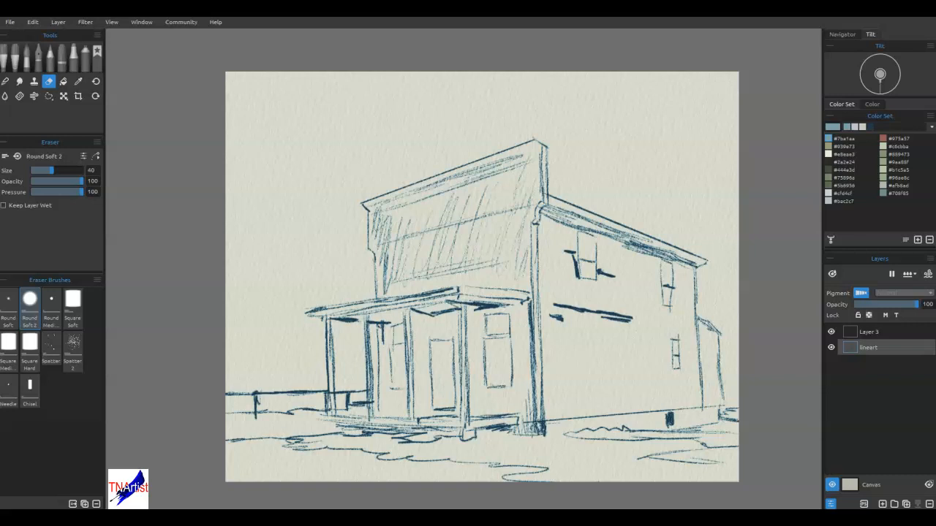
Step: Paint loose warm-grey cloud strokes across the sky on Layer 3 with the Knife Smooth 2 oil brush at size 35
click(100, 458)
click(15, 62)
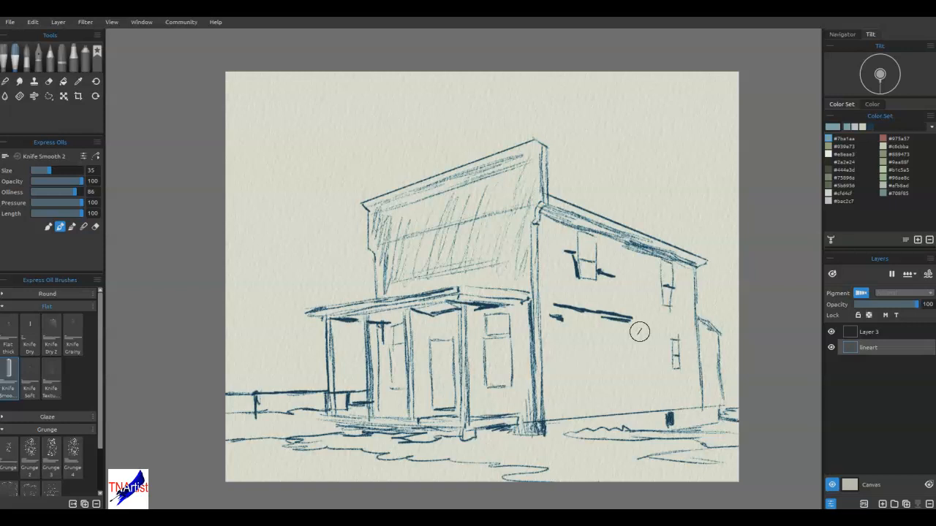
click(883, 332)
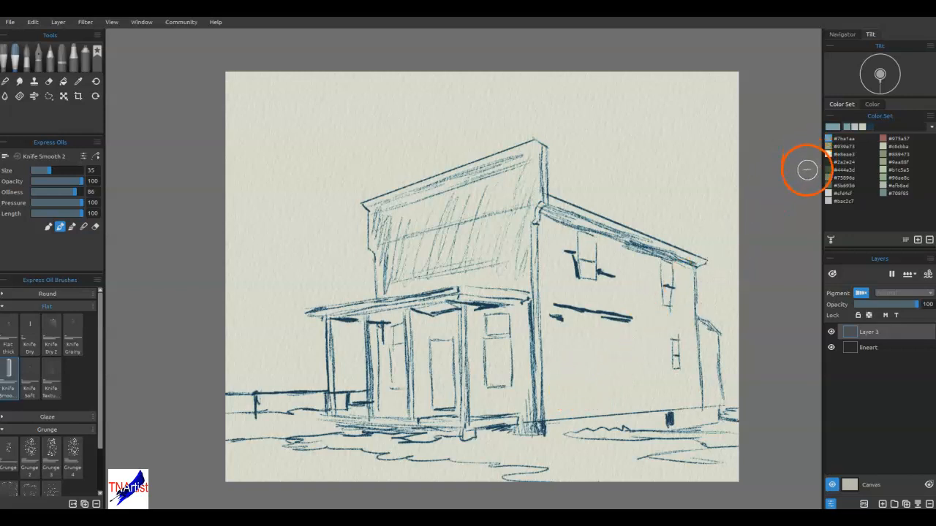
click(852, 128)
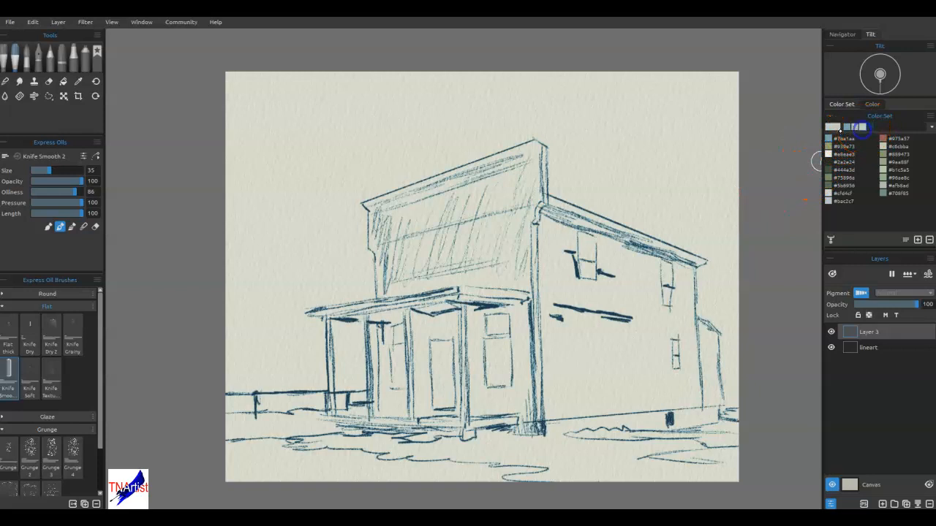
mouse_move(476, 140)
mouse_down()
mouse_move(457, 117)
mouse_move(426, 150)
mouse_move(485, 130)
mouse_move(425, 143)
mouse_move(421, 155)
mouse_move(458, 153)
mouse_move(361, 185)
mouse_move(392, 153)
mouse_move(367, 137)
mouse_move(300, 189)
mouse_move(315, 175)
mouse_move(293, 222)
mouse_move(310, 232)
mouse_move(341, 208)
mouse_move(348, 234)
mouse_move(352, 216)
mouse_move(361, 228)
mouse_move(356, 196)
mouse_move(376, 185)
mouse_move(356, 170)
mouse_move(361, 146)
mouse_move(351, 118)
mouse_move(380, 108)
mouse_move(402, 149)
mouse_move(444, 107)
mouse_move(322, 114)
mouse_up()
drag(314, 82, 280, 117)
drag(225, 276, 276, 311)
drag(329, 290, 337, 265)
mouse_move(551, 88)
mouse_down()
mouse_move(525, 114)
mouse_move(551, 82)
mouse_up()
mouse_move(576, 136)
mouse_down()
mouse_move(596, 178)
mouse_move(637, 211)
mouse_up()
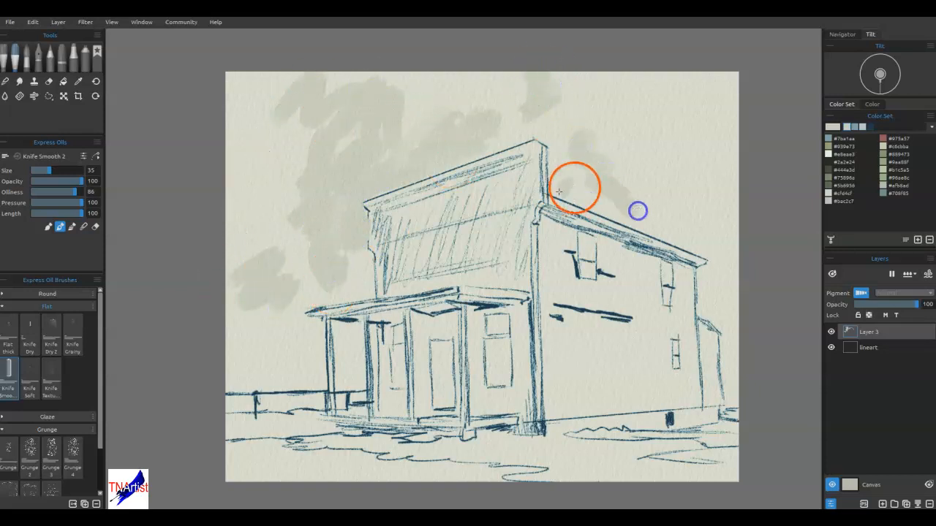
drag(566, 186, 601, 192)
Step: Add lavender-grey patches to the clouds and #7ba1aa blue strokes to the sky above the building's rear roof
click(862, 128)
mouse_move(309, 139)
mouse_down()
mouse_move(285, 170)
mouse_move(297, 211)
mouse_up()
mouse_move(364, 235)
mouse_down()
mouse_move(276, 334)
mouse_move(317, 328)
mouse_move(349, 298)
mouse_move(273, 157)
mouse_move(549, 71)
mouse_move(601, 194)
mouse_move(440, 114)
mouse_up()
click(848, 139)
mouse_move(699, 79)
mouse_down()
mouse_move(645, 121)
mouse_move(712, 141)
mouse_move(698, 206)
mouse_move(733, 243)
mouse_move(725, 222)
mouse_move(664, 161)
mouse_move(626, 87)
mouse_up()
Step: Paint off-white cloud highlights over the blue area, above the false front and down the sky beside the porch
click(830, 185)
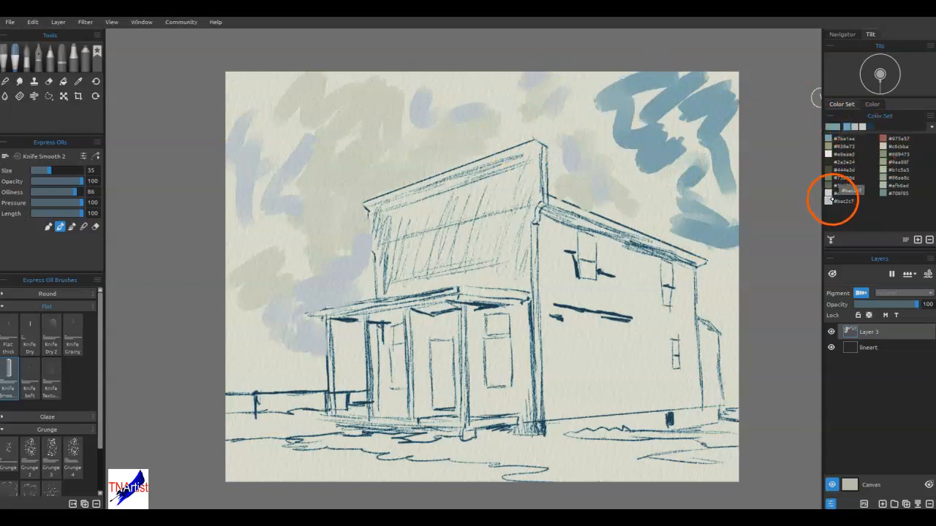
click(839, 154)
mouse_move(735, 73)
mouse_down()
mouse_move(711, 123)
mouse_move(718, 127)
mouse_move(694, 132)
mouse_move(640, 118)
mouse_move(612, 75)
mouse_move(587, 101)
mouse_move(594, 145)
mouse_move(612, 150)
mouse_move(498, 76)
mouse_move(475, 95)
mouse_move(446, 94)
mouse_move(531, 128)
mouse_up()
mouse_move(314, 212)
mouse_down()
mouse_move(271, 220)
mouse_move(309, 228)
mouse_up()
mouse_move(248, 329)
mouse_down()
mouse_move(293, 359)
mouse_move(271, 370)
mouse_move(351, 298)
mouse_move(361, 301)
mouse_move(355, 345)
mouse_up()
mouse_move(300, 120)
mouse_down()
mouse_move(246, 93)
mouse_move(287, 123)
mouse_up()
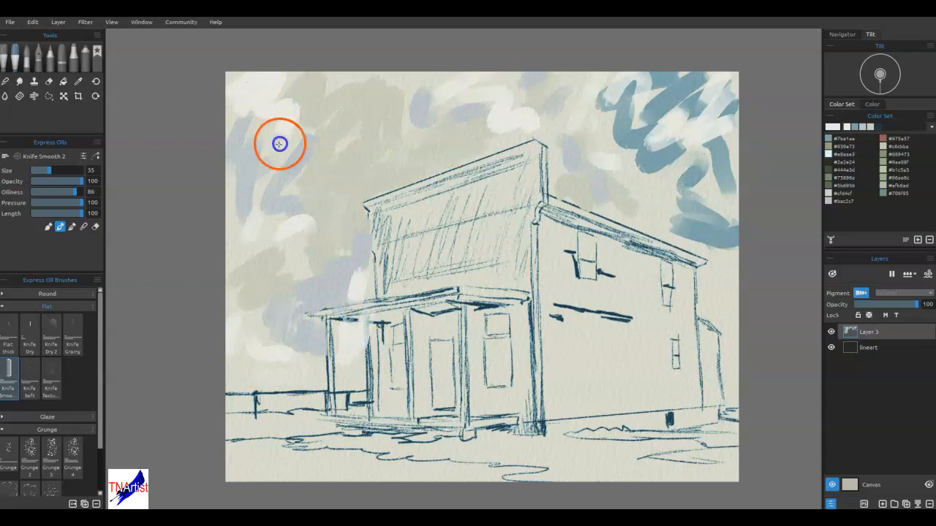
Step: Brush pale blue-grey strokes over the dark blue area, between the clouds and along the horizon beside the porch
mouse_move(712, 236)
mouse_down()
mouse_move(642, 218)
mouse_move(700, 238)
mouse_move(672, 215)
mouse_move(736, 300)
mouse_move(711, 214)
mouse_move(688, 240)
mouse_move(710, 241)
mouse_move(698, 221)
mouse_move(693, 253)
mouse_move(685, 235)
mouse_move(743, 252)
mouse_move(709, 278)
mouse_move(734, 256)
mouse_move(734, 312)
mouse_move(700, 250)
mouse_move(667, 234)
mouse_move(672, 189)
mouse_move(657, 199)
mouse_move(642, 194)
mouse_move(711, 189)
mouse_move(730, 208)
mouse_move(662, 171)
mouse_move(629, 174)
mouse_move(629, 166)
mouse_move(584, 201)
mouse_move(555, 142)
mouse_up()
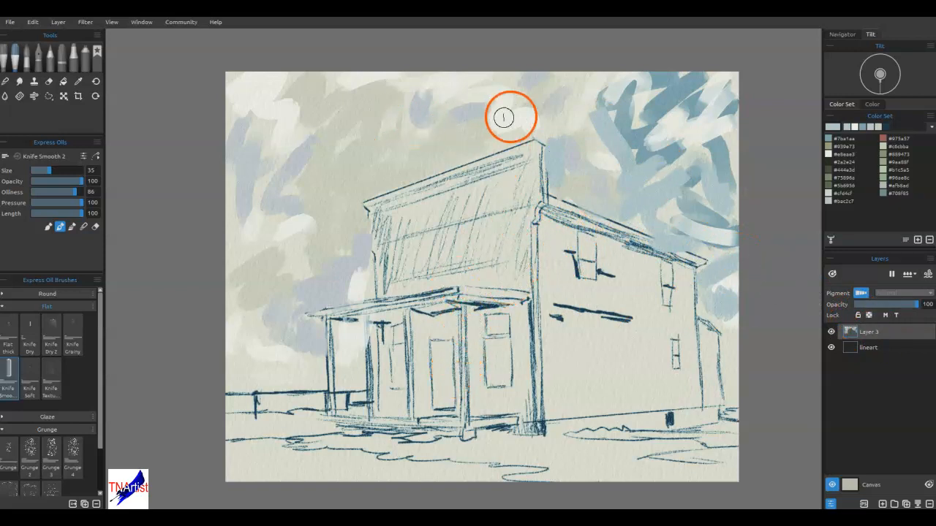
drag(512, 116, 420, 126)
mouse_move(358, 185)
mouse_down()
mouse_move(253, 271)
mouse_move(226, 368)
mouse_move(309, 371)
mouse_up()
drag(341, 341, 358, 345)
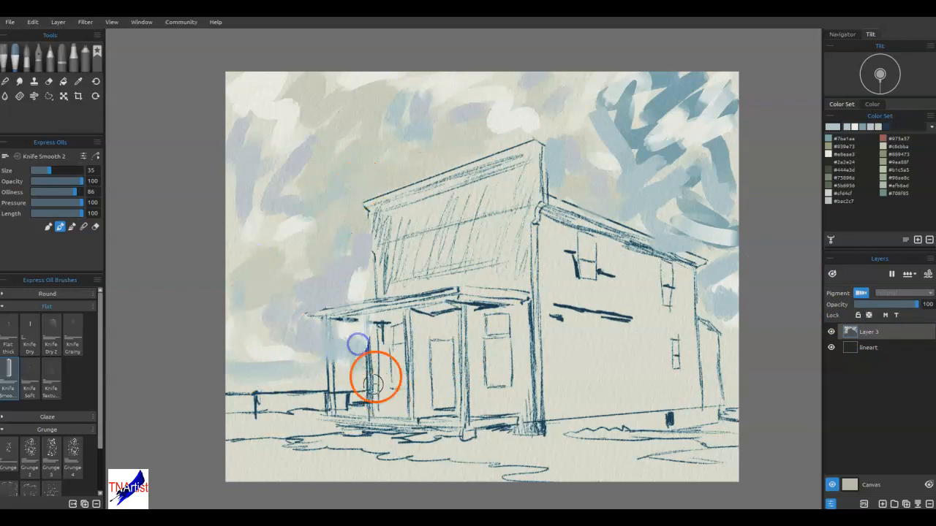
mouse_move(724, 78)
mouse_down()
mouse_move(691, 108)
mouse_move(719, 144)
mouse_move(695, 274)
mouse_up()
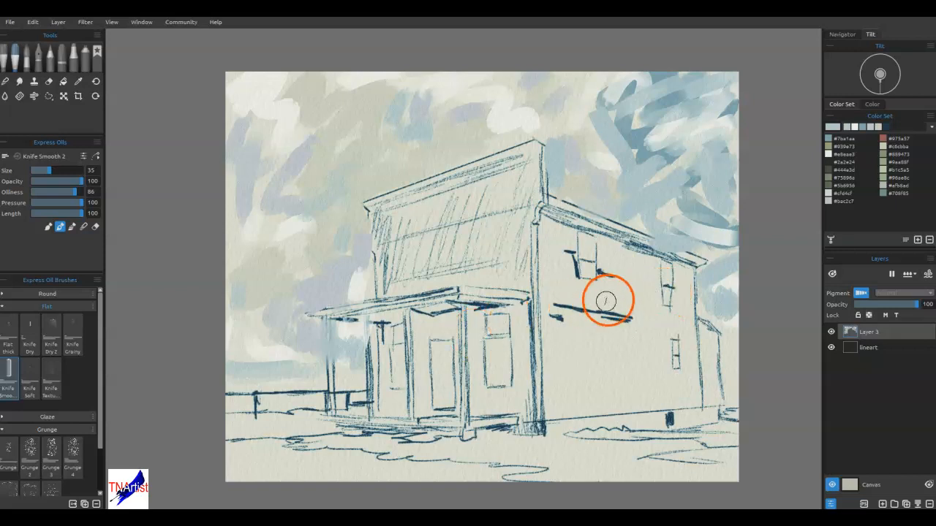
Step: Blend the sky behind the rear roof into soft blue-grey using the Knife Smooth 2 brush's blend mode at size 60
click(83, 227)
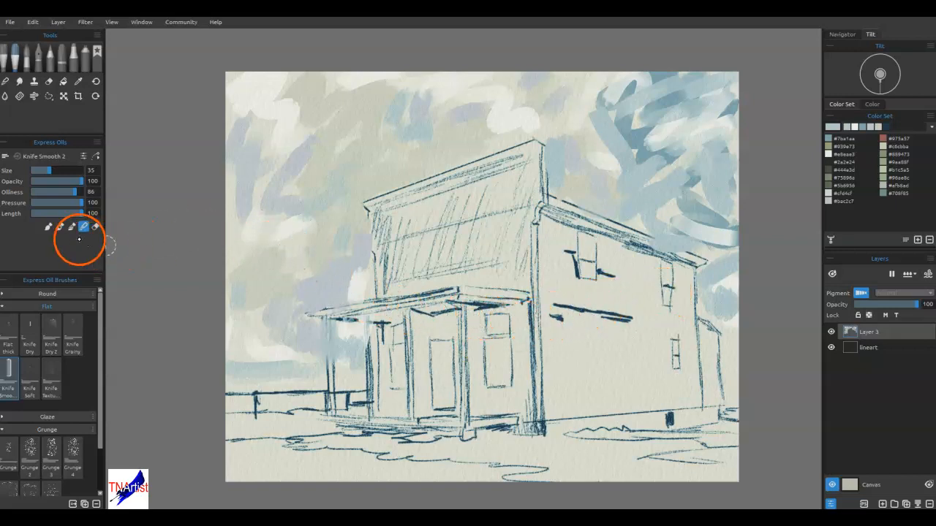
mouse_move(585, 196)
mouse_down()
mouse_move(624, 208)
mouse_move(618, 236)
mouse_up()
key(bracketright)
key(bracketright)
key(bracketright)
key(bracketleft)
key(bracketleft)
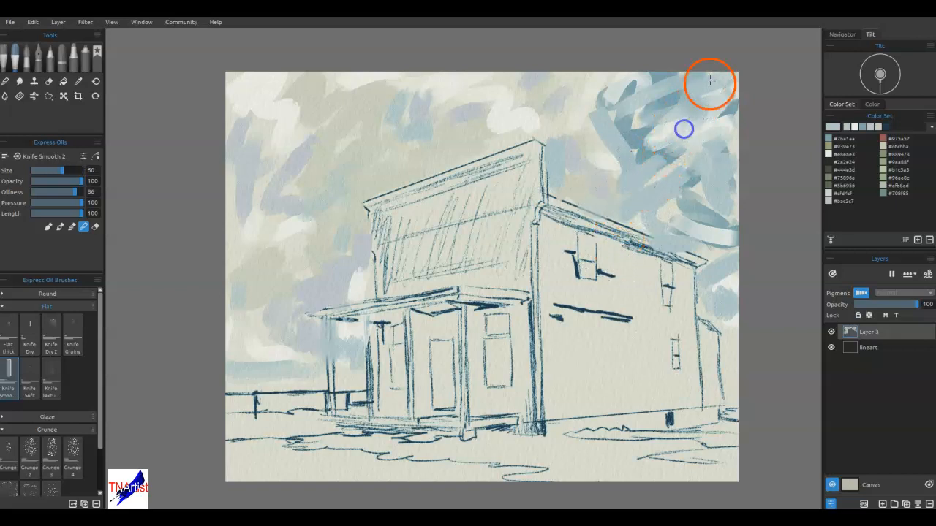
mouse_move(723, 83)
mouse_down()
mouse_move(678, 69)
mouse_move(665, 96)
mouse_move(665, 80)
mouse_move(642, 75)
mouse_move(606, 85)
mouse_move(594, 109)
mouse_move(574, 110)
mouse_move(650, 106)
mouse_move(646, 154)
mouse_up()
mouse_move(677, 107)
mouse_down()
mouse_move(712, 100)
mouse_move(727, 125)
mouse_move(708, 203)
mouse_move(722, 180)
mouse_move(658, 203)
mouse_move(679, 236)
mouse_move(703, 221)
mouse_up()
mouse_move(726, 278)
mouse_down()
mouse_move(687, 303)
mouse_move(724, 312)
mouse_move(729, 293)
mouse_move(726, 387)
mouse_up()
mouse_move(723, 237)
mouse_down()
mouse_move(725, 257)
mouse_move(702, 295)
mouse_up()
mouse_move(646, 199)
mouse_down()
mouse_move(588, 173)
mouse_move(592, 186)
mouse_move(557, 156)
mouse_up()
mouse_move(612, 89)
mouse_down()
mouse_move(655, 154)
mouse_move(696, 68)
mouse_up()
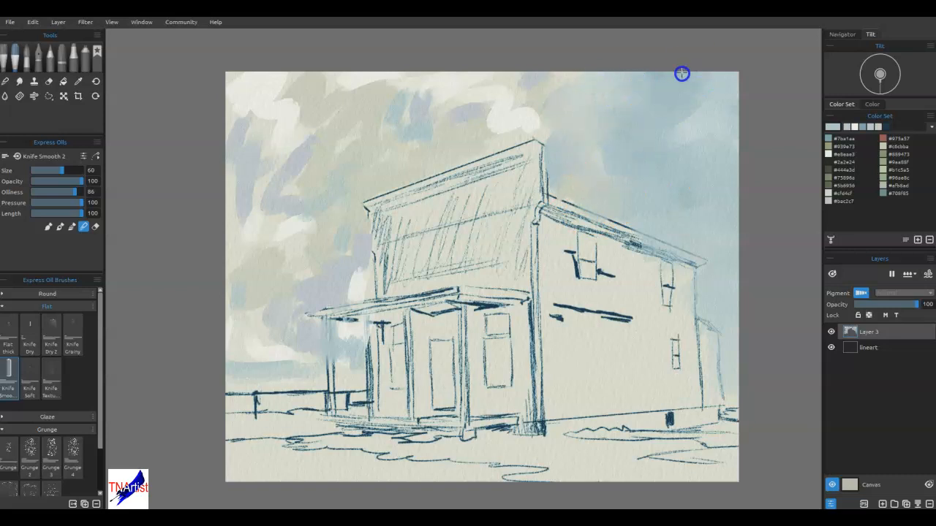
Step: Blend the remaining cloud strokes beside the porch, above the false front and across the upper sky into smooth transitions
mouse_move(222, 300)
mouse_down()
mouse_move(239, 336)
mouse_move(214, 366)
mouse_move(259, 329)
mouse_move(307, 319)
mouse_move(340, 278)
mouse_move(363, 284)
mouse_move(362, 265)
mouse_move(377, 252)
mouse_move(356, 319)
mouse_move(366, 353)
mouse_move(348, 359)
mouse_move(354, 379)
mouse_move(350, 348)
mouse_move(263, 359)
mouse_up()
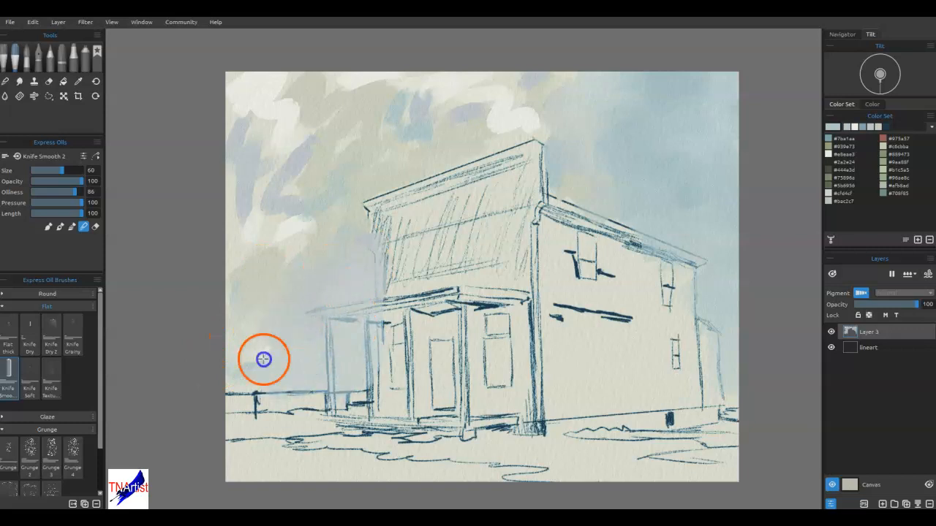
mouse_move(447, 151)
mouse_down()
mouse_move(468, 90)
mouse_move(520, 134)
mouse_move(505, 113)
mouse_up()
mouse_move(576, 186)
mouse_down()
mouse_move(558, 124)
mouse_move(611, 182)
mouse_up()
mouse_move(398, 77)
mouse_down()
mouse_move(315, 136)
mouse_move(385, 70)
mouse_move(381, 90)
mouse_move(246, 199)
mouse_move(245, 147)
mouse_move(225, 145)
mouse_move(270, 67)
mouse_move(294, 75)
mouse_move(267, 159)
mouse_move(331, 70)
mouse_move(300, 95)
mouse_move(295, 248)
mouse_move(218, 220)
mouse_move(215, 270)
mouse_move(329, 122)
mouse_up()
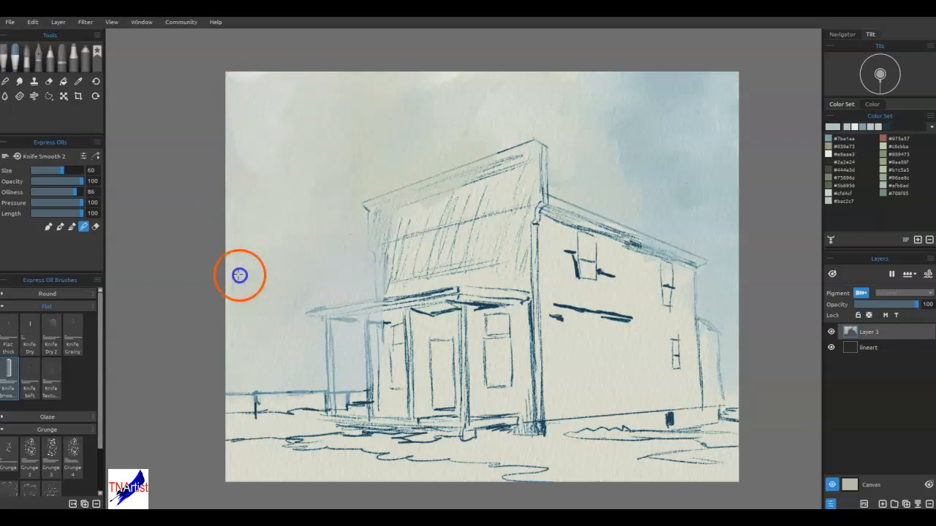
click(292, 362)
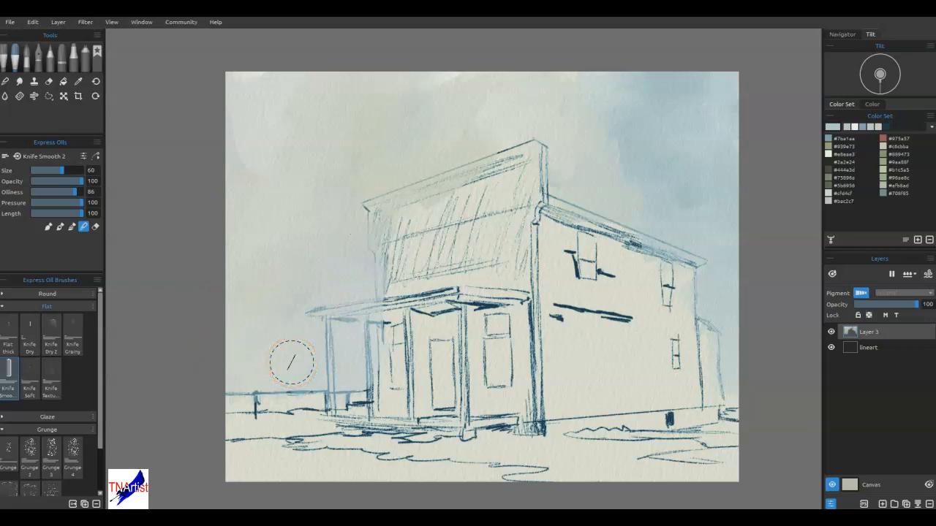
drag(435, 290, 482, 177)
drag(234, 134, 237, 80)
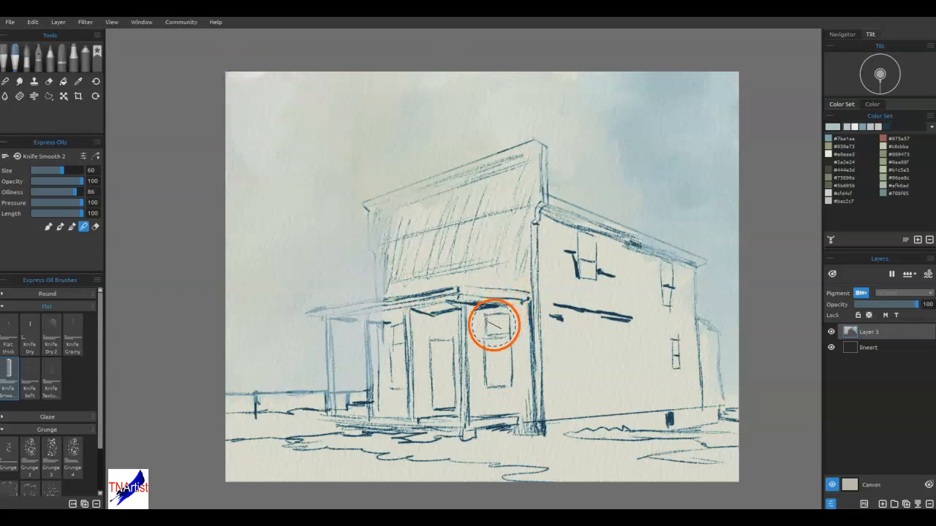
mouse_move(685, 122)
mouse_down()
mouse_move(710, 117)
mouse_move(692, 115)
mouse_move(700, 122)
mouse_move(651, 113)
mouse_up()
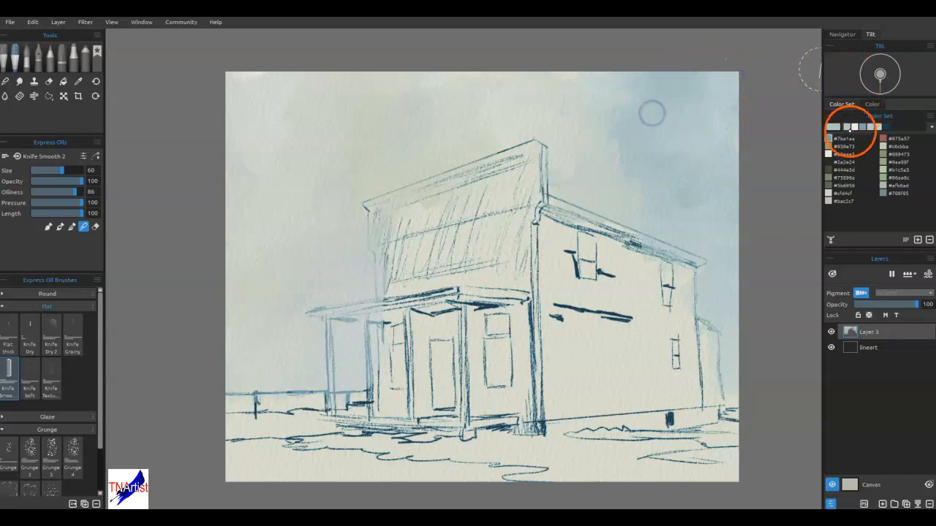
Step: Brighten the #7ba1aa blue and paint clear sky patches along the canvas's upper edge, mainly above the rear roof
double_click(854, 126)
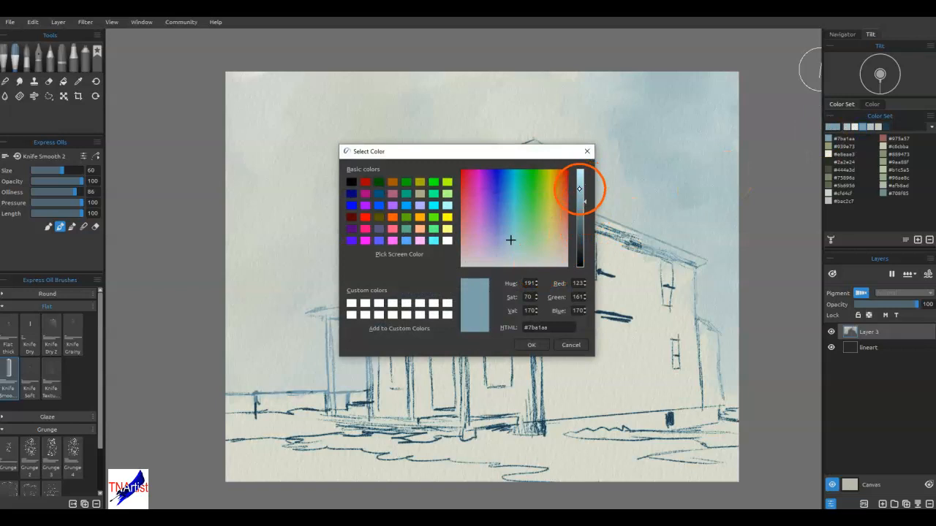
click(579, 188)
click(532, 344)
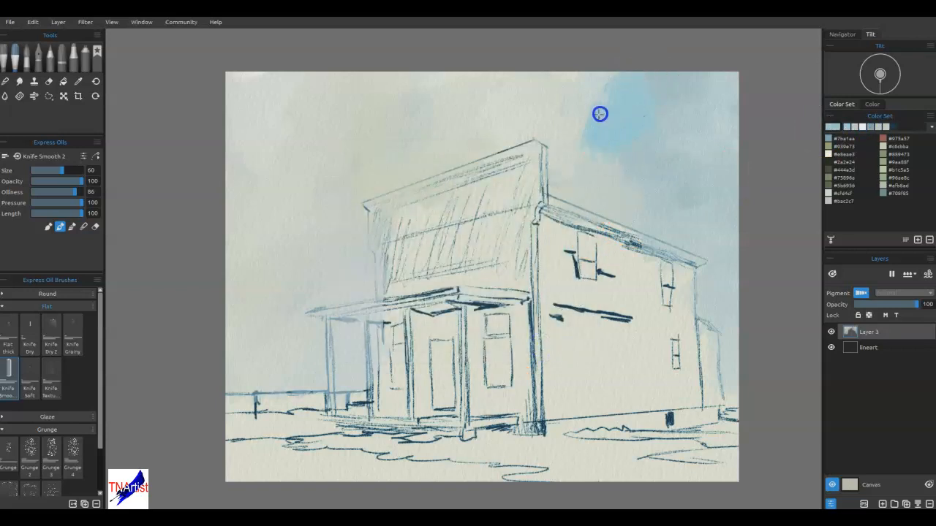
mouse_move(599, 114)
mouse_down()
mouse_move(603, 88)
mouse_move(579, 82)
mouse_up()
drag(724, 87, 749, 138)
mouse_move(484, 76)
mouse_down()
mouse_move(495, 66)
mouse_move(480, 74)
mouse_up()
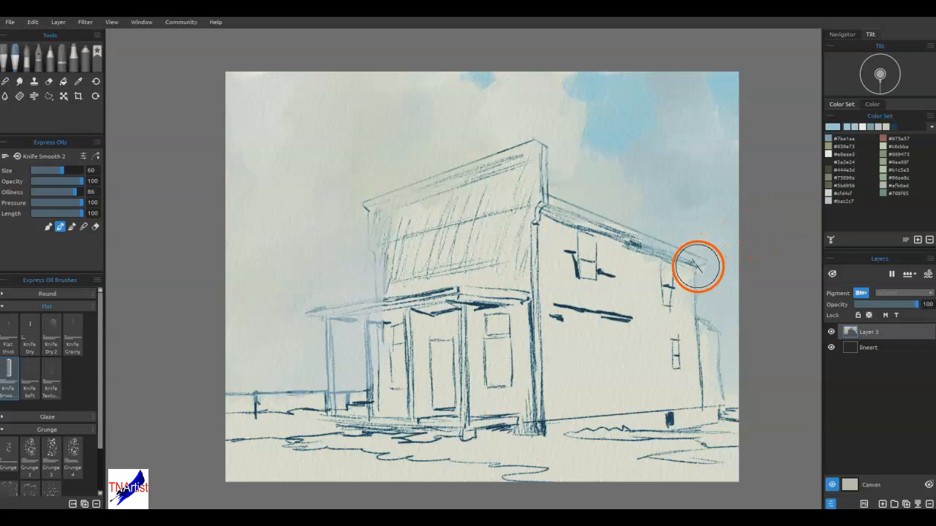
Step: Blend the edges of the bright blue patches into the surrounding clouds
key(n)
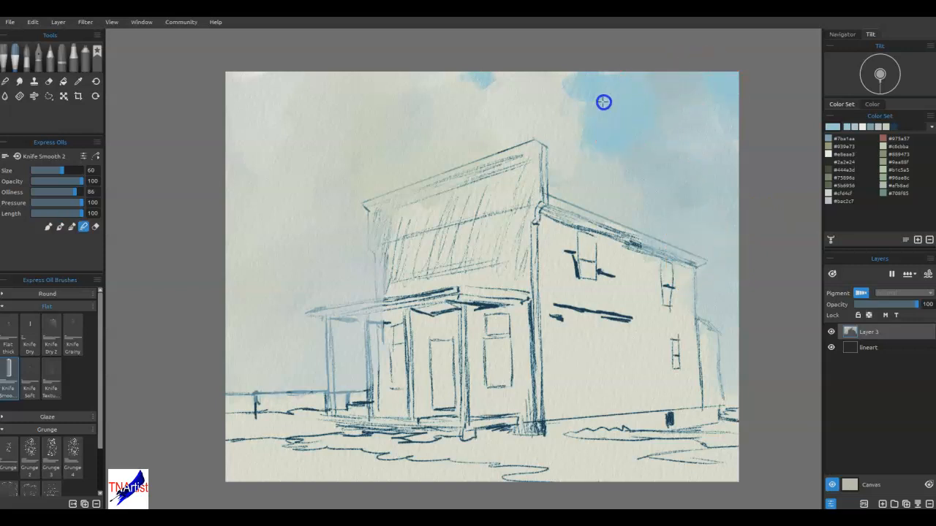
drag(594, 129, 623, 57)
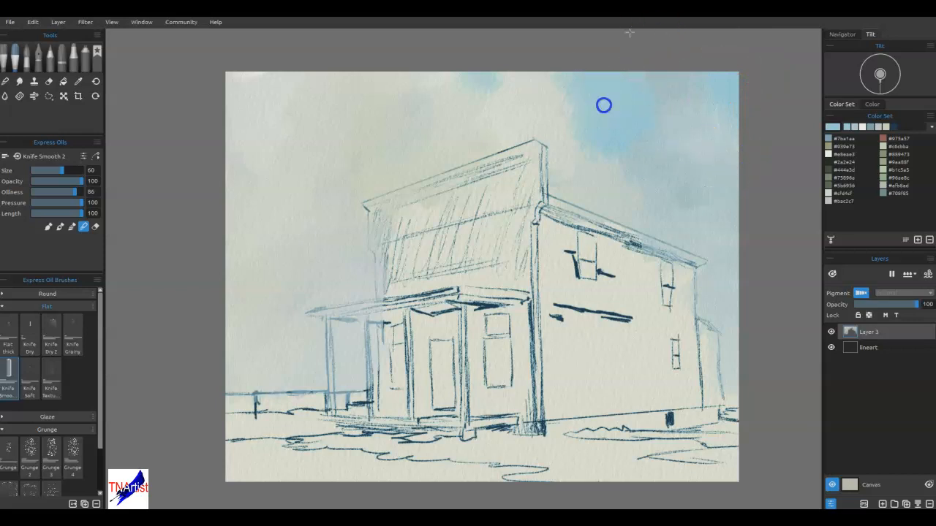
mouse_move(642, 215)
mouse_down()
mouse_move(640, 184)
mouse_move(648, 194)
mouse_up()
drag(422, 441, 423, 445)
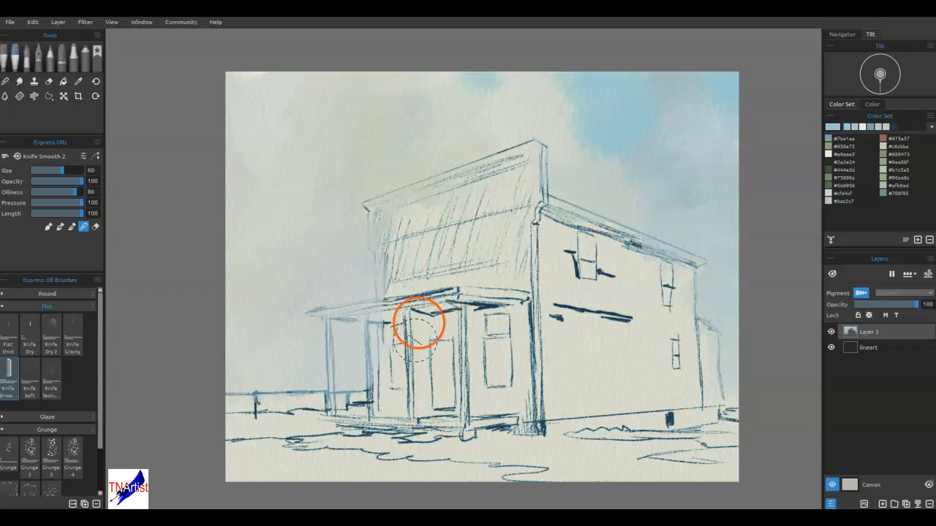
drag(398, 410, 391, 426)
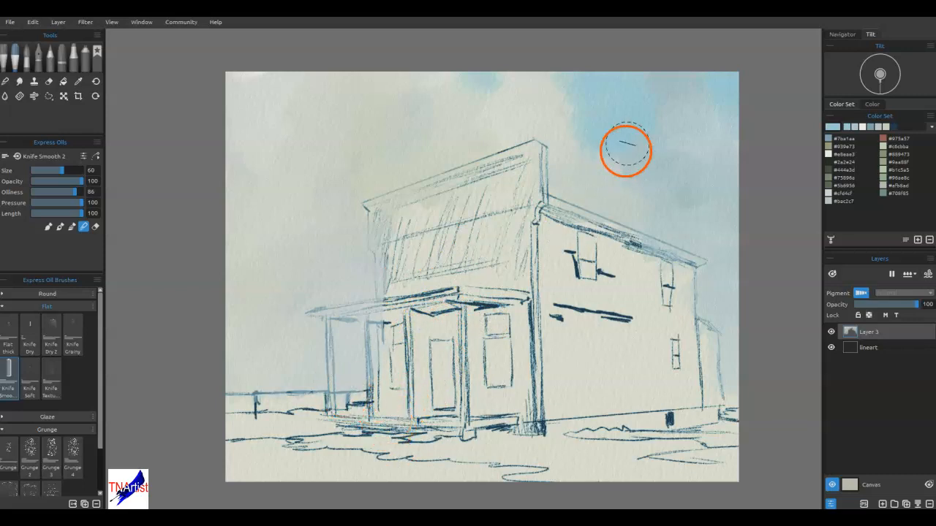
drag(589, 121, 571, 170)
Step: Sample the bright sky blue, paint a band along the horizon beside the porch, and blend it into the sky
alt+click(597, 134)
mouse_move(231, 394)
mouse_down()
mouse_move(323, 375)
mouse_move(382, 382)
mouse_move(224, 385)
mouse_move(376, 384)
mouse_up()
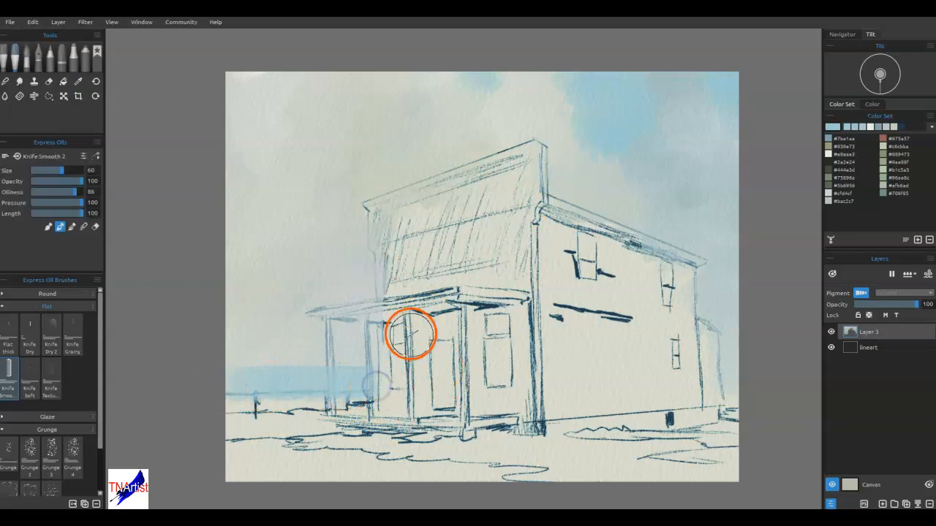
key(n)
mouse_move(232, 369)
mouse_down()
mouse_move(346, 366)
mouse_move(213, 368)
mouse_move(379, 360)
mouse_move(215, 371)
mouse_move(342, 355)
mouse_up()
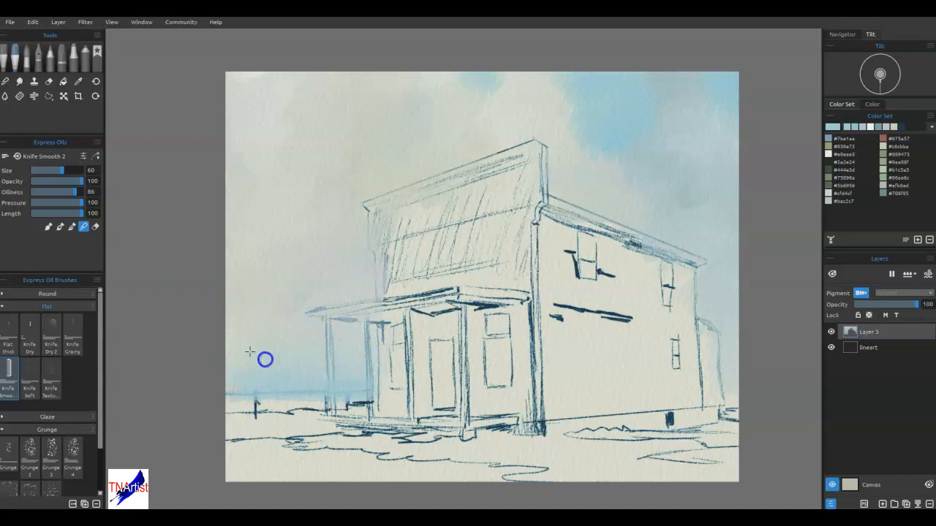
drag(411, 258, 412, 261)
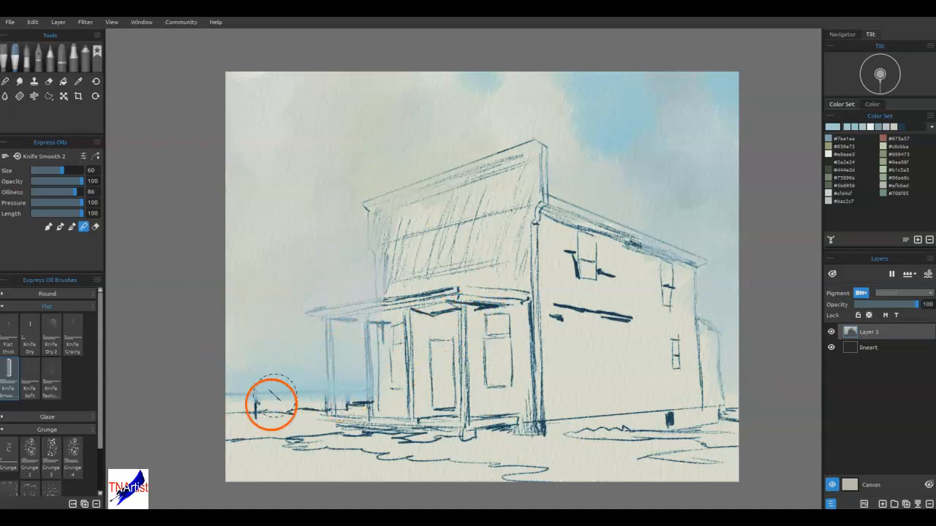
click(388, 397)
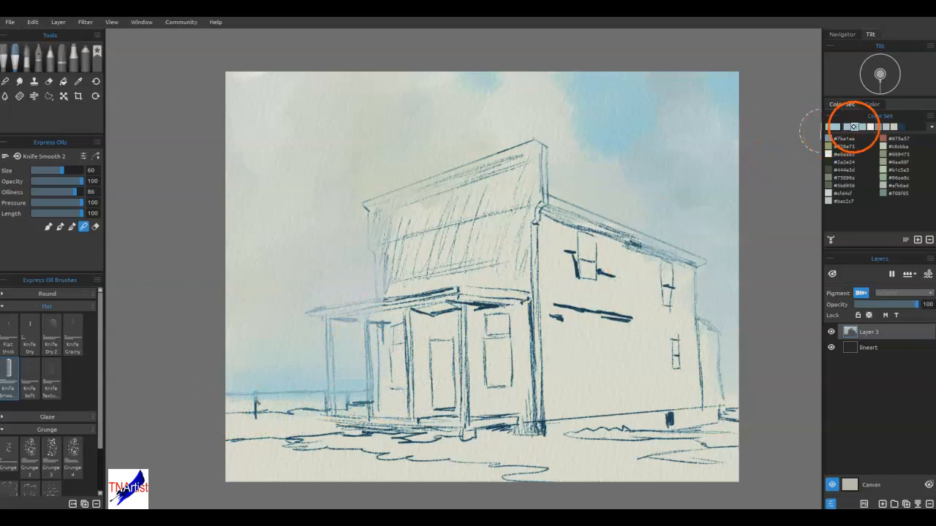
Step: Lighten the sampled sky blue to #b7e3ec and paint it over the horizon band beside the porch
key(i)
click(621, 102)
click(833, 127)
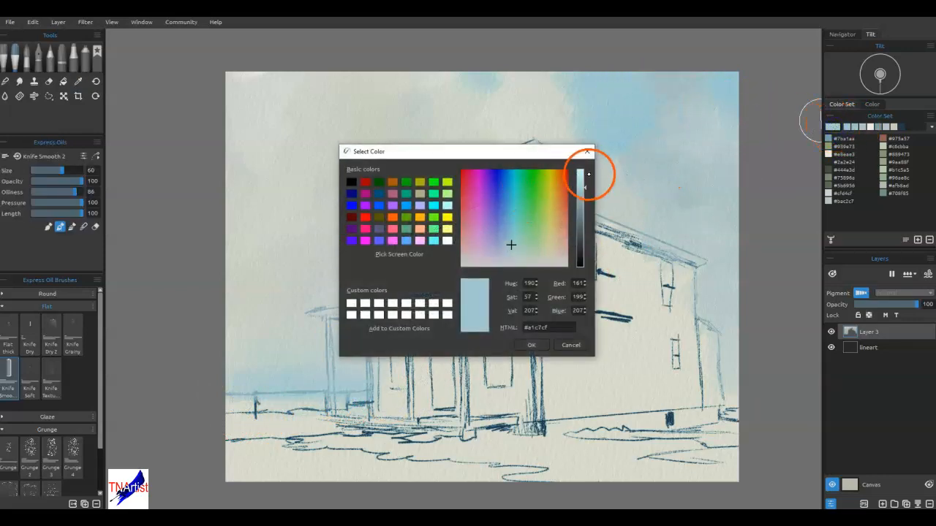
click(581, 176)
click(523, 344)
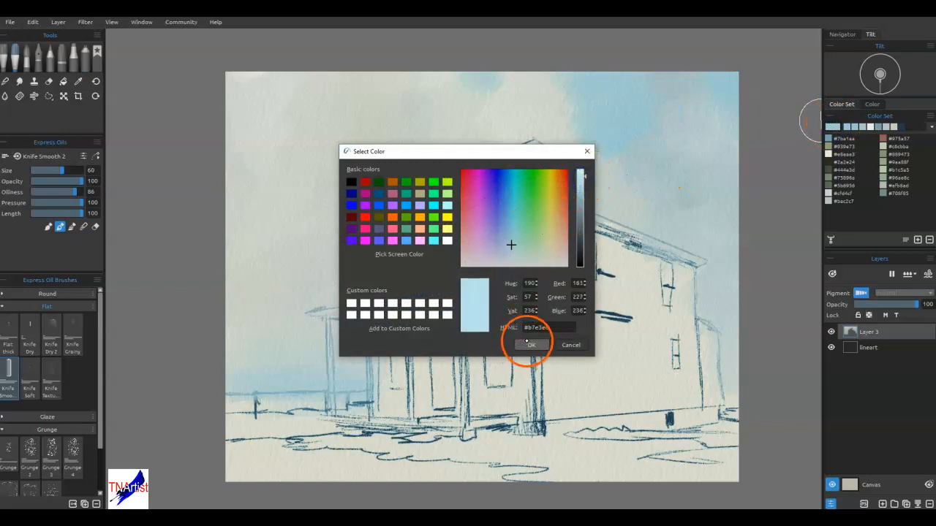
drag(240, 391, 334, 386)
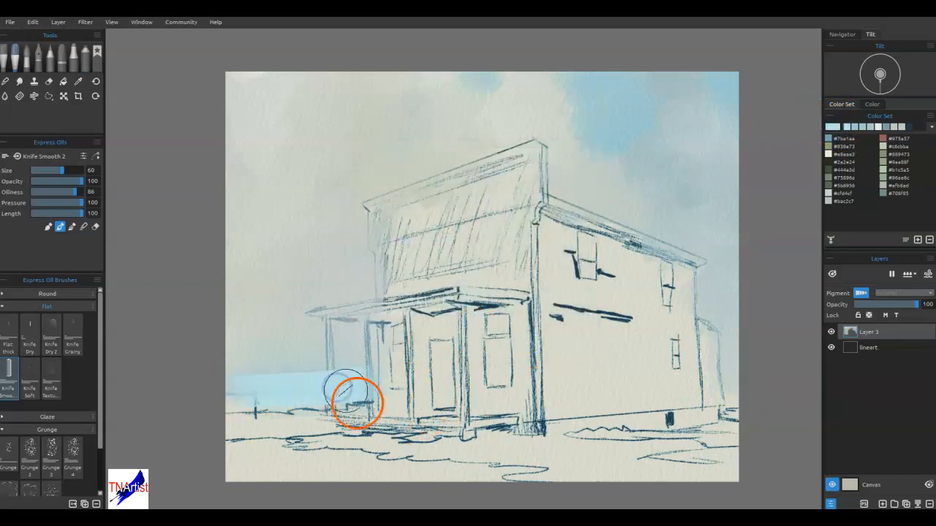
mouse_move(406, 379)
mouse_down()
mouse_move(323, 355)
mouse_move(360, 367)
mouse_move(220, 364)
mouse_move(263, 396)
mouse_move(307, 374)
mouse_move(291, 394)
mouse_move(360, 377)
mouse_move(369, 364)
mouse_move(284, 368)
mouse_move(243, 397)
mouse_up()
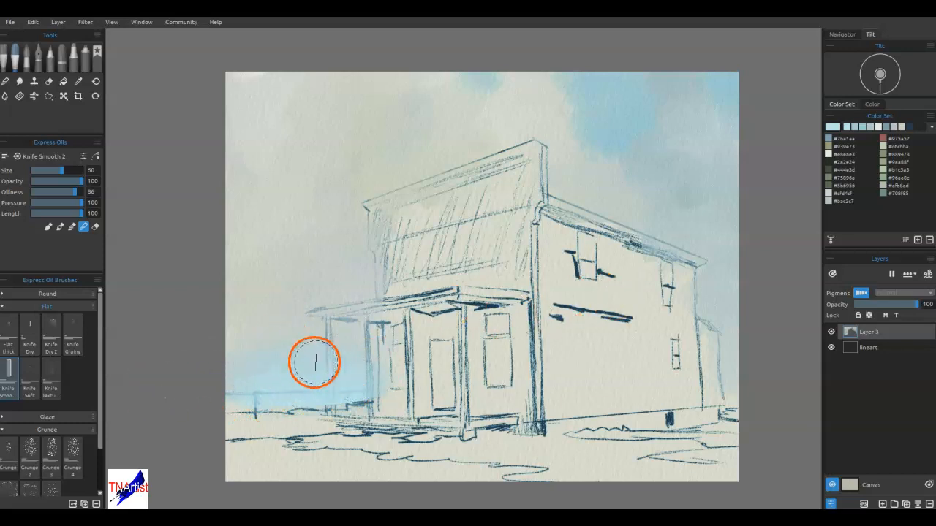
Step: Extend the pale blue horizon band across the building to the far canvas edge and blend it upward
mouse_move(229, 349)
mouse_down()
mouse_move(500, 351)
mouse_move(560, 378)
mouse_move(646, 378)
mouse_move(275, 398)
mouse_move(252, 408)
mouse_move(809, 406)
mouse_up()
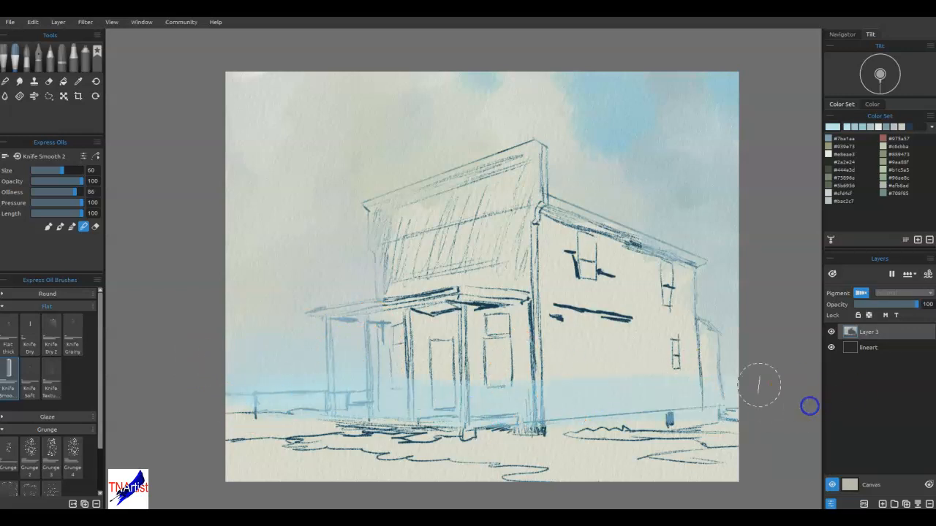
mouse_move(717, 376)
mouse_down()
mouse_move(584, 379)
mouse_move(600, 364)
mouse_move(336, 415)
mouse_up()
mouse_move(204, 449)
mouse_down()
mouse_move(285, 395)
mouse_move(244, 417)
mouse_move(451, 411)
mouse_move(623, 356)
mouse_move(598, 377)
mouse_up()
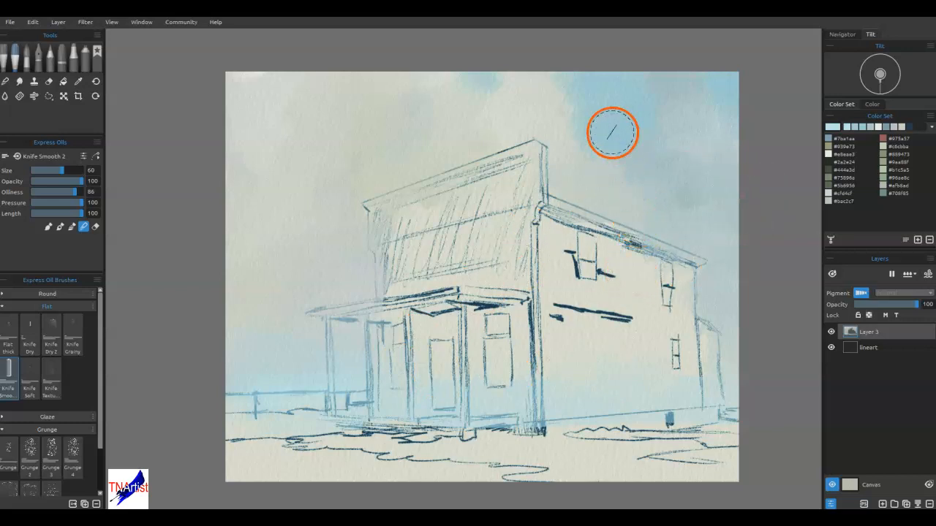
drag(647, 203, 617, 203)
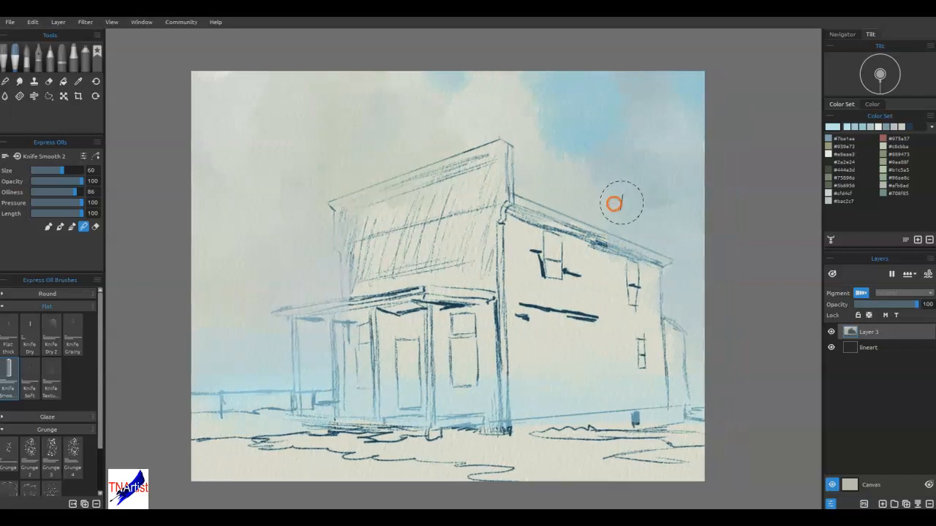
Step: Add a layer above the sky and start painting the building's side wall off-white with the knife brush at size 25
click(883, 503)
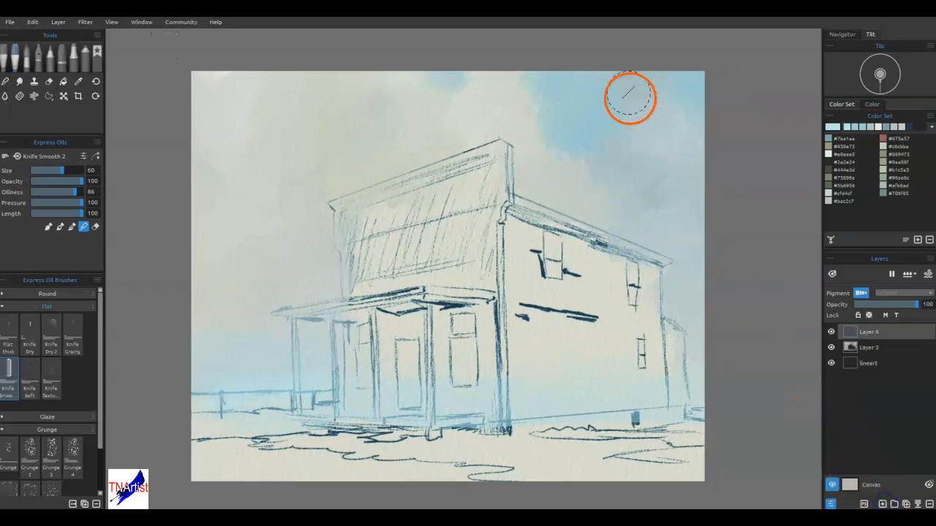
key(i)
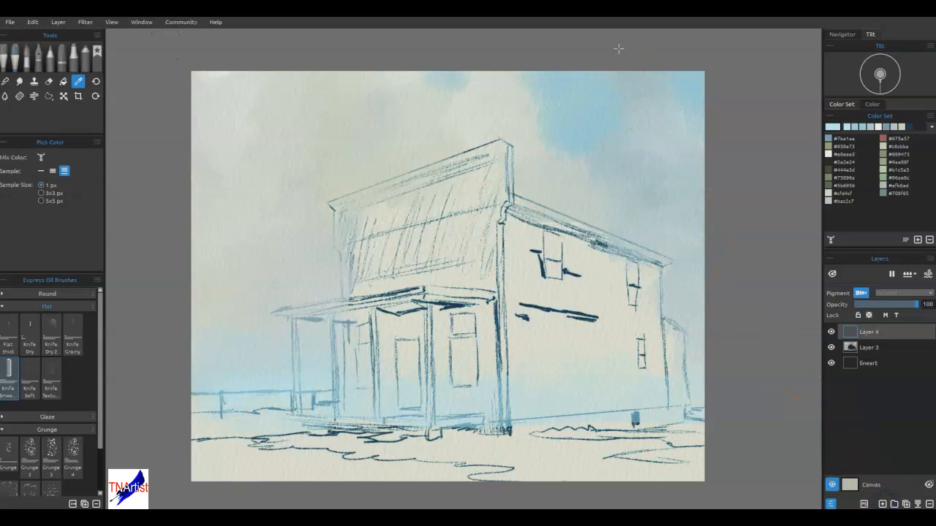
key(b)
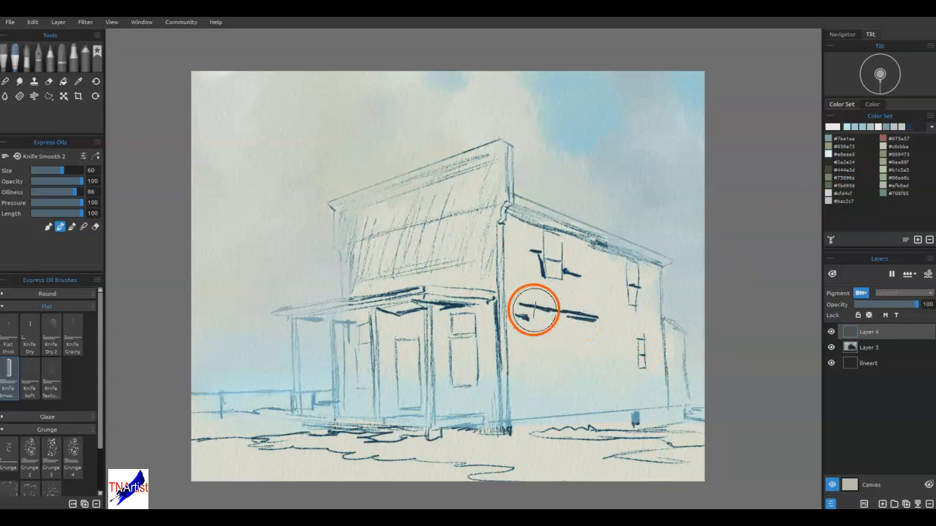
key([)
key([)
key([)
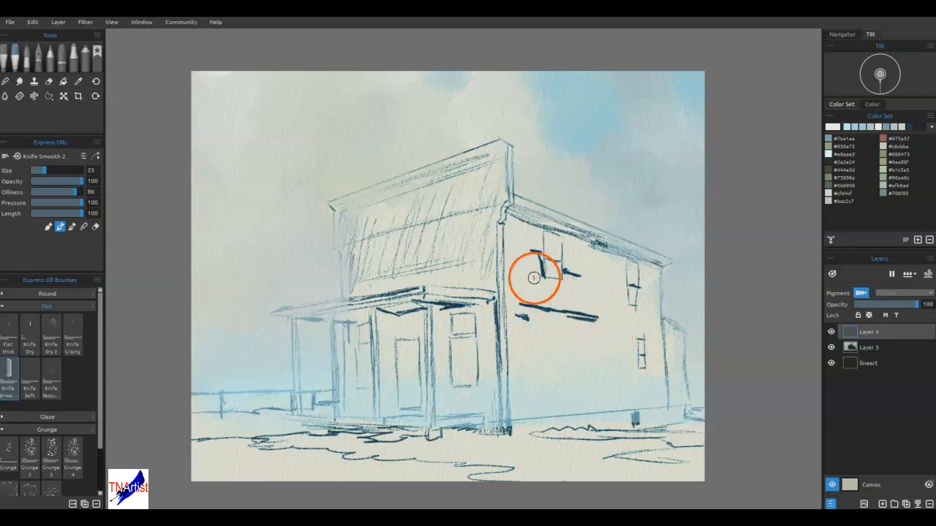
mouse_move(520, 281)
mouse_down()
mouse_move(593, 302)
mouse_move(549, 304)
mouse_move(575, 323)
mouse_up()
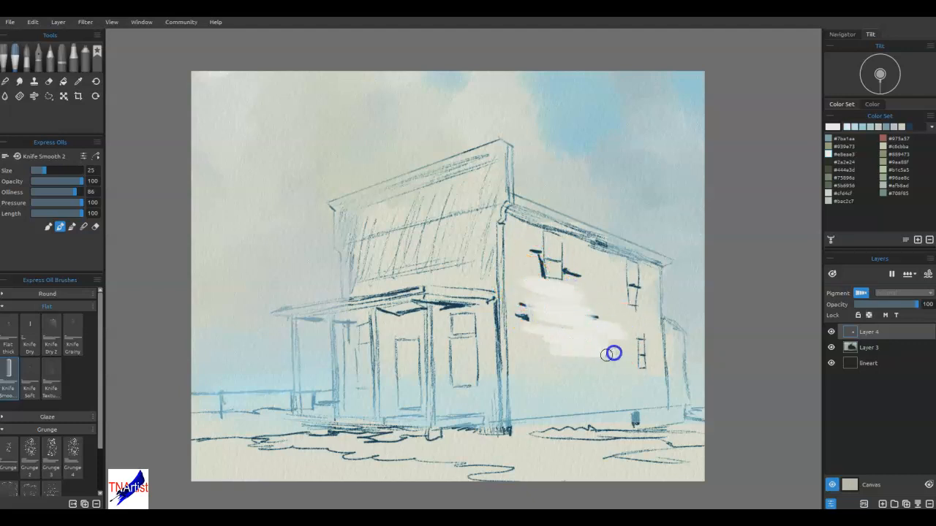
mouse_move(586, 378)
mouse_down()
mouse_move(566, 335)
mouse_move(563, 281)
mouse_move(591, 283)
mouse_move(562, 275)
mouse_move(620, 279)
mouse_move(564, 264)
mouse_move(562, 256)
mouse_move(622, 255)
mouse_move(585, 247)
mouse_move(600, 264)
mouse_move(584, 290)
mouse_up()
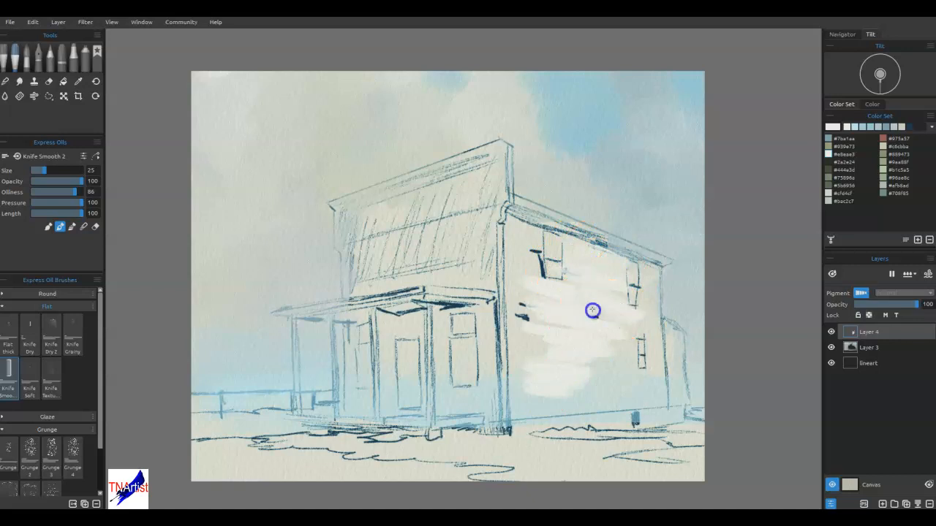
Step: Cover the rest of the side wall with off-white up to the eaves, front corner, and rear edge
mouse_move(616, 368)
mouse_down()
mouse_move(569, 384)
mouse_move(586, 397)
mouse_move(636, 400)
mouse_up()
mouse_move(564, 379)
mouse_down()
mouse_move(633, 362)
mouse_move(585, 362)
mouse_move(620, 358)
mouse_move(563, 313)
mouse_move(536, 327)
mouse_move(510, 242)
mouse_up()
mouse_move(501, 198)
mouse_down()
mouse_move(560, 246)
mouse_move(546, 256)
mouse_up()
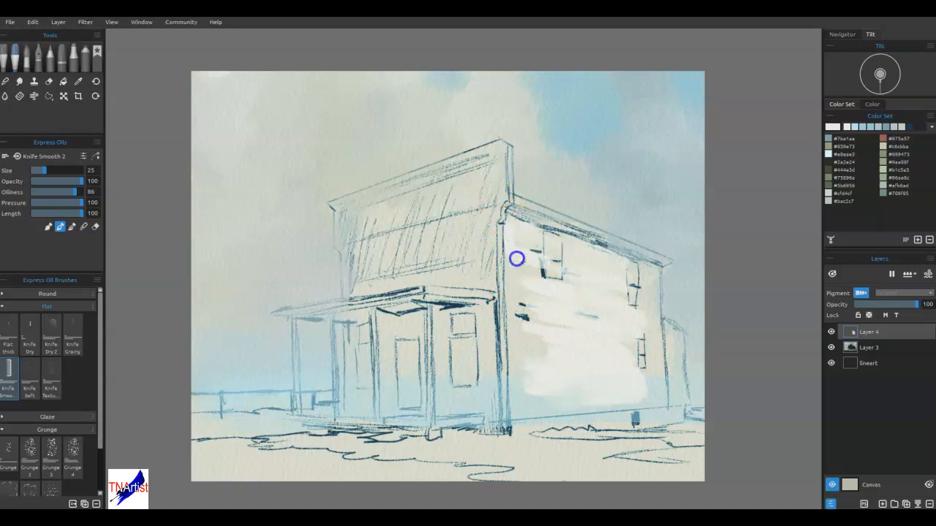
drag(523, 291, 544, 302)
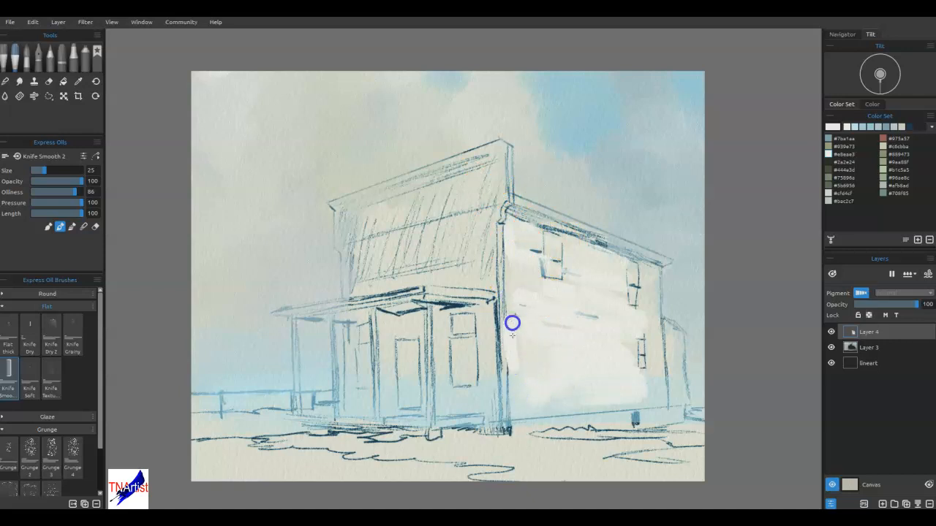
drag(517, 279, 507, 255)
mouse_move(545, 249)
mouse_down()
mouse_move(568, 246)
mouse_move(609, 264)
mouse_up()
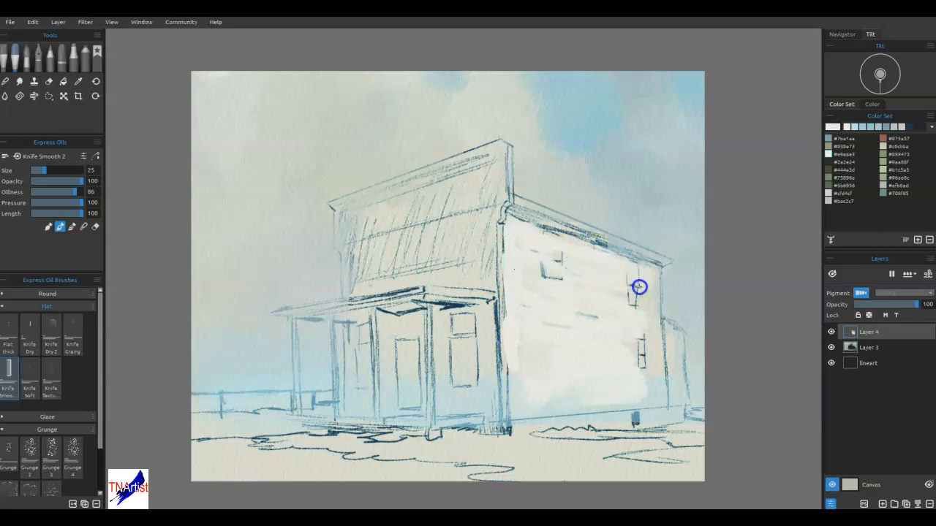
mouse_move(654, 312)
mouse_down()
mouse_move(631, 304)
mouse_move(649, 367)
mouse_up()
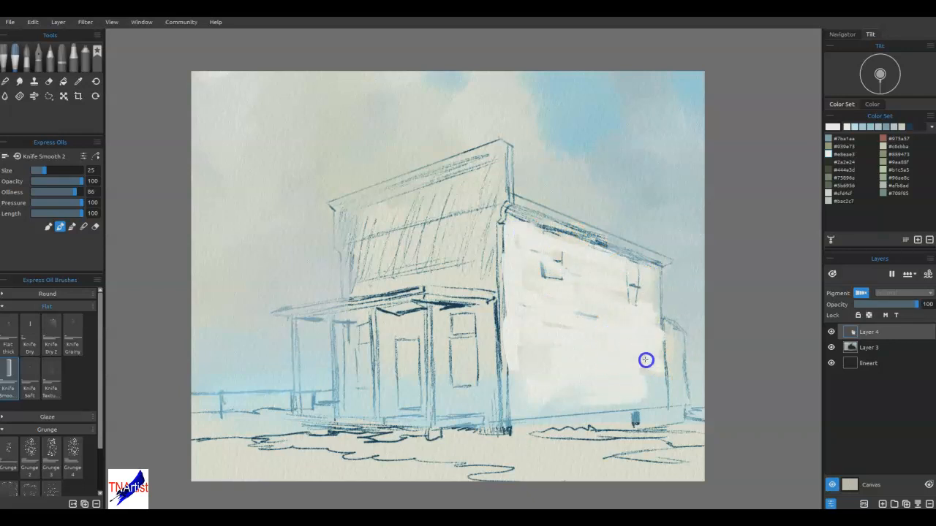
mouse_move(527, 379)
mouse_down()
mouse_move(605, 360)
mouse_move(629, 337)
mouse_move(633, 300)
mouse_move(614, 298)
mouse_move(641, 278)
mouse_move(698, 283)
mouse_up()
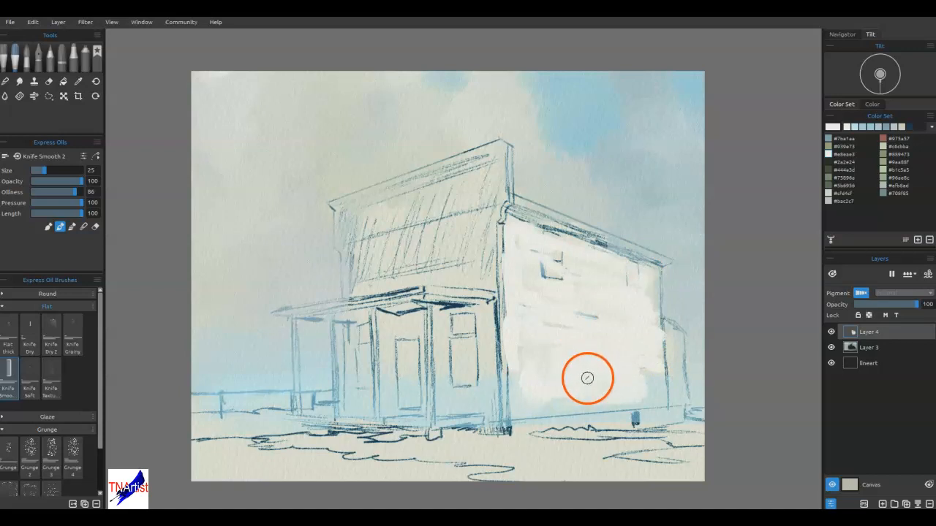
Step: Blend the off-white paint smoothly across the side wall and spread it down to the foundation line
key(b)
mouse_move(637, 339)
mouse_down()
mouse_move(627, 295)
mouse_move(636, 294)
mouse_move(645, 212)
mouse_move(569, 255)
mouse_move(521, 231)
mouse_up()
mouse_move(641, 281)
mouse_down()
mouse_move(544, 257)
mouse_move(606, 282)
mouse_move(523, 270)
mouse_move(619, 300)
mouse_move(515, 281)
mouse_move(653, 319)
mouse_move(501, 301)
mouse_up()
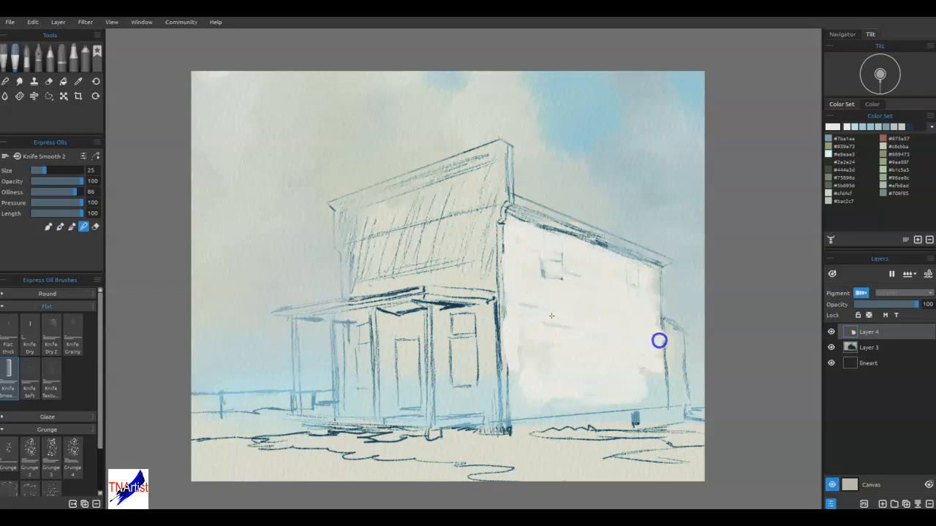
mouse_move(624, 352)
mouse_down()
mouse_move(531, 350)
mouse_move(641, 378)
mouse_move(530, 369)
mouse_move(644, 377)
mouse_move(596, 391)
mouse_move(518, 388)
mouse_move(649, 397)
mouse_move(596, 402)
mouse_move(640, 392)
mouse_move(634, 377)
mouse_move(646, 381)
mouse_move(576, 408)
mouse_move(512, 408)
mouse_move(528, 398)
mouse_move(504, 378)
mouse_move(517, 401)
mouse_move(505, 413)
mouse_move(526, 413)
mouse_move(565, 366)
mouse_up()
mouse_move(627, 284)
mouse_down()
mouse_move(642, 314)
mouse_move(671, 327)
mouse_move(662, 347)
mouse_move(668, 363)
mouse_move(634, 361)
mouse_move(648, 359)
mouse_move(627, 375)
mouse_move(655, 404)
mouse_up()
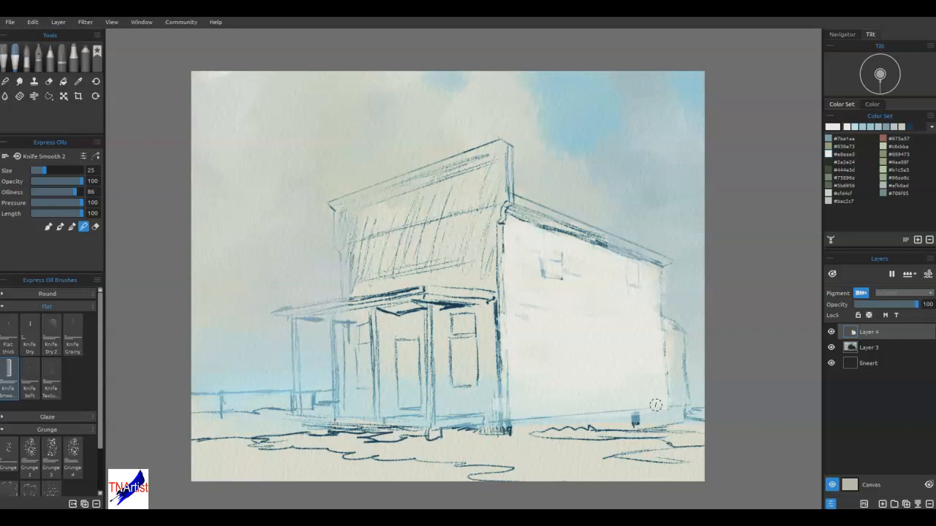
Step: Make a rectangular selection from the side wall's rear edge to the canvas edge, between the eave end and the ground
click(48, 96)
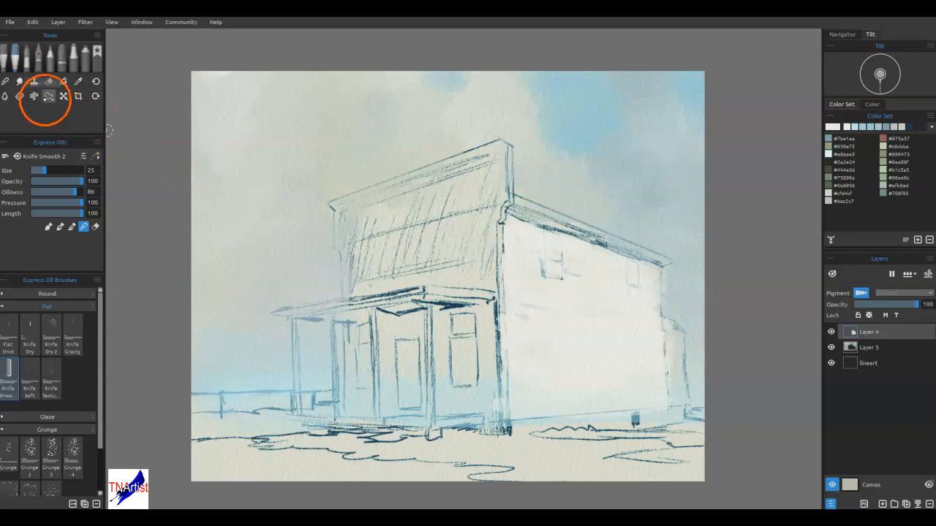
click(6, 157)
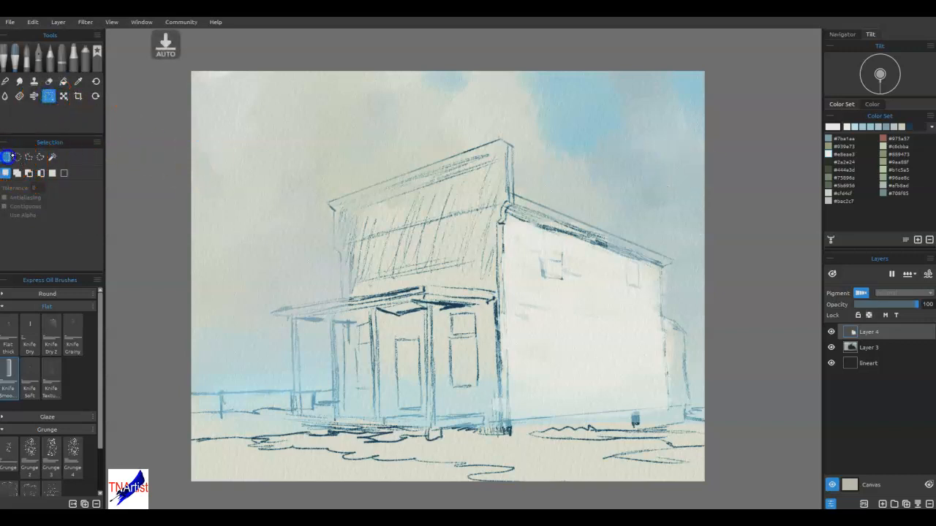
drag(709, 425, 685, 300)
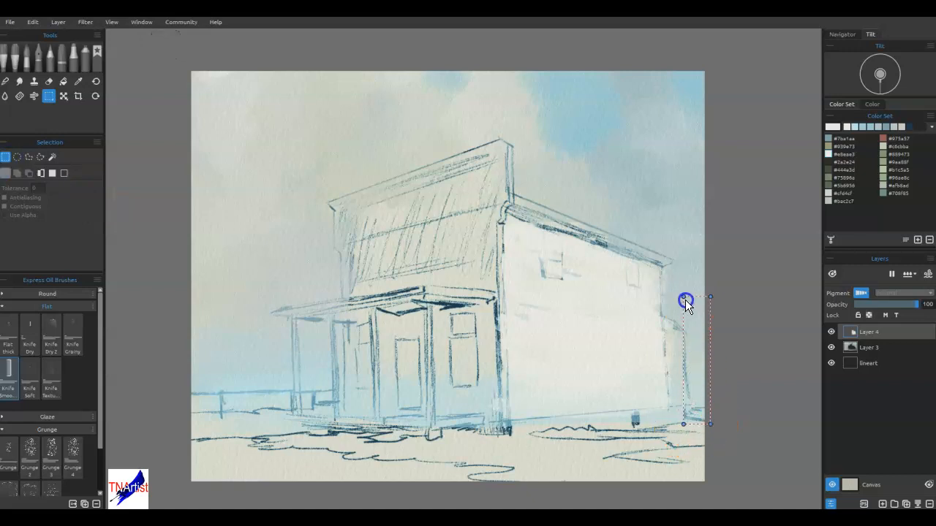
drag(661, 264, 662, 264)
drag(661, 424, 661, 426)
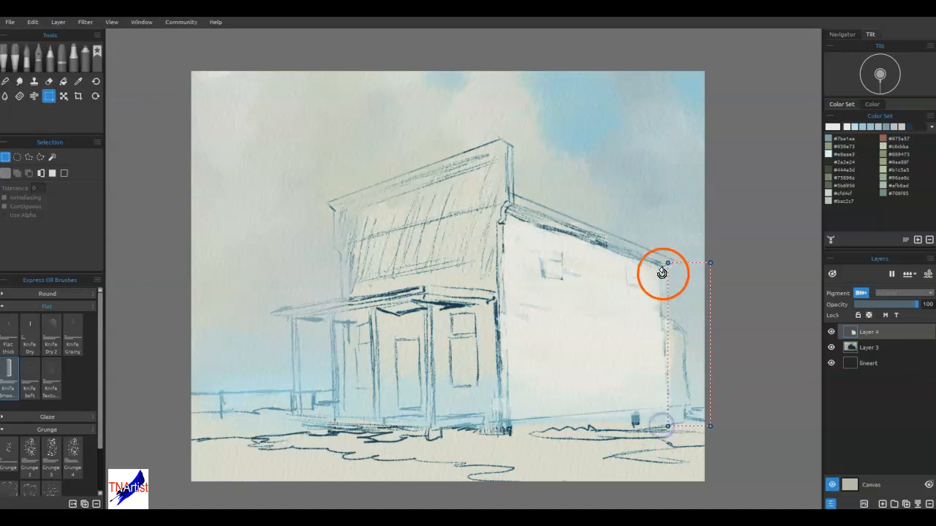
drag(668, 261, 668, 264)
click(28, 157)
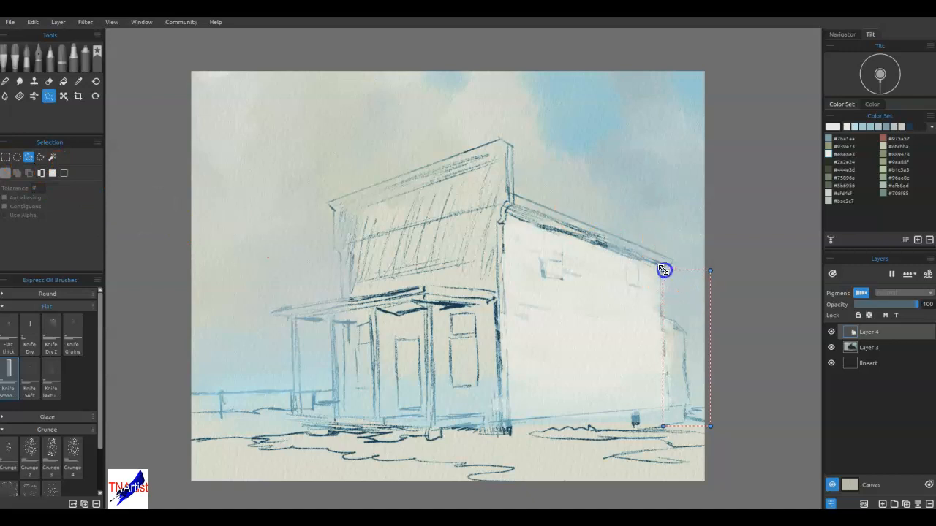
key(Return)
Step: Subtract a polygon along the wall's slanted rear edge from the selection and clear the paint spilling past that edge
click(28, 173)
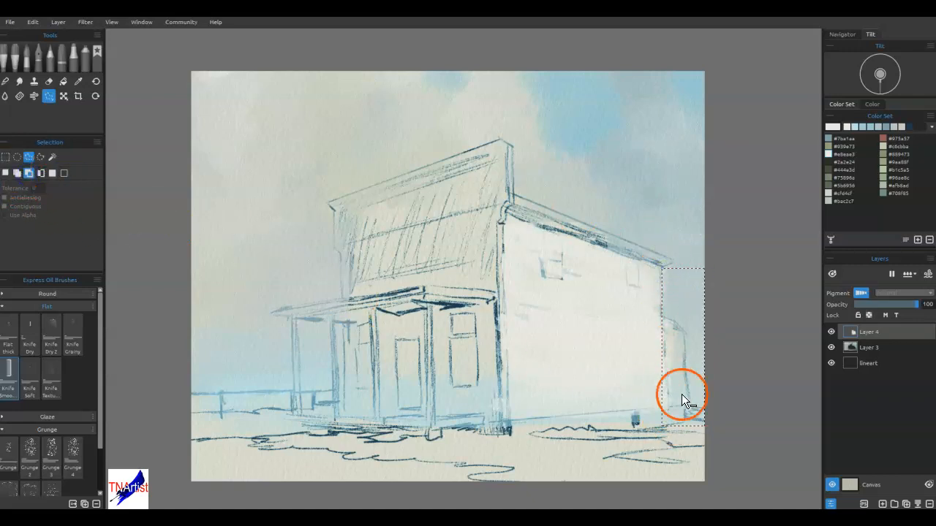
click(662, 269)
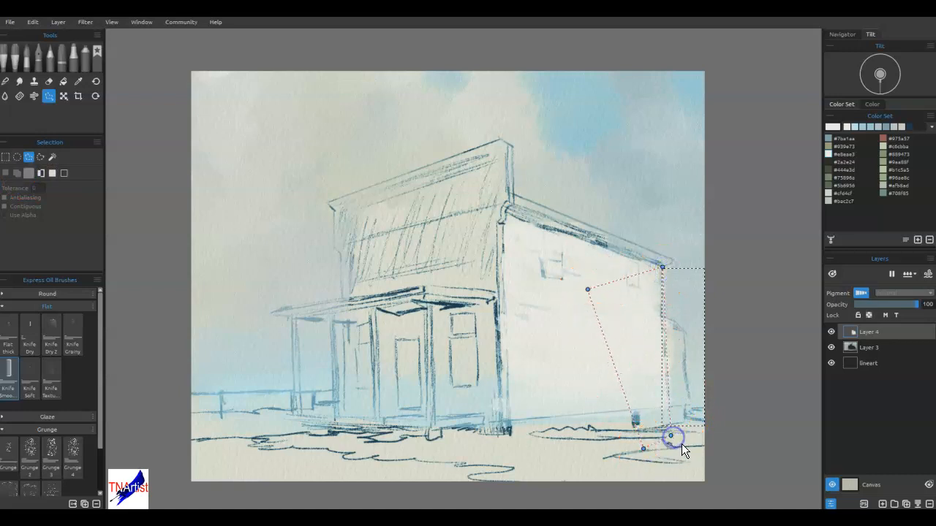
click(712, 362)
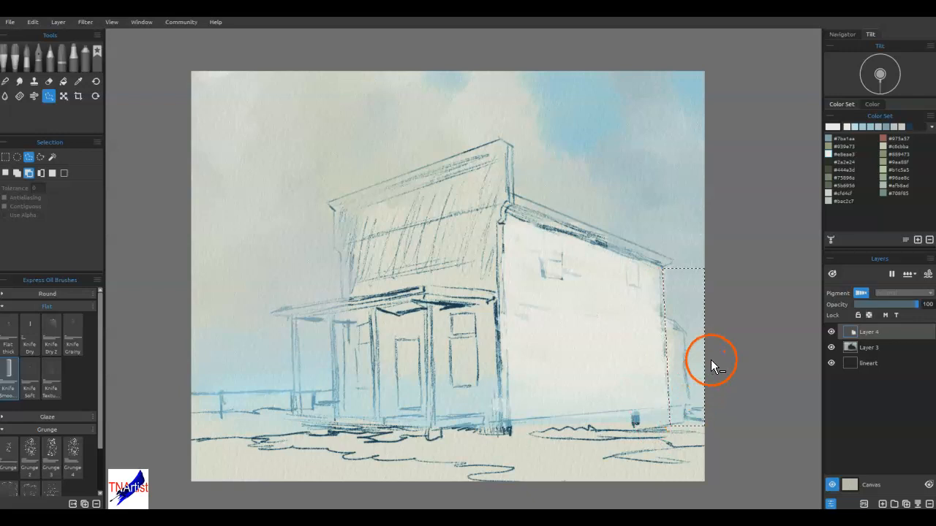
click(693, 404)
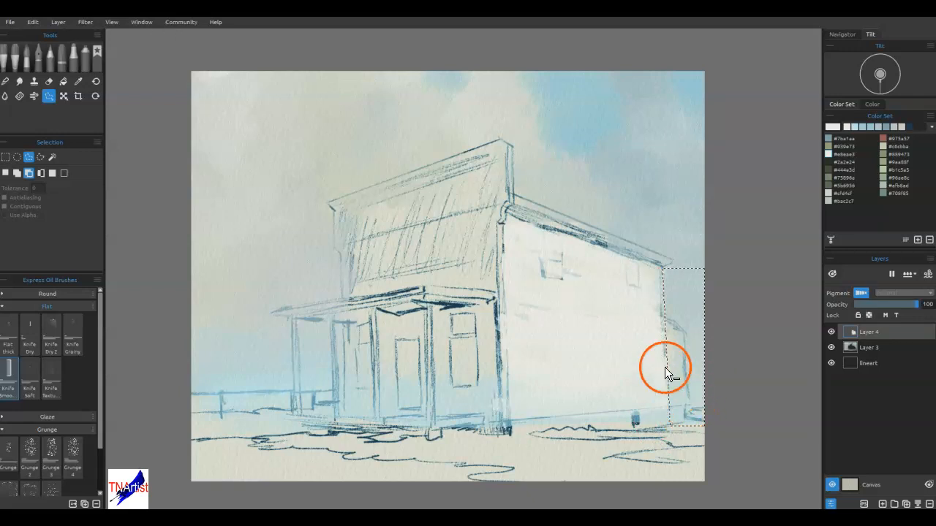
Step: Add a polygon in front of the wall's front corner to the selection, clear the paint spilling over it, and deselect
click(510, 432)
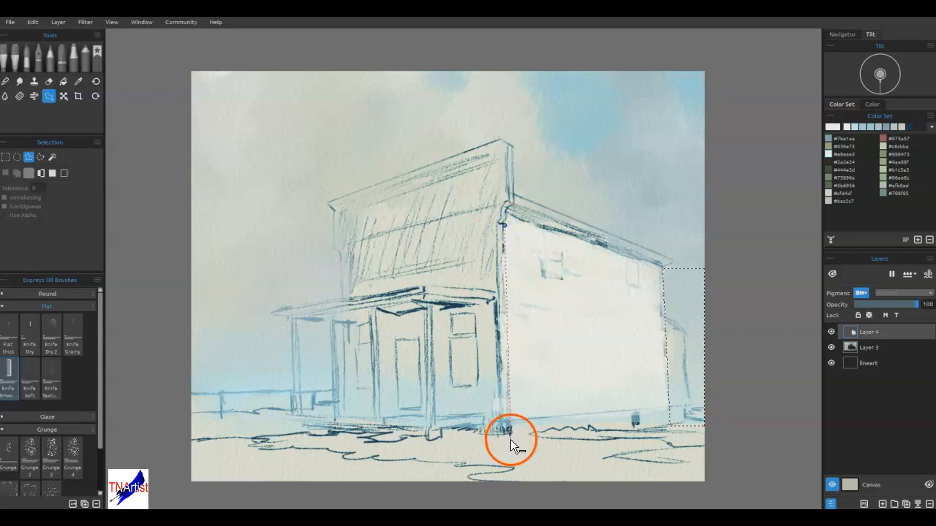
click(16, 173)
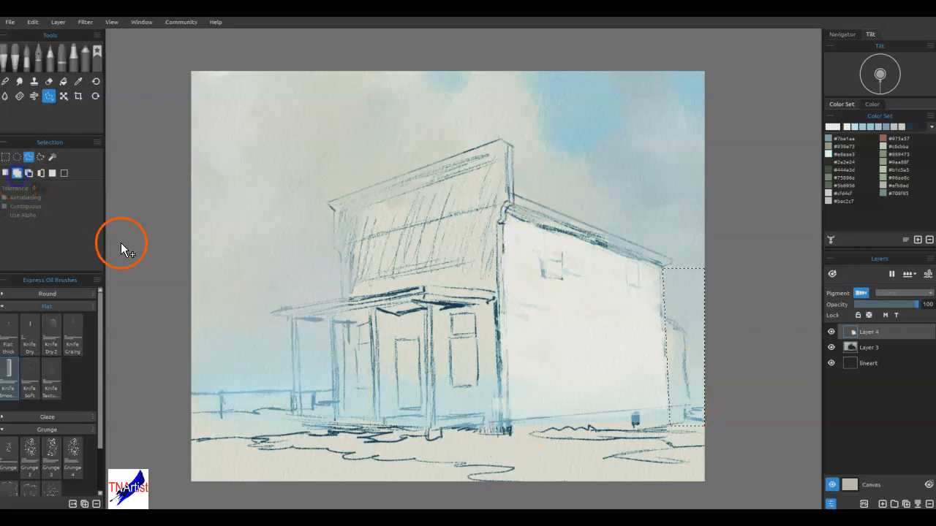
click(510, 446)
click(458, 463)
click(445, 252)
click(669, 293)
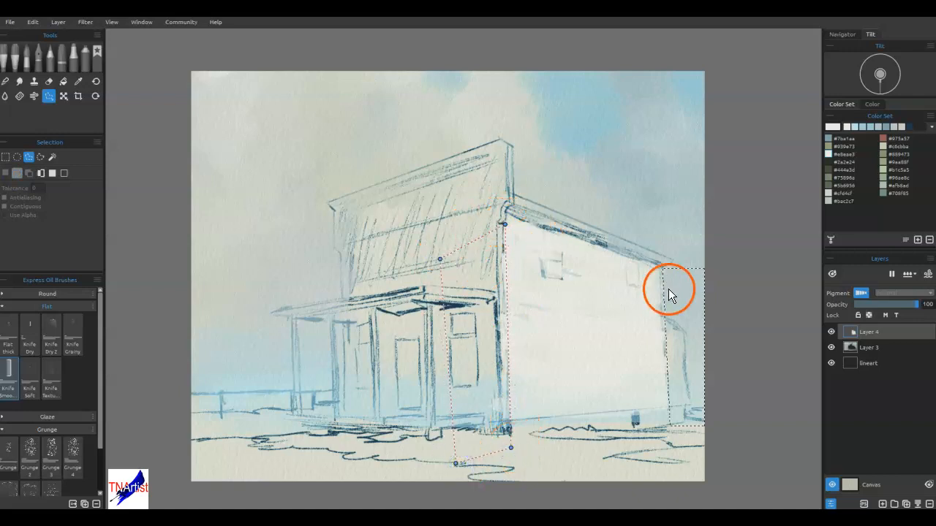
click(668, 290)
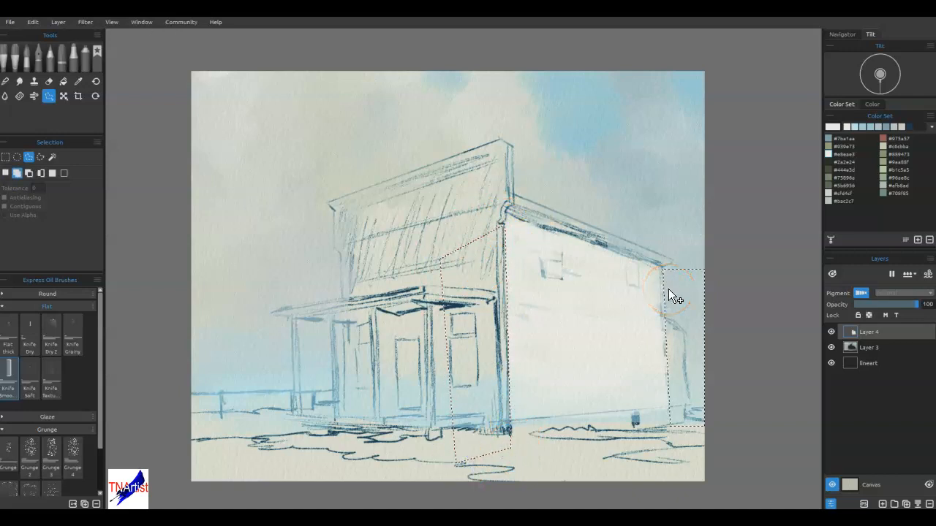
key(ctrl+d)
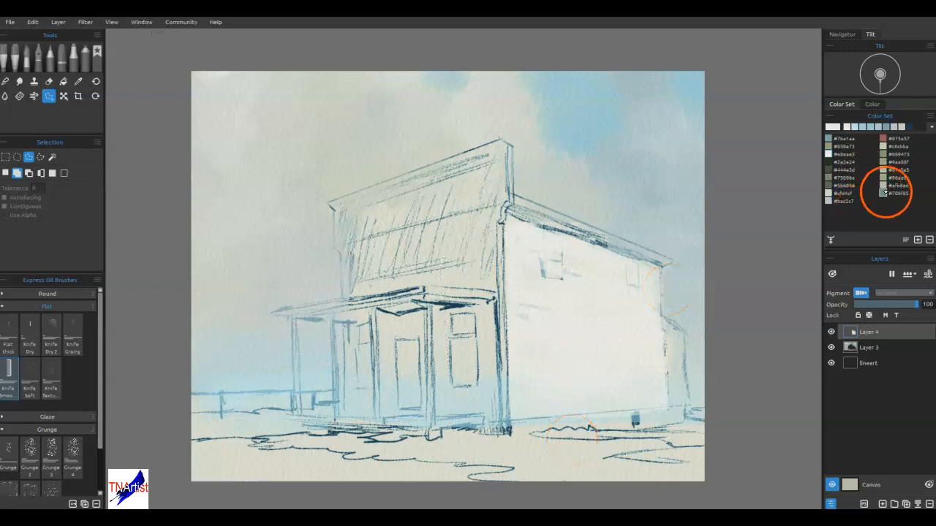
Step: Paint a dark navy shadow band under the eaves along the full length of the side wall
click(904, 127)
mouse_move(649, 261)
mouse_down()
mouse_move(612, 267)
mouse_move(614, 287)
mouse_move(614, 274)
mouse_move(636, 285)
mouse_move(517, 211)
mouse_move(649, 259)
mouse_up()
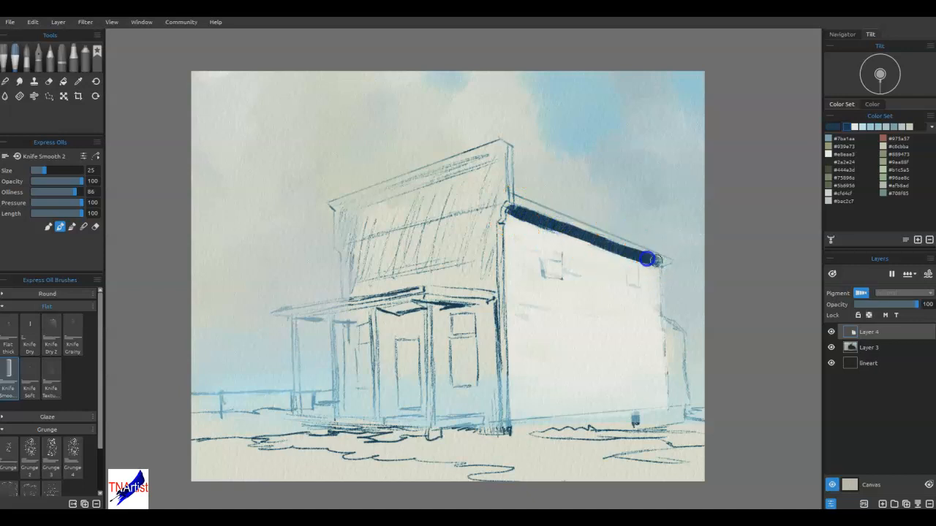
click(606, 188)
mouse_move(539, 265)
mouse_down()
mouse_move(514, 260)
mouse_move(519, 300)
mouse_move(529, 296)
mouse_move(533, 254)
mouse_up()
Step: Blend the navy eave shadow downward into the white wall from the front corner to the rear edge
key(n)
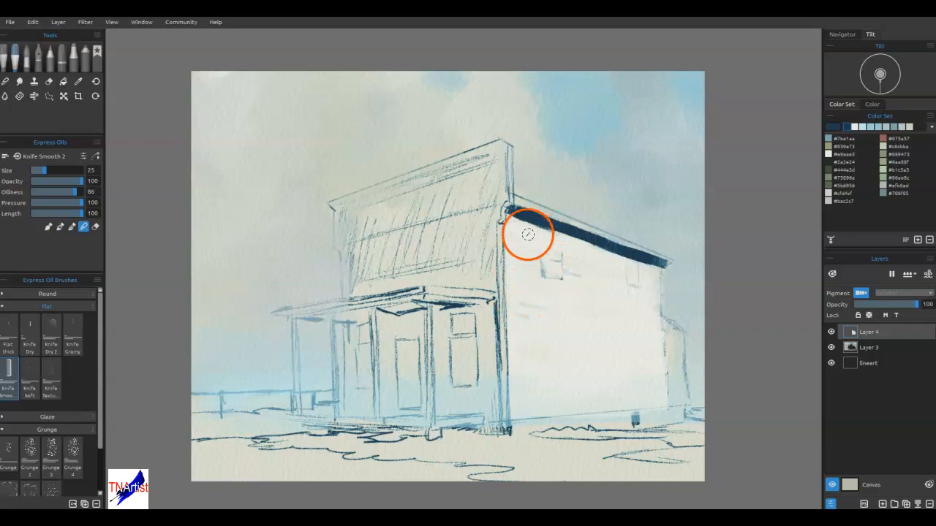
mouse_move(512, 213)
mouse_down()
mouse_move(521, 250)
mouse_move(528, 215)
mouse_up()
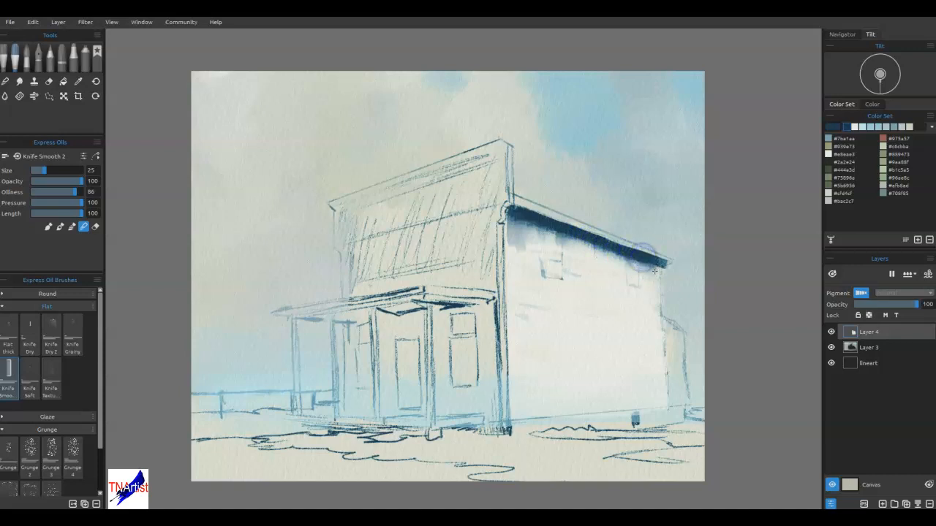
mouse_move(626, 250)
mouse_down()
mouse_move(619, 280)
mouse_move(641, 267)
mouse_up()
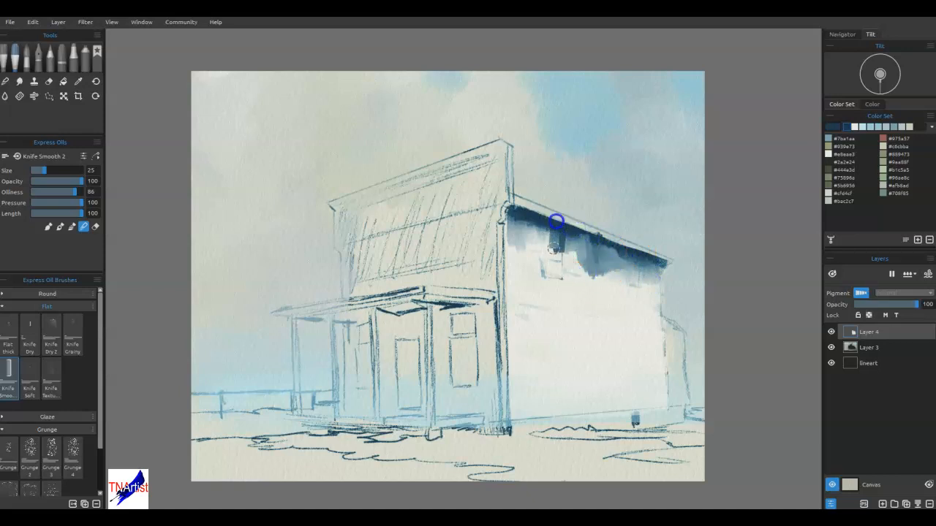
mouse_move(520, 216)
mouse_down()
mouse_move(509, 208)
mouse_move(515, 243)
mouse_up()
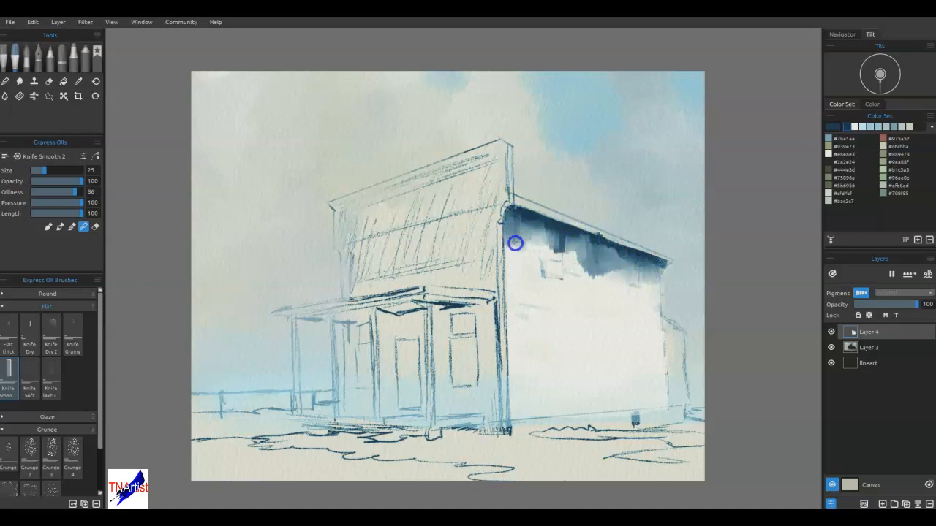
drag(590, 249, 597, 266)
mouse_move(519, 212)
mouse_down()
mouse_move(502, 227)
mouse_move(646, 277)
mouse_move(506, 220)
mouse_move(654, 276)
mouse_move(512, 223)
mouse_move(502, 231)
mouse_move(578, 275)
mouse_move(651, 291)
mouse_move(509, 219)
mouse_move(555, 242)
mouse_move(658, 263)
mouse_move(513, 214)
mouse_move(538, 237)
mouse_move(523, 237)
mouse_move(610, 265)
mouse_move(599, 274)
mouse_move(633, 285)
mouse_move(520, 219)
mouse_move(663, 274)
mouse_up()
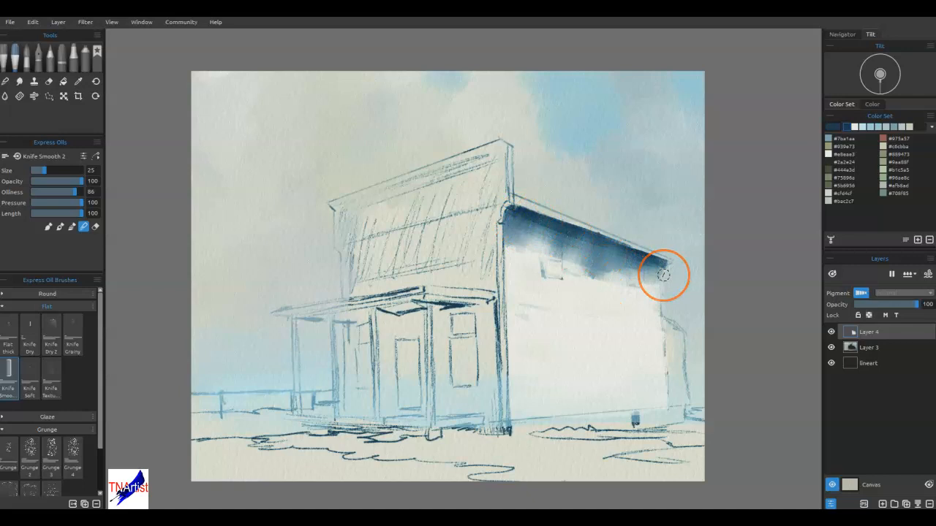
Step: Enlarge the blending knife to size 45 and soften the lower edge of the eave shadow along the wall
mouse_move(638, 247)
mouse_down()
mouse_move(603, 306)
mouse_move(663, 279)
mouse_up()
mouse_move(637, 248)
mouse_down()
mouse_move(552, 256)
mouse_move(510, 220)
mouse_move(540, 229)
mouse_move(506, 229)
mouse_up()
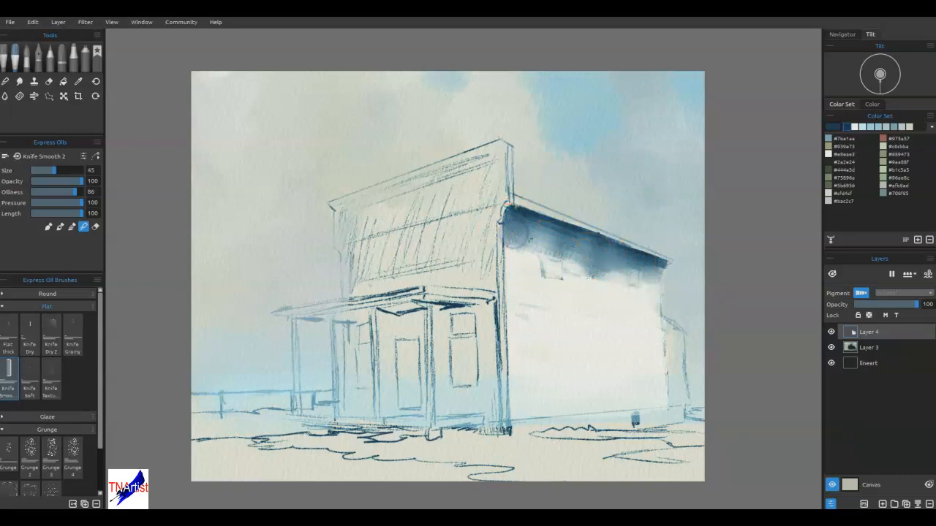
mouse_move(541, 246)
mouse_down()
mouse_move(608, 265)
mouse_move(511, 250)
mouse_move(633, 283)
mouse_move(501, 242)
mouse_up()
mouse_move(624, 287)
mouse_down()
mouse_move(587, 227)
mouse_move(637, 290)
mouse_move(647, 338)
mouse_move(595, 334)
mouse_move(600, 291)
mouse_move(553, 317)
mouse_move(522, 261)
mouse_move(528, 286)
mouse_move(524, 230)
mouse_move(528, 244)
mouse_move(581, 252)
mouse_up()
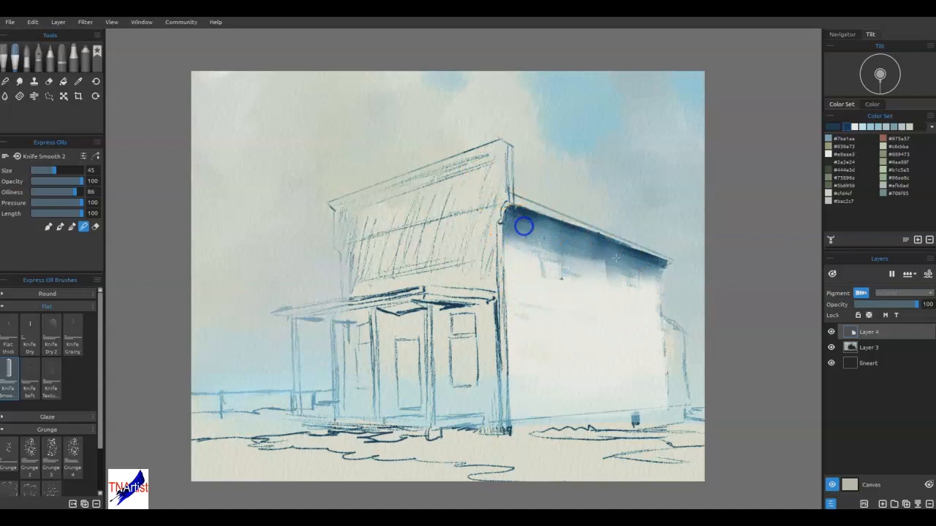
Step: Work the lower part of the eave shadow into the white wall, reducing the blending knife to size 35
mouse_move(543, 157)
mouse_down()
mouse_move(583, 222)
mouse_move(565, 240)
mouse_move(570, 270)
mouse_move(517, 258)
mouse_move(515, 192)
mouse_move(512, 248)
mouse_up()
mouse_move(572, 253)
mouse_down()
mouse_move(520, 266)
mouse_move(519, 257)
mouse_move(621, 282)
mouse_move(530, 242)
mouse_move(674, 290)
mouse_move(643, 286)
mouse_move(659, 304)
mouse_move(522, 241)
mouse_move(650, 286)
mouse_up()
key(bracketleft)
drag(639, 248, 660, 282)
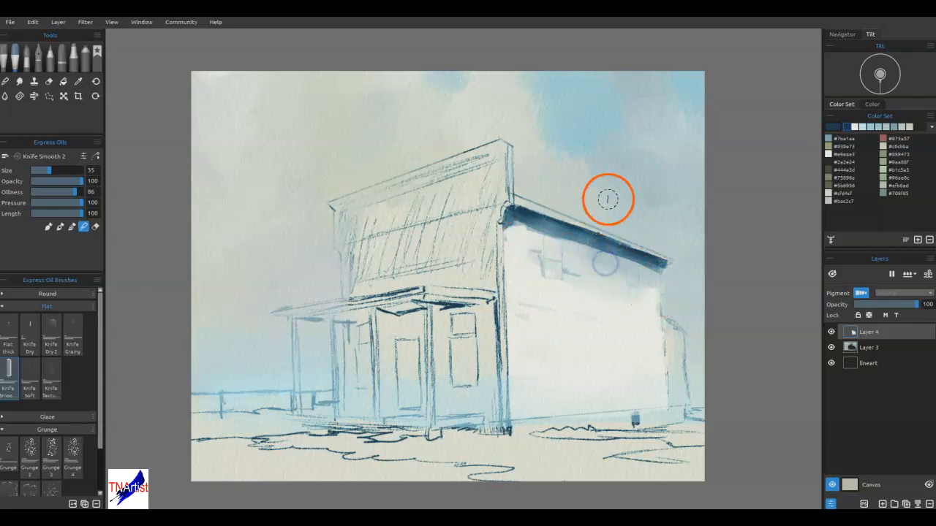
Step: Smooth the eave shadow with straight blending strokes parallel to the roofline and soften its fade into the wall
key(shift)
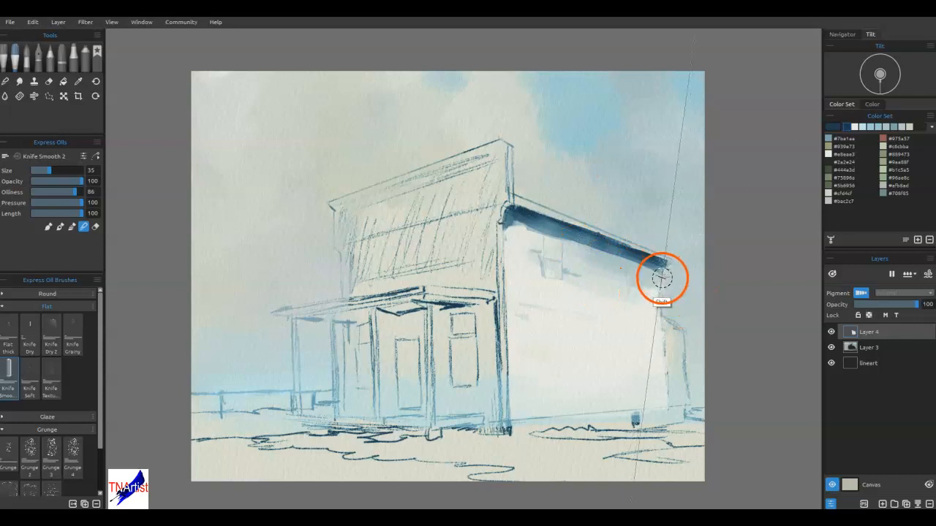
shift+click(662, 276)
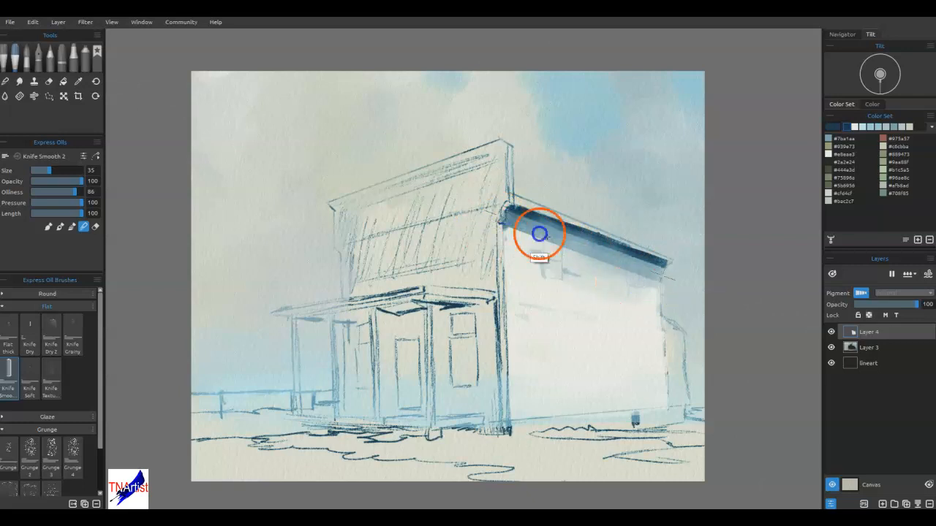
drag(483, 223, 480, 219)
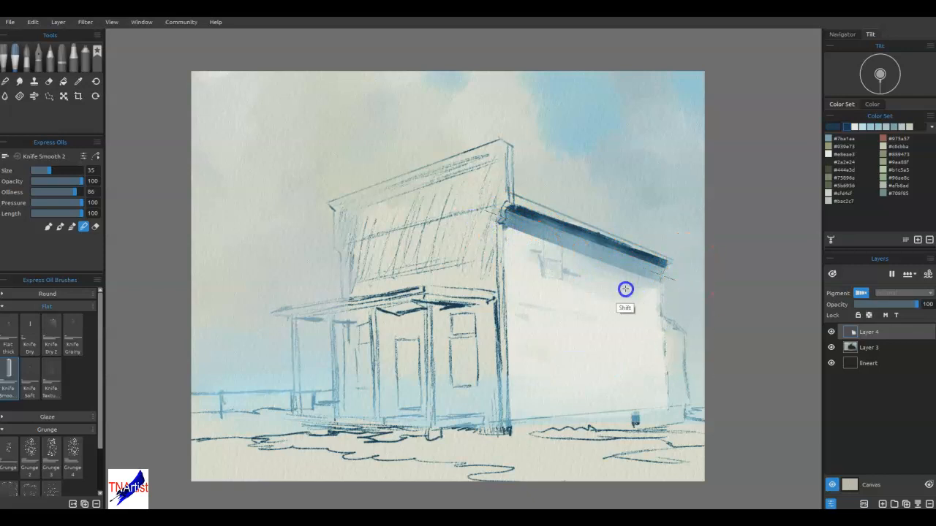
shift+click(583, 301)
mouse_move(583, 301)
mouse_down()
mouse_move(505, 230)
mouse_move(637, 278)
mouse_move(538, 250)
mouse_move(625, 269)
mouse_move(584, 251)
mouse_up()
drag(501, 234, 520, 247)
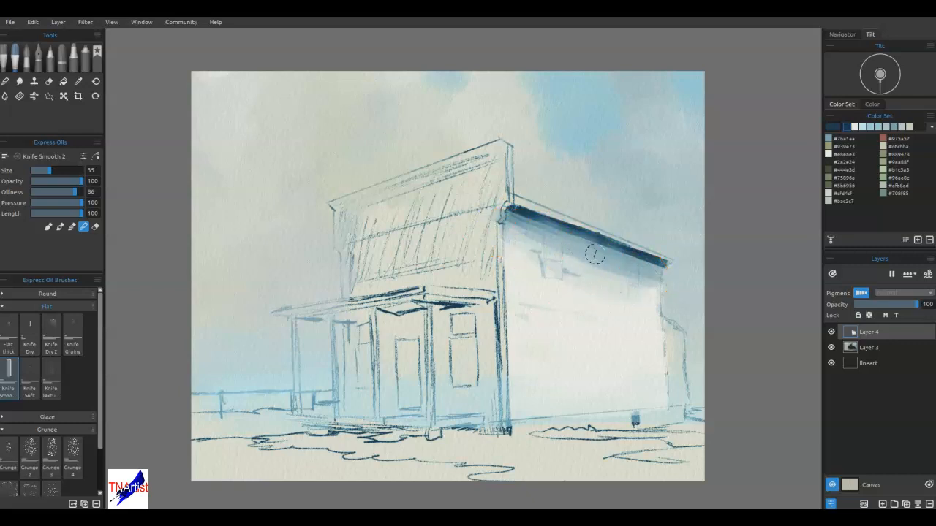
mouse_move(641, 323)
mouse_down()
mouse_move(624, 363)
mouse_move(605, 251)
mouse_move(611, 260)
mouse_move(597, 232)
mouse_move(530, 197)
mouse_move(481, 240)
mouse_move(469, 271)
mouse_move(472, 203)
mouse_move(473, 219)
mouse_move(533, 240)
mouse_move(550, 265)
mouse_up()
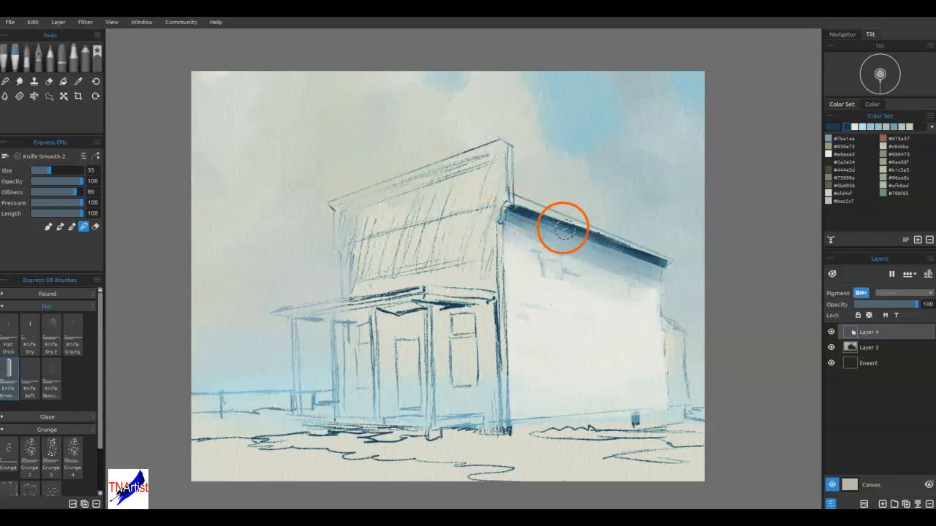
Step: Sample the grey-blue of the eave shadow and paint the part of the front facade nearest the building's corner
key(i)
click(574, 249)
click(460, 222)
drag(470, 207, 476, 265)
mouse_move(483, 187)
mouse_down()
mouse_move(484, 286)
mouse_move(489, 271)
mouse_up()
mouse_move(498, 195)
mouse_down()
mouse_move(482, 212)
mouse_move(457, 203)
mouse_move(443, 230)
mouse_move(458, 226)
mouse_move(459, 277)
mouse_move(448, 281)
mouse_move(485, 295)
mouse_move(481, 352)
mouse_up()
mouse_move(481, 250)
mouse_down()
mouse_move(476, 241)
mouse_move(446, 408)
mouse_up()
mouse_move(489, 327)
mouse_down()
mouse_move(493, 381)
mouse_move(476, 347)
mouse_up()
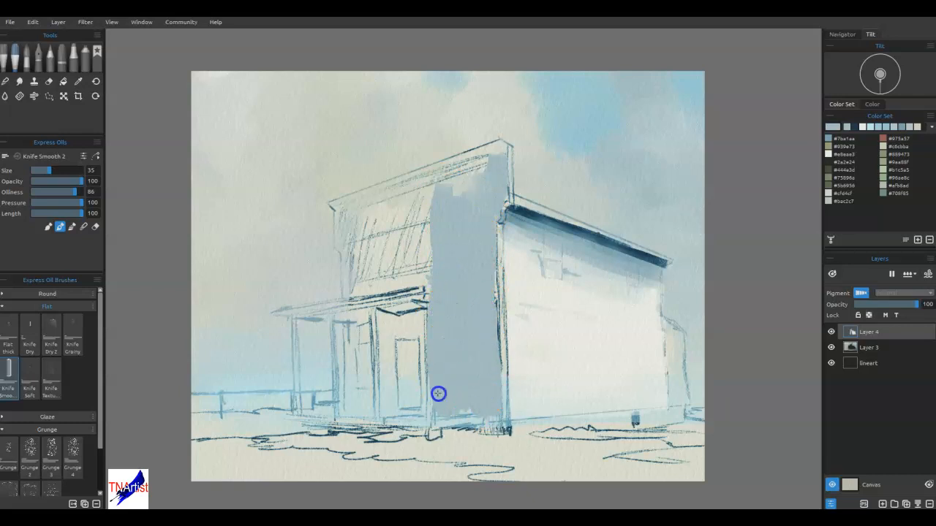
Step: Fill the rest of the front facade, the porch roof and the porch posts with the same flat grey-blue
drag(424, 273, 424, 399)
mouse_move(418, 246)
mouse_down()
mouse_move(411, 366)
mouse_move(380, 397)
mouse_move(357, 330)
mouse_move(355, 390)
mouse_move(370, 406)
mouse_up()
mouse_move(437, 407)
mouse_down()
mouse_move(482, 405)
mouse_move(485, 277)
mouse_up()
mouse_move(496, 176)
mouse_down()
mouse_move(455, 168)
mouse_move(495, 152)
mouse_move(484, 151)
mouse_move(332, 206)
mouse_move(349, 271)
mouse_move(361, 269)
mouse_move(354, 267)
mouse_move(370, 208)
mouse_move(411, 207)
mouse_move(484, 169)
mouse_move(442, 230)
mouse_up()
mouse_move(359, 294)
mouse_down()
mouse_move(384, 315)
mouse_move(353, 278)
mouse_move(270, 316)
mouse_move(332, 316)
mouse_move(329, 348)
mouse_move(336, 310)
mouse_move(340, 449)
mouse_up()
mouse_move(296, 322)
mouse_down()
mouse_move(337, 402)
mouse_move(292, 418)
mouse_move(393, 427)
mouse_move(303, 417)
mouse_move(454, 417)
mouse_move(481, 366)
mouse_move(488, 188)
mouse_move(493, 310)
mouse_move(492, 184)
mouse_move(494, 454)
mouse_move(500, 189)
mouse_move(497, 200)
mouse_move(513, 192)
mouse_move(500, 202)
mouse_move(510, 80)
mouse_move(510, 205)
mouse_move(507, 82)
mouse_up()
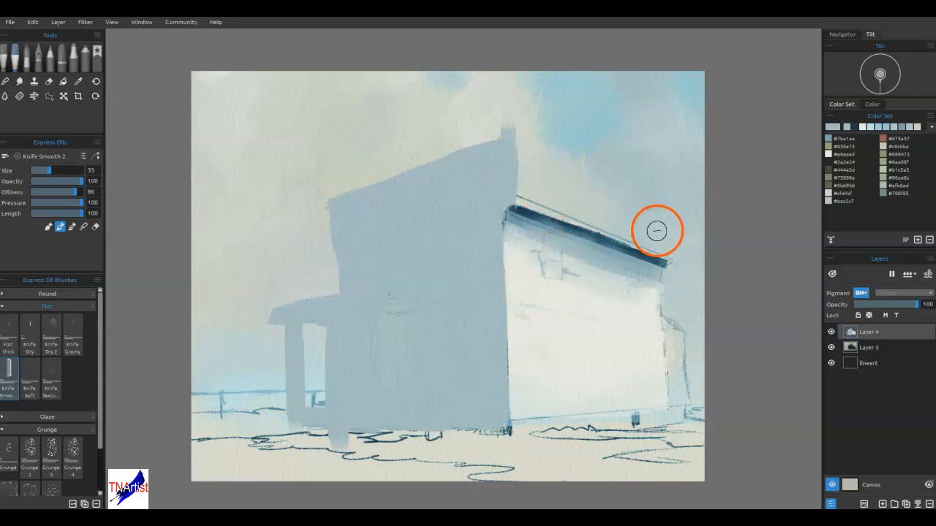
Step: Move the lineart layer to the top and, on Layer 4, outline the front corner trim with a polygon selection
drag(863, 363, 877, 330)
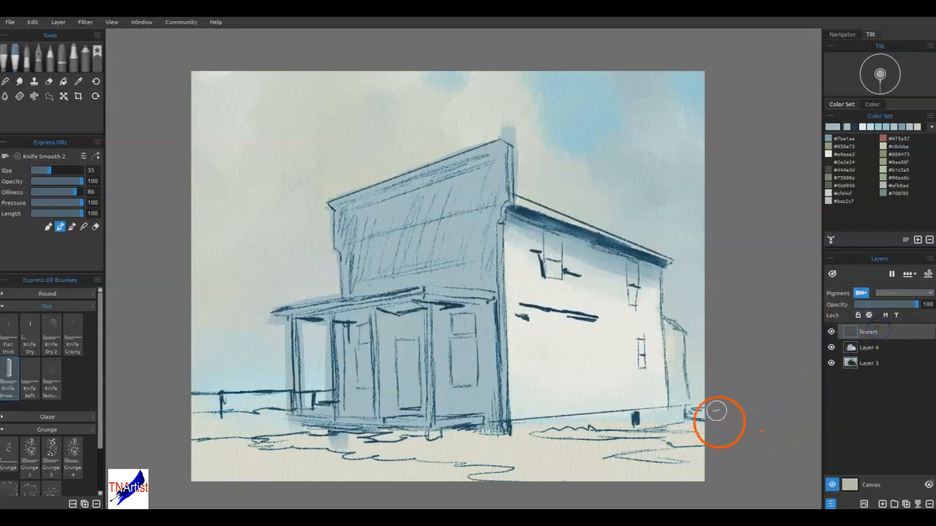
click(864, 347)
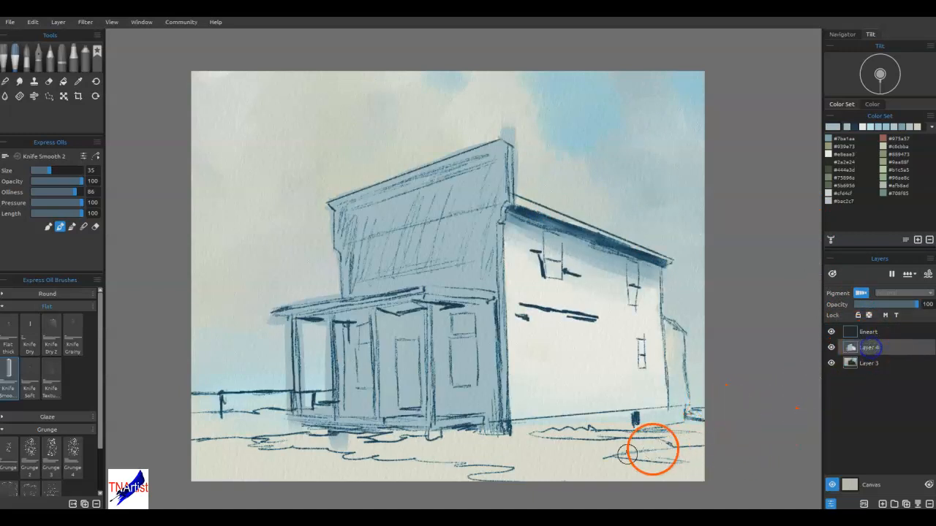
click(49, 98)
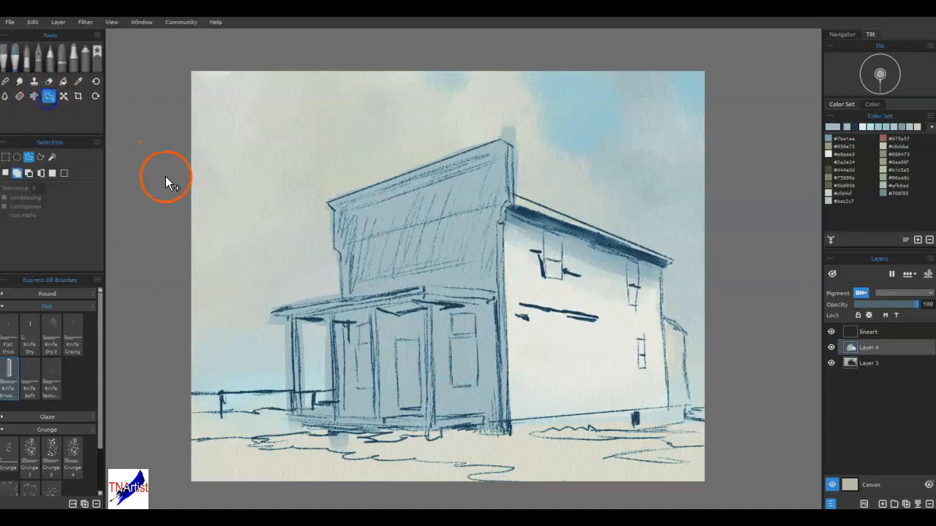
click(507, 145)
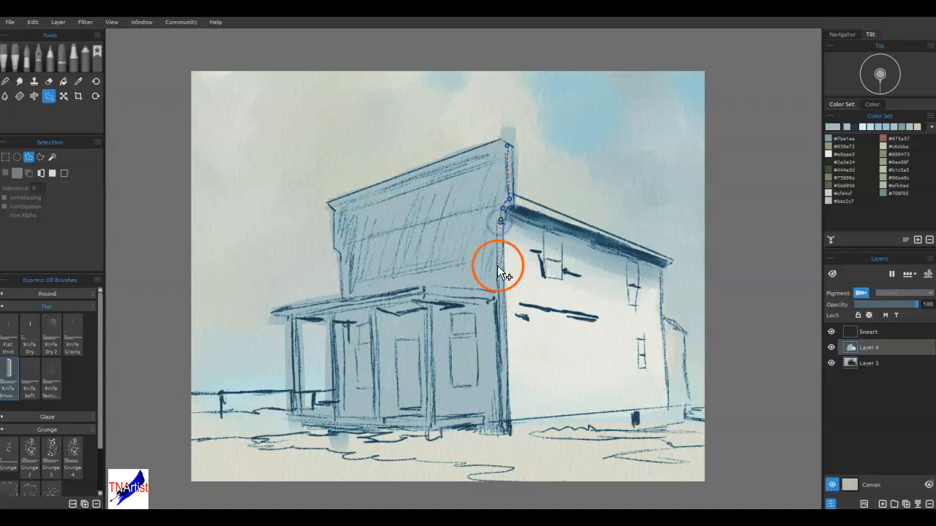
click(495, 223)
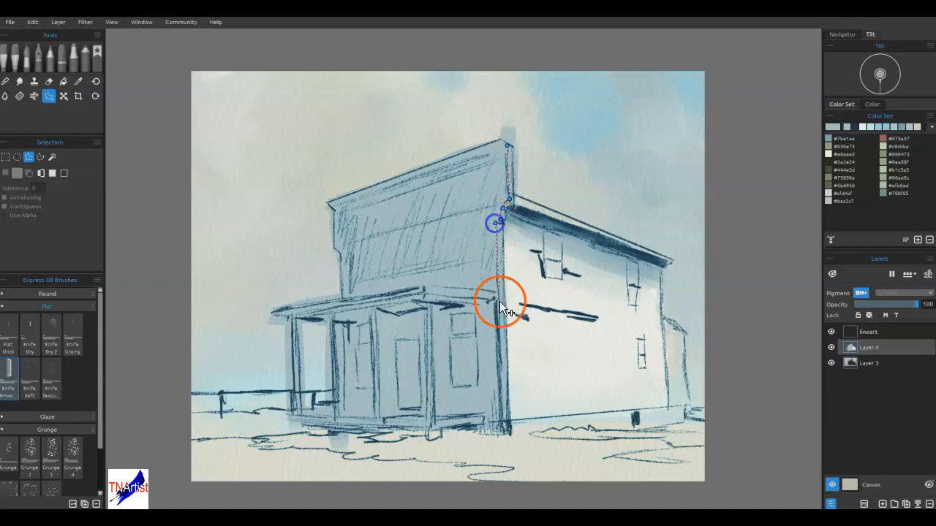
click(509, 432)
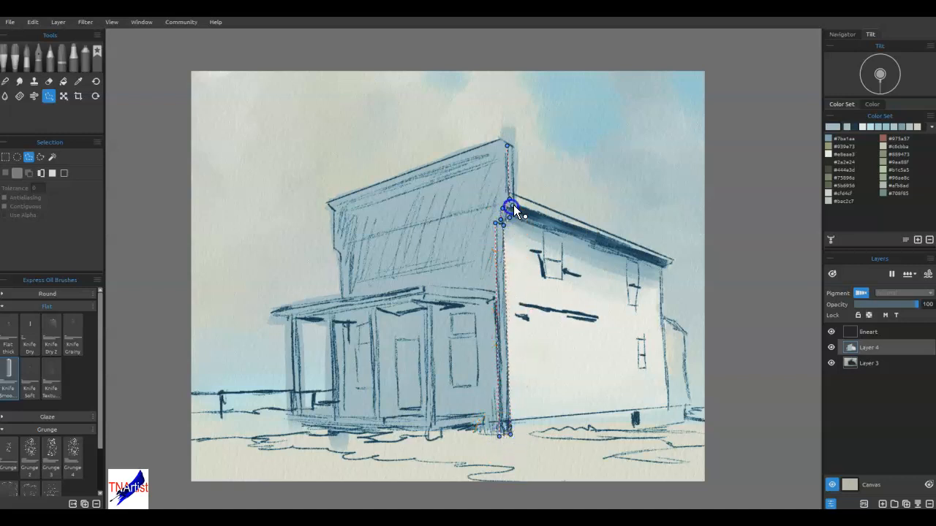
click(520, 167)
click(508, 144)
Step: Adjust the polygon's points to the trim's top, curved bracket and base, and apply the selection
scroll(609, 123, up, 4)
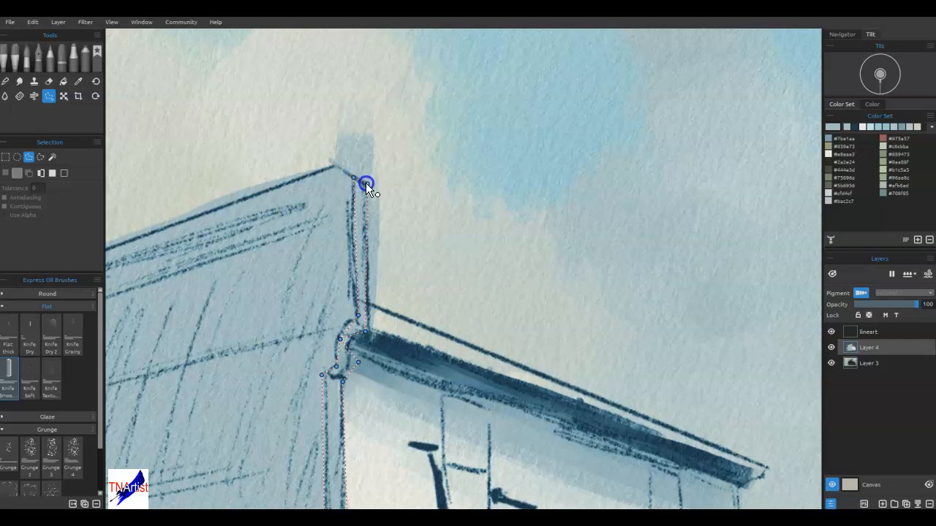
drag(388, 303, 345, 339)
drag(327, 378, 324, 372)
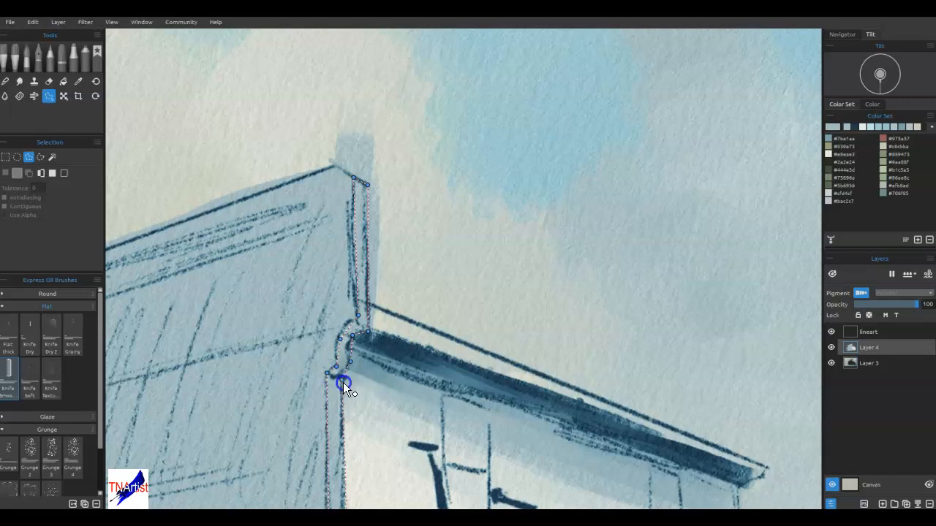
click(388, 361)
scroll(470, 335, down, 5)
scroll(467, 230, down, 4)
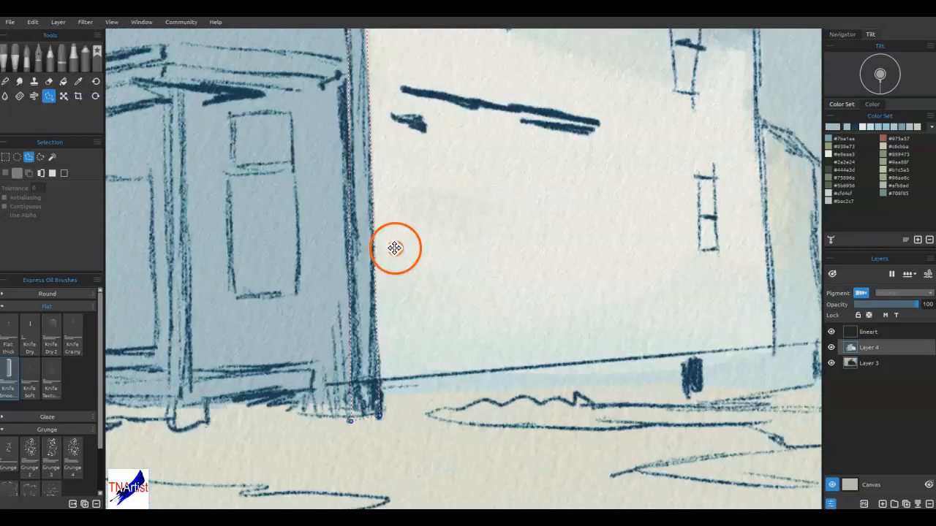
click(357, 372)
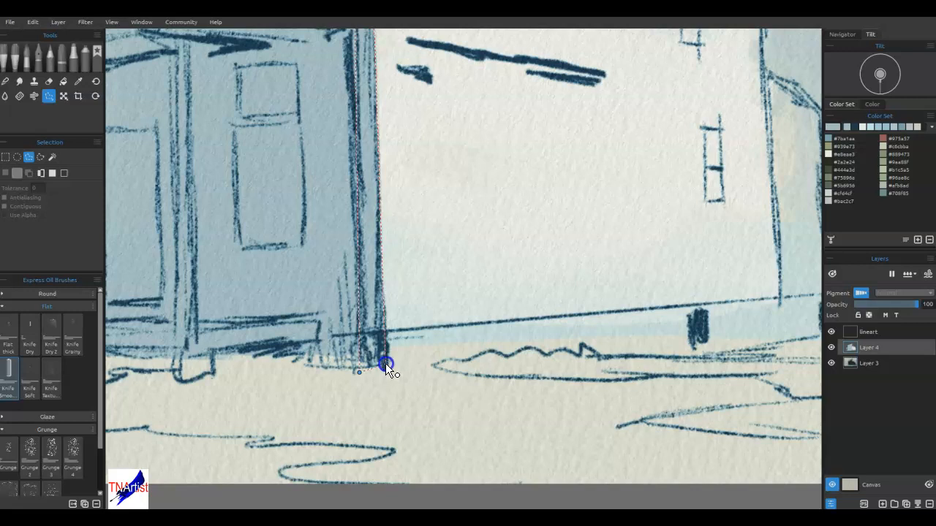
click(427, 363)
key(ctrl+0)
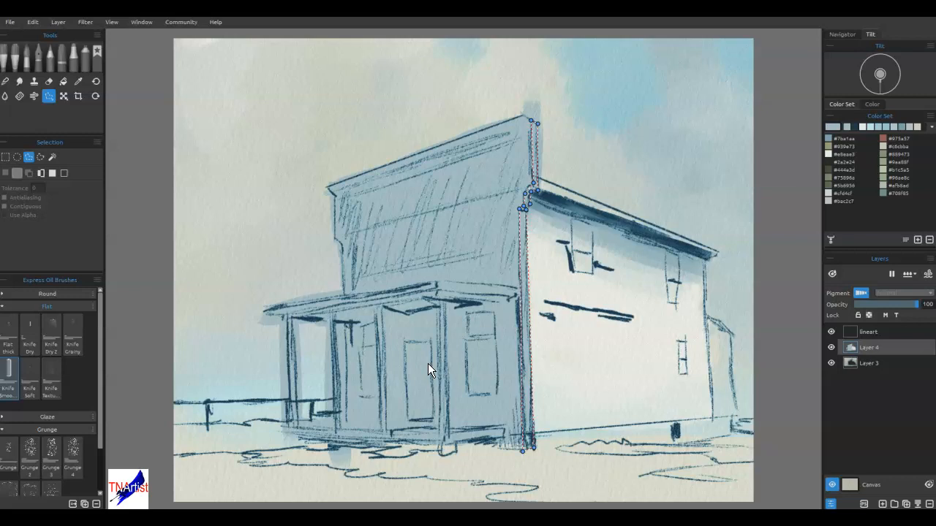
key(shift)
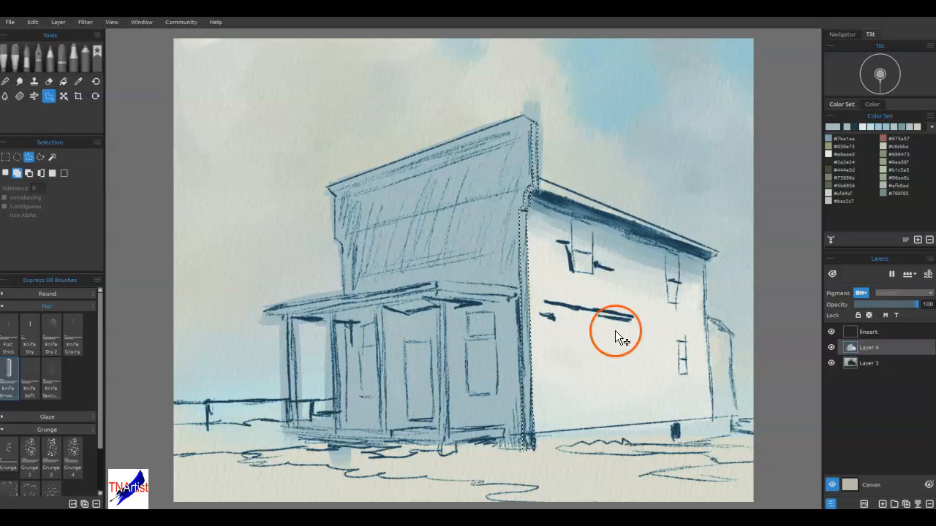
Step: Sample the wall's white and paint the selected corner trim from top to base with a smaller knife
key(i)
click(654, 357)
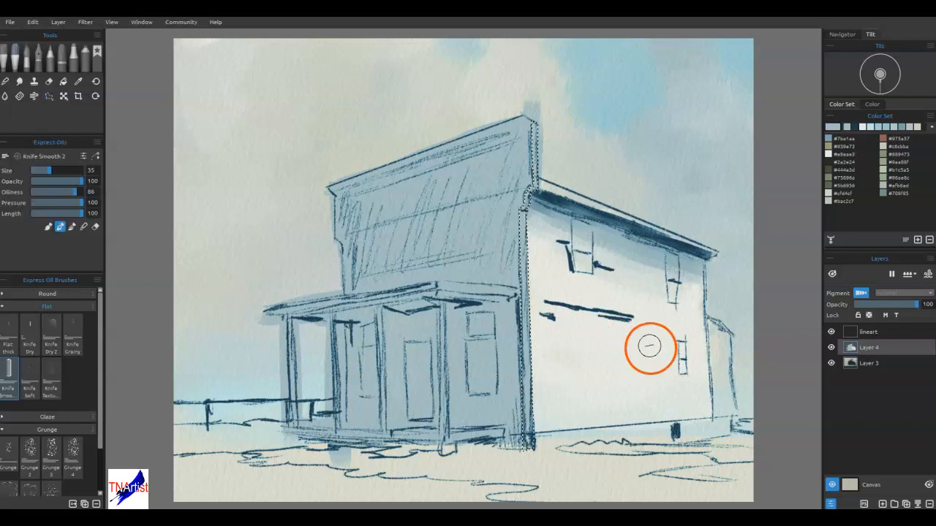
key(b)
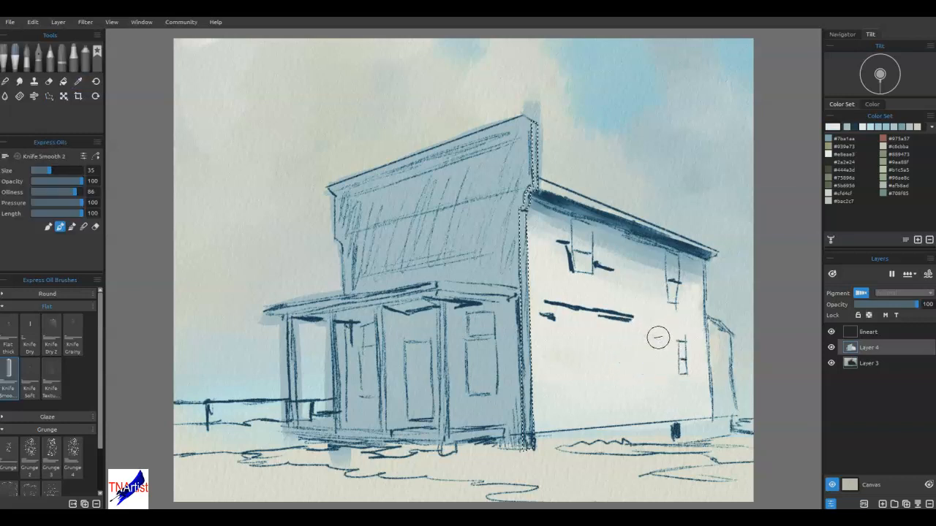
key(bracketleft)
mouse_move(539, 177)
mouse_down()
mouse_move(537, 188)
mouse_move(534, 149)
mouse_up()
mouse_move(528, 277)
mouse_down()
mouse_move(531, 219)
mouse_move(520, 274)
mouse_move(530, 441)
mouse_move(524, 420)
mouse_up()
Step: Shade the trim's curved bracket under the eave in steel blue and dark navy, reducing the knife to size 10
click(531, 231)
mouse_move(530, 231)
mouse_down()
mouse_move(519, 166)
mouse_move(544, 195)
mouse_move(522, 190)
mouse_move(545, 201)
mouse_move(519, 202)
mouse_up()
drag(553, 208, 523, 189)
alt+click(557, 208)
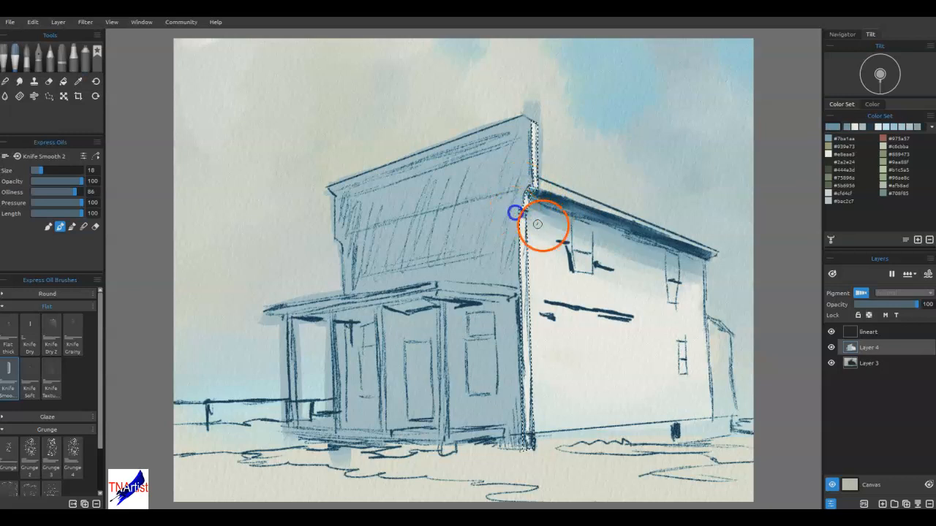
mouse_move(576, 242)
mouse_down()
mouse_move(562, 263)
mouse_move(603, 246)
mouse_move(534, 212)
mouse_up()
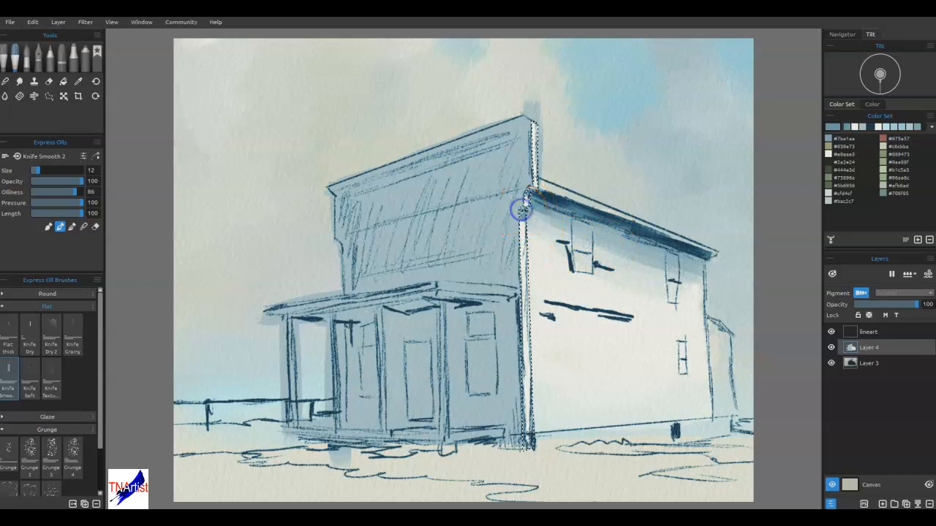
drag(550, 198, 549, 196)
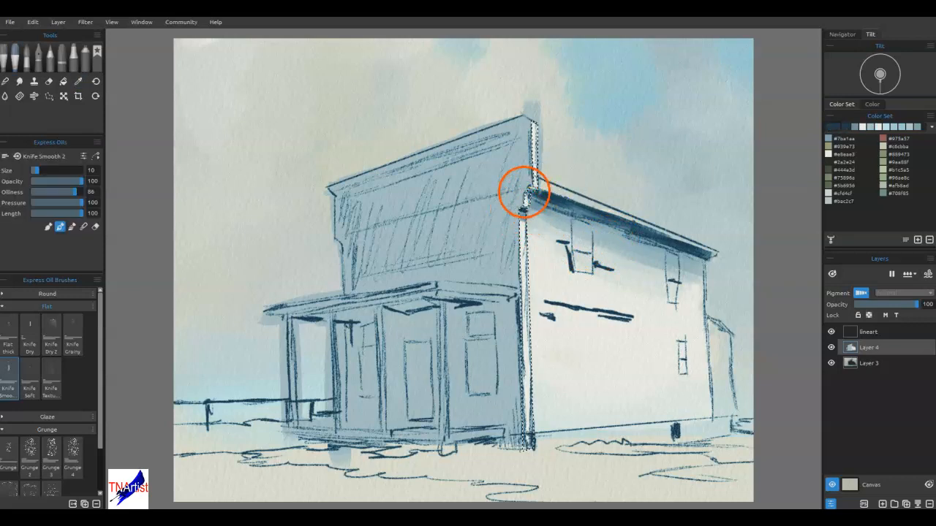
drag(524, 192, 527, 188)
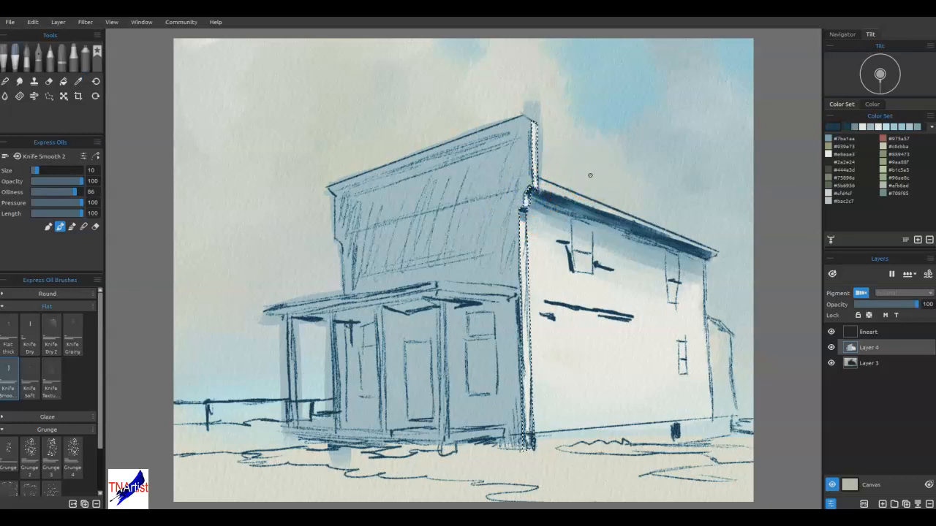
Step: Blend the navy shading along the bracket and the adjoining white corner trim with the size 10 knife
mouse_move(527, 270)
mouse_down()
mouse_move(531, 219)
mouse_move(522, 248)
mouse_up()
drag(522, 216, 523, 259)
drag(523, 221, 526, 260)
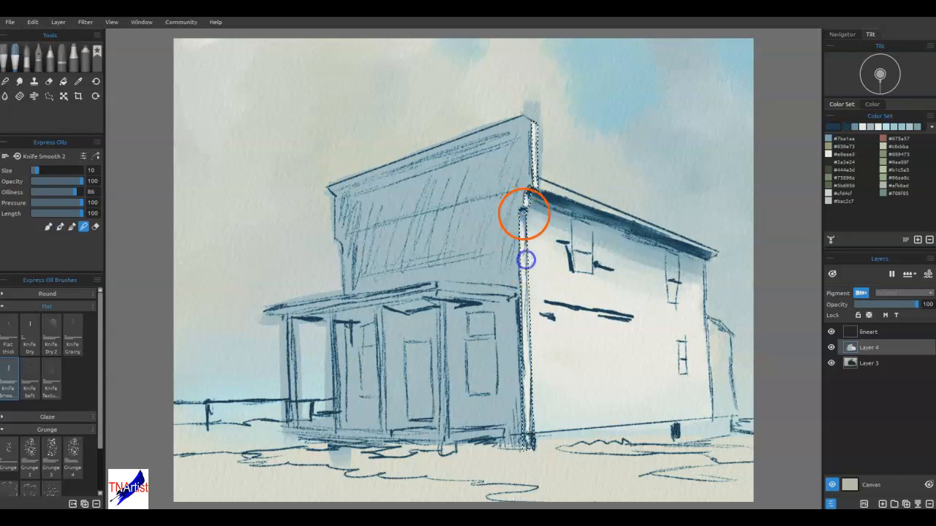
mouse_move(523, 218)
mouse_down()
mouse_move(524, 246)
mouse_move(526, 199)
mouse_up()
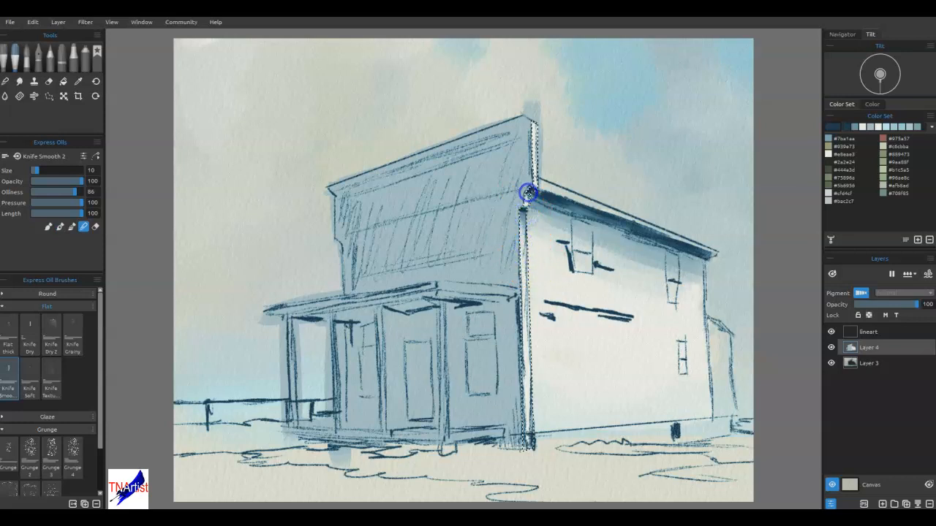
mouse_move(537, 171)
mouse_down()
mouse_move(534, 134)
mouse_move(534, 153)
mouse_up()
drag(624, 439, 716, 443)
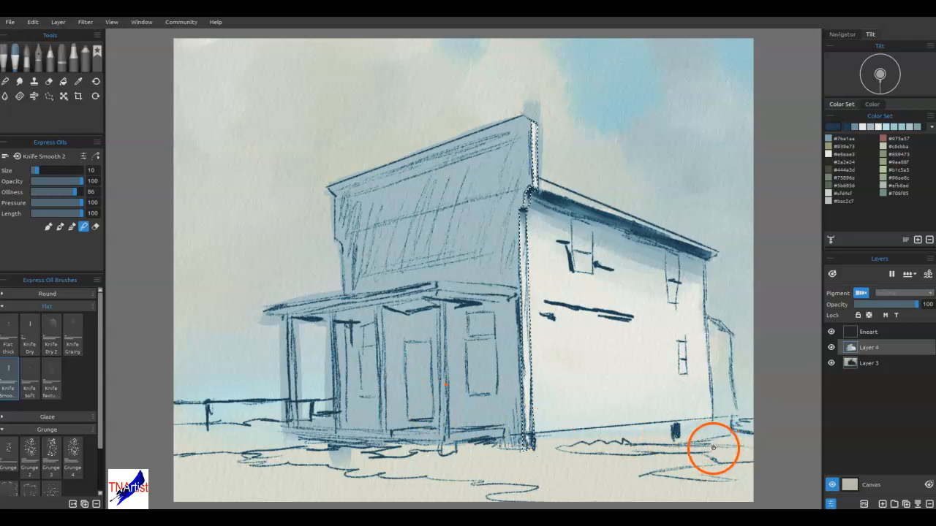
Step: Hide the lineart layer and restore the corner trim selection
key(ctrl+d)
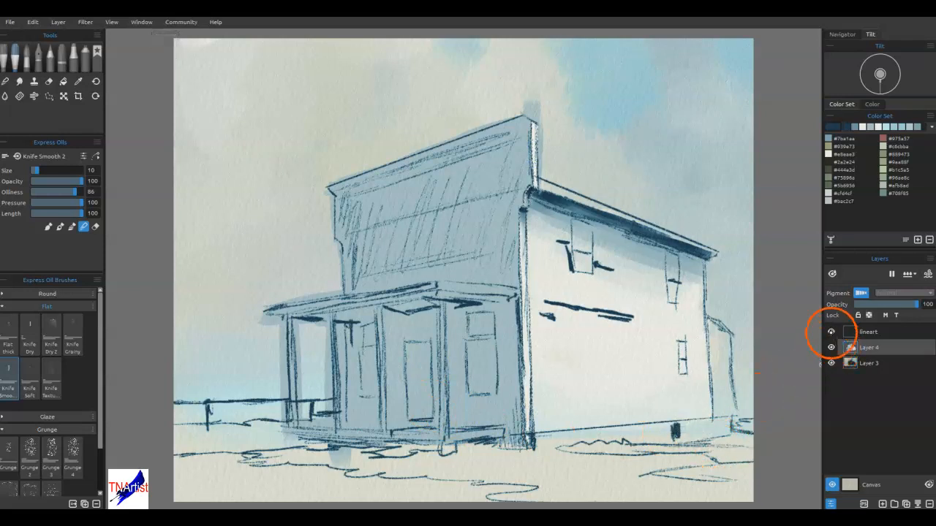
click(830, 331)
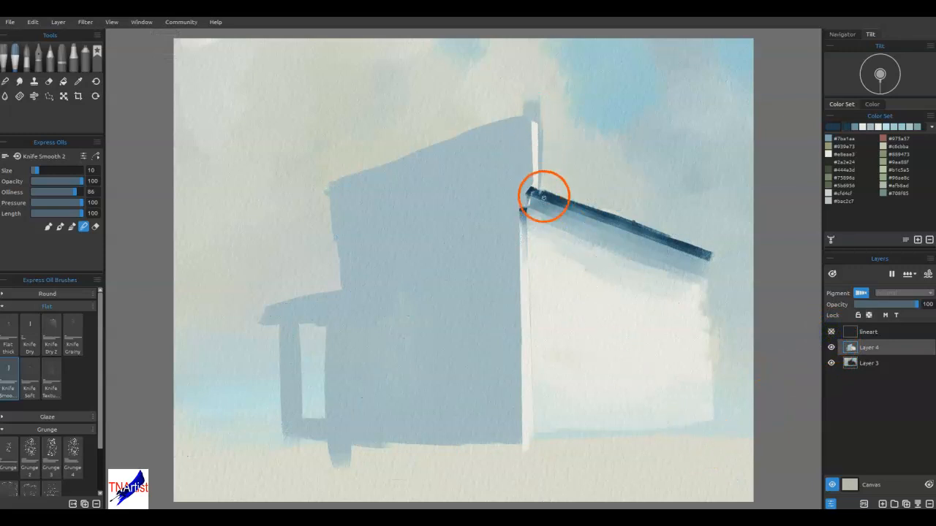
key(ctrl+z)
drag(719, 373, 709, 374)
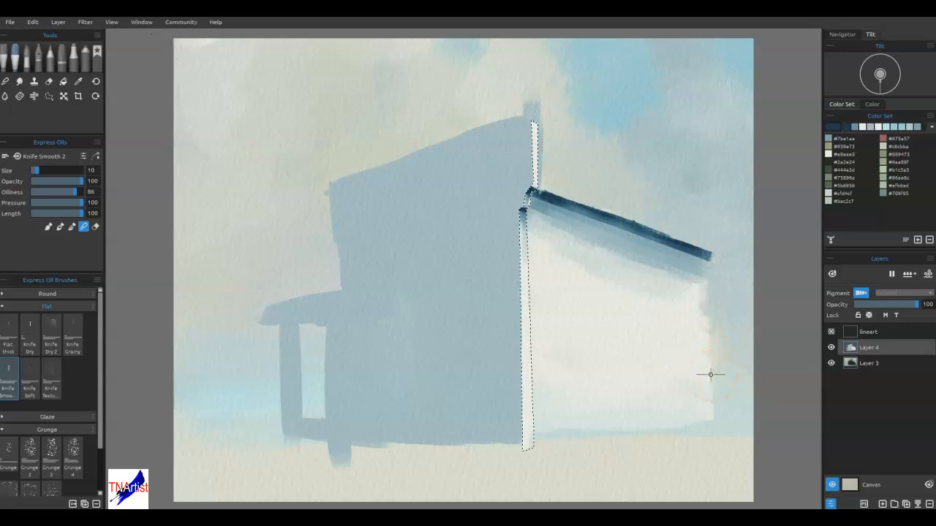
Step: Invert the corner trim selection and erase the blue-grey paint spilling above and beside the upper trim
key(ctrl+i)
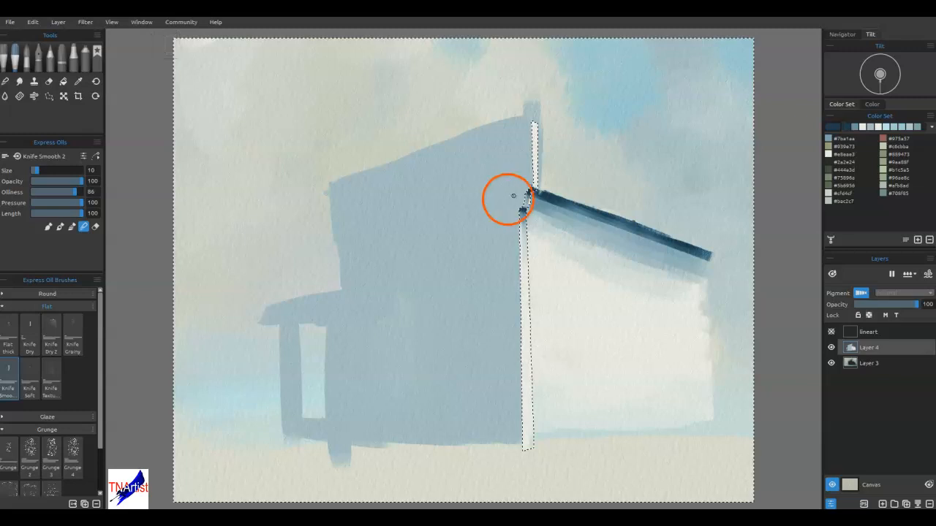
key(e)
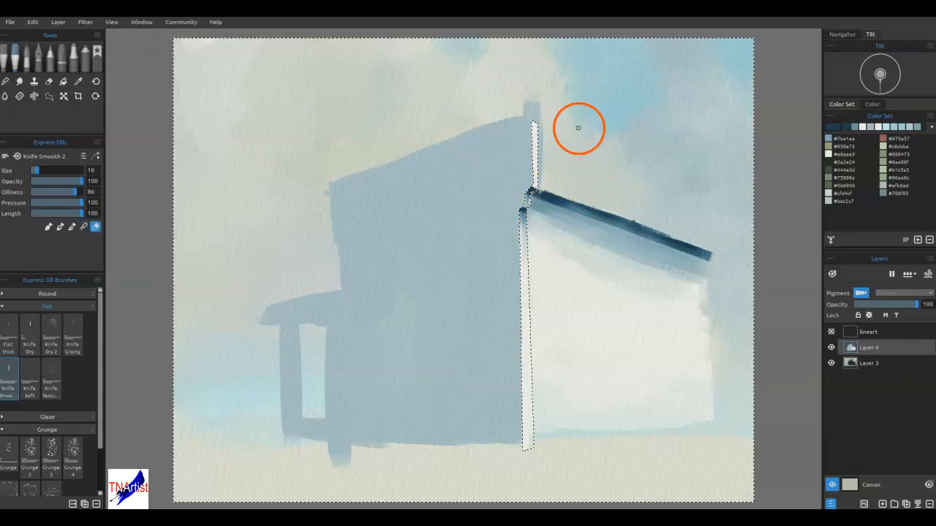
drag(530, 112, 526, 111)
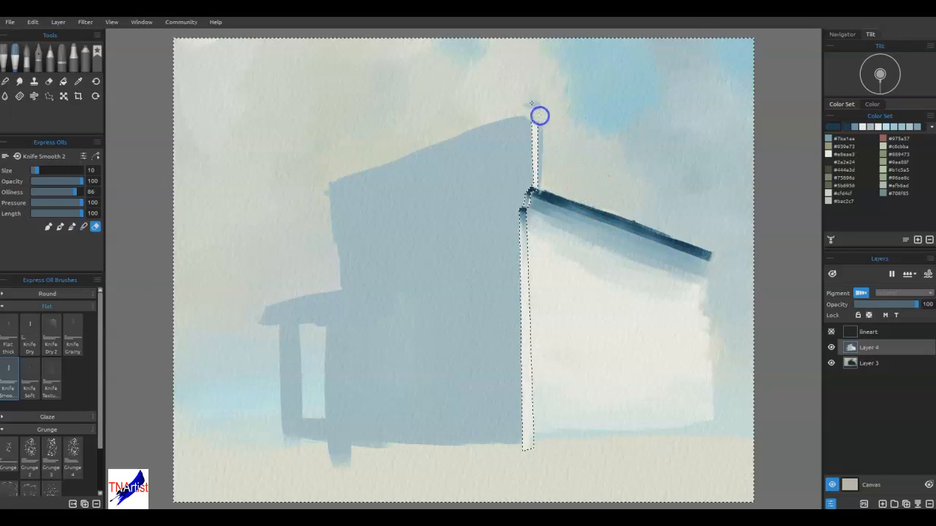
drag(540, 134, 540, 183)
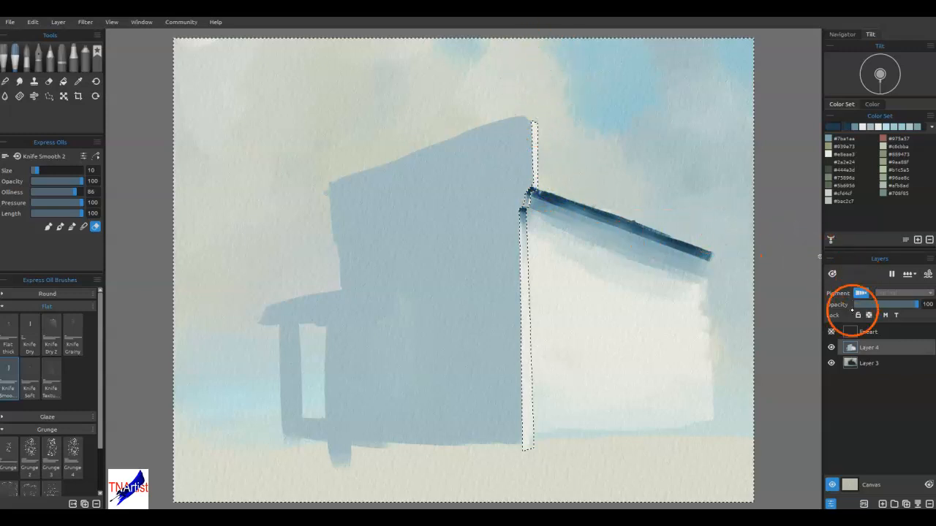
Step: Show the lineart layer and erase the overspill along the facade's sloping top edge and upper left side
click(830, 332)
mouse_move(517, 112)
mouse_down()
mouse_move(532, 125)
mouse_move(522, 114)
mouse_move(371, 166)
mouse_up()
click(476, 125)
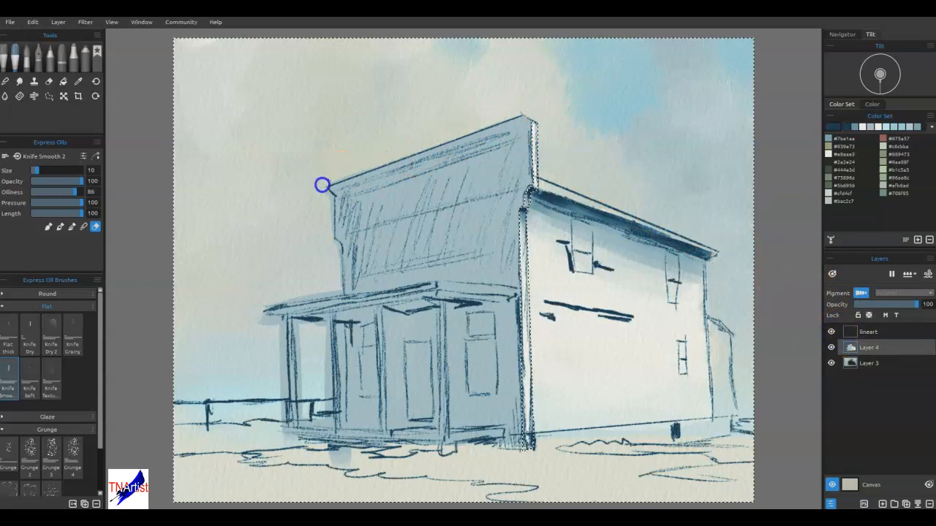
mouse_move(314, 190)
mouse_down()
mouse_move(340, 203)
mouse_move(321, 190)
mouse_move(328, 241)
mouse_up()
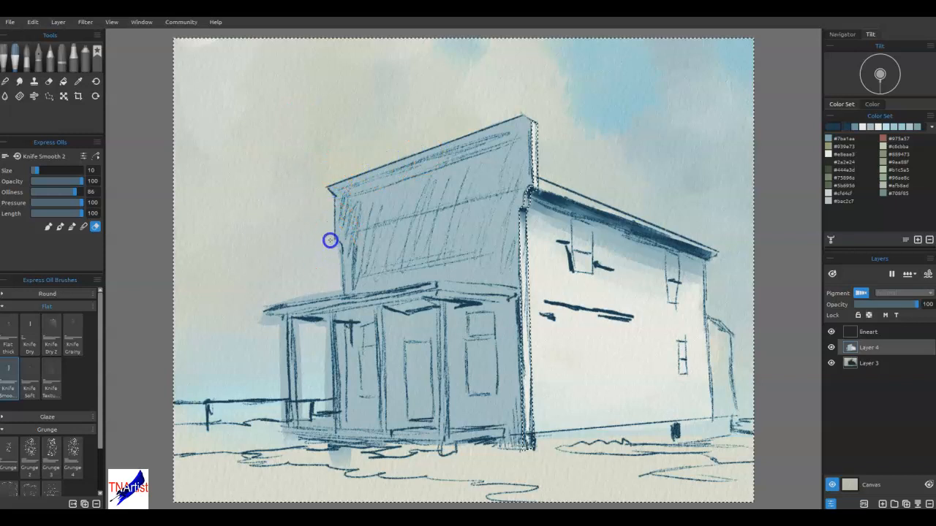
Step: Erase the overspill around the porch roof, outer post and porch base, and clear the selection
mouse_move(341, 291)
mouse_down()
mouse_move(259, 303)
mouse_move(332, 295)
mouse_up()
mouse_move(272, 301)
mouse_down()
mouse_move(268, 322)
mouse_move(262, 315)
mouse_move(292, 315)
mouse_move(281, 330)
mouse_move(285, 387)
mouse_move(261, 327)
mouse_up()
mouse_move(285, 411)
mouse_down()
mouse_move(302, 384)
mouse_move(301, 394)
mouse_move(301, 362)
mouse_up()
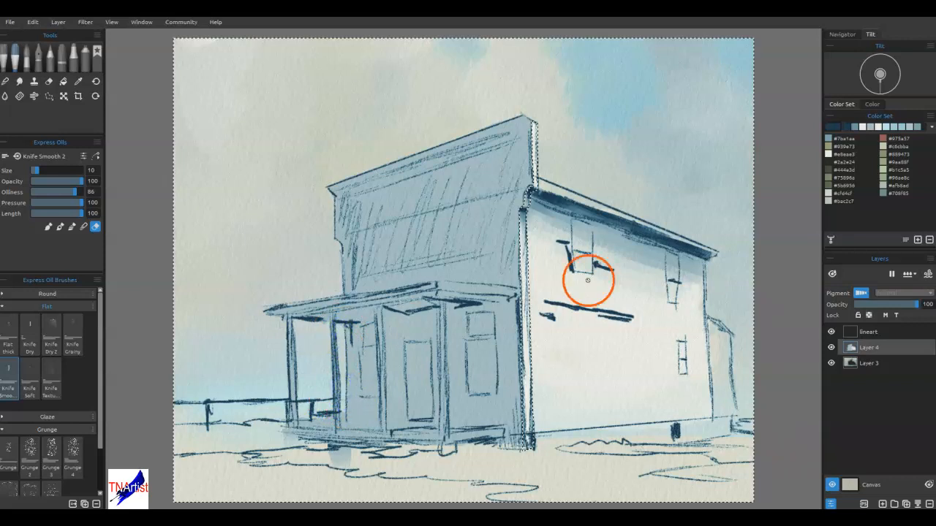
mouse_move(325, 456)
mouse_down()
mouse_move(359, 463)
mouse_move(347, 449)
mouse_up()
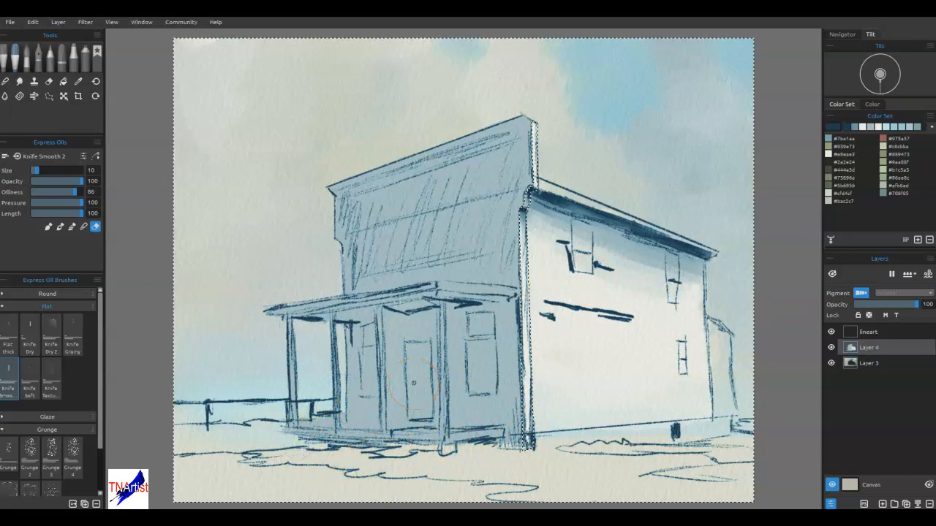
key(ctrl+d)
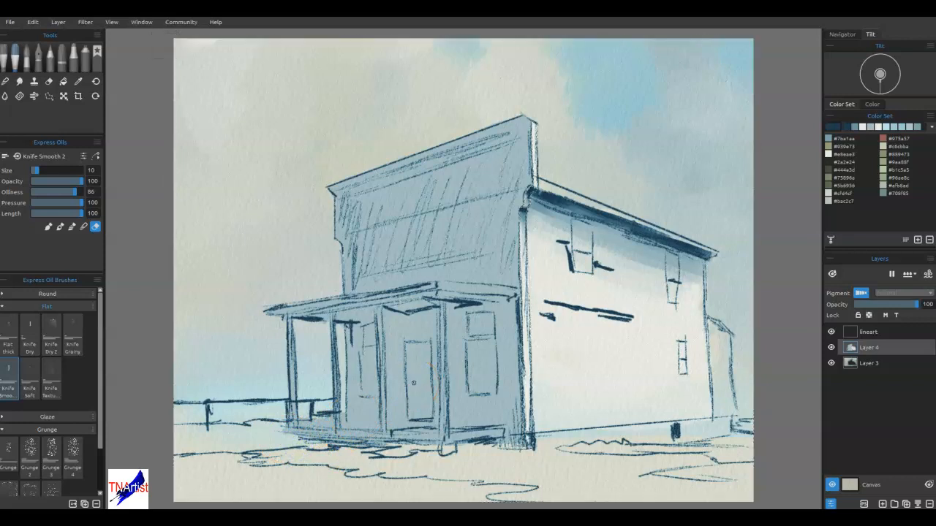
click(680, 112)
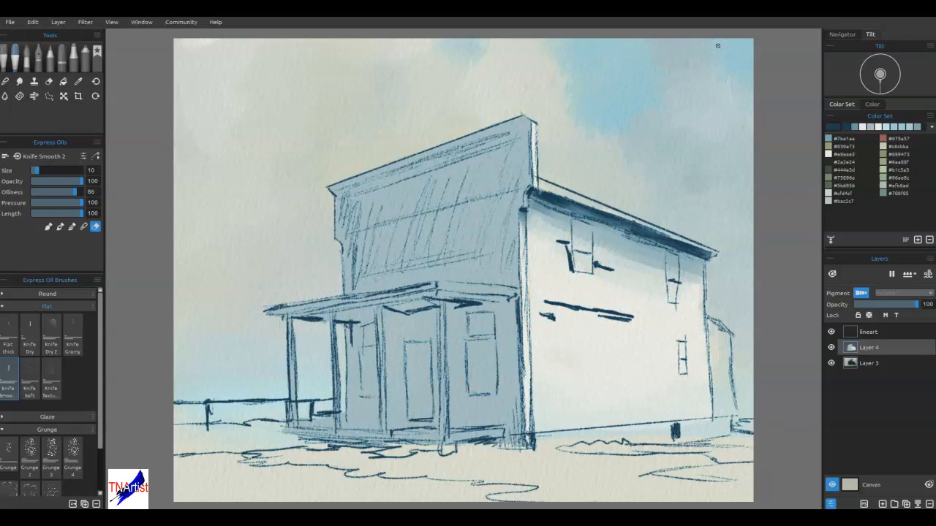
Step: Outline the porch wall bay with the window, between the front post and the building corner, with a polygonal selection
click(50, 95)
click(17, 172)
click(356, 265)
drag(480, 293, 505, 297)
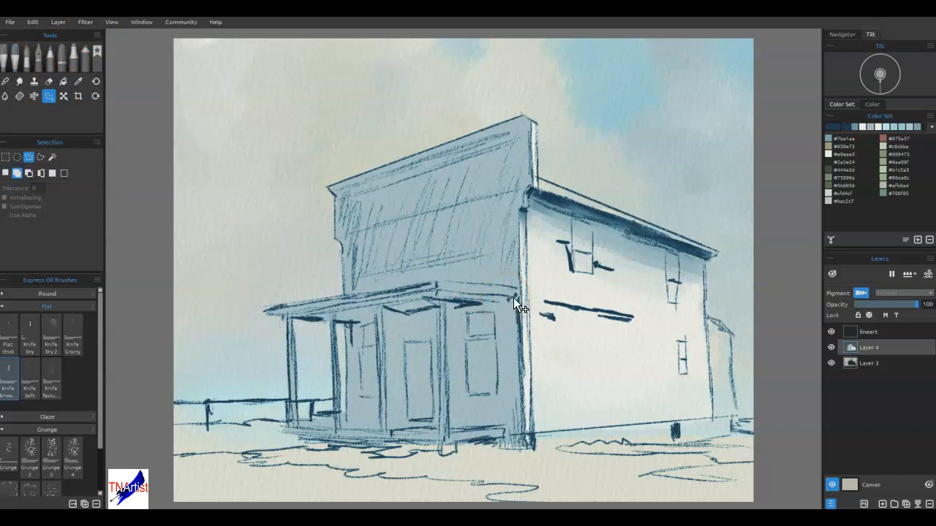
mouse_move(519, 295)
mouse_down()
mouse_move(513, 372)
mouse_move(523, 431)
mouse_up()
mouse_move(503, 423)
mouse_down()
mouse_move(450, 422)
mouse_move(443, 299)
mouse_move(445, 310)
mouse_move(503, 305)
mouse_up()
drag(530, 332, 508, 429)
click(483, 334)
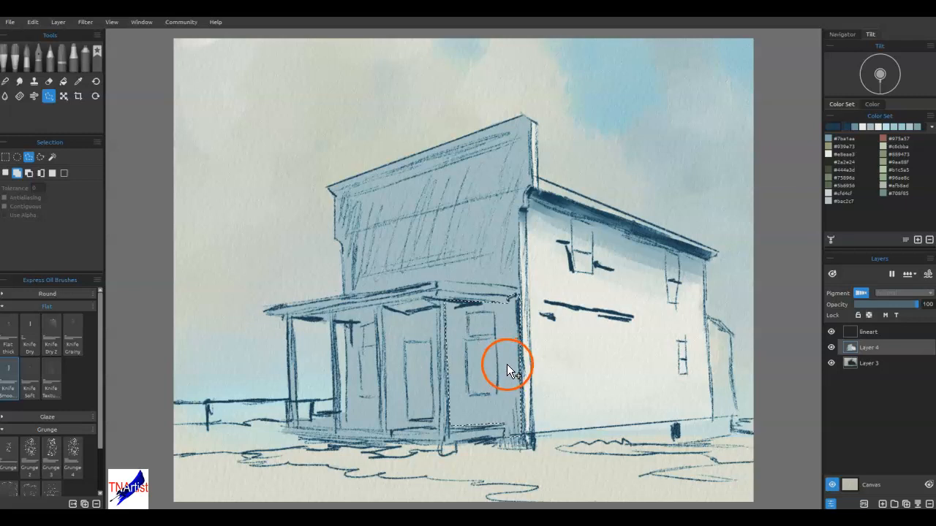
Step: Paint a dark navy shadow down the selected bay beside the corner trim with the knife at size 20
key(b)
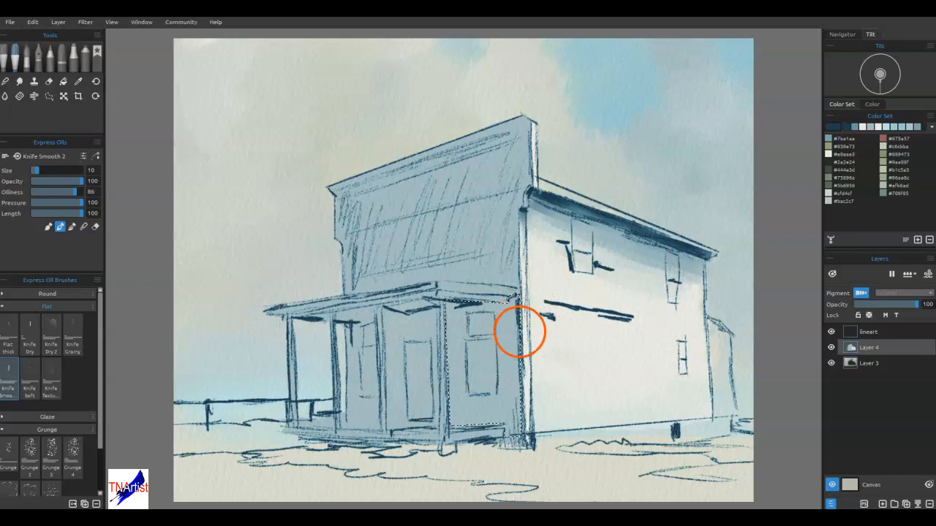
key(])
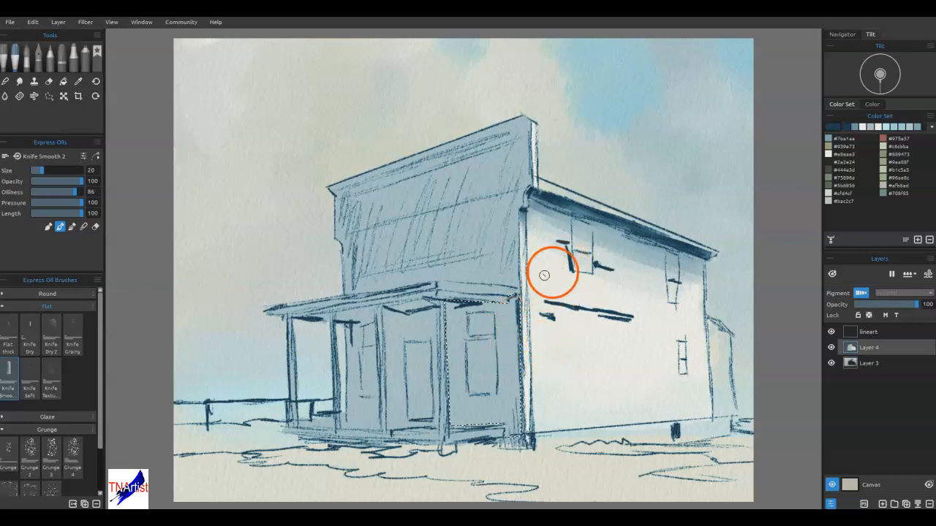
mouse_move(515, 298)
mouse_down()
mouse_move(521, 445)
mouse_move(515, 301)
mouse_move(518, 430)
mouse_move(522, 263)
mouse_move(533, 283)
mouse_move(544, 253)
mouse_up()
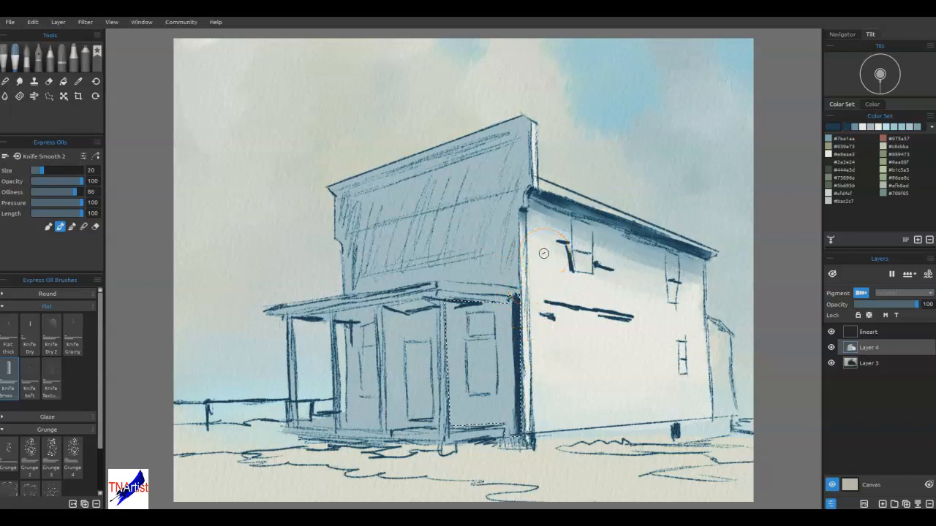
Step: Paint muted grey-green over the shaded side of the window bay and blend it into the navy shadow
key(i)
key(k)
mouse_move(500, 319)
mouse_down()
mouse_move(500, 410)
mouse_move(510, 316)
mouse_move(514, 335)
mouse_move(507, 301)
mouse_move(502, 320)
mouse_move(503, 304)
mouse_move(450, 309)
mouse_move(516, 321)
mouse_move(456, 308)
mouse_move(510, 330)
mouse_move(510, 433)
mouse_move(495, 402)
mouse_move(497, 410)
mouse_move(471, 398)
mouse_move(499, 338)
mouse_up()
mouse_move(540, 283)
mouse_down()
mouse_move(548, 356)
mouse_move(523, 314)
mouse_move(500, 325)
mouse_move(510, 318)
mouse_move(497, 282)
mouse_move(500, 362)
mouse_move(456, 320)
mouse_move(524, 329)
mouse_move(506, 303)
mouse_move(521, 298)
mouse_move(519, 371)
mouse_up()
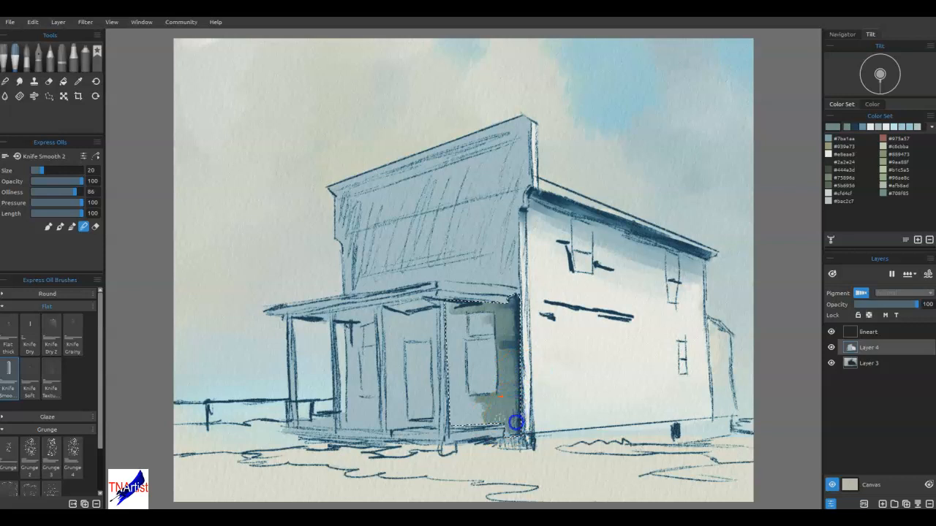
mouse_move(512, 416)
mouse_down()
mouse_move(493, 399)
mouse_move(517, 386)
mouse_move(493, 328)
mouse_move(514, 302)
mouse_move(518, 367)
mouse_up()
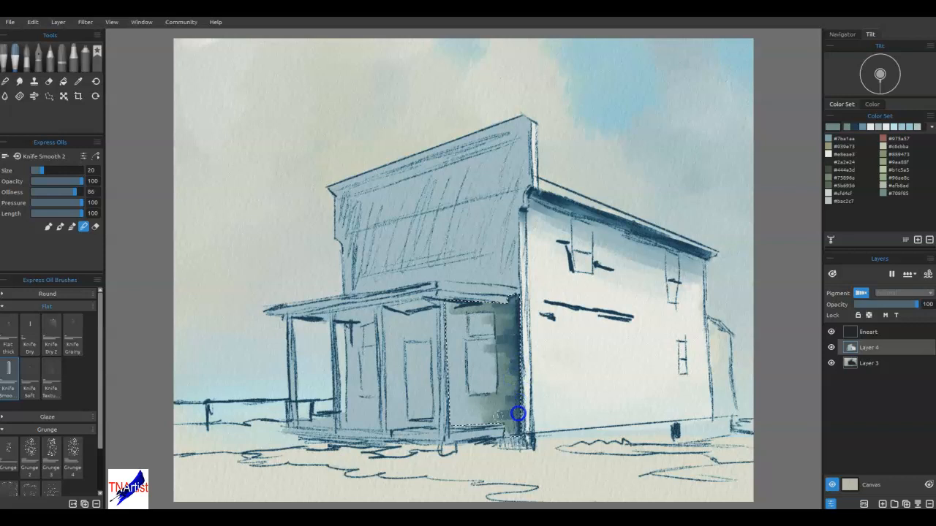
drag(520, 405, 546, 379)
mouse_move(541, 329)
mouse_down()
mouse_move(533, 355)
mouse_move(524, 340)
mouse_move(484, 334)
mouse_move(512, 346)
mouse_up()
mouse_move(512, 347)
mouse_down()
mouse_move(510, 356)
mouse_move(521, 317)
mouse_up()
drag(459, 310, 457, 315)
Step: Pick olive from the color set and blend it over the wall between the window and the front post
click(830, 146)
mouse_move(489, 379)
mouse_down()
mouse_move(465, 412)
mouse_move(449, 414)
mouse_move(488, 397)
mouse_up()
mouse_move(469, 327)
mouse_down()
mouse_move(451, 367)
mouse_move(452, 334)
mouse_move(446, 357)
mouse_move(456, 352)
mouse_move(478, 373)
mouse_move(458, 381)
mouse_move(532, 380)
mouse_move(494, 386)
mouse_move(478, 421)
mouse_up()
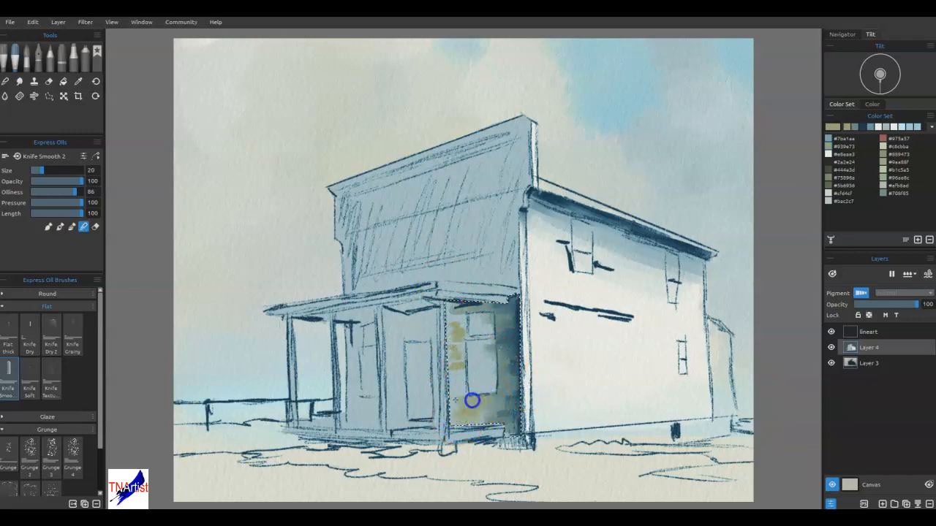
mouse_move(458, 387)
mouse_down()
mouse_move(472, 367)
mouse_move(467, 343)
mouse_move(451, 337)
mouse_move(455, 310)
mouse_up()
mouse_move(459, 387)
mouse_down()
mouse_move(456, 424)
mouse_move(481, 416)
mouse_up()
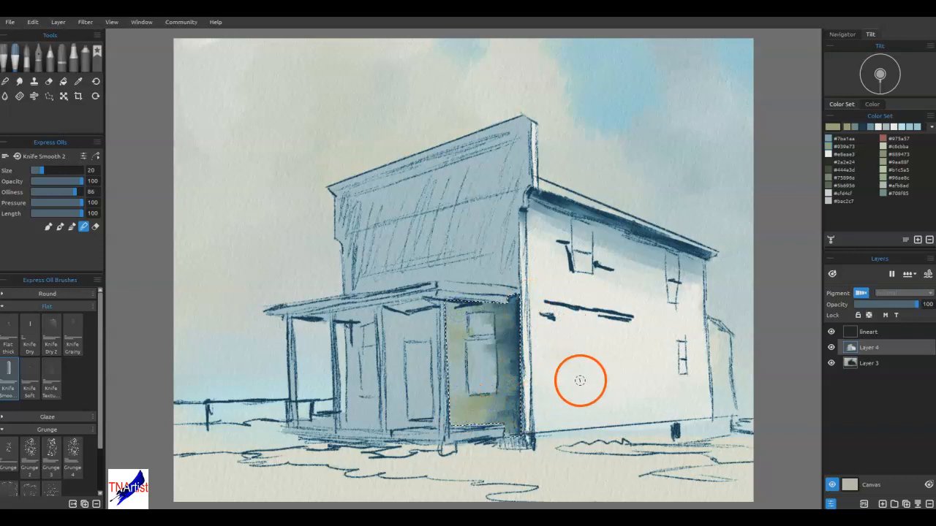
Step: Sample the dark teal from the shaded wall and layer strokes of it around the window
key(n)
mouse_move(459, 394)
mouse_down()
mouse_move(448, 321)
mouse_move(504, 303)
mouse_move(518, 325)
mouse_move(500, 308)
mouse_move(475, 308)
mouse_move(489, 306)
mouse_move(437, 322)
mouse_move(461, 326)
mouse_move(503, 310)
mouse_move(453, 340)
mouse_up()
alt+click(502, 312)
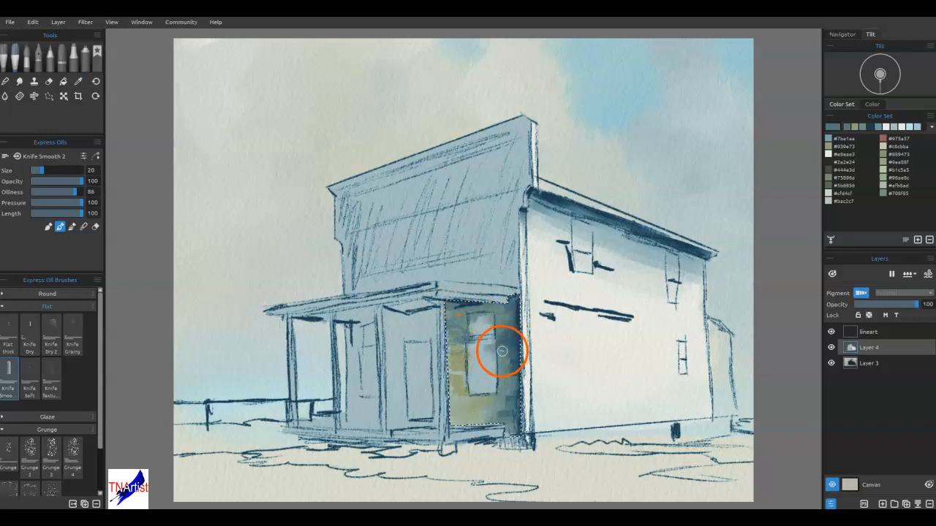
mouse_move(509, 352)
mouse_down()
mouse_move(459, 340)
mouse_move(471, 372)
mouse_move(485, 366)
mouse_move(452, 377)
mouse_move(479, 364)
mouse_move(454, 365)
mouse_move(439, 334)
mouse_up()
drag(550, 364, 510, 387)
Step: Add the door bay between the two middle porch posts to the selection with a polygonal outline
key(s)
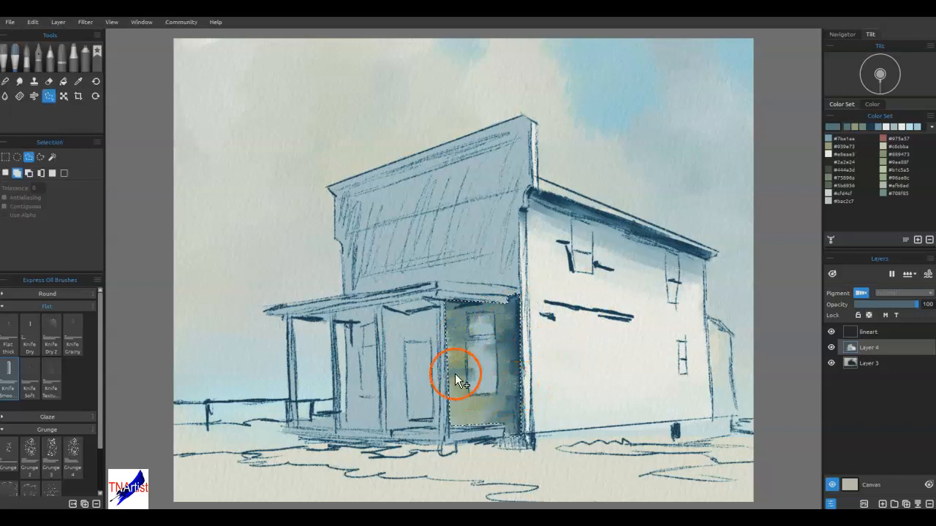
click(436, 307)
click(438, 429)
click(387, 432)
click(383, 315)
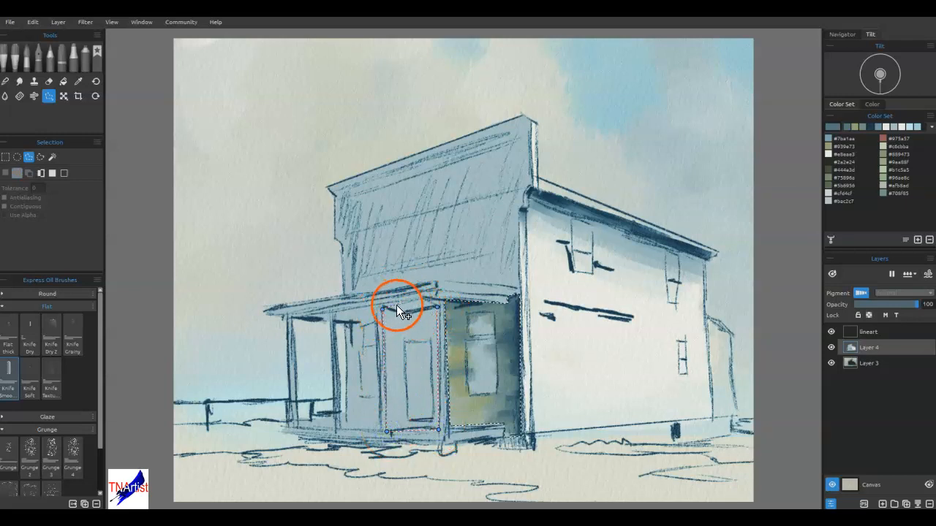
click(382, 306)
click(465, 303)
click(382, 308)
Step: Add the narrow wall bay left of the door to the selection
click(382, 437)
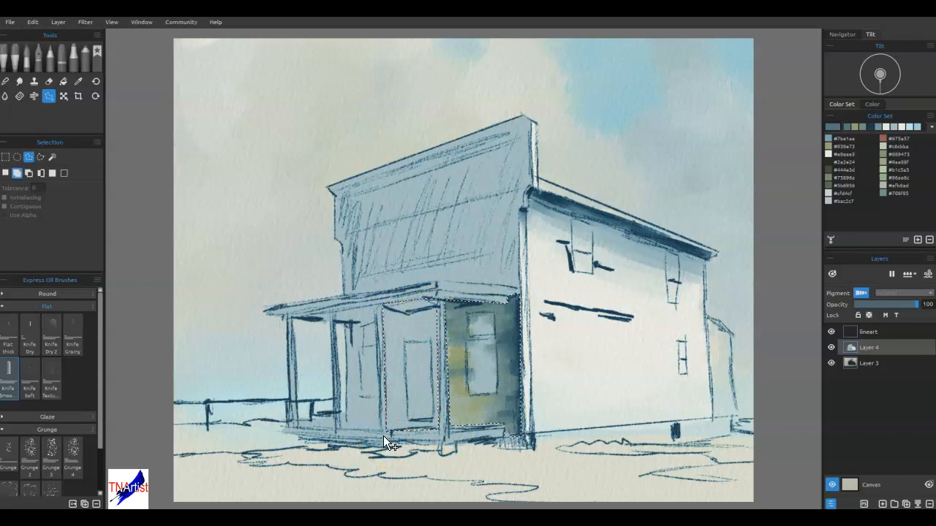
mouse_move(375, 307)
mouse_down()
mouse_move(378, 430)
mouse_move(336, 378)
mouse_move(335, 324)
mouse_move(337, 313)
mouse_move(408, 324)
mouse_move(388, 307)
mouse_up()
click(372, 307)
double_click(388, 397)
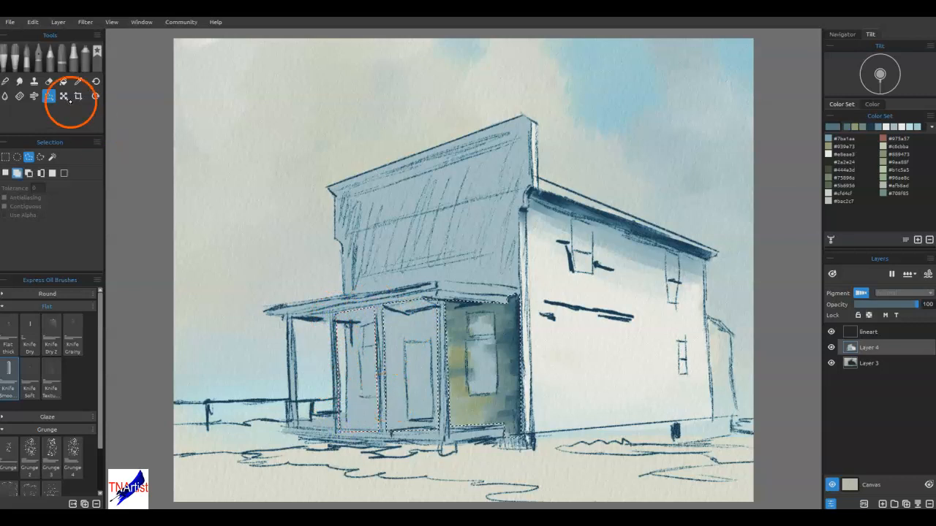
Step: Subtract the thin strip beside the left porch post from the selection
click(29, 173)
click(344, 425)
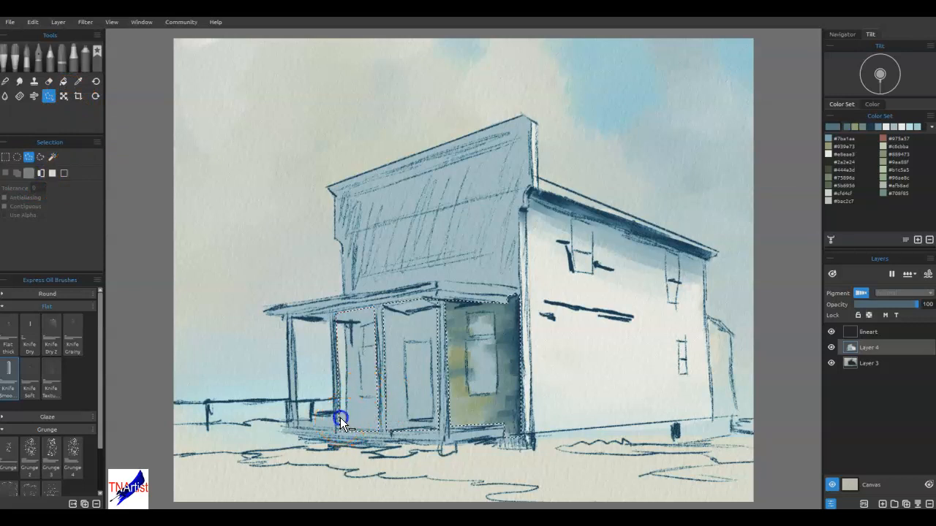
click(346, 417)
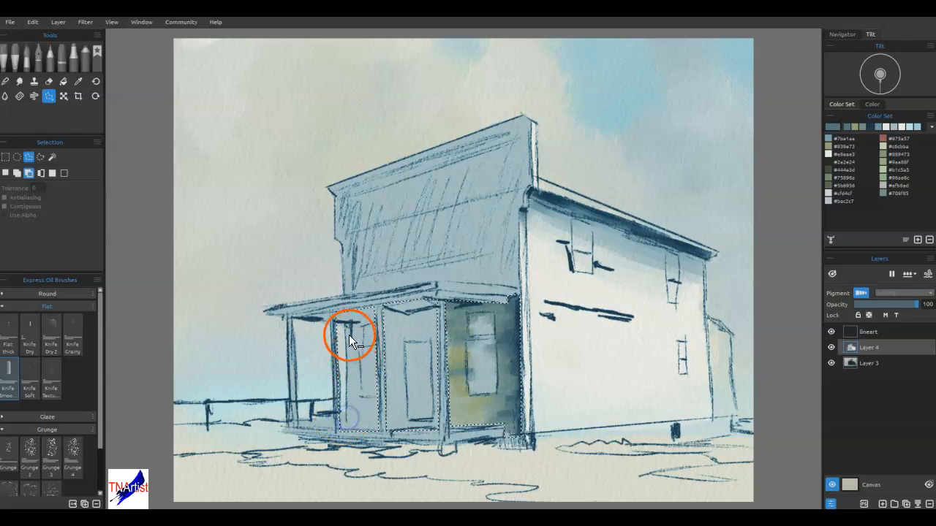
click(345, 414)
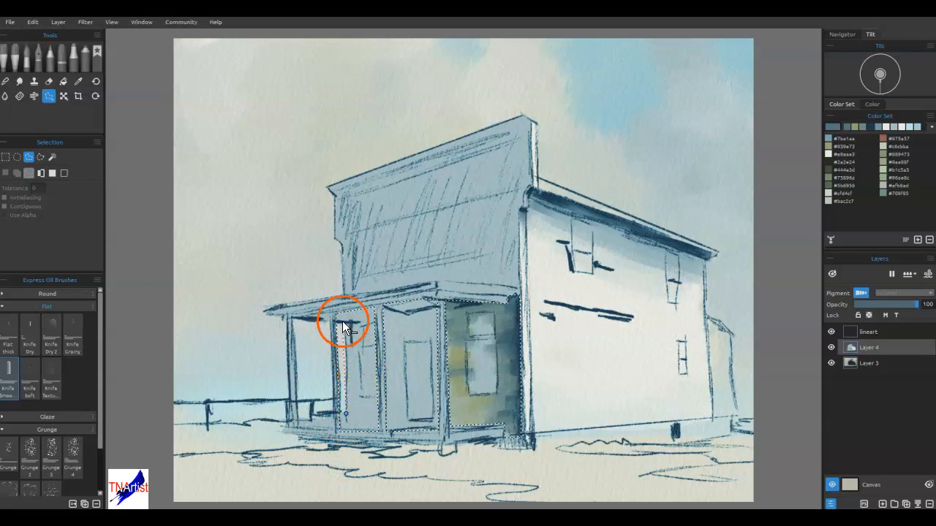
click(325, 414)
click(346, 418)
click(330, 418)
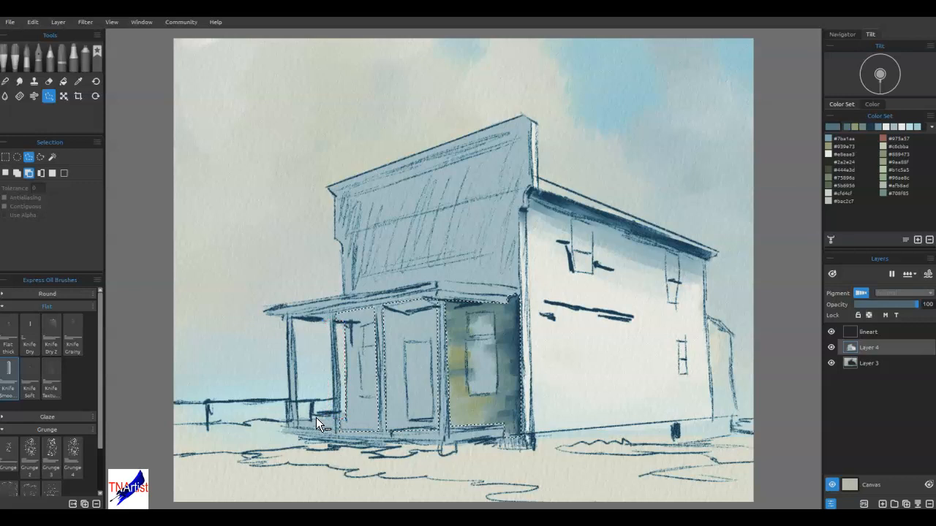
Step: Paint the door bay and the bay left of it in sampled olive, with darker grey-green bands beneath the porch roof
key(b)
mouse_move(457, 348)
mouse_down()
mouse_move(470, 407)
mouse_move(476, 390)
mouse_move(378, 423)
mouse_move(356, 387)
mouse_move(339, 424)
mouse_move(429, 414)
mouse_move(443, 399)
mouse_move(420, 388)
mouse_move(437, 384)
mouse_move(436, 358)
mouse_move(341, 351)
mouse_move(313, 334)
mouse_move(451, 311)
mouse_move(436, 329)
mouse_move(411, 330)
mouse_up()
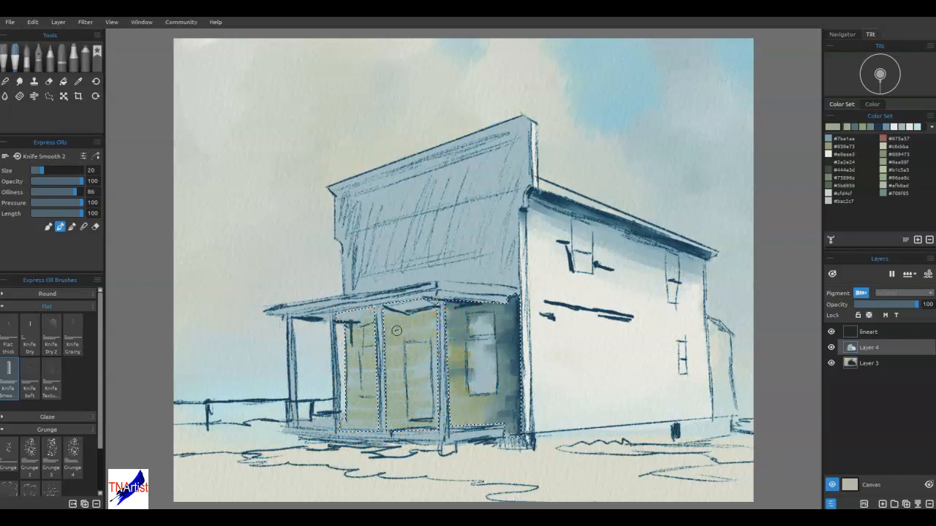
drag(496, 413, 506, 391)
alt+click(505, 370)
mouse_move(498, 349)
mouse_down()
mouse_move(390, 359)
mouse_move(403, 334)
mouse_move(432, 320)
mouse_move(376, 330)
mouse_move(385, 340)
mouse_move(391, 317)
mouse_move(478, 309)
mouse_up()
alt+click(378, 334)
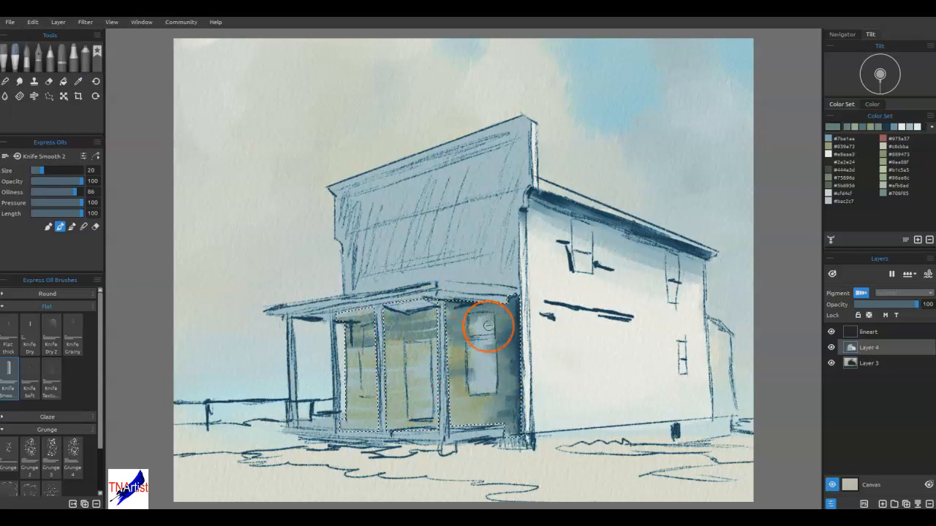
mouse_move(375, 432)
mouse_down()
mouse_move(350, 414)
mouse_move(413, 408)
mouse_move(374, 401)
mouse_move(441, 389)
mouse_move(421, 388)
mouse_move(435, 401)
mouse_move(453, 400)
mouse_move(458, 356)
mouse_move(465, 414)
mouse_move(485, 395)
mouse_move(481, 405)
mouse_move(336, 392)
mouse_move(345, 352)
mouse_move(383, 343)
mouse_move(344, 321)
mouse_move(438, 317)
mouse_move(401, 315)
mouse_move(501, 299)
mouse_move(481, 345)
mouse_move(485, 338)
mouse_move(493, 385)
mouse_move(468, 387)
mouse_move(470, 402)
mouse_move(435, 413)
mouse_move(435, 338)
mouse_up()
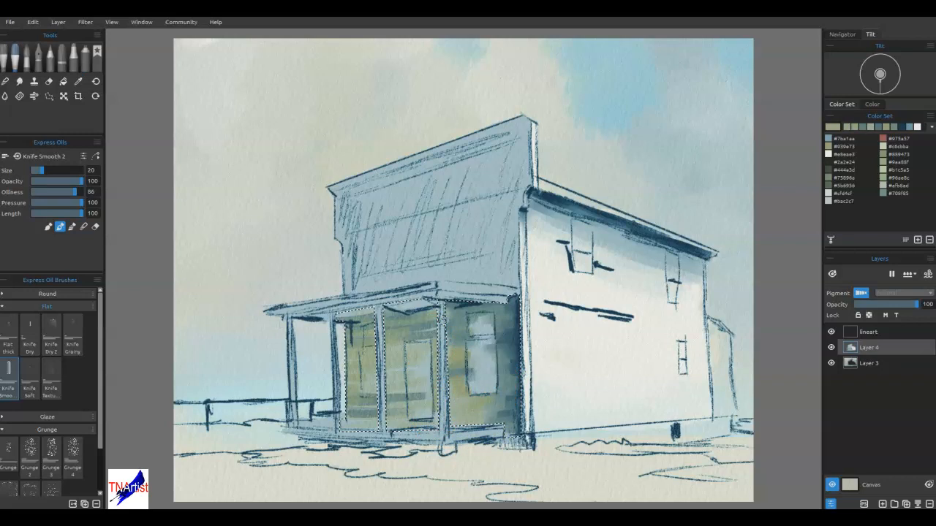
mouse_move(476, 376)
mouse_down()
mouse_move(532, 334)
mouse_move(530, 350)
mouse_move(516, 359)
mouse_up()
Step: Clear the porch wall selection and set up a rectangular selection in replace mode
click(49, 96)
click(6, 173)
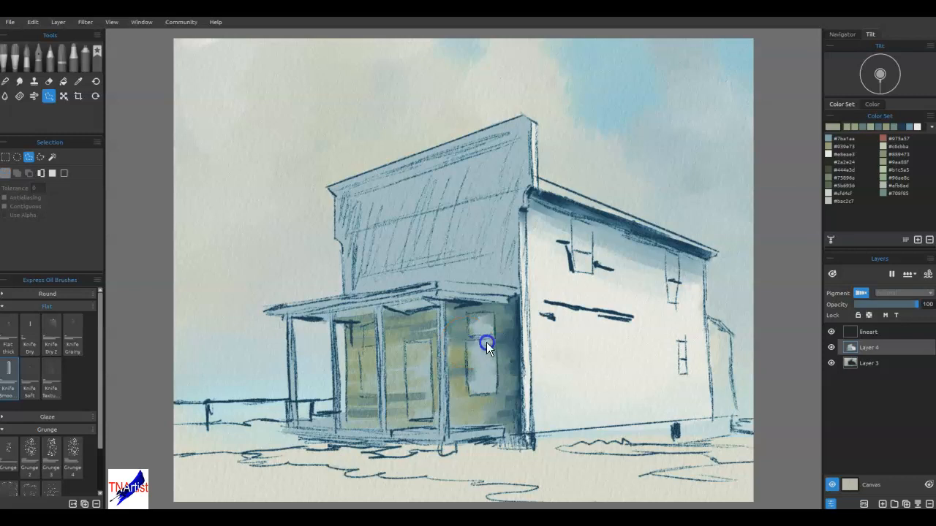
click(5, 157)
drag(485, 345, 481, 392)
drag(470, 358, 489, 372)
drag(501, 303, 497, 339)
click(496, 397)
click(573, 287)
mouse_move(512, 333)
mouse_down()
mouse_move(512, 341)
mouse_move(519, 329)
mouse_move(467, 321)
mouse_up()
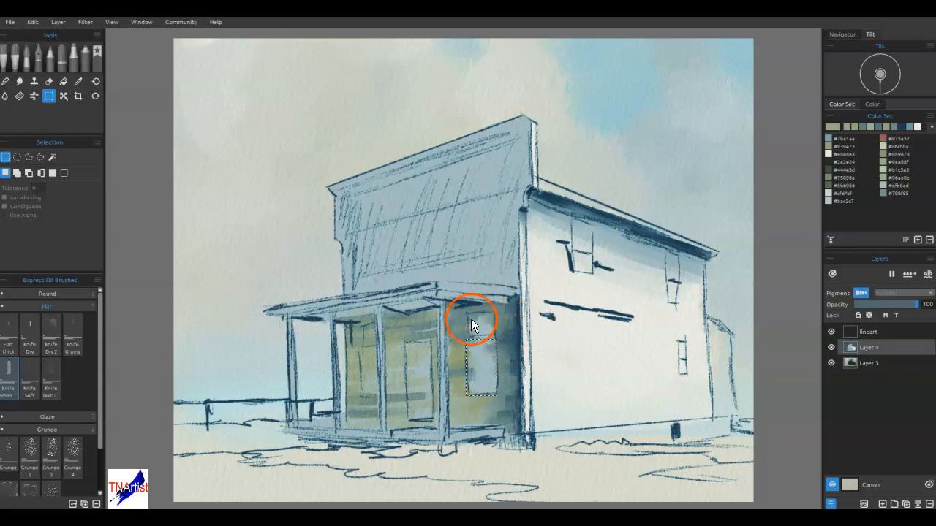
click(480, 322)
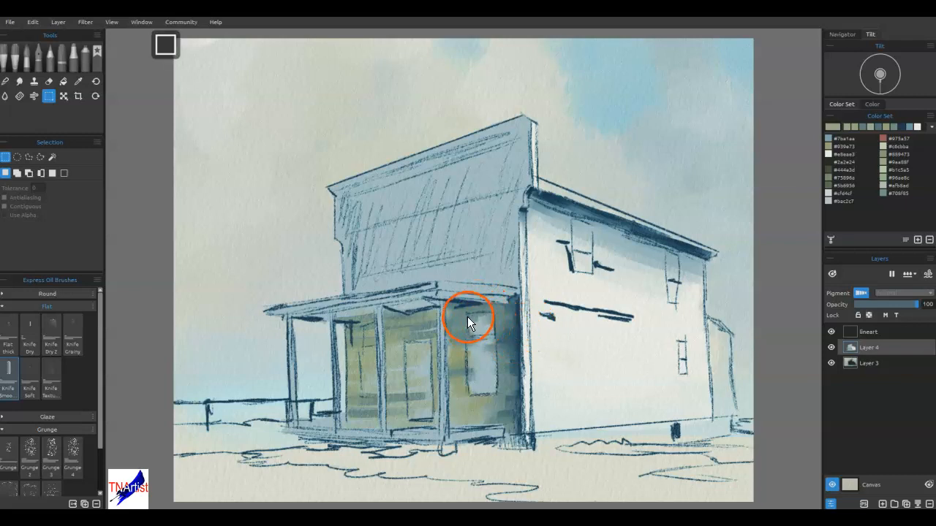
Step: Outline the window right of the door with a rectangular selection fitted to its corners
drag(497, 394, 480, 353)
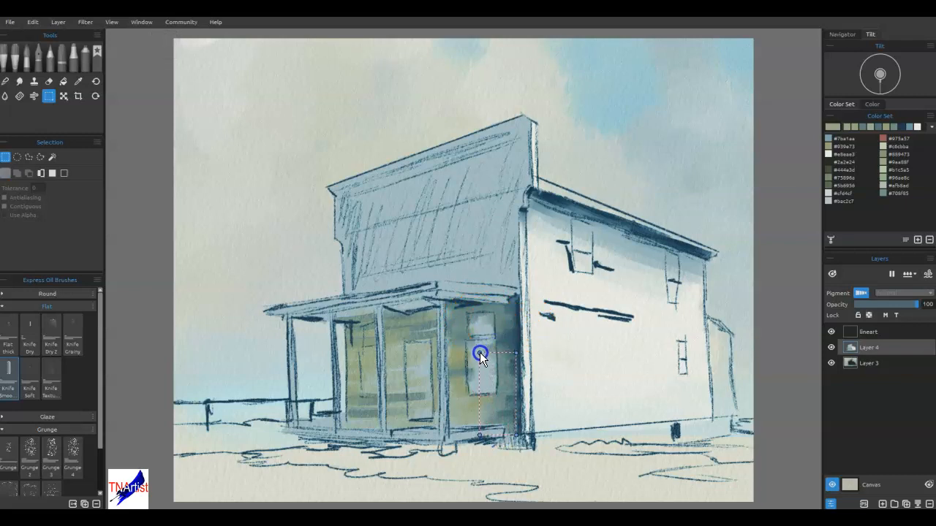
drag(500, 385, 483, 342)
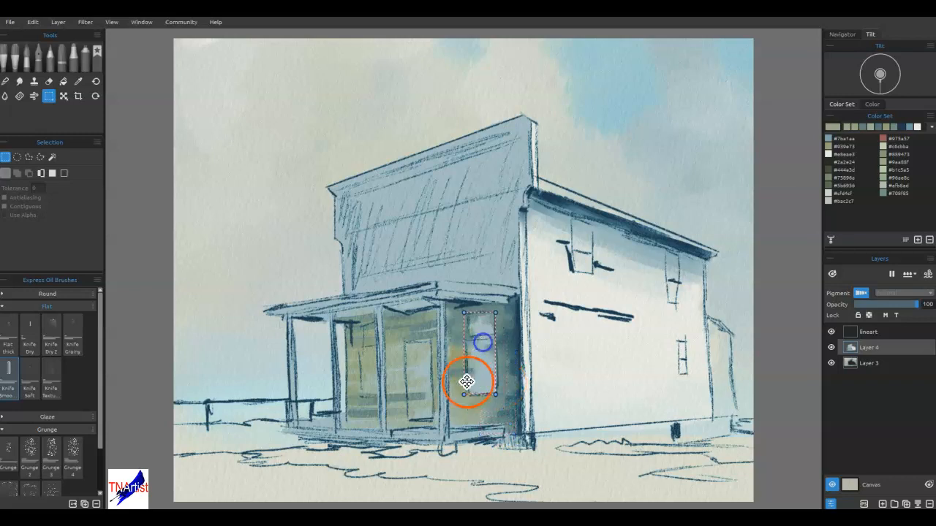
drag(466, 396, 465, 397)
click(418, 355)
click(406, 349)
drag(405, 341, 405, 421)
drag(435, 341, 433, 343)
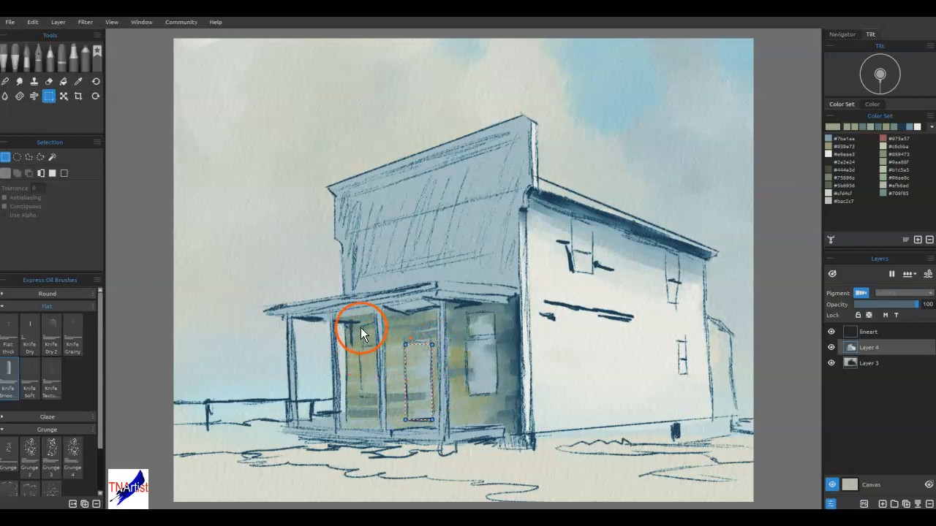
drag(361, 361, 397, 442)
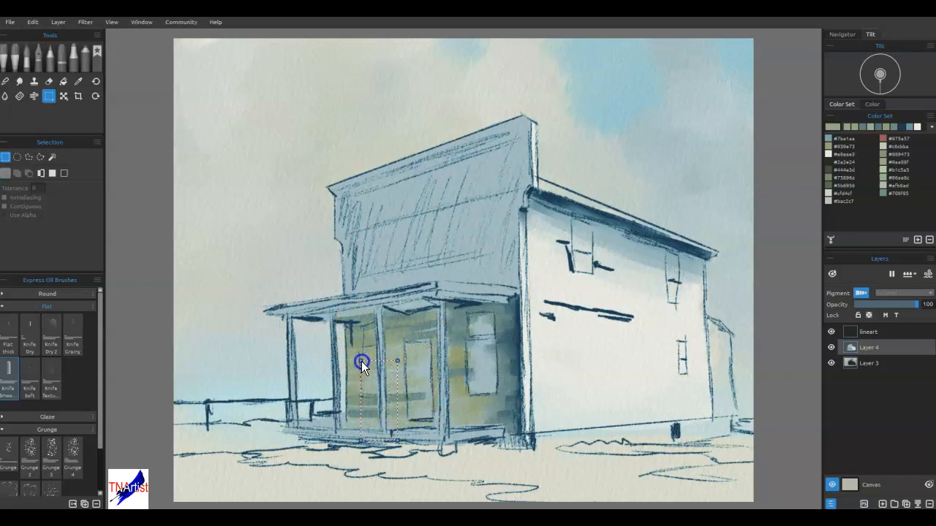
drag(375, 356, 374, 319)
drag(396, 405, 384, 396)
mouse_move(520, 313)
mouse_down()
mouse_move(464, 260)
mouse_move(372, 365)
mouse_move(464, 334)
mouse_move(484, 391)
mouse_up()
key(ctrl+z)
key(ctrl+z)
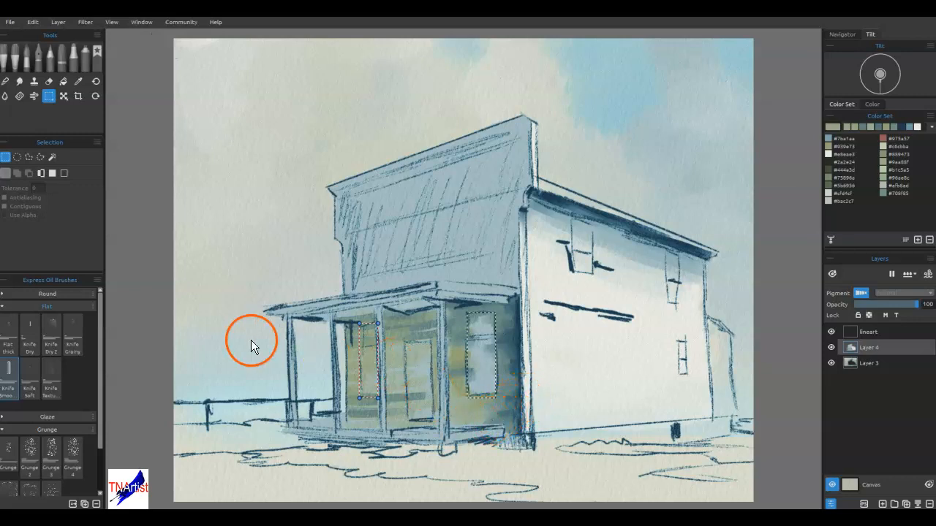
Step: Add the door and the narrow window left of it to the selection with rectangular outlines
click(17, 172)
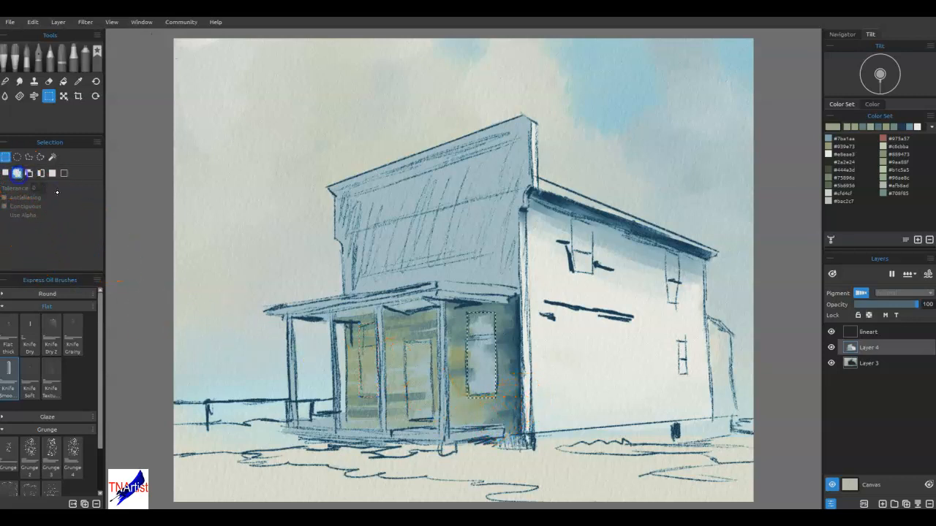
mouse_move(402, 342)
mouse_down()
mouse_move(429, 368)
mouse_move(410, 382)
mouse_move(430, 424)
mouse_move(407, 420)
mouse_up()
drag(434, 334, 430, 343)
click(356, 329)
drag(378, 398, 361, 361)
mouse_move(376, 390)
mouse_down()
mouse_move(373, 353)
mouse_move(379, 396)
mouse_up()
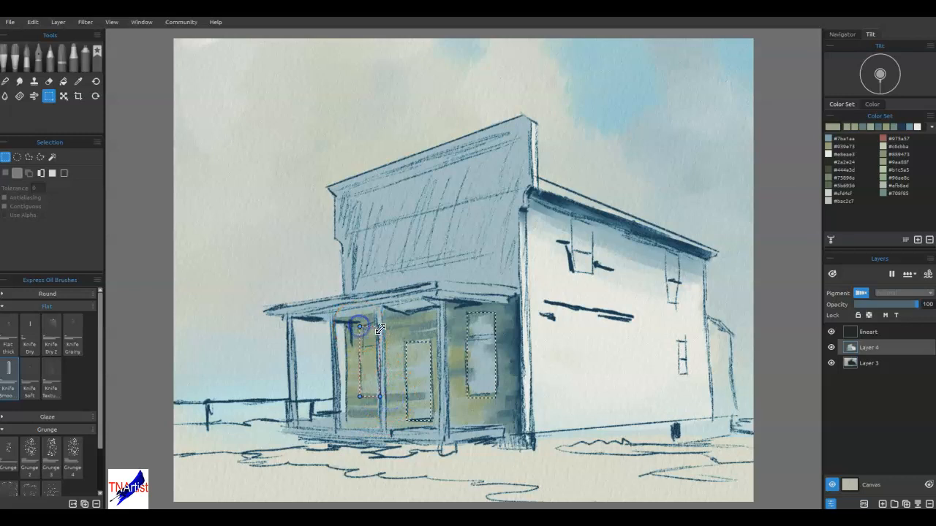
click(507, 246)
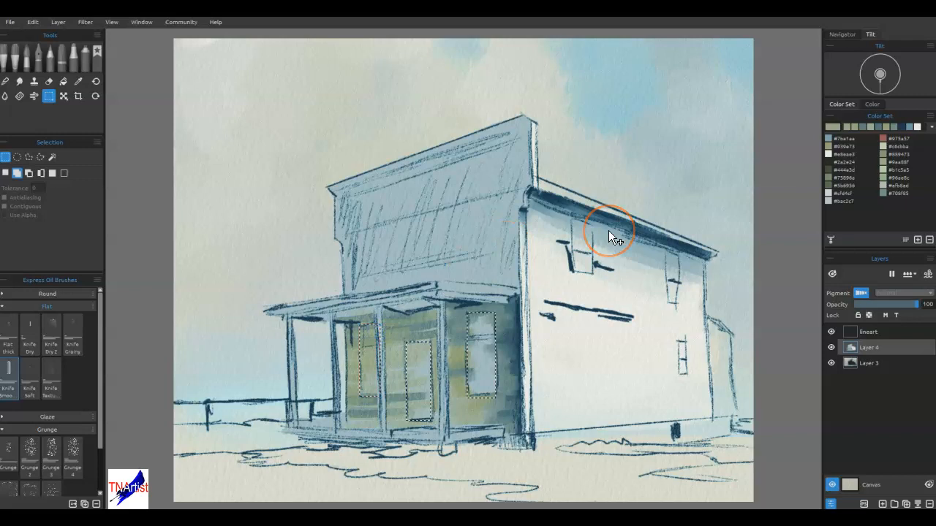
Step: Subtract a slanted polygonal strip beneath the porch roof from the selection to angle the window tops
click(29, 156)
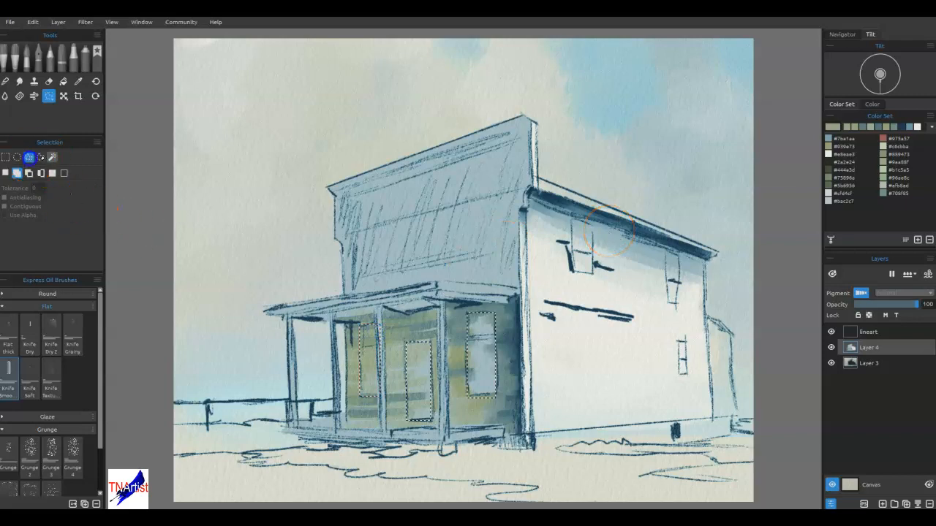
click(29, 173)
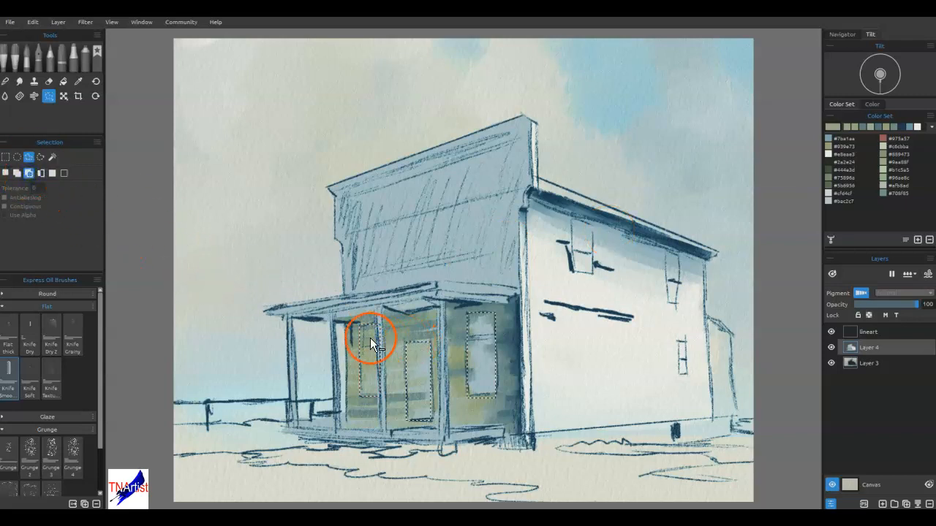
click(344, 329)
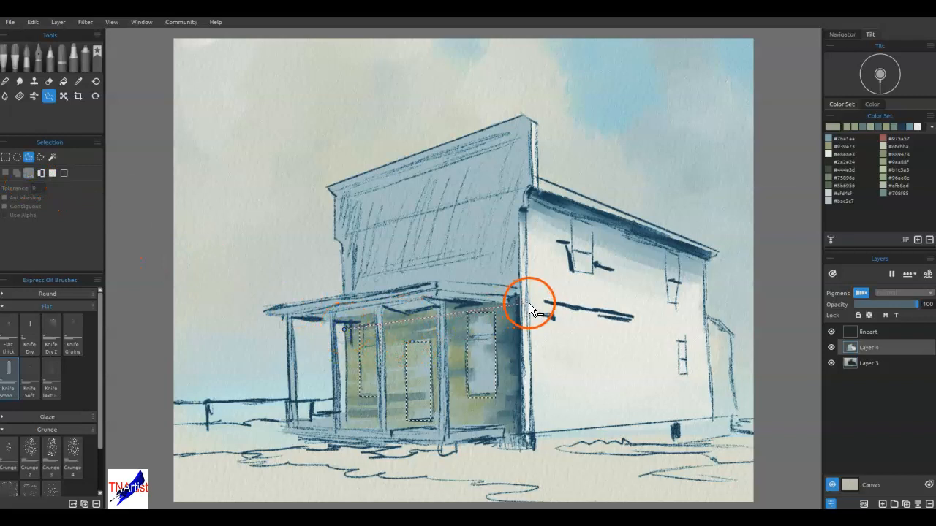
click(528, 282)
click(350, 301)
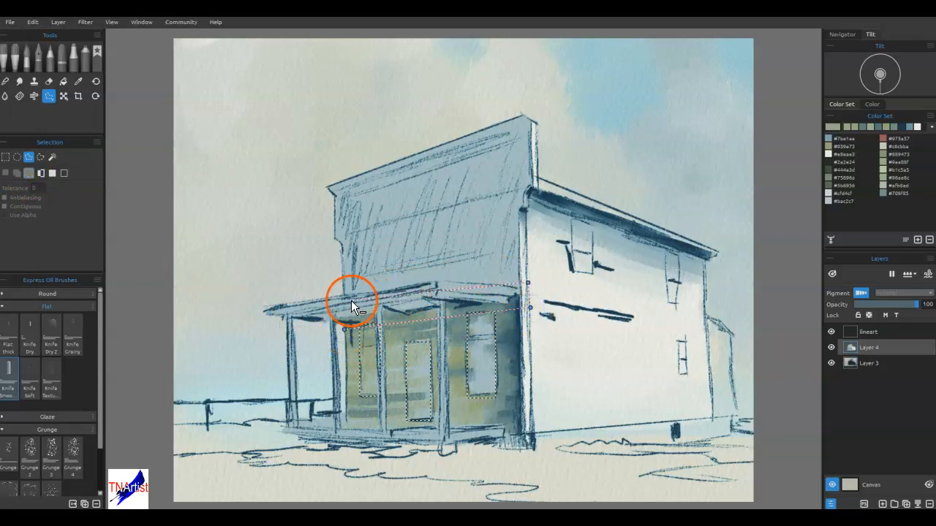
click(343, 330)
click(477, 313)
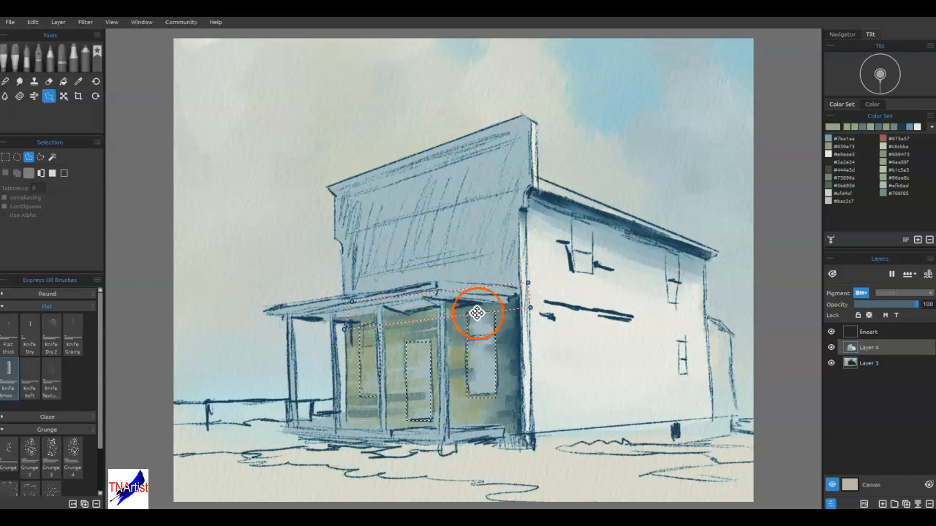
double_click(477, 312)
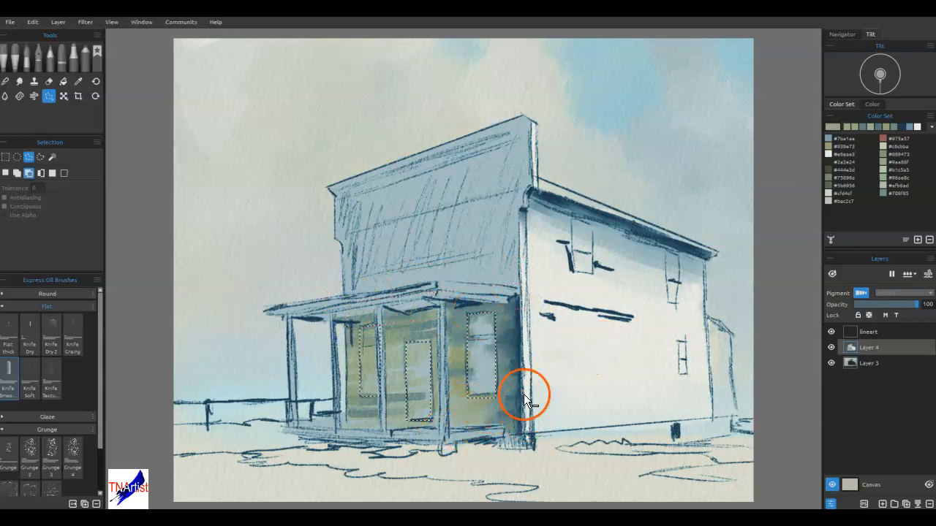
Step: Subtract thin polygonal slices beneath the right window and the door to slant their lower edges
click(522, 393)
click(453, 398)
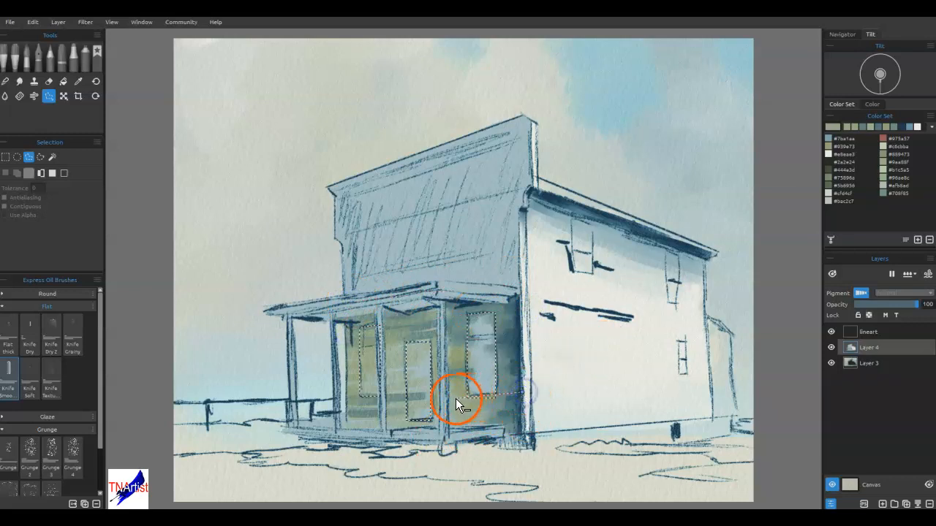
double_click(458, 426)
click(401, 421)
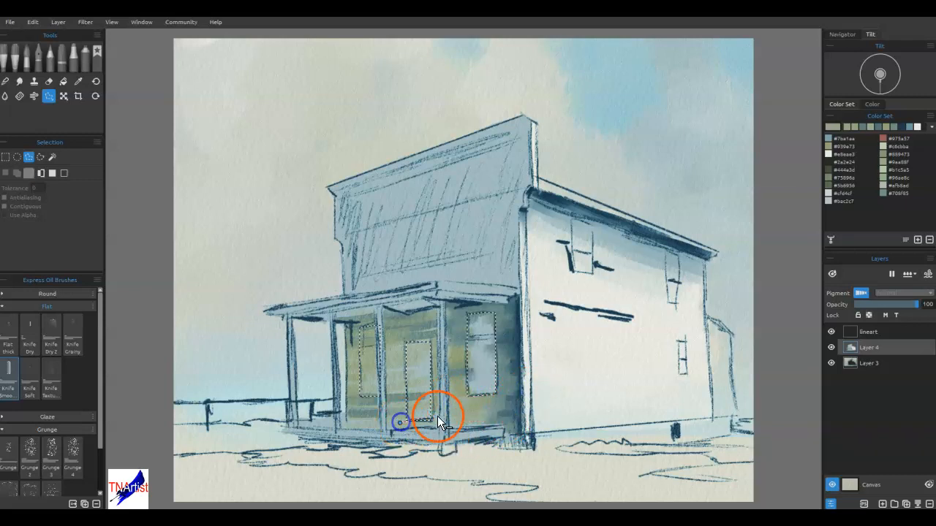
click(449, 417)
click(405, 435)
double_click(448, 406)
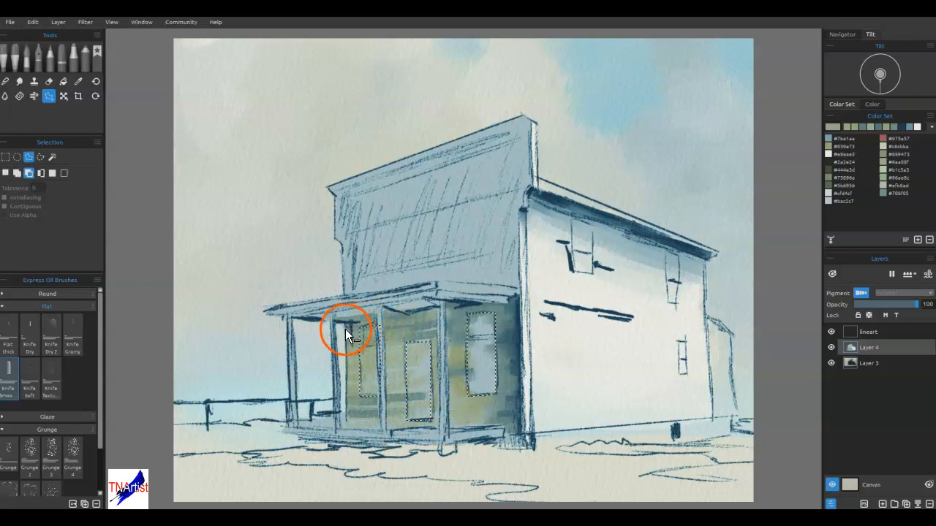
Step: Trim the window tops further by subtracting a second slanted polygon running across the porch
click(519, 311)
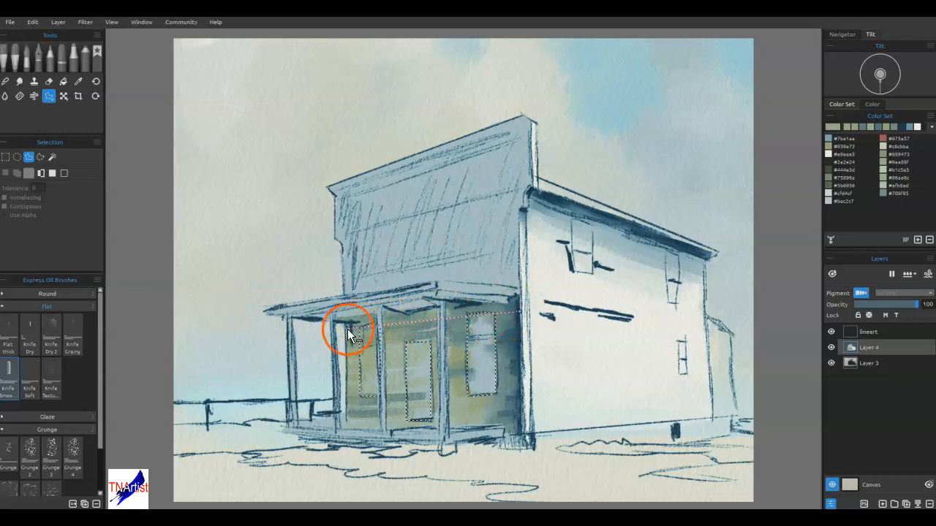
click(339, 329)
click(341, 300)
click(526, 278)
click(520, 315)
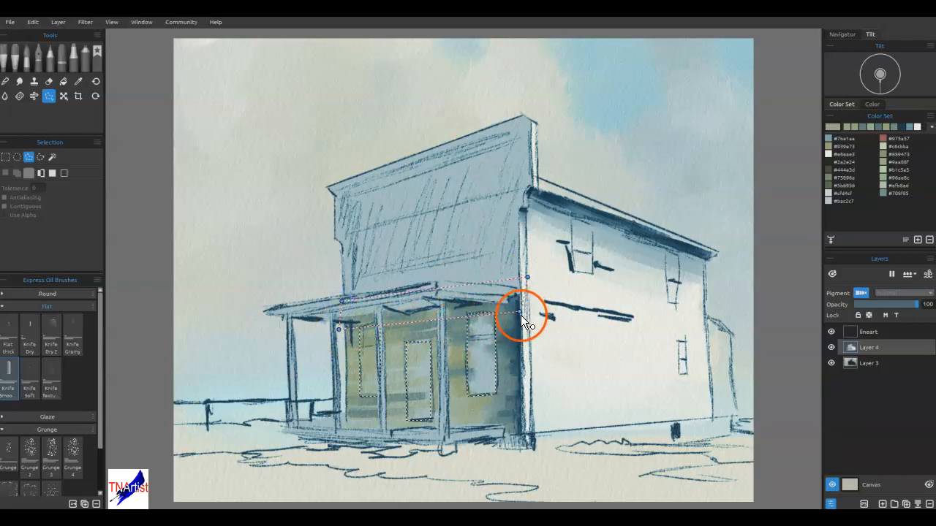
click(670, 321)
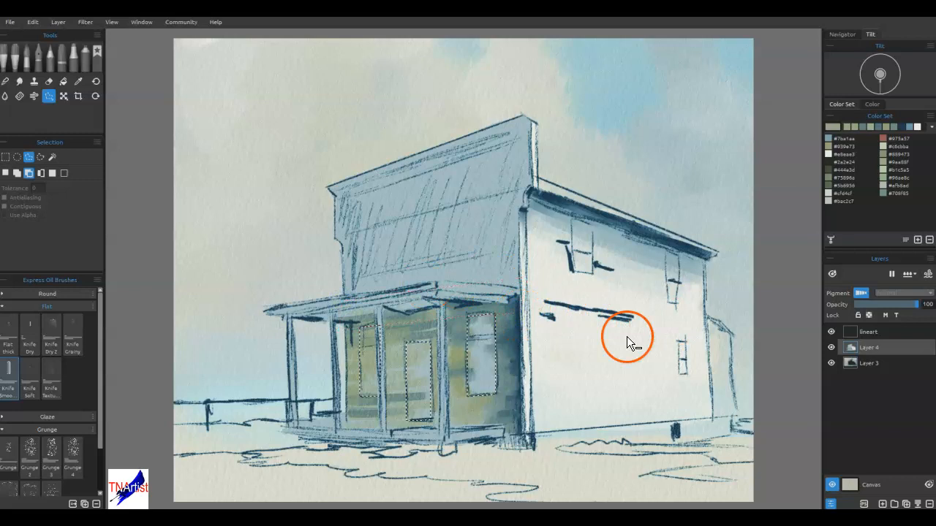
Step: Subtract the porch post strip beside the left window from the selection with a narrow polygon
click(375, 310)
click(379, 416)
click(392, 414)
click(390, 362)
click(389, 303)
click(376, 311)
Step: Fill the selected door and both windows with dark #2a2e24 using the Knife Smooth 2 brush at size 30
key(b)
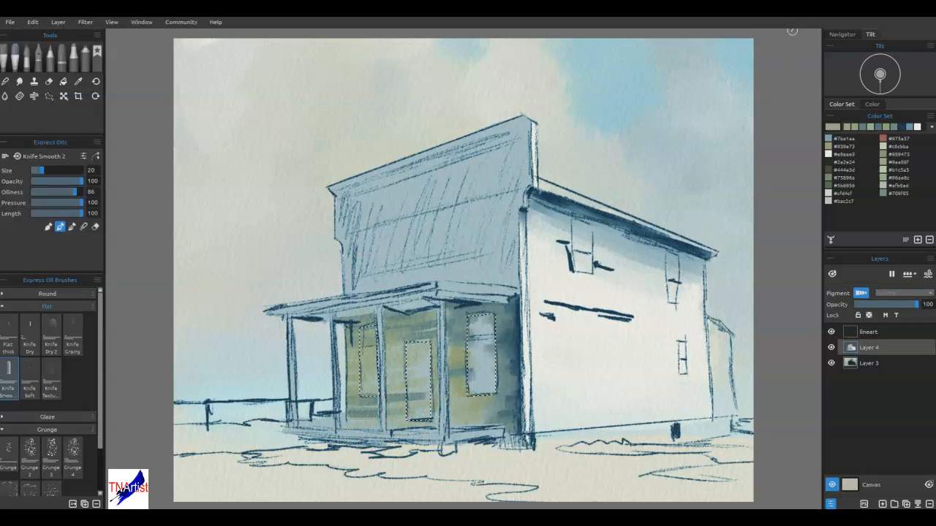
mouse_move(484, 347)
mouse_down()
mouse_move(482, 322)
mouse_move(491, 316)
mouse_move(470, 389)
mouse_move(427, 348)
mouse_move(429, 411)
mouse_move(412, 364)
mouse_move(411, 438)
mouse_move(417, 322)
mouse_move(428, 430)
mouse_move(373, 326)
mouse_move(368, 411)
mouse_move(365, 324)
mouse_move(380, 419)
mouse_move(393, 328)
mouse_move(423, 329)
mouse_move(415, 372)
mouse_move(415, 360)
mouse_move(422, 416)
mouse_up()
mouse_move(415, 336)
mouse_down()
mouse_move(451, 403)
mouse_move(470, 321)
mouse_move(483, 305)
mouse_move(500, 322)
mouse_move(517, 311)
mouse_move(511, 369)
mouse_move(558, 312)
mouse_up()
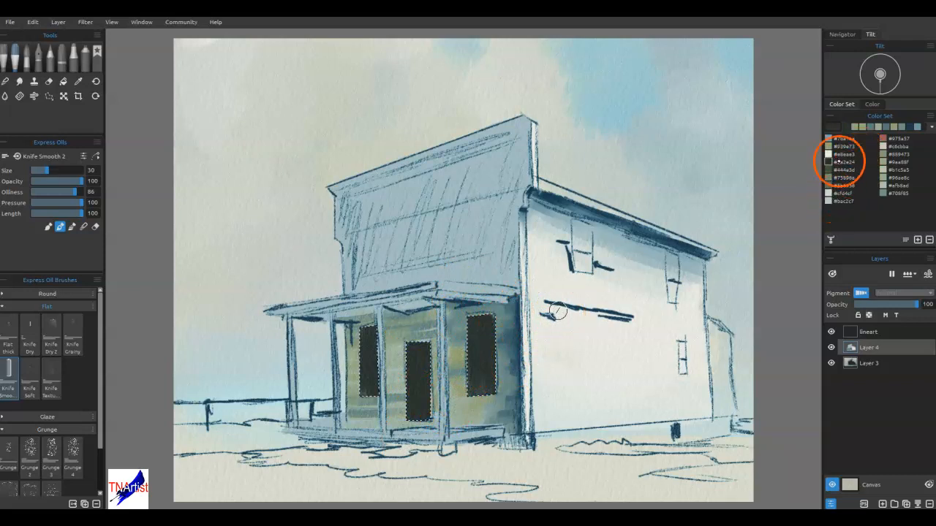
Step: Paint the door panel in pale grey #c6cbba and blend its edges into the dark base
click(885, 147)
mouse_move(418, 387)
mouse_down()
mouse_move(420, 366)
mouse_move(431, 414)
mouse_move(422, 341)
mouse_move(417, 387)
mouse_move(418, 341)
mouse_up()
key(n)
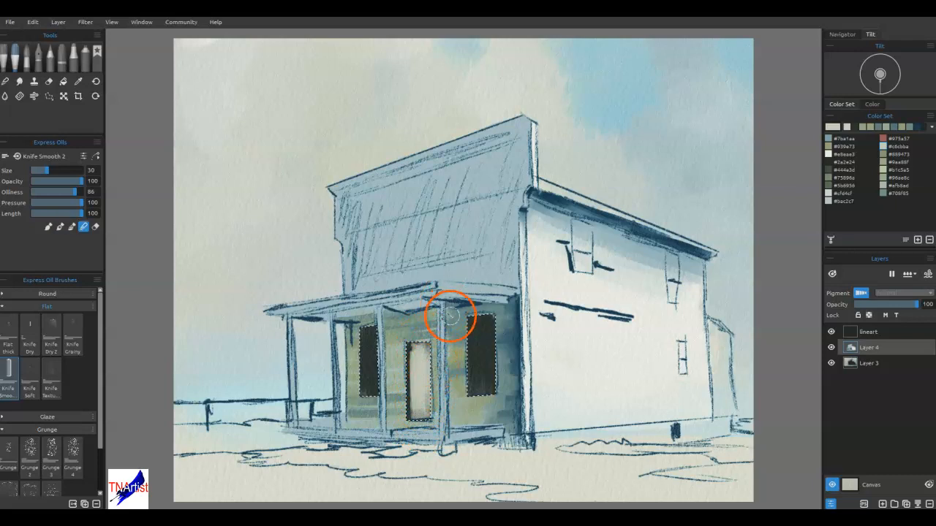
mouse_move(413, 342)
mouse_down()
mouse_move(410, 423)
mouse_move(409, 356)
mouse_move(415, 444)
mouse_move(430, 452)
mouse_move(428, 332)
mouse_move(426, 437)
mouse_move(437, 372)
mouse_move(435, 413)
mouse_move(419, 350)
mouse_move(431, 370)
mouse_move(424, 379)
mouse_move(447, 315)
mouse_move(420, 336)
mouse_move(456, 345)
mouse_move(453, 365)
mouse_move(413, 408)
mouse_move(413, 426)
mouse_move(415, 329)
mouse_move(419, 433)
mouse_up()
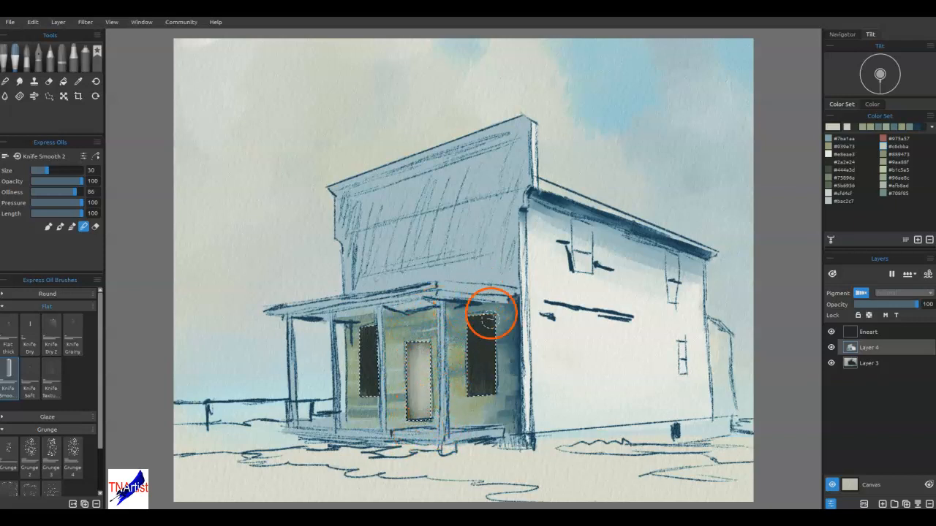
Step: Sample the dark window color and darken the left and top edges of the door
alt+click(480, 343)
mouse_move(403, 353)
mouse_down()
mouse_move(399, 338)
mouse_move(399, 369)
mouse_up()
mouse_move(403, 334)
mouse_down()
mouse_move(400, 431)
mouse_move(408, 330)
mouse_up()
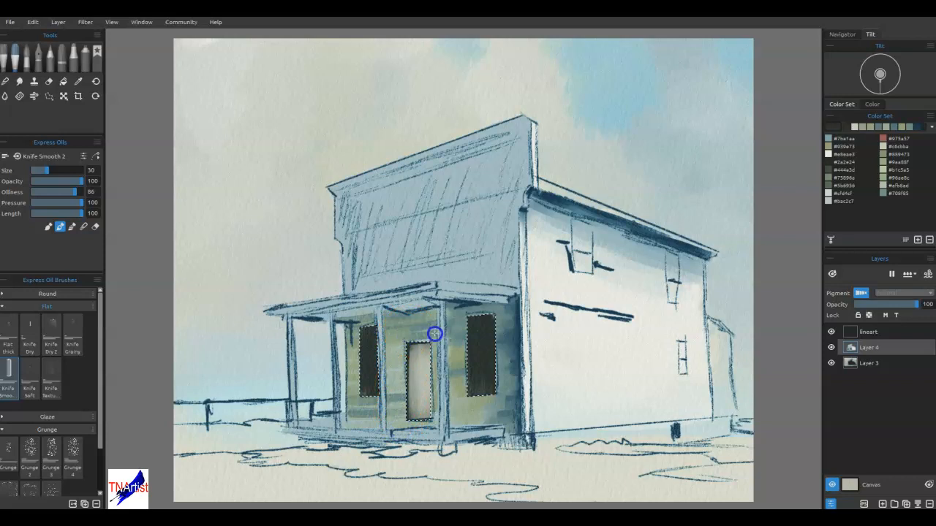
Step: Paint thin pale horizontal bars across both windows and light edges along their frames with a small knife brush
mouse_move(413, 333)
mouse_down()
mouse_move(423, 436)
mouse_move(444, 416)
mouse_move(455, 293)
mouse_move(456, 384)
mouse_move(439, 417)
mouse_move(429, 345)
mouse_move(452, 370)
mouse_move(423, 382)
mouse_move(422, 365)
mouse_move(418, 379)
mouse_move(489, 336)
mouse_move(528, 346)
mouse_move(520, 358)
mouse_move(497, 332)
mouse_move(509, 341)
mouse_move(351, 353)
mouse_up()
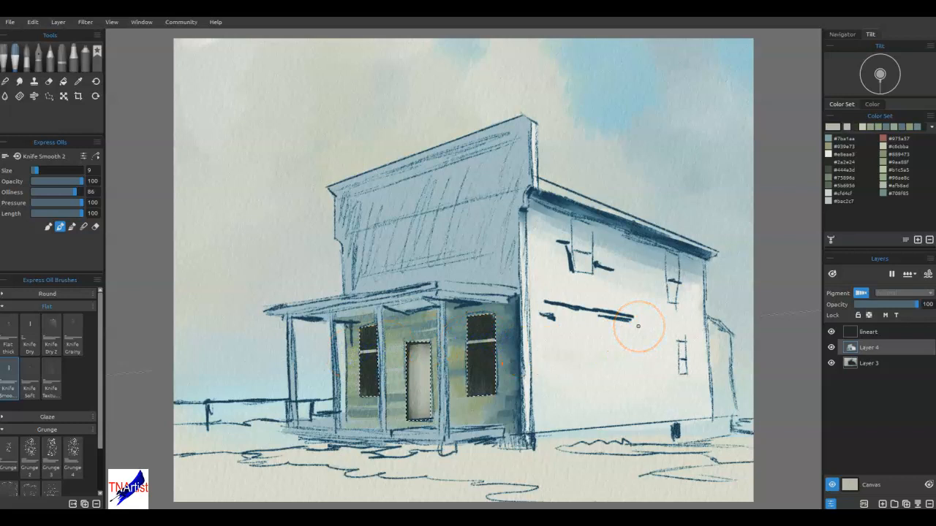
mouse_move(507, 370)
mouse_down()
mouse_move(479, 370)
mouse_move(503, 366)
mouse_move(494, 361)
mouse_move(481, 399)
mouse_move(500, 372)
mouse_move(485, 355)
mouse_move(497, 378)
mouse_move(516, 358)
mouse_move(513, 370)
mouse_move(352, 374)
mouse_move(382, 373)
mouse_up()
mouse_move(489, 372)
mouse_down()
mouse_move(512, 367)
mouse_move(508, 378)
mouse_move(463, 368)
mouse_move(574, 370)
mouse_move(572, 336)
mouse_move(469, 331)
mouse_move(470, 323)
mouse_move(468, 357)
mouse_move(469, 314)
mouse_move(469, 414)
mouse_move(468, 380)
mouse_move(495, 311)
mouse_move(497, 402)
mouse_move(489, 318)
mouse_move(506, 311)
mouse_move(464, 318)
mouse_move(500, 315)
mouse_up()
drag(358, 328, 373, 325)
drag(356, 327, 359, 398)
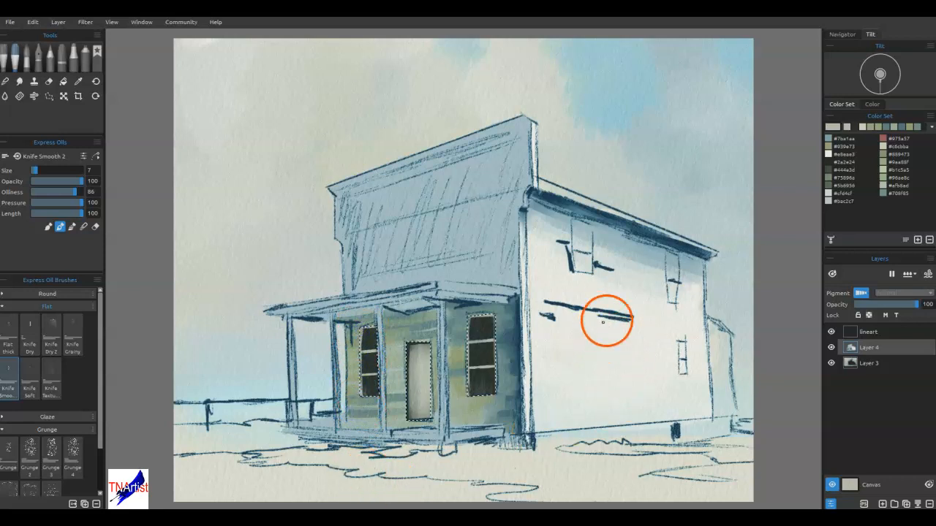
Step: Dab pale diagonal reflections onto the panes of both windows at brush size 9 and blend them into the dark glass
mouse_move(489, 367)
mouse_down()
mouse_move(485, 349)
mouse_move(483, 361)
mouse_up()
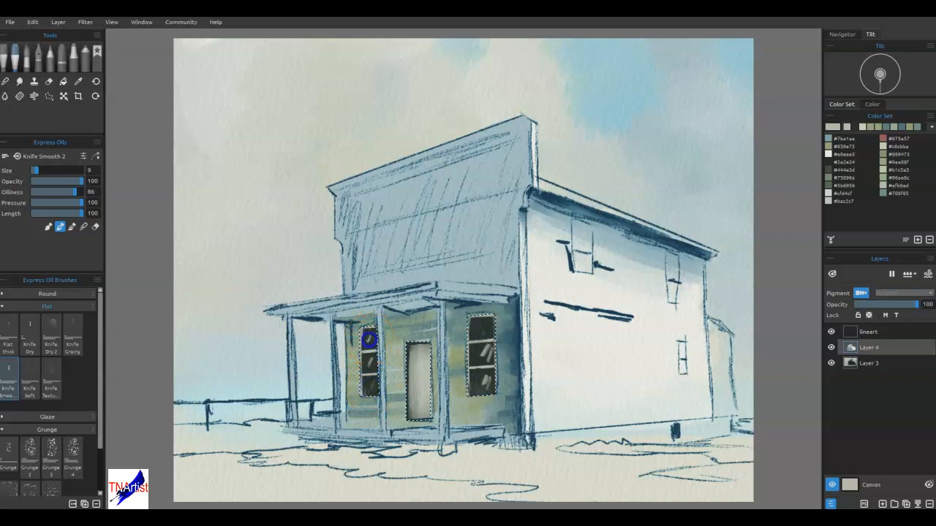
drag(486, 375, 490, 373)
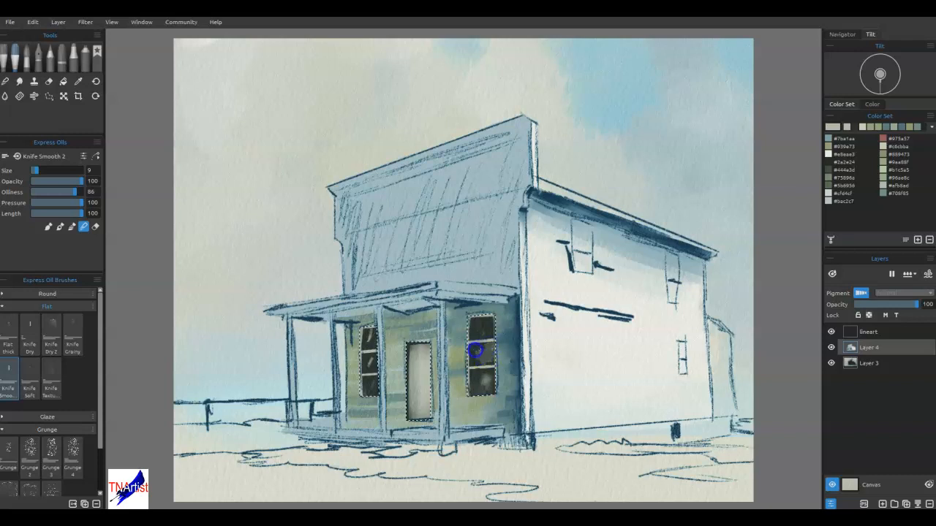
drag(368, 365, 370, 381)
drag(371, 337, 370, 337)
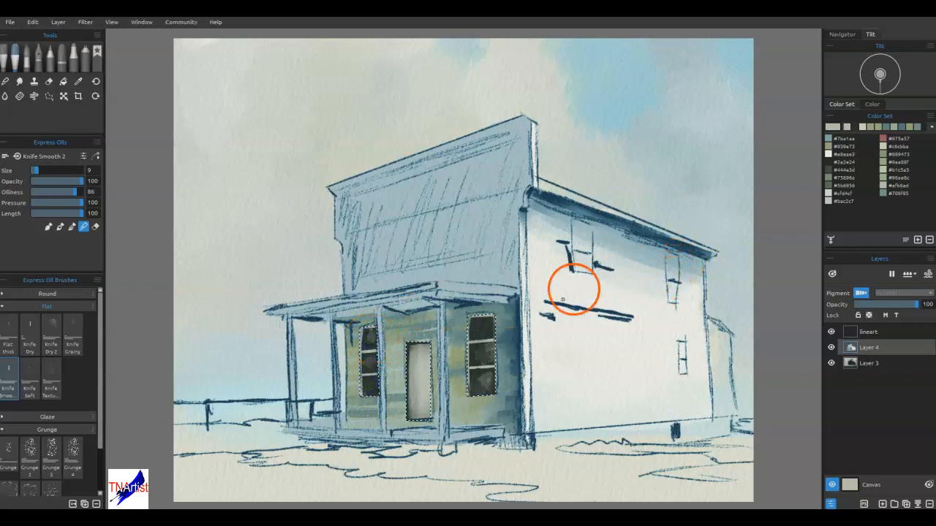
Step: Add another light reflection to the lower pane of the right window and soften it by blending
mouse_move(491, 386)
mouse_down()
mouse_move(532, 321)
mouse_move(516, 310)
mouse_move(492, 376)
mouse_up()
key(n)
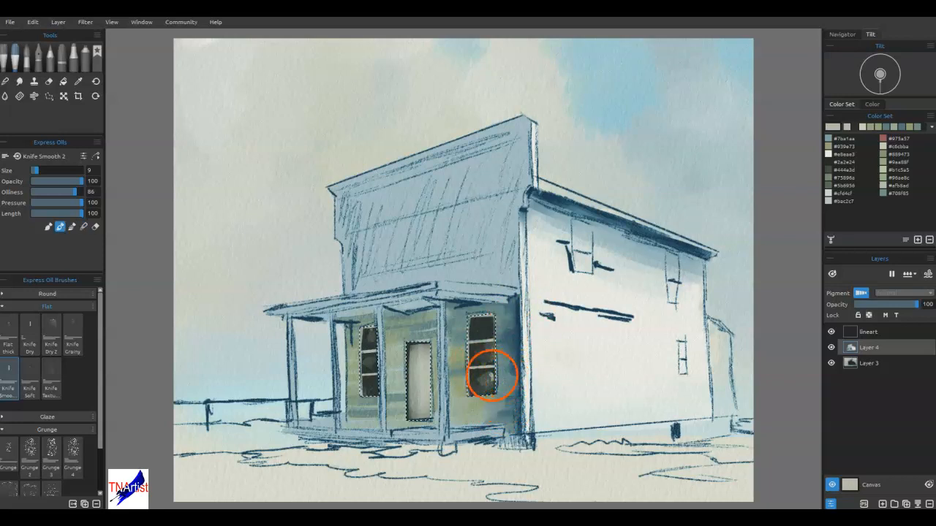
key(n)
drag(492, 377, 493, 394)
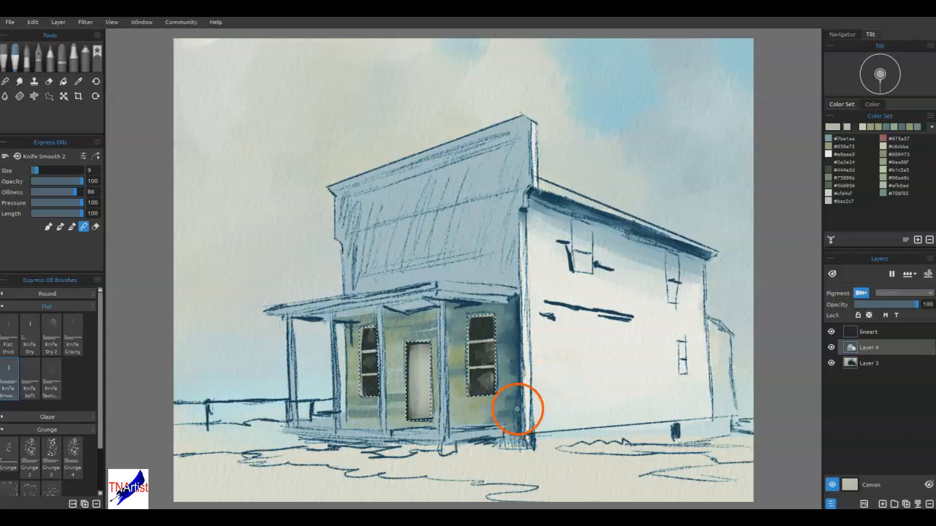
Step: Sample the dark window color, paint a small doorknob and soft vertical shading on the door, blend it, and clear the selection
mouse_move(517, 407)
mouse_down()
mouse_move(502, 354)
mouse_move(504, 369)
mouse_move(461, 358)
mouse_up()
alt+click(477, 332)
mouse_move(427, 398)
mouse_down()
mouse_move(403, 388)
mouse_move(412, 382)
mouse_up()
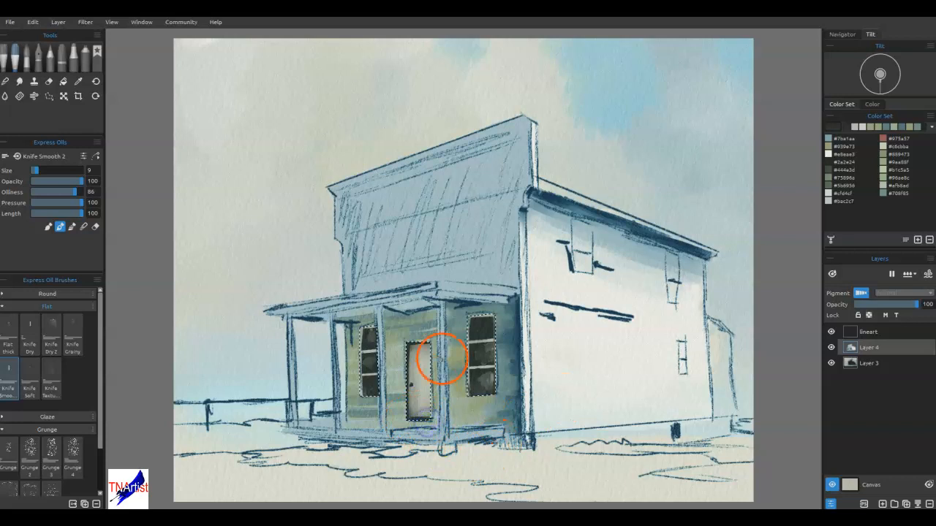
mouse_move(439, 349)
mouse_down()
mouse_move(412, 386)
mouse_move(411, 409)
mouse_move(414, 324)
mouse_move(429, 386)
mouse_move(424, 330)
mouse_move(432, 438)
mouse_up()
key(n)
mouse_move(415, 358)
mouse_down()
mouse_move(413, 350)
mouse_move(417, 408)
mouse_move(412, 385)
mouse_up()
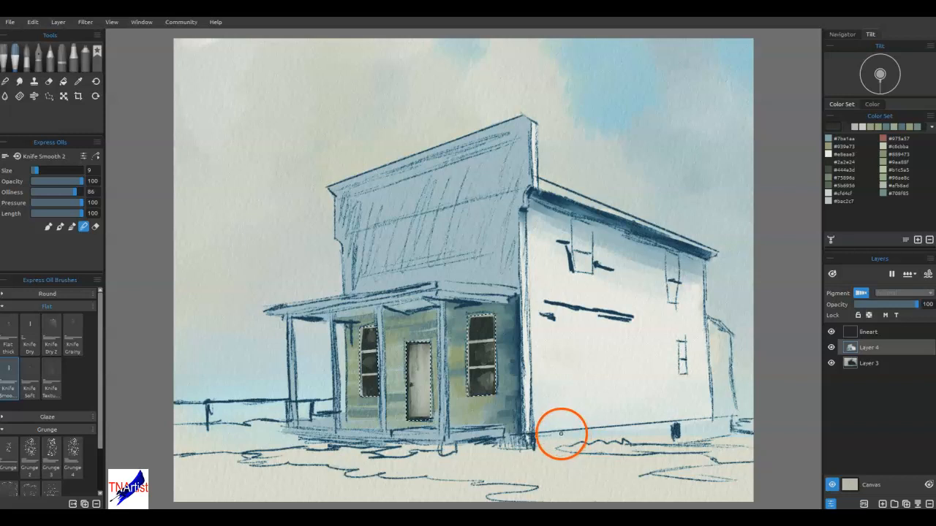
key(ctrl+d)
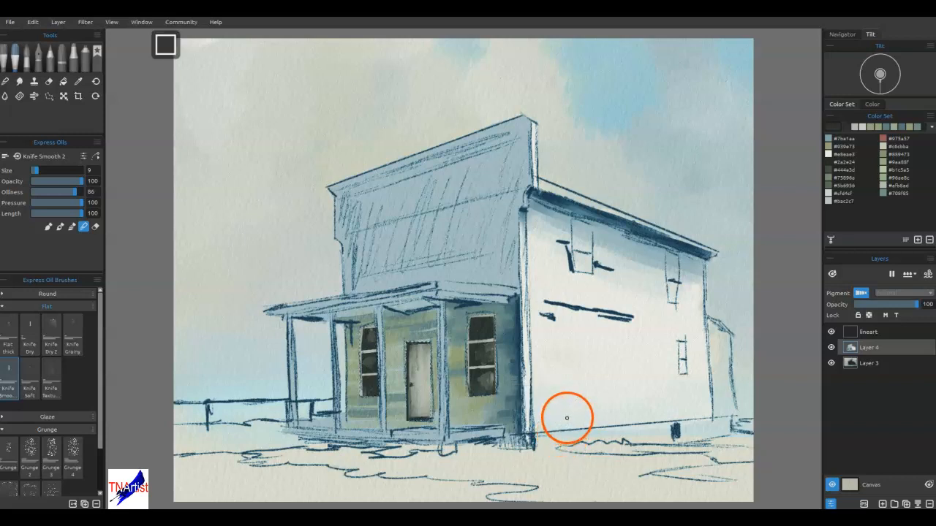
Step: Check the painting without the lineart layer and examine the farmhouse reference image
click(831, 332)
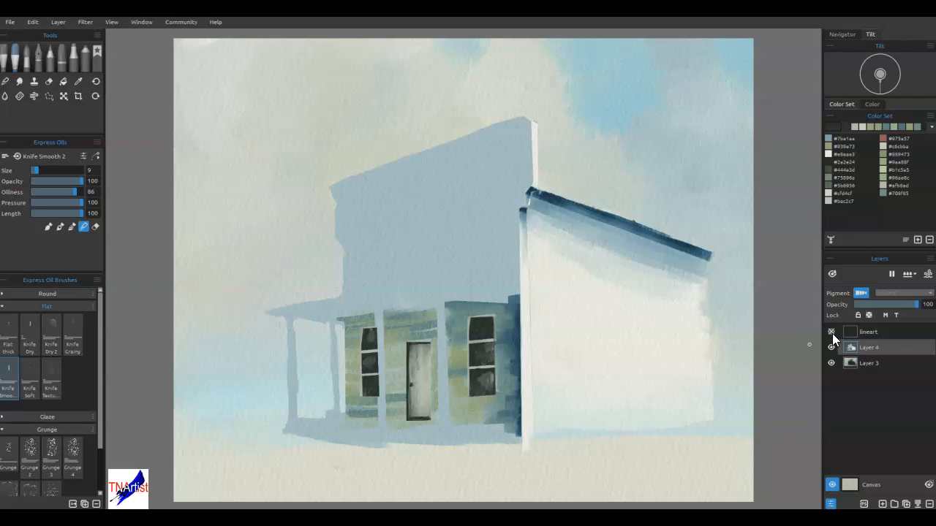
click(831, 332)
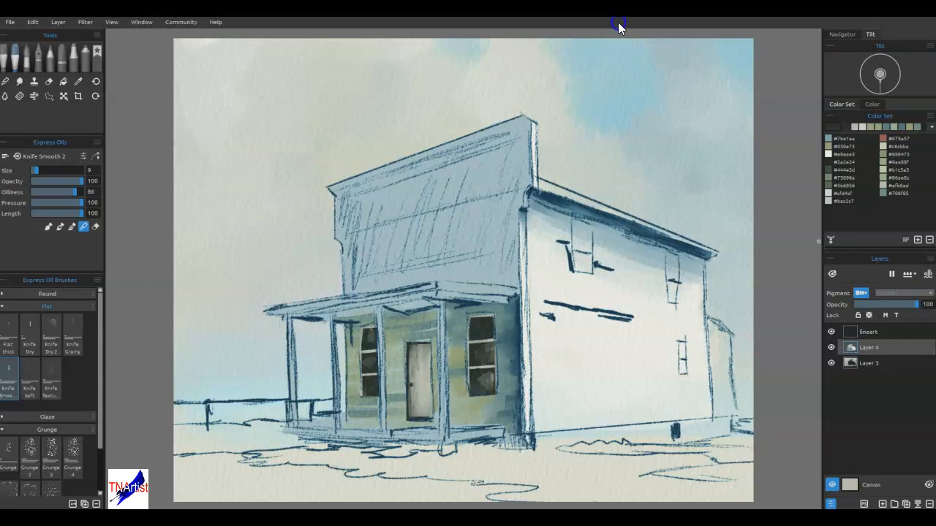
drag(618, 22, 538, 109)
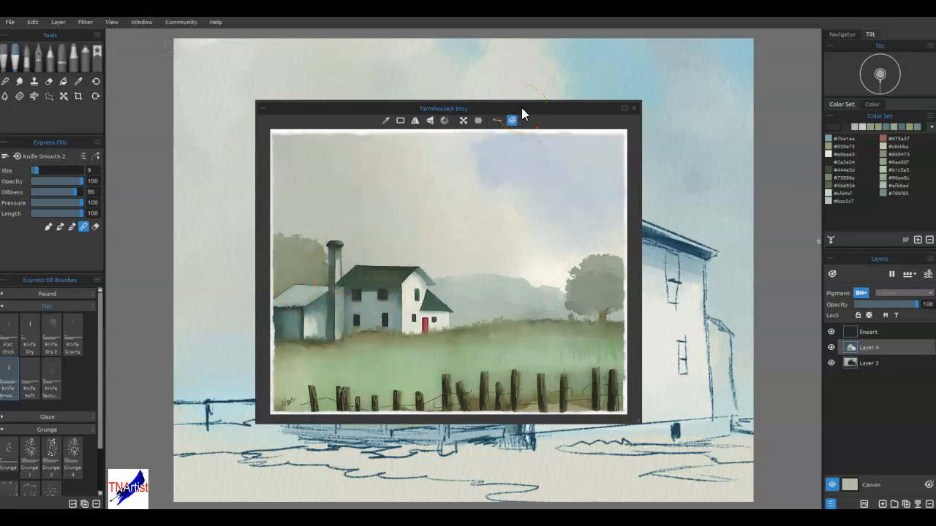
drag(521, 108, 731, 0)
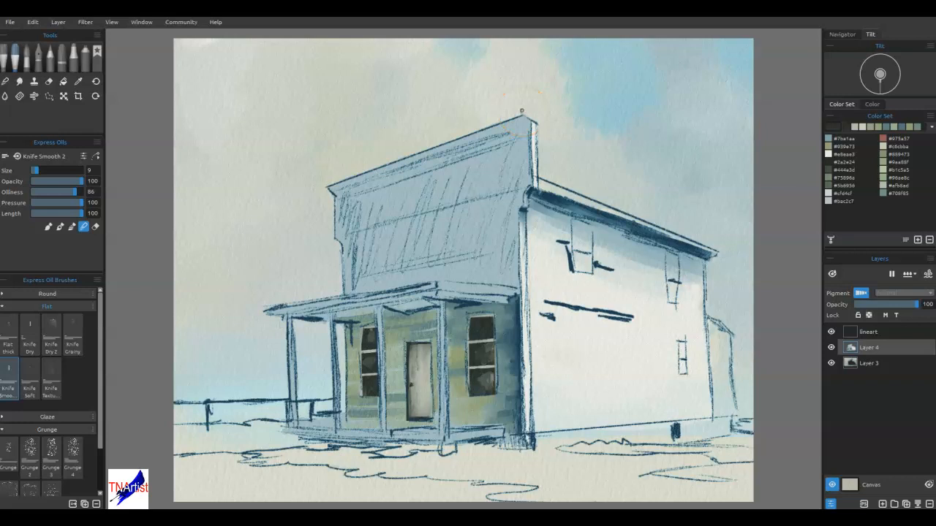
click(206, 119)
click(708, 61)
click(670, 204)
click(627, 337)
click(608, 98)
click(732, 63)
click(680, 254)
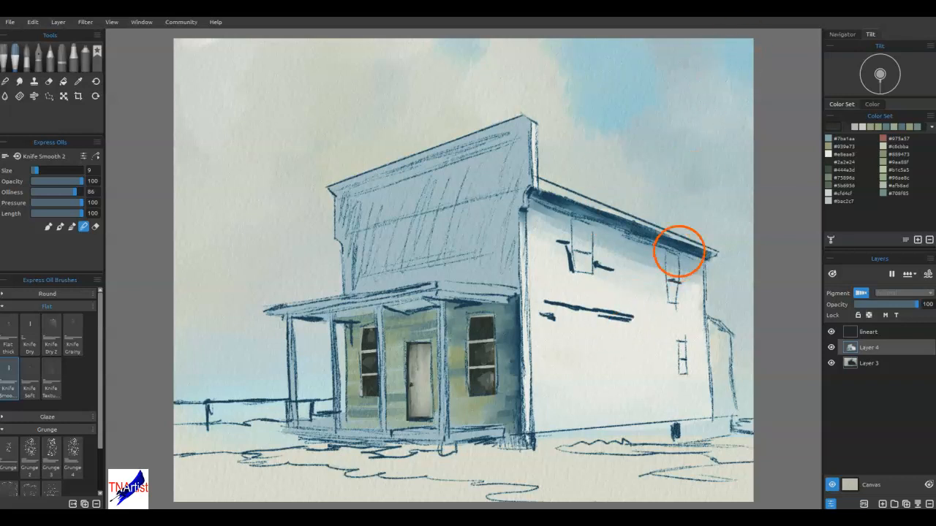
click(728, 166)
drag(568, 222, 555, 228)
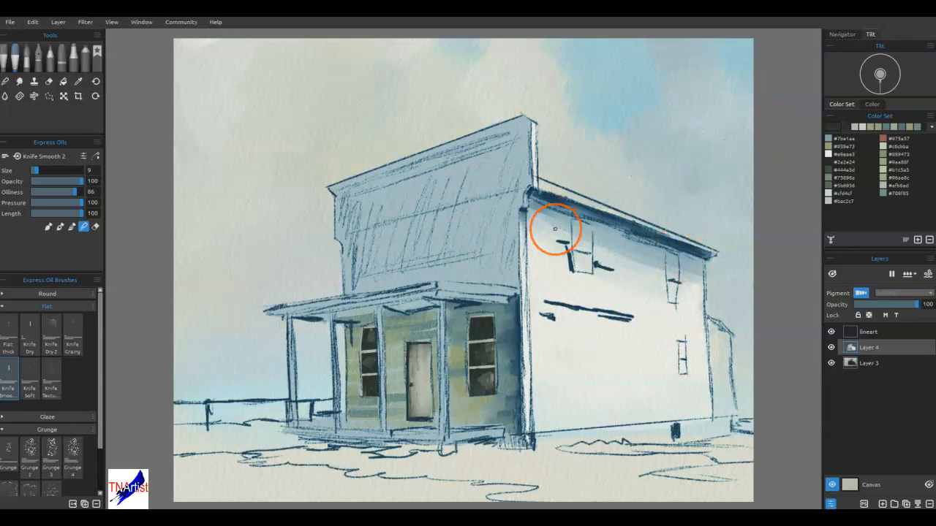
click(907, 176)
click(860, 177)
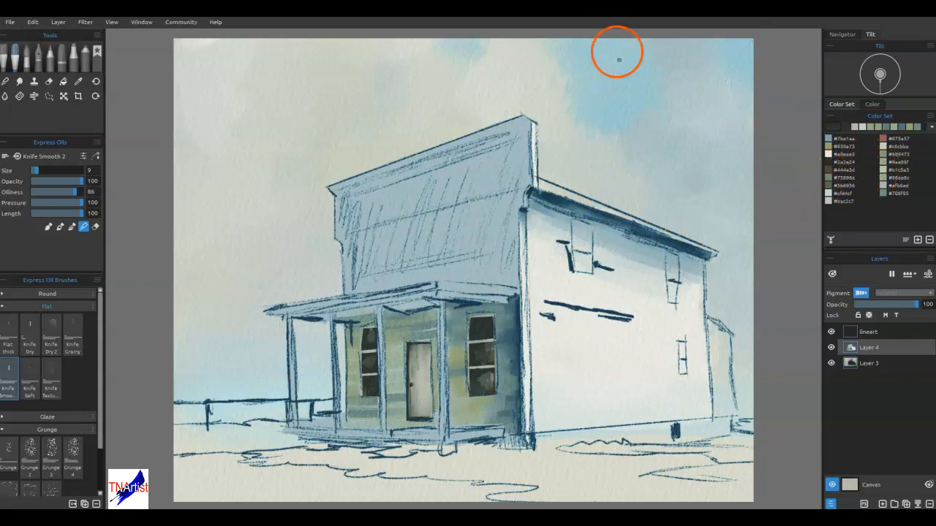
drag(460, 277, 421, 236)
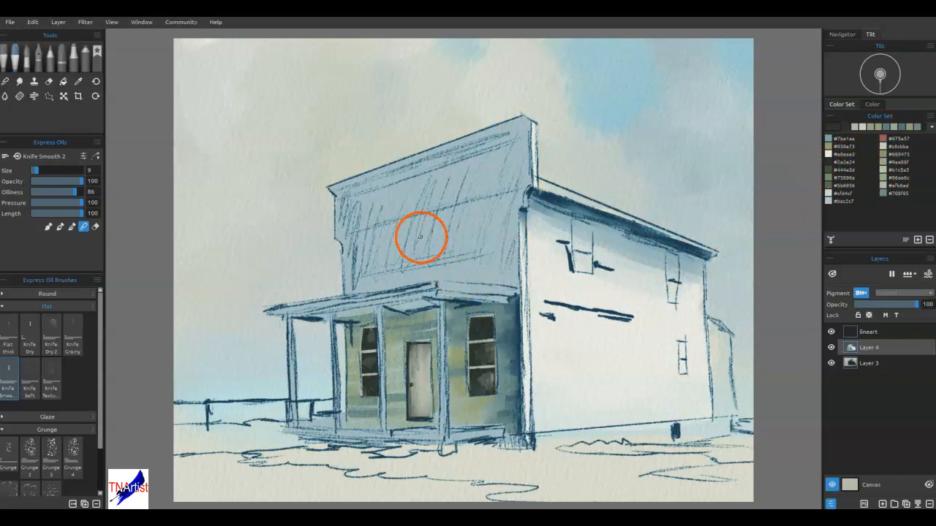
Step: Outline the upper facade above the porch roof, including its stepped side edges, as a polygonal selection
click(49, 96)
click(353, 293)
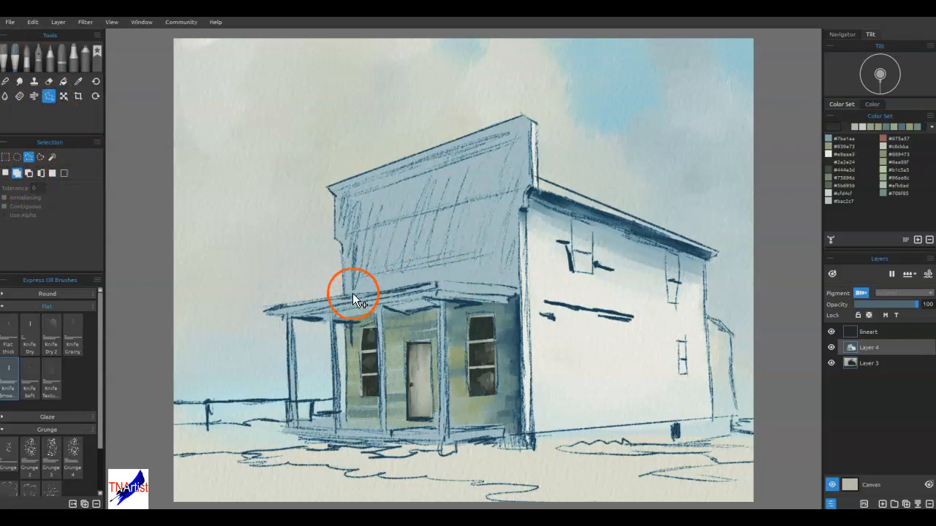
click(436, 282)
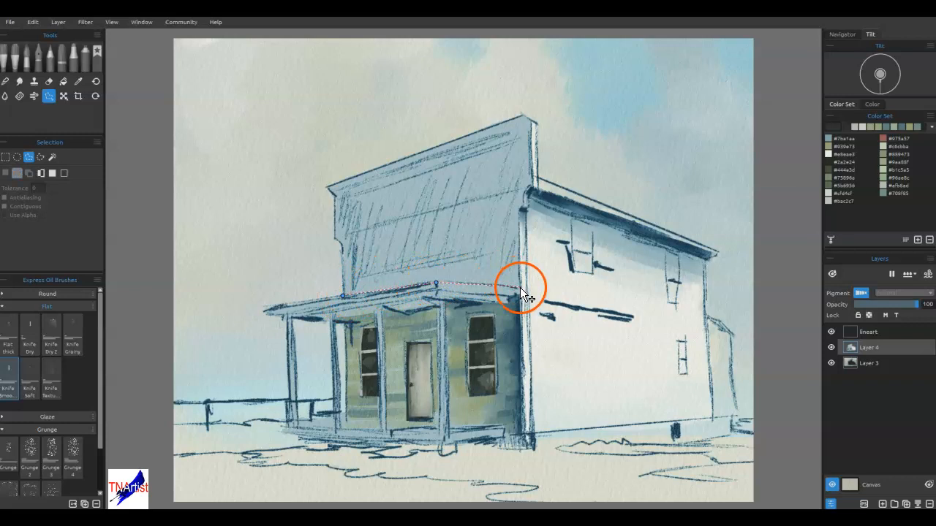
click(526, 232)
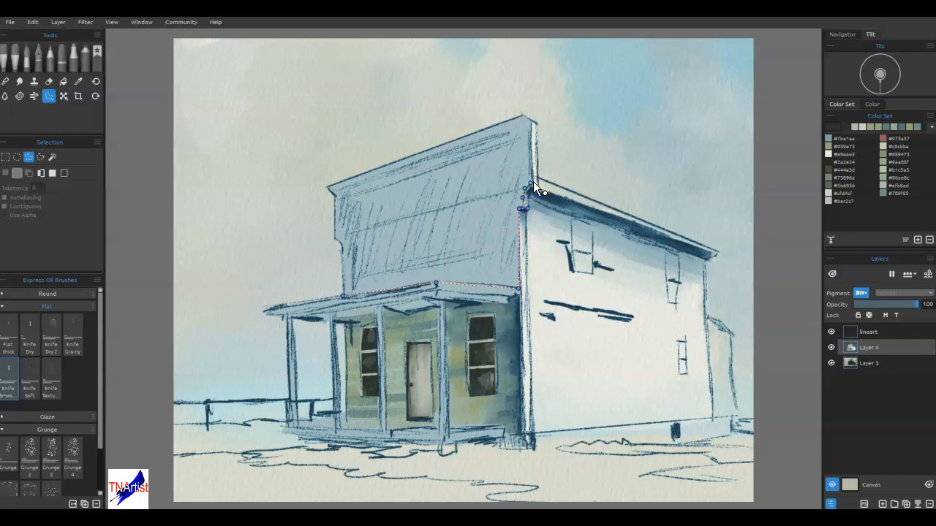
click(532, 122)
click(521, 115)
click(325, 187)
click(343, 255)
click(342, 263)
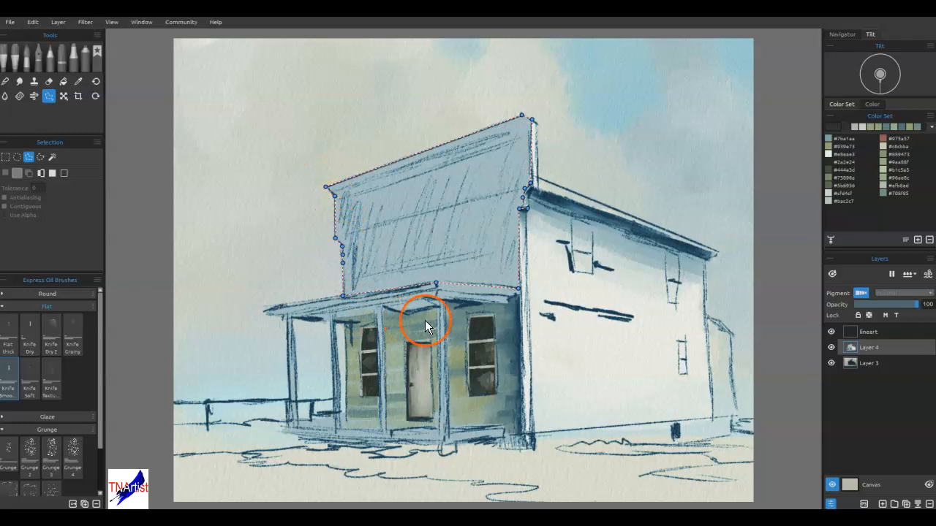
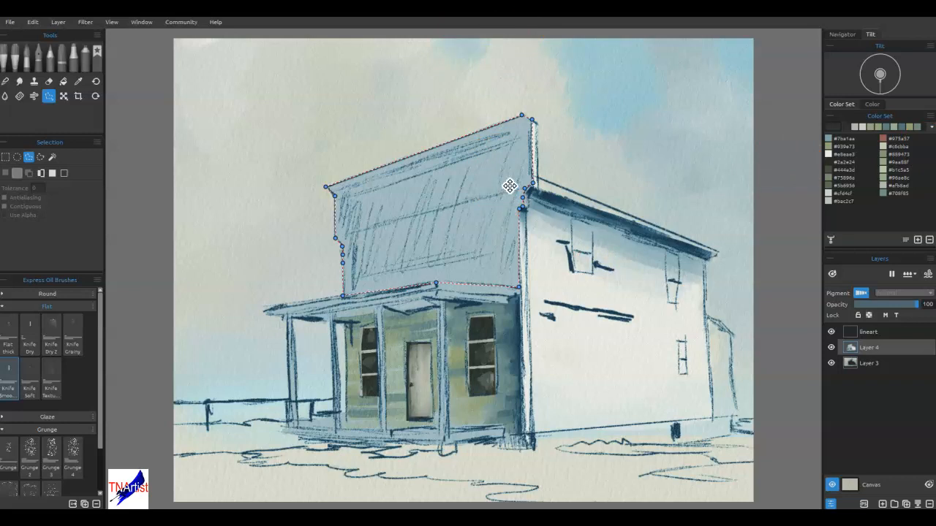
key(Return)
Step: Sample the olive porch wall color and paint horizontal board strokes across the selected upper facade at brush size 16
mouse_move(525, 369)
mouse_down()
mouse_move(533, 359)
mouse_move(517, 340)
mouse_up()
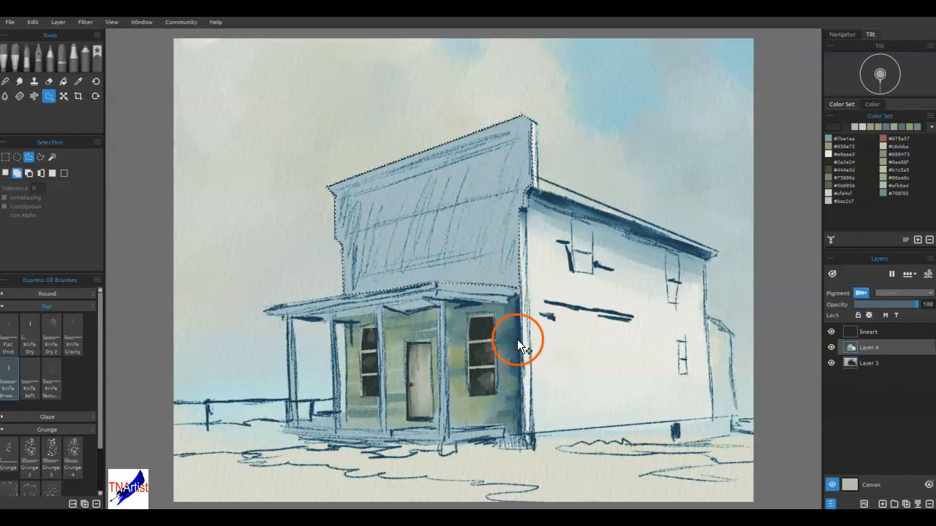
key(i)
click(484, 403)
mouse_move(431, 280)
mouse_down()
mouse_move(386, 258)
mouse_move(467, 260)
mouse_move(341, 274)
mouse_move(424, 276)
mouse_move(343, 290)
mouse_move(631, 242)
mouse_move(639, 272)
mouse_move(410, 278)
mouse_up()
key(bracketright)
key(bracketright)
key(bracketright)
key(bracketright)
key(bracketright)
key(bracketright)
key(bracketright)
mouse_move(535, 261)
mouse_down()
mouse_move(533, 248)
mouse_move(349, 277)
mouse_move(534, 229)
mouse_move(356, 260)
mouse_move(520, 202)
mouse_move(313, 244)
mouse_move(547, 163)
mouse_move(310, 213)
mouse_move(533, 146)
mouse_move(526, 223)
mouse_move(514, 234)
mouse_up()
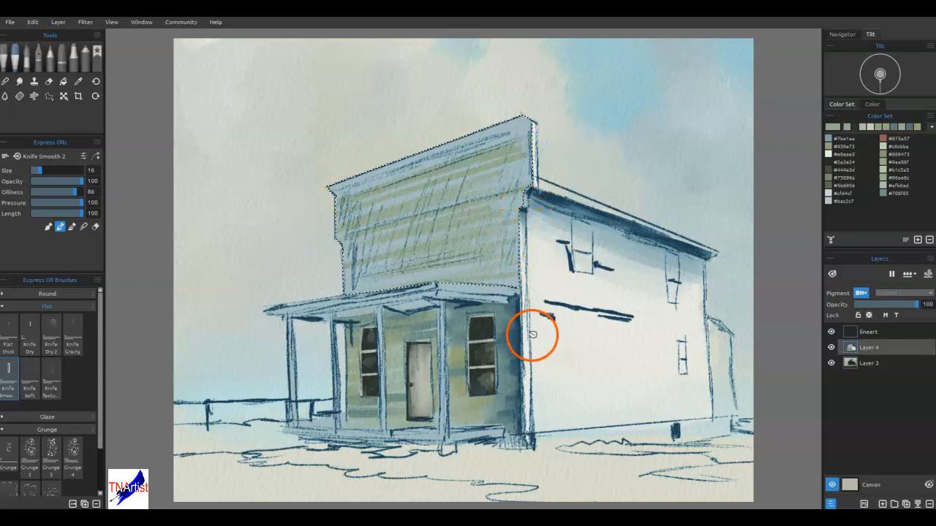
Step: Sample darker blue-greys from the shaded porch wall and paint shadows across the upper facade and dark bands along its edges
alt+click(507, 355)
mouse_move(428, 194)
mouse_down()
mouse_move(367, 200)
mouse_move(457, 180)
mouse_move(402, 201)
mouse_move(395, 220)
mouse_move(523, 193)
mouse_move(412, 221)
mouse_move(513, 220)
mouse_move(472, 242)
mouse_move(428, 249)
mouse_move(446, 277)
mouse_move(475, 273)
mouse_move(456, 279)
mouse_move(510, 276)
mouse_move(481, 282)
mouse_move(540, 221)
mouse_move(559, 277)
mouse_move(516, 340)
mouse_move(516, 371)
mouse_move(520, 270)
mouse_up()
alt+click(516, 370)
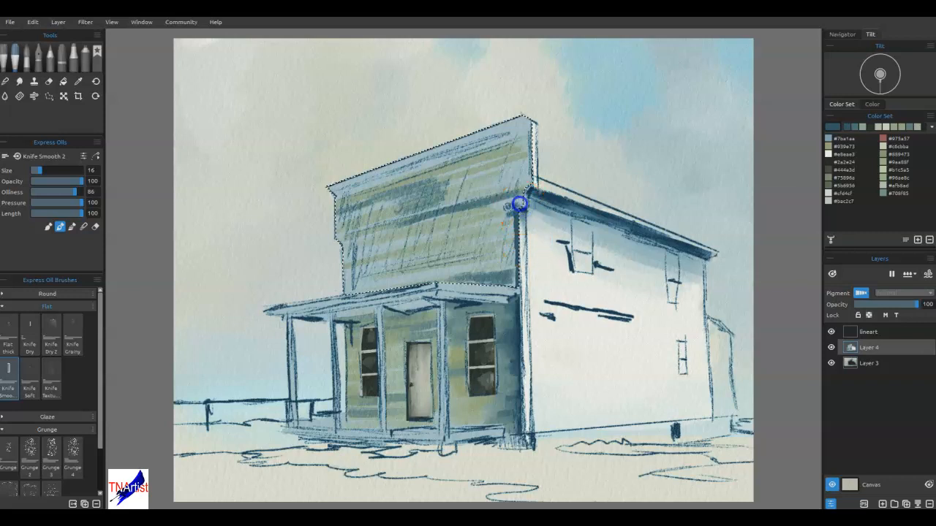
mouse_move(521, 207)
mouse_down()
mouse_move(532, 140)
mouse_move(527, 127)
mouse_move(509, 128)
mouse_move(517, 123)
mouse_move(502, 131)
mouse_move(517, 132)
mouse_move(511, 139)
mouse_move(402, 162)
mouse_move(331, 191)
mouse_up()
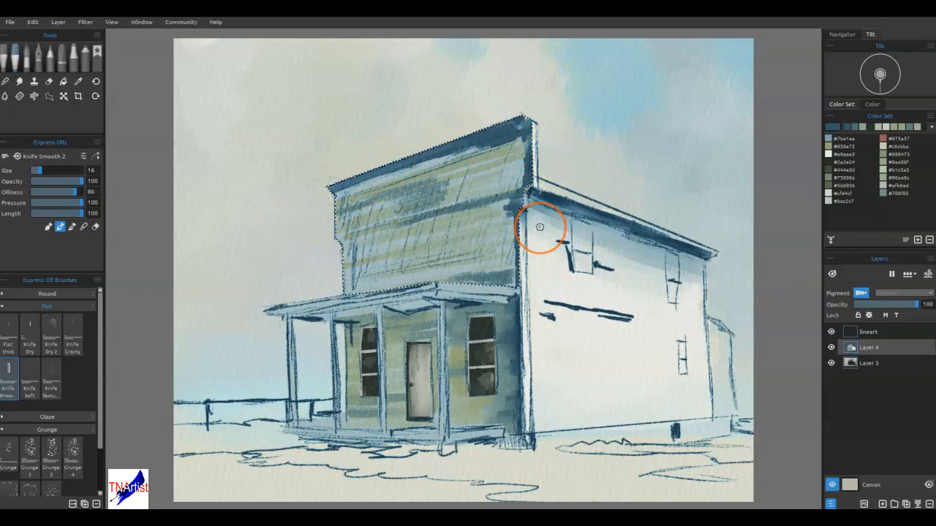
drag(332, 191, 339, 245)
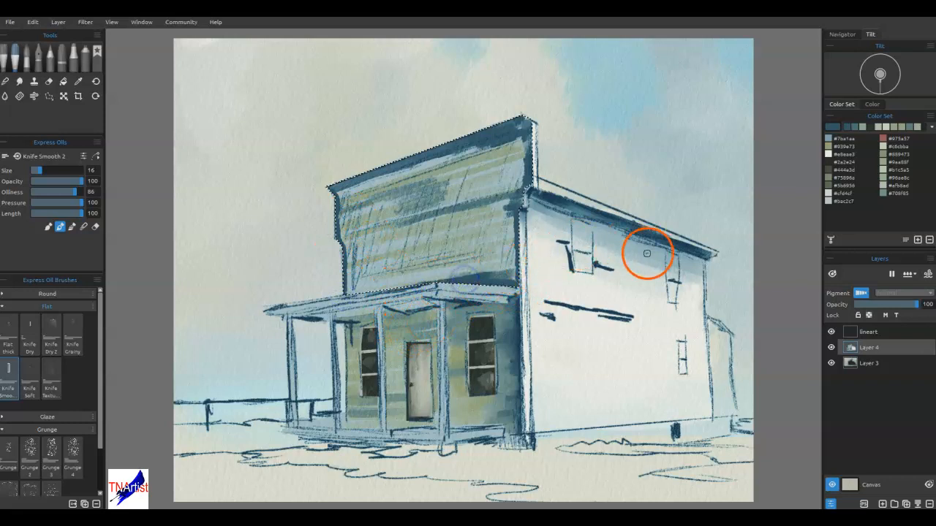
Step: Blend the dark edge bands into the olive and blue boards of the upper facade with long strokes along the planks
key(n)
drag(475, 149, 417, 173)
drag(478, 153, 403, 178)
drag(505, 134, 399, 180)
drag(465, 151, 359, 186)
drag(485, 140, 359, 183)
mouse_move(495, 142)
mouse_down()
mouse_move(353, 183)
mouse_move(527, 136)
mouse_move(534, 159)
mouse_move(544, 155)
mouse_move(487, 190)
mouse_move(397, 215)
mouse_move(505, 196)
mouse_move(478, 214)
mouse_move(472, 233)
mouse_move(514, 236)
mouse_move(518, 248)
mouse_up()
drag(461, 272, 453, 283)
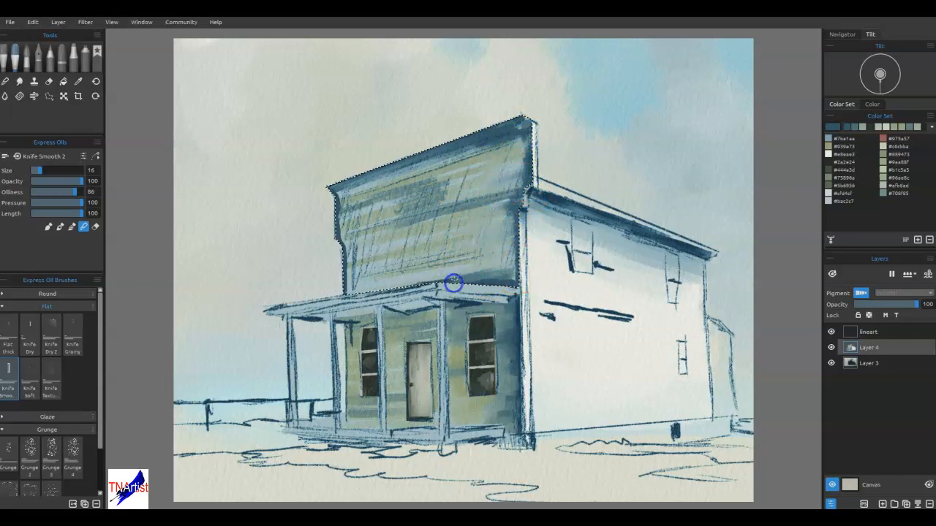
mouse_move(378, 285)
mouse_down()
mouse_move(344, 287)
mouse_move(342, 272)
mouse_move(385, 248)
mouse_move(349, 254)
mouse_move(396, 238)
mouse_move(341, 252)
mouse_move(345, 230)
mouse_move(336, 229)
mouse_move(364, 212)
mouse_move(331, 208)
mouse_move(360, 190)
mouse_move(336, 195)
mouse_move(484, 125)
mouse_move(329, 196)
mouse_move(537, 134)
mouse_move(407, 175)
mouse_move(494, 145)
mouse_move(459, 150)
mouse_move(485, 137)
mouse_up()
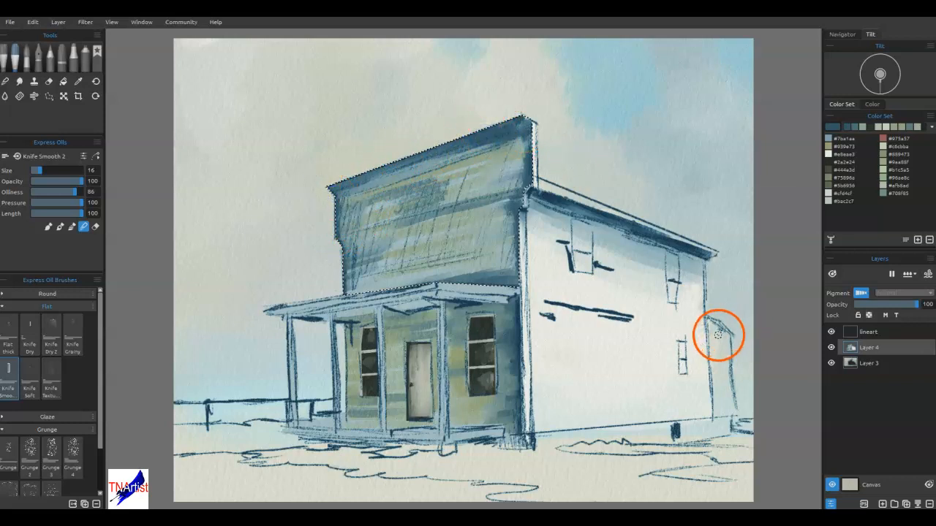
Step: Hide the lineart layer and smooth the remaining rough strokes in the middle and lower part of the upper facade
click(831, 331)
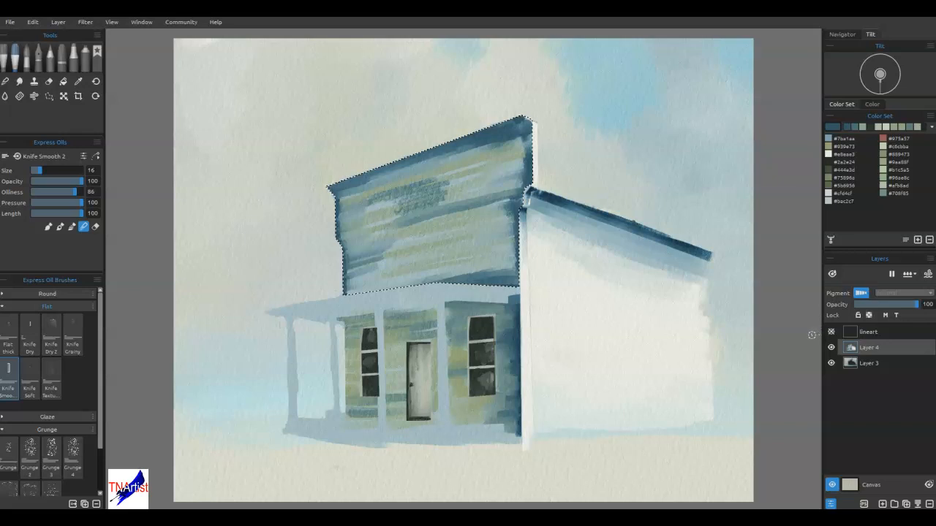
mouse_move(372, 211)
mouse_down()
mouse_move(451, 194)
mouse_move(331, 230)
mouse_move(455, 182)
mouse_move(333, 209)
mouse_move(529, 166)
mouse_move(372, 262)
mouse_move(397, 274)
mouse_move(494, 276)
mouse_up()
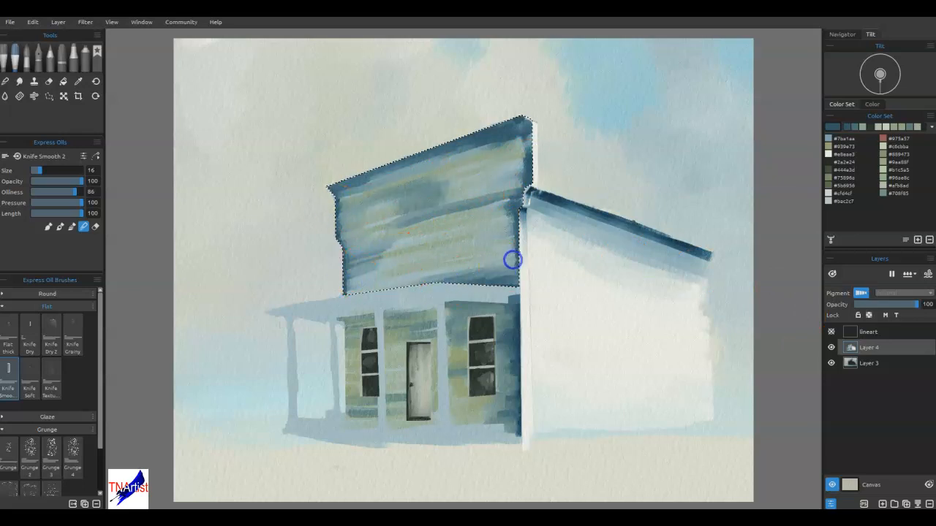
drag(491, 288, 394, 289)
mouse_move(394, 289)
mouse_down()
mouse_move(453, 276)
mouse_move(415, 275)
mouse_move(503, 265)
mouse_move(450, 264)
mouse_up()
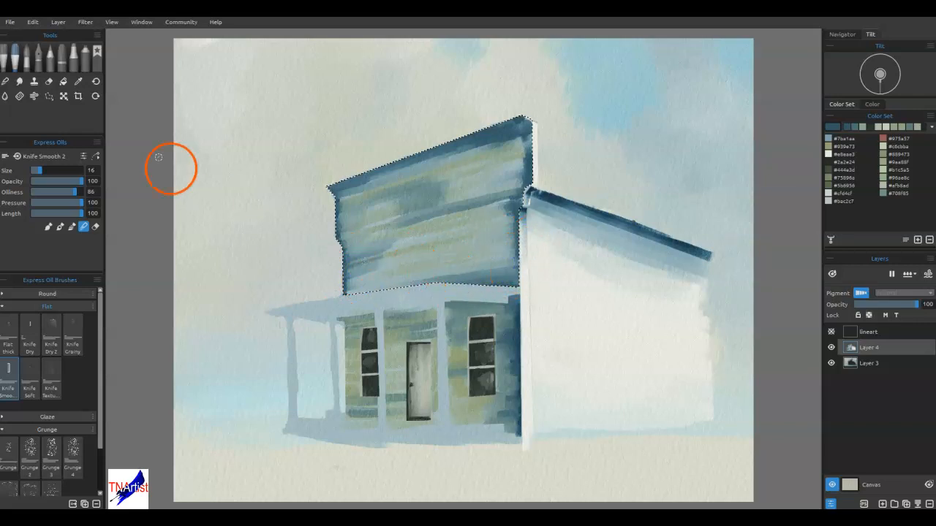
Step: Glaze the upper facade with broad dark blue strokes using an enlarged Wash Flat watercolor brush at 40 opacity
click(26, 60)
click(74, 392)
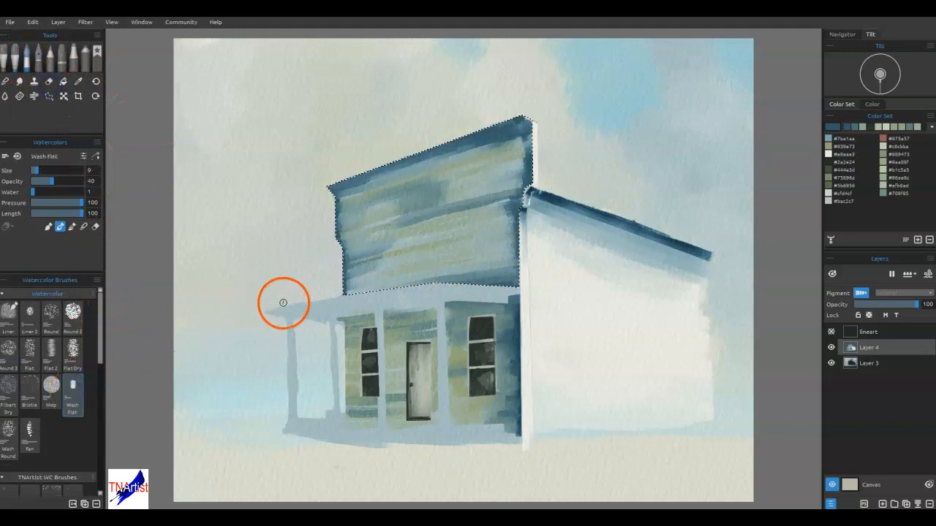
mouse_move(428, 250)
mouse_down()
mouse_move(410, 266)
mouse_move(493, 257)
mouse_up()
key(bracketright)
key(bracketright)
key(bracketright)
key(bracketright)
key(bracketright)
key(bracketright)
mouse_move(361, 280)
mouse_down()
mouse_move(502, 250)
mouse_move(377, 268)
mouse_move(513, 236)
mouse_up()
drag(344, 263, 512, 225)
drag(384, 251, 519, 211)
drag(340, 249, 510, 195)
mouse_move(364, 226)
mouse_down()
mouse_move(395, 198)
mouse_move(370, 200)
mouse_move(360, 190)
mouse_move(511, 139)
mouse_up()
drag(338, 198, 421, 180)
drag(345, 238, 402, 227)
mouse_move(321, 273)
mouse_down()
mouse_move(433, 267)
mouse_move(467, 270)
mouse_up()
Step: Blend the watercolor glaze into the upper facade's boards and top band with the Knife Smooth 2 oil brush at size 16
click(17, 58)
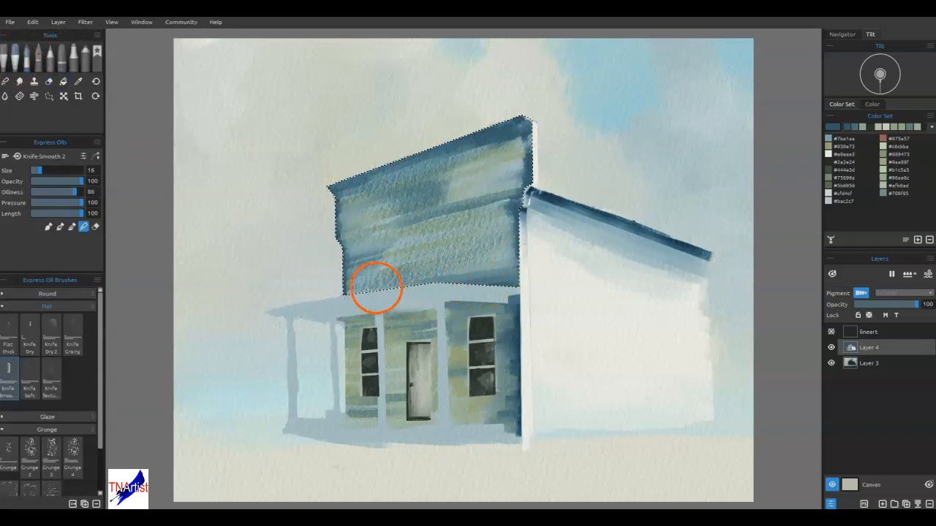
drag(532, 214, 551, 205)
mouse_move(496, 175)
mouse_down()
mouse_move(343, 202)
mouse_move(507, 140)
mouse_up()
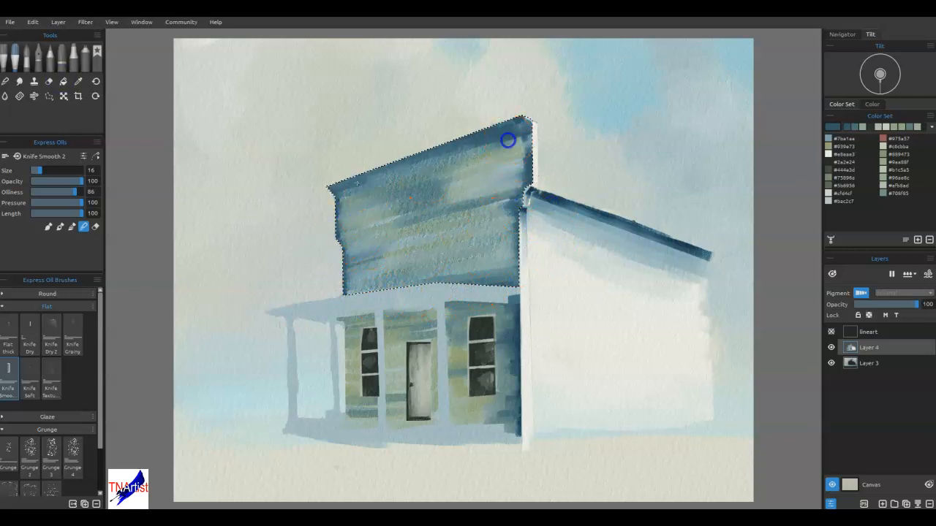
drag(352, 192, 494, 155)
drag(334, 227, 490, 197)
drag(340, 266, 492, 237)
drag(470, 290, 510, 258)
mouse_move(386, 248)
mouse_down()
mouse_move(494, 227)
mouse_move(482, 189)
mouse_up()
drag(425, 206, 550, 224)
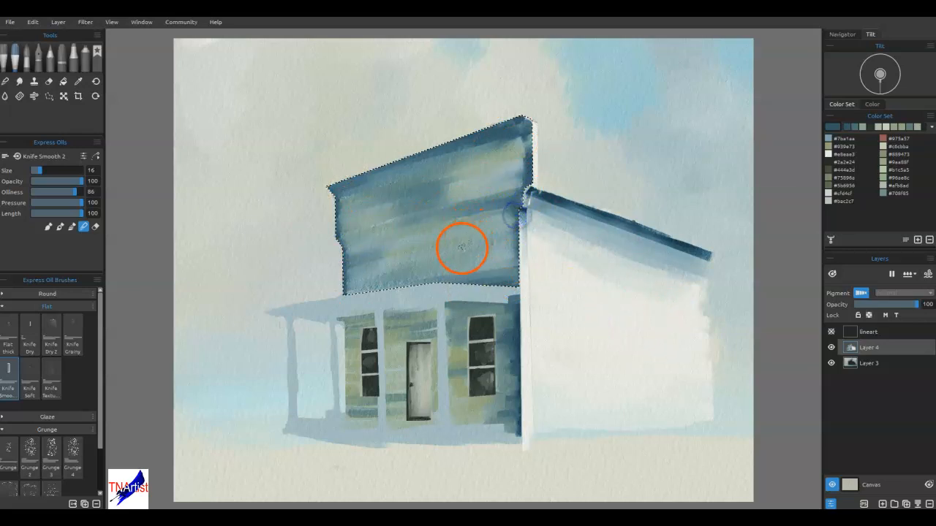
mouse_move(506, 136)
mouse_down()
mouse_move(367, 174)
mouse_move(340, 189)
mouse_move(440, 155)
mouse_move(338, 193)
mouse_move(521, 130)
mouse_move(332, 191)
mouse_up()
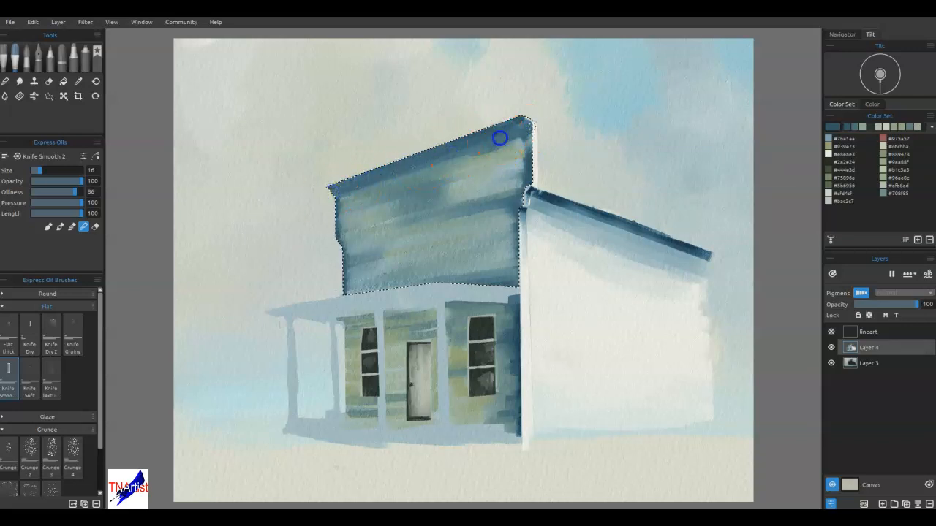
Step: Sample the white of the side wall and the facade blue to paint and refine a white corner at the facade's peak
mouse_move(526, 118)
mouse_down()
mouse_move(505, 121)
mouse_move(520, 130)
mouse_move(511, 209)
mouse_move(522, 407)
mouse_move(587, 286)
mouse_move(522, 114)
mouse_up()
alt+click(534, 156)
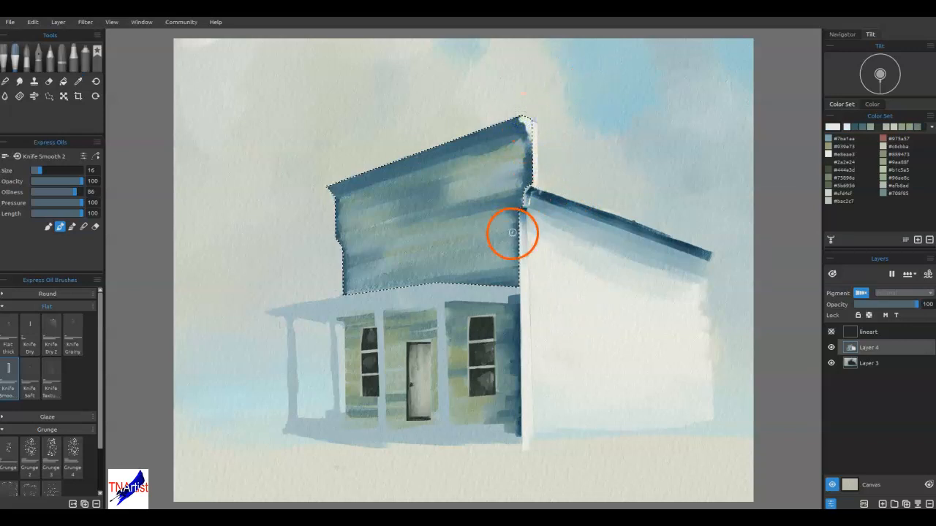
drag(518, 170, 526, 142)
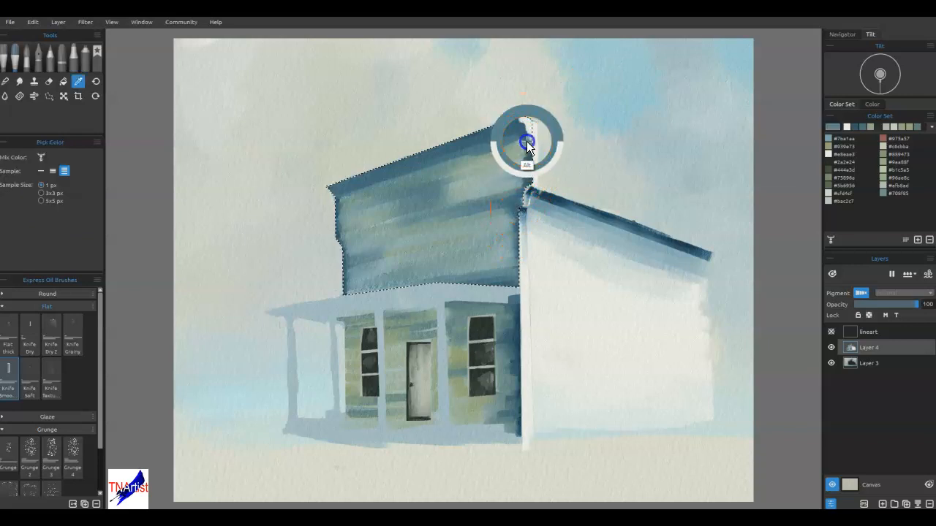
alt+click(527, 127)
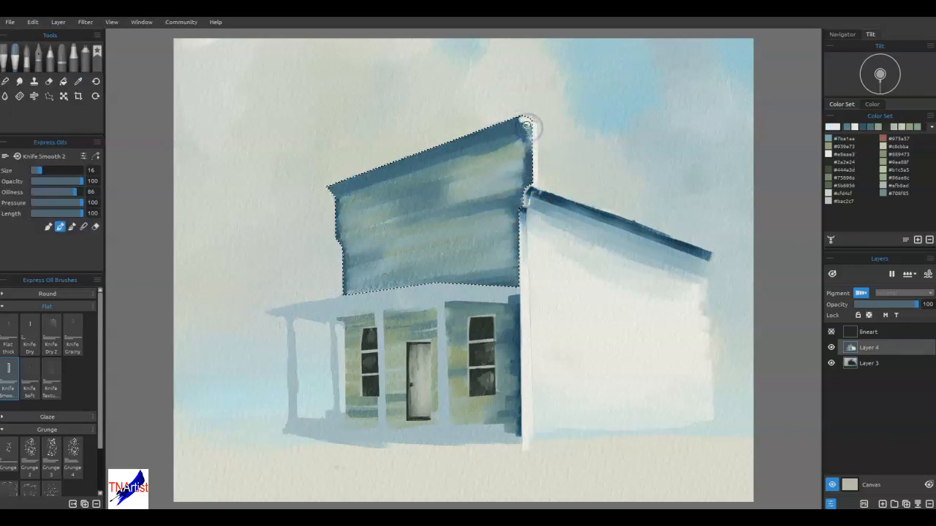
mouse_move(526, 125)
mouse_down()
mouse_move(529, 135)
mouse_move(526, 128)
mouse_move(468, 153)
mouse_move(478, 168)
mouse_move(472, 184)
mouse_move(458, 159)
mouse_up()
key(n)
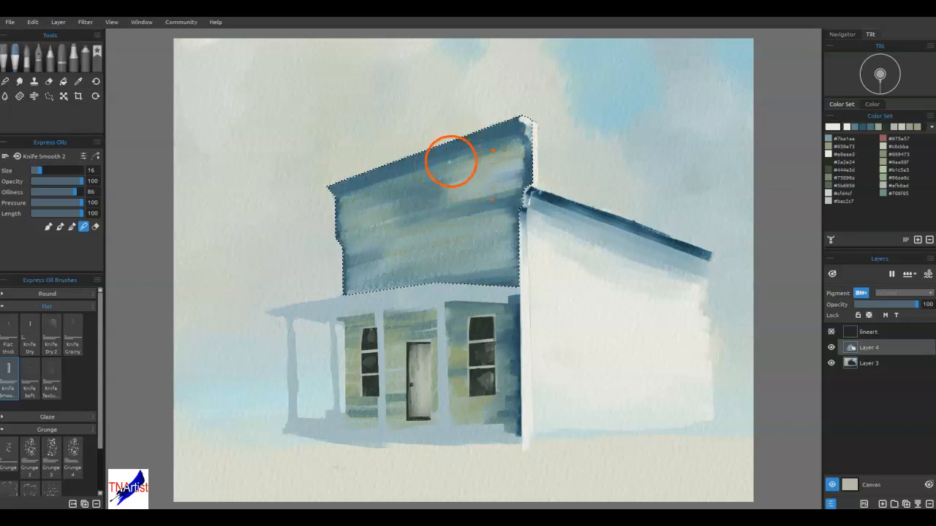
Step: Blend the dark top band of the upper facade into its boards with the Knife Smooth 2 brush at size 16
mouse_move(466, 150)
mouse_down()
mouse_move(449, 151)
mouse_move(497, 138)
mouse_move(473, 151)
mouse_up()
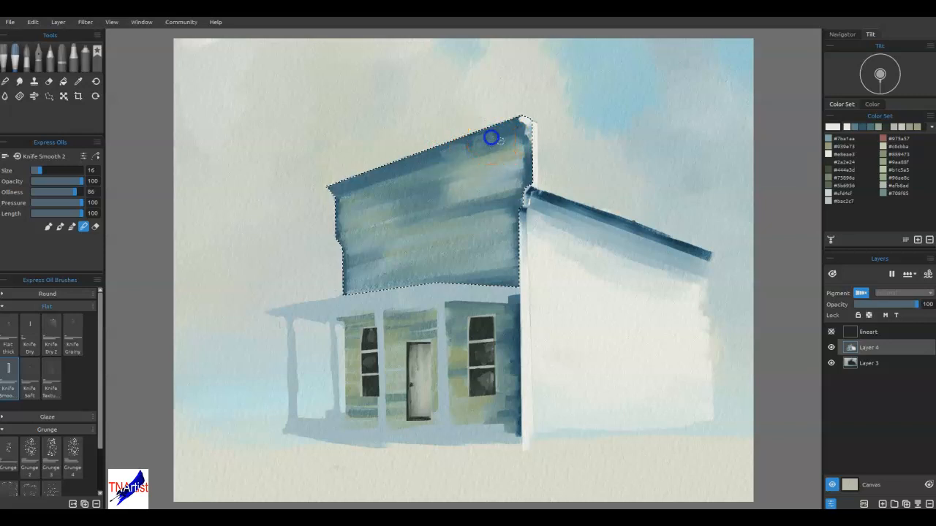
mouse_move(507, 125)
mouse_down()
mouse_move(407, 164)
mouse_move(507, 144)
mouse_move(482, 144)
mouse_up()
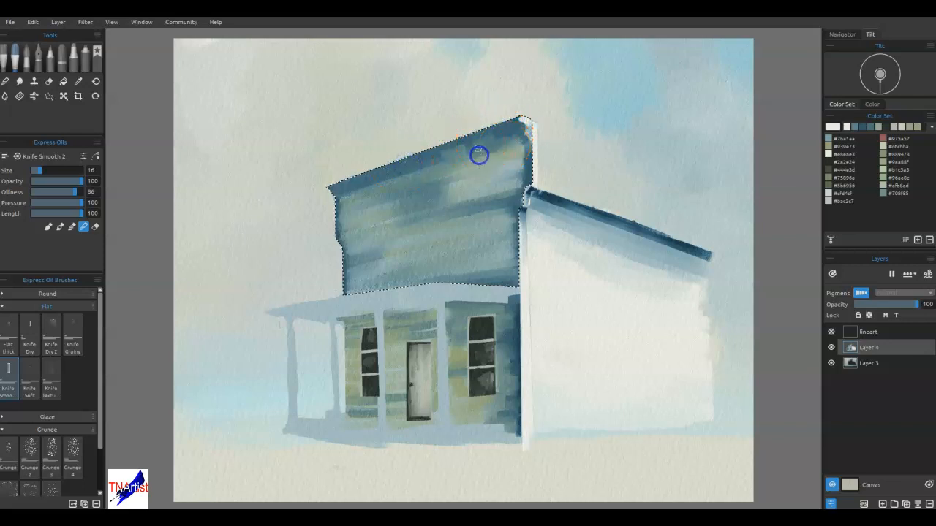
mouse_move(503, 178)
mouse_down()
mouse_move(530, 366)
mouse_move(540, 261)
mouse_move(460, 103)
mouse_move(500, 141)
mouse_up()
drag(437, 175, 434, 166)
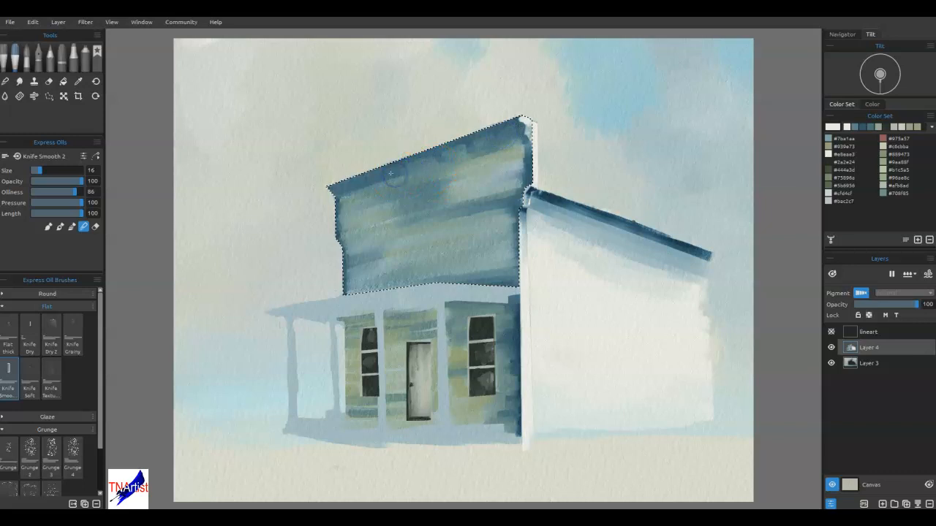
mouse_move(390, 175)
mouse_down()
mouse_move(362, 189)
mouse_move(413, 168)
mouse_move(354, 191)
mouse_up()
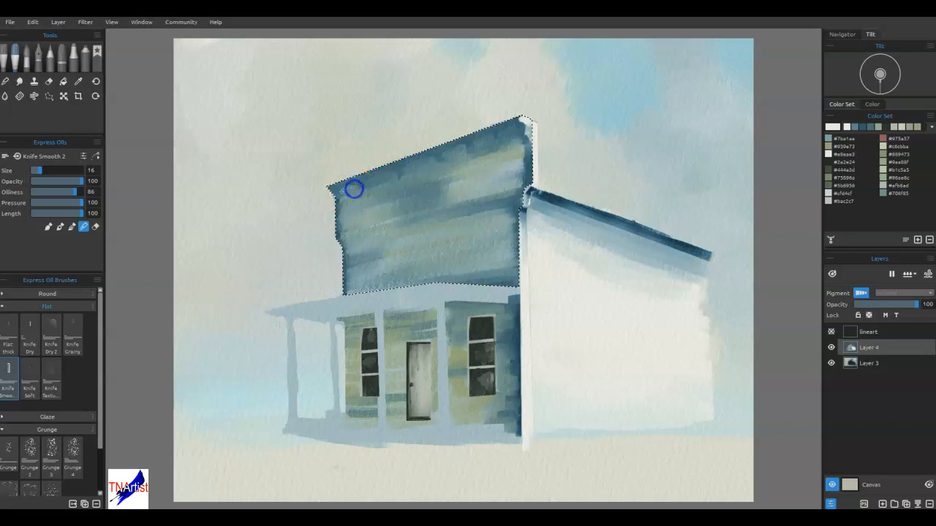
mouse_move(352, 188)
mouse_down()
mouse_move(489, 194)
mouse_move(571, 257)
mouse_move(649, 237)
mouse_move(432, 242)
mouse_move(409, 165)
mouse_move(479, 191)
mouse_move(507, 235)
mouse_move(468, 188)
mouse_move(489, 223)
mouse_up()
Step: Blend short strokes along the lower end of the facade's sloping top band with the brush at size 12
mouse_move(433, 155)
mouse_down()
mouse_move(406, 169)
mouse_move(444, 151)
mouse_move(413, 162)
mouse_up()
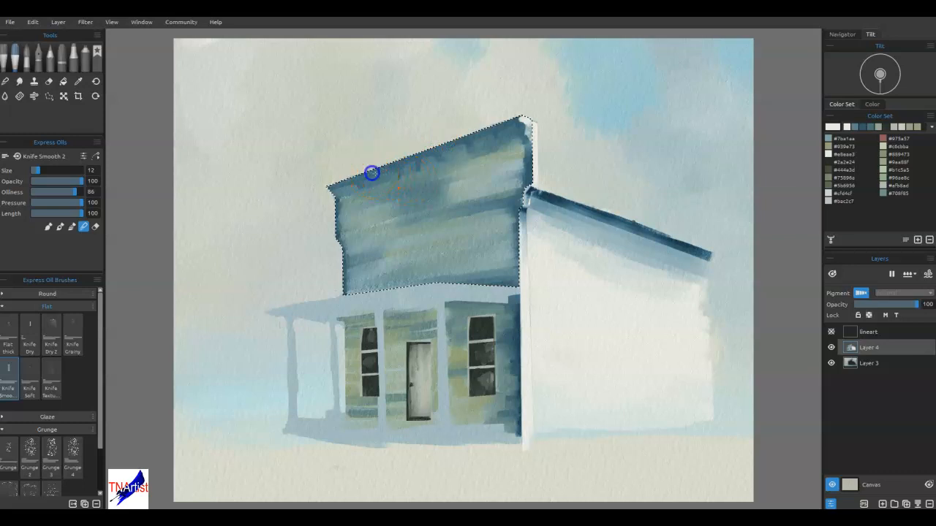
mouse_move(372, 176)
mouse_down()
mouse_move(463, 142)
mouse_move(482, 174)
mouse_move(338, 187)
mouse_up()
mouse_move(405, 165)
mouse_down()
mouse_move(399, 196)
mouse_move(380, 205)
mouse_move(335, 187)
mouse_move(382, 169)
mouse_move(336, 188)
mouse_up()
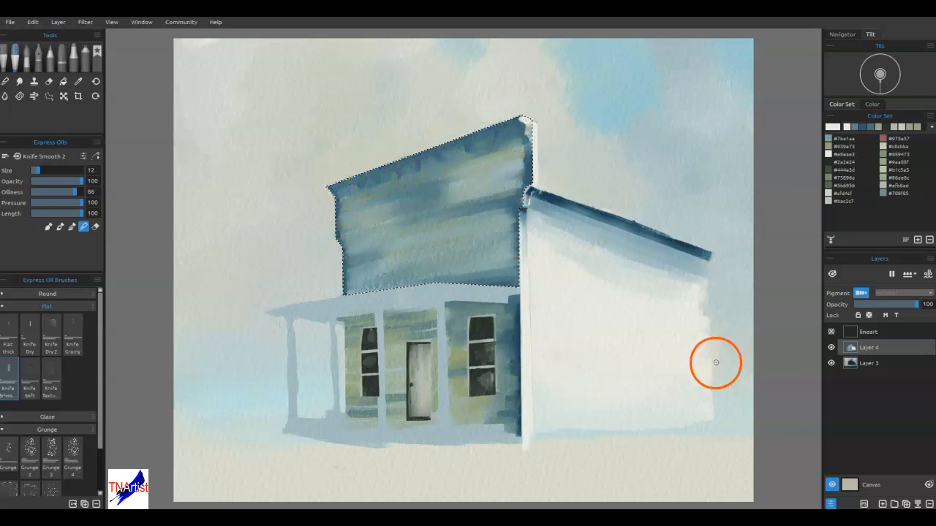
Step: Deselect the facade and blend the corner where it meets the side roof's dark edge
mouse_move(523, 194)
mouse_down()
mouse_move(535, 193)
mouse_move(573, 241)
mouse_up()
key(ctrl+d)
drag(515, 196, 516, 197)
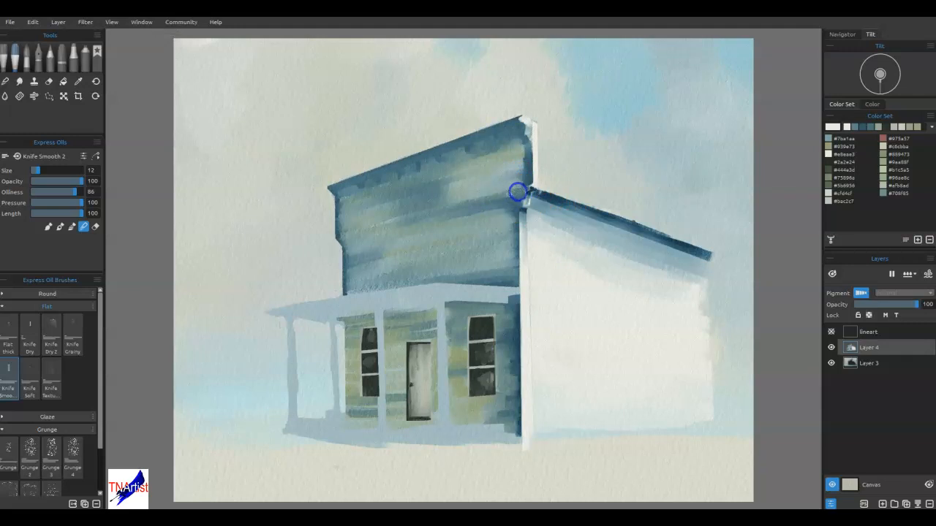
mouse_move(514, 192)
mouse_down()
mouse_move(535, 187)
mouse_move(524, 207)
mouse_up()
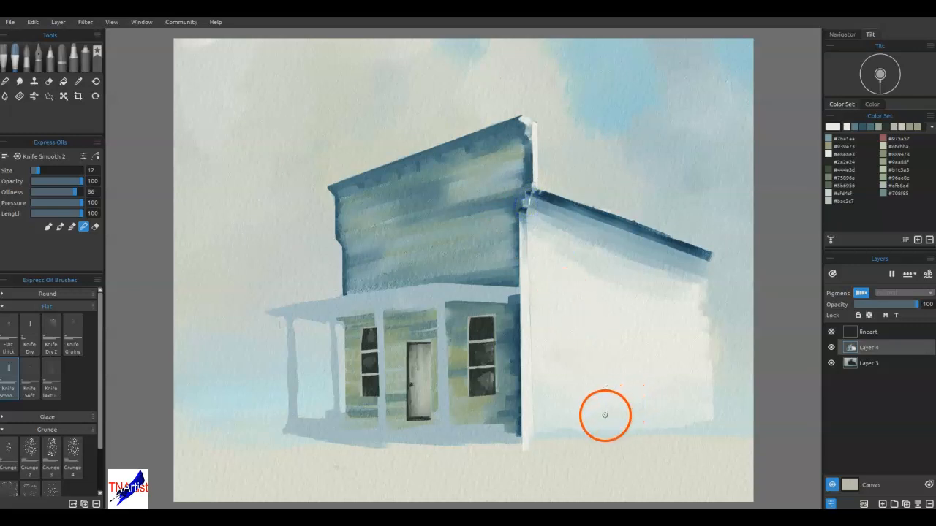
Step: Sample the side wall's white and paint a thin white edge along the porch roof's short side
key(alt)
alt+click(535, 338)
drag(446, 286, 462, 287)
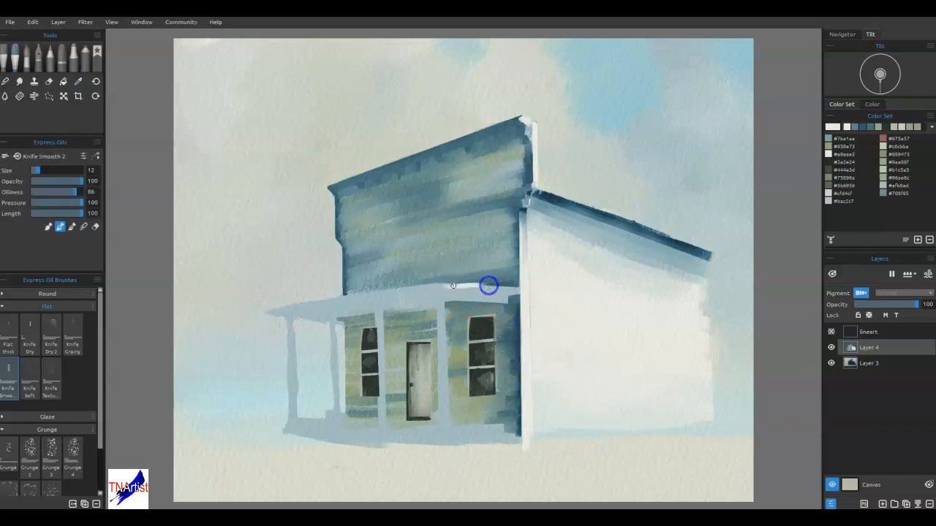
key(ctrl+z)
mouse_move(439, 283)
mouse_down()
mouse_move(515, 291)
mouse_move(479, 283)
mouse_up()
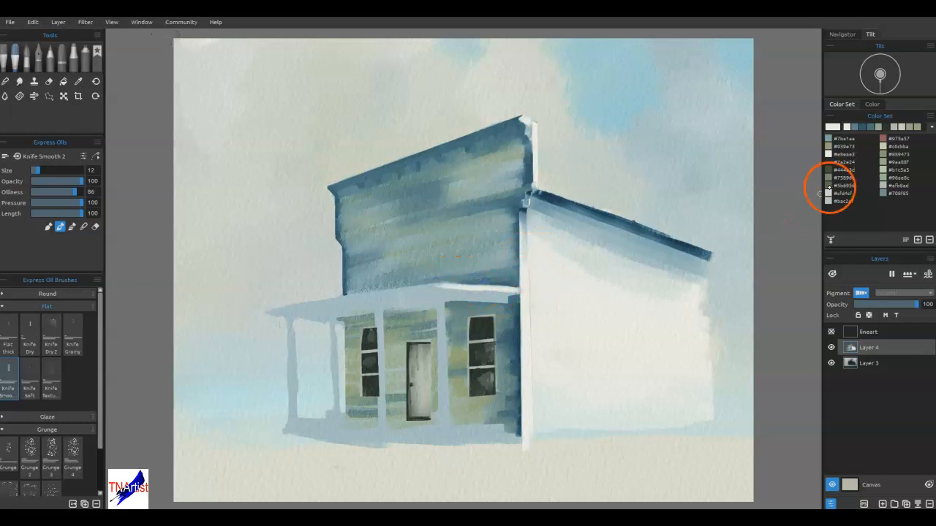
Step: Set the paint color to pale yellow #eae9c5 and highlight the porch roof's short side and the front corner post
click(835, 127)
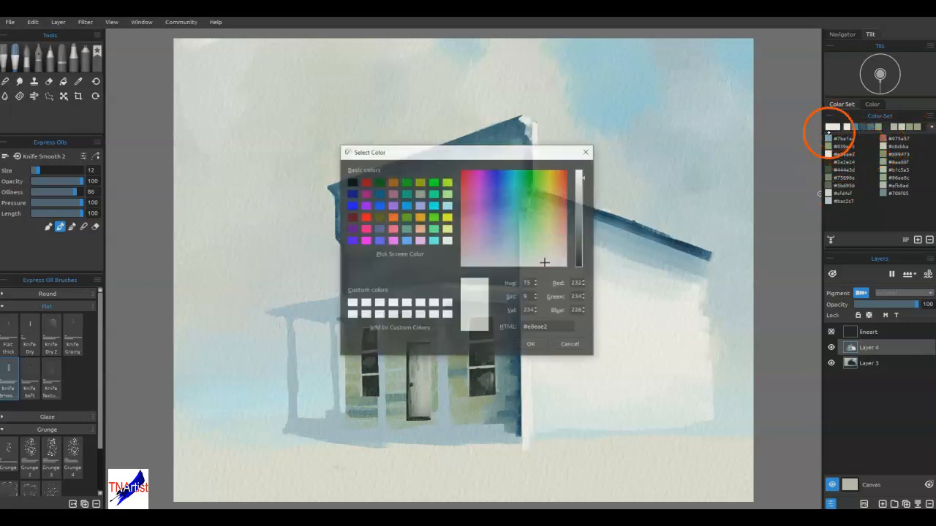
click(550, 257)
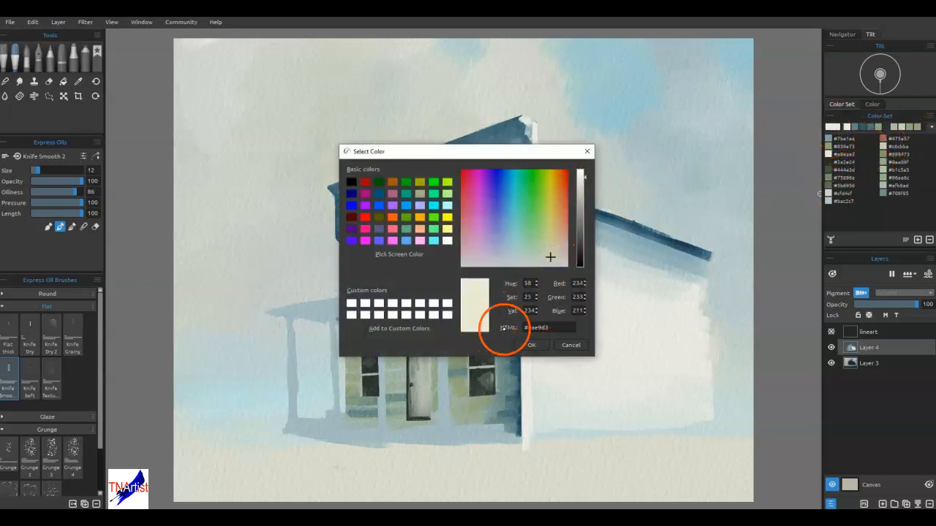
click(531, 345)
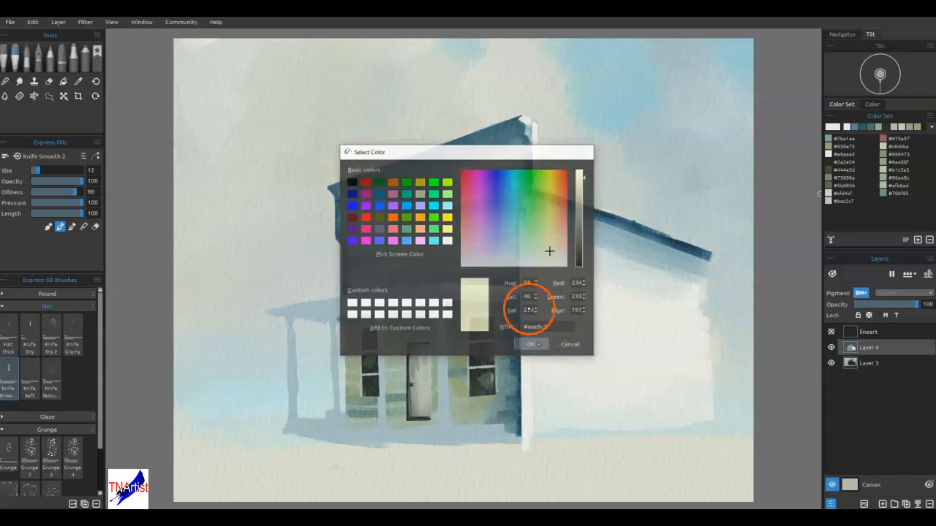
mouse_move(493, 291)
mouse_down()
mouse_move(481, 286)
mouse_move(454, 310)
mouse_move(464, 302)
mouse_move(451, 298)
mouse_move(510, 297)
mouse_up()
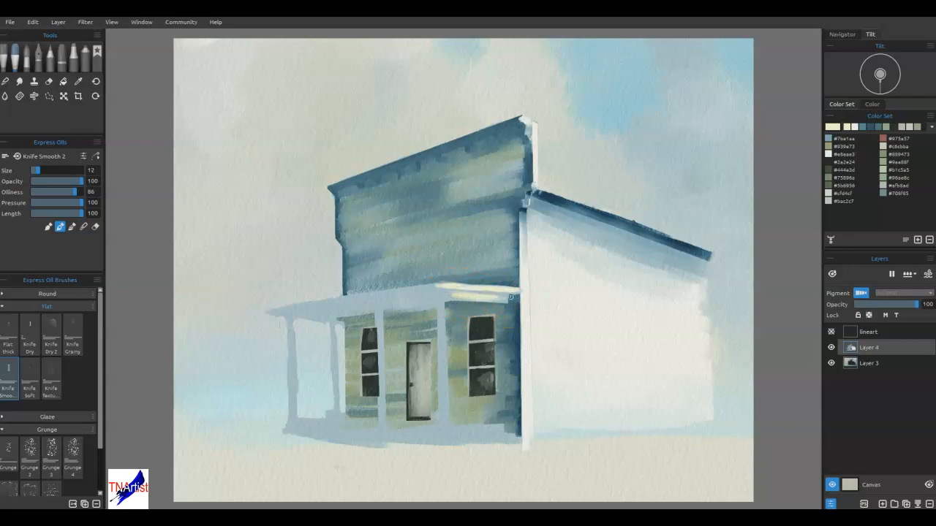
drag(450, 347, 442, 305)
drag(443, 340, 447, 427)
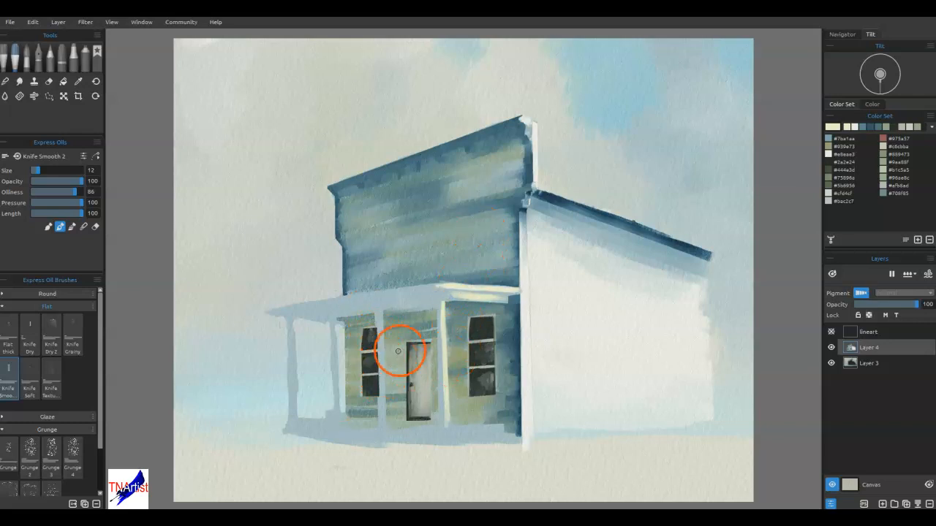
Step: Sample the dark window color and paint the three porch posts farthest from the side wall
alt+click(481, 332)
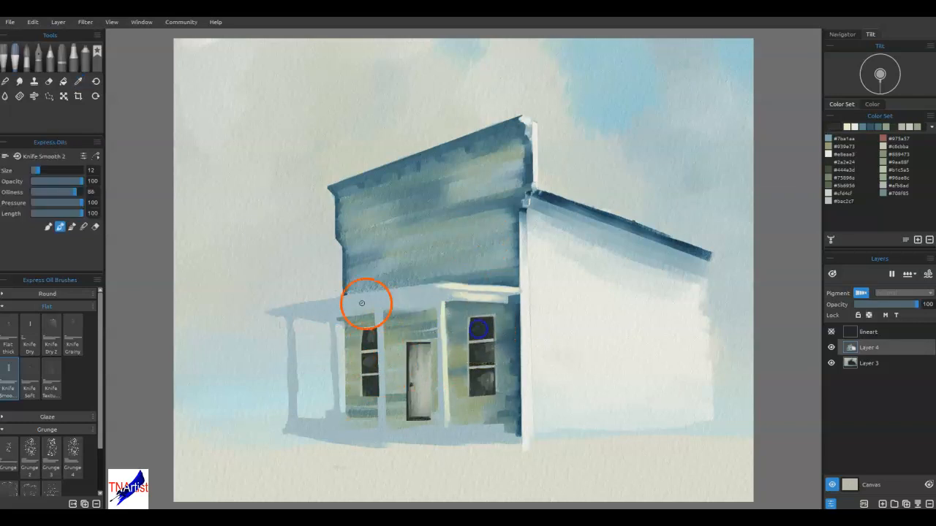
mouse_move(335, 356)
mouse_down()
mouse_move(336, 388)
mouse_move(334, 328)
mouse_move(338, 415)
mouse_move(342, 389)
mouse_up()
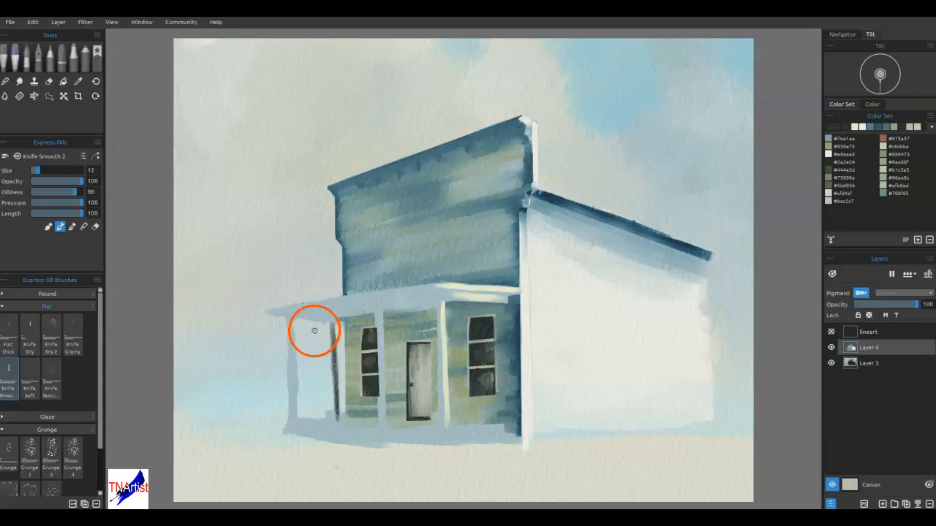
mouse_move(292, 324)
mouse_down()
mouse_move(295, 392)
mouse_move(291, 326)
mouse_move(295, 390)
mouse_move(290, 326)
mouse_move(290, 357)
mouse_up()
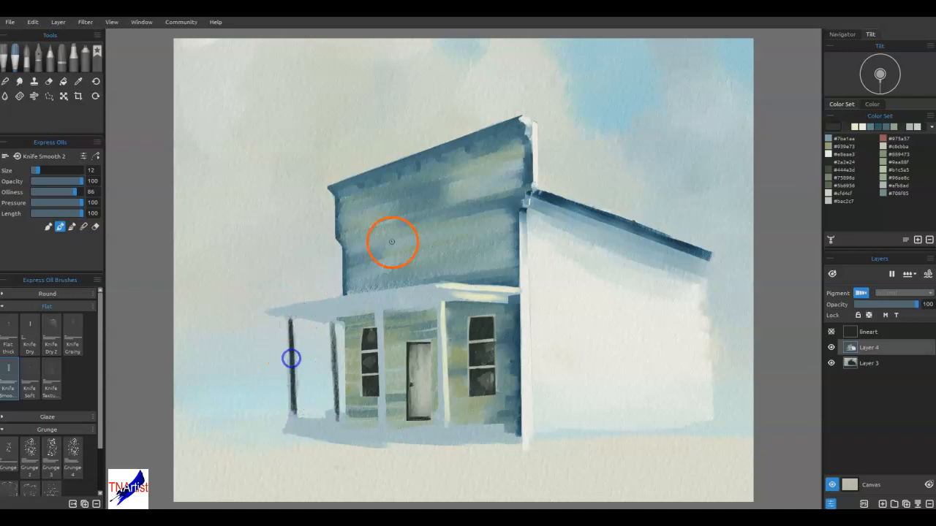
click(410, 384)
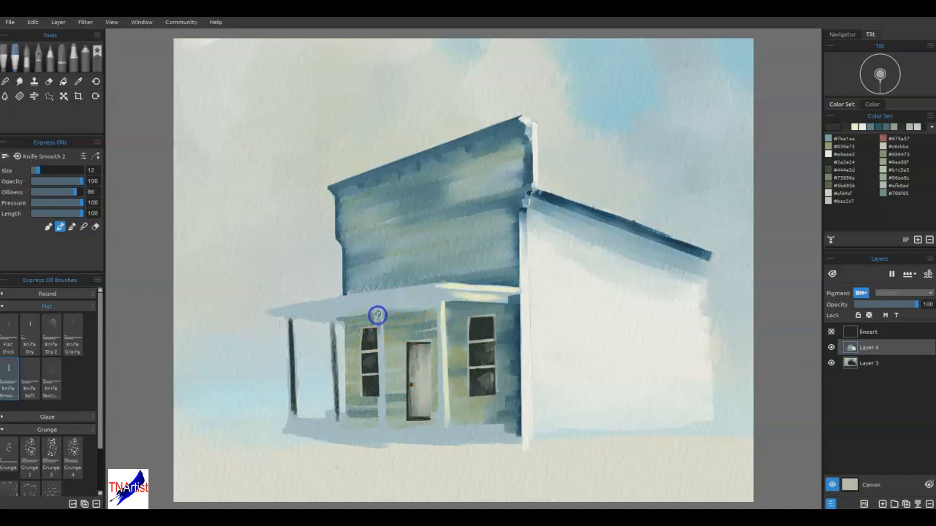
mouse_move(380, 321)
mouse_down()
mouse_move(383, 417)
mouse_move(382, 314)
mouse_up()
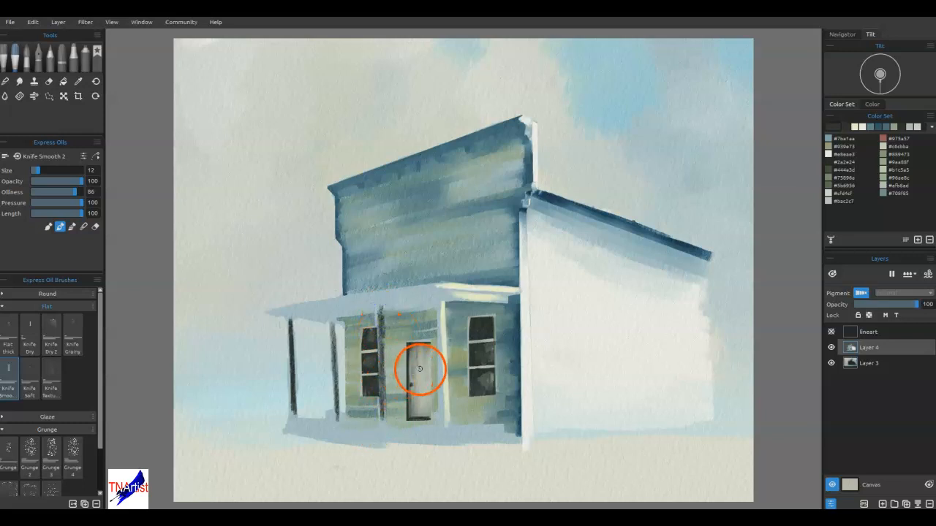
Step: Blend the dark paint on the three porch posts with strokes along their length
key(n)
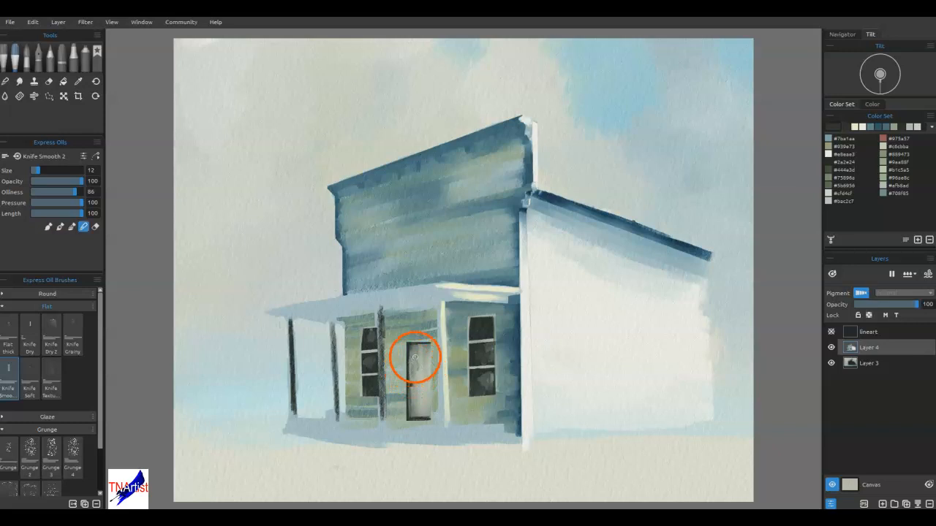
drag(379, 315, 383, 429)
drag(332, 334, 337, 371)
drag(331, 327, 337, 374)
mouse_move(336, 374)
mouse_down()
mouse_move(335, 406)
mouse_move(333, 325)
mouse_move(338, 401)
mouse_up()
drag(291, 327, 296, 414)
mouse_move(291, 324)
mouse_down()
mouse_move(338, 331)
mouse_move(333, 323)
mouse_move(335, 405)
mouse_up()
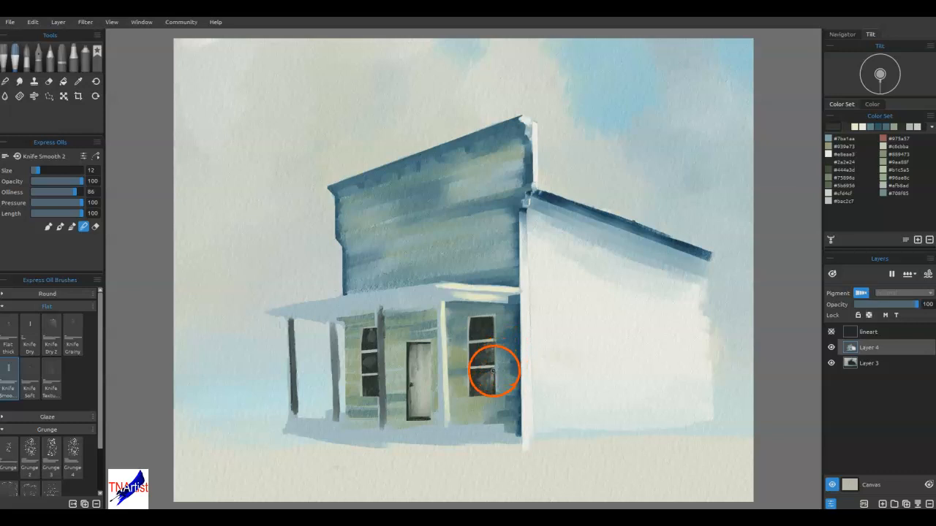
Step: Sample the dark gray of the outer post and refine the other porch posts, adding a gray shadow side to the corner post
alt+click(292, 372)
drag(333, 326, 334, 351)
drag(375, 313, 381, 360)
drag(437, 303, 439, 329)
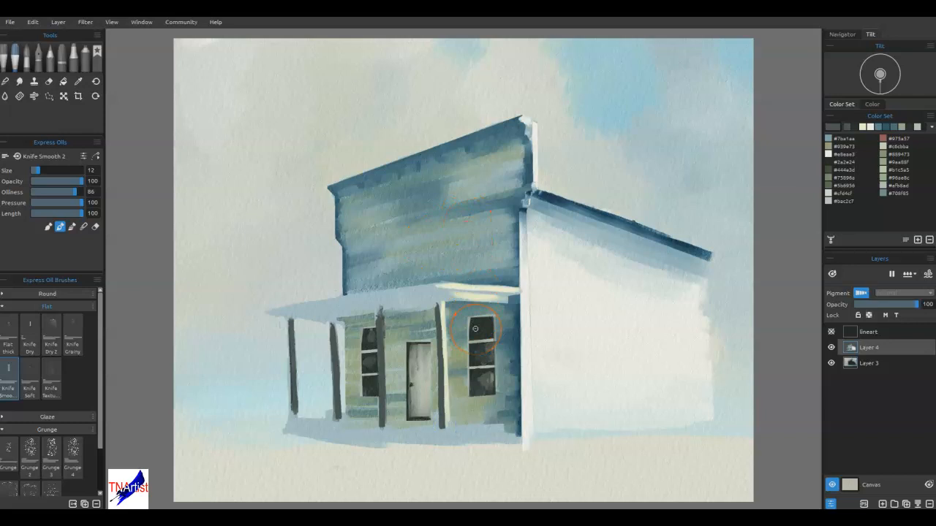
drag(363, 399, 364, 440)
drag(443, 401, 443, 428)
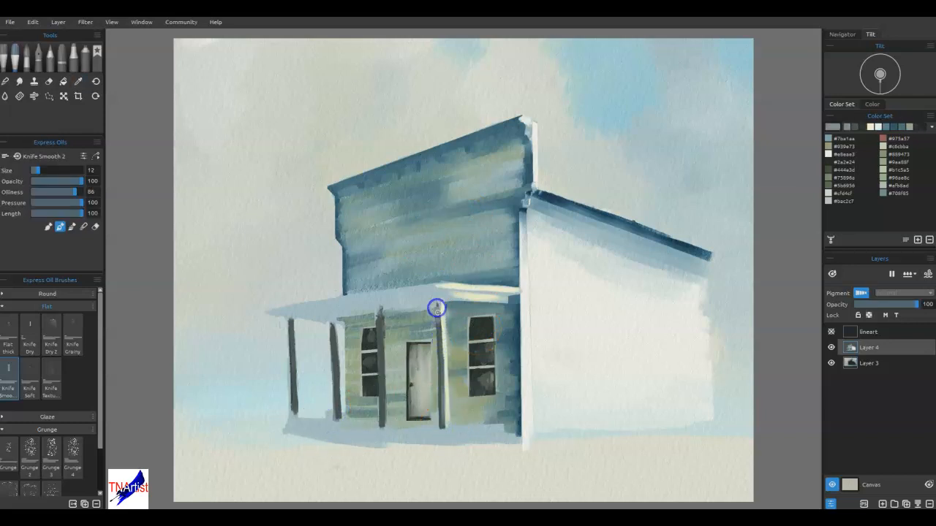
drag(441, 412, 441, 437)
mouse_move(351, 305)
mouse_down()
mouse_move(372, 364)
mouse_move(378, 319)
mouse_up()
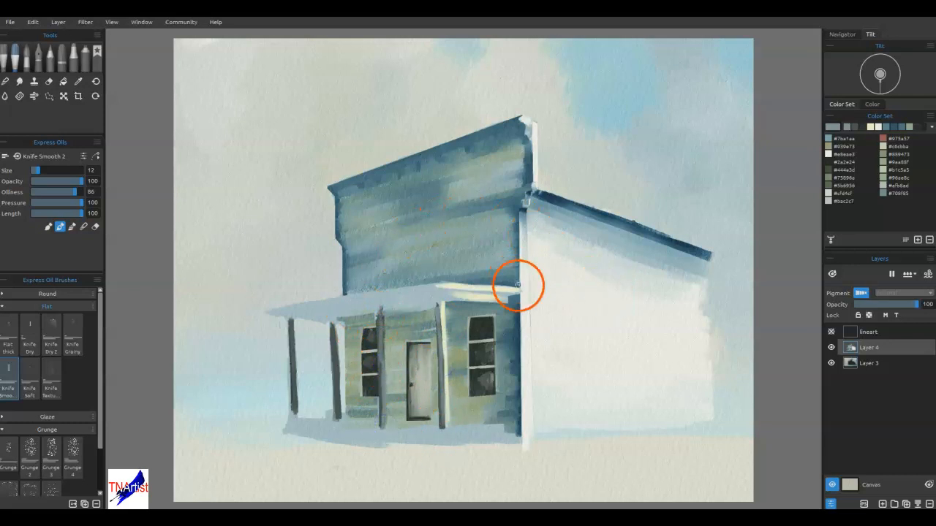
Step: Paint the porch roof's long front band with gray strokes and pale yellow tones sampled from its short side
drag(440, 296, 431, 296)
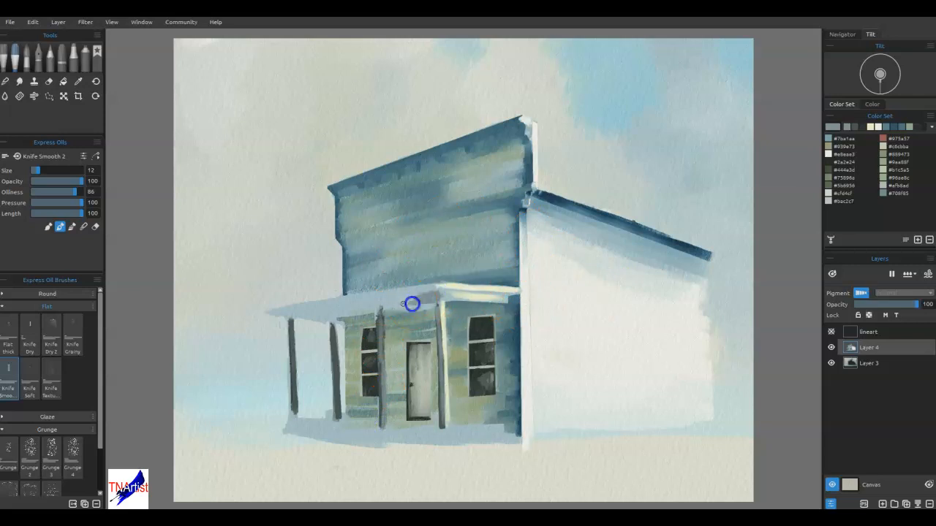
drag(428, 293, 366, 307)
drag(434, 290, 374, 304)
alt+click(471, 296)
mouse_move(435, 296)
mouse_down()
mouse_move(393, 303)
mouse_move(421, 300)
mouse_move(425, 271)
mouse_move(416, 291)
mouse_move(384, 305)
mouse_move(432, 299)
mouse_move(403, 310)
mouse_move(419, 303)
mouse_move(326, 198)
mouse_move(348, 282)
mouse_move(337, 322)
mouse_move(326, 301)
mouse_move(298, 315)
mouse_move(350, 307)
mouse_up()
alt+click(417, 303)
drag(333, 309, 381, 303)
mouse_move(316, 311)
mouse_down()
mouse_move(433, 294)
mouse_move(316, 315)
mouse_up()
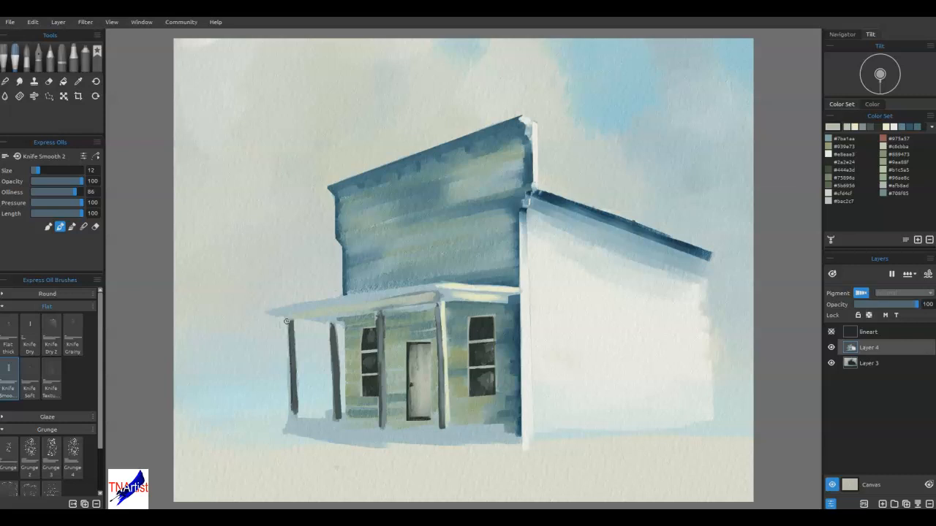
Step: Sample the dark window color and outline the porch roof's short side and long top edge with the brush at size 8
alt+click(364, 341)
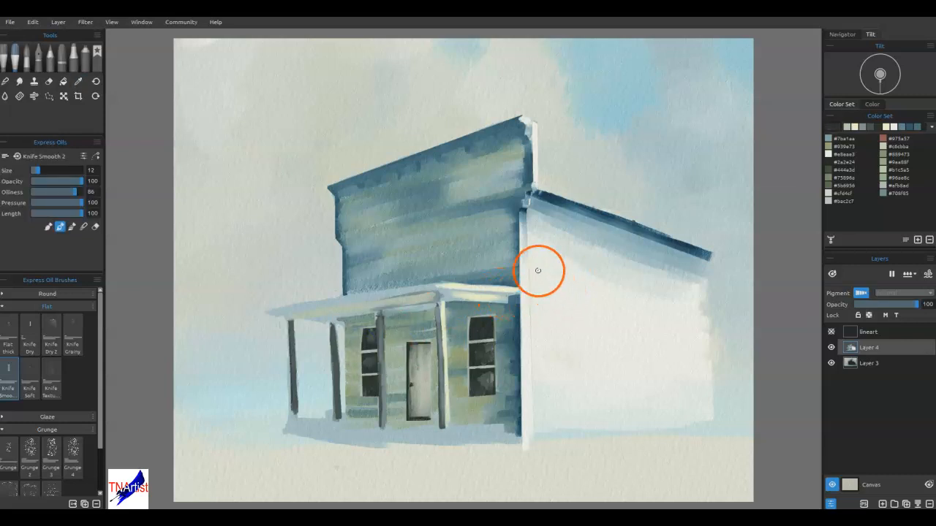
key(bracketleft)
key(bracketleft)
key(bracketleft)
key(bracketleft)
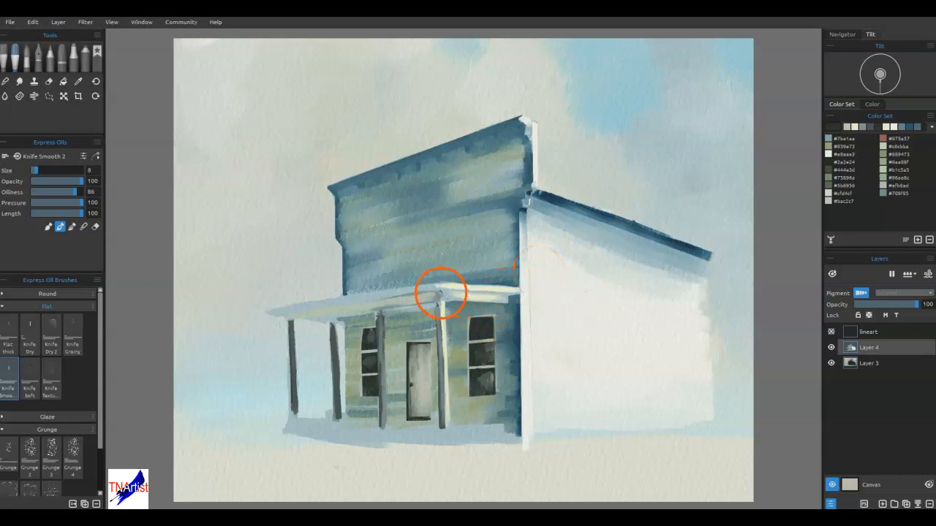
mouse_move(448, 294)
mouse_down()
mouse_move(503, 295)
mouse_move(448, 295)
mouse_move(463, 293)
mouse_move(411, 275)
mouse_move(360, 296)
mouse_move(432, 286)
mouse_up()
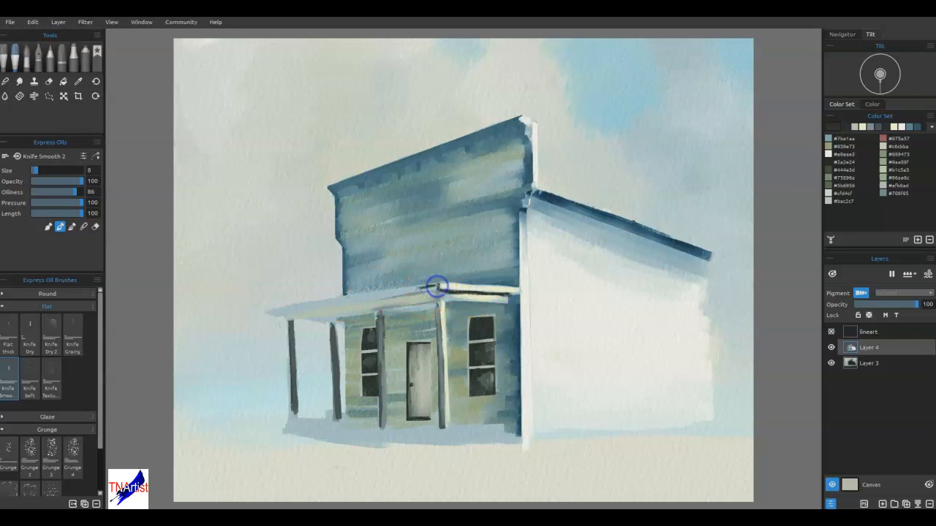
mouse_move(373, 292)
mouse_down()
mouse_move(265, 311)
mouse_move(441, 285)
mouse_up()
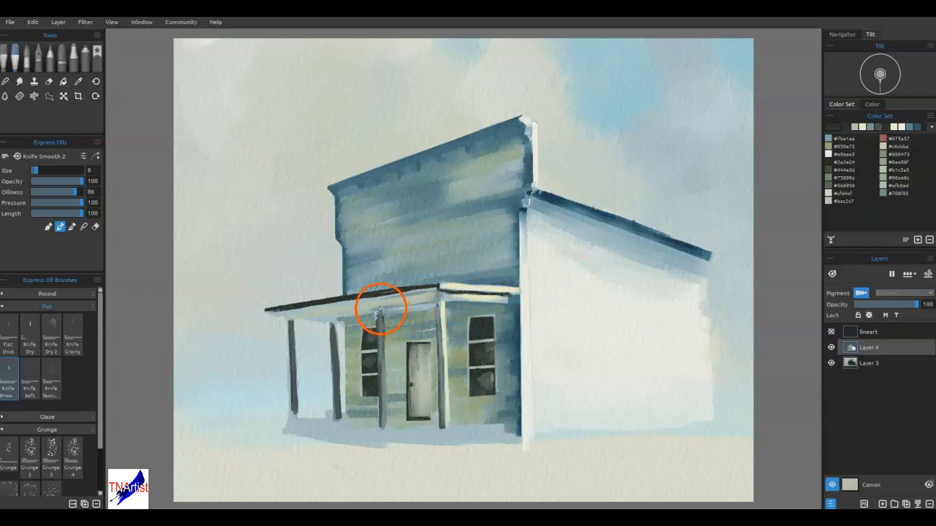
Step: Show the lineart layer and paint dark shadows beneath the porch roof between the posts
drag(382, 314, 381, 311)
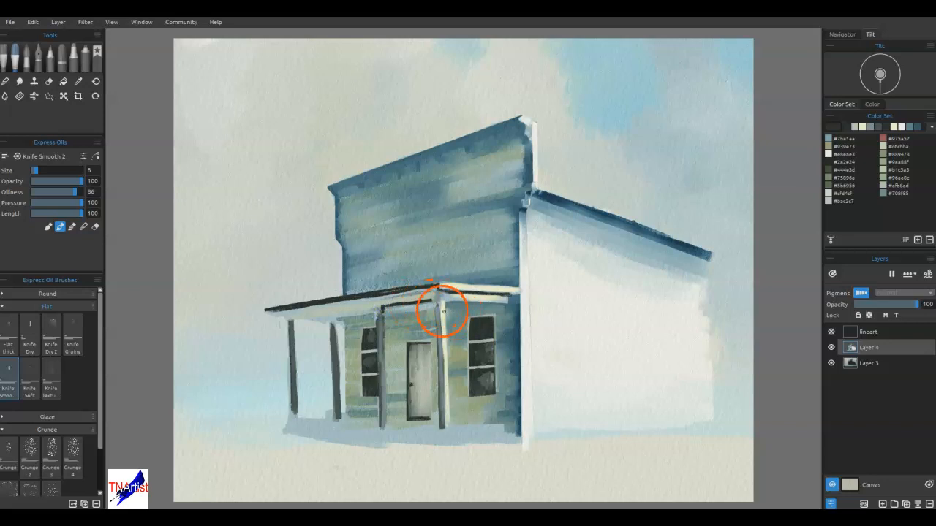
click(830, 331)
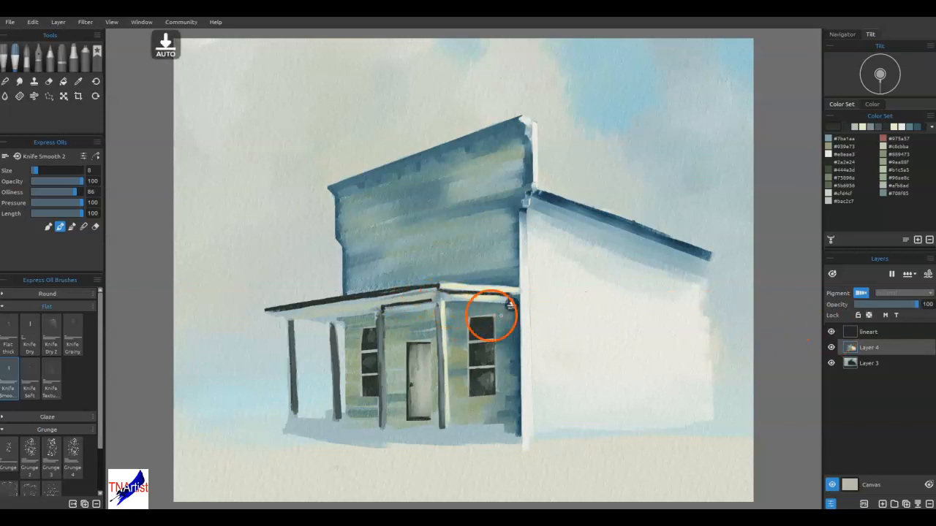
drag(447, 294, 469, 301)
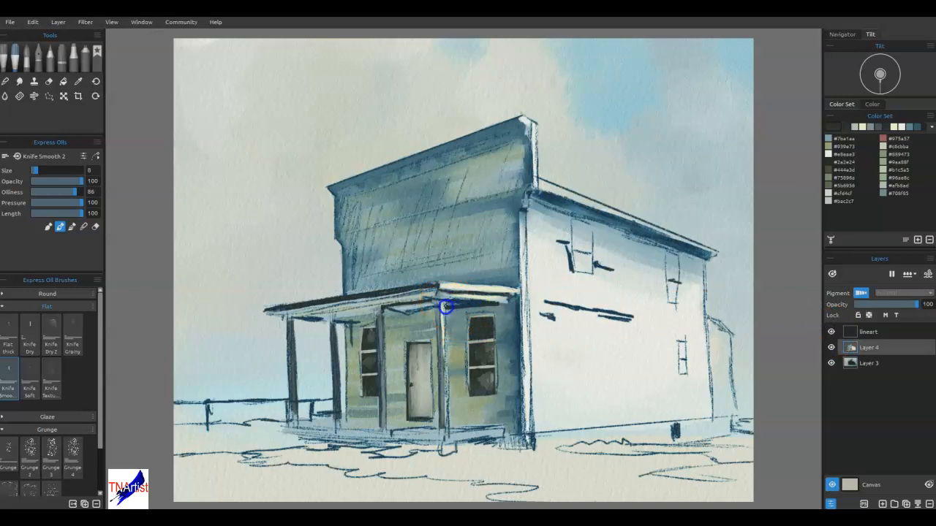
drag(450, 305, 433, 304)
mouse_move(329, 320)
mouse_down()
mouse_move(378, 321)
mouse_move(338, 321)
mouse_move(364, 321)
mouse_move(368, 310)
mouse_move(323, 315)
mouse_move(364, 310)
mouse_move(336, 315)
mouse_up()
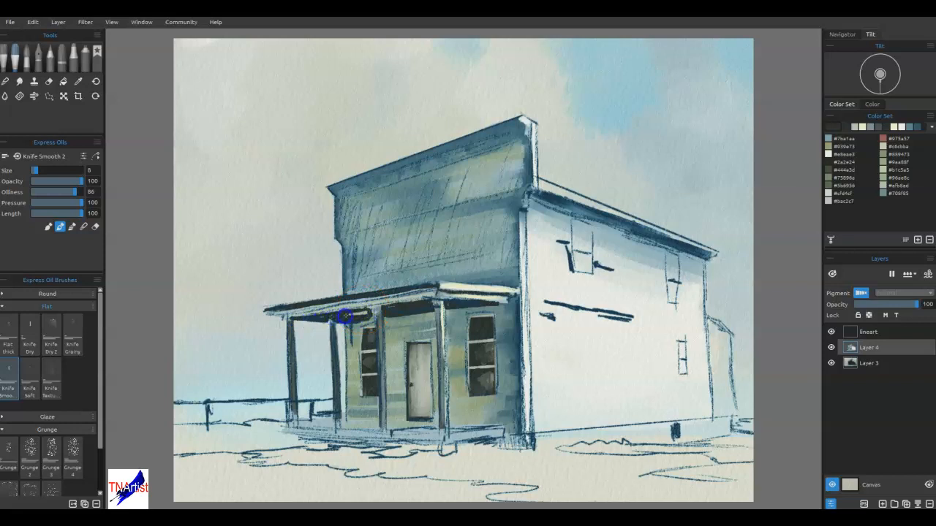
Step: Hide the lineart layer and finish the dark shadow beneath the porch roof, cleaning up the roof's long front edge
mouse_move(367, 313)
mouse_down()
mouse_move(398, 303)
mouse_move(372, 313)
mouse_up()
click(831, 331)
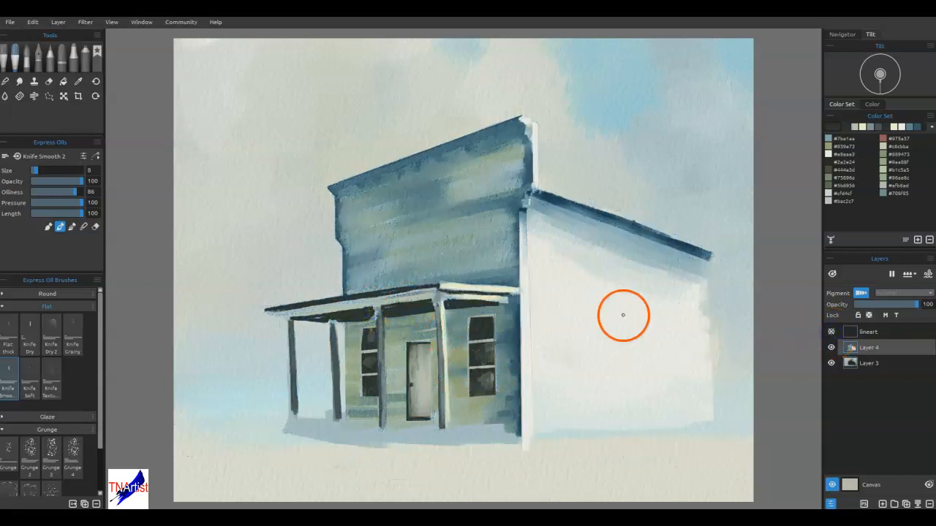
mouse_move(318, 320)
mouse_down()
mouse_move(363, 312)
mouse_move(360, 294)
mouse_move(456, 290)
mouse_move(375, 316)
mouse_up()
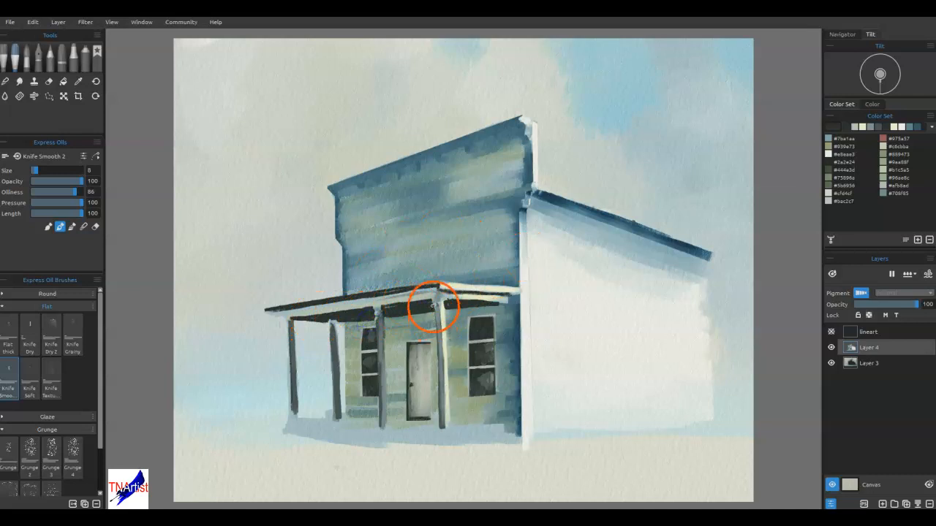
drag(443, 278, 366, 298)
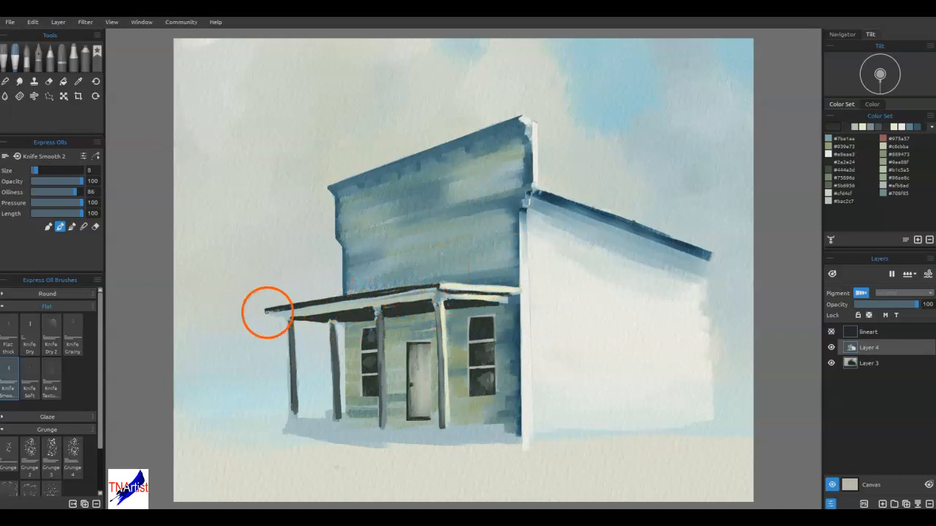
mouse_move(269, 314)
mouse_down()
mouse_move(393, 304)
mouse_move(400, 301)
mouse_move(283, 317)
mouse_move(460, 278)
mouse_move(532, 350)
mouse_up()
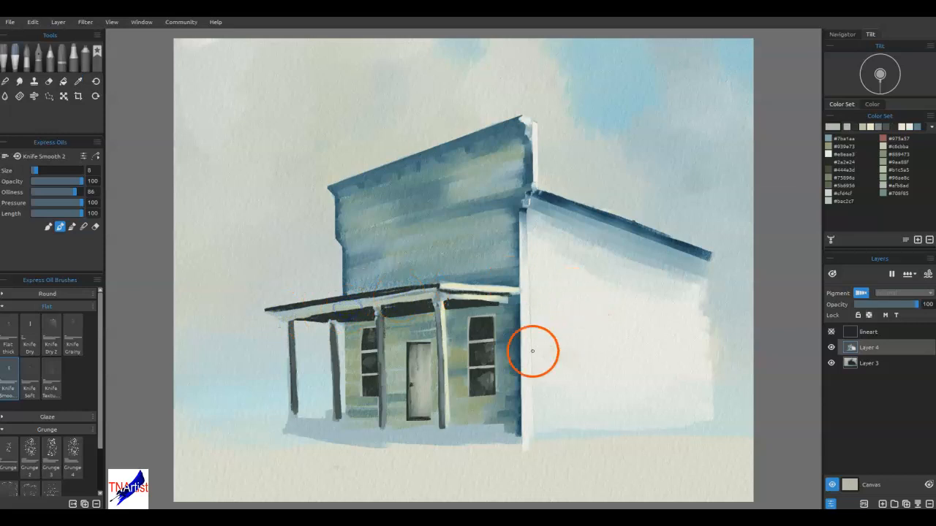
Step: Show the lineart layer and paint the short side of the porch floor with pale yellow sampled from the porch roof
click(551, 409)
click(831, 331)
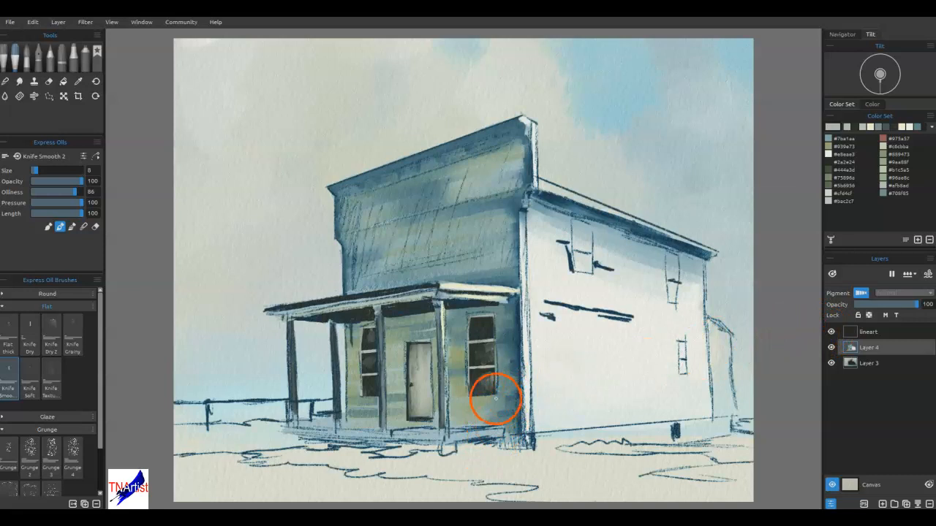
alt+click(486, 288)
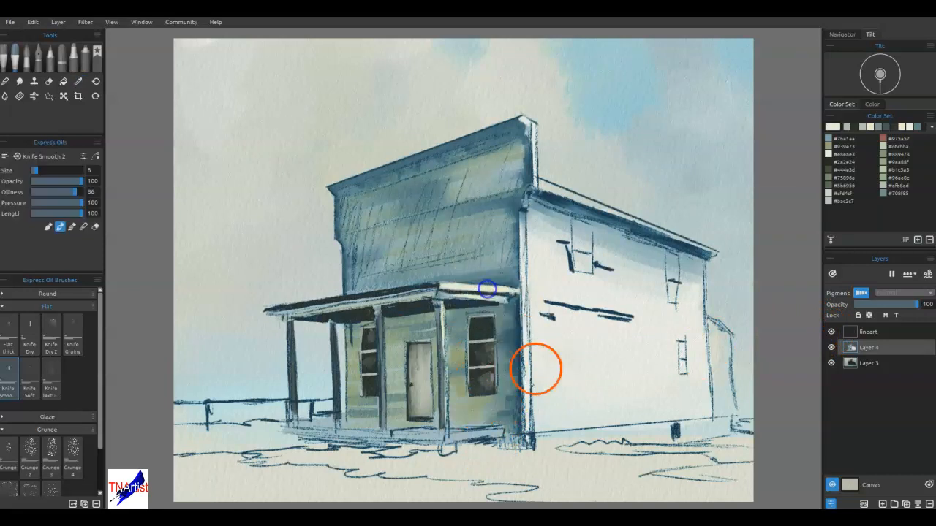
drag(452, 439, 465, 436)
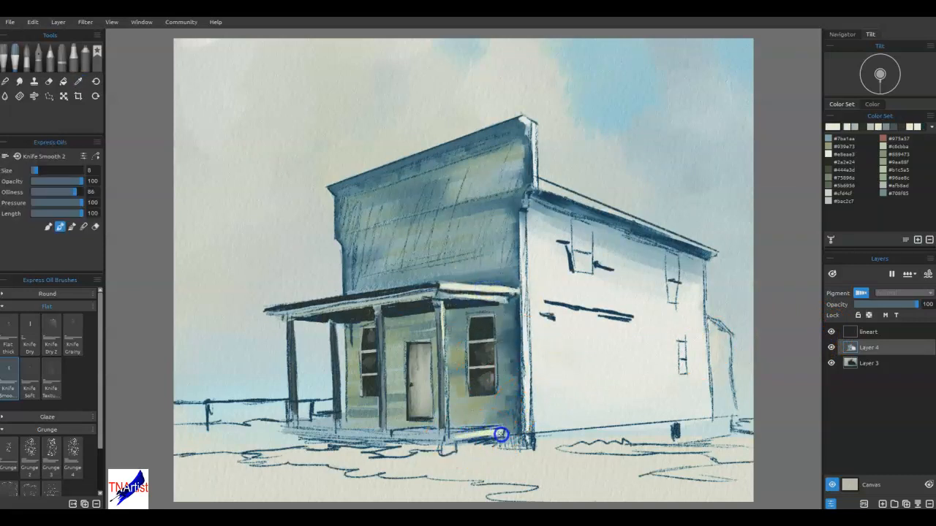
mouse_move(448, 442)
mouse_down()
mouse_move(393, 438)
mouse_move(492, 426)
mouse_move(460, 457)
mouse_up()
Step: Paint the long front edge of the porch floor in dark blue tones sampled from the shaded porch and its post
key(i)
drag(434, 315, 378, 303)
key(b)
mouse_move(442, 437)
mouse_down()
mouse_move(390, 436)
mouse_move(438, 441)
mouse_move(296, 432)
mouse_move(374, 442)
mouse_up()
alt+click(336, 373)
mouse_move(298, 434)
mouse_down()
mouse_move(283, 430)
mouse_move(399, 436)
mouse_up()
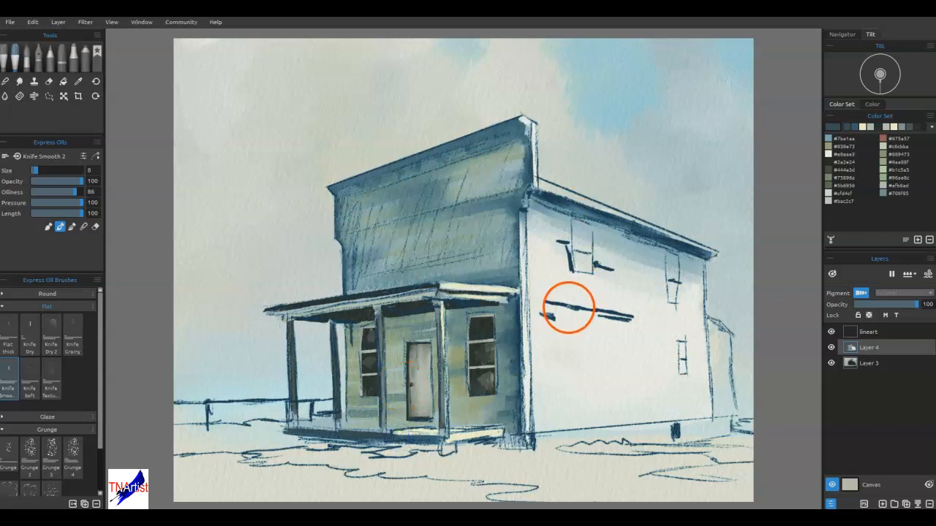
Step: Paint a dark shadow line on the porch floor along the facade's base, then hide the lineart layer and soften the strokes
mouse_move(302, 424)
mouse_down()
mouse_move(473, 418)
mouse_move(448, 429)
mouse_move(491, 426)
mouse_move(469, 428)
mouse_up()
alt+click(335, 402)
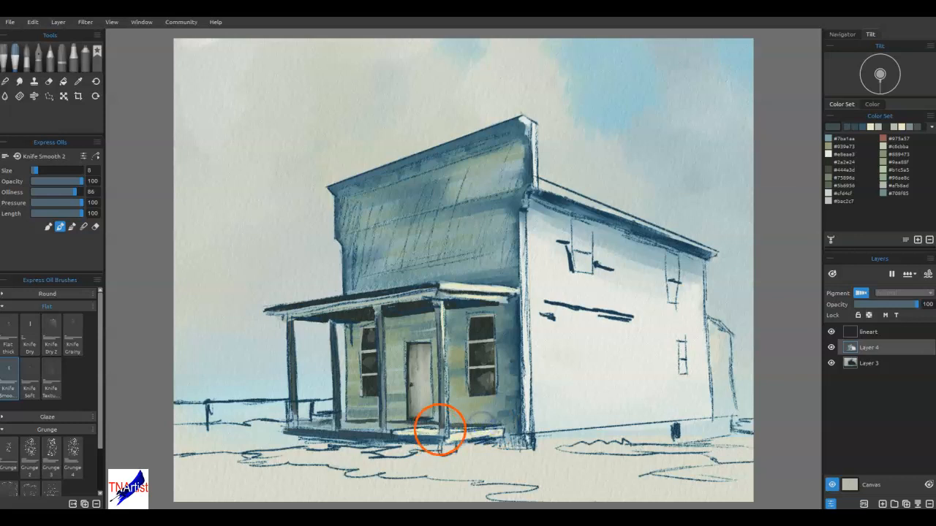
click(831, 331)
key(b)
drag(439, 428, 419, 428)
drag(417, 428, 480, 426)
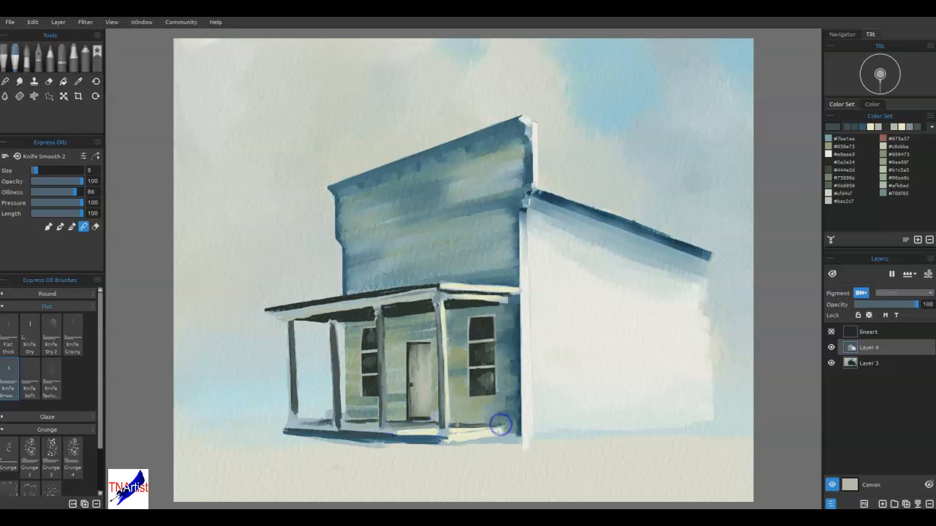
Step: Touch up the top of the second porch post and the porch floor between the outer posts
mouse_move(375, 422)
mouse_down()
mouse_move(337, 425)
mouse_move(335, 319)
mouse_up()
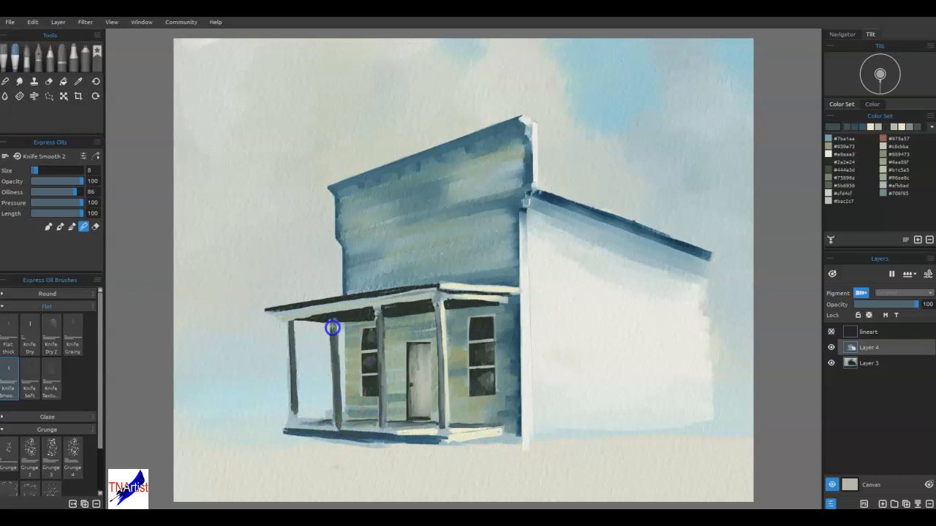
drag(341, 318, 326, 321)
mouse_move(333, 425)
mouse_down()
mouse_move(297, 409)
mouse_move(296, 424)
mouse_move(293, 387)
mouse_move(297, 429)
mouse_up()
Step: Outline the facade's slanted top edge with a thin dark line and sample the white of its corner trim for touch-ups
key(alt)
alt+click(716, 33)
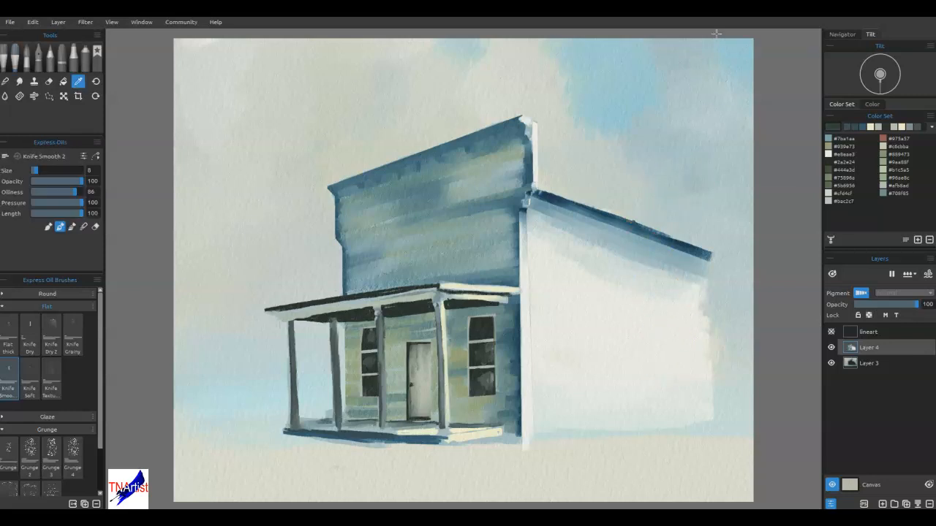
drag(518, 119, 451, 141)
mouse_move(396, 157)
mouse_down()
mouse_move(328, 183)
mouse_move(441, 148)
mouse_up()
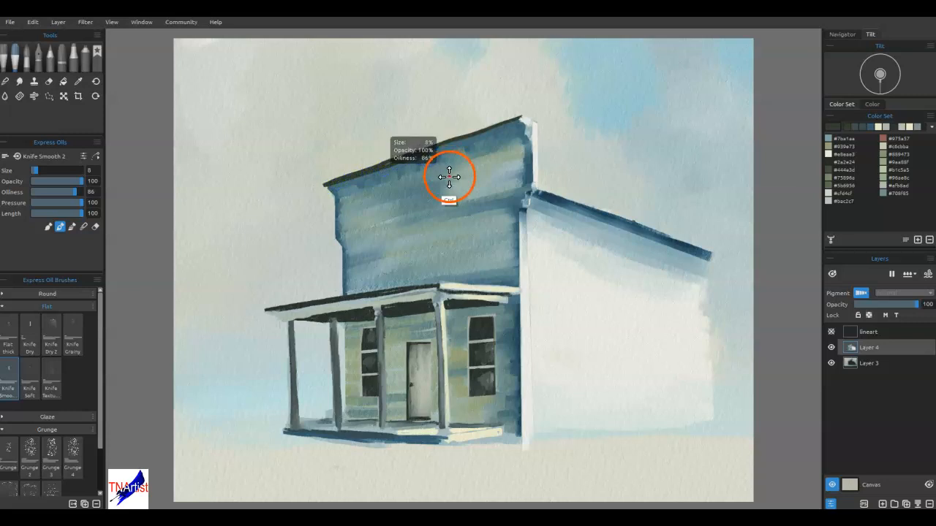
key(ctrl+z)
drag(330, 186, 326, 187)
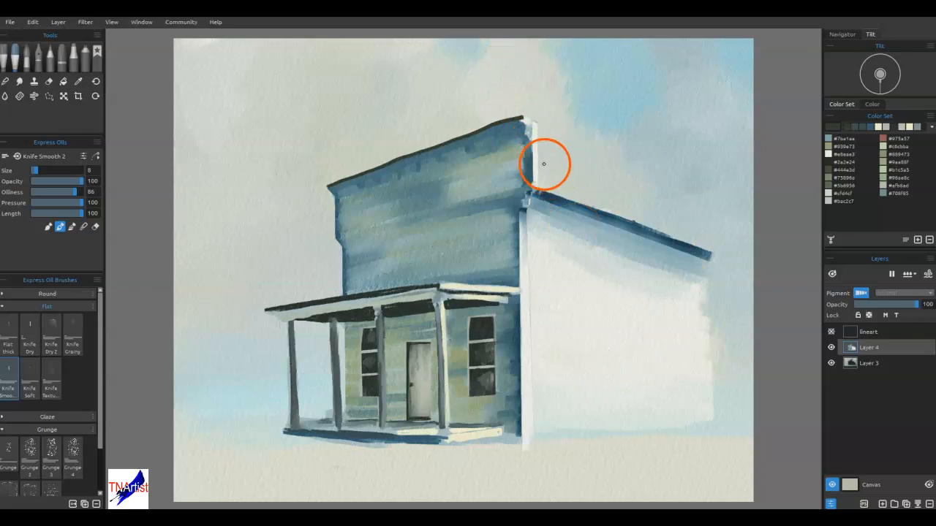
alt+click(534, 127)
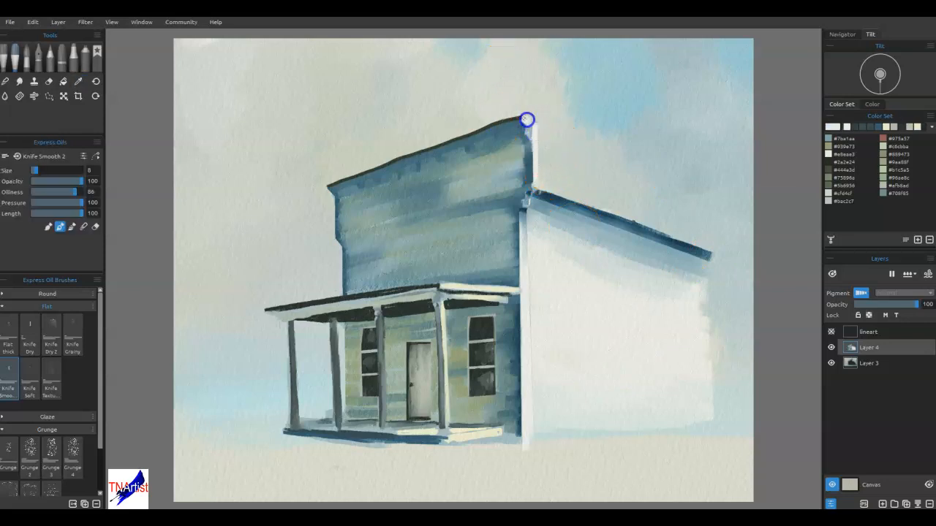
Step: Sample the dark outline color and draw straight dark lines along the side roof's edge from the facade to the far corner
alt+click(512, 120)
drag(539, 188, 548, 189)
drag(624, 212, 679, 234)
key(ctrl+z)
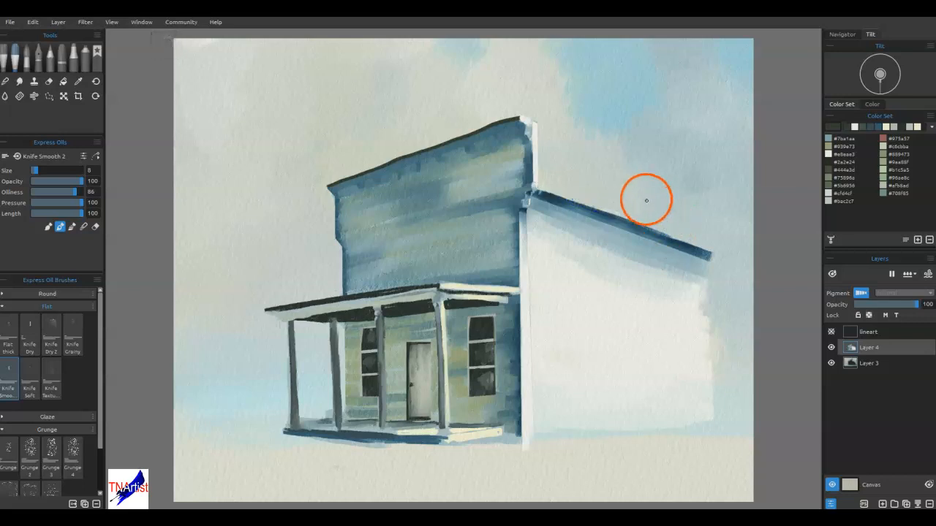
click(710, 252)
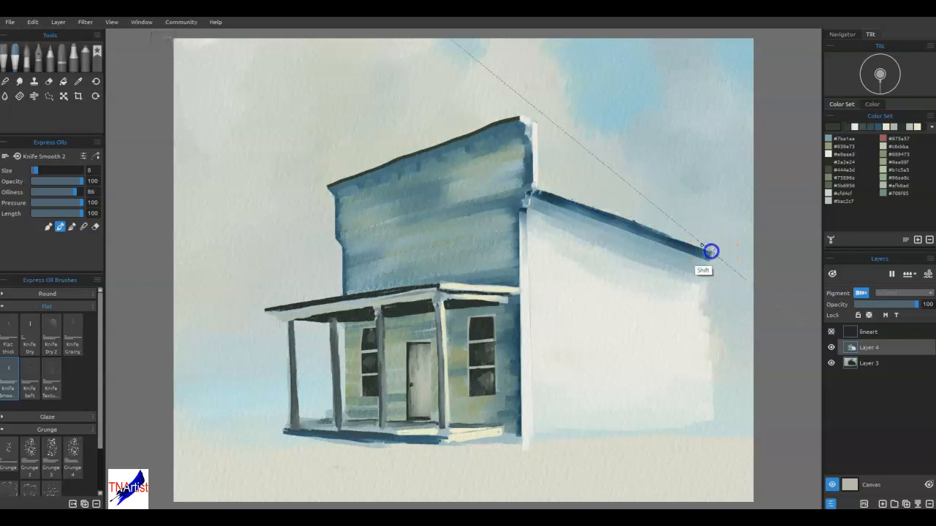
shift+click(541, 189)
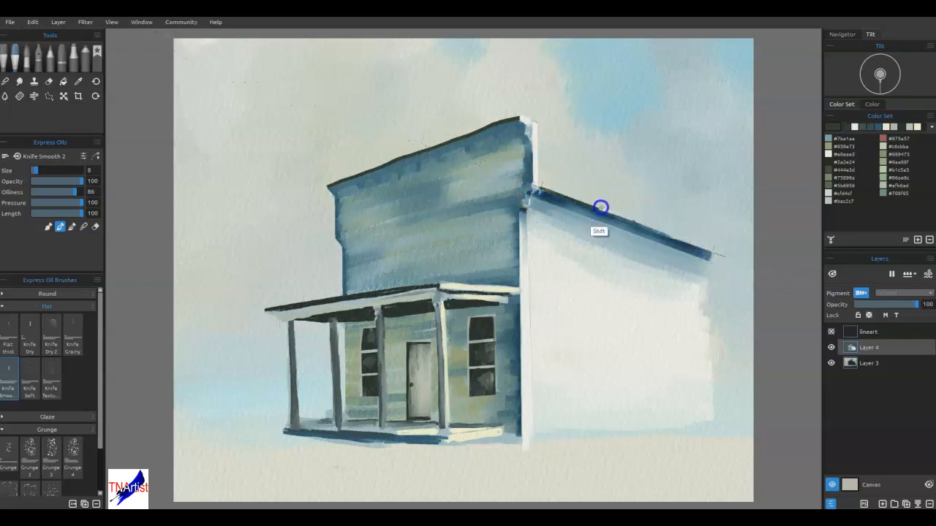
shift+click(682, 234)
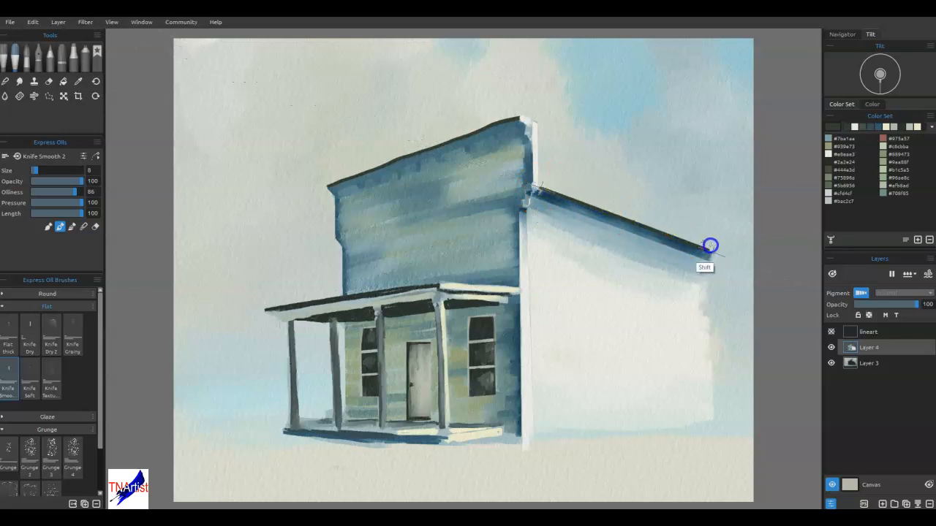
shift+click(666, 231)
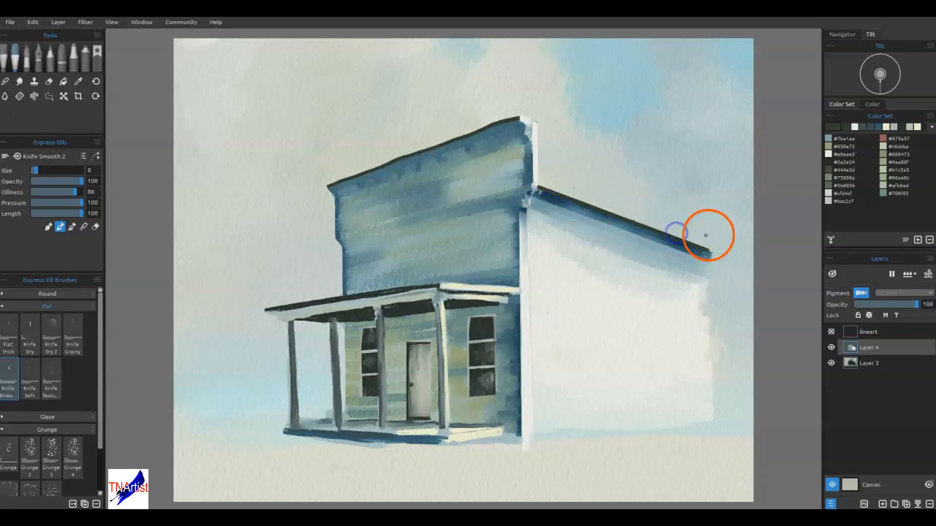
drag(715, 251, 705, 250)
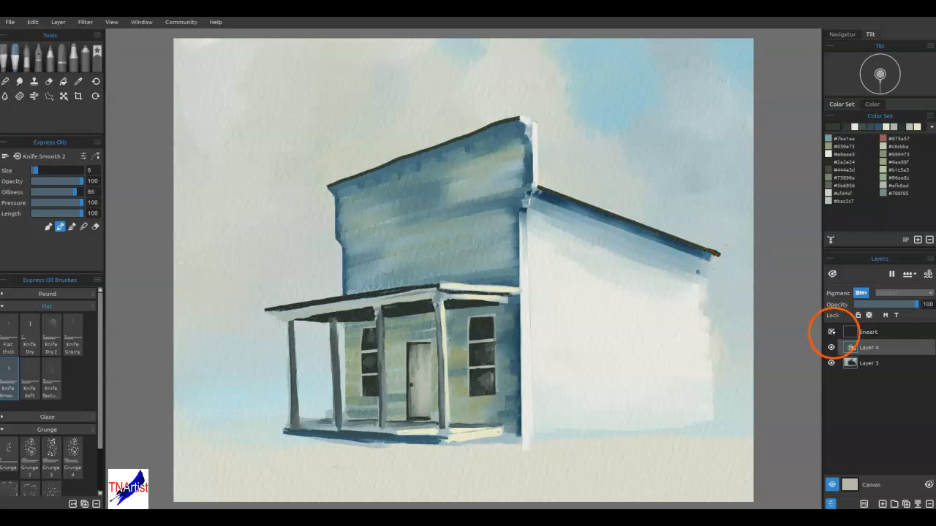
Step: Show the lineart layer, fill the side roof strip with dark paint and add a pale yellow trim line along it
click(831, 331)
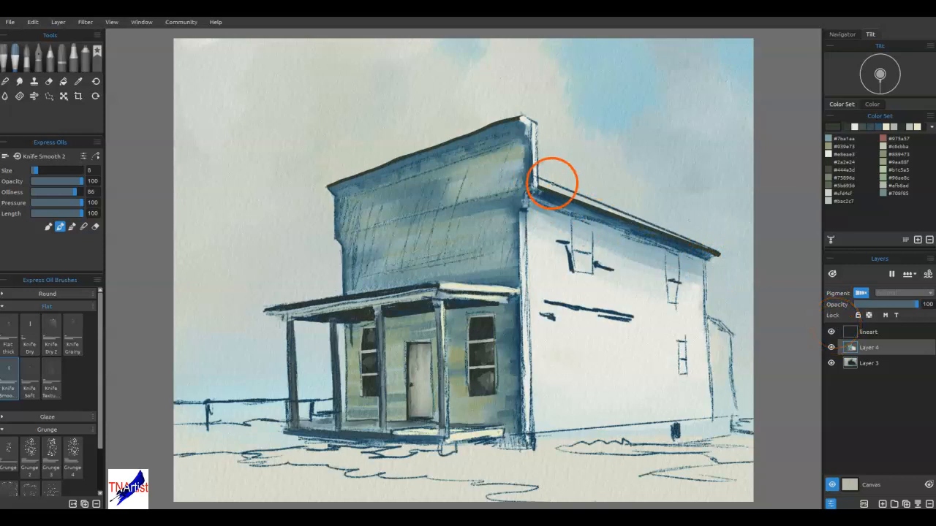
drag(546, 182, 559, 187)
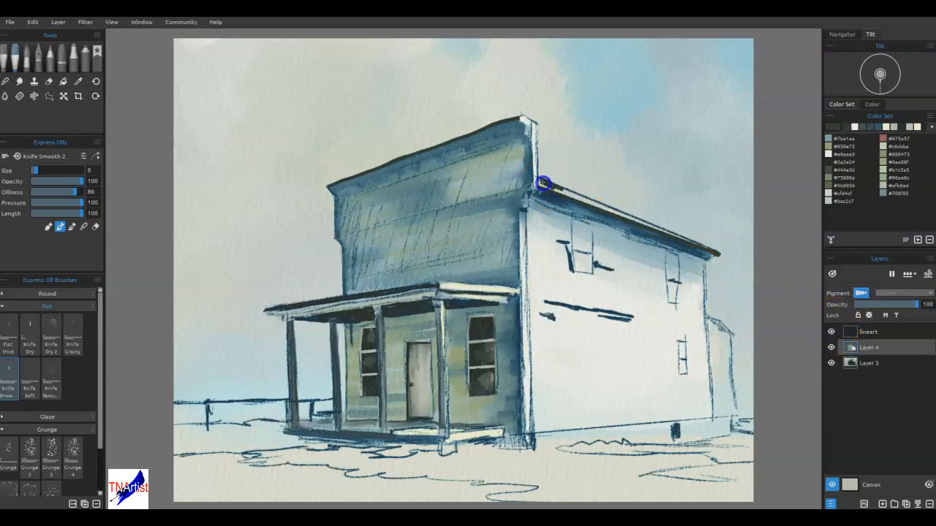
drag(540, 179, 638, 217)
drag(597, 205, 696, 243)
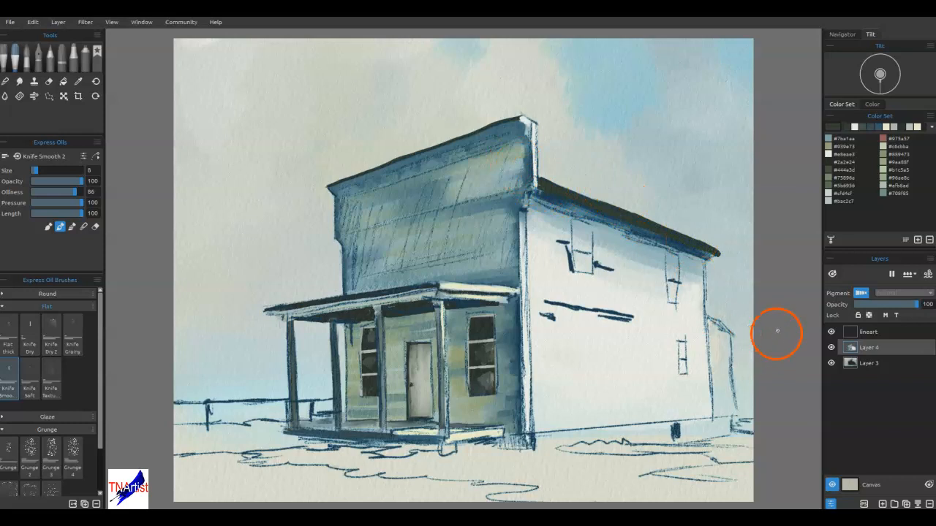
alt+click(455, 286)
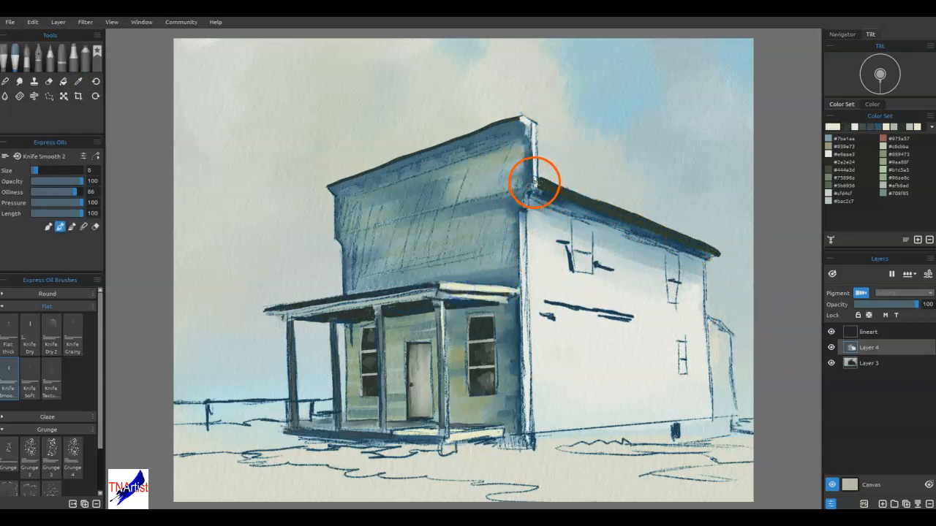
mouse_move(537, 184)
mouse_down()
mouse_move(747, 261)
mouse_move(680, 244)
mouse_move(538, 177)
mouse_up()
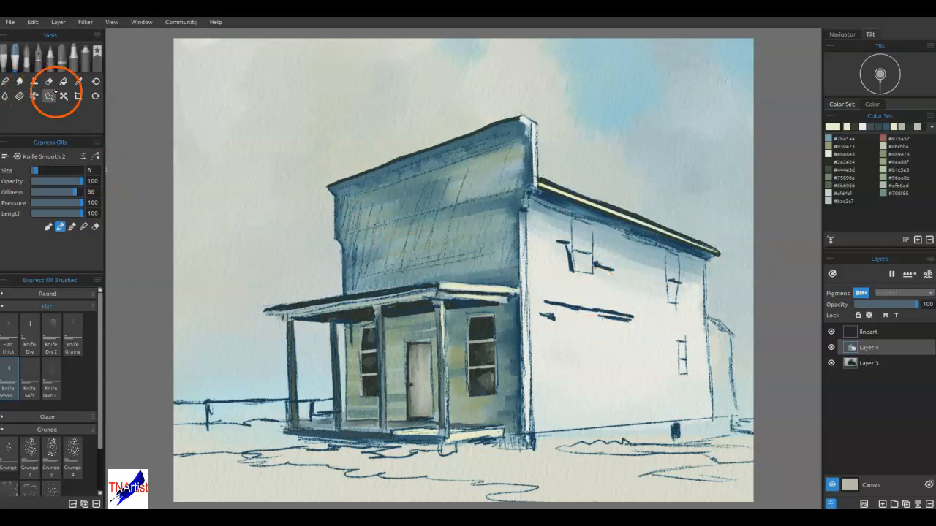
Step: Select the two upper windows on the side wall with rectangular selections in add mode
click(48, 96)
click(6, 156)
click(17, 172)
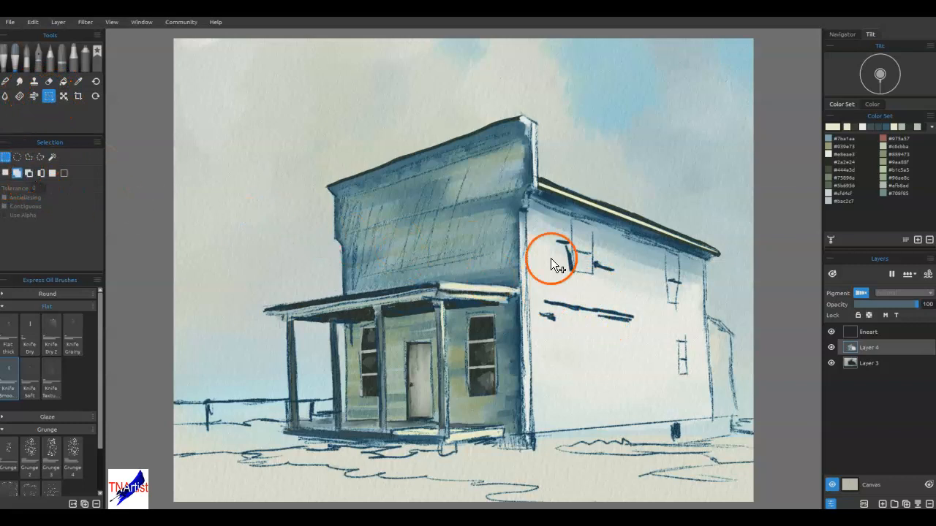
mouse_move(554, 212)
mouse_down()
mouse_move(591, 228)
mouse_move(579, 240)
mouse_move(610, 285)
mouse_move(593, 272)
mouse_up()
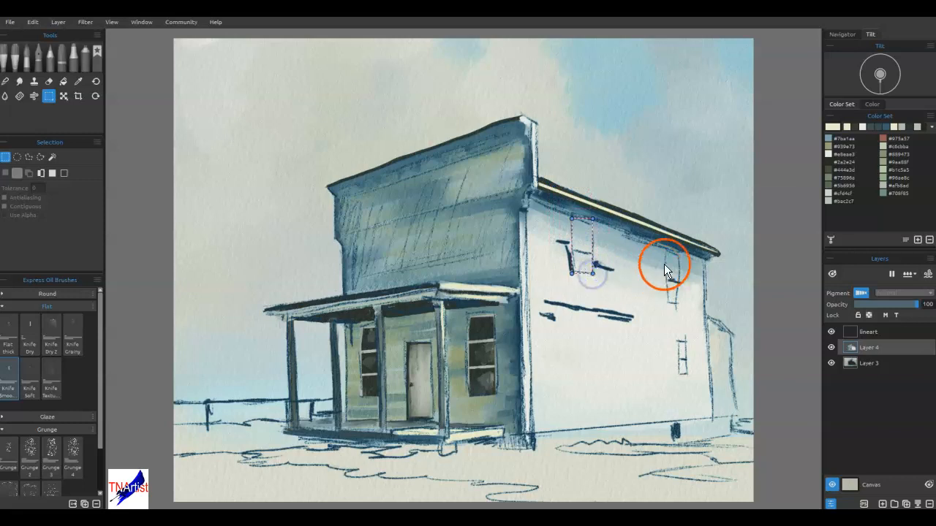
shift+click(670, 286)
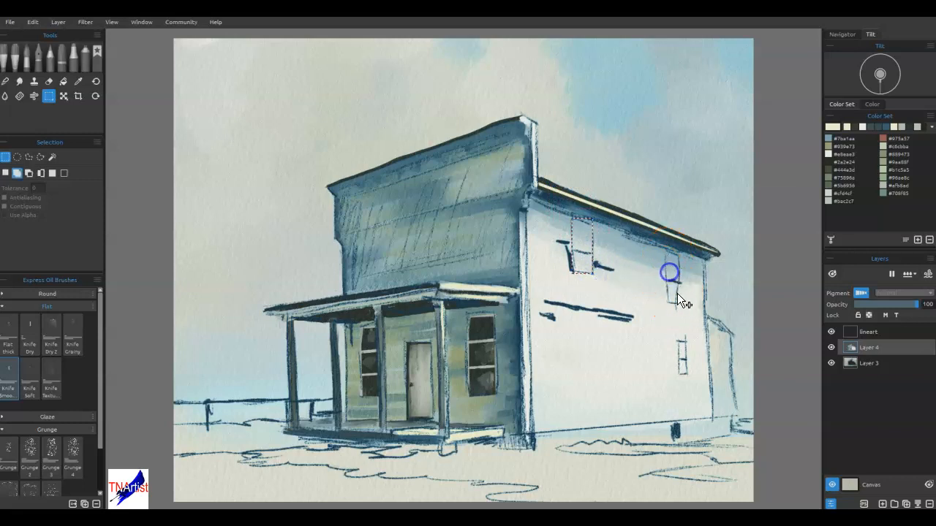
drag(675, 283, 677, 259)
drag(692, 306, 679, 304)
Step: Subtract polygonal areas from the window selections so their upper and lower edges slant with the wall's perspective
click(29, 156)
click(28, 172)
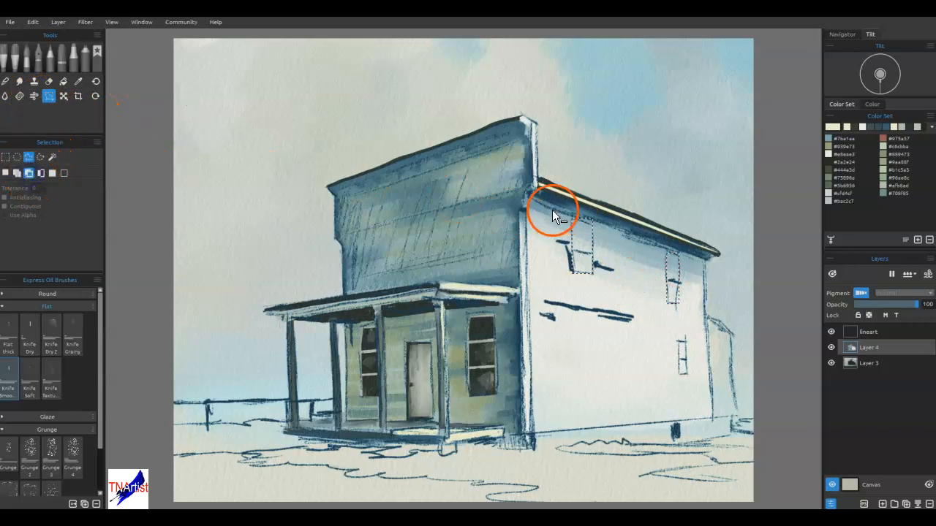
drag(554, 210, 718, 269)
click(550, 212)
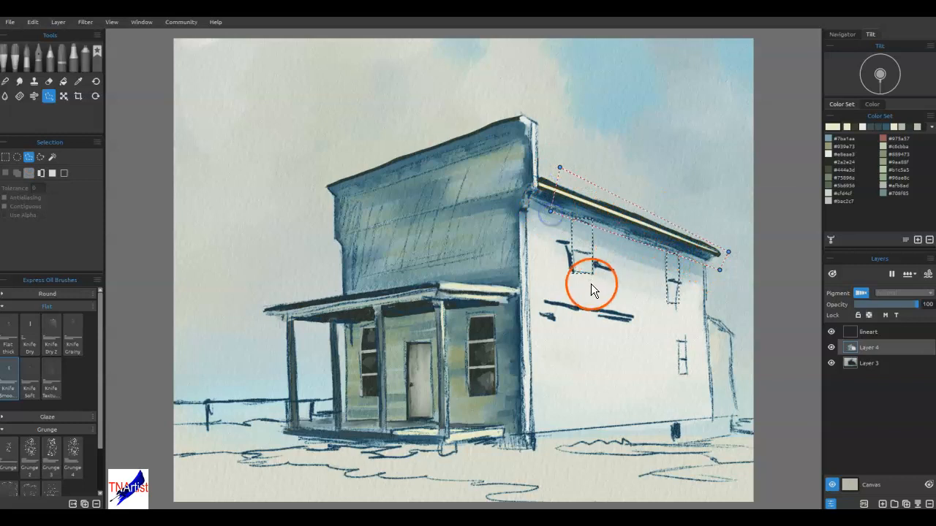
click(710, 315)
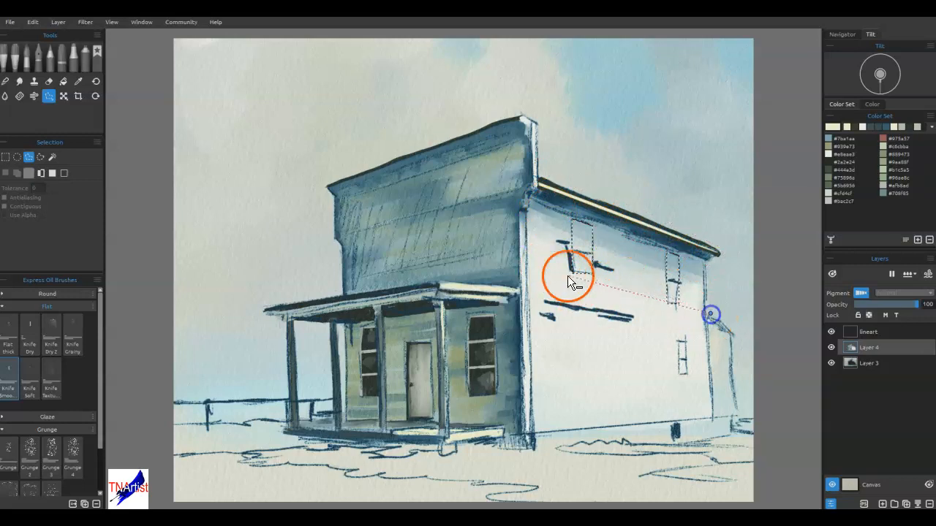
click(532, 259)
click(601, 337)
click(709, 333)
click(532, 259)
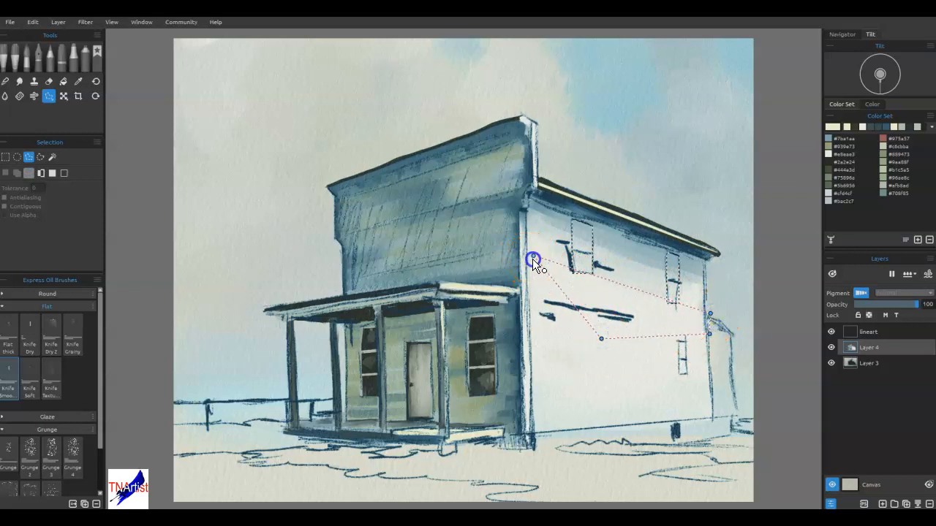
click(712, 316)
click(762, 313)
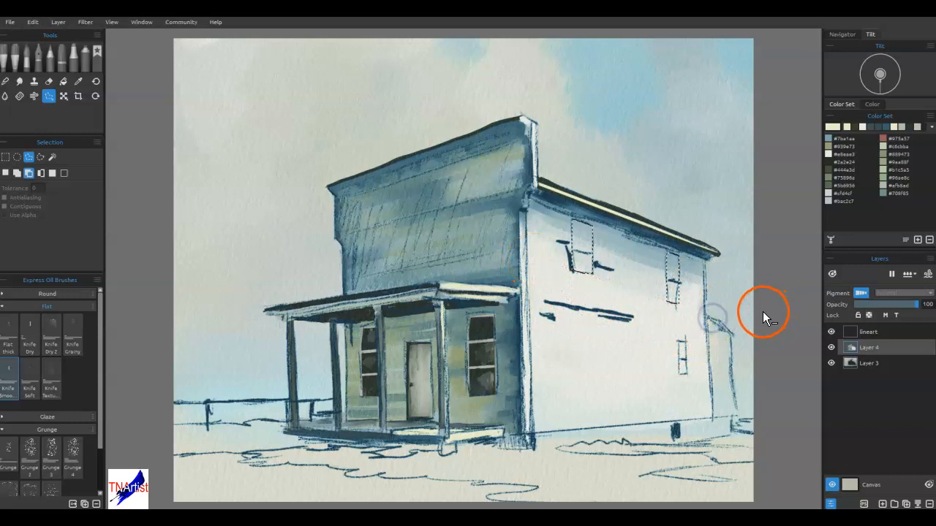
Step: Fill both selected upper side-wall windows with near-black paint using the Knife Smooth 2 brush at size 25
key(b)
click(478, 326)
click(606, 305)
click(579, 235)
key(])
key(])
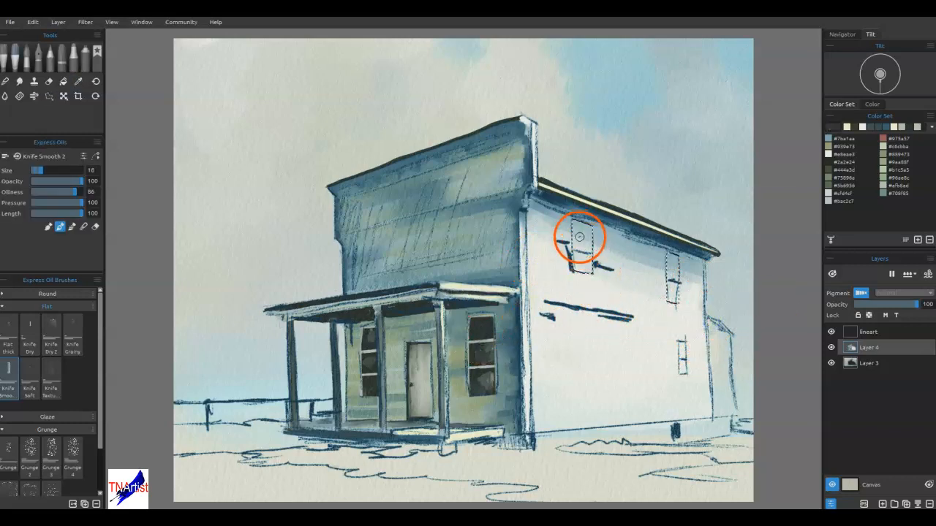
drag(575, 219, 581, 283)
mouse_move(582, 217)
mouse_down()
mouse_move(584, 292)
mouse_move(583, 216)
mouse_move(596, 320)
mouse_up()
drag(666, 250, 672, 303)
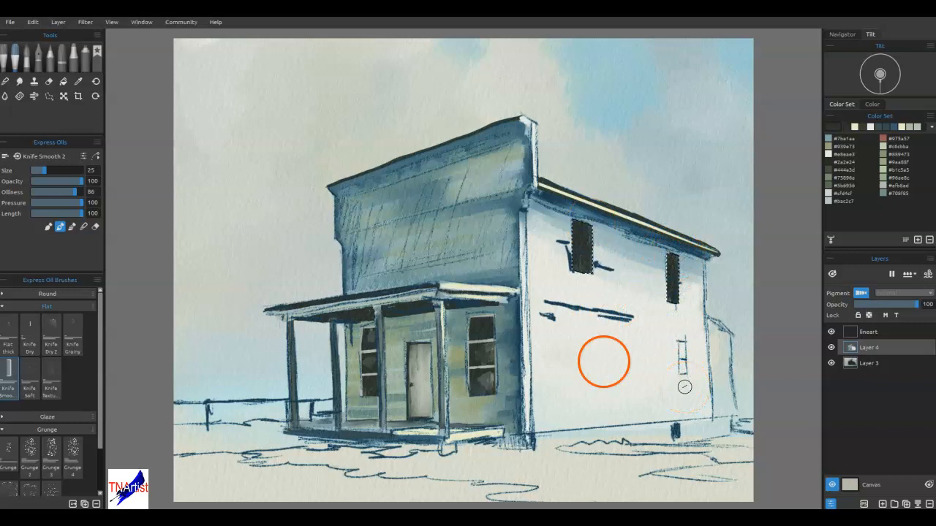
Step: Sample the grey-blue sky color and paint reflections in the upper and lower panes of both windows at brush size 14
alt+click(695, 182)
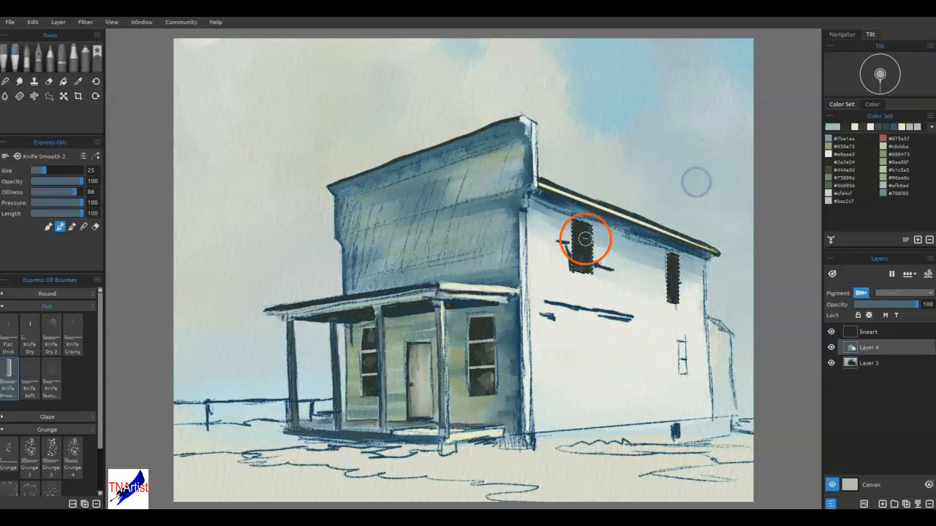
key(bracketleft)
key(bracketleft)
mouse_move(588, 228)
mouse_down()
mouse_move(591, 244)
mouse_move(583, 236)
mouse_up()
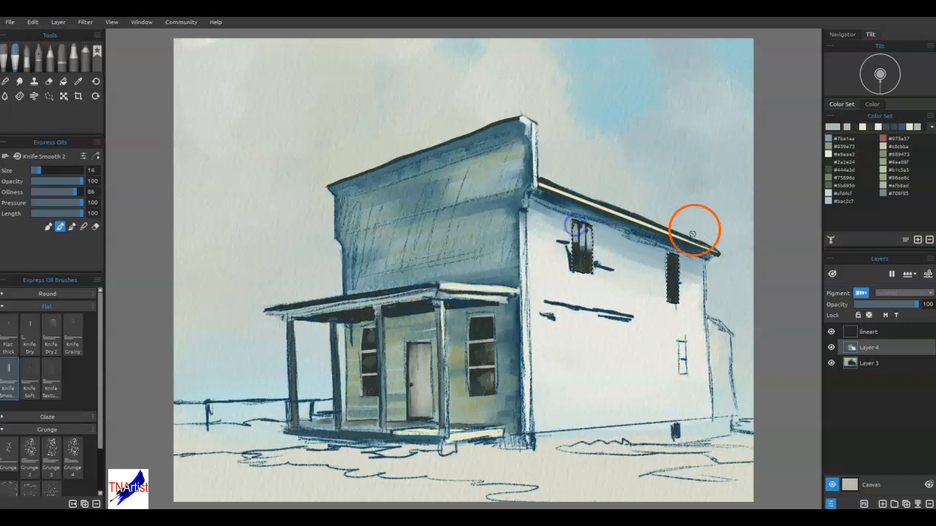
mouse_move(667, 269)
mouse_down()
mouse_move(673, 261)
mouse_move(674, 274)
mouse_up()
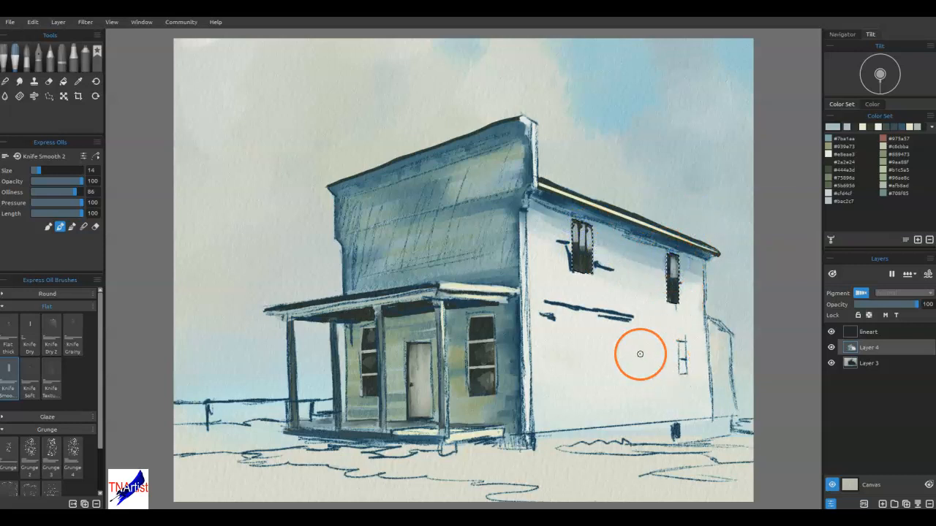
mouse_move(584, 260)
mouse_down()
mouse_move(576, 256)
mouse_move(582, 262)
mouse_up()
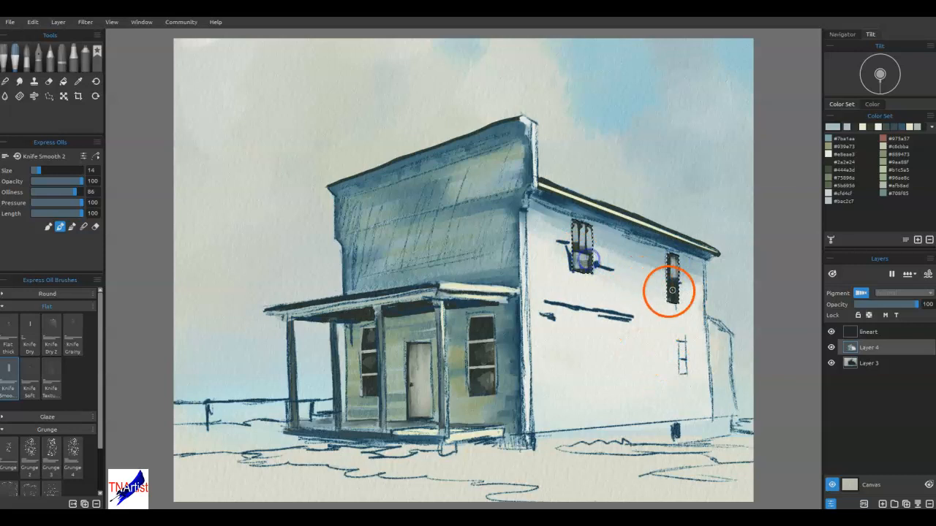
drag(670, 288, 672, 294)
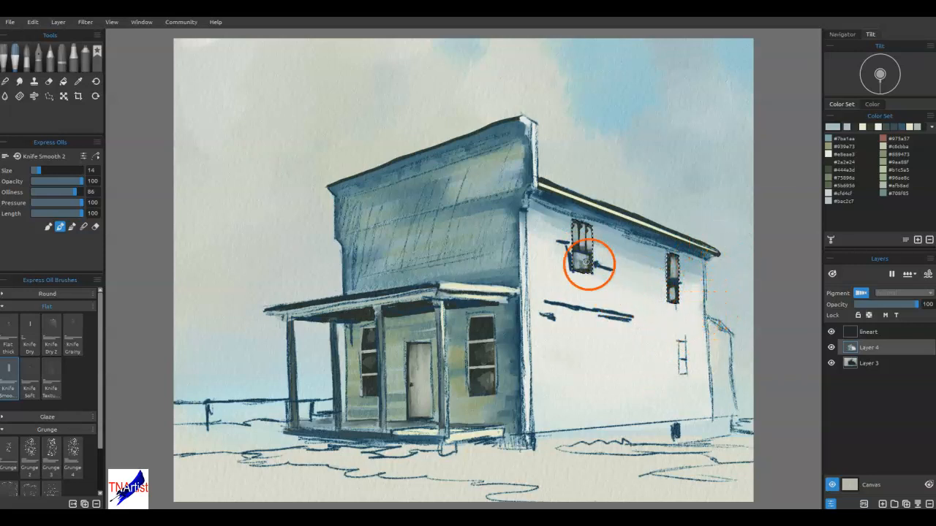
Step: Sample the dark front-window color and touch up the middle of the nearer side window at brush size 8
key(alt)
alt+click(497, 321)
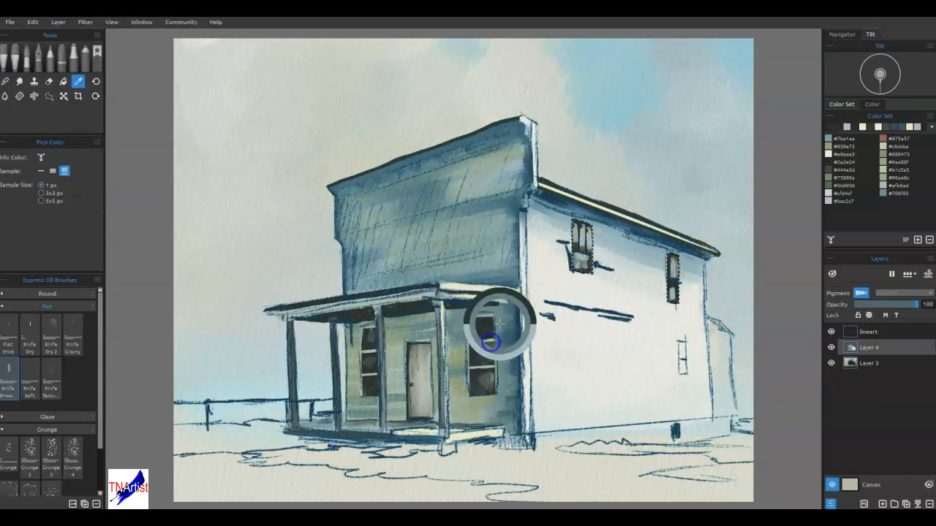
key([)
drag(575, 246, 597, 256)
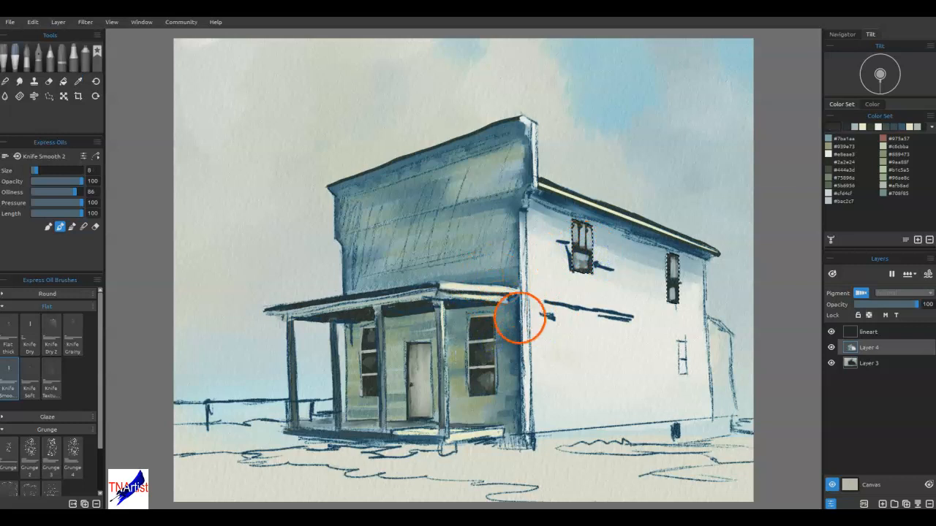
Step: Sample the pale yellow porch trim color and paint the middle rails and lower edges of both side windows
key(alt)
alt+click(489, 367)
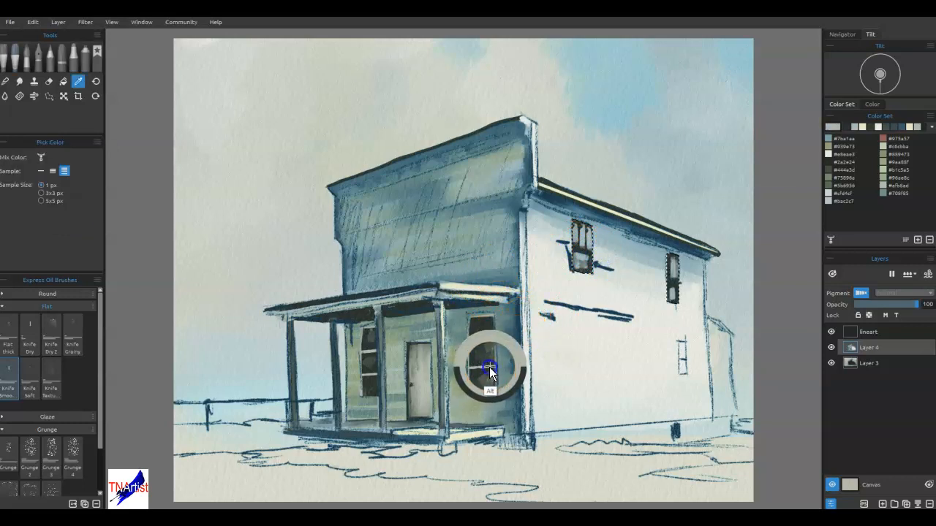
key(alt)
alt+click(486, 290)
drag(543, 230, 592, 252)
click(671, 281)
drag(671, 282, 676, 281)
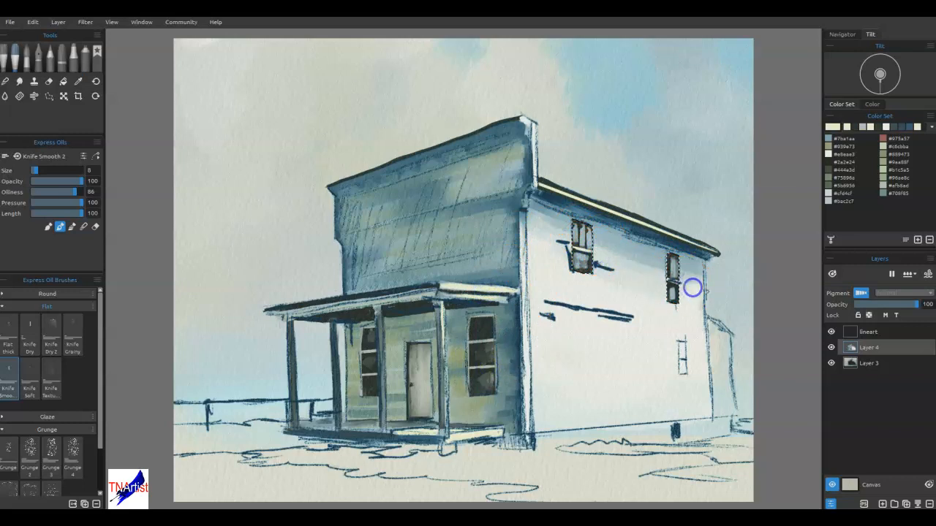
drag(668, 301, 677, 303)
drag(575, 272, 585, 273)
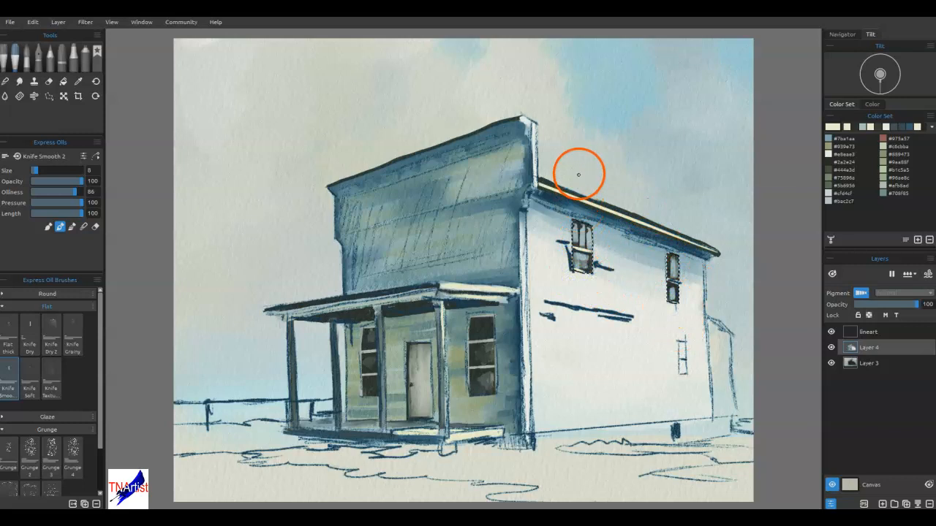
Step: Paint thin pale vertical strokes and highlights inside both side windows, reducing the brush to size 6
mouse_move(576, 225)
mouse_down()
mouse_move(589, 224)
mouse_move(583, 231)
mouse_up()
mouse_move(675, 254)
mouse_down()
mouse_move(670, 299)
mouse_move(685, 304)
mouse_move(673, 289)
mouse_up()
key(bracketleft)
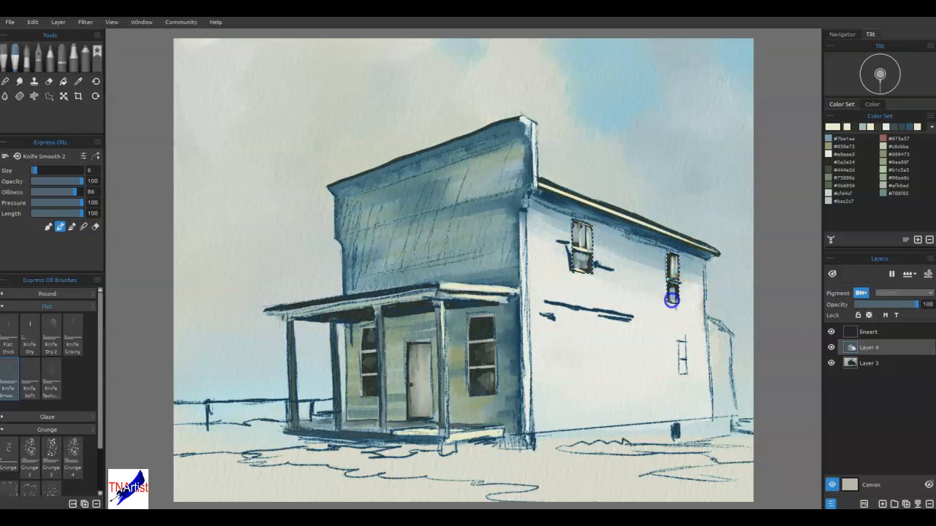
mouse_move(589, 254)
mouse_down()
mouse_move(596, 223)
mouse_move(582, 276)
mouse_move(577, 252)
mouse_move(592, 260)
mouse_move(576, 228)
mouse_move(593, 246)
mouse_up()
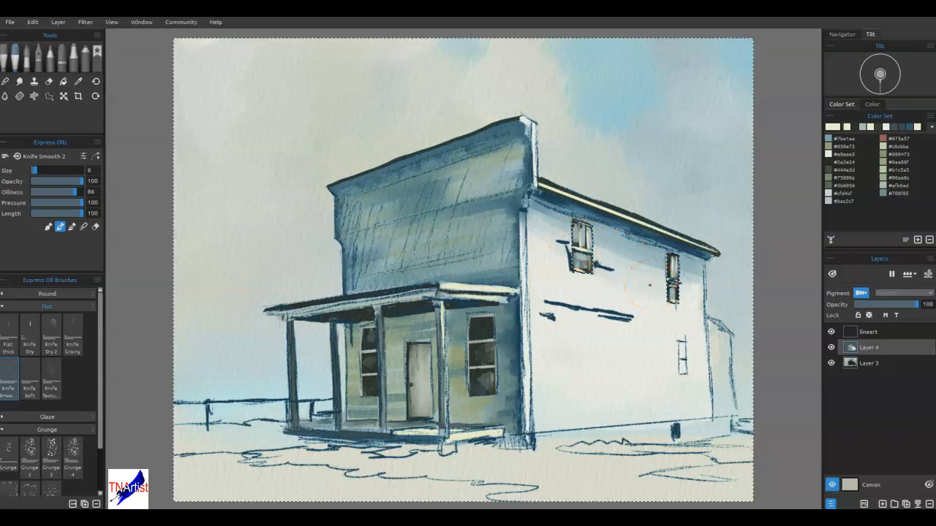
Step: Hide the lineart layer, paint pale yellow frames around the outside of both side windows, and clear the selection
click(830, 331)
click(575, 245)
mouse_move(575, 245)
mouse_down()
mouse_move(572, 266)
mouse_move(571, 223)
mouse_move(573, 246)
mouse_move(605, 221)
mouse_move(574, 221)
mouse_up()
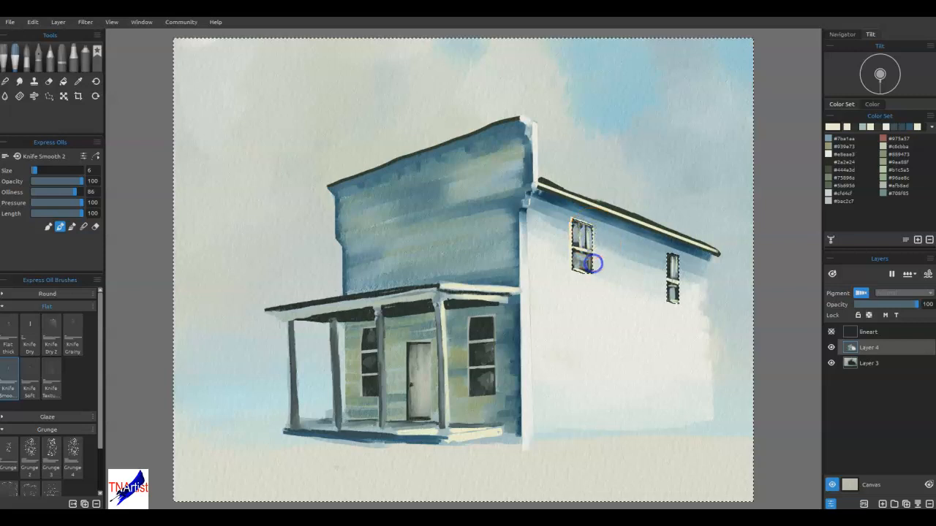
mouse_move(590, 273)
mouse_down()
mouse_move(577, 271)
mouse_move(704, 261)
mouse_move(666, 258)
mouse_move(667, 278)
mouse_up()
click(714, 260)
click(713, 261)
key(ctrl+shift+i)
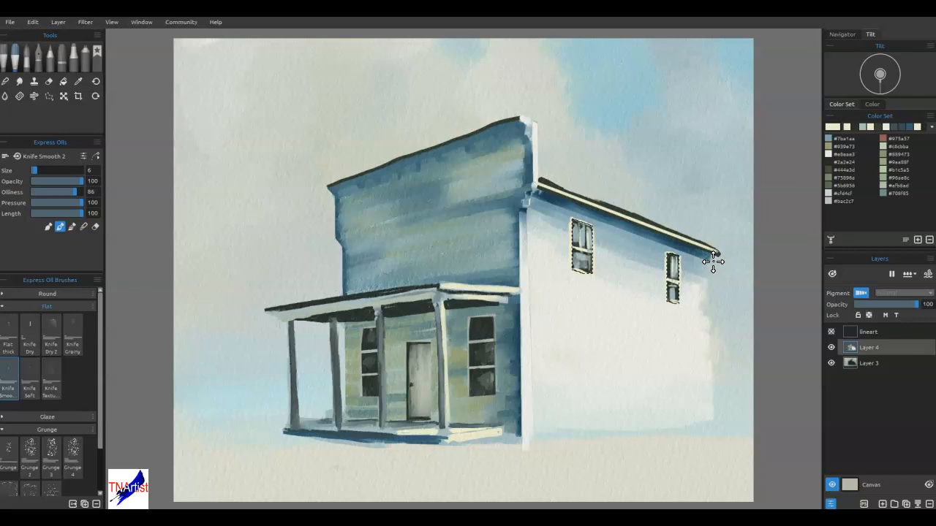
key(ctrl+d)
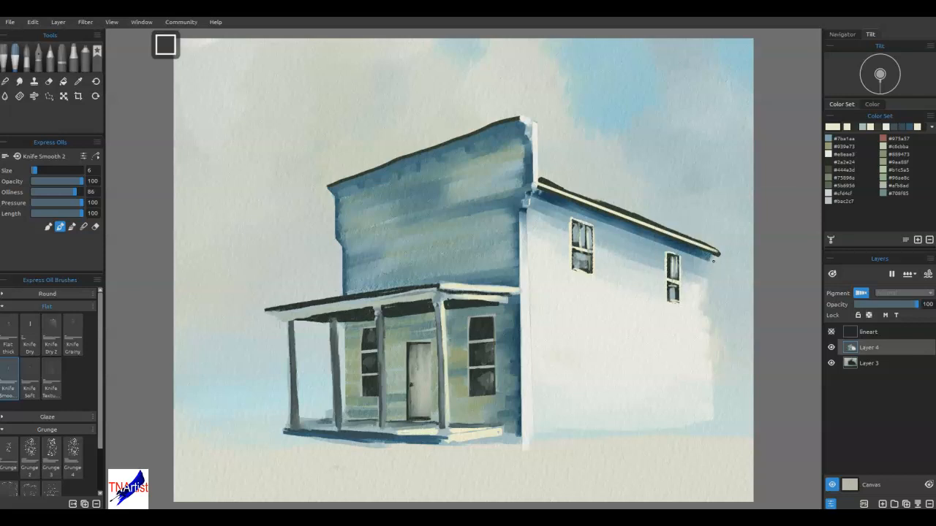
Step: Outline the nearer side window and its frame with a polygonal selection and adjust its corners to fit the frame
click(48, 96)
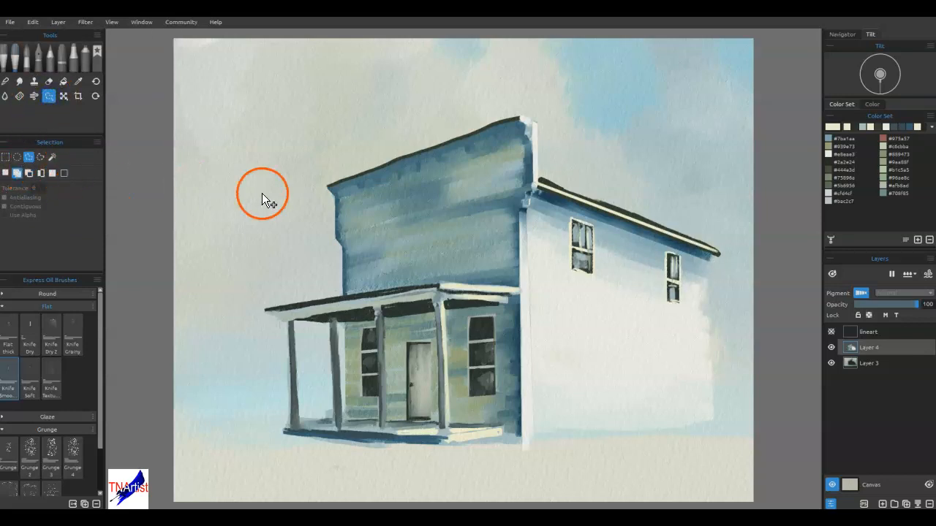
click(594, 225)
click(595, 275)
click(566, 271)
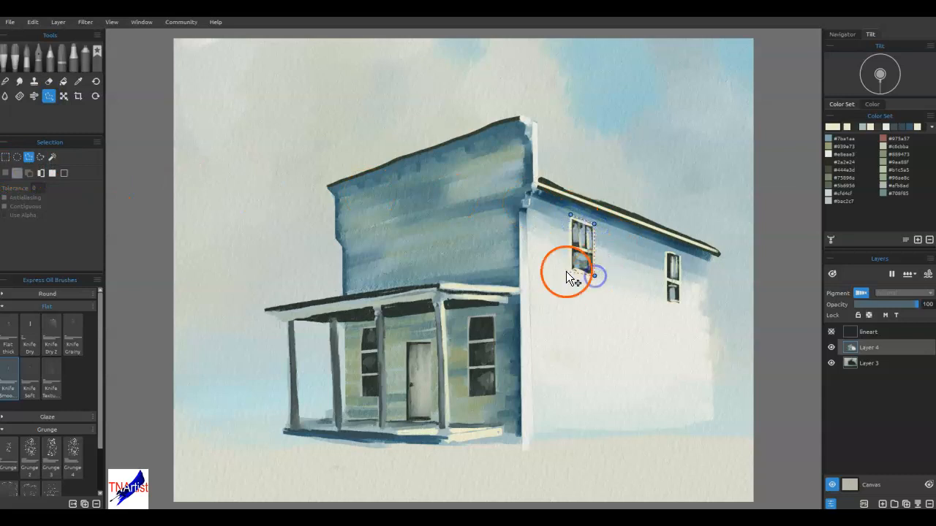
click(571, 215)
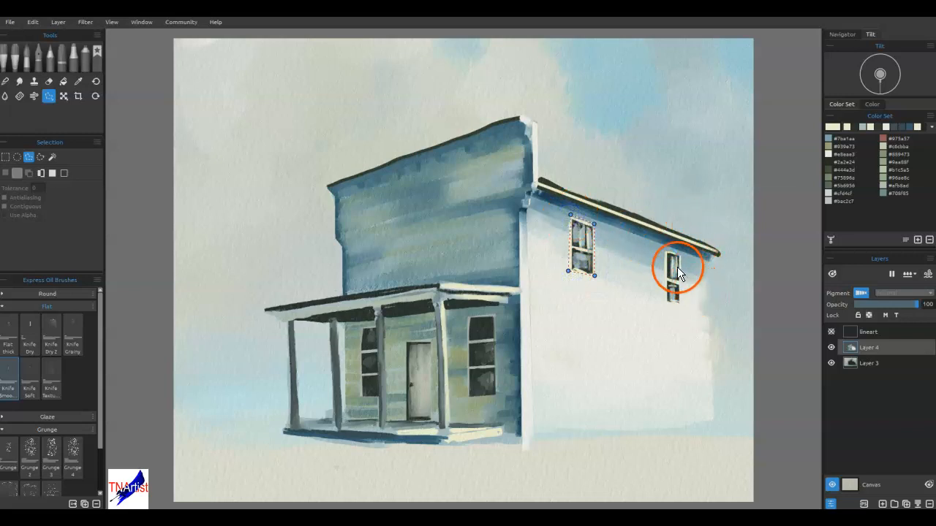
scroll(674, 255, up, 5)
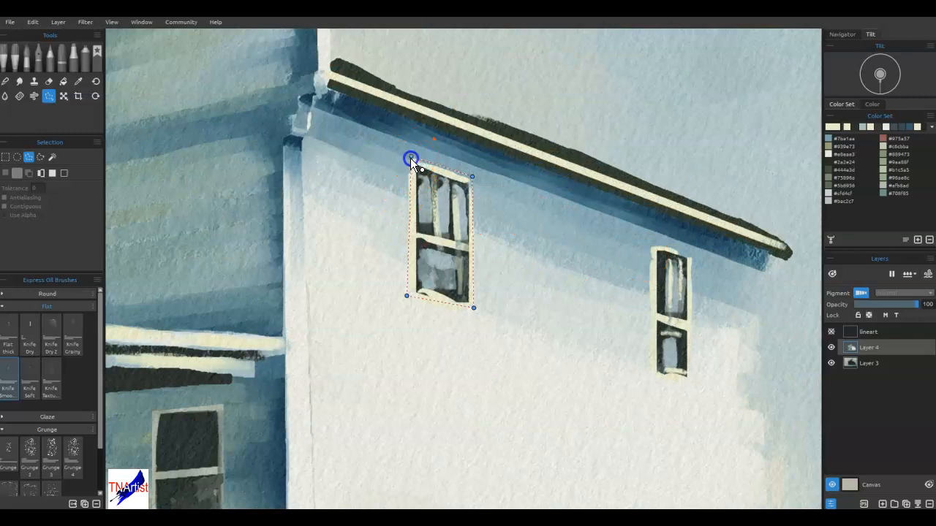
drag(472, 176, 471, 179)
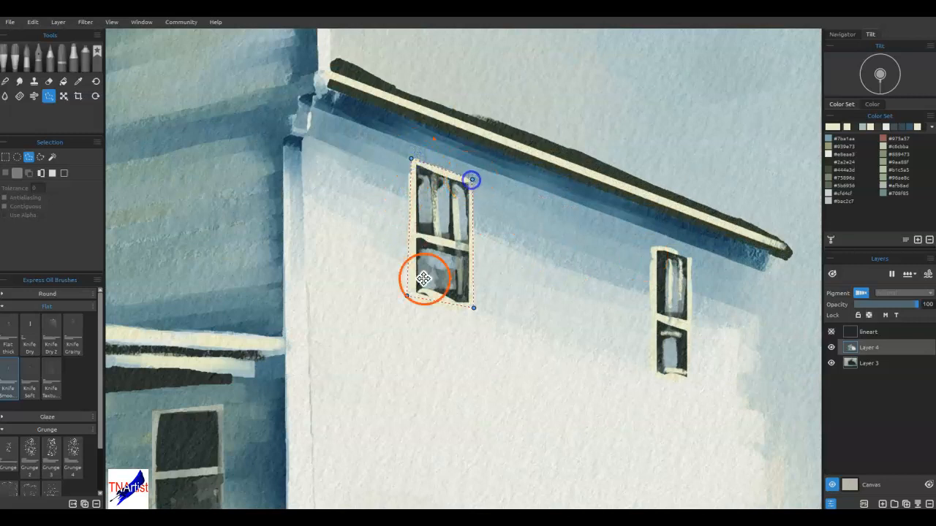
click(407, 294)
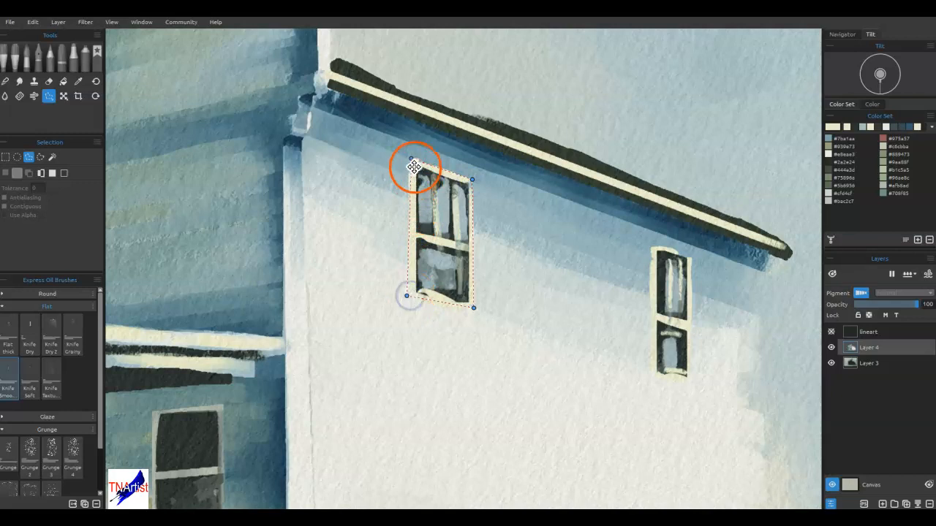
drag(411, 162, 410, 157)
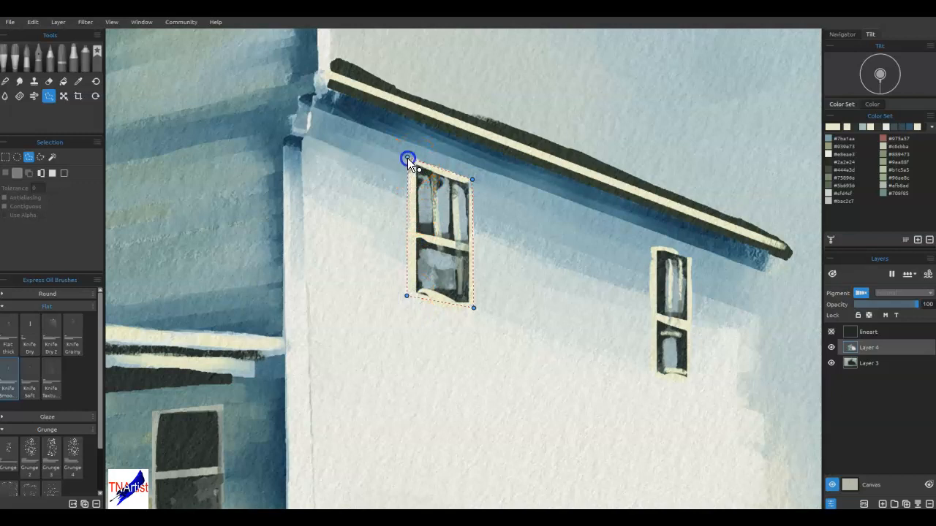
drag(474, 307, 475, 315)
Step: Add a four-corner polygonal selection around the farther side window and its frame
click(660, 369)
click(681, 299)
click(650, 243)
click(650, 377)
click(689, 383)
click(692, 259)
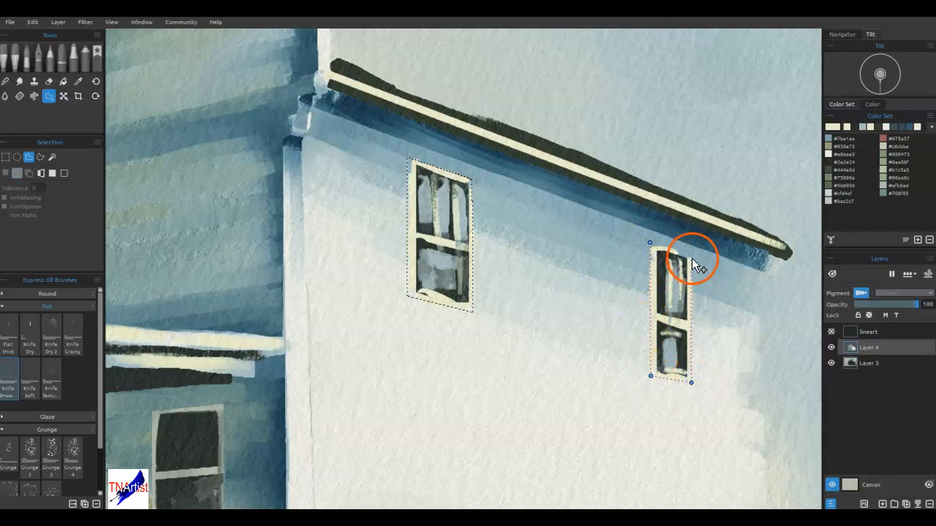
click(650, 243)
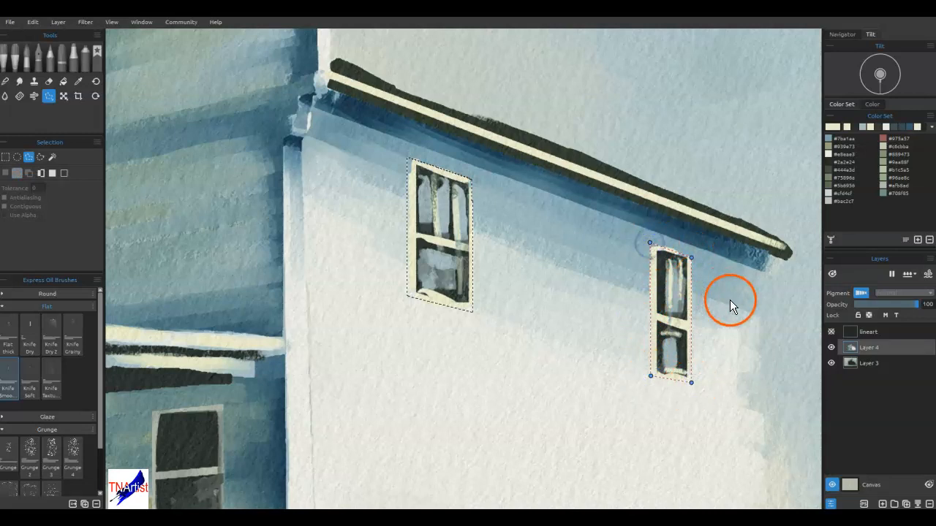
key(Return)
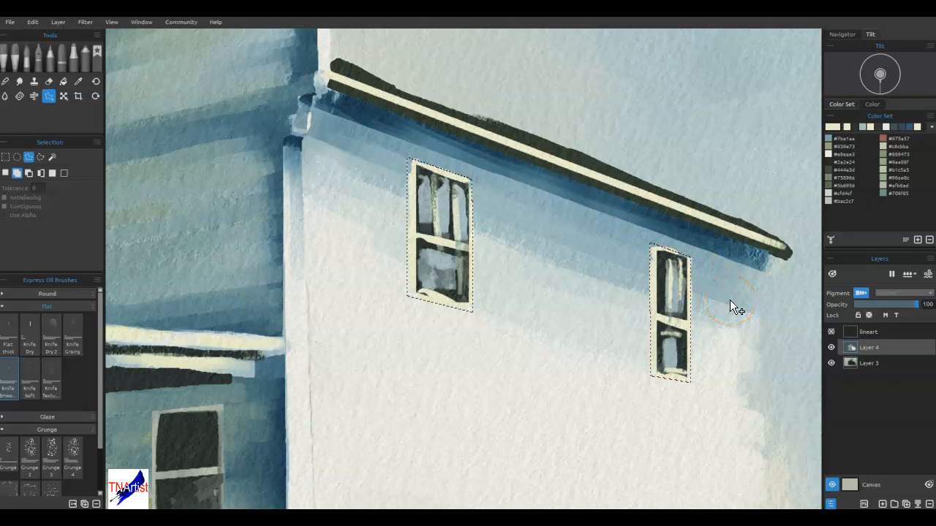
Step: Cut both framed windows from Layer 4, paste them onto a new layer, and make Layer 4 active again
key(ctrl+x)
key(ctrl+v)
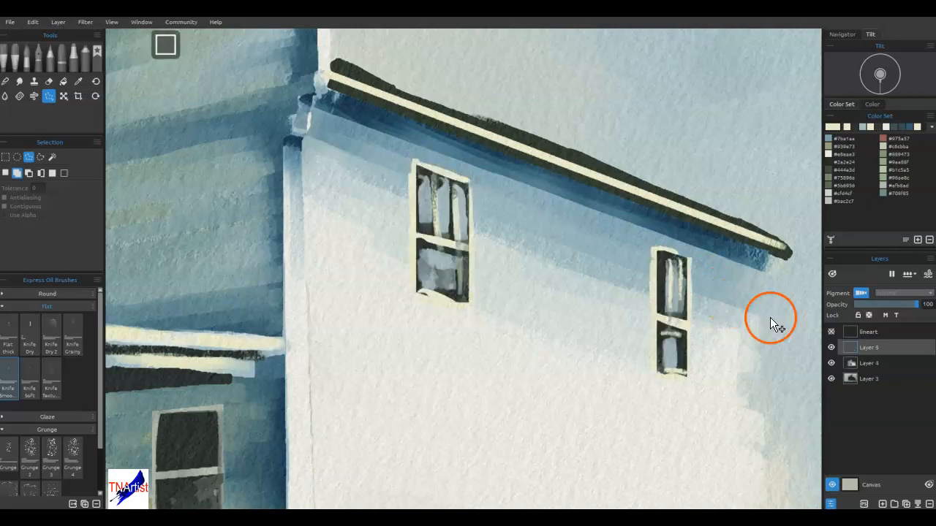
click(881, 363)
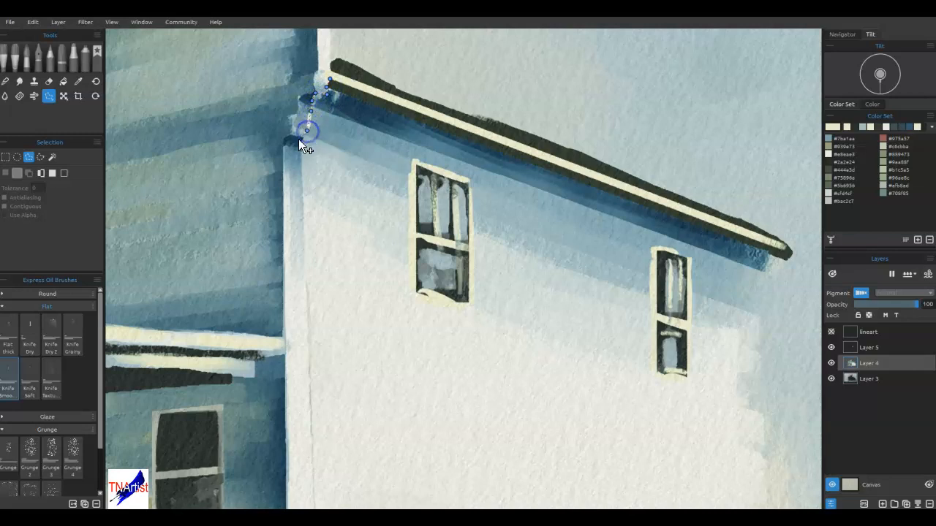
Step: Select the whole white side wall with a polygonal selection following the corner board, ground line, far corner and roof trim
scroll(329, 451, down, 3)
click(324, 446)
scroll(328, 410, down, 5)
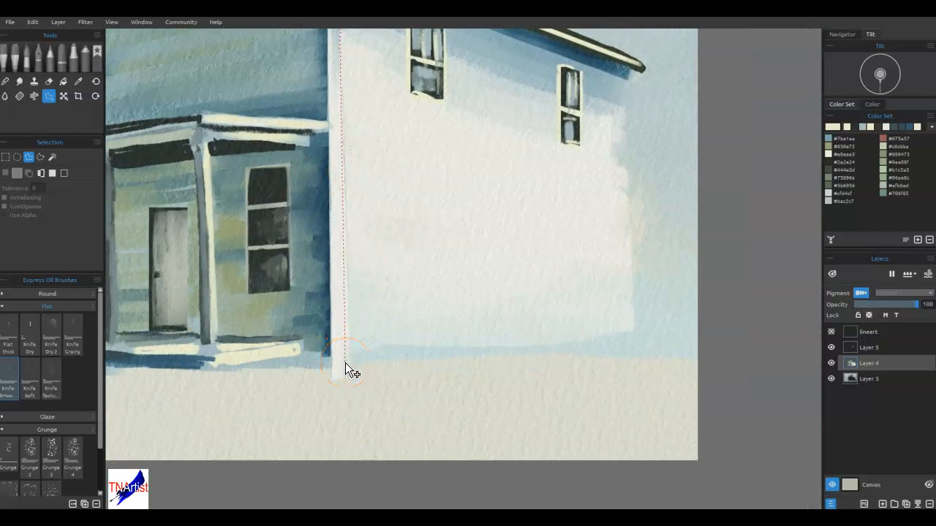
click(344, 366)
mouse_move(633, 334)
mouse_down()
mouse_move(633, 68)
mouse_move(614, 110)
mouse_move(724, 293)
mouse_move(746, 296)
mouse_move(488, 191)
mouse_up()
click(633, 68)
scroll(623, 71, up, 3)
mouse_move(330, 138)
mouse_down()
mouse_move(276, 106)
mouse_move(396, 150)
mouse_move(644, 198)
mouse_move(784, 263)
mouse_move(776, 277)
mouse_move(453, 144)
mouse_move(285, 103)
mouse_move(230, 69)
mouse_move(258, 96)
mouse_move(444, 170)
mouse_up()
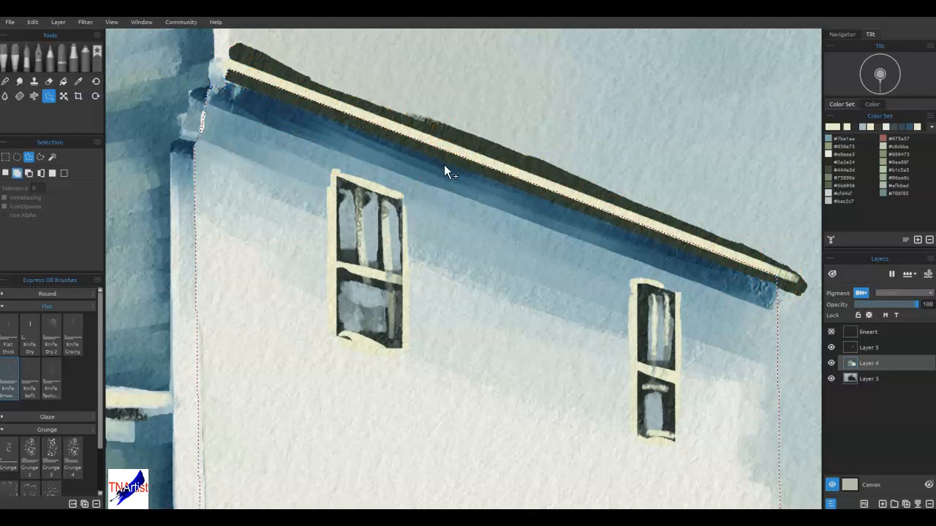
scroll(693, 266, down, 3)
drag(685, 279, 653, 174)
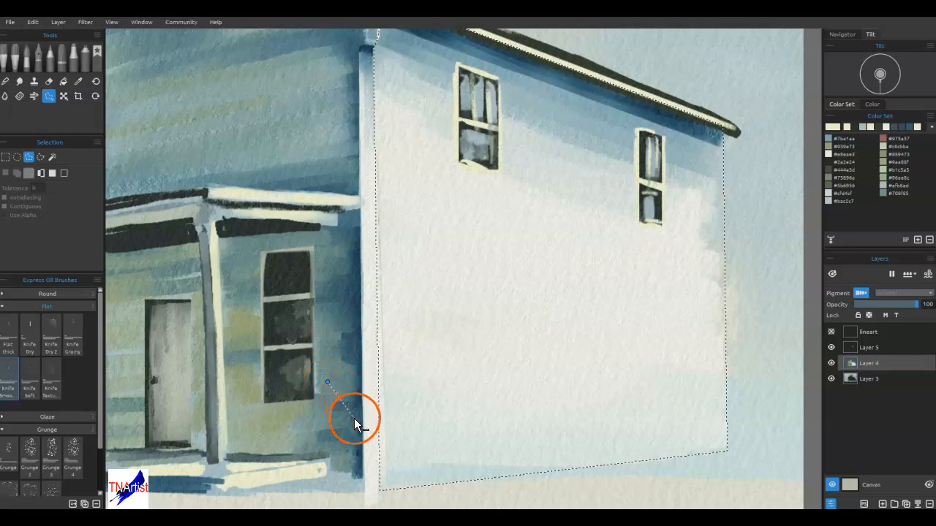
Step: Brush grey-green siding strokes across the upper side wall with Knife Smooth 2 at size 20
key(b)
key(alt)
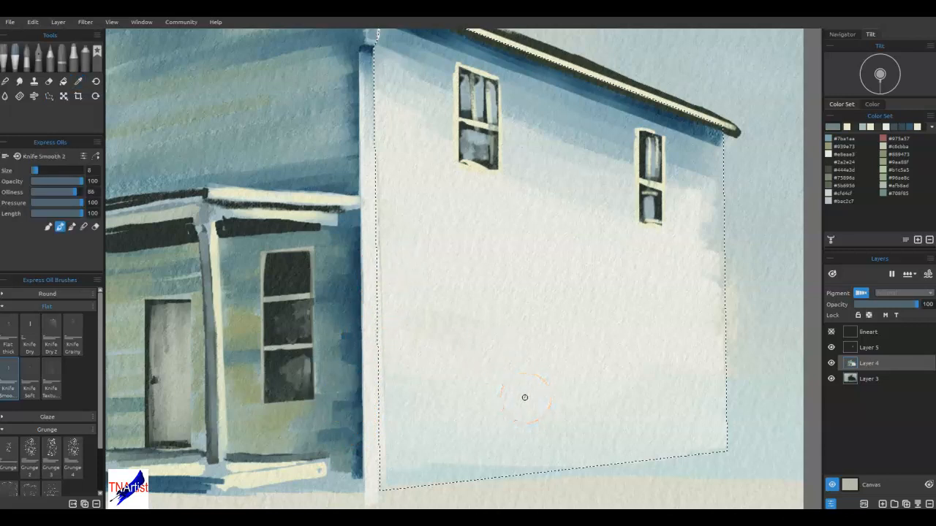
key(])
mouse_move(399, 310)
mouse_down()
mouse_move(497, 320)
mouse_move(384, 294)
mouse_move(454, 301)
mouse_up()
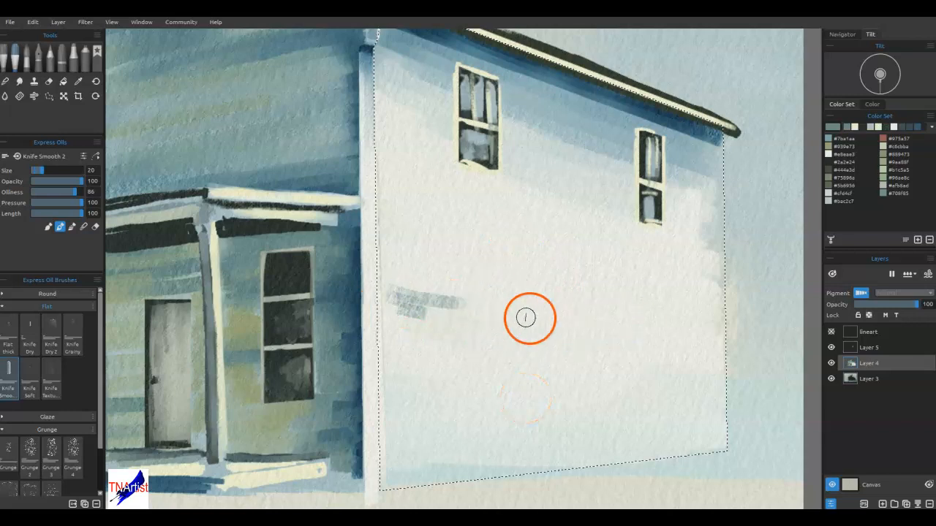
drag(566, 326, 552, 333)
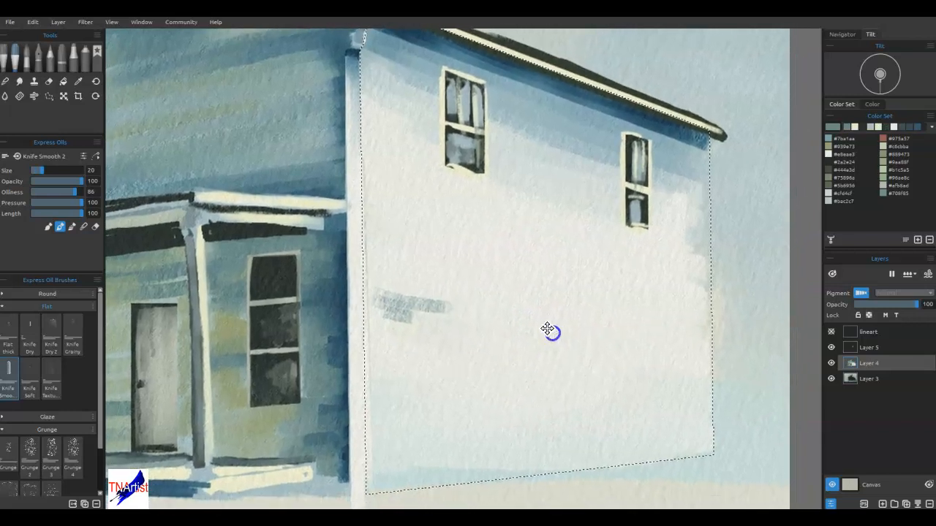
scroll(608, 308, down, 3)
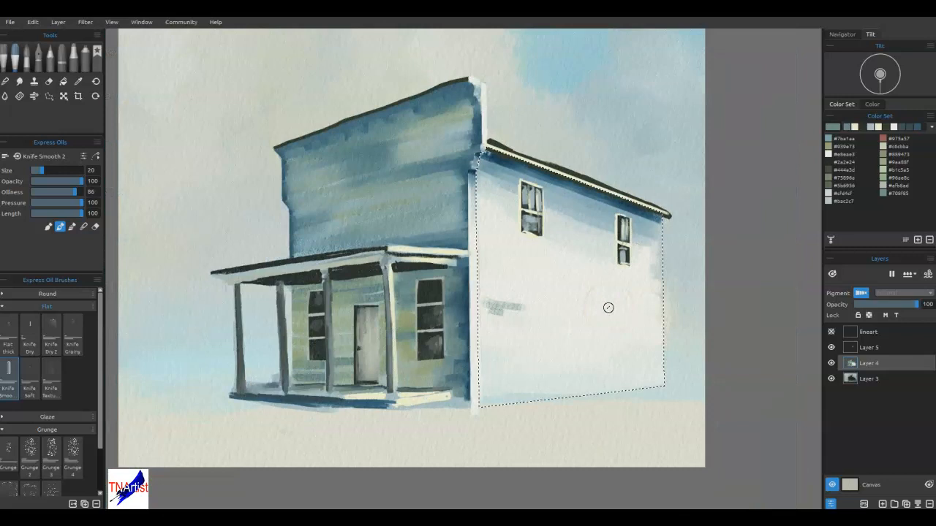
drag(489, 253, 643, 297)
drag(476, 253, 645, 275)
drag(470, 217, 621, 265)
mouse_move(475, 207)
mouse_down()
mouse_move(620, 250)
mouse_move(628, 238)
mouse_up()
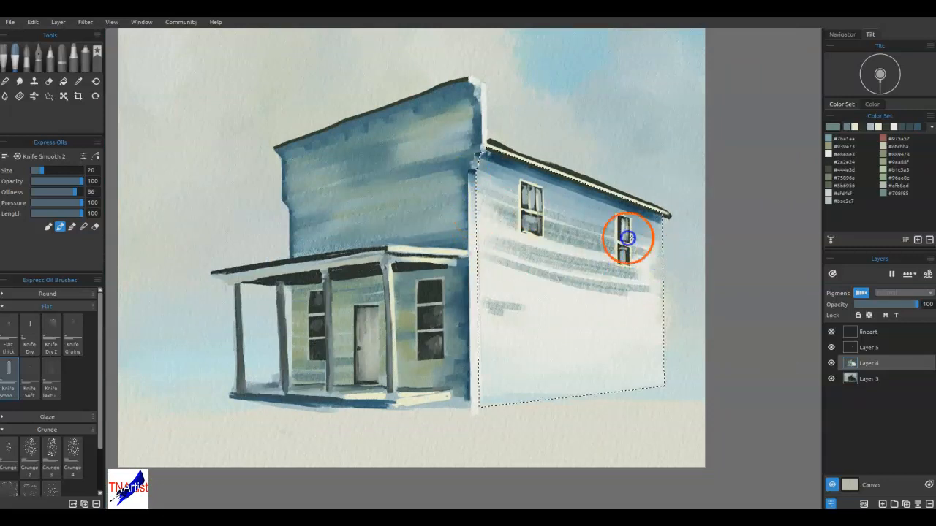
Step: Sample the grey-green of the porch wall and paint long board strokes from beneath the side windows down to the lower wall
key(i)
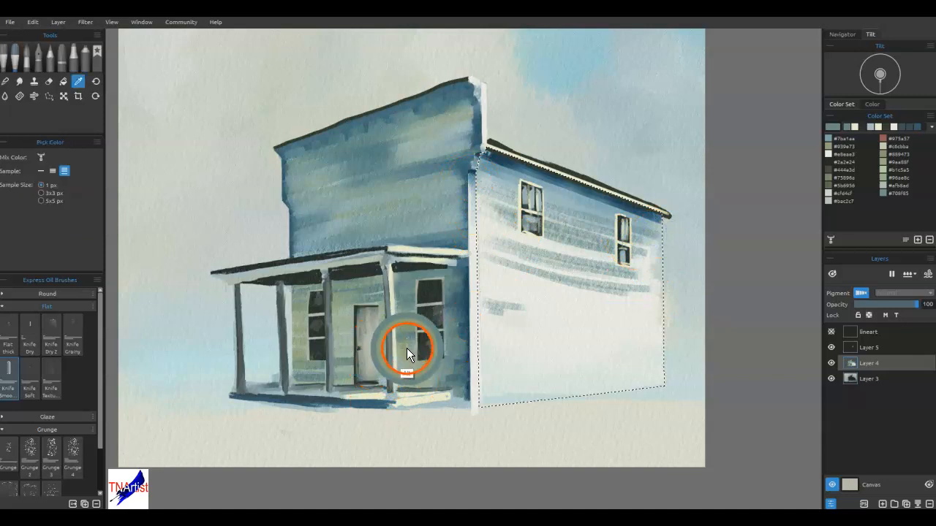
click(404, 355)
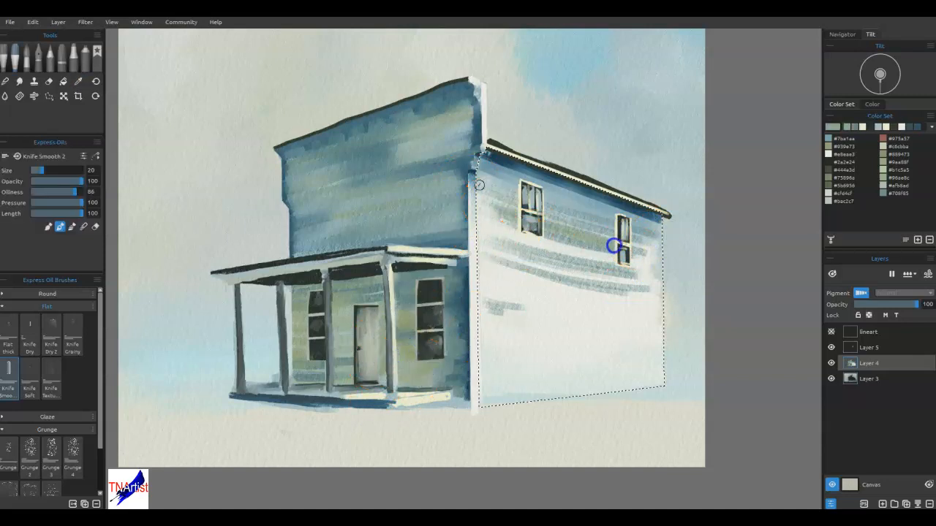
mouse_move(475, 224)
mouse_down()
mouse_move(557, 259)
mouse_move(650, 272)
mouse_up()
drag(466, 241, 614, 289)
mouse_move(469, 257)
mouse_down()
mouse_move(520, 282)
mouse_move(633, 300)
mouse_up()
drag(463, 267, 621, 307)
drag(525, 292, 599, 320)
mouse_move(476, 324)
mouse_down()
mouse_move(518, 319)
mouse_move(583, 340)
mouse_up()
drag(520, 319, 653, 342)
drag(482, 353, 664, 372)
drag(474, 359, 573, 367)
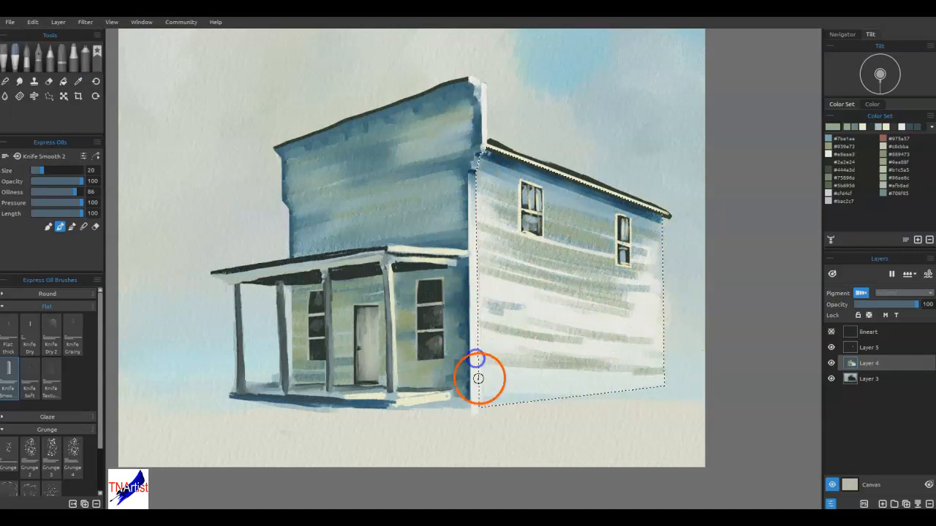
Step: Add more grey-green board strokes near the wall's base, around both side windows and across its middle
drag(478, 378, 588, 378)
drag(611, 377, 662, 372)
drag(568, 274, 672, 257)
drag(460, 254, 552, 275)
drag(459, 224, 512, 237)
drag(447, 190, 568, 233)
drag(483, 281, 635, 322)
drag(584, 293, 604, 303)
Step: Blend the siding strokes around and between the two upper side windows along the direction of the boards
mouse_move(497, 278)
mouse_down()
mouse_move(535, 244)
mouse_move(487, 188)
mouse_up()
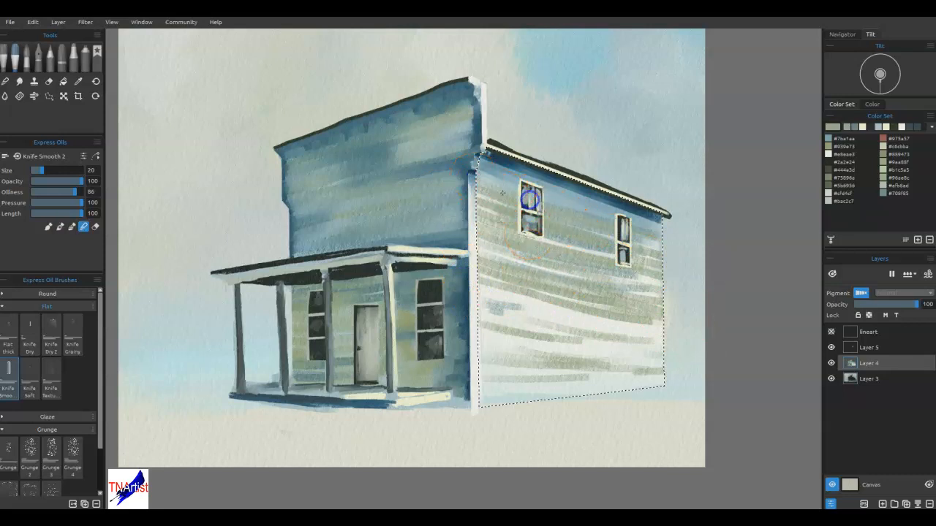
drag(540, 209, 562, 222)
mouse_move(492, 201)
mouse_down()
mouse_move(590, 239)
mouse_move(484, 211)
mouse_move(599, 235)
mouse_up()
mouse_move(521, 196)
mouse_down()
mouse_move(630, 235)
mouse_move(536, 192)
mouse_up()
drag(678, 251, 581, 235)
drag(650, 271, 560, 259)
mouse_move(681, 297)
mouse_down()
mouse_move(585, 271)
mouse_move(608, 280)
mouse_up()
drag(522, 250, 478, 245)
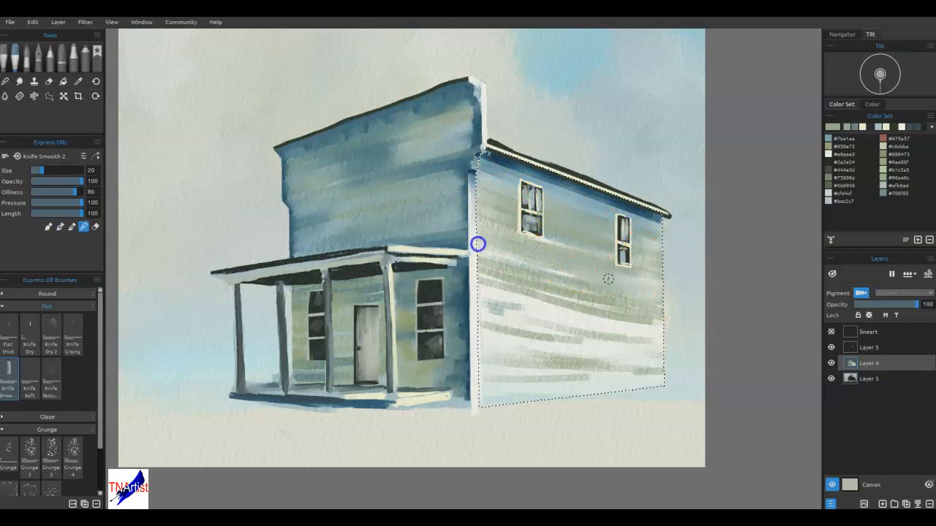
Step: Blend the siding strokes across the middle and lower side wall into soft horizontal bands
drag(588, 264, 483, 209)
drag(542, 298, 488, 281)
drag(608, 300, 530, 300)
mouse_move(643, 319)
mouse_down()
mouse_move(673, 340)
mouse_move(603, 301)
mouse_up()
drag(689, 316, 635, 301)
drag(594, 242, 595, 250)
drag(586, 371, 539, 381)
drag(484, 362, 483, 365)
drag(679, 375, 541, 380)
drag(499, 383, 497, 382)
drag(651, 386, 585, 381)
mouse_move(568, 377)
mouse_down()
mouse_move(526, 379)
mouse_move(699, 373)
mouse_move(485, 319)
mouse_move(602, 313)
mouse_move(522, 286)
mouse_move(478, 256)
mouse_move(674, 282)
mouse_move(661, 279)
mouse_up()
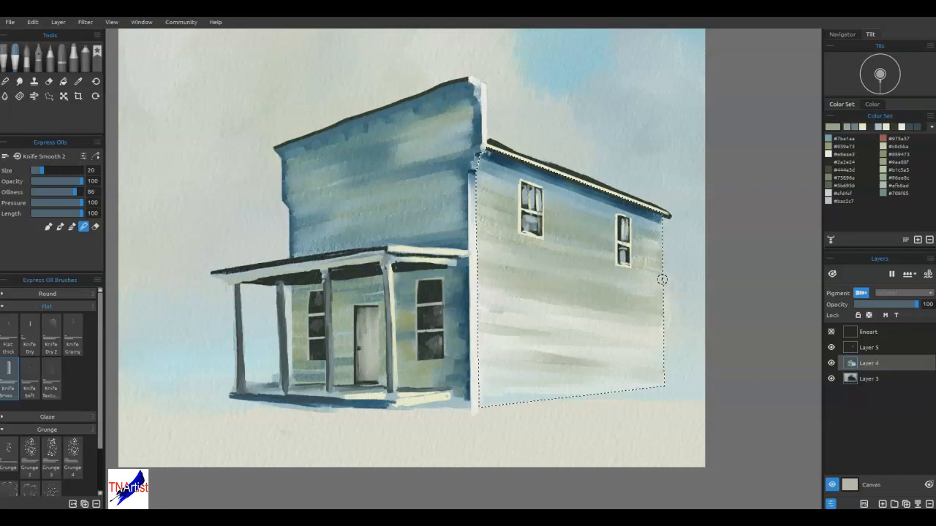
Step: Sample the cream of the window frame, show the lineart layer, and paint light board strokes across the middle and lower side wall
alt+click(618, 264)
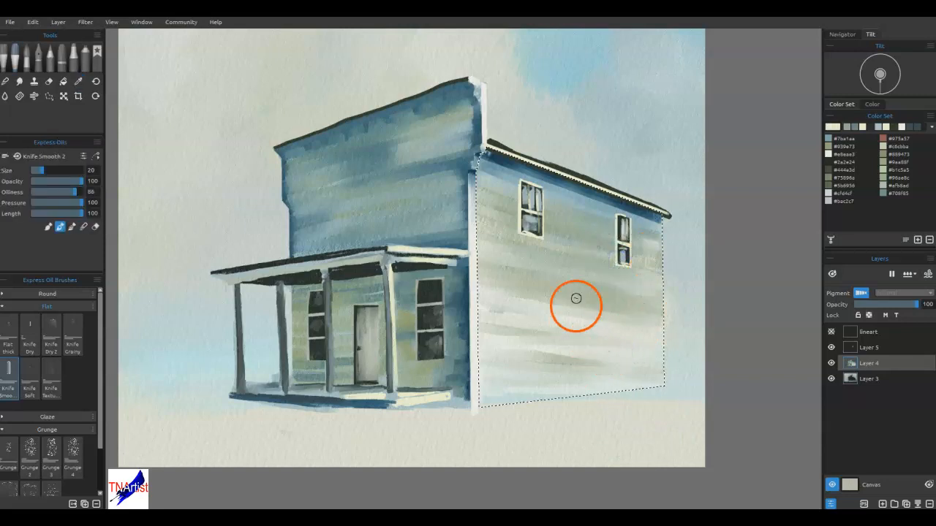
drag(483, 282, 477, 285)
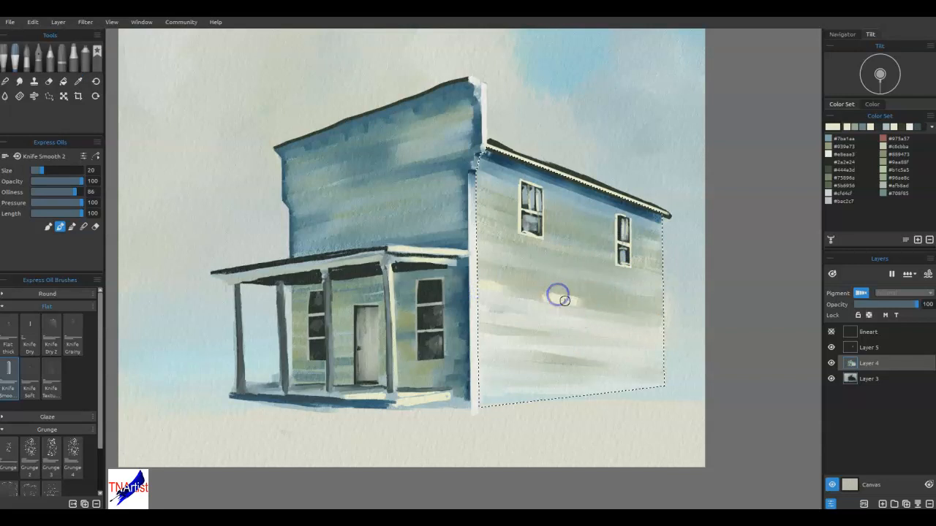
mouse_move(563, 306)
mouse_down()
mouse_move(614, 310)
mouse_move(578, 286)
mouse_move(585, 299)
mouse_move(658, 315)
mouse_move(634, 315)
mouse_up()
click(831, 332)
drag(553, 335, 619, 343)
mouse_move(559, 335)
mouse_down()
mouse_move(520, 323)
mouse_move(531, 322)
mouse_up()
mouse_move(476, 349)
mouse_down()
mouse_move(597, 363)
mouse_move(662, 359)
mouse_move(610, 382)
mouse_up()
Step: Reduce the brush to size 12 and add thinner cream board highlights over the side wall
key(bracketleft)
key(bracketleft)
key(bracketleft)
key(bracketleft)
mouse_move(642, 354)
mouse_down()
mouse_move(595, 355)
mouse_move(556, 324)
mouse_move(619, 339)
mouse_move(574, 317)
mouse_move(631, 273)
mouse_move(522, 253)
mouse_move(641, 278)
mouse_move(539, 241)
mouse_move(612, 265)
mouse_move(632, 260)
mouse_move(480, 214)
mouse_move(497, 201)
mouse_move(572, 313)
mouse_move(572, 295)
mouse_move(568, 334)
mouse_move(618, 346)
mouse_move(502, 278)
mouse_move(481, 285)
mouse_move(514, 284)
mouse_move(474, 300)
mouse_up()
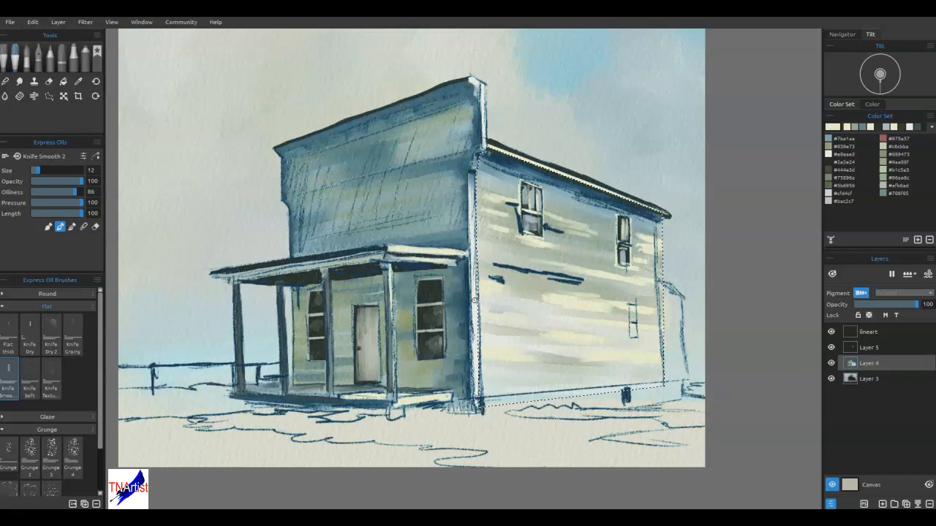
mouse_move(641, 370)
mouse_down()
mouse_move(591, 388)
mouse_move(480, 382)
mouse_move(497, 393)
mouse_move(482, 393)
mouse_up()
mouse_move(558, 387)
mouse_down()
mouse_move(543, 391)
mouse_move(590, 386)
mouse_move(489, 394)
mouse_move(610, 385)
mouse_move(493, 382)
mouse_move(522, 378)
mouse_move(509, 370)
mouse_move(622, 358)
mouse_move(604, 368)
mouse_move(587, 359)
mouse_up()
mouse_move(676, 357)
mouse_down()
mouse_move(648, 359)
mouse_move(600, 304)
mouse_up()
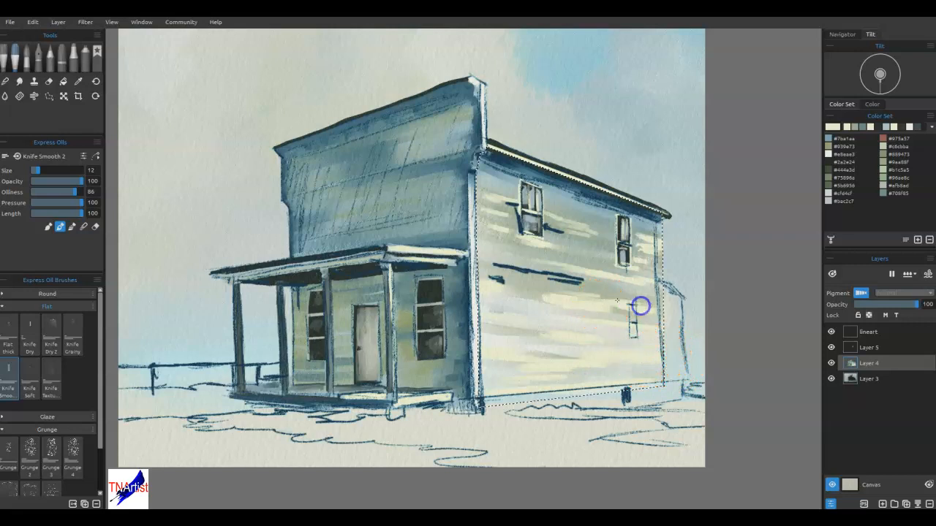
drag(664, 313, 693, 286)
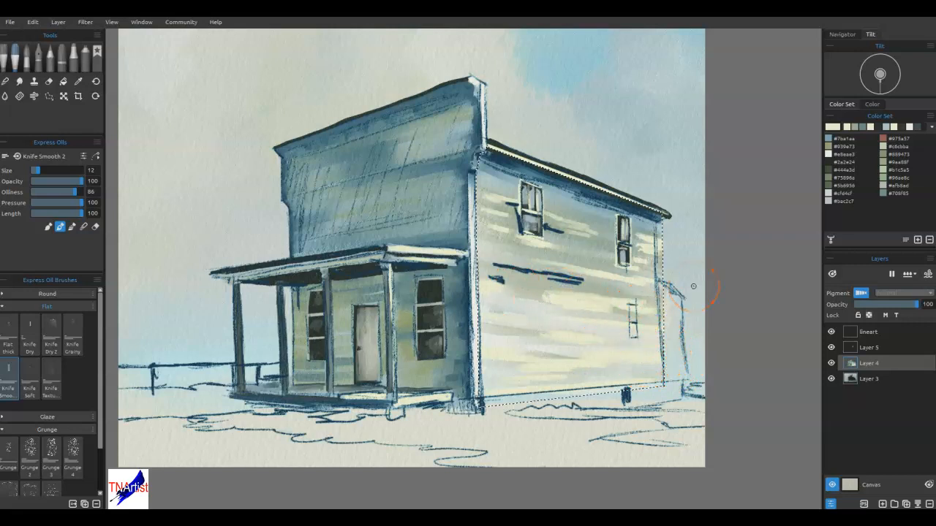
mouse_move(606, 413)
mouse_down()
mouse_move(663, 372)
mouse_move(685, 283)
mouse_move(664, 303)
mouse_move(520, 326)
mouse_move(483, 322)
mouse_move(483, 336)
mouse_up()
mouse_move(571, 335)
mouse_down()
mouse_move(591, 323)
mouse_move(587, 297)
mouse_move(492, 267)
mouse_up()
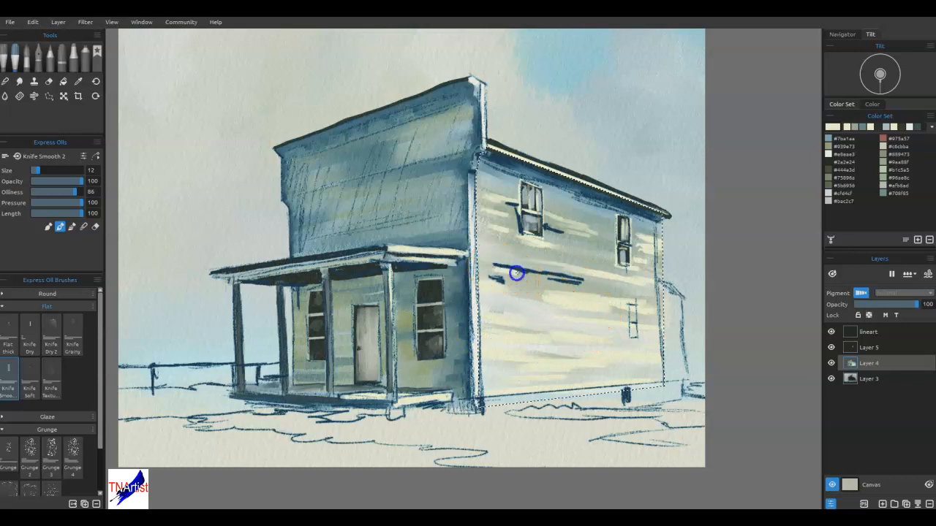
Step: Paint dark olive-grey gaps under the eaves, along the mid-wall sketch lines, near the base and around the nearer side window
drag(546, 280, 606, 297)
mouse_move(520, 263)
mouse_down()
mouse_move(601, 267)
mouse_move(586, 293)
mouse_move(606, 292)
mouse_move(505, 260)
mouse_move(641, 265)
mouse_move(545, 203)
mouse_move(484, 182)
mouse_move(476, 188)
mouse_move(478, 161)
mouse_move(459, 159)
mouse_move(497, 163)
mouse_move(493, 171)
mouse_move(585, 169)
mouse_move(491, 162)
mouse_move(527, 176)
mouse_up()
mouse_move(583, 192)
mouse_down()
mouse_move(637, 209)
mouse_move(644, 264)
mouse_up()
mouse_move(564, 273)
mouse_down()
mouse_move(489, 280)
mouse_move(516, 268)
mouse_move(581, 282)
mouse_move(495, 266)
mouse_move(549, 262)
mouse_up()
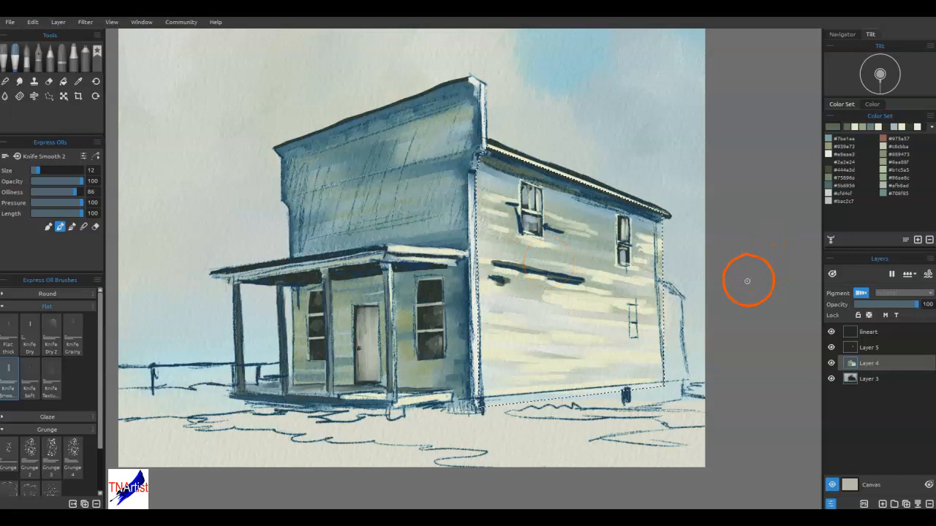
mouse_move(526, 359)
mouse_down()
mouse_move(558, 377)
mouse_move(638, 385)
mouse_move(664, 376)
mouse_move(642, 370)
mouse_move(617, 386)
mouse_up()
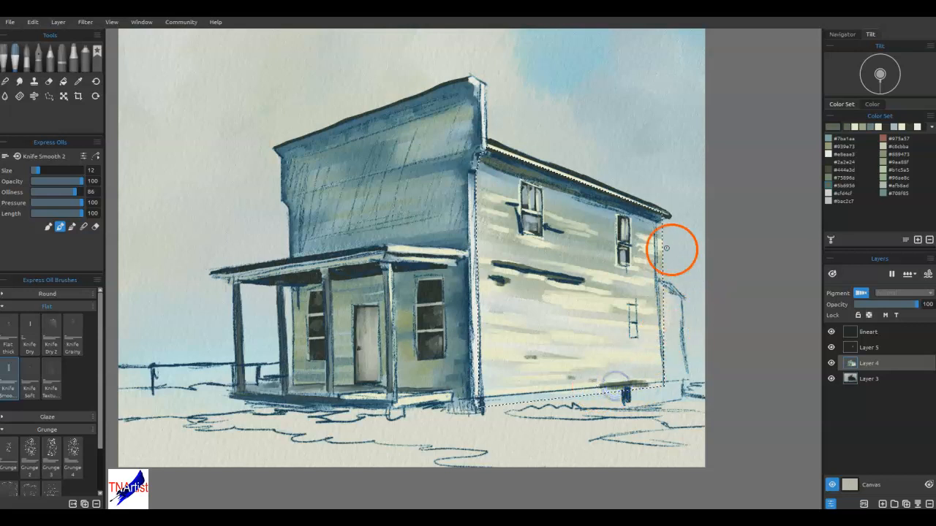
drag(543, 226, 576, 235)
mouse_move(517, 208)
mouse_down()
mouse_move(488, 202)
mouse_move(521, 231)
mouse_up()
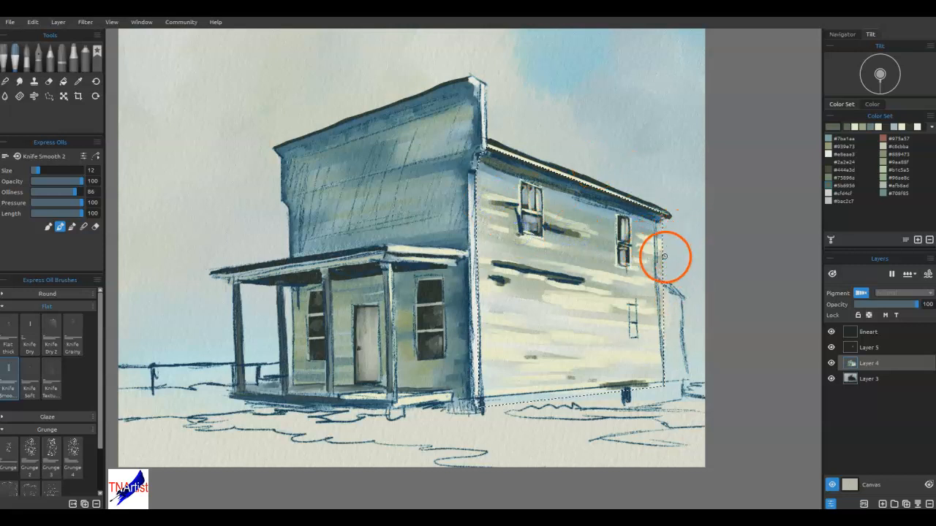
Step: Paint a dark line down the side wall's far corner and short dark strokes below the farther window
mouse_move(654, 229)
mouse_down()
mouse_move(657, 269)
mouse_move(656, 237)
mouse_move(664, 360)
mouse_up()
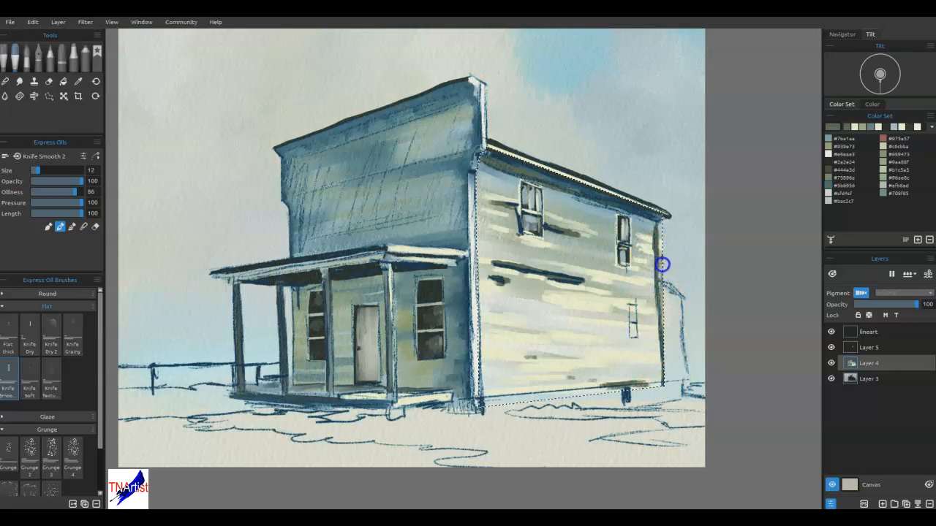
drag(657, 229, 656, 229)
drag(648, 285, 615, 260)
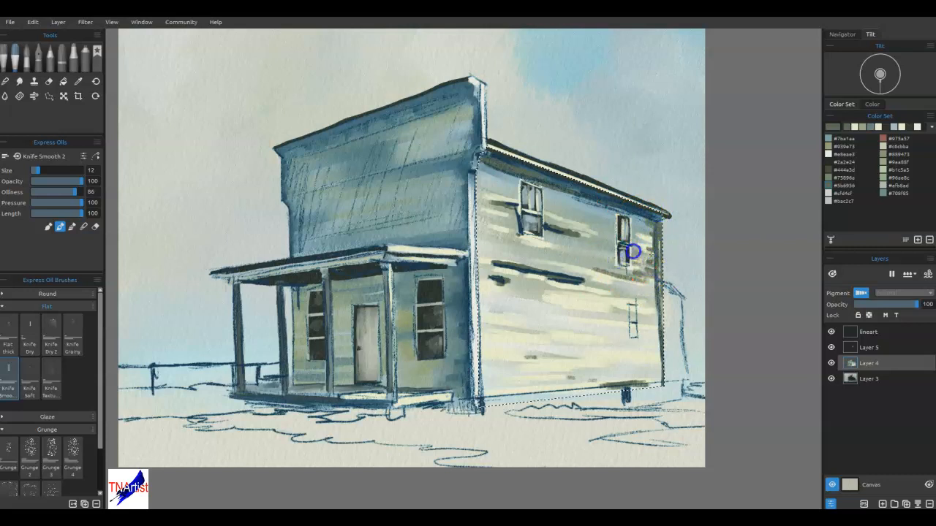
Step: Streak dark olive board shadows across the upper side wall between the windows and toward the far corner
drag(647, 231, 635, 228)
mouse_move(576, 205)
mouse_down()
mouse_move(656, 232)
mouse_move(593, 209)
mouse_up()
drag(656, 231, 561, 220)
drag(554, 217, 679, 253)
mouse_move(601, 256)
mouse_down()
mouse_move(652, 276)
mouse_move(520, 244)
mouse_move(606, 267)
mouse_move(503, 255)
mouse_move(493, 236)
mouse_move(679, 285)
mouse_up()
Step: Blend the dark board shadows on the upper wall and the dark marks near its base
key(n)
mouse_move(538, 252)
mouse_down()
mouse_move(631, 271)
mouse_move(553, 236)
mouse_move(538, 212)
mouse_move(650, 233)
mouse_up()
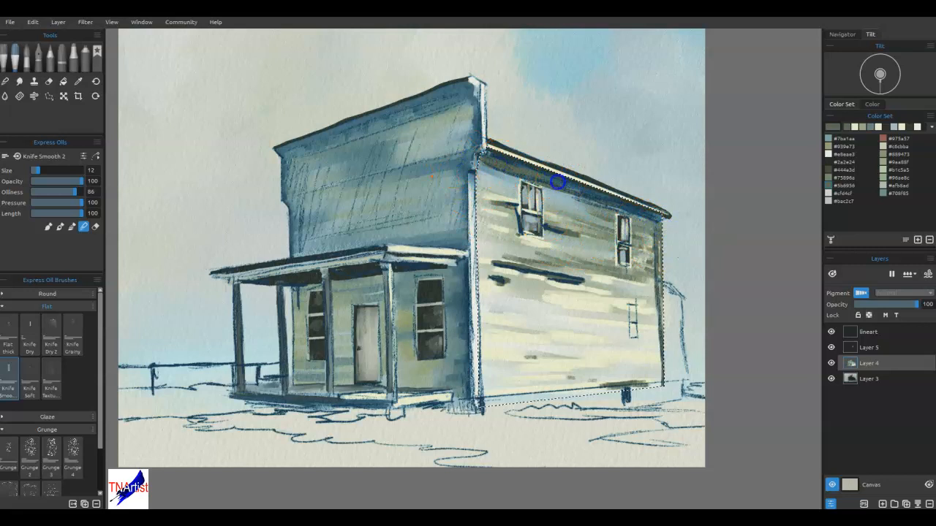
click(543, 358)
drag(543, 358, 524, 351)
mouse_move(591, 366)
mouse_down()
mouse_move(613, 378)
mouse_move(612, 394)
mouse_move(663, 388)
mouse_move(602, 391)
mouse_move(598, 365)
mouse_move(508, 264)
mouse_move(529, 254)
mouse_move(653, 292)
mouse_up()
click(610, 394)
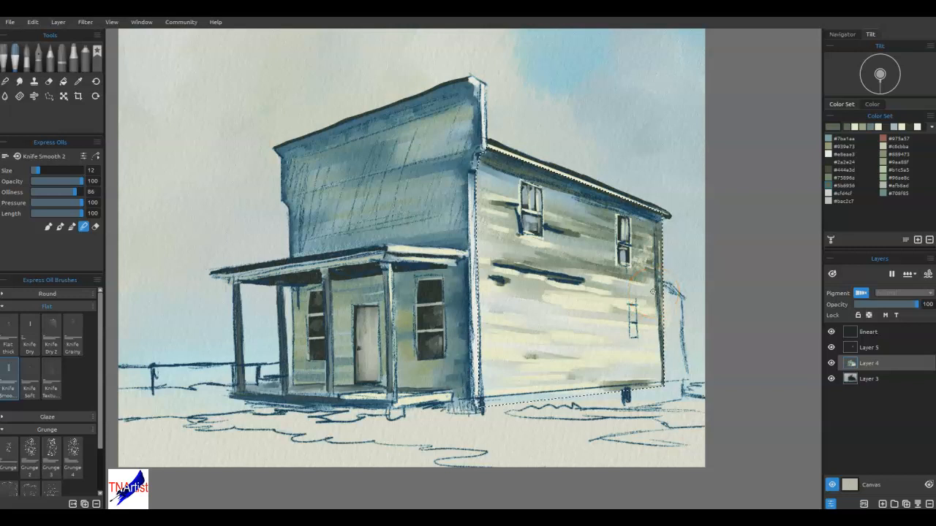
Step: Clear the wall selection and fill the small rear extension with light grey sampled from the side wall
key(ctrl+alt)
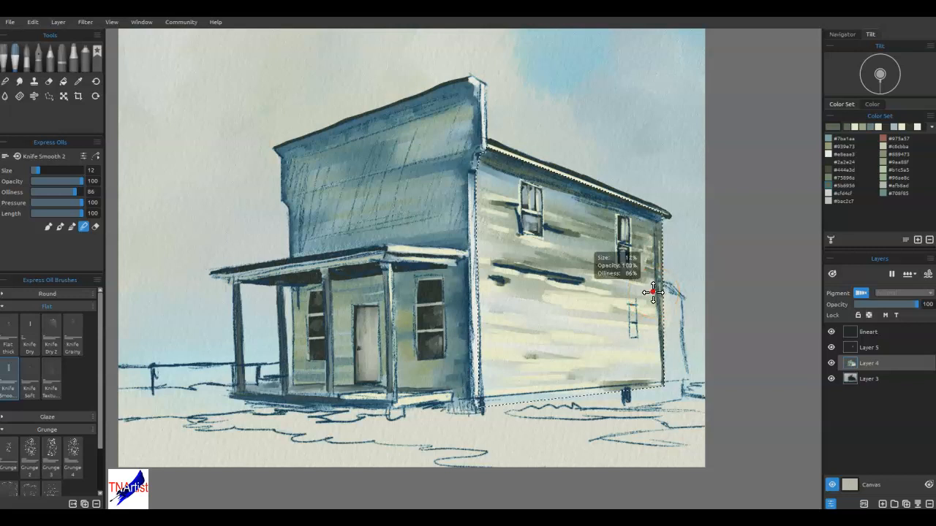
key(ctrl+d)
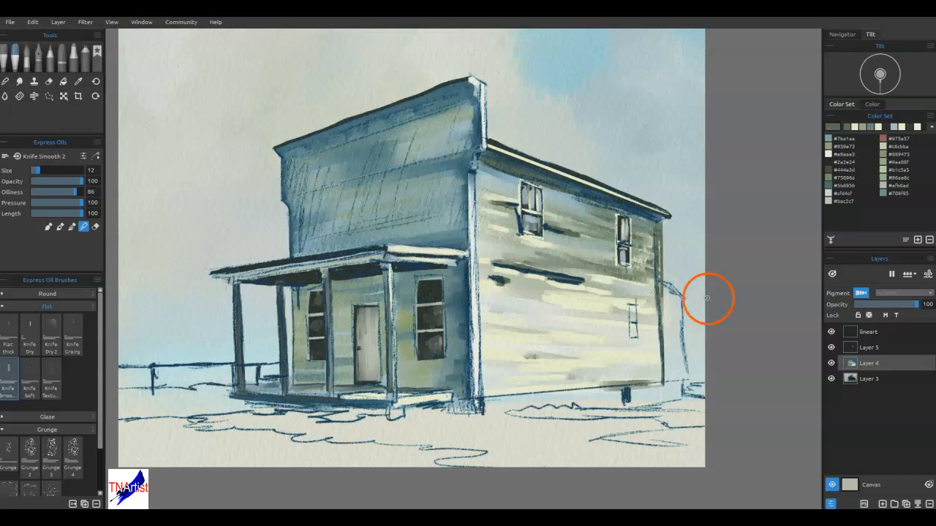
key(i)
click(591, 287)
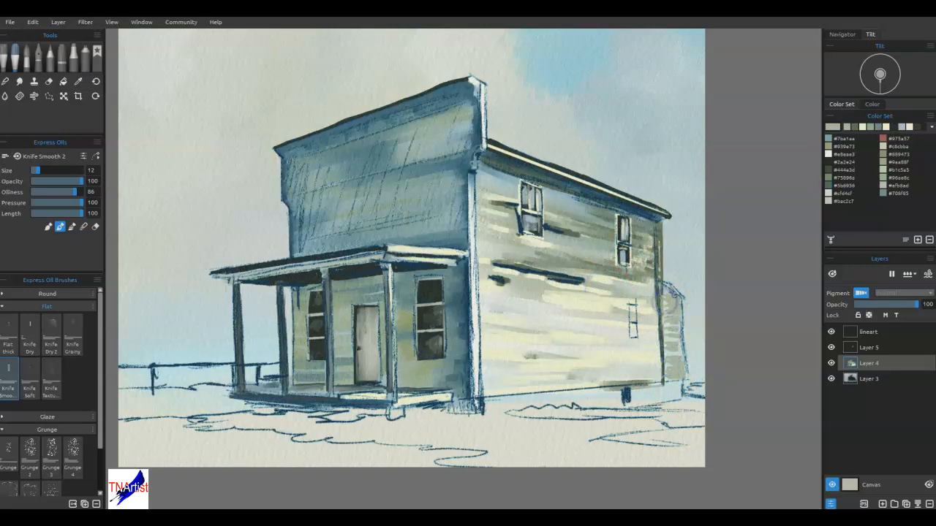
mouse_move(672, 290)
mouse_down()
mouse_move(620, 198)
mouse_move(661, 296)
mouse_up()
Step: Sample dark tones from the main roof edge and paint the rear extension's roof and the board shadows on its wall
alt+click(618, 197)
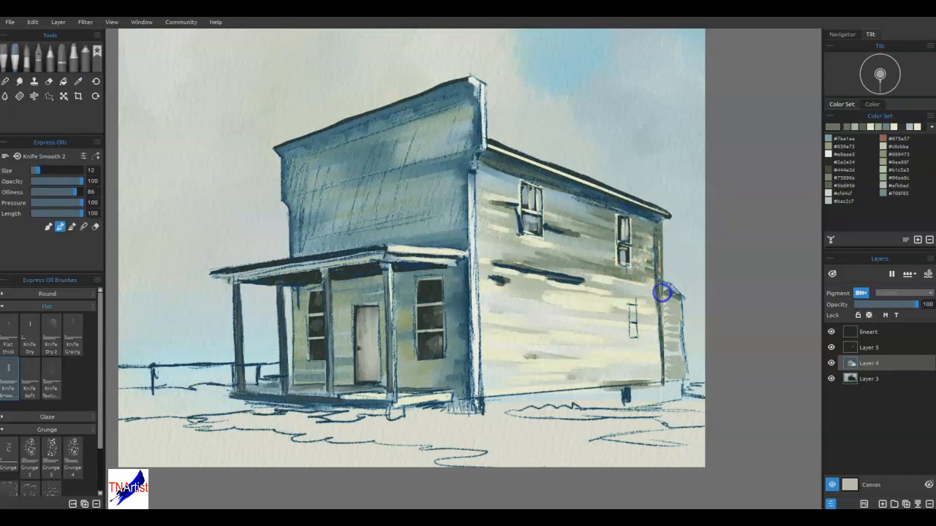
alt+click(634, 204)
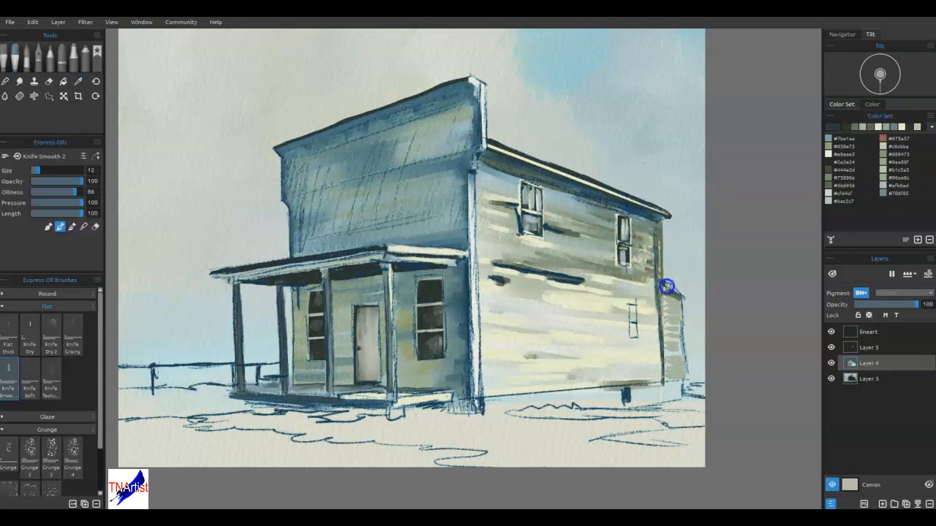
mouse_move(685, 296)
mouse_down()
mouse_move(662, 273)
mouse_move(668, 347)
mouse_move(660, 299)
mouse_move(665, 324)
mouse_up()
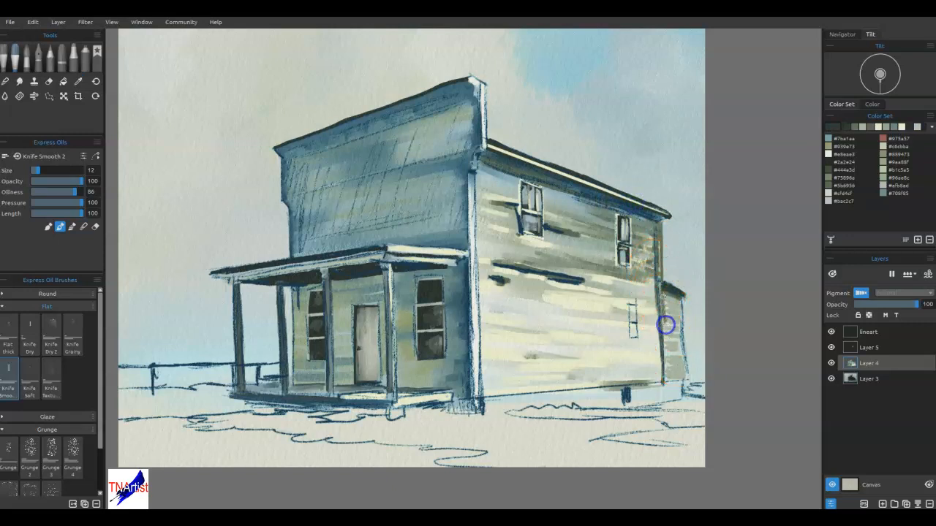
mouse_move(665, 382)
mouse_down()
mouse_move(678, 337)
mouse_move(671, 275)
mouse_move(664, 320)
mouse_move(676, 370)
mouse_move(667, 374)
mouse_move(669, 340)
mouse_up()
mouse_move(665, 306)
mouse_down()
mouse_move(704, 305)
mouse_move(774, 274)
mouse_up()
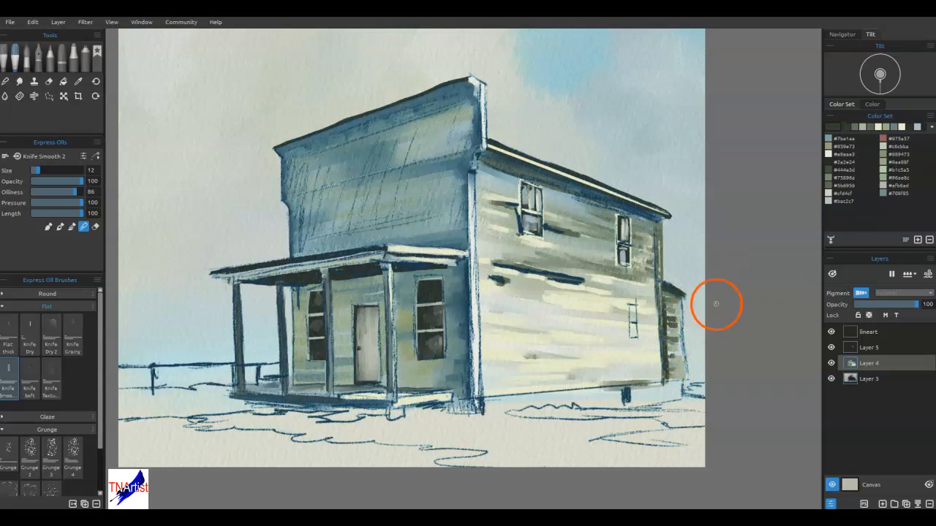
Step: Paint cream highlights on the front corner board, then at brush size 7 on the rear extension's outer edge and far roof trim
alt+click(494, 155)
drag(472, 185, 471, 190)
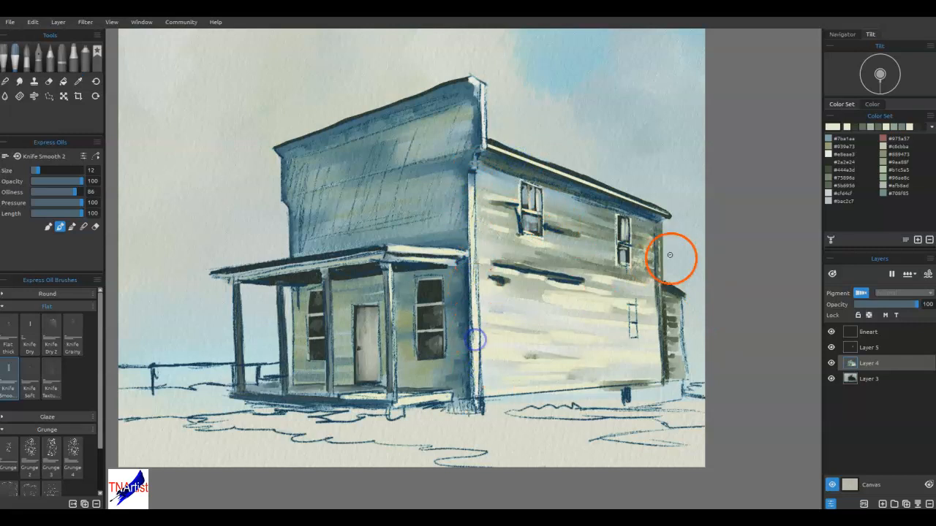
key(bracketleft)
drag(681, 298, 682, 301)
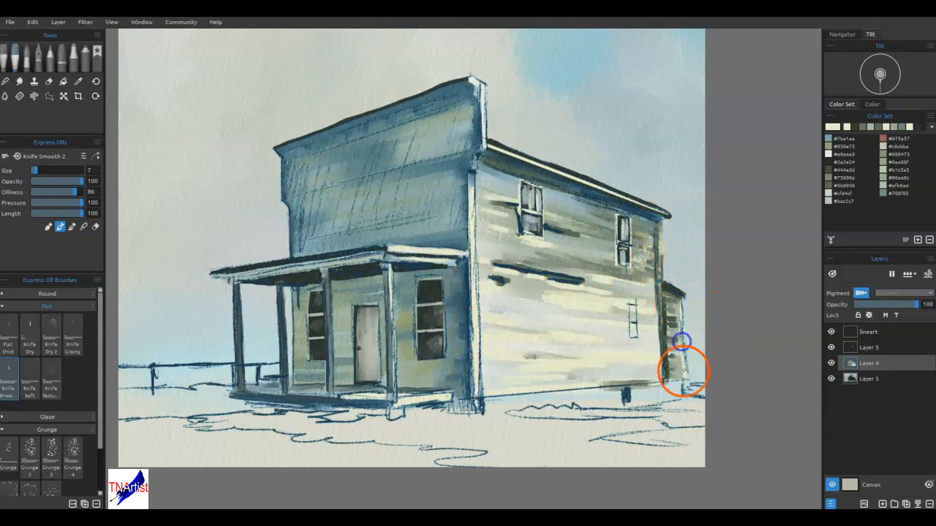
alt+click(666, 213)
drag(667, 215, 648, 205)
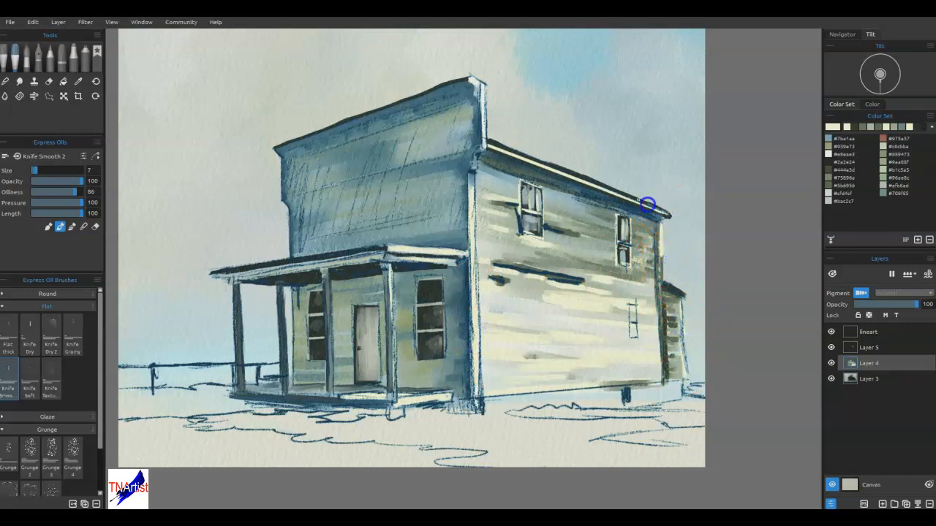
click(483, 146)
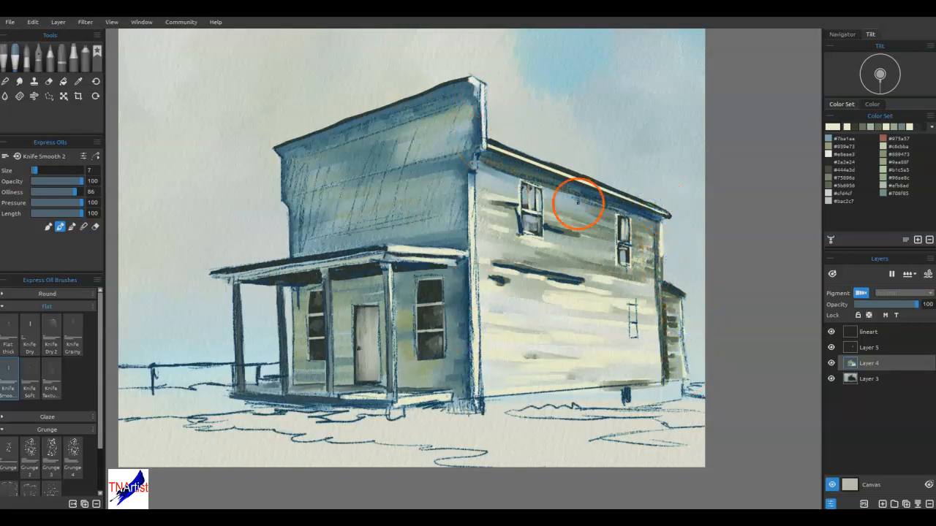
Step: Hide the line art and add a new layer directly above Layer 3, behind the building
click(830, 332)
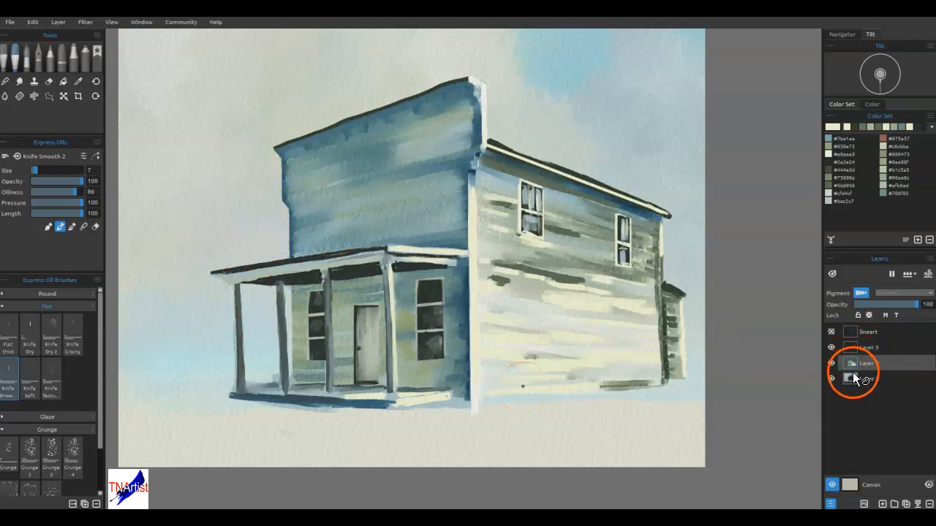
click(885, 379)
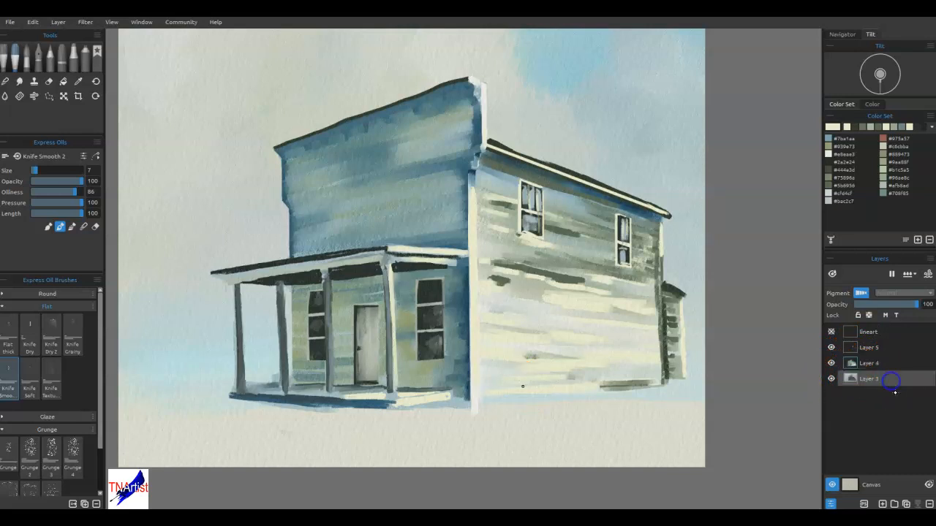
click(882, 503)
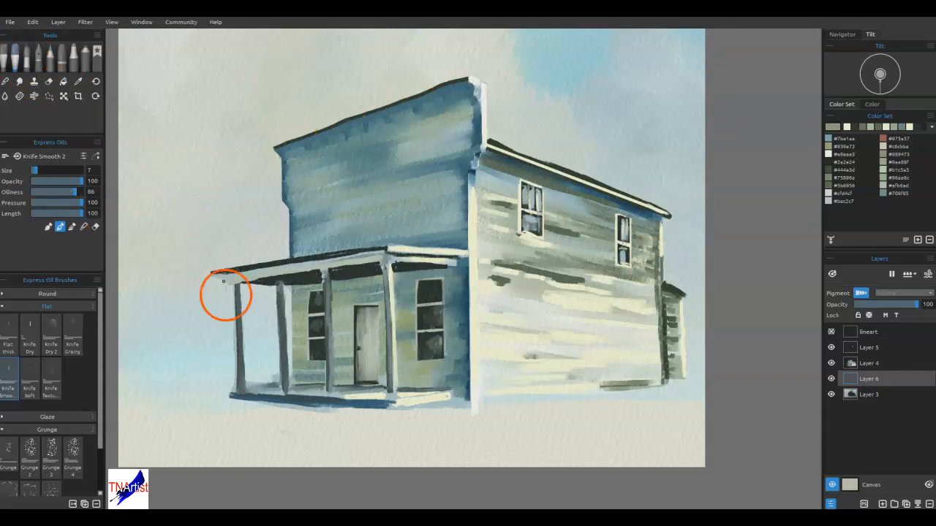
Step: Paint a grey-green mass of distant trees along the horizon on both sides of the building at brush size 45
key(bracketright)
key(bracketright)
key(bracketright)
key(bracketright)
key(bracketright)
key(bracketright)
key(bracketright)
key(bracketright)
mouse_move(186, 328)
mouse_down()
mouse_move(155, 338)
mouse_move(168, 296)
mouse_move(196, 305)
mouse_move(174, 309)
mouse_move(155, 293)
mouse_move(119, 320)
mouse_move(165, 343)
mouse_move(145, 354)
mouse_move(189, 326)
mouse_move(212, 335)
mouse_move(229, 301)
mouse_move(250, 350)
mouse_move(294, 336)
mouse_move(279, 310)
mouse_move(297, 344)
mouse_move(213, 364)
mouse_move(228, 319)
mouse_move(161, 361)
mouse_move(188, 355)
mouse_move(131, 379)
mouse_up()
mouse_move(314, 326)
mouse_down()
mouse_move(332, 353)
mouse_move(375, 306)
mouse_move(380, 282)
mouse_move(367, 372)
mouse_up()
drag(672, 354, 692, 342)
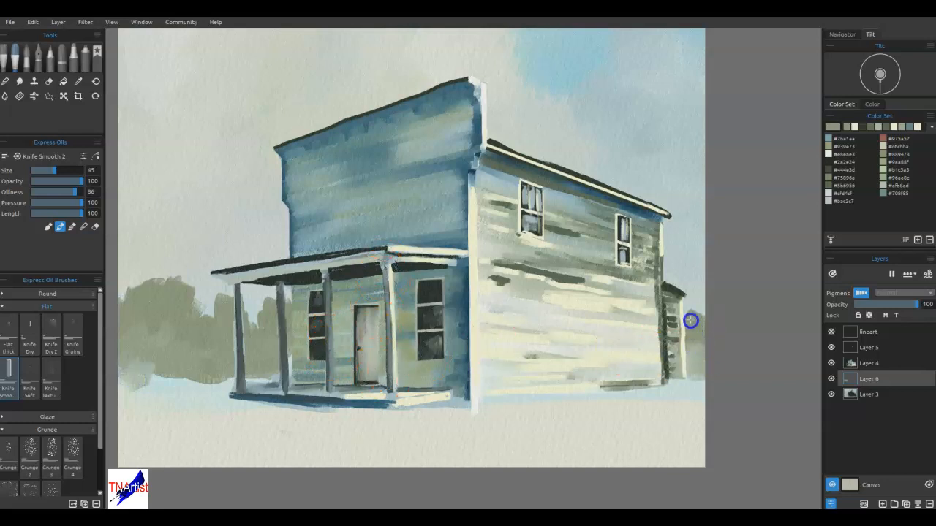
drag(255, 372, 196, 375)
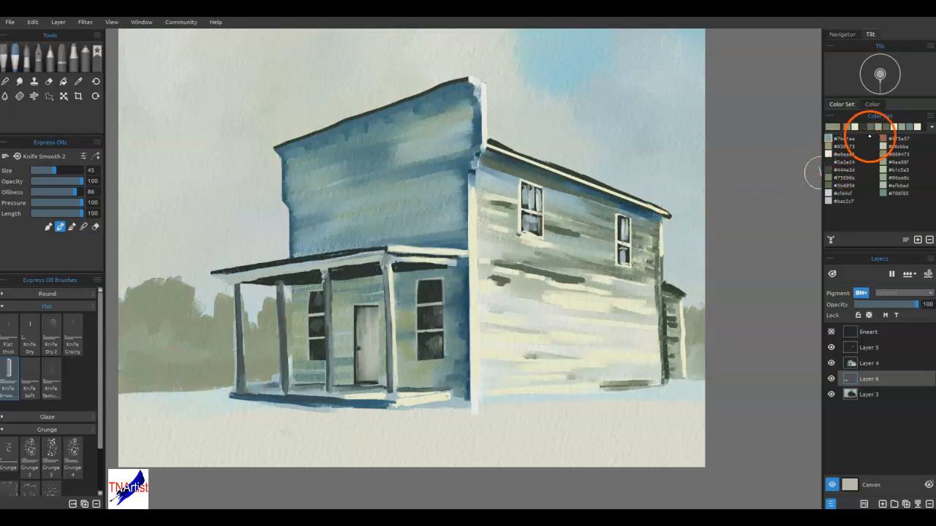
Step: Paint a greener tone over the distant trees on both sides of the building and blend it into the foliage
click(856, 186)
click(230, 334)
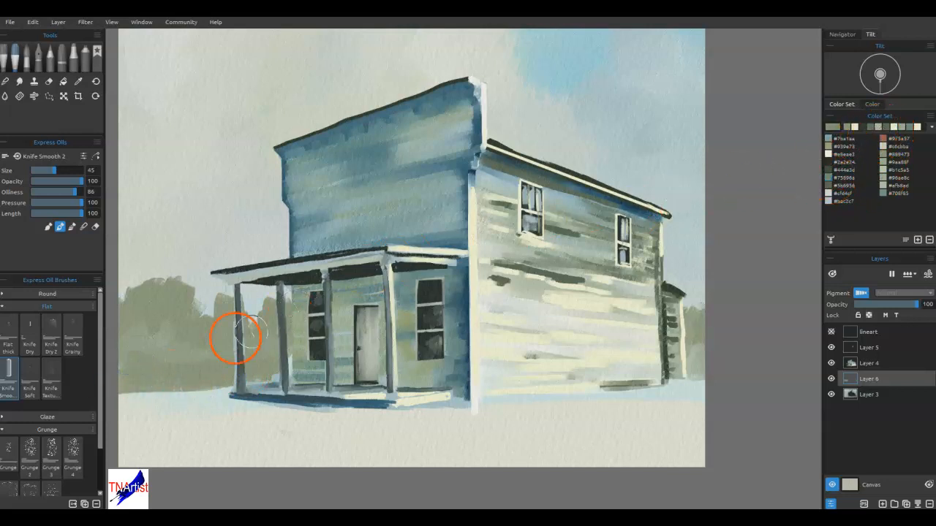
mouse_move(200, 345)
mouse_down()
mouse_move(151, 334)
mouse_move(171, 359)
mouse_move(141, 351)
mouse_move(195, 344)
mouse_move(195, 328)
mouse_move(261, 333)
mouse_move(288, 361)
mouse_move(242, 345)
mouse_move(161, 376)
mouse_up()
click(696, 333)
drag(696, 334, 700, 341)
key(n)
mouse_move(232, 382)
mouse_down()
mouse_move(208, 316)
mouse_move(195, 333)
mouse_move(181, 305)
mouse_move(202, 293)
mouse_up()
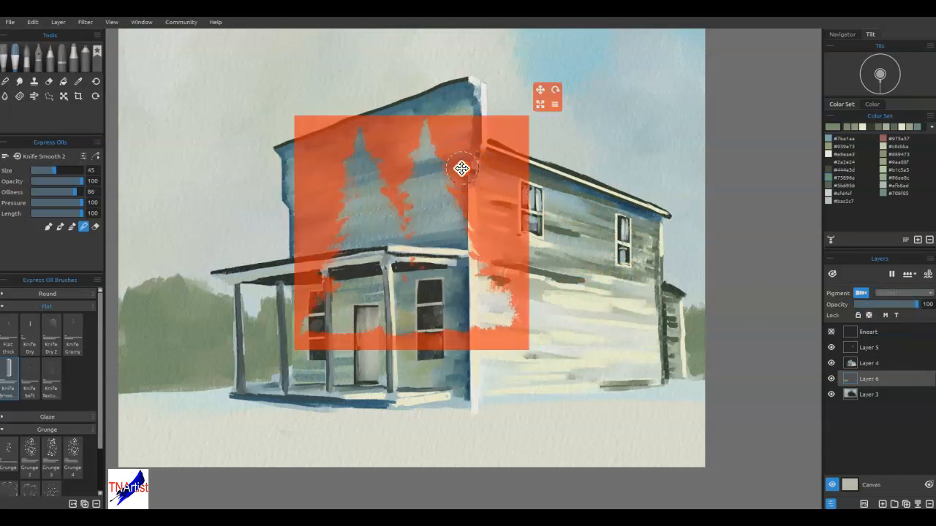
Step: Place the two-tree stencil at reduced size over the woods beside the porch and enable its border mask
drag(461, 169, 234, 268)
mouse_move(315, 209)
mouse_down()
mouse_move(251, 241)
mouse_move(247, 291)
mouse_up()
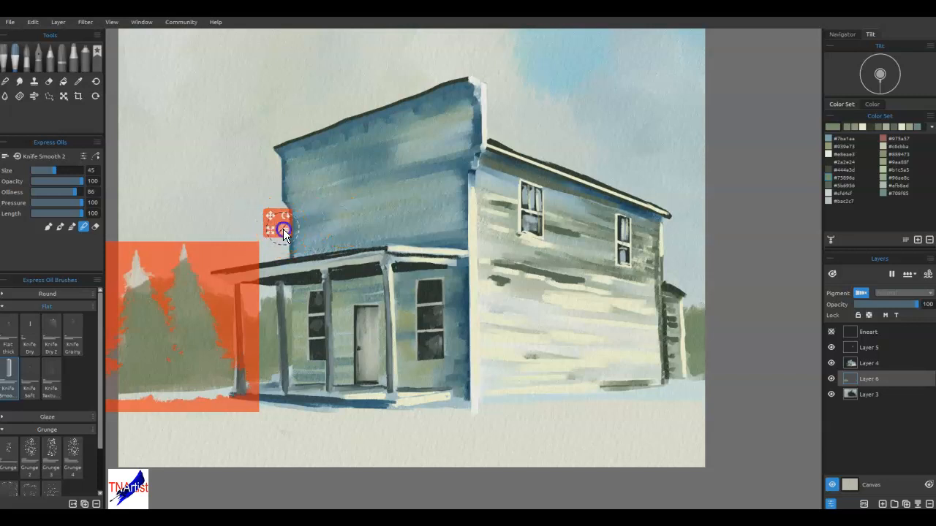
click(284, 229)
click(303, 293)
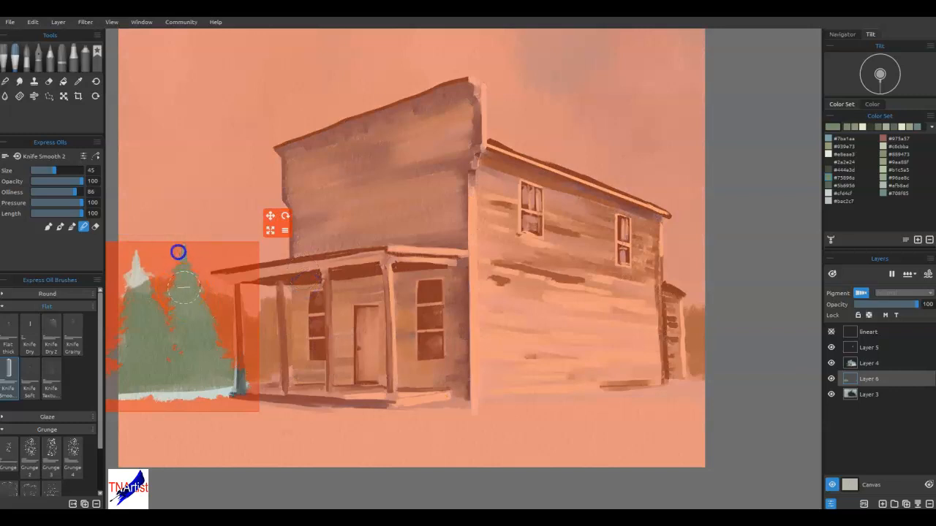
Step: Smear the green woods up through the stencil to form two pointed evergreens beside the porch
mouse_move(139, 278)
mouse_down()
mouse_move(139, 324)
mouse_move(161, 322)
mouse_move(133, 348)
mouse_up()
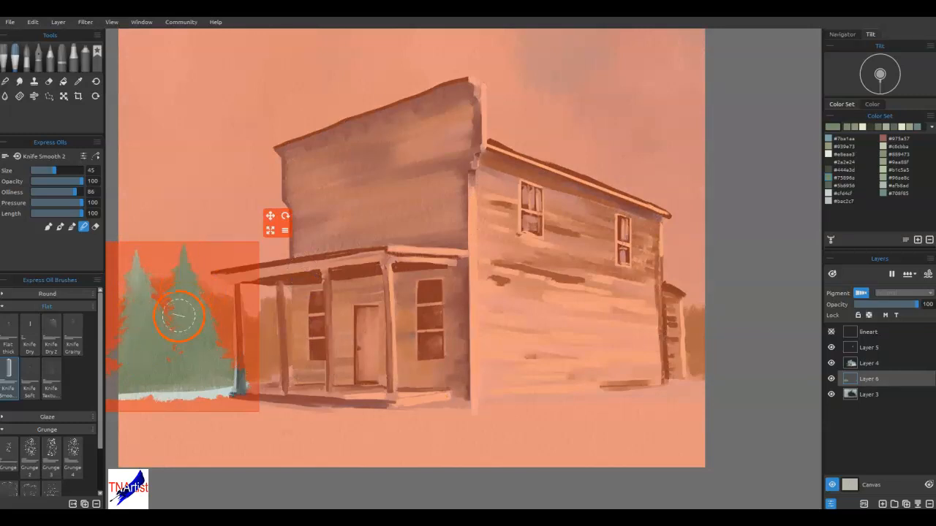
mouse_move(145, 302)
mouse_down()
mouse_move(188, 288)
mouse_move(198, 297)
mouse_move(190, 280)
mouse_move(185, 292)
mouse_move(190, 280)
mouse_move(174, 328)
mouse_move(209, 311)
mouse_move(144, 329)
mouse_move(182, 296)
mouse_move(209, 319)
mouse_move(199, 354)
mouse_move(244, 350)
mouse_move(219, 347)
mouse_move(232, 393)
mouse_up()
mouse_move(150, 299)
mouse_down()
mouse_move(220, 338)
mouse_move(245, 365)
mouse_up()
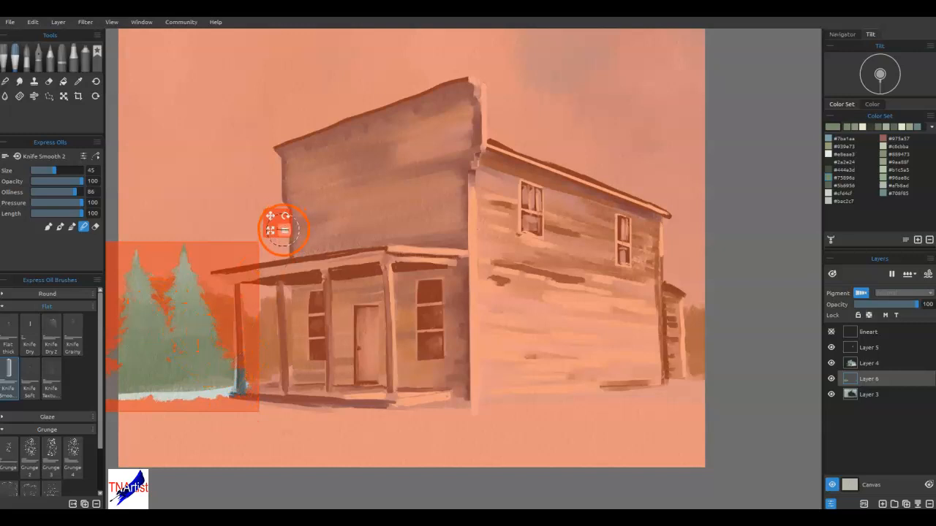
mouse_move(219, 234)
mouse_down()
mouse_move(167, 261)
mouse_move(188, 266)
mouse_up()
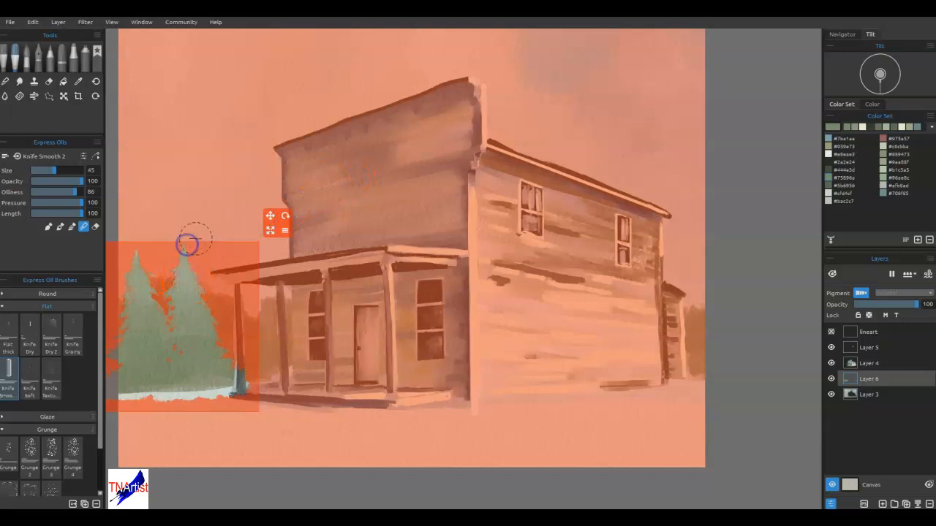
Step: Try inverting the two-tree stencil's mask and switch the inversion off again
click(285, 230)
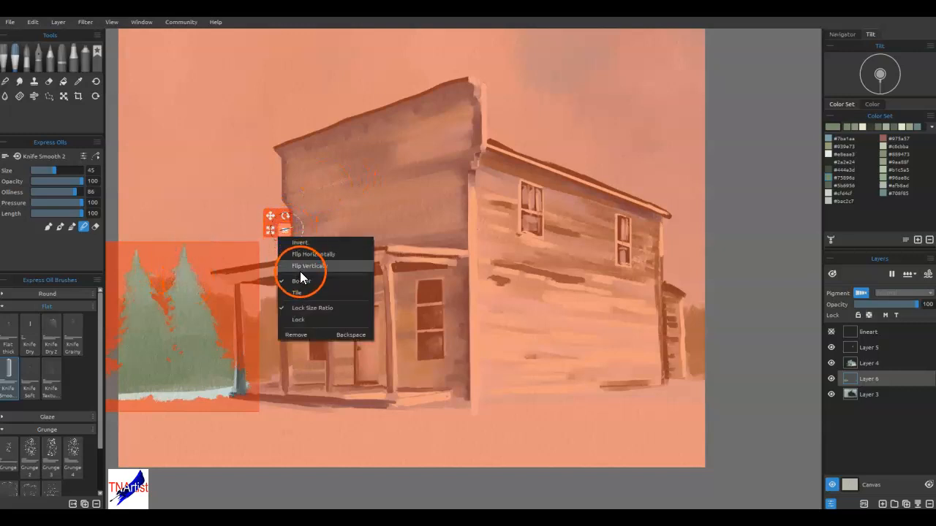
click(300, 243)
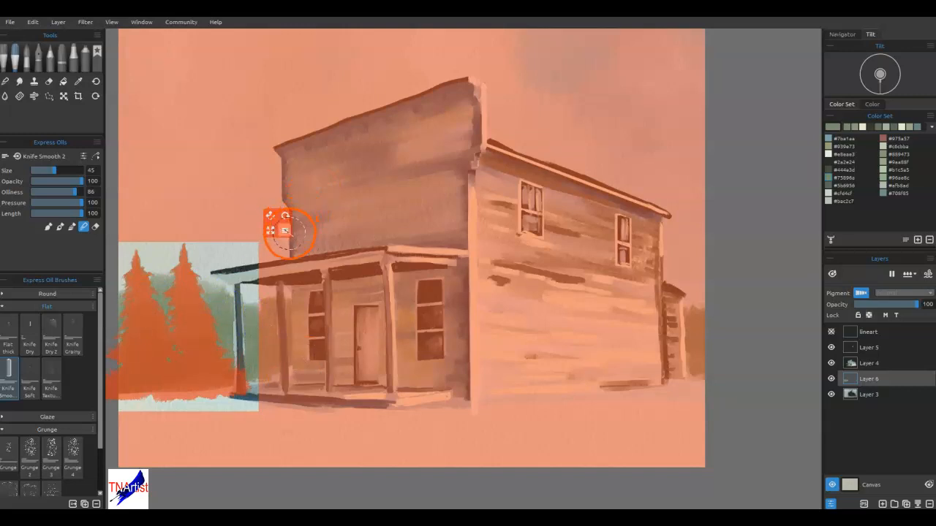
click(285, 230)
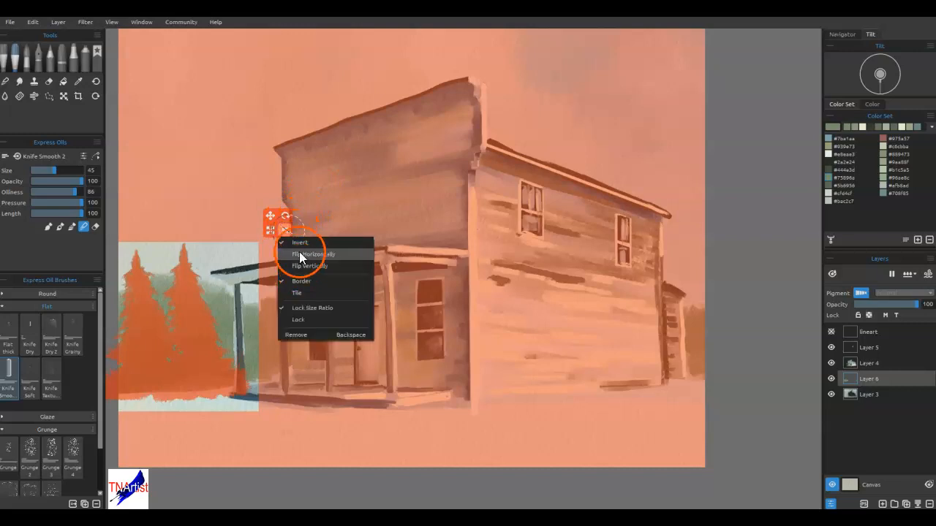
click(299, 244)
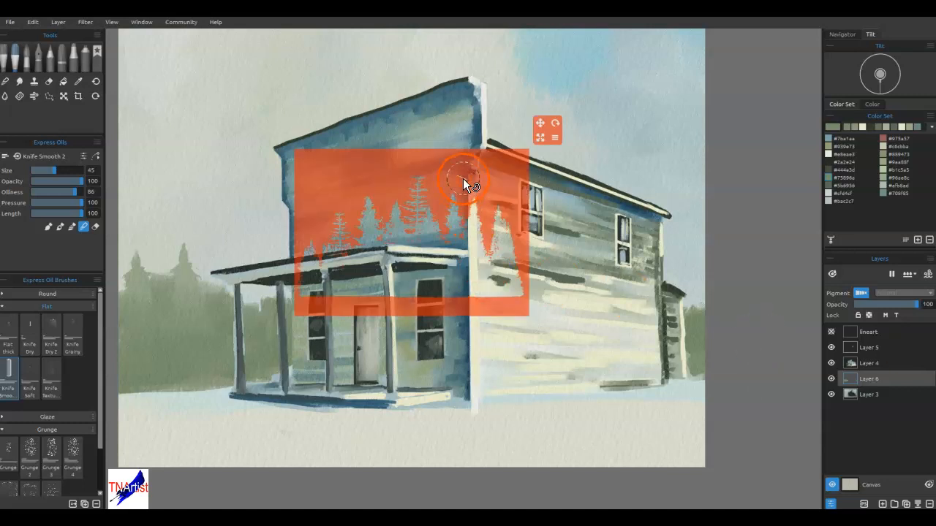
Step: Place the pine forest stencil over the woods behind the porch and blend green treetops through it
drag(477, 171, 306, 246)
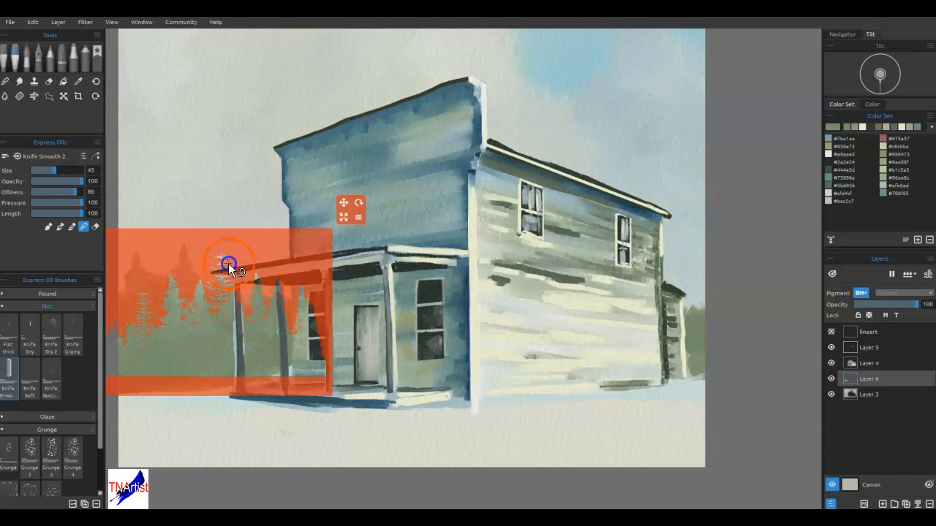
mouse_move(224, 260)
mouse_down()
mouse_move(229, 295)
mouse_move(266, 301)
mouse_up()
drag(293, 263, 299, 313)
mouse_move(175, 295)
mouse_down()
mouse_move(179, 334)
mouse_move(124, 346)
mouse_move(178, 356)
mouse_move(169, 321)
mouse_move(145, 334)
mouse_move(133, 327)
mouse_move(149, 349)
mouse_move(126, 364)
mouse_up()
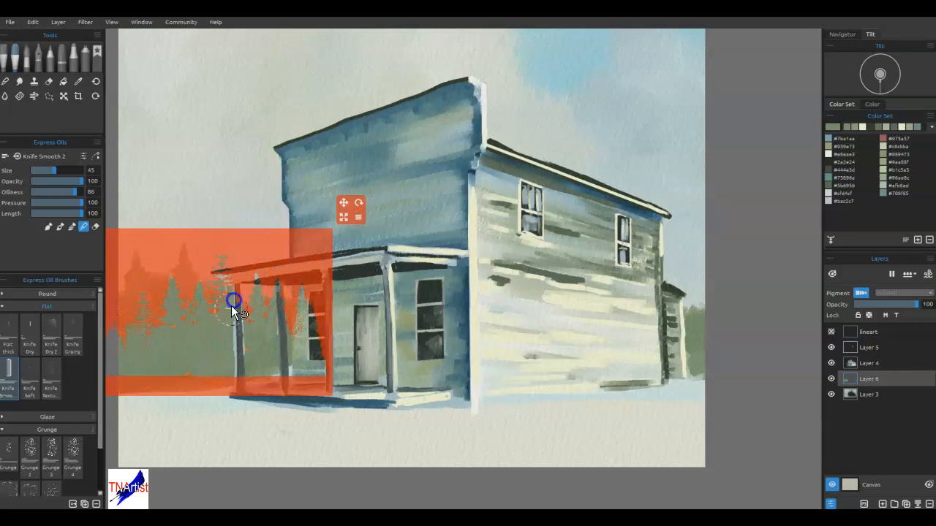
drag(277, 379, 278, 351)
Step: Reposition the pine forest stencil over the woods behind the shed and blend a pointed treetop through it
drag(299, 393, 714, 396)
drag(697, 294, 694, 309)
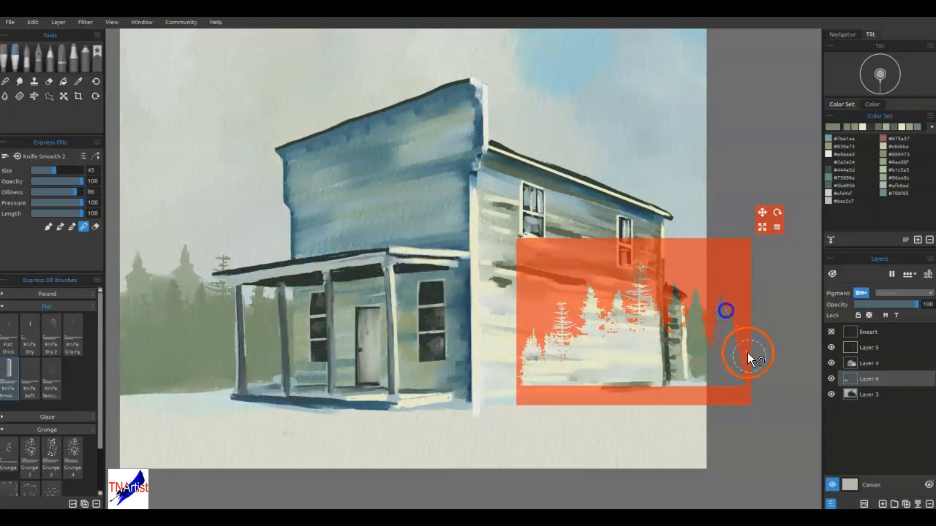
mouse_move(700, 307)
mouse_down()
mouse_move(701, 375)
mouse_move(703, 285)
mouse_move(698, 391)
mouse_move(700, 297)
mouse_move(700, 356)
mouse_up()
mouse_move(700, 356)
mouse_down()
mouse_move(698, 300)
mouse_move(698, 365)
mouse_up()
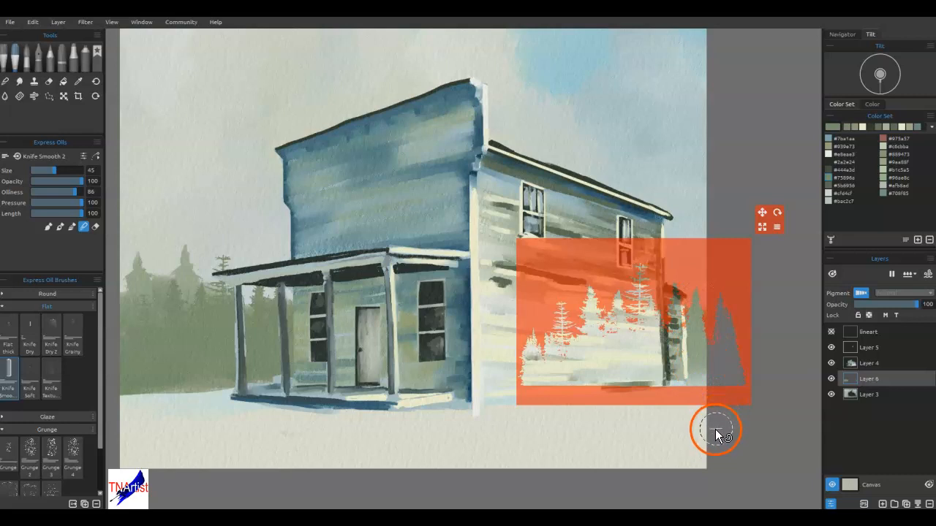
Step: Shift the pine forest stencil to the canvas edge beyond the porch, blend more treetops there, and remove the stencil
mouse_move(721, 283)
mouse_down()
mouse_move(305, 295)
mouse_move(171, 265)
mouse_move(119, 304)
mouse_move(117, 268)
mouse_move(125, 308)
mouse_move(147, 249)
mouse_up()
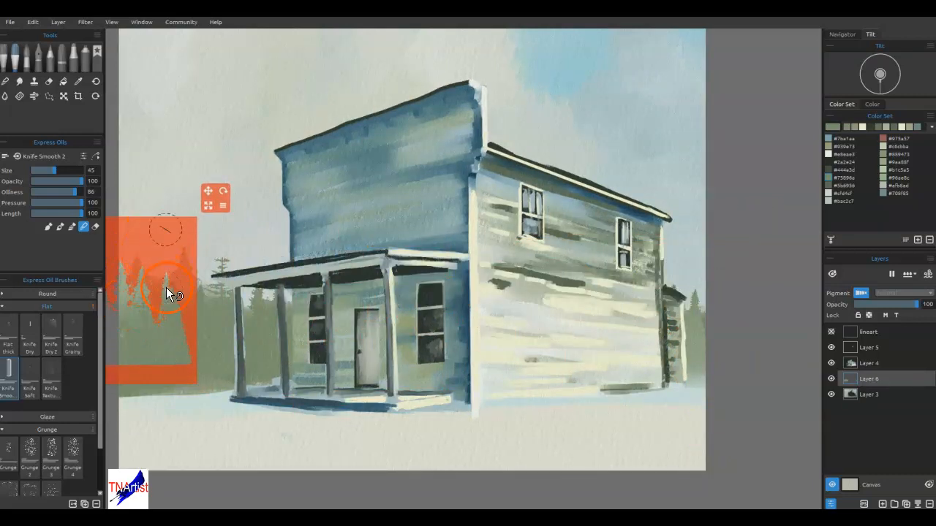
drag(472, 427, 365, 418)
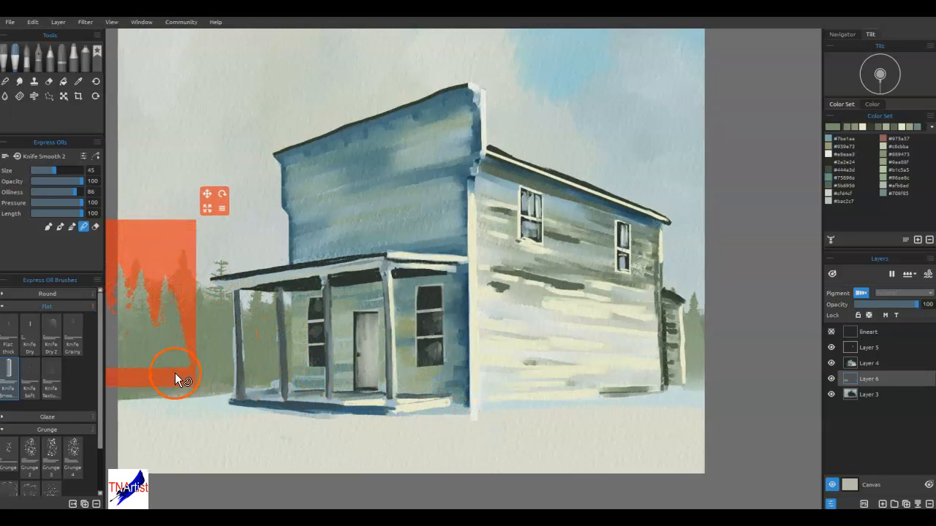
drag(178, 375, 171, 357)
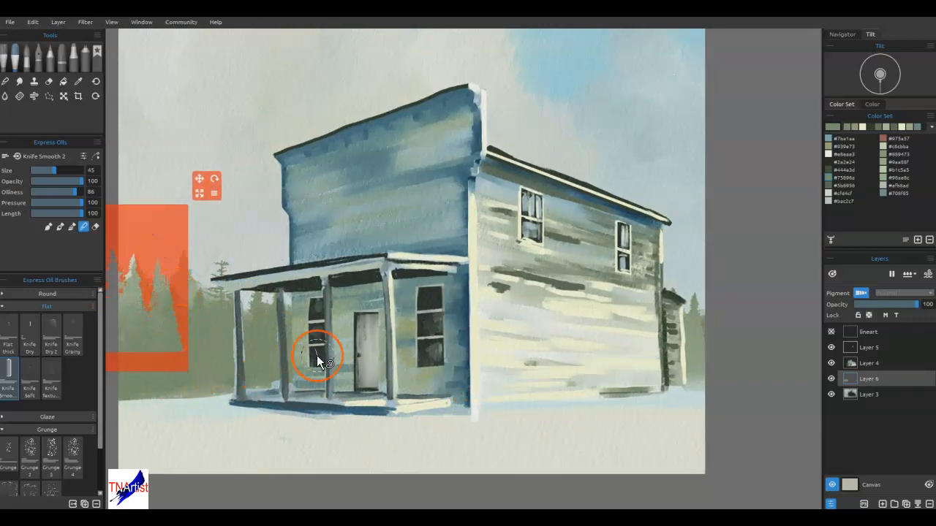
key(Delete)
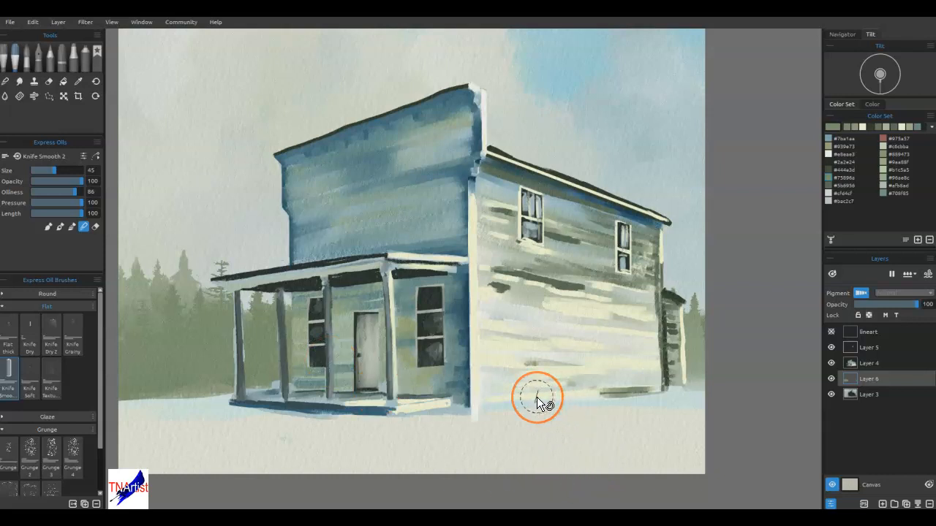
Step: Show the lineart layer and make Layer 5 active, with no selection on the canvas
click(831, 332)
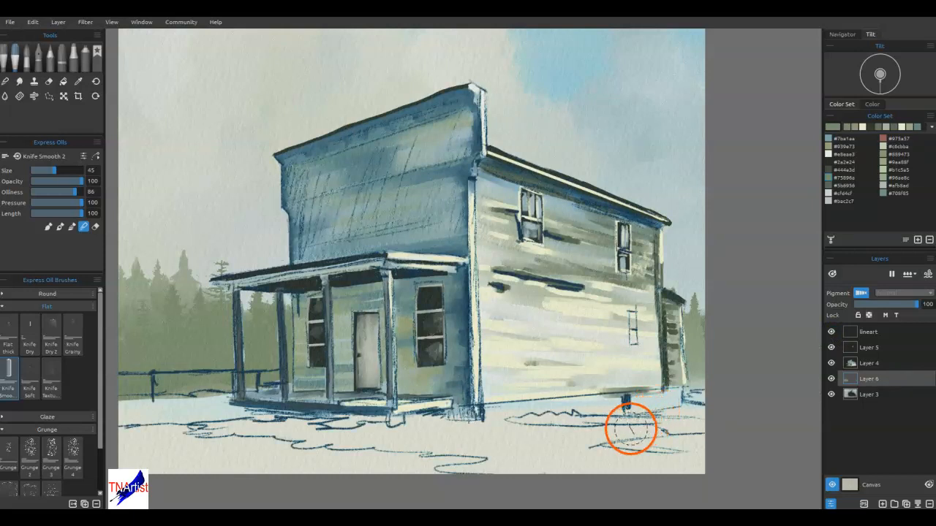
click(874, 350)
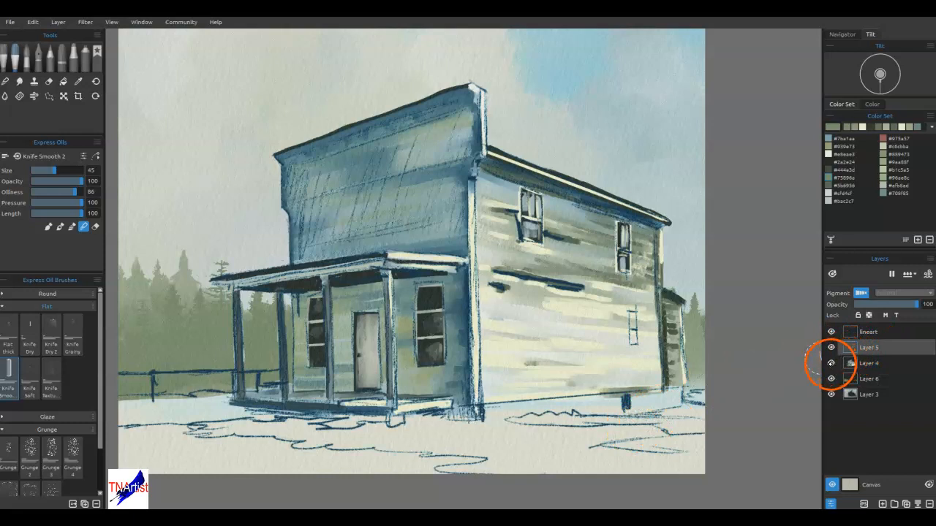
ctrl+click(856, 379)
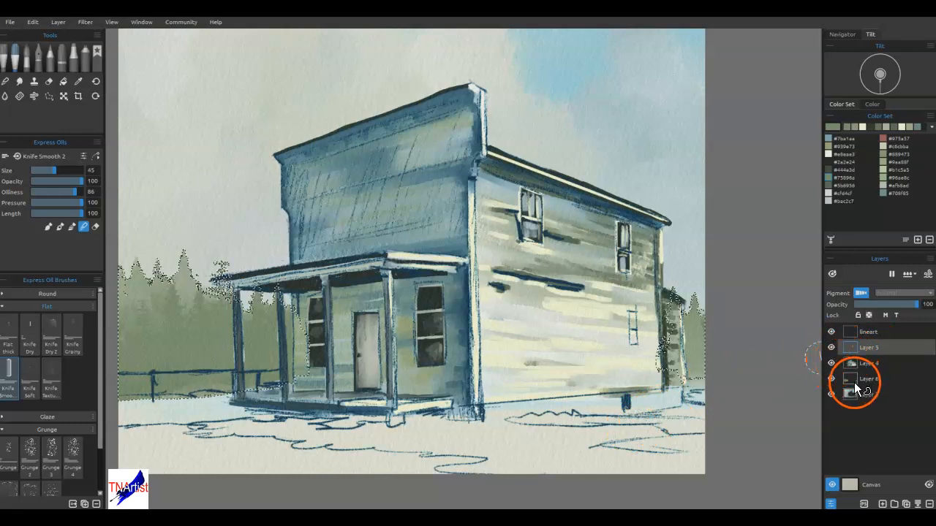
key(ctrl+d)
Step: Toggle the visibility of Layers 5, 4 and 6 to check what each one contains
mouse_move(864, 378)
mouse_down()
mouse_move(877, 349)
mouse_move(866, 360)
mouse_up()
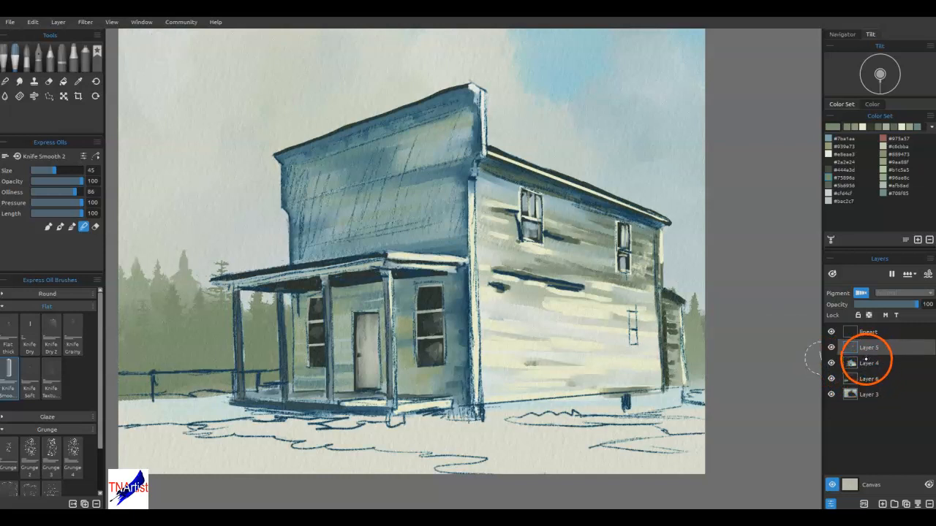
click(832, 348)
click(831, 348)
click(831, 363)
click(831, 363)
click(831, 379)
click(831, 379)
Step: Choose a custom very dark brown as the paint colour
click(836, 139)
click(836, 139)
click(549, 246)
click(553, 236)
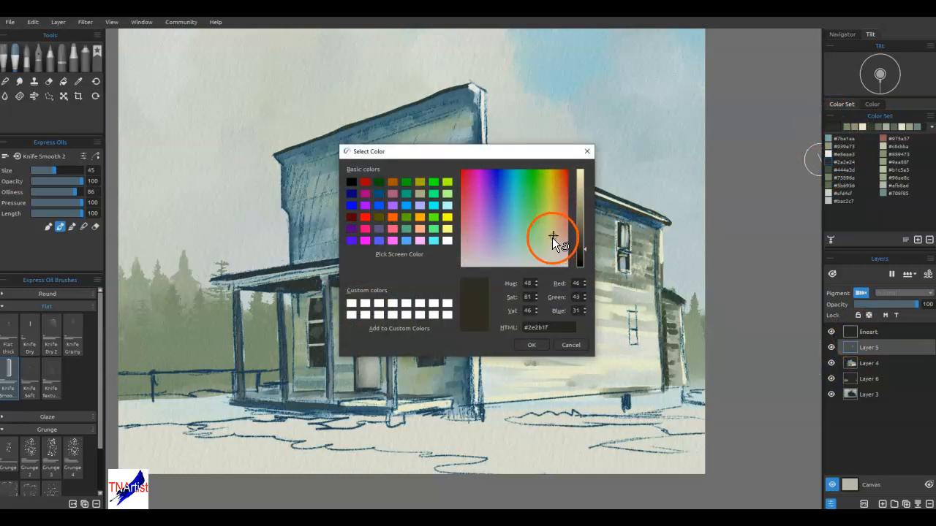
click(558, 229)
click(580, 246)
click(554, 315)
click(534, 346)
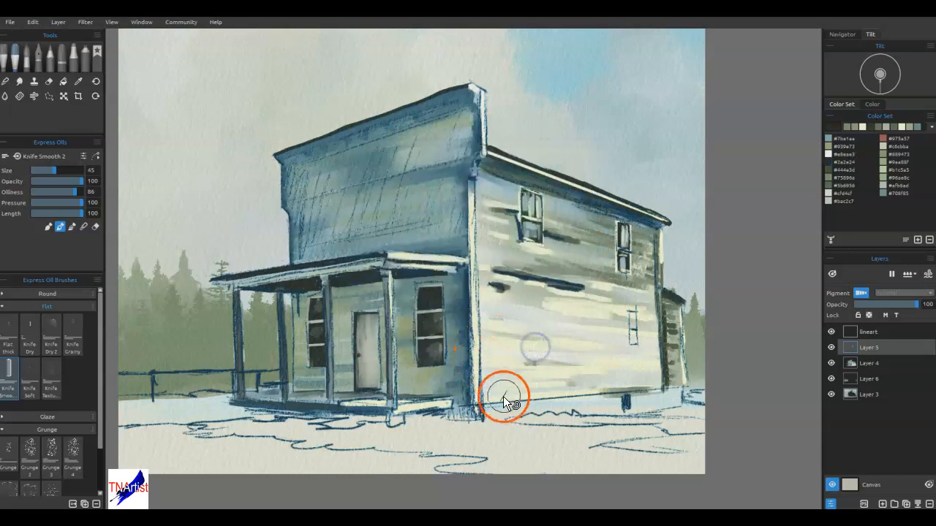
Step: Paint dark fence posts and rails over the sketched fence on both sides of the building, using brush sizes 12 and 9
key(bracketleft)
key(bracketleft)
key(bracketleft)
key(bracketleft)
key(bracketleft)
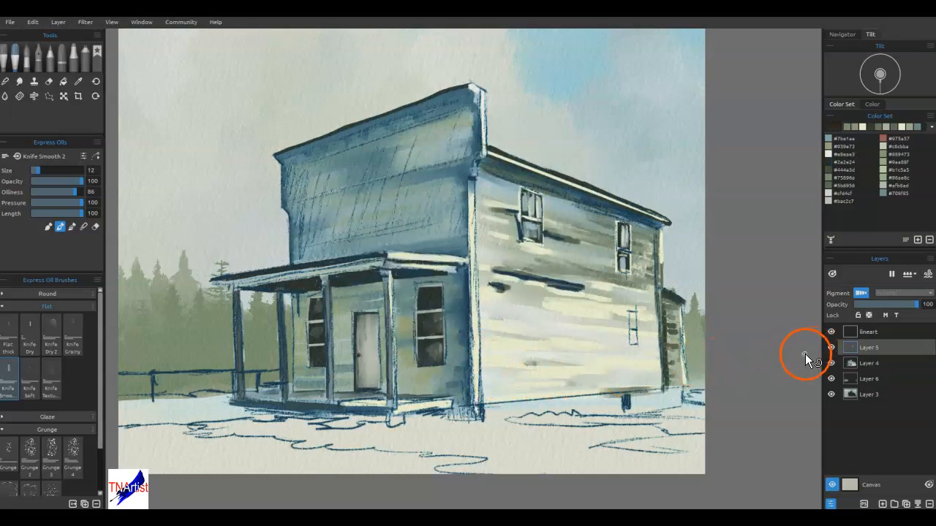
drag(151, 378, 153, 392)
key(ctrl+z)
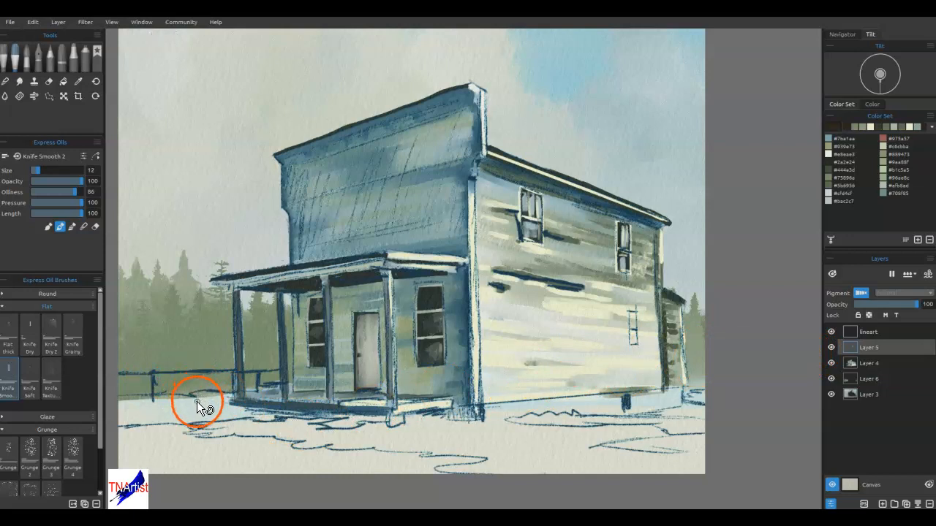
drag(150, 375, 152, 399)
drag(121, 370, 144, 371)
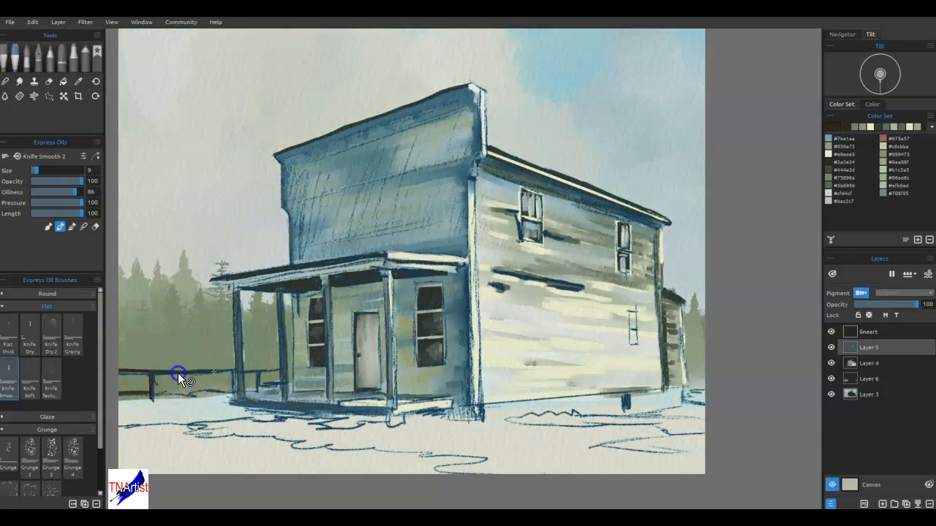
drag(259, 375, 258, 385)
drag(157, 401, 150, 389)
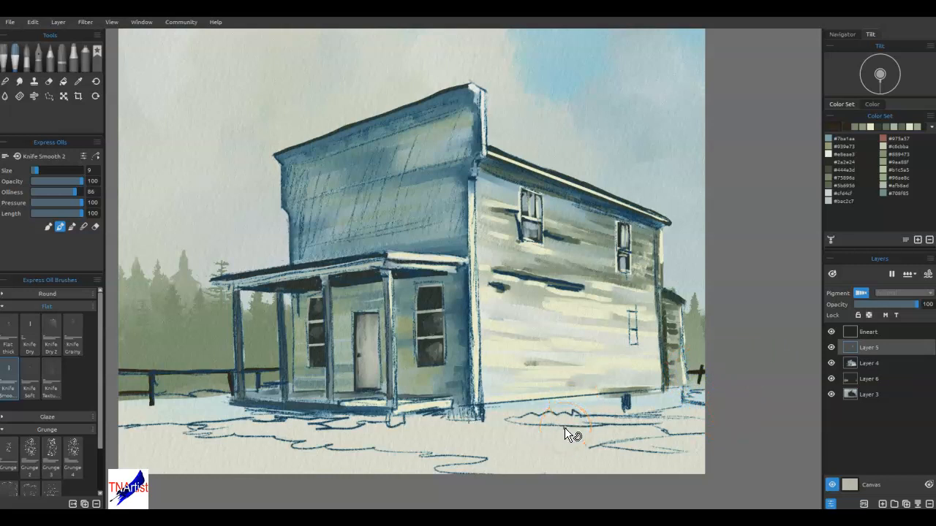
Step: Fill the small lower window on the side wall with dark paint sampled from the porch window, adding strokes sampled from the upper window
mouse_move(513, 212)
mouse_down()
mouse_move(566, 236)
mouse_move(544, 236)
mouse_up()
mouse_move(658, 216)
mouse_down()
mouse_move(643, 282)
mouse_move(635, 347)
mouse_move(642, 344)
mouse_move(637, 334)
mouse_move(570, 338)
mouse_up()
alt+click(427, 298)
drag(637, 329, 634, 313)
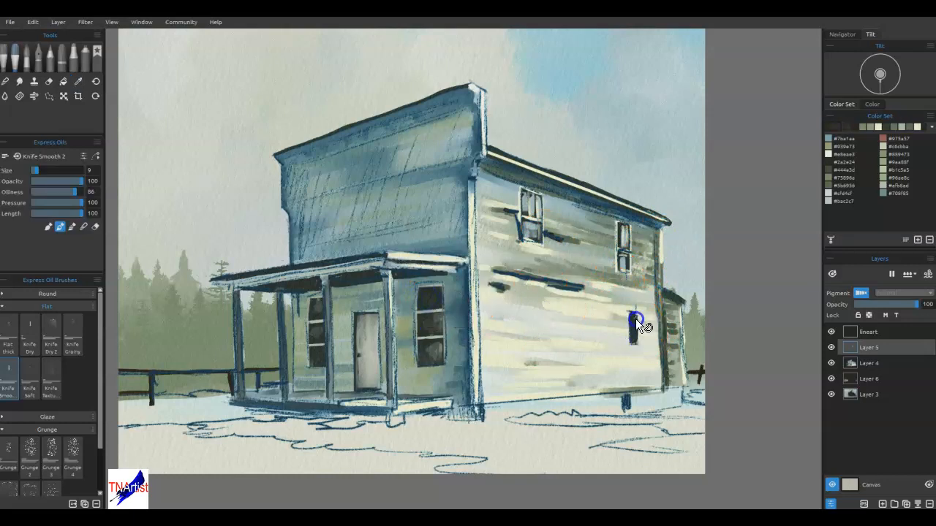
alt+click(628, 251)
click(643, 344)
mouse_move(643, 344)
mouse_down()
mouse_move(631, 317)
mouse_move(644, 317)
mouse_move(644, 350)
mouse_move(647, 315)
mouse_move(647, 362)
mouse_up()
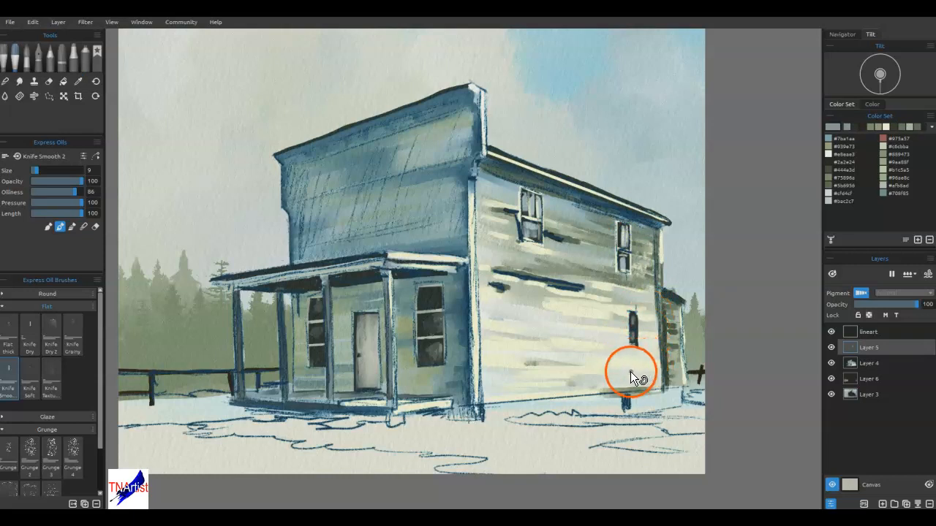
Step: Define the small lower window's light frame and crossbar using a colour sampled from the side wall
key(e)
click(705, 289)
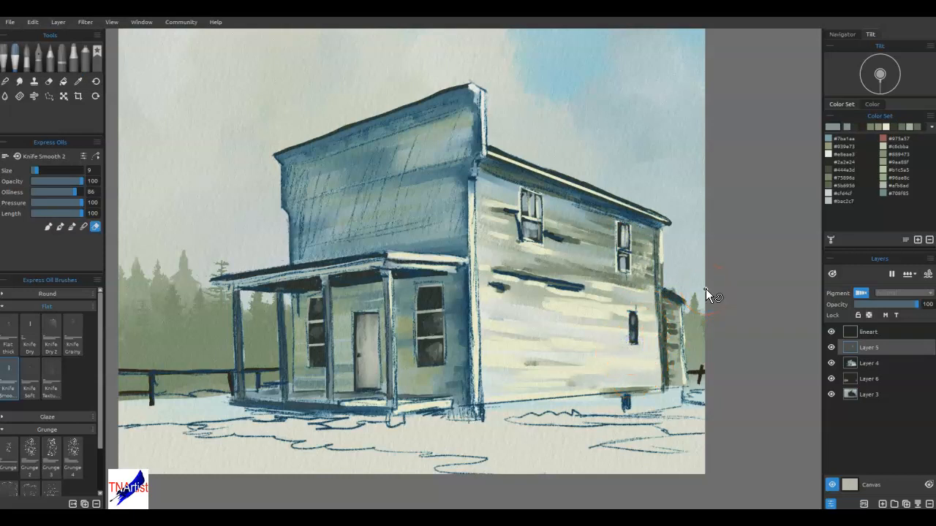
alt+click(598, 305)
drag(650, 310, 628, 317)
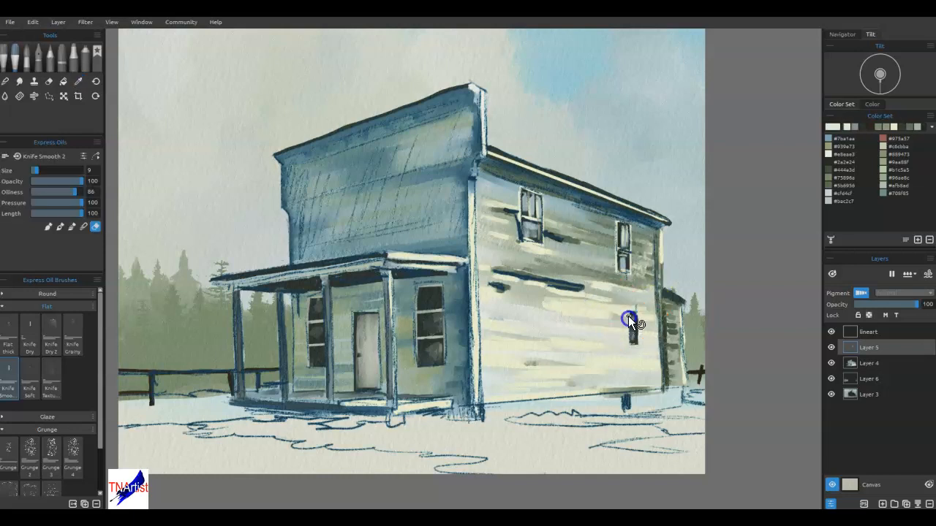
click(629, 312)
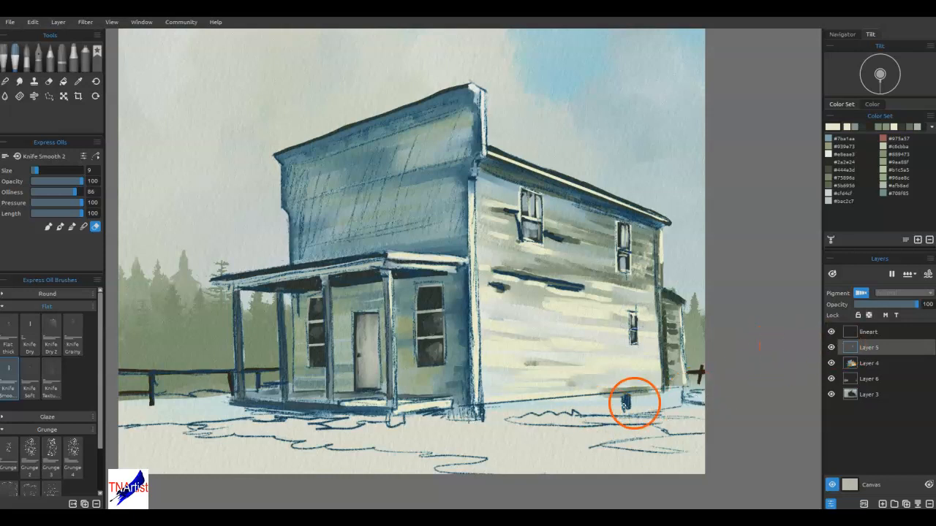
Step: Paint the foundation strip and its dark opening under the side wall, sampling nearby wall colours
click(870, 128)
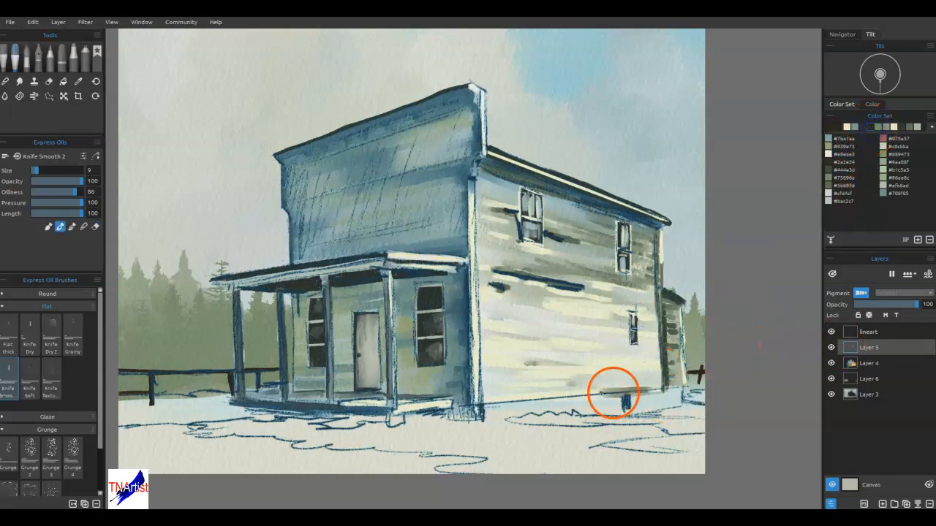
mouse_move(621, 404)
mouse_down()
mouse_move(612, 397)
mouse_move(622, 408)
mouse_move(671, 395)
mouse_up()
mouse_move(578, 399)
mouse_down()
mouse_move(600, 402)
mouse_move(517, 407)
mouse_move(613, 411)
mouse_move(594, 408)
mouse_move(604, 403)
mouse_move(576, 411)
mouse_move(614, 413)
mouse_up()
alt+click(586, 381)
alt+click(556, 371)
alt+click(588, 410)
Step: Hide the lineart layer and blend the brown and grey foundation strip along the base of the side wall
key(n)
click(831, 331)
click(580, 403)
mouse_move(606, 401)
mouse_down()
mouse_move(489, 410)
mouse_move(612, 408)
mouse_move(582, 400)
mouse_move(485, 411)
mouse_move(633, 401)
mouse_up()
mouse_move(647, 402)
mouse_down()
mouse_move(663, 398)
mouse_move(638, 403)
mouse_move(673, 400)
mouse_up()
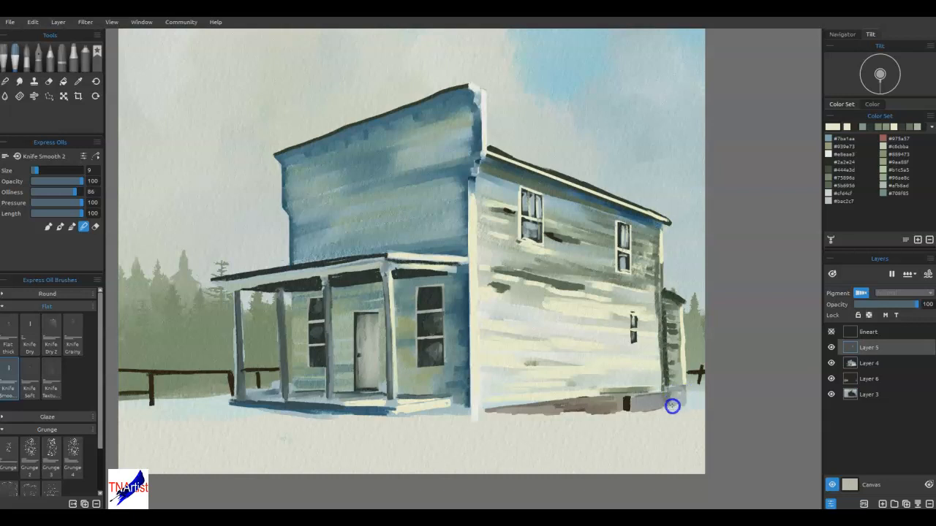
drag(678, 394, 675, 393)
mouse_move(587, 409)
mouse_down()
mouse_move(481, 412)
mouse_move(610, 401)
mouse_move(553, 394)
mouse_move(543, 401)
mouse_move(604, 398)
mouse_move(501, 407)
mouse_move(594, 397)
mouse_up()
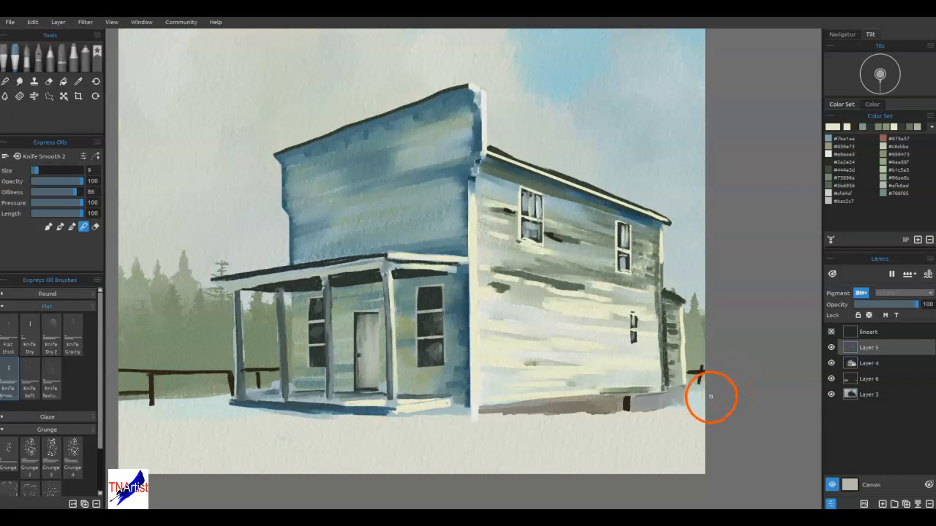
Step: Blend the paint at the far end of the side wall's foundation and along the base near the porch
mouse_move(705, 400)
mouse_down()
mouse_move(677, 364)
mouse_move(682, 402)
mouse_move(673, 432)
mouse_move(639, 409)
mouse_up()
mouse_move(436, 415)
mouse_down()
mouse_move(484, 398)
mouse_move(480, 367)
mouse_move(493, 401)
mouse_move(472, 412)
mouse_move(492, 375)
mouse_up()
Step: Add a new layer and deepen the panes of both porch windows with near-black paint sampled from the window
alt+click(422, 294)
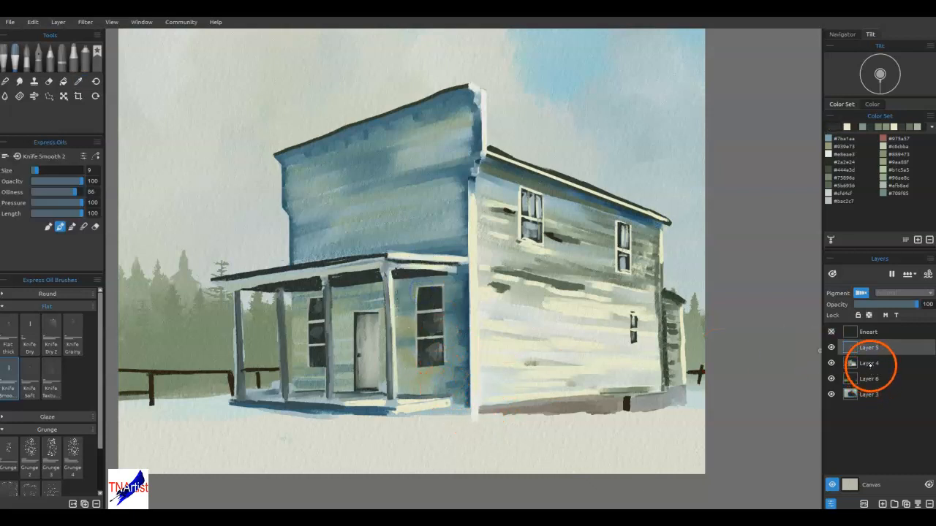
click(882, 504)
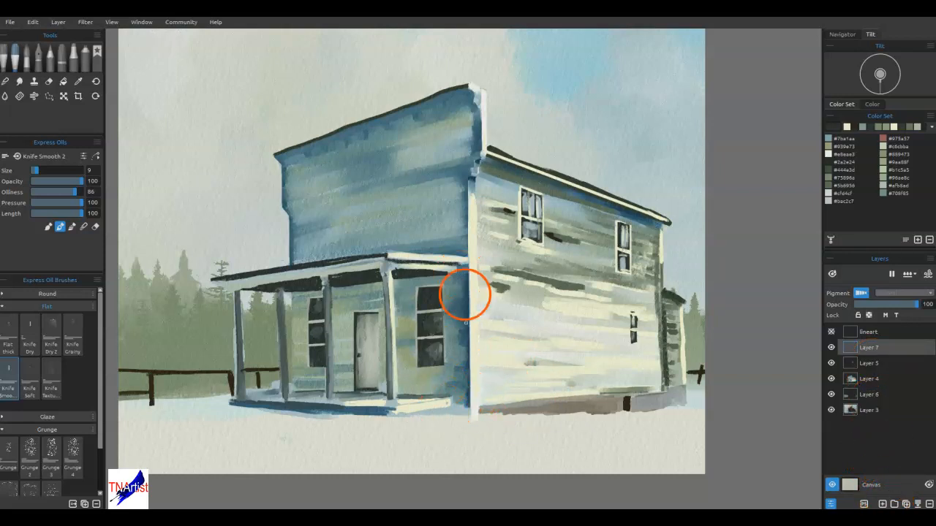
drag(460, 376, 622, 299)
click(832, 126)
click(580, 256)
click(532, 345)
mouse_move(544, 292)
mouse_down()
mouse_move(548, 271)
mouse_move(557, 272)
mouse_up()
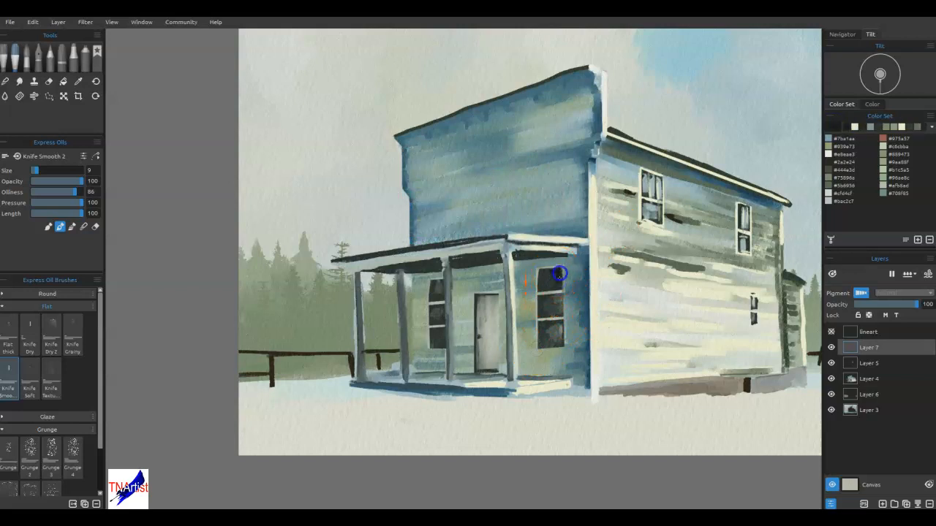
mouse_move(553, 302)
mouse_down()
mouse_move(551, 311)
mouse_move(551, 298)
mouse_up()
drag(553, 330, 555, 320)
click(539, 266)
drag(437, 308, 438, 337)
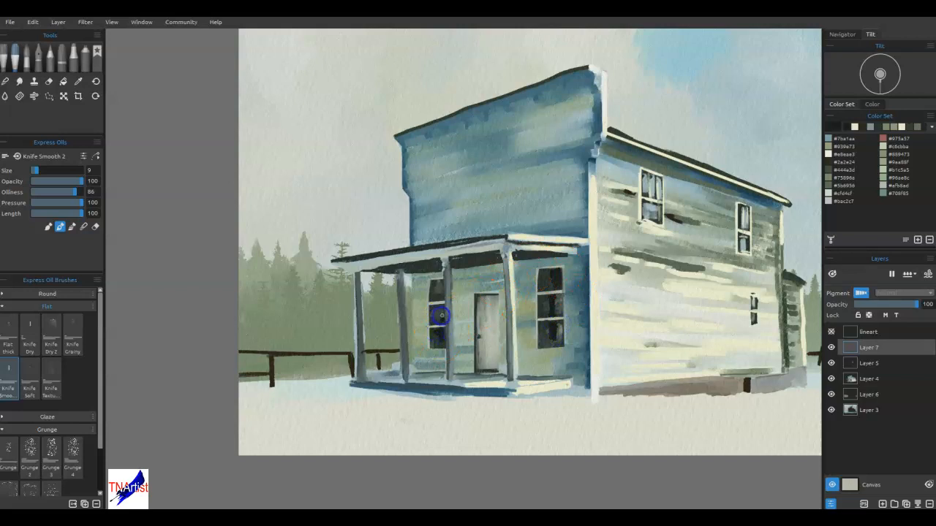
Step: Darken the foundation's small opening and paint the near-black gap beneath the side end of the porch deck
mouse_move(757, 387)
mouse_down()
mouse_move(747, 401)
mouse_move(612, 409)
mouse_move(723, 393)
mouse_move(687, 391)
mouse_move(739, 378)
mouse_move(753, 336)
mouse_move(748, 395)
mouse_move(746, 384)
mouse_up()
mouse_move(585, 372)
mouse_down()
mouse_move(575, 389)
mouse_move(591, 397)
mouse_move(581, 399)
mouse_move(570, 382)
mouse_move(570, 391)
mouse_move(518, 397)
mouse_move(571, 390)
mouse_move(560, 396)
mouse_move(516, 399)
mouse_up()
mouse_move(572, 393)
mouse_down()
mouse_move(582, 378)
mouse_move(589, 390)
mouse_move(581, 395)
mouse_up()
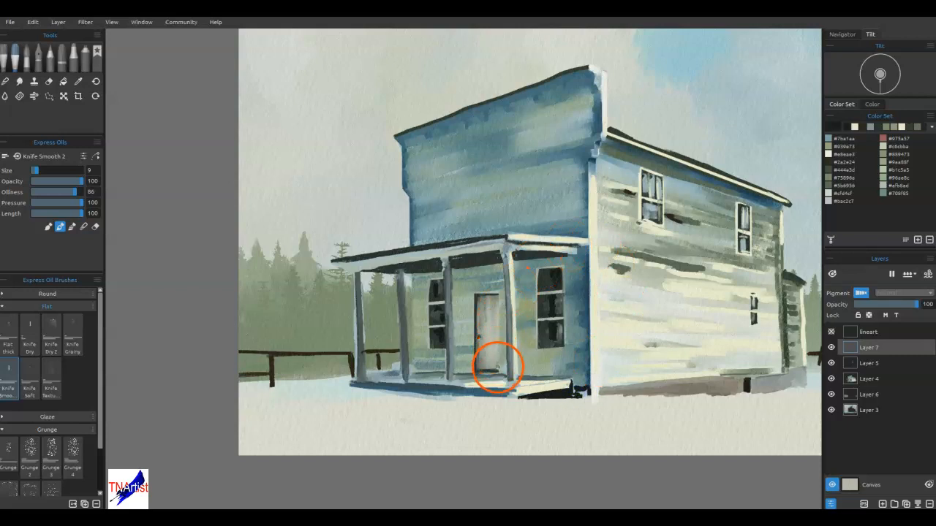
Step: Darken the door's threshold, reduce the brush size to 5 and outline the outer edge of the front wall and false facade
mouse_move(494, 372)
mouse_down()
mouse_move(393, 273)
mouse_move(412, 273)
mouse_up()
key(bracketleft)
key(bracketleft)
key(bracketleft)
key(bracketleft)
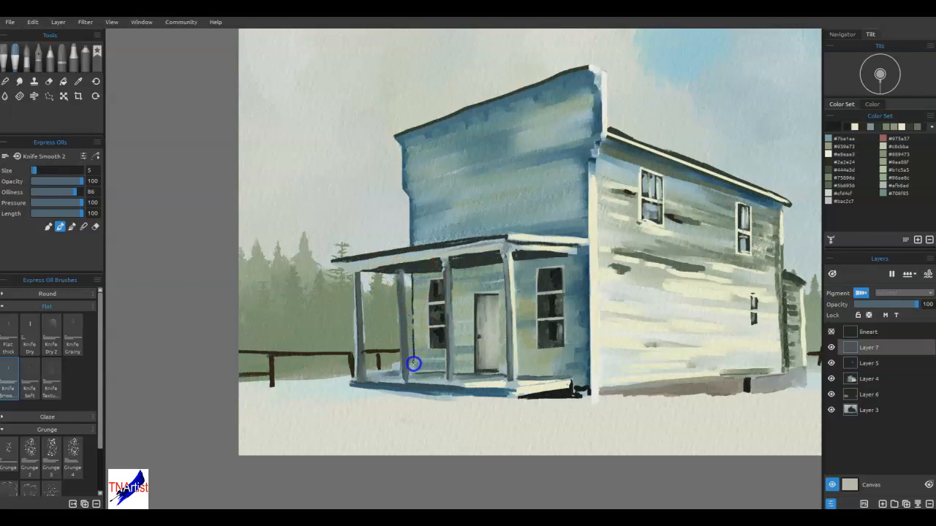
drag(413, 370, 414, 370)
drag(411, 248, 411, 248)
drag(407, 193, 395, 136)
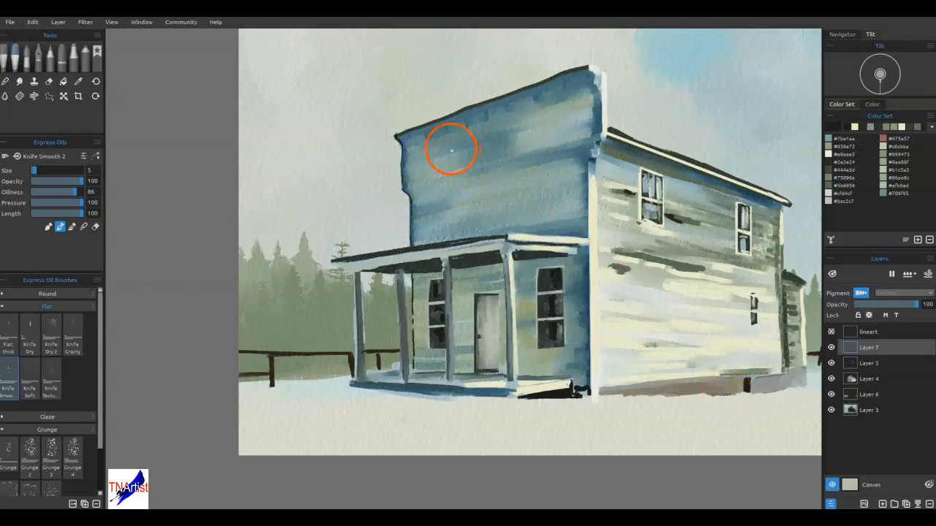
Step: Paint small curved brackets under the false facade's cornice and a thin broken line beneath them
mouse_move(418, 126)
mouse_down()
mouse_move(437, 123)
mouse_move(442, 132)
mouse_move(461, 113)
mouse_move(462, 122)
mouse_move(503, 99)
mouse_move(503, 108)
mouse_move(530, 88)
mouse_move(533, 101)
mouse_move(554, 78)
mouse_move(556, 95)
mouse_up()
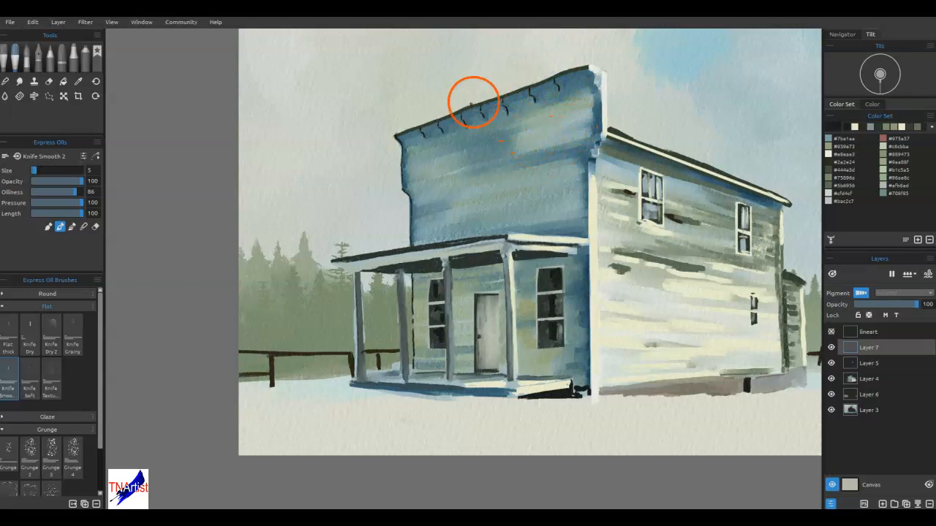
drag(406, 149, 439, 138)
drag(433, 139, 562, 101)
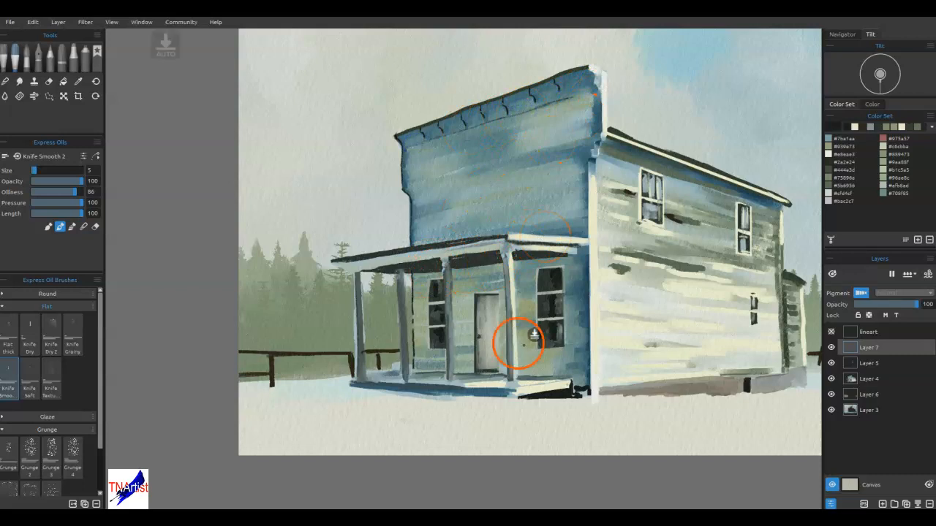
Step: Outline the door frame and add dark accents along the front edge of the porch deck
mouse_move(497, 295)
mouse_down()
mouse_move(478, 299)
mouse_move(471, 354)
mouse_up()
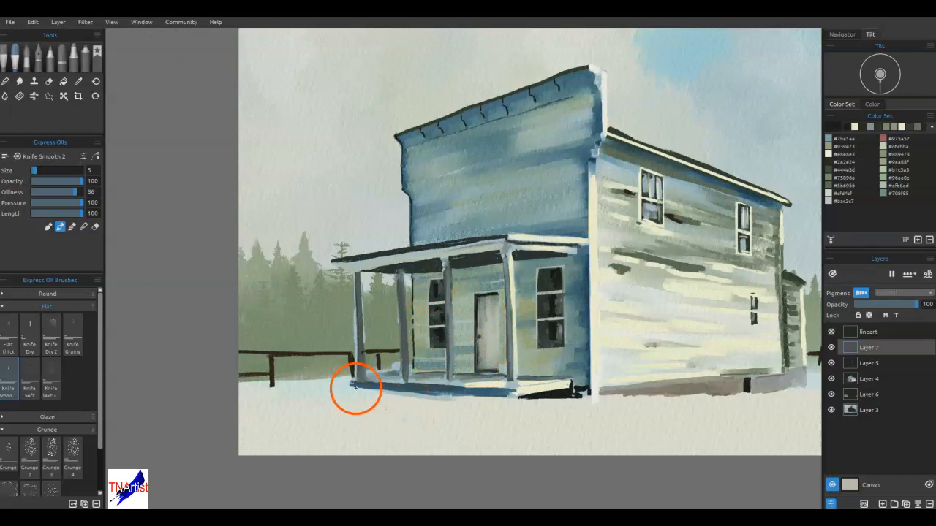
mouse_move(359, 380)
mouse_down()
mouse_move(505, 400)
mouse_move(430, 393)
mouse_move(460, 372)
mouse_move(486, 373)
mouse_up()
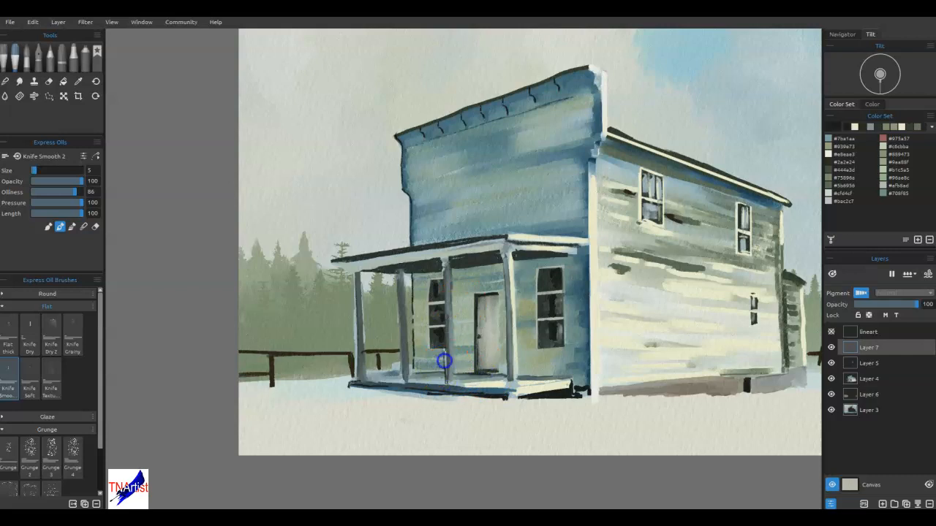
Step: Shade the porch post in front of the window and the underside of the porch roof, and save the painting
mouse_move(444, 337)
mouse_down()
mouse_move(438, 314)
mouse_move(447, 328)
mouse_up()
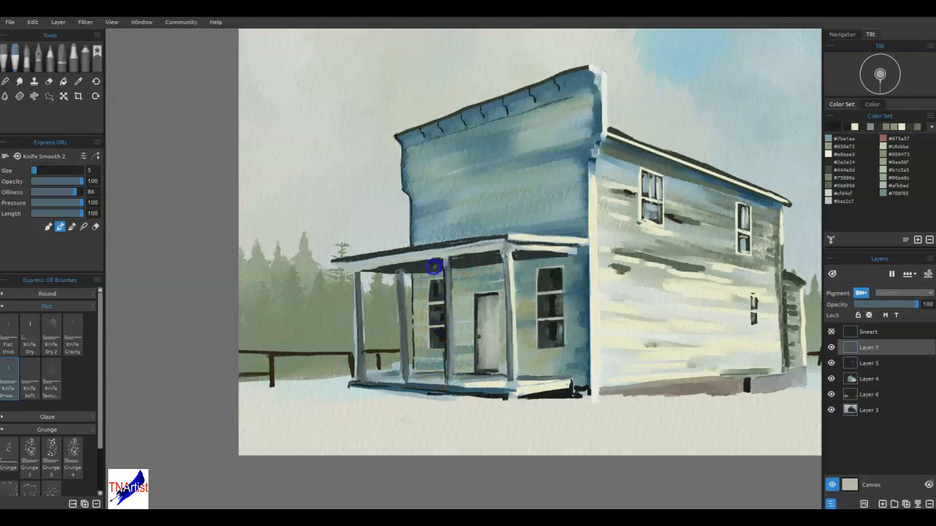
mouse_move(423, 269)
mouse_down()
mouse_move(386, 326)
mouse_move(514, 273)
mouse_move(476, 256)
mouse_up()
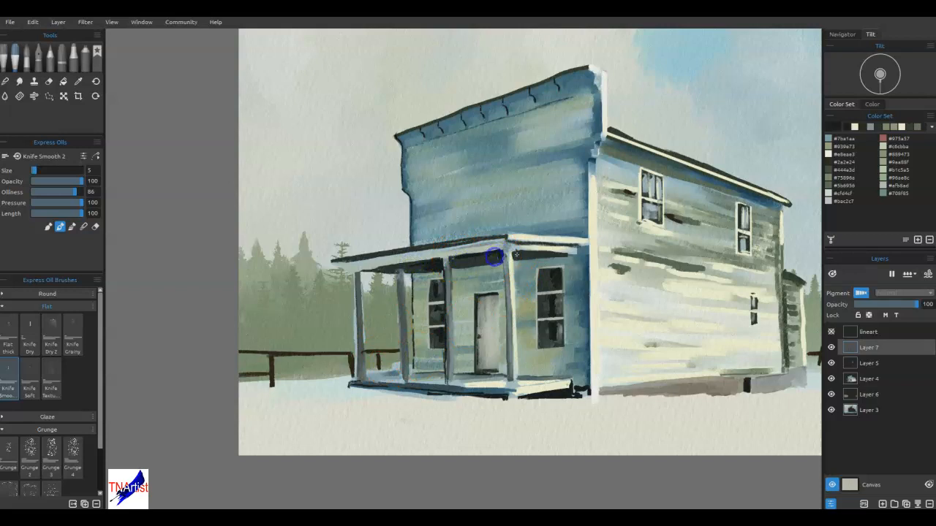
drag(516, 256, 550, 281)
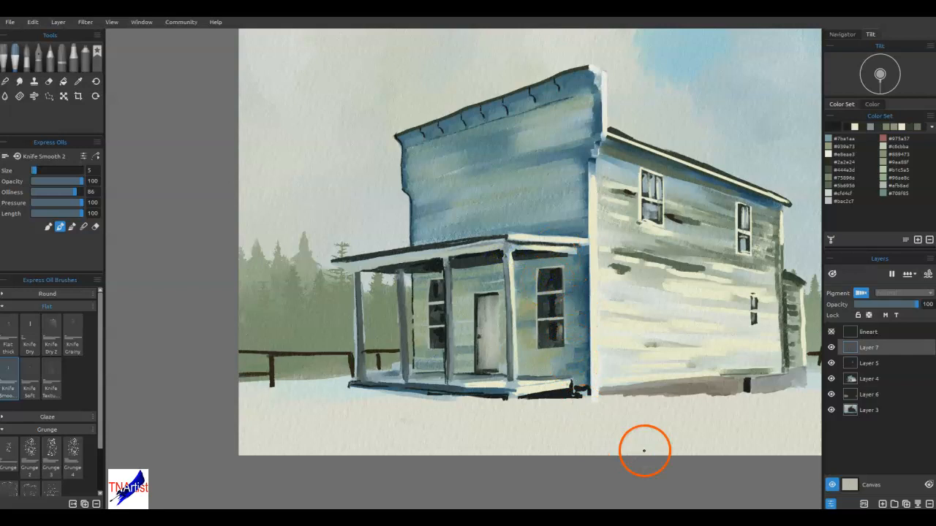
key(ctrl+s)
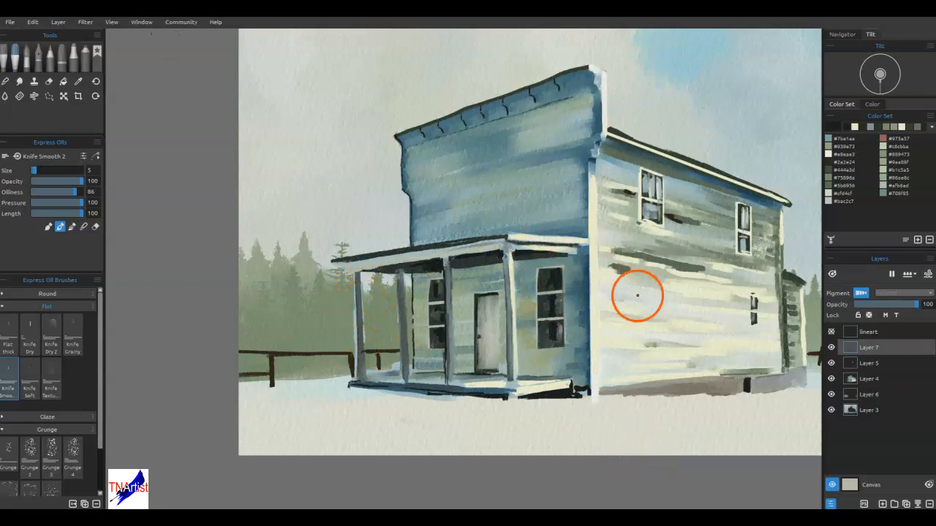
Step: Paint near-black cracks and gaps between the side wall's boards, around the first upper window and across the lower wall
drag(627, 253, 627, 253)
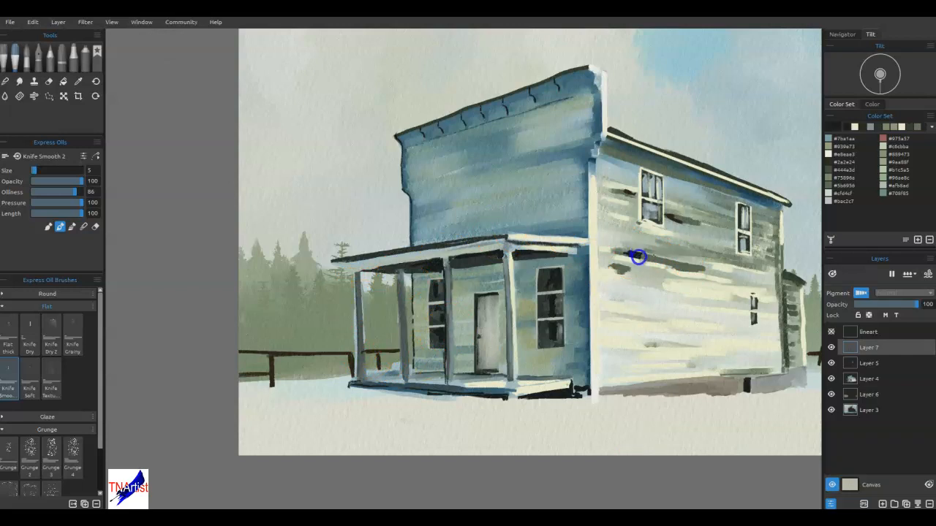
drag(648, 257, 716, 272)
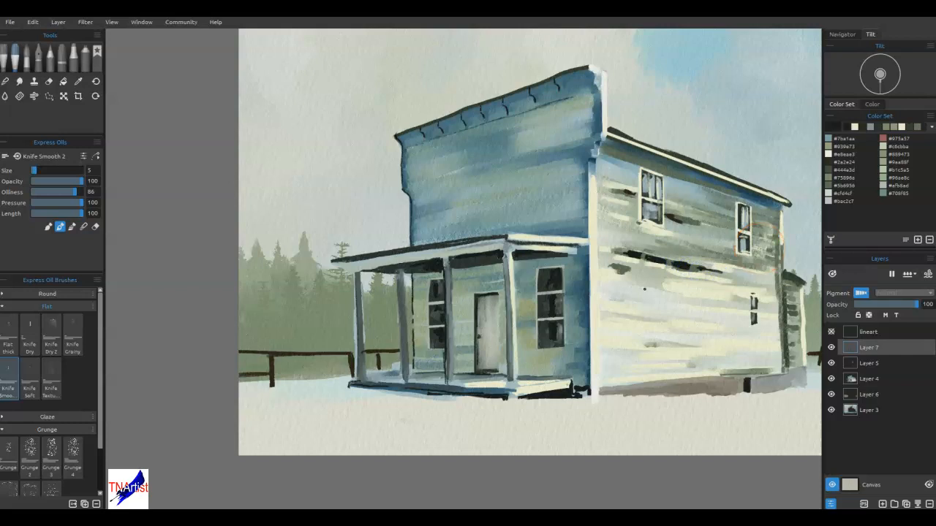
click(624, 270)
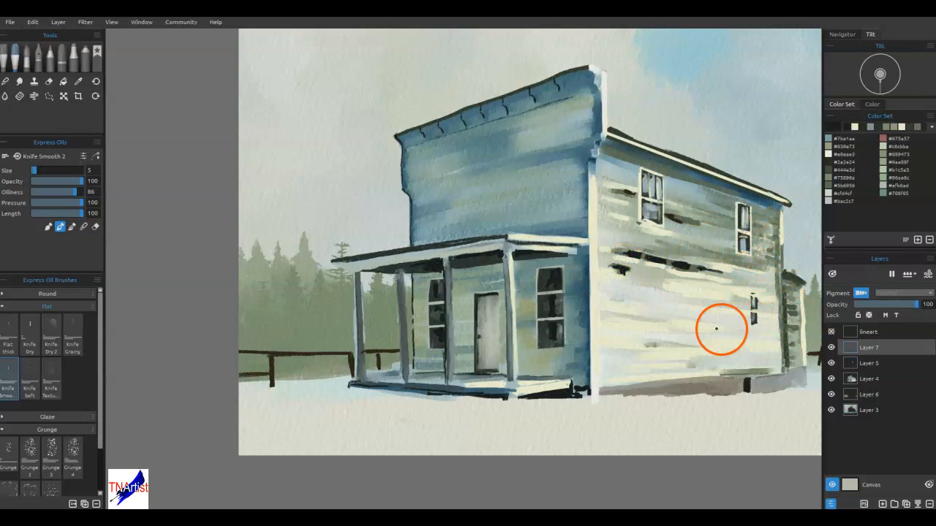
click(631, 345)
drag(633, 351, 657, 351)
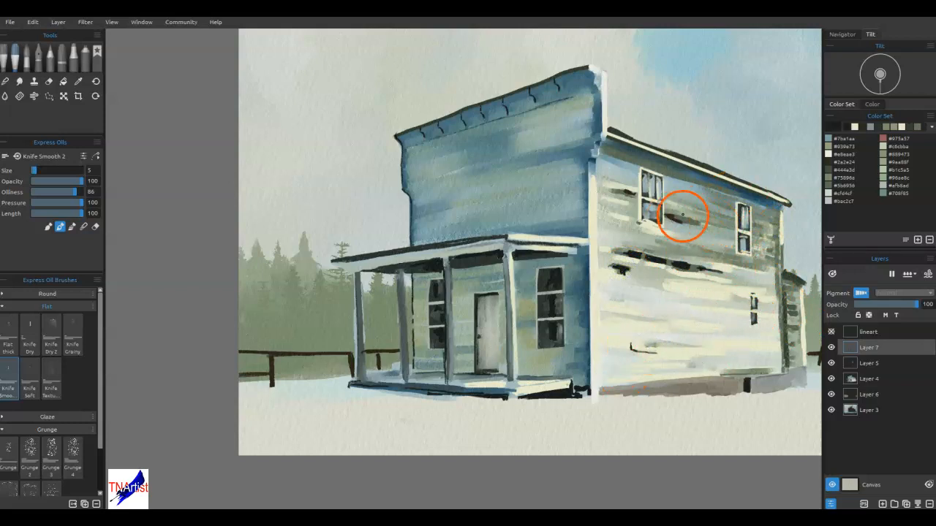
click(666, 214)
drag(675, 218, 695, 225)
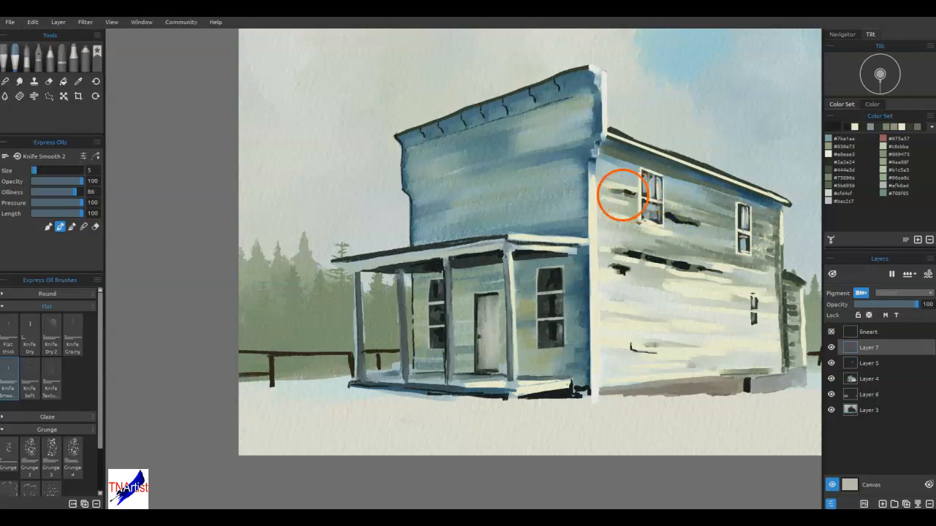
click(600, 197)
mouse_move(600, 197)
mouse_down()
mouse_move(622, 207)
mouse_move(613, 206)
mouse_up()
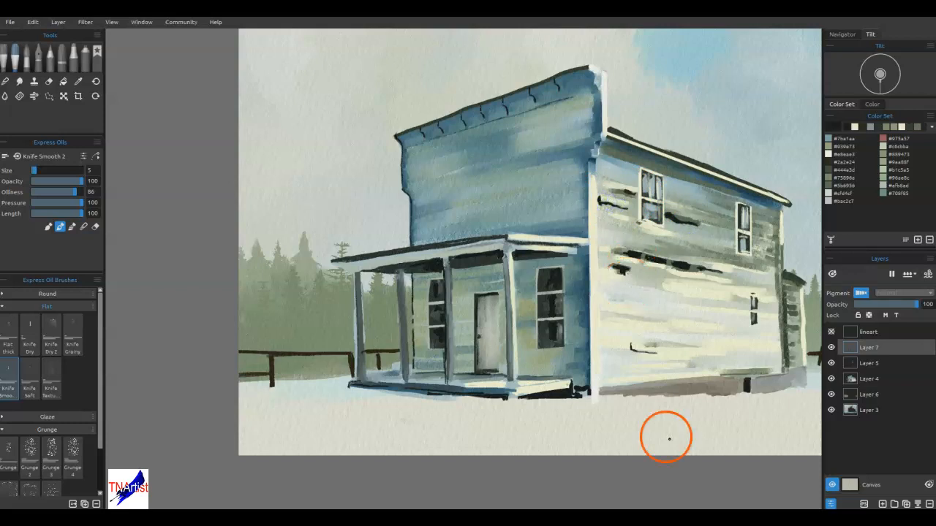
Step: Ink the end of the porch roof and the trim where the facade meets the side roof with the Dip Pen, undoing the last stroke
click(38, 55)
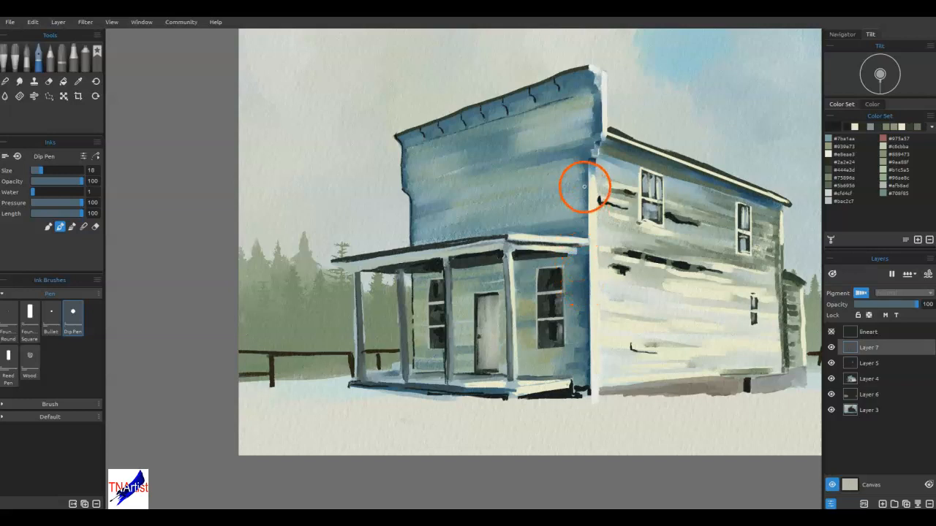
drag(567, 256, 565, 256)
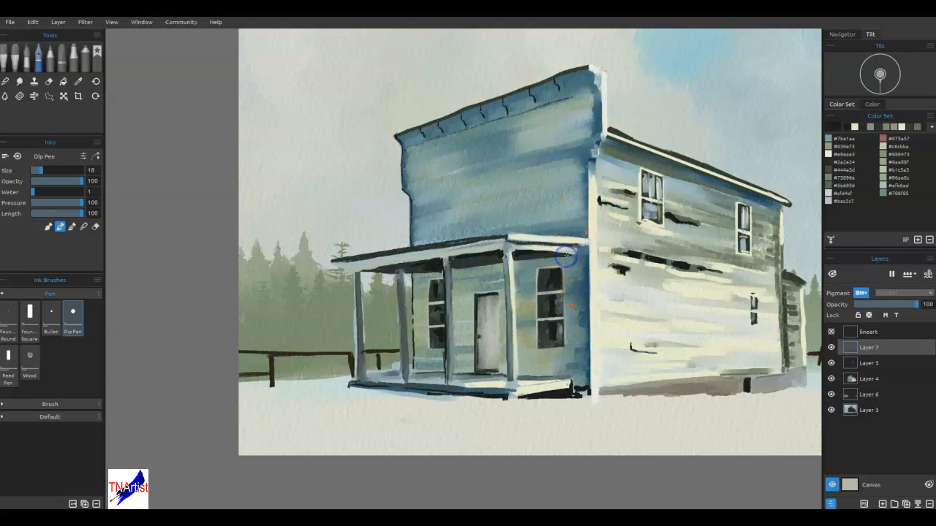
drag(578, 250, 577, 249)
drag(611, 141, 590, 136)
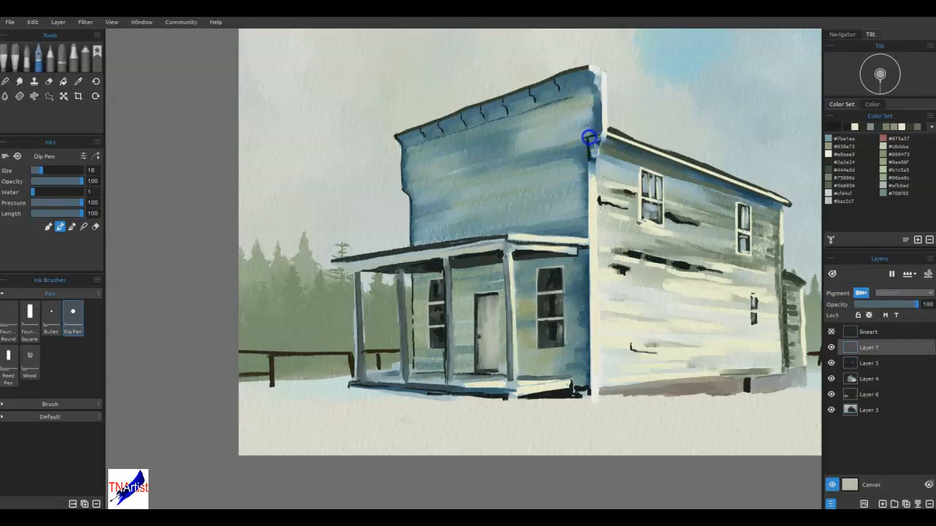
drag(587, 165, 586, 141)
key(ctrl+z)
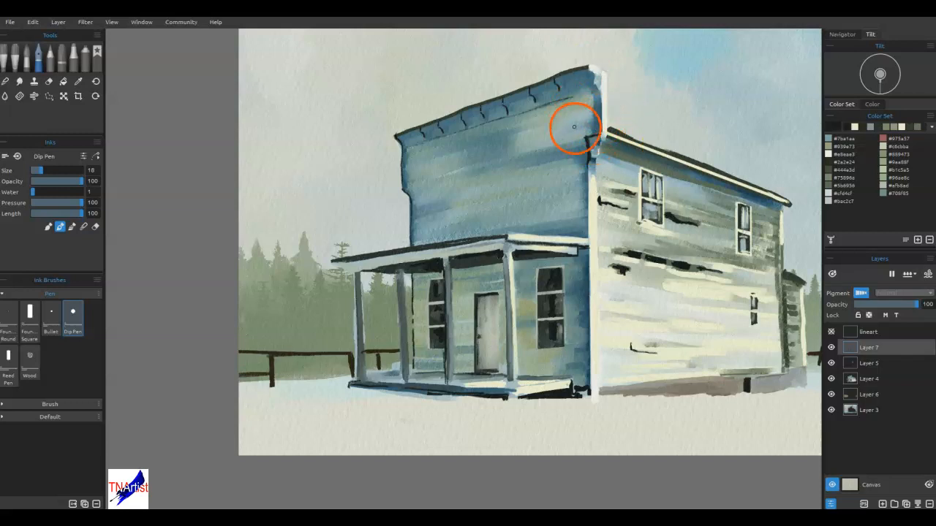
Step: Ink the high corner end of the false facade's cornice and reinforce the nearby brackets
mouse_move(598, 98)
mouse_down()
mouse_move(600, 106)
mouse_move(563, 112)
mouse_up()
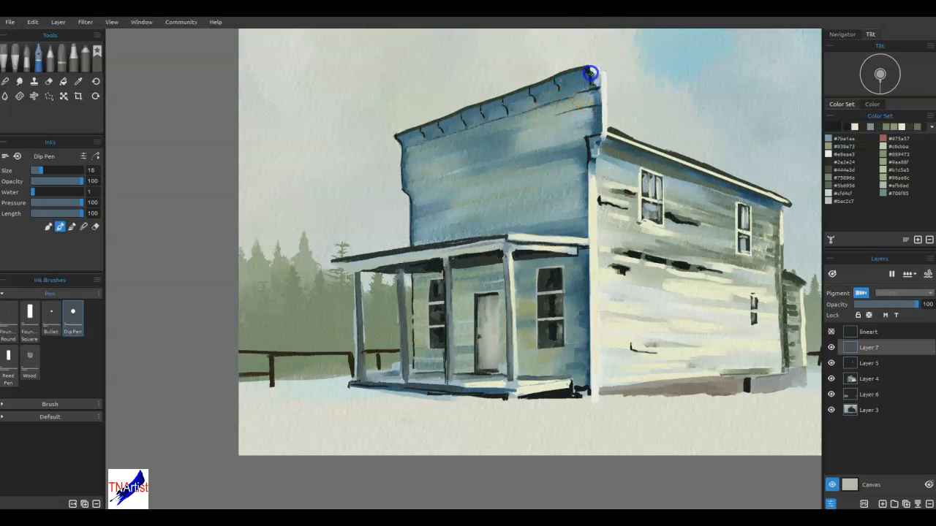
drag(581, 69, 553, 77)
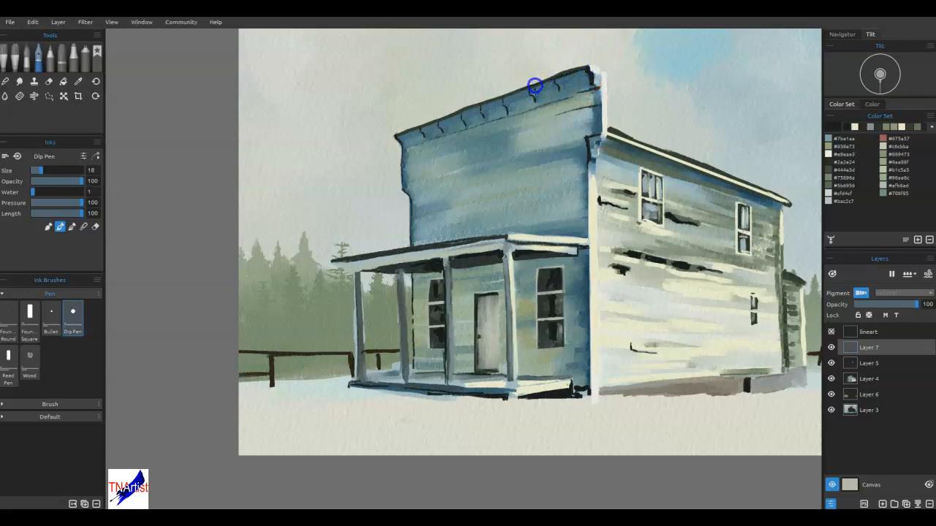
mouse_move(556, 84)
mouse_down()
mouse_move(550, 114)
mouse_move(508, 97)
mouse_up()
Step: Draw thin broken plank lines across the false facade, following its perspective
drag(600, 197, 657, 235)
mouse_move(440, 158)
mouse_down()
mouse_move(404, 189)
mouse_move(497, 159)
mouse_up()
mouse_move(567, 149)
mouse_down()
mouse_move(590, 128)
mouse_move(484, 158)
mouse_up()
drag(429, 168, 451, 156)
drag(476, 151, 550, 131)
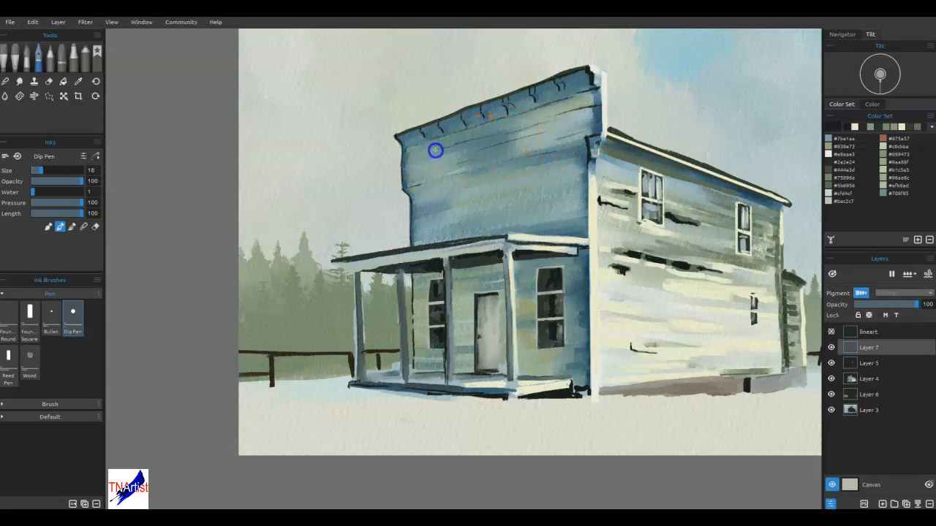
mouse_move(403, 157)
mouse_down()
mouse_move(465, 140)
mouse_move(403, 154)
mouse_up()
mouse_move(455, 139)
mouse_down()
mouse_move(537, 120)
mouse_move(493, 203)
mouse_move(597, 229)
mouse_move(558, 227)
mouse_move(585, 209)
mouse_move(568, 220)
mouse_move(524, 211)
mouse_move(589, 190)
mouse_move(543, 197)
mouse_move(552, 182)
mouse_move(502, 191)
mouse_up()
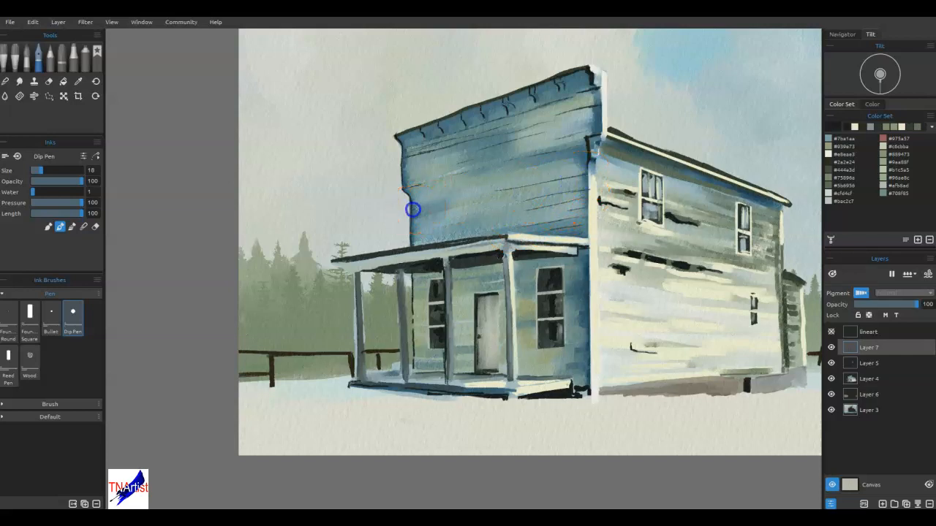
Step: Finish the facade's lower plank lines and ink the building's front corner edge, the porch deck's end and the corner post
mouse_move(413, 220)
mouse_down()
mouse_move(597, 203)
mouse_move(684, 413)
mouse_move(622, 358)
mouse_move(587, 260)
mouse_up()
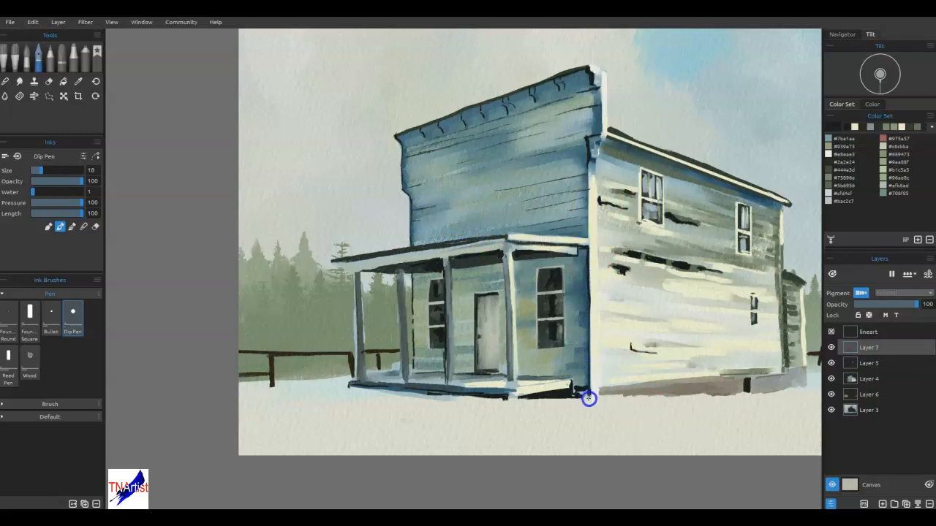
mouse_move(575, 387)
mouse_down()
mouse_move(611, 340)
mouse_move(606, 373)
mouse_move(515, 389)
mouse_move(562, 378)
mouse_up()
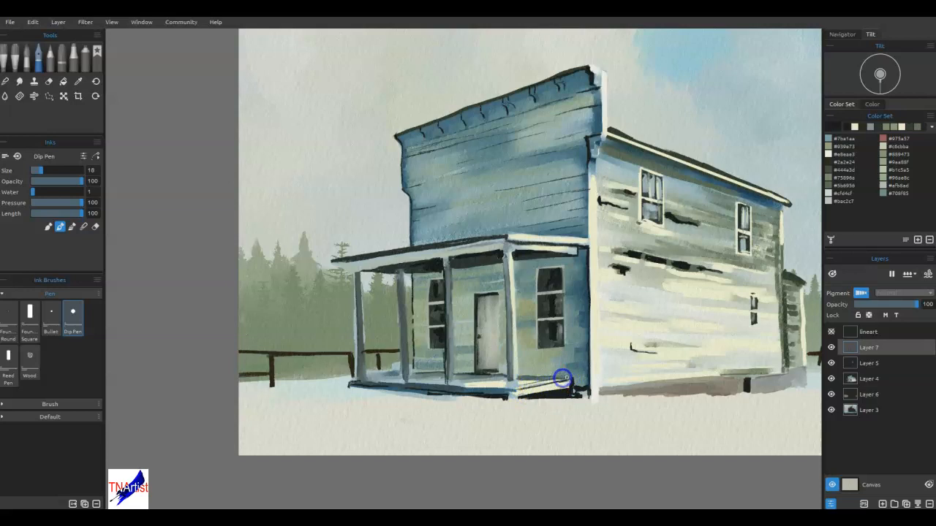
mouse_move(507, 391)
mouse_down()
mouse_move(514, 330)
mouse_move(509, 380)
mouse_up()
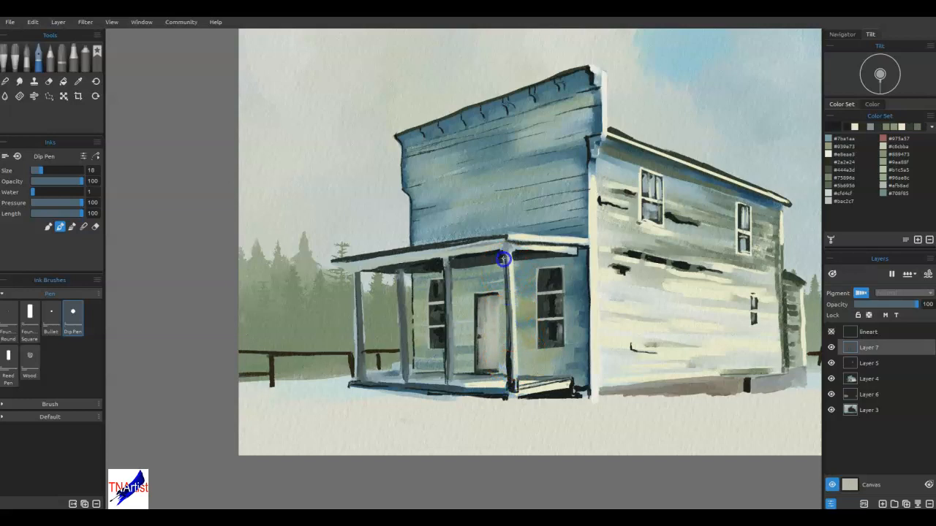
mouse_move(504, 253)
mouse_down()
mouse_move(532, 240)
mouse_move(511, 251)
mouse_up()
Step: Ink thin outlines along the side and front edges of the porch roof
drag(508, 235, 535, 238)
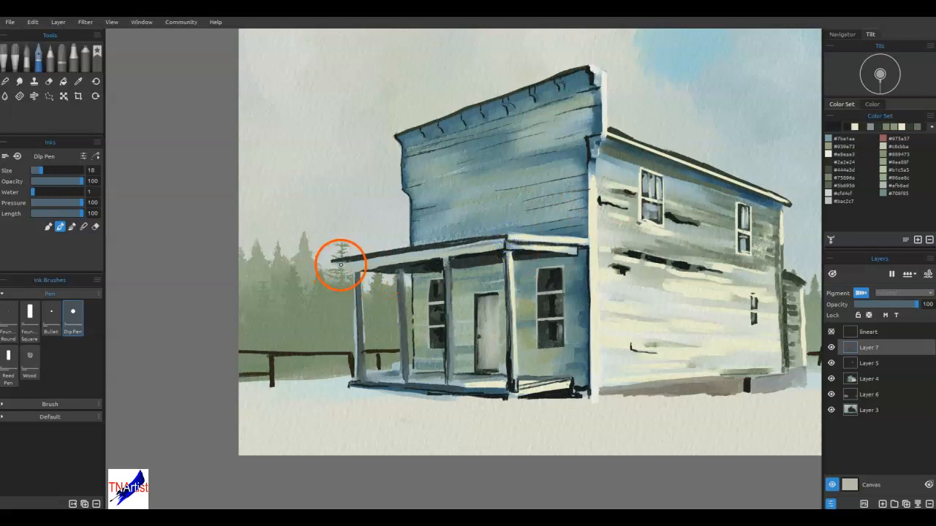
drag(333, 266, 407, 256)
mouse_move(464, 249)
mouse_down()
mouse_move(490, 244)
mouse_move(481, 245)
mouse_up()
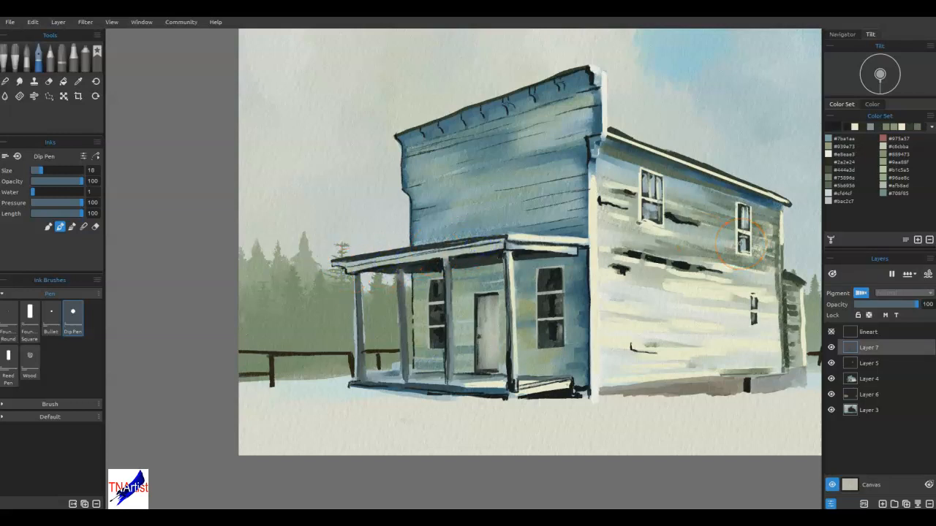
Step: Ink a dark line between the side wall and its foundation, continuing under the rear extension
drag(758, 370, 787, 375)
mouse_move(607, 394)
mouse_down()
mouse_move(727, 360)
mouse_move(795, 385)
mouse_move(788, 389)
mouse_move(760, 344)
mouse_move(788, 385)
mouse_up()
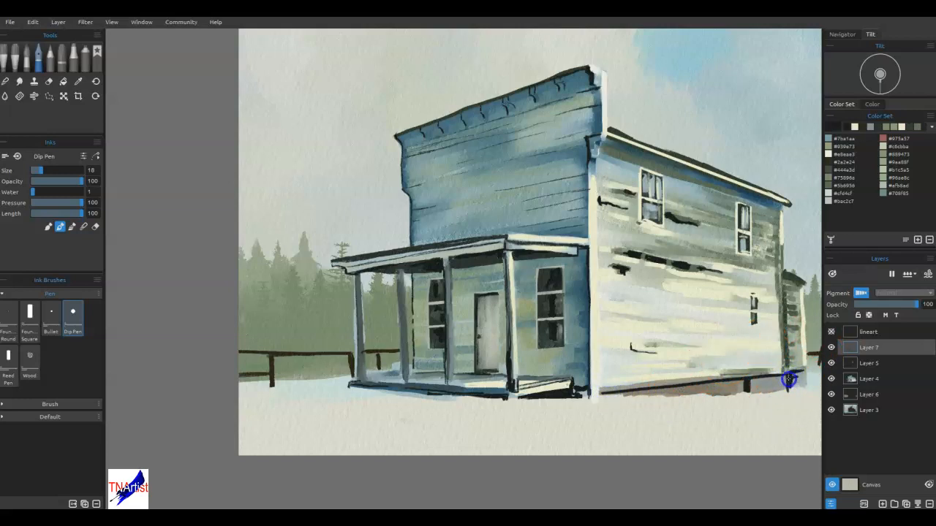
Step: Ink a thin line down the full height of the side wall's front corner board and touch up its rear corner
mouse_move(783, 343)
mouse_down()
mouse_move(783, 293)
mouse_move(785, 337)
mouse_up()
mouse_move(575, 225)
mouse_down()
mouse_move(600, 203)
mouse_move(595, 145)
mouse_up()
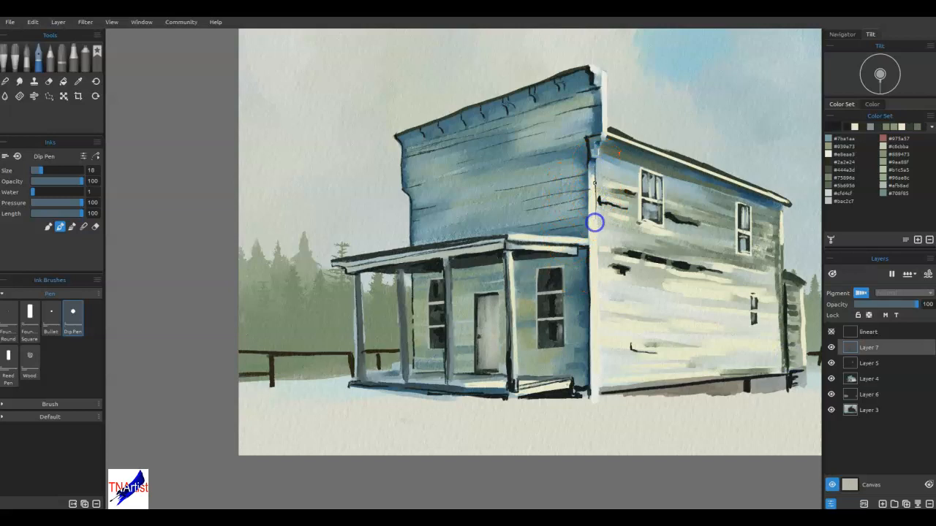
drag(595, 183, 597, 315)
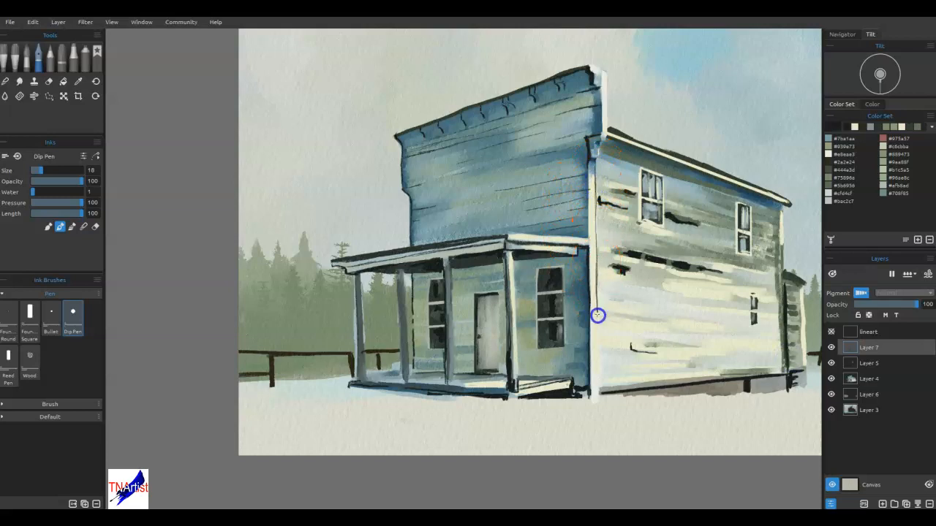
drag(597, 348, 598, 403)
Step: Outline the door and ink short broken plank lines around the windows on the wall beneath the porch roof
drag(484, 337, 498, 298)
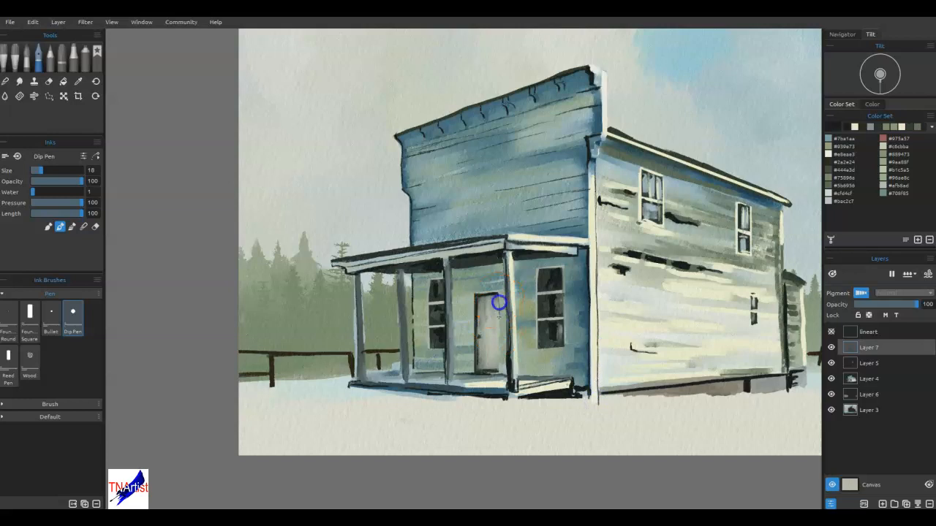
mouse_move(499, 354)
mouse_down()
mouse_move(582, 292)
mouse_move(600, 265)
mouse_move(587, 300)
mouse_move(518, 330)
mouse_move(499, 327)
mouse_move(501, 350)
mouse_move(539, 337)
mouse_up()
mouse_move(566, 344)
mouse_down()
mouse_move(589, 338)
mouse_move(569, 335)
mouse_move(593, 323)
mouse_move(562, 287)
mouse_up()
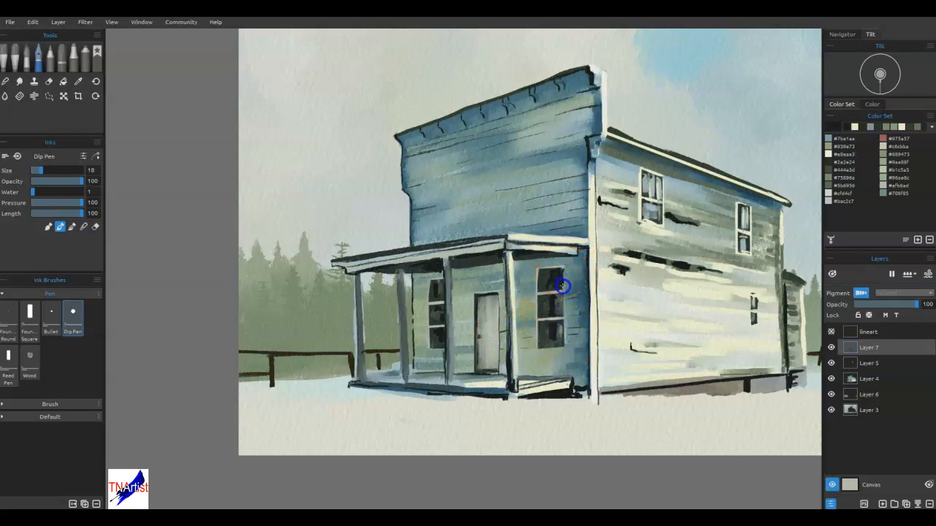
drag(449, 300, 449, 330)
mouse_move(419, 258)
mouse_down()
mouse_move(433, 303)
mouse_move(426, 283)
mouse_move(429, 352)
mouse_up()
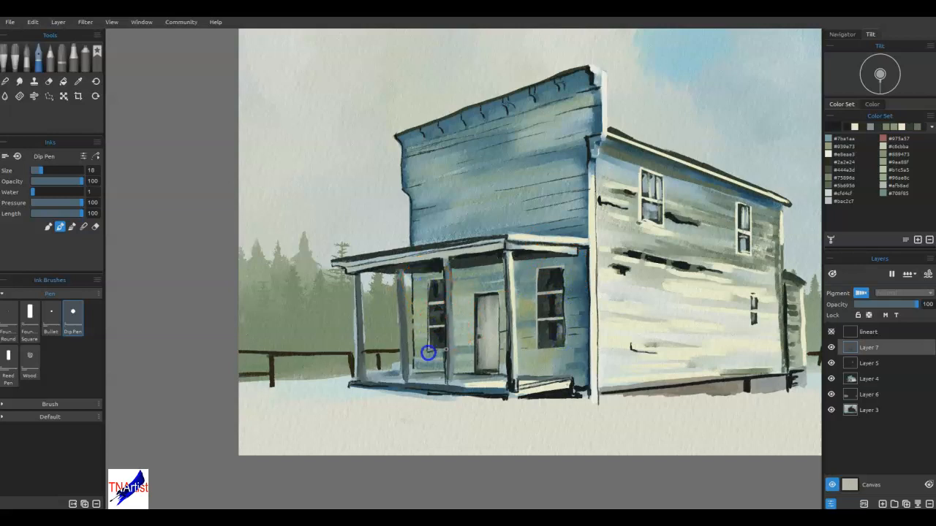
click(551, 231)
mouse_move(539, 351)
mouse_down()
mouse_move(561, 346)
mouse_move(541, 369)
mouse_move(583, 380)
mouse_move(575, 378)
mouse_up()
click(526, 361)
Step: Extend the plank line across the middle of the side wall and ink a dark line beneath the side roof's edge
mouse_move(708, 300)
mouse_down()
mouse_move(763, 314)
mouse_move(714, 302)
mouse_move(720, 317)
mouse_move(655, 296)
mouse_move(625, 255)
mouse_move(637, 255)
mouse_move(616, 247)
mouse_move(647, 254)
mouse_up()
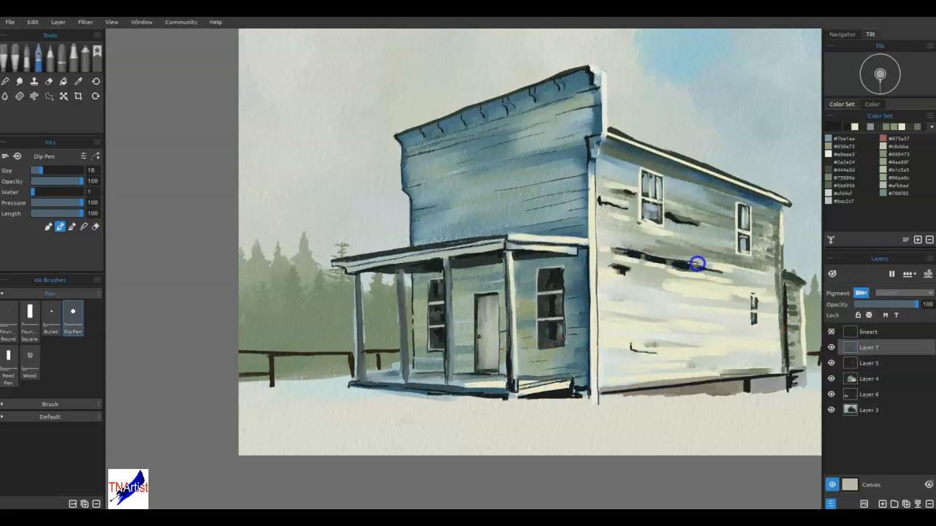
mouse_move(772, 281)
mouse_down()
mouse_move(766, 262)
mouse_move(750, 257)
mouse_up()
mouse_move(604, 137)
mouse_down()
mouse_move(645, 156)
mouse_move(619, 146)
mouse_up()
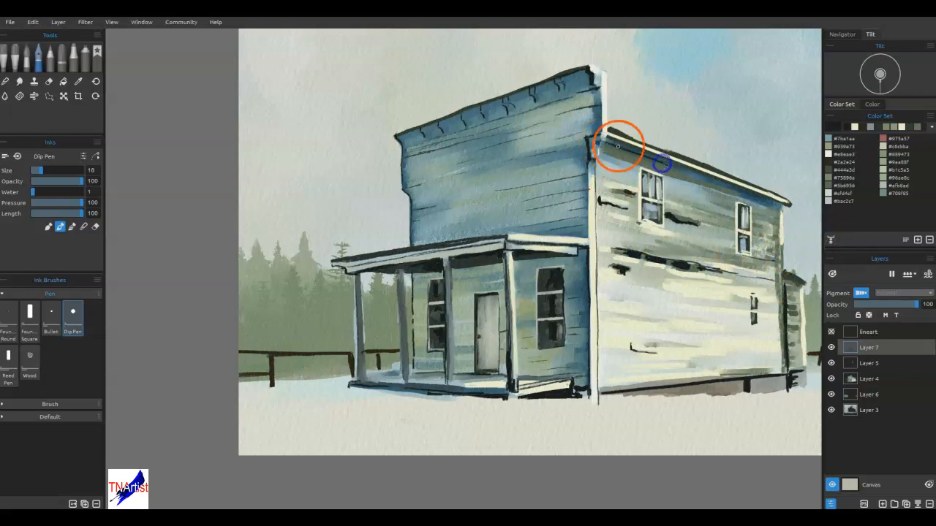
drag(673, 163, 695, 175)
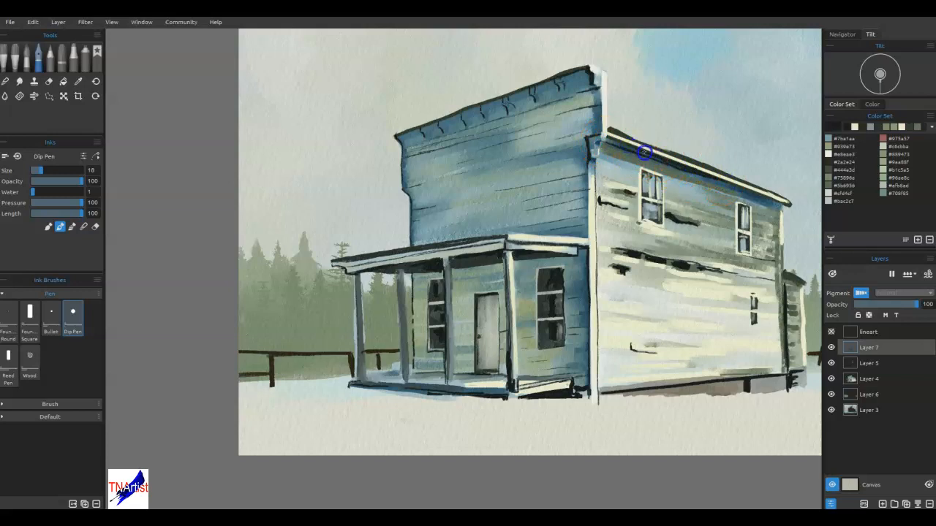
mouse_move(628, 135)
mouse_down()
mouse_move(693, 157)
mouse_move(652, 154)
mouse_up()
Step: Paint a heavy dark shadow beneath the porch deck along its end and front edges
mouse_move(585, 393)
mouse_down()
mouse_move(607, 400)
mouse_move(612, 368)
mouse_move(615, 380)
mouse_move(588, 397)
mouse_up()
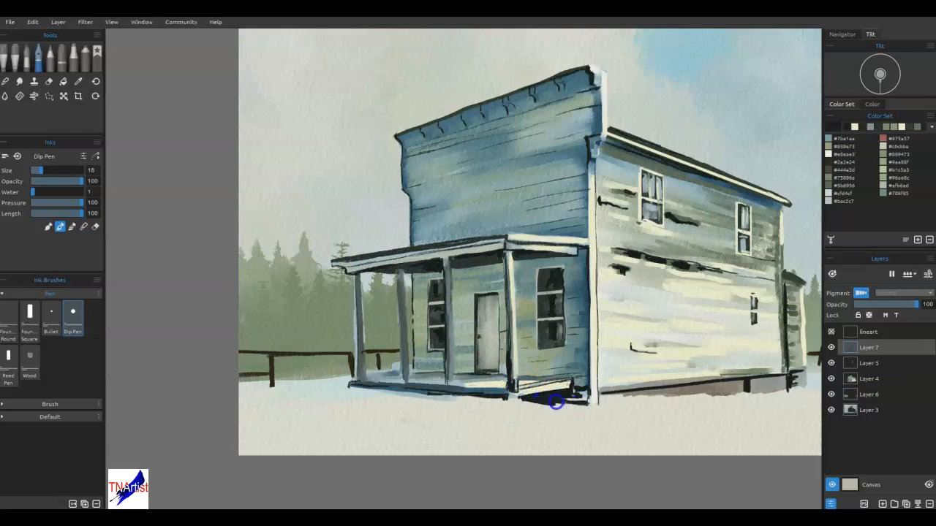
mouse_move(554, 399)
mouse_down()
mouse_move(526, 397)
mouse_move(507, 375)
mouse_move(505, 403)
mouse_move(486, 375)
mouse_move(424, 397)
mouse_move(355, 392)
mouse_move(492, 399)
mouse_move(478, 402)
mouse_move(373, 391)
mouse_up()
drag(457, 400, 479, 402)
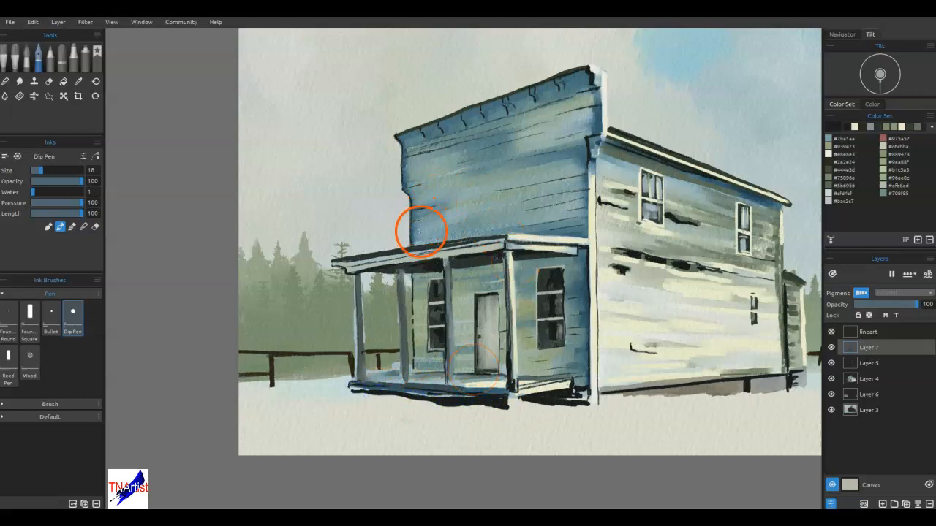
Step: Add more thin broken plank lines to the middle and lower parts of the false facade
drag(445, 227, 531, 203)
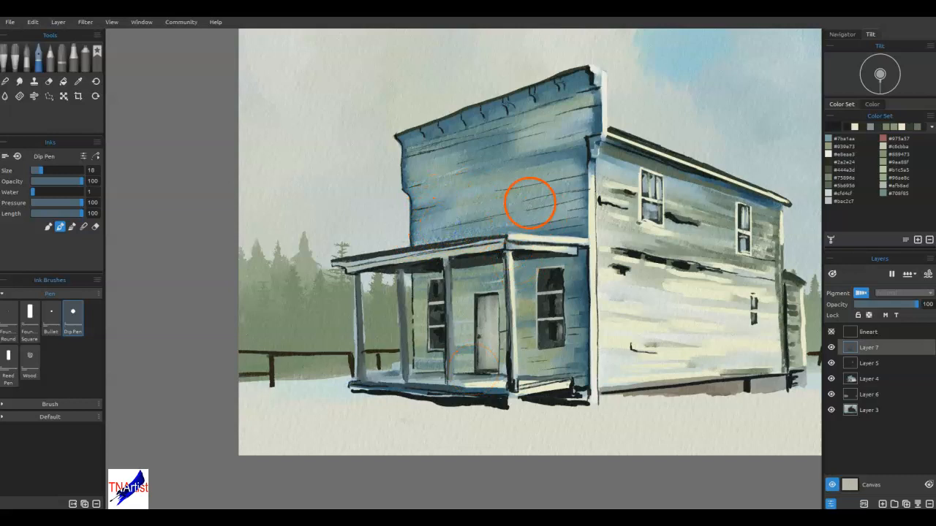
drag(501, 151, 548, 143)
mouse_move(435, 182)
mouse_down()
mouse_move(474, 182)
mouse_move(446, 184)
mouse_move(457, 190)
mouse_move(497, 176)
mouse_up()
Step: Draw thin broken plank lines across the side wall, following its perspective, and onto the rear extension
mouse_move(697, 262)
mouse_down()
mouse_move(738, 274)
mouse_move(710, 198)
mouse_move(676, 193)
mouse_move(706, 204)
mouse_up()
drag(685, 234, 720, 242)
drag(664, 234, 715, 264)
drag(649, 234, 775, 279)
mouse_move(698, 280)
mouse_down()
mouse_move(720, 286)
mouse_move(714, 297)
mouse_move(754, 299)
mouse_move(746, 308)
mouse_move(755, 310)
mouse_up()
mouse_move(699, 303)
mouse_down()
mouse_move(760, 313)
mouse_move(706, 324)
mouse_move(721, 342)
mouse_up()
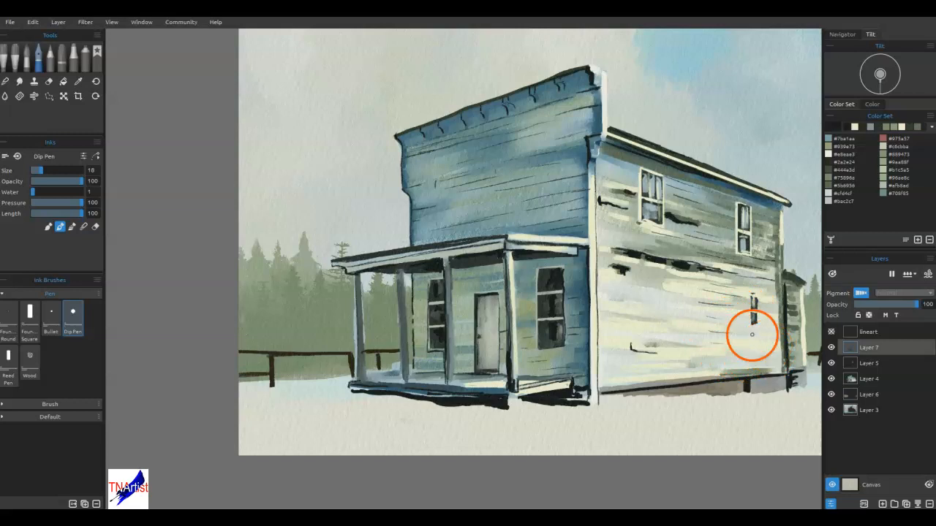
mouse_move(686, 305)
mouse_down()
mouse_move(636, 318)
mouse_move(662, 365)
mouse_move(741, 382)
mouse_move(792, 357)
mouse_up()
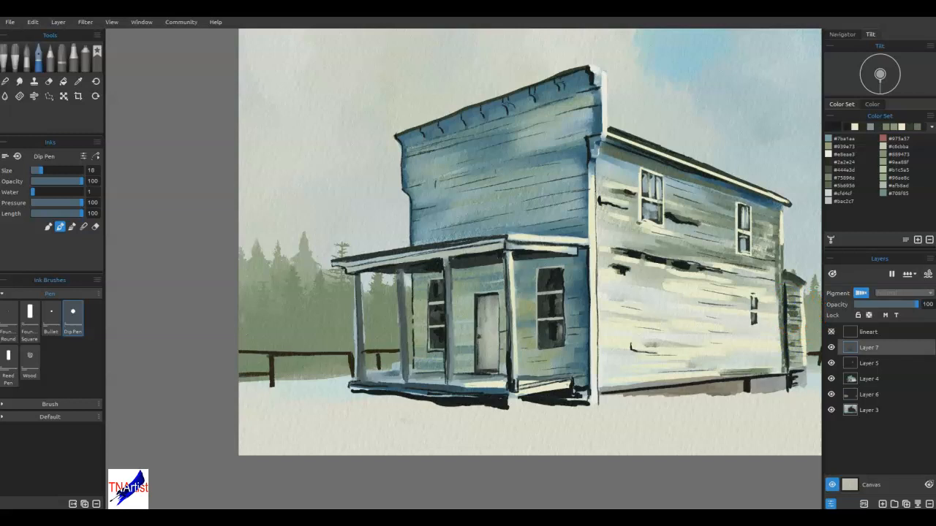
Step: Ink plank lines beside the door, darken the porch posts' edges and reinforce the line along the deck's front
drag(558, 357, 567, 355)
mouse_move(458, 296)
mouse_down()
mouse_move(475, 295)
mouse_move(473, 318)
mouse_up()
drag(457, 312, 474, 309)
mouse_move(456, 346)
mouse_down()
mouse_move(472, 346)
mouse_move(471, 357)
mouse_up()
drag(454, 319, 454, 265)
mouse_move(409, 388)
mouse_down()
mouse_move(404, 300)
mouse_move(404, 384)
mouse_move(366, 392)
mouse_move(386, 383)
mouse_move(471, 389)
mouse_up()
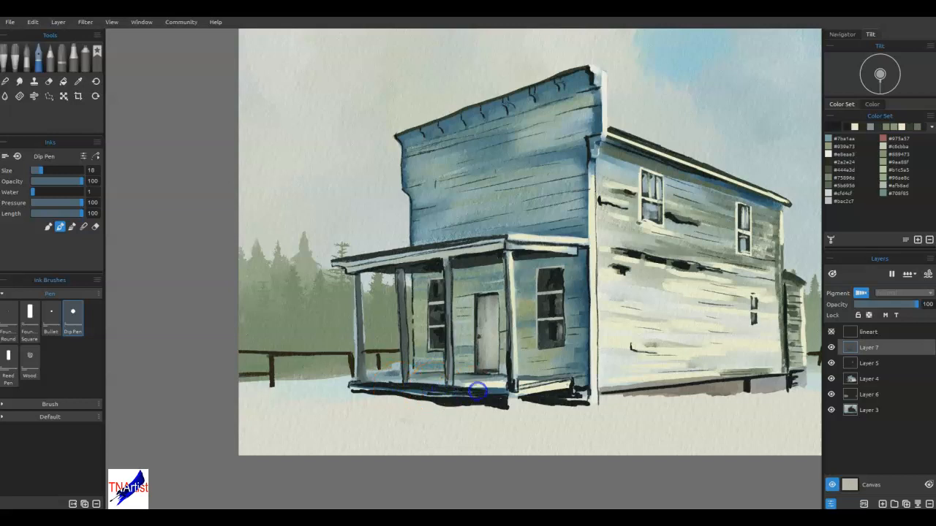
drag(600, 341, 599, 343)
click(351, 387)
mouse_move(539, 313)
mouse_down()
mouse_move(537, 279)
mouse_move(535, 337)
mouse_move(428, 288)
mouse_move(522, 276)
mouse_move(533, 266)
mouse_move(611, 281)
mouse_up()
drag(691, 391, 708, 393)
Step: Reinforce the fence's rails and posts beside the building with dark ink
click(243, 353)
drag(274, 373, 271, 355)
click(287, 355)
drag(340, 353, 340, 353)
click(351, 359)
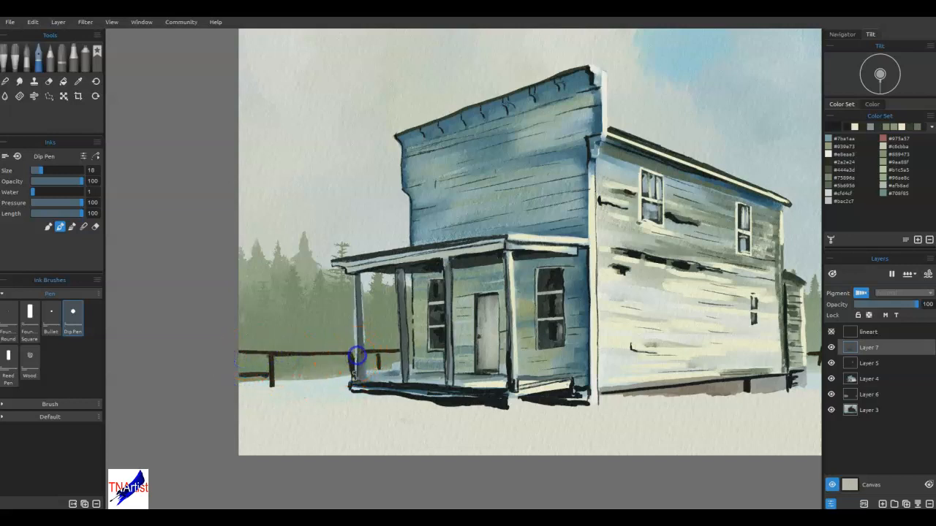
Step: Erase excess paint around the porch posts and deck on Layer 4
click(877, 378)
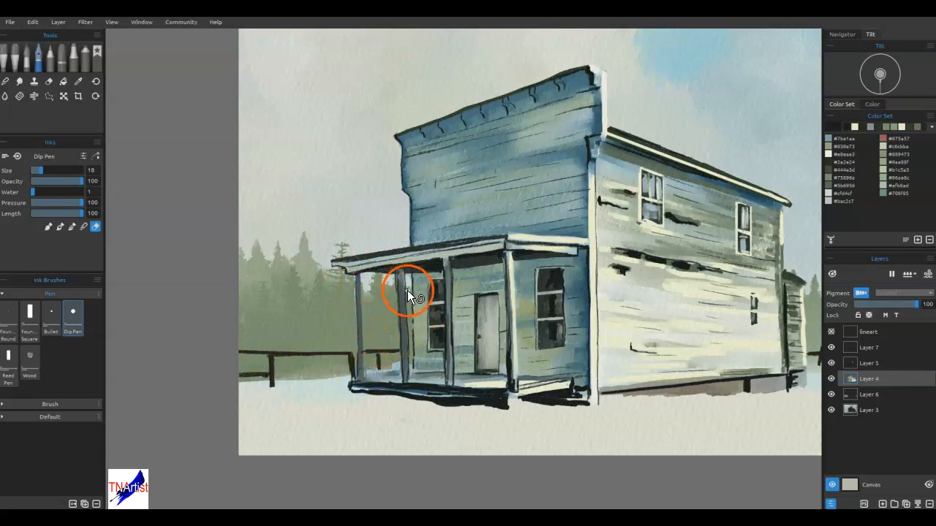
click(398, 406)
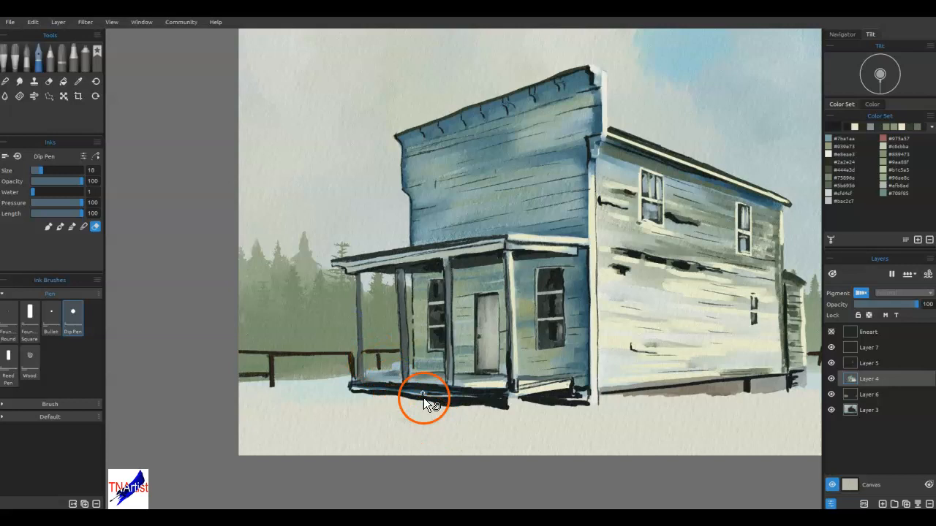
click(449, 277)
Step: Erase stray ink on Layer 7 around the porch posts and trim the shadow's lower edge beneath the deck
click(863, 363)
click(856, 347)
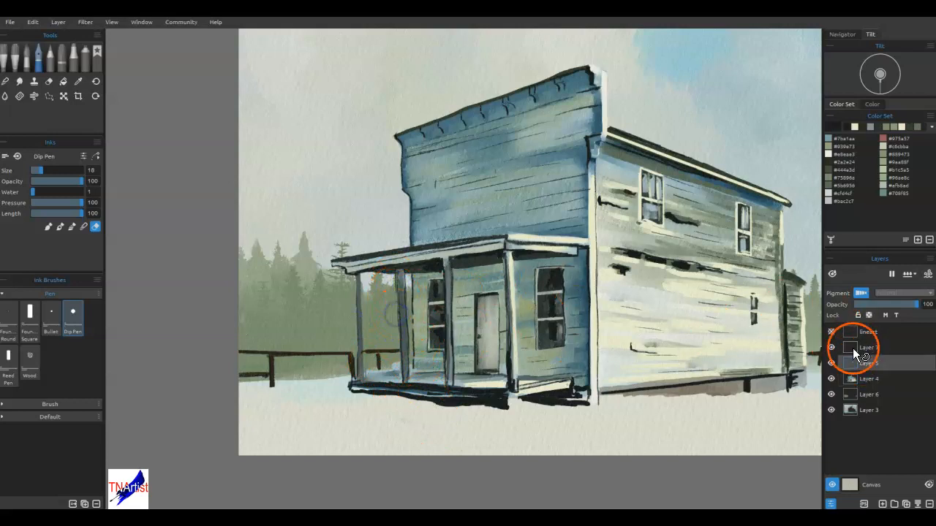
click(478, 328)
click(390, 329)
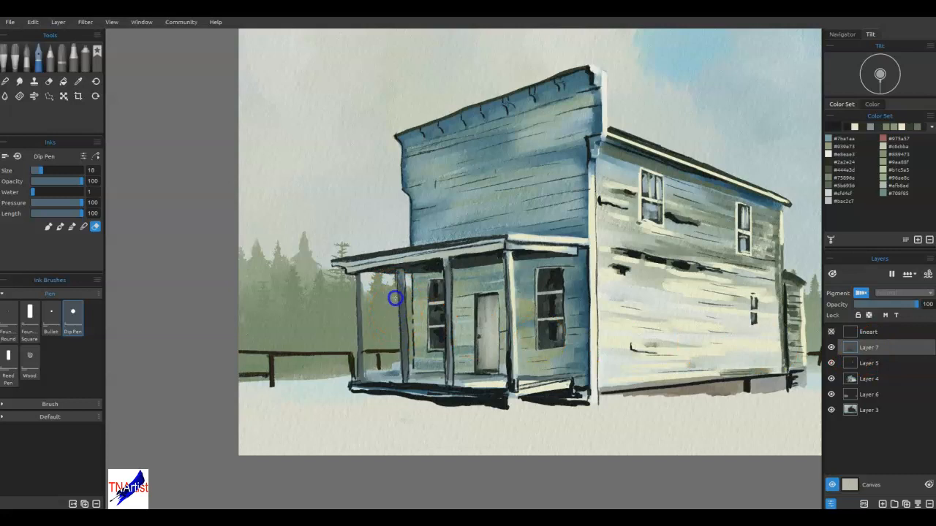
click(416, 359)
click(416, 365)
click(380, 398)
click(391, 400)
mouse_move(442, 406)
mouse_down()
mouse_move(583, 409)
mouse_move(581, 401)
mouse_up()
Step: Blend the ink beneath the porch and along the foundation, and soften the dark marks in the side wall's siding
key(e)
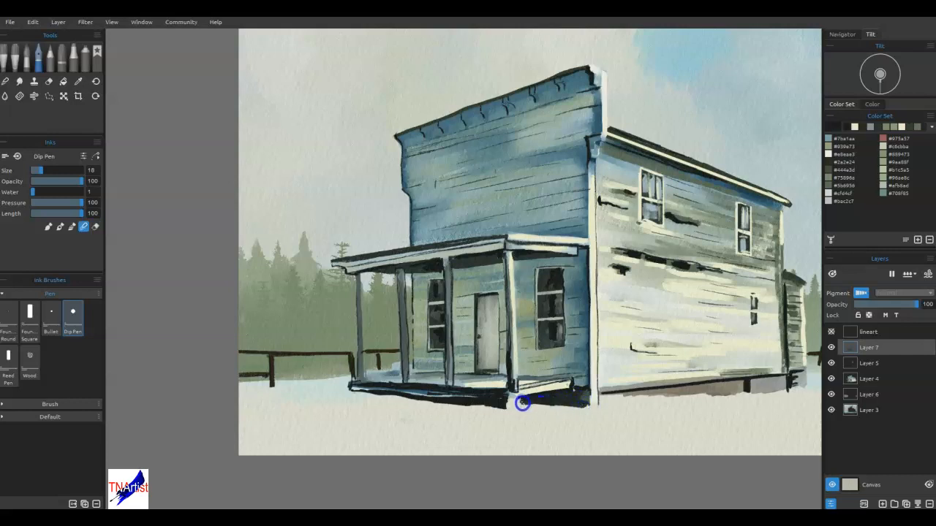
drag(519, 408, 566, 404)
drag(639, 393, 651, 392)
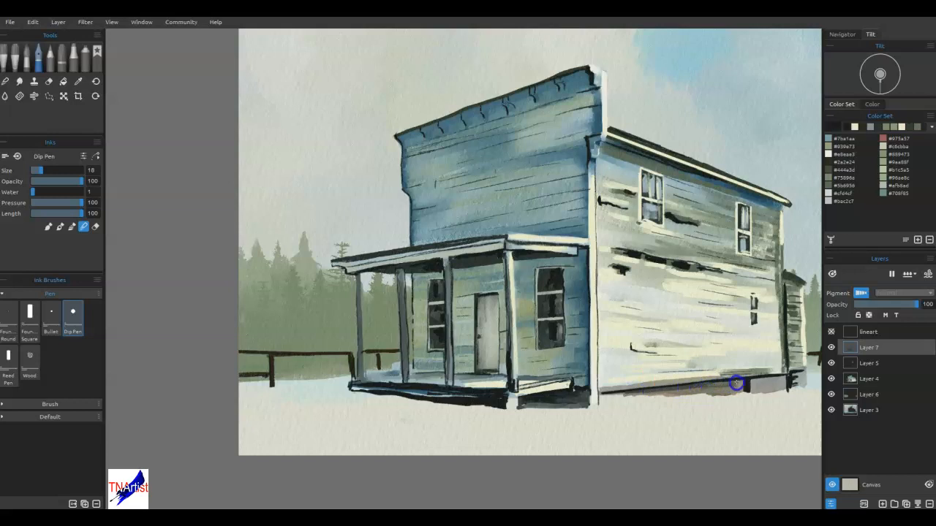
drag(731, 384, 758, 383)
mouse_move(781, 379)
mouse_down()
mouse_move(752, 392)
mouse_move(636, 395)
mouse_up()
drag(630, 347, 667, 353)
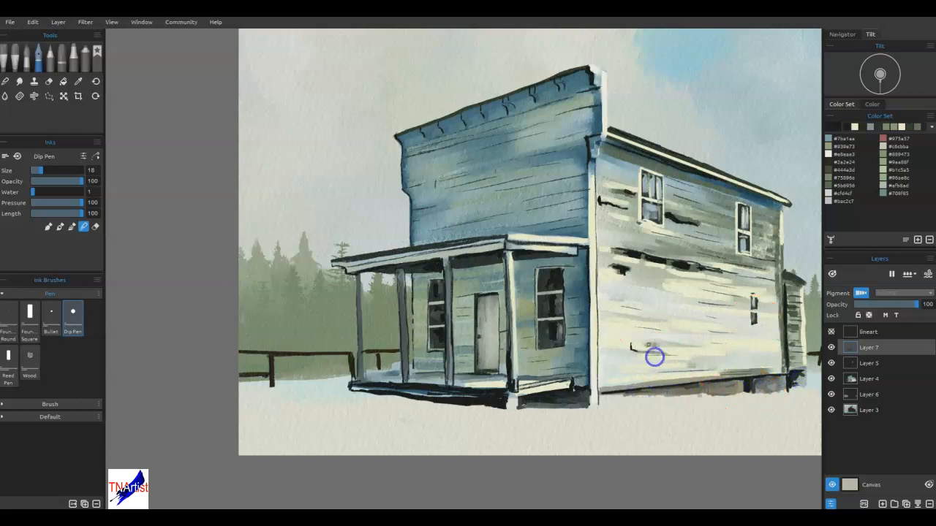
drag(699, 267, 770, 282)
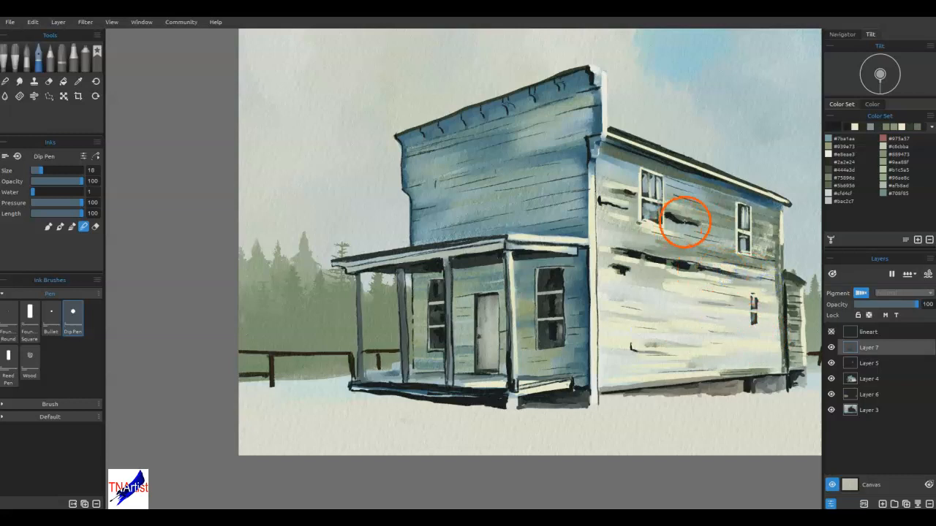
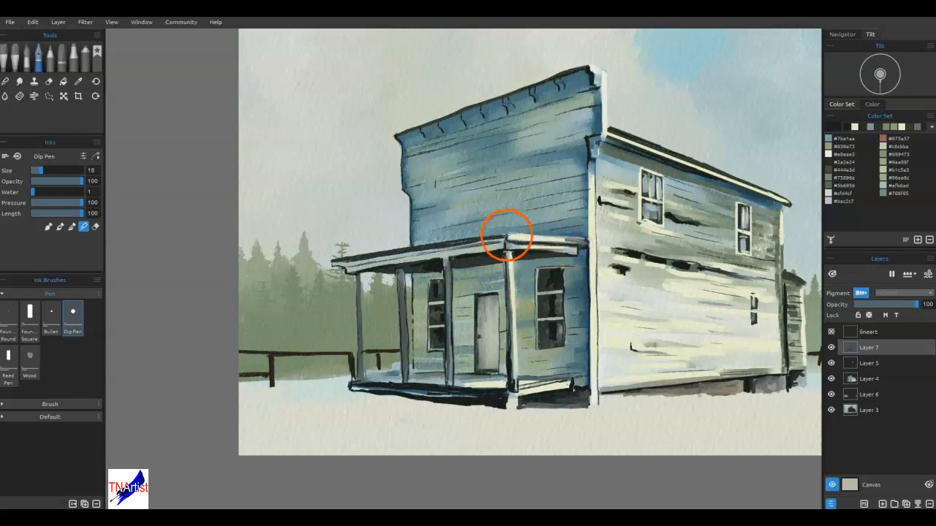
Step: Blend the dark ink along the porch posts from the corner post to the outermost one
drag(501, 254, 508, 300)
drag(458, 383, 448, 390)
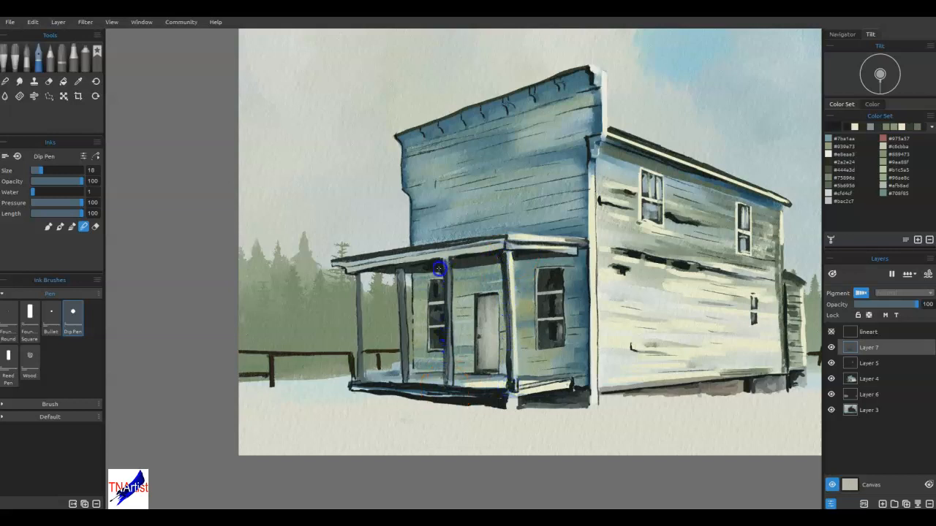
mouse_move(399, 335)
mouse_down()
mouse_move(402, 308)
mouse_move(401, 385)
mouse_move(363, 389)
mouse_move(362, 380)
mouse_move(397, 376)
mouse_up()
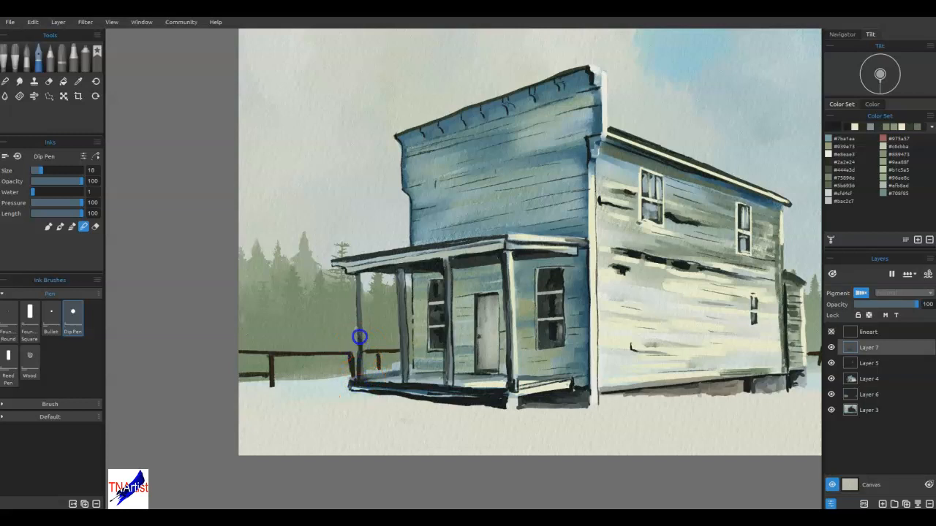
drag(358, 301, 355, 272)
drag(358, 385, 357, 381)
Step: Blend the ink on the false facade's cornice and corner bracket, and along the side roof's edge
mouse_move(588, 71)
mouse_down()
mouse_move(590, 78)
mouse_move(522, 95)
mouse_move(533, 89)
mouse_up()
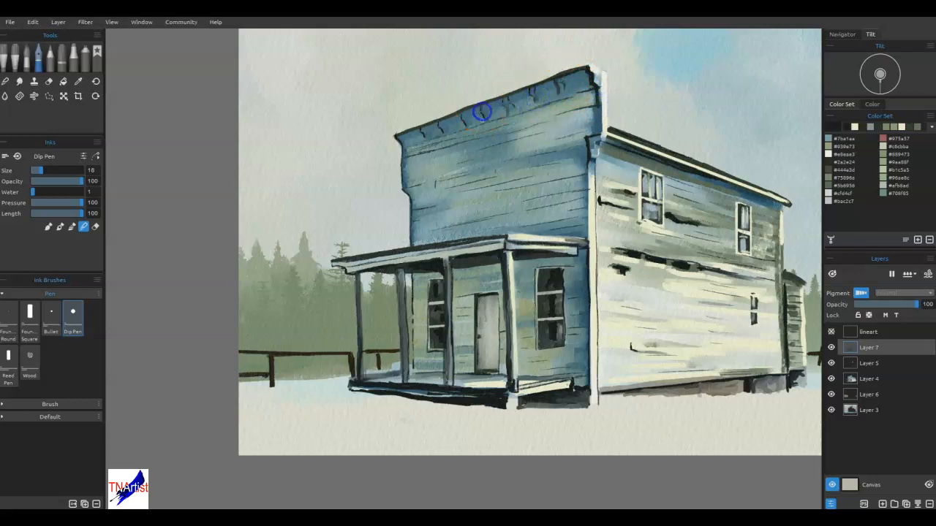
drag(464, 110, 432, 129)
drag(589, 143, 589, 179)
click(591, 144)
drag(591, 143, 592, 158)
drag(716, 176, 778, 192)
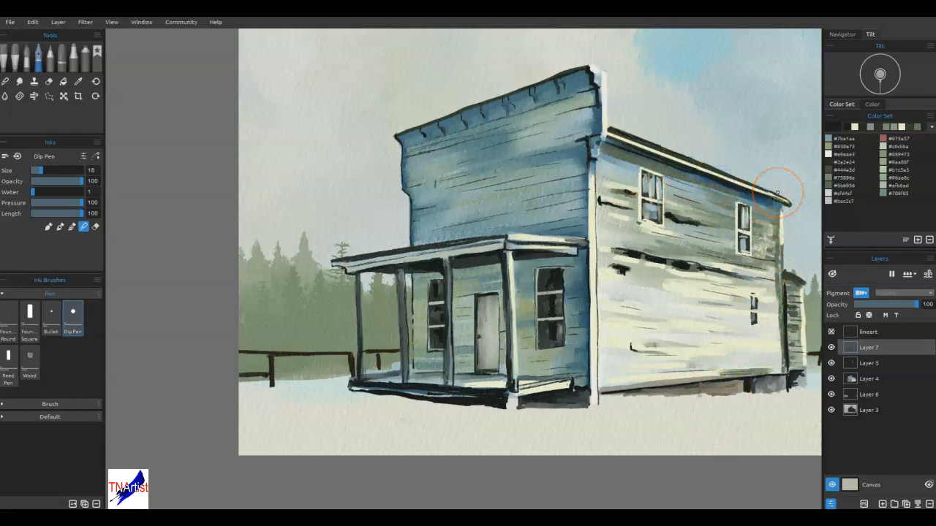
Step: Fit the painting in view, show the lineart layer, choose colour #444a3d and add a new layer above Layer 4
key(ctrl+0)
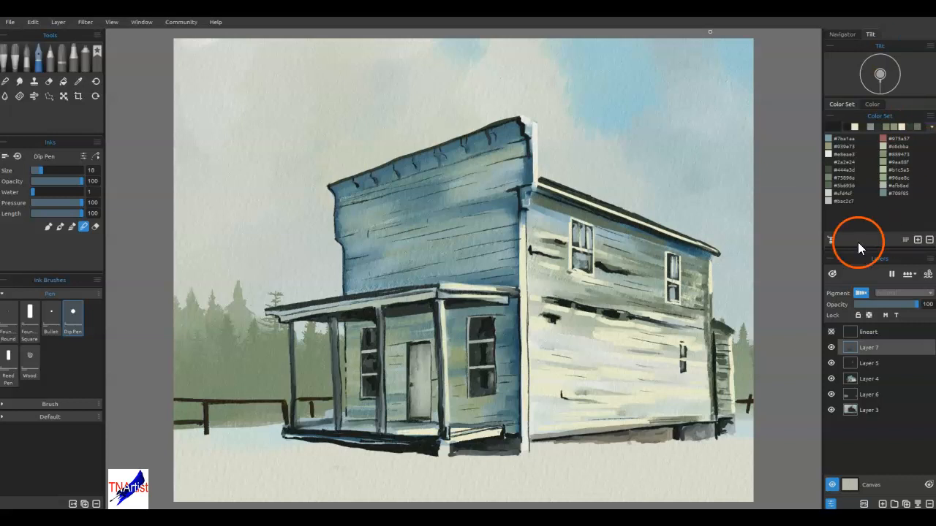
click(832, 331)
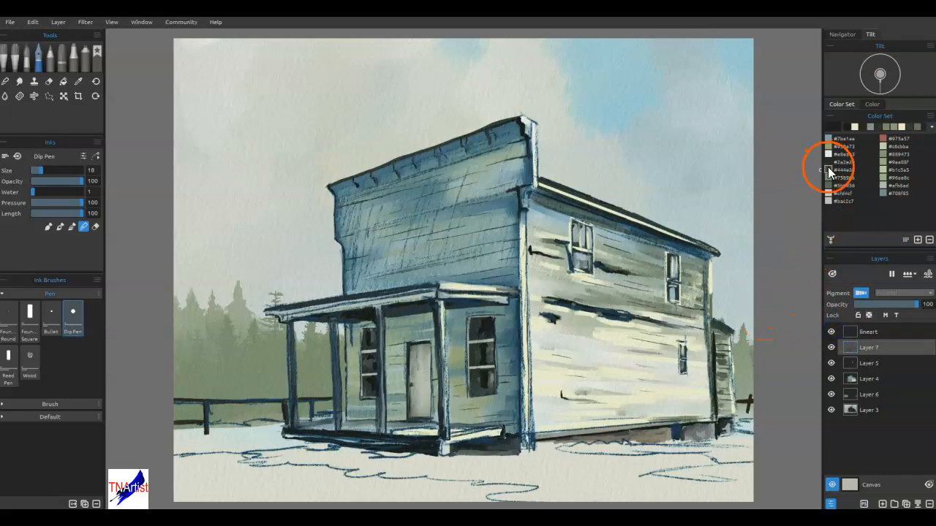
click(829, 168)
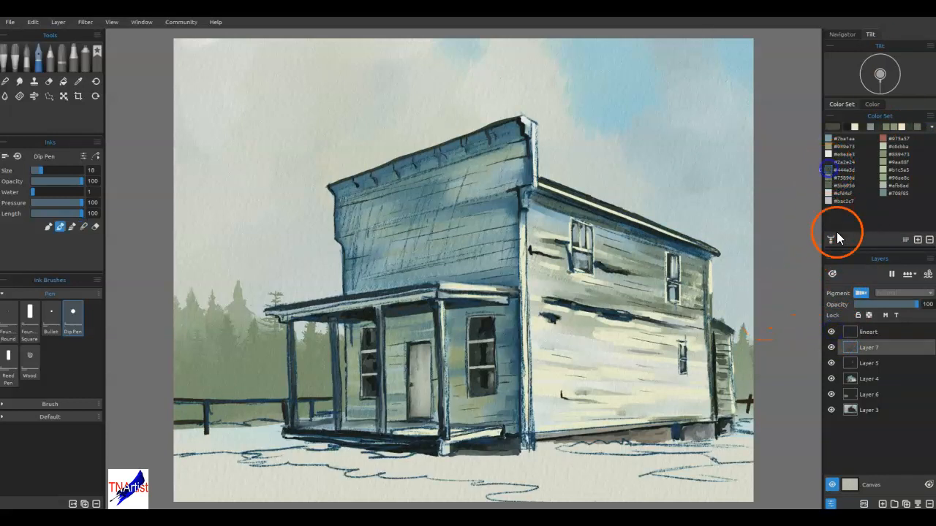
click(866, 379)
click(882, 504)
Step: Enlarge the Dip Pen to size 50 and paint dark ground patches around the building and across the foreground, following the sketch
mouse_move(638, 446)
mouse_down()
mouse_move(687, 445)
mouse_move(721, 458)
mouse_up()
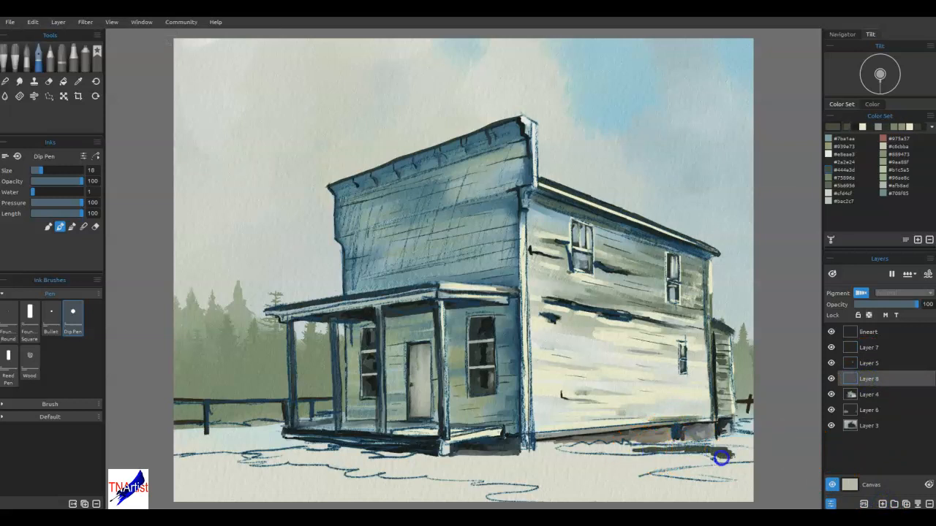
key(])
key(])
key([)
drag(753, 459, 577, 449)
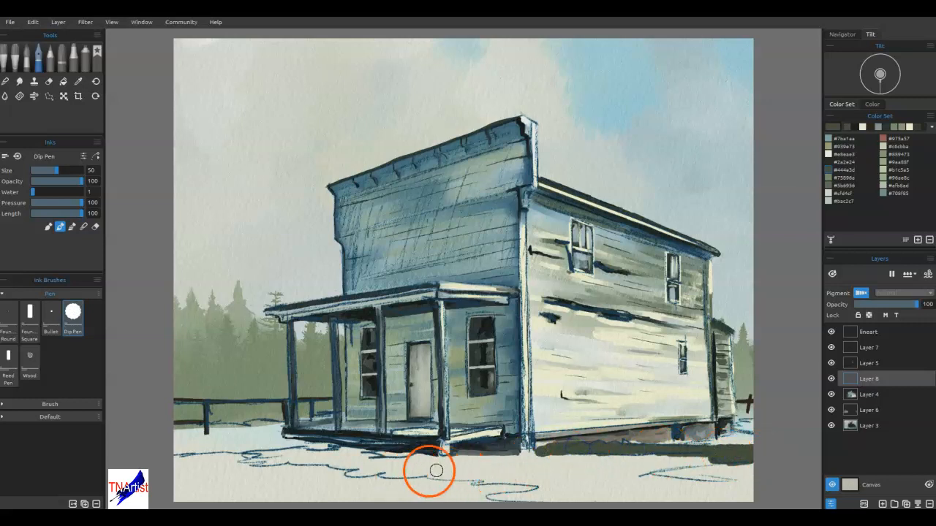
mouse_move(443, 461)
mouse_down()
mouse_move(267, 438)
mouse_move(169, 449)
mouse_move(284, 434)
mouse_move(232, 438)
mouse_up()
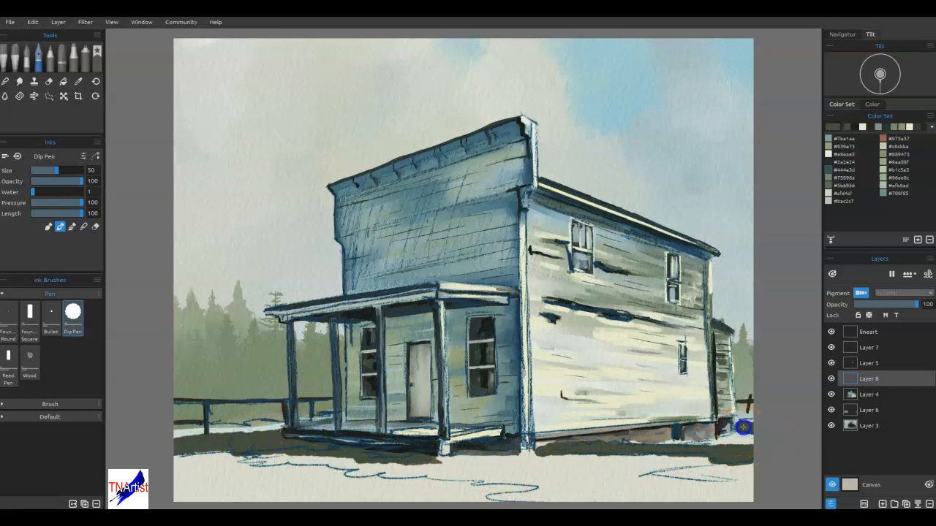
mouse_move(770, 421)
mouse_down()
mouse_move(735, 430)
mouse_move(761, 473)
mouse_move(720, 498)
mouse_move(752, 492)
mouse_move(731, 500)
mouse_move(726, 477)
mouse_move(651, 475)
mouse_move(529, 497)
mouse_move(544, 484)
mouse_move(457, 488)
mouse_move(354, 474)
mouse_move(410, 469)
mouse_move(176, 457)
mouse_up()
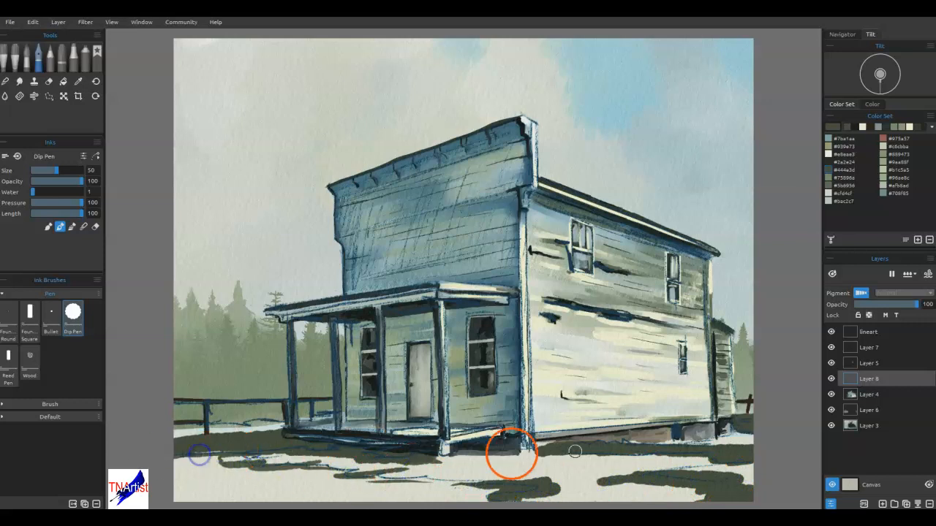
Step: Paint the ground around the building and across the foreground with olive green, and add strokes of colour #708f85 in the foreground
click(837, 146)
mouse_move(662, 443)
mouse_down()
mouse_move(754, 480)
mouse_move(602, 456)
mouse_move(655, 463)
mouse_move(549, 478)
mouse_move(570, 461)
mouse_move(441, 451)
mouse_move(507, 474)
mouse_move(413, 480)
mouse_move(416, 468)
mouse_move(251, 451)
mouse_move(172, 462)
mouse_up()
mouse_move(765, 443)
mouse_down()
mouse_move(730, 406)
mouse_move(722, 435)
mouse_move(634, 443)
mouse_move(738, 433)
mouse_up()
click(734, 480)
mouse_move(622, 443)
mouse_down()
mouse_move(650, 441)
mouse_move(631, 494)
mouse_move(606, 495)
mouse_move(641, 495)
mouse_move(578, 492)
mouse_move(560, 478)
mouse_move(566, 458)
mouse_move(555, 458)
mouse_move(591, 397)
mouse_up()
click(880, 194)
mouse_move(417, 467)
mouse_down()
mouse_move(460, 493)
mouse_move(448, 495)
mouse_move(582, 484)
mouse_move(355, 487)
mouse_move(314, 475)
mouse_move(415, 483)
mouse_up()
Step: Mix the grey #868f8e and paint the near foreground in front of the porch with it
click(834, 127)
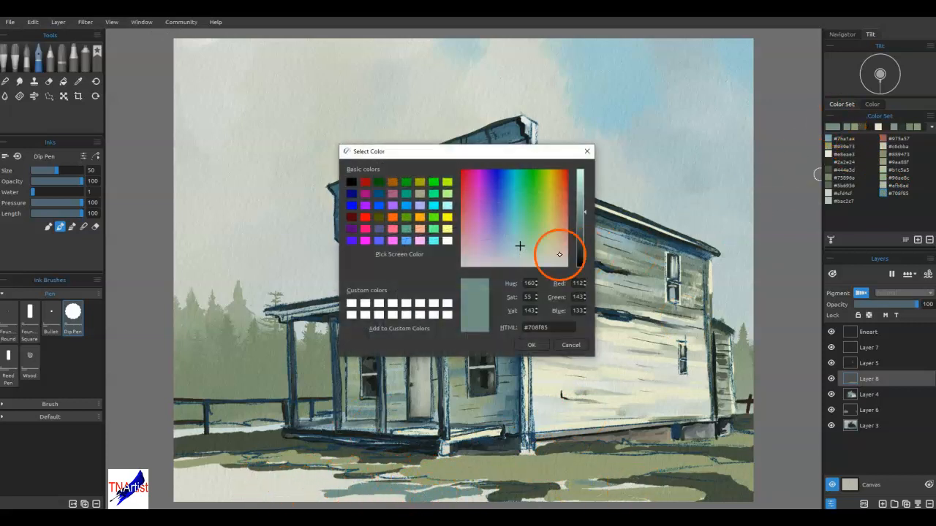
click(518, 261)
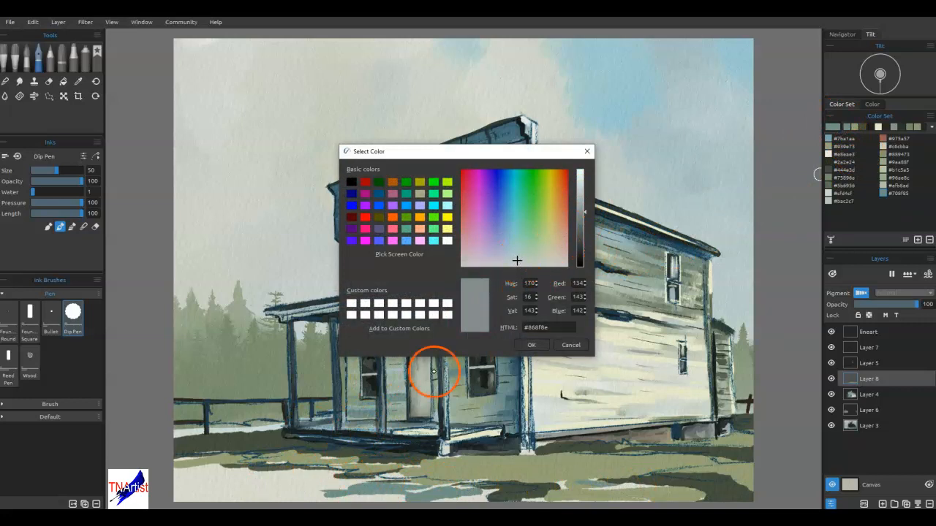
click(529, 344)
mouse_move(277, 482)
mouse_down()
mouse_move(359, 487)
mouse_move(331, 479)
mouse_move(297, 501)
mouse_move(205, 497)
mouse_move(207, 485)
mouse_move(234, 476)
mouse_move(412, 502)
mouse_up()
Step: Wet the ground with the Splats 3 water brush, hide the wetness display and enable canvas tilt so the Layer 8 paint runs downward
click(5, 95)
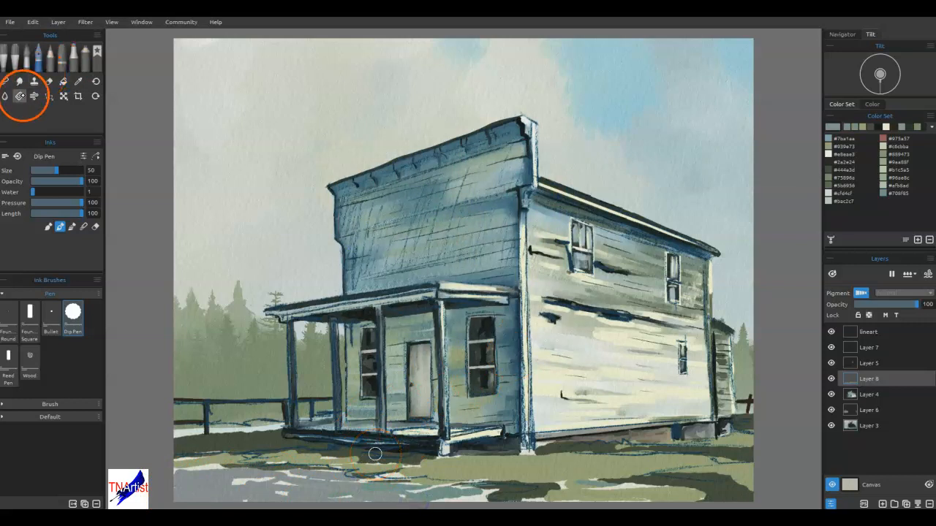
click(51, 344)
key(w)
mouse_move(362, 426)
mouse_down()
mouse_move(589, 483)
mouse_move(636, 478)
mouse_move(590, 483)
mouse_up()
mouse_move(749, 464)
mouse_down()
mouse_move(389, 491)
mouse_move(220, 480)
mouse_move(684, 475)
mouse_up()
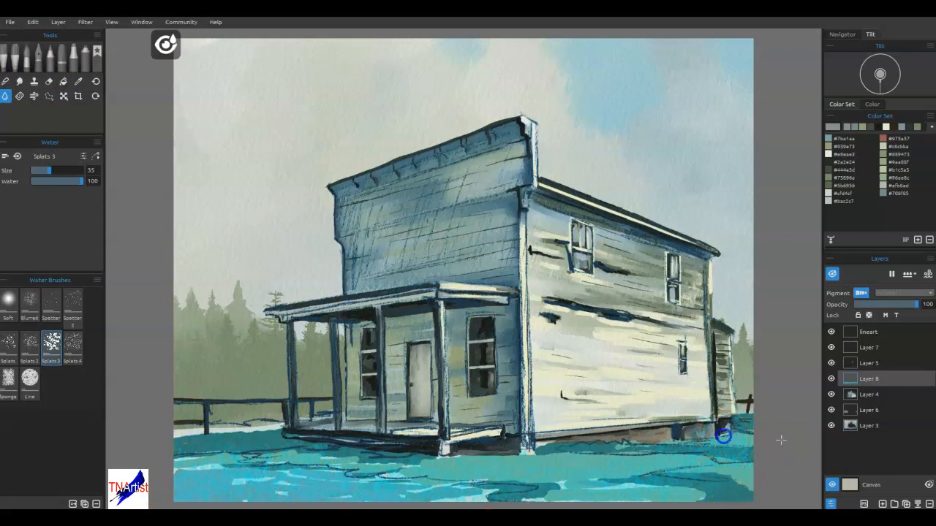
click(832, 273)
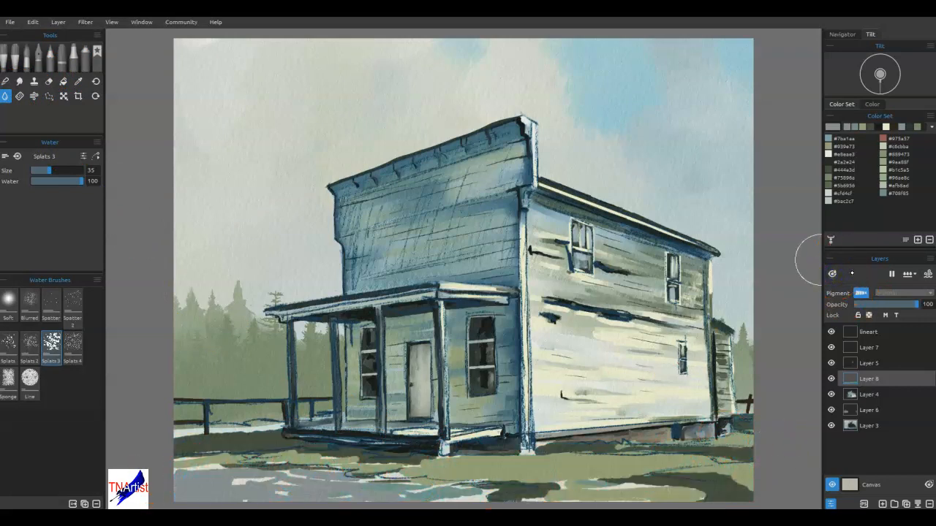
click(874, 371)
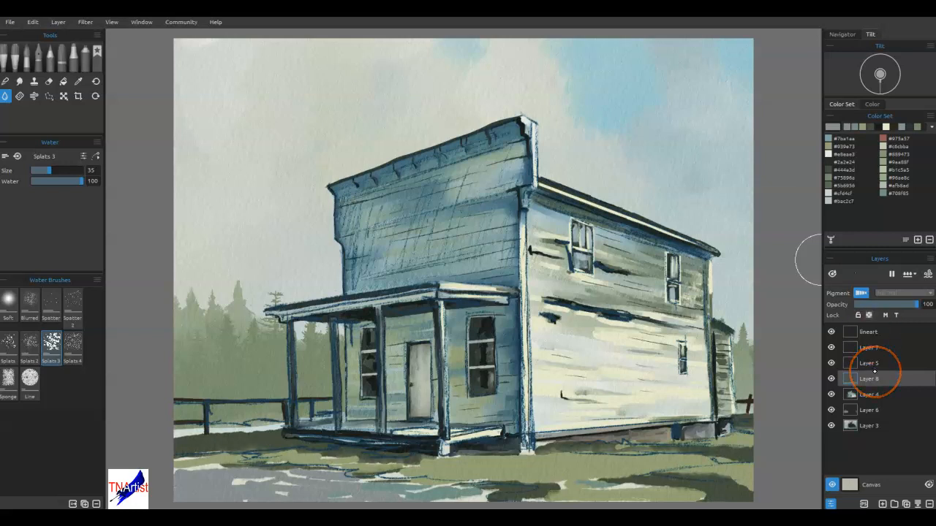
click(880, 73)
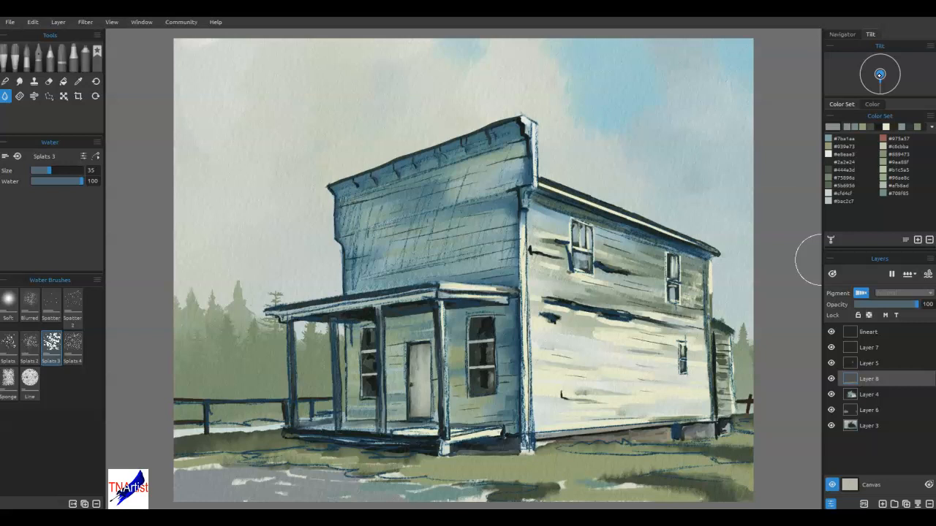
Step: Enlarge the Knife Smooth 2 oil brush to size 25 and blend the ground patches across the foreground
click(29, 55)
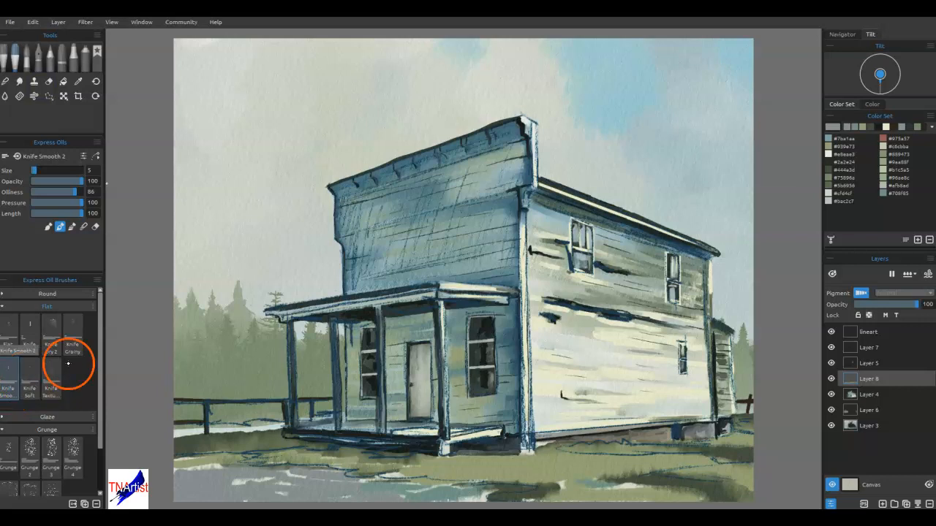
key(bracketright)
key(bracketright)
key(bracketright)
key(bracketright)
key(bracketright)
key(bracketright)
key(bracketright)
key(bracketright)
key(bracketright)
key(bracketright)
key(bracketright)
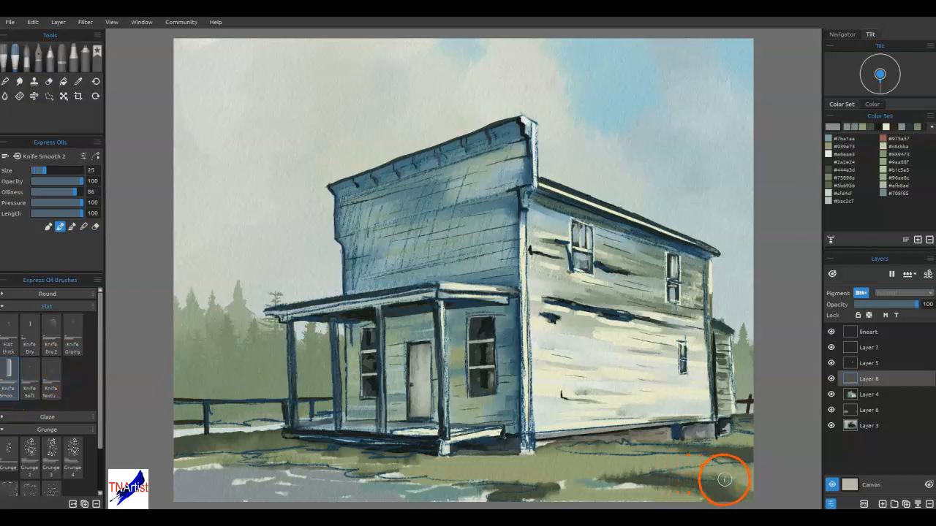
key(b)
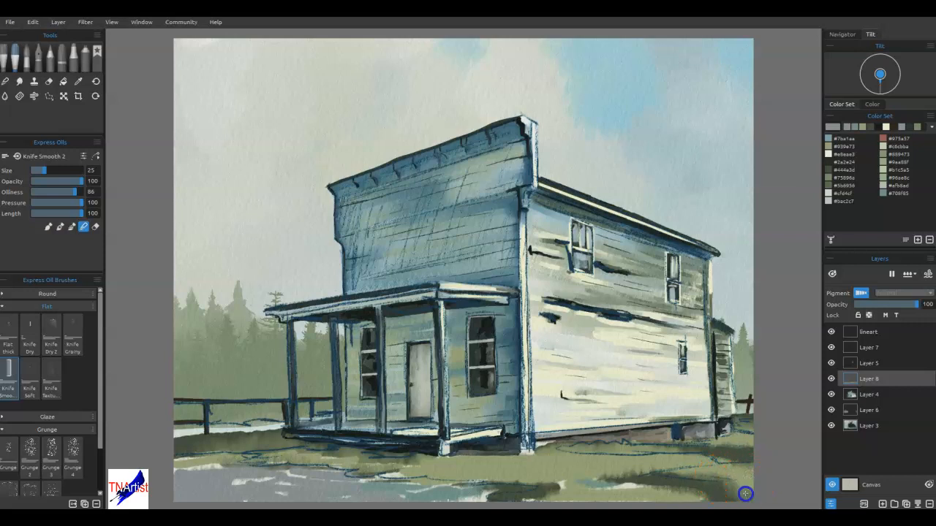
mouse_move(670, 481)
mouse_down()
mouse_move(640, 479)
mouse_move(631, 498)
mouse_move(617, 469)
mouse_move(526, 488)
mouse_move(540, 472)
mouse_move(552, 497)
mouse_move(534, 471)
mouse_move(474, 484)
mouse_move(511, 494)
mouse_move(532, 479)
mouse_move(481, 474)
mouse_move(461, 503)
mouse_move(454, 486)
mouse_move(441, 498)
mouse_move(388, 474)
mouse_move(284, 470)
mouse_move(253, 490)
mouse_up()
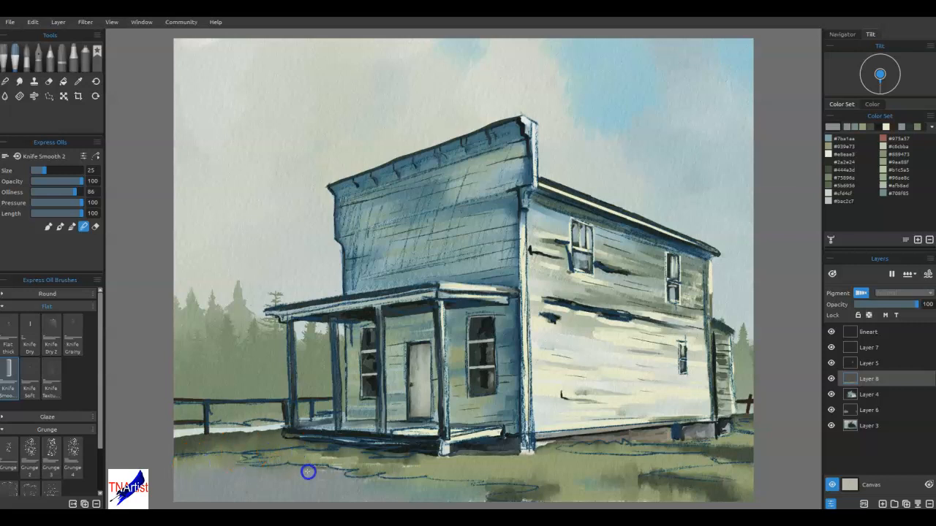
Step: Blend the remaining hard edges in the ground beside the side wall, along the building's base and in the near foreground
mouse_move(361, 474)
mouse_down()
mouse_move(418, 468)
mouse_move(658, 486)
mouse_up()
mouse_move(735, 452)
mouse_down()
mouse_move(601, 445)
mouse_move(701, 464)
mouse_move(676, 464)
mouse_up()
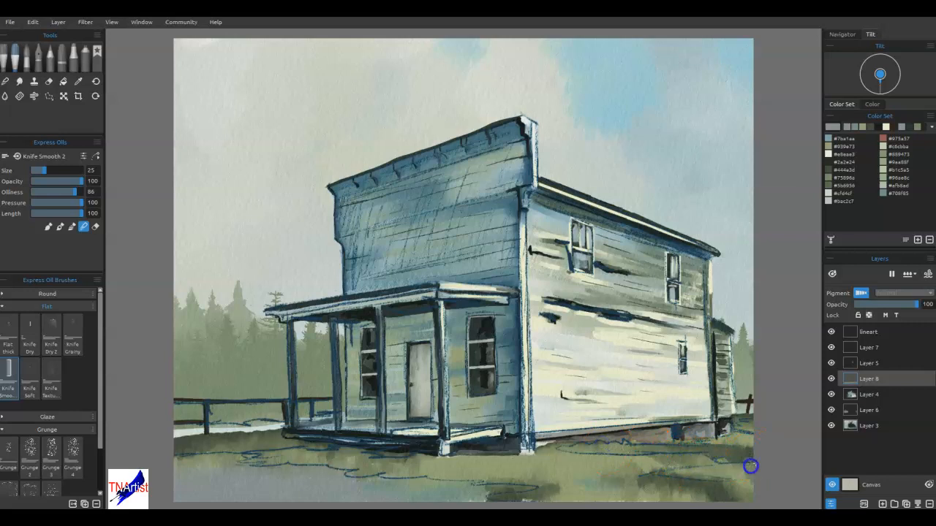
mouse_move(629, 436)
mouse_down()
mouse_move(631, 451)
mouse_move(553, 448)
mouse_up()
mouse_move(485, 500)
mouse_down()
mouse_move(427, 504)
mouse_move(704, 459)
mouse_move(639, 416)
mouse_move(290, 484)
mouse_up()
drag(601, 326, 609, 333)
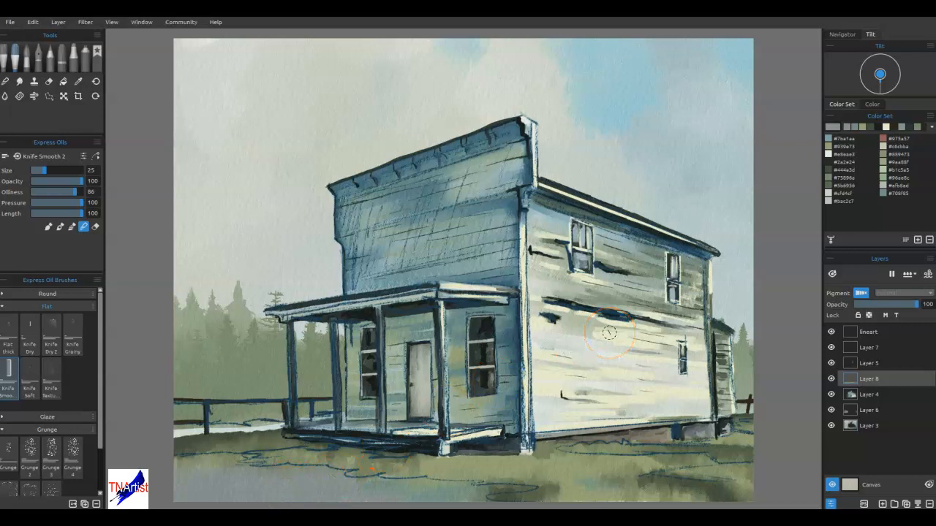
Step: Add a speckled stencil, unlock its size ratio and stretch it into a flat band wider than the painting
click(867, 300)
click(907, 301)
click(853, 381)
click(832, 237)
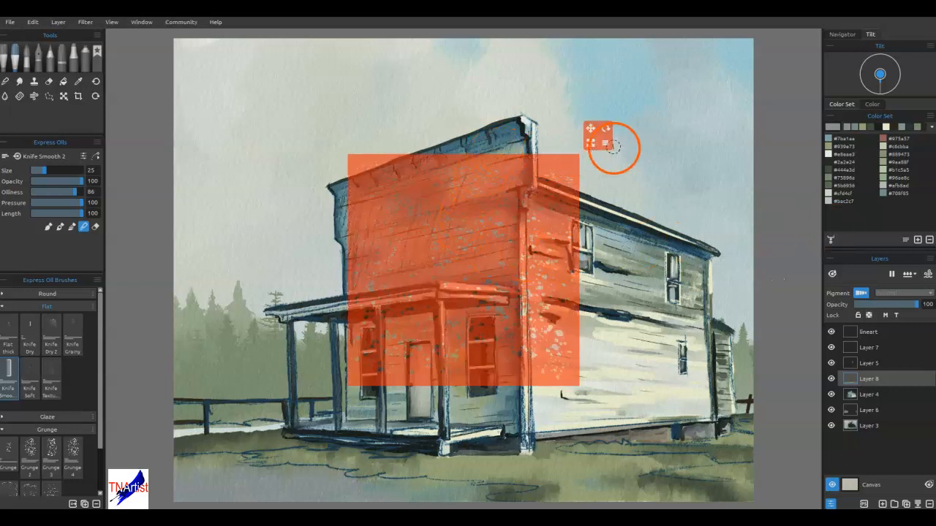
click(607, 141)
click(616, 221)
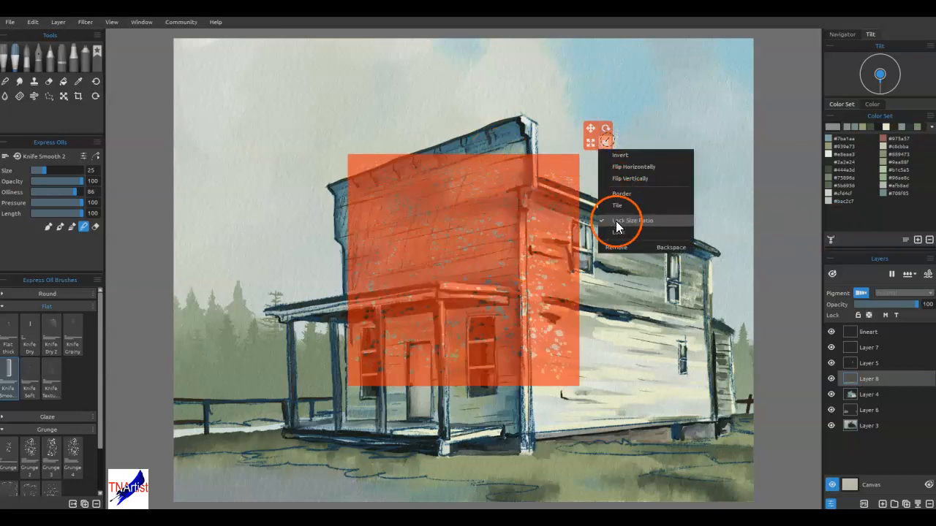
click(611, 143)
drag(588, 141, 802, 228)
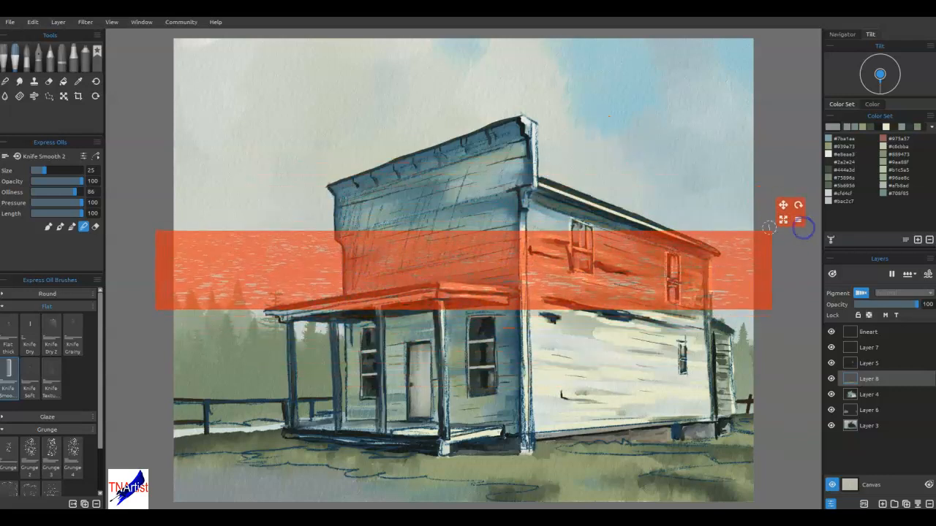
Step: Move the stencil down over the foreground and turn on its border to mask the rest of the painting
drag(722, 270, 649, 477)
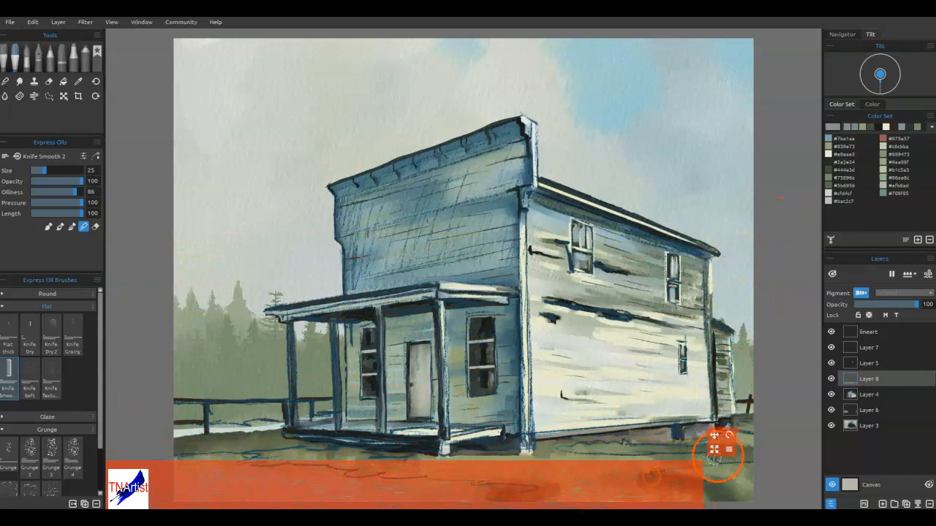
click(729, 449)
click(746, 470)
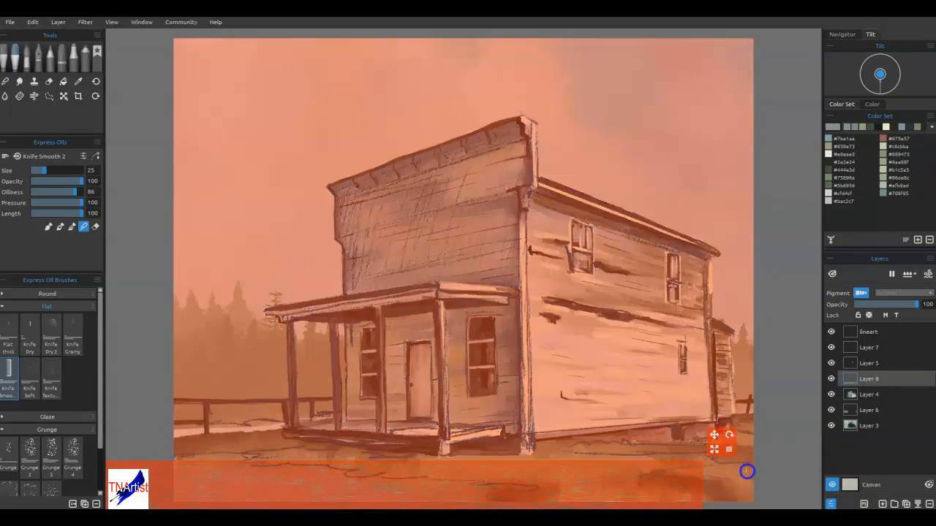
Step: Choose a darker grey and paint speckled texture through the stencil across the foreground, nudging the stencil slightly upward
double_click(830, 139)
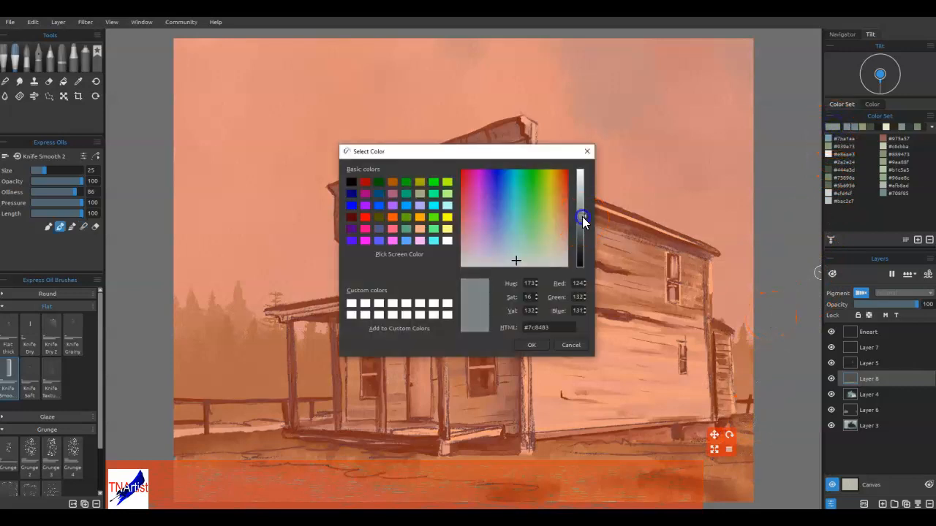
click(532, 344)
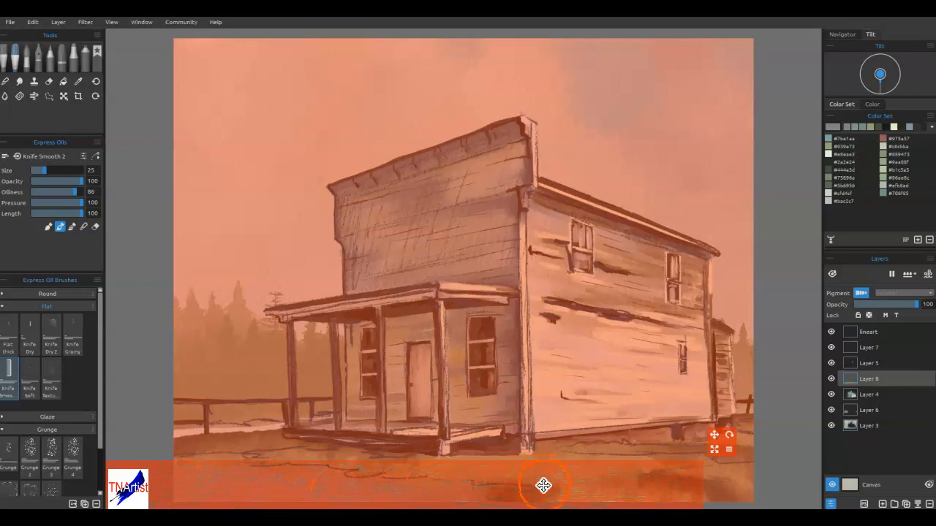
drag(543, 485, 546, 480)
drag(466, 497, 557, 494)
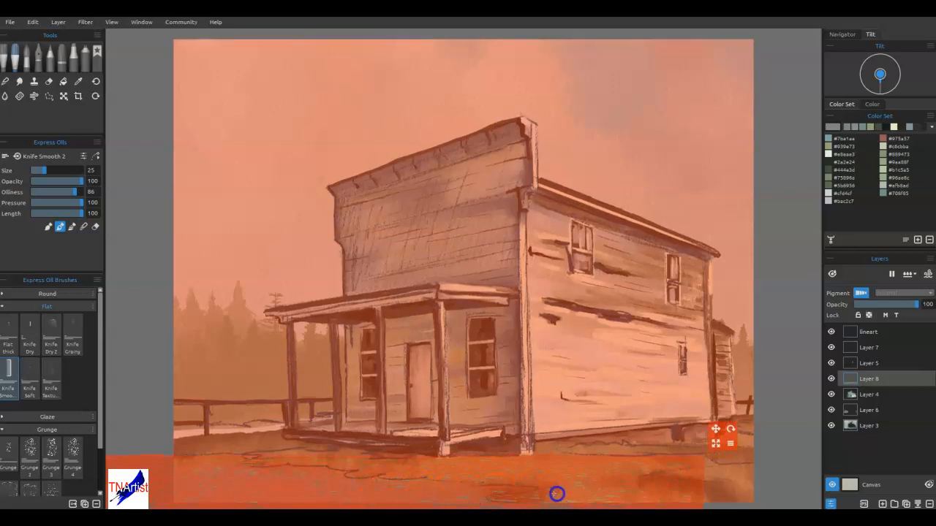
drag(644, 493, 715, 500)
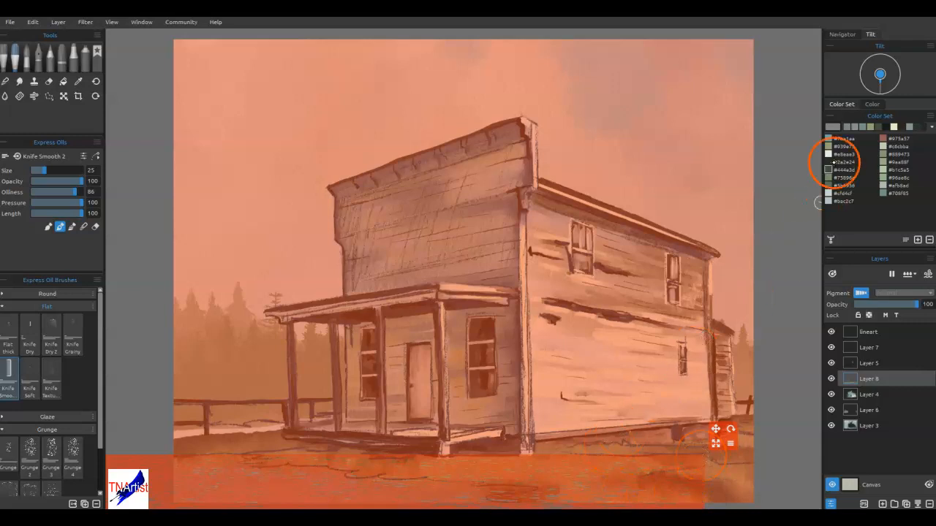
Step: Pick a near-black colour, shrink and reposition the stencil to paint dark gravel speckles across the foreground, and clear the stencil from view
double_click(832, 127)
click(540, 344)
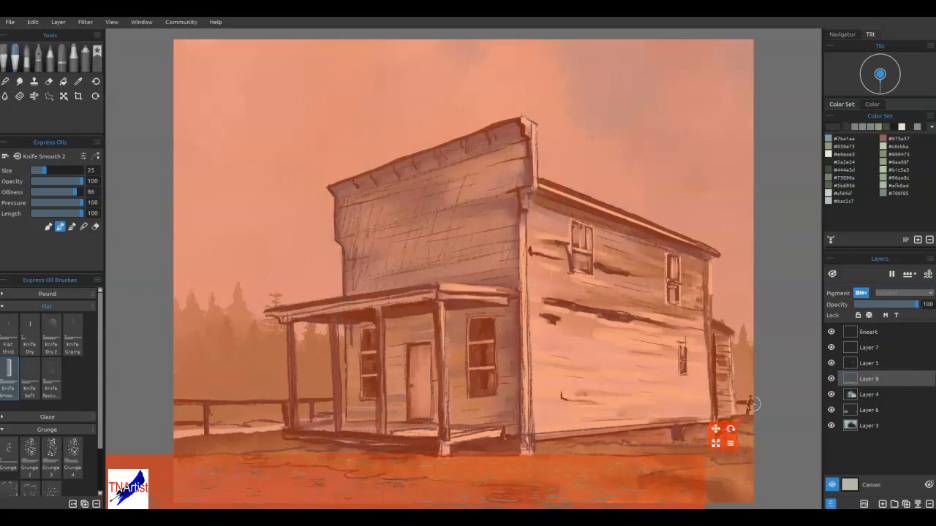
mouse_move(709, 447)
mouse_down()
mouse_move(419, 447)
mouse_move(251, 478)
mouse_move(293, 495)
mouse_move(604, 480)
mouse_up()
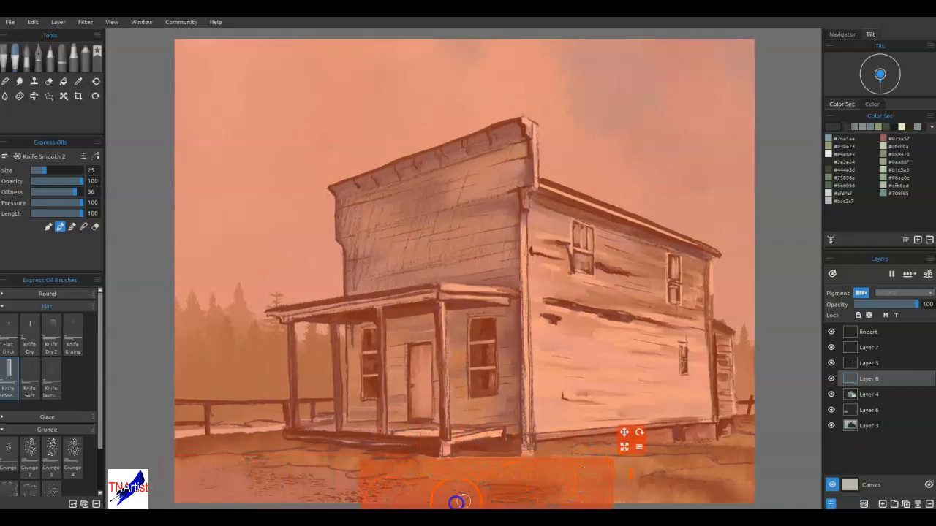
drag(487, 484, 185, 493)
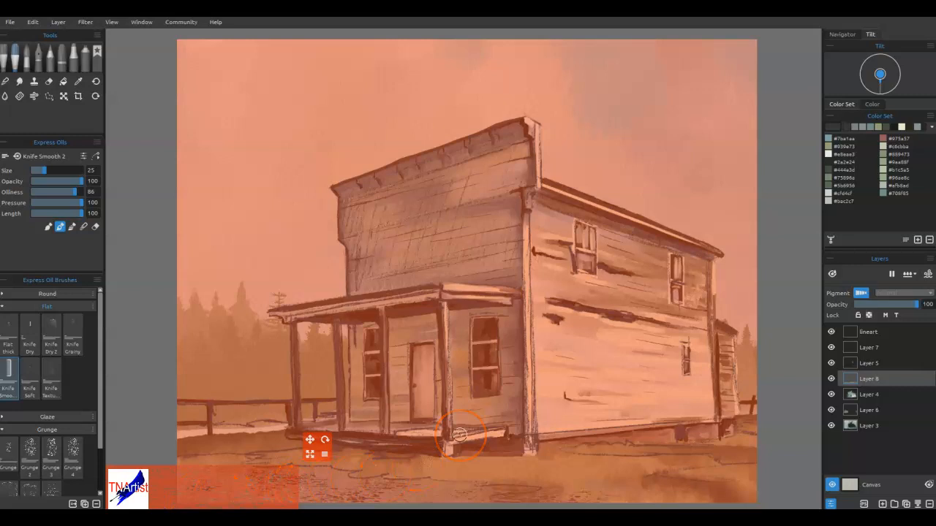
key(shift)
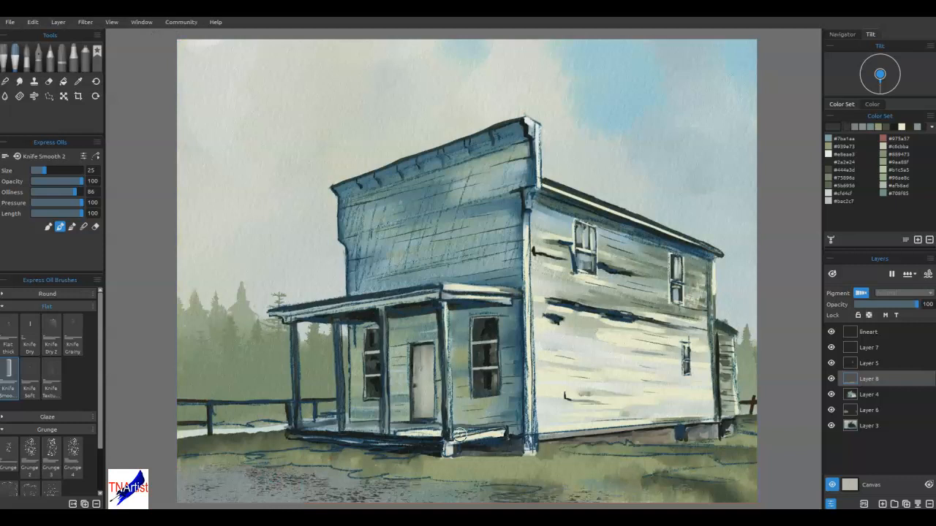
Step: Reduce the Dip Pen to size 14 and draw grass strokes in the ground beyond the building's corner, using colours sampled from the painting
click(38, 49)
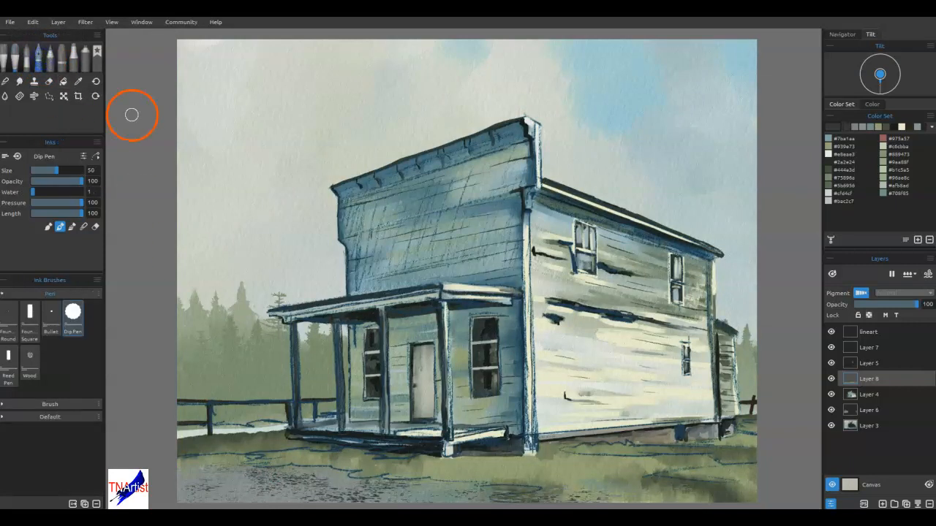
key(bracketleft)
key(bracketleft)
key(bracketleft)
key(bracketleft)
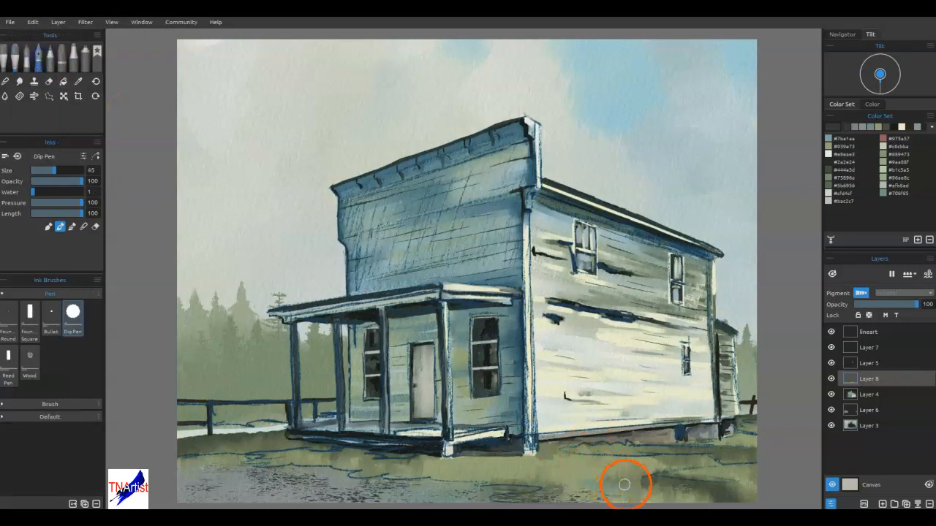
key(bracketleft)
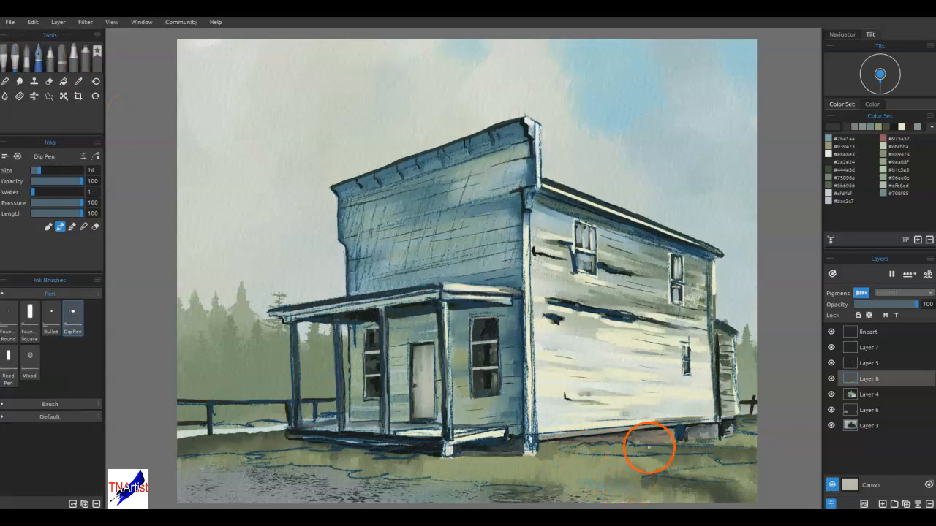
right_click(647, 465)
mouse_move(667, 451)
mouse_down()
mouse_move(688, 487)
mouse_move(709, 469)
mouse_up()
right_click(696, 484)
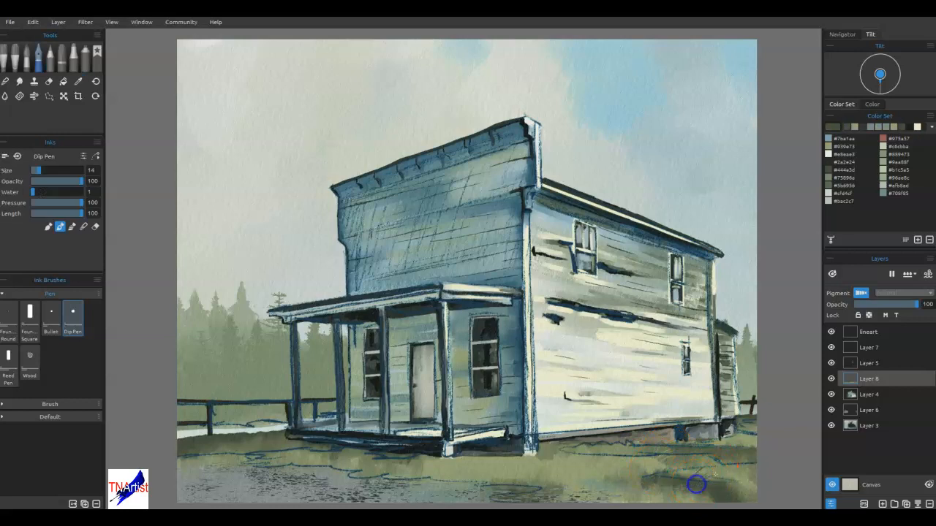
right_click(721, 468)
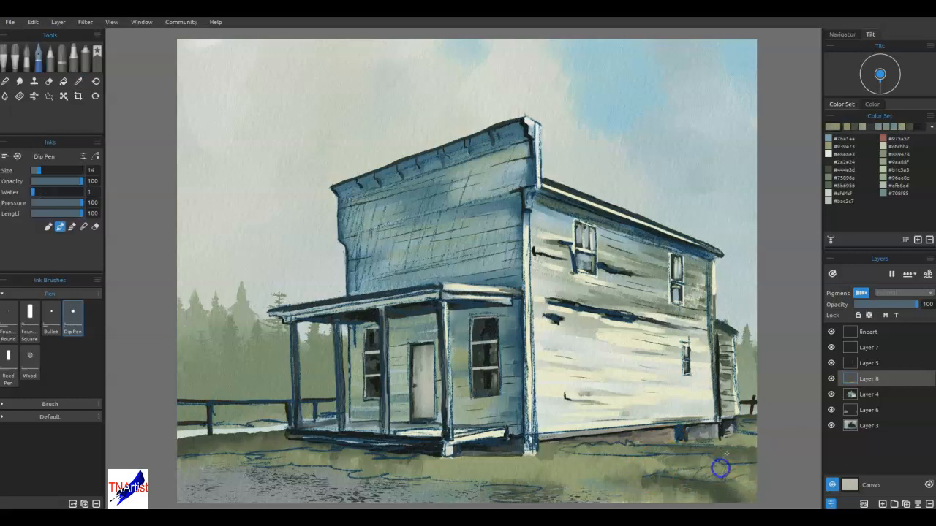
drag(733, 466, 737, 446)
Step: Touch up the ground edge beneath the porch with a sampled ground colour, using the Knife Smooth 2 oil brush reduced to size 5
right_click(500, 467)
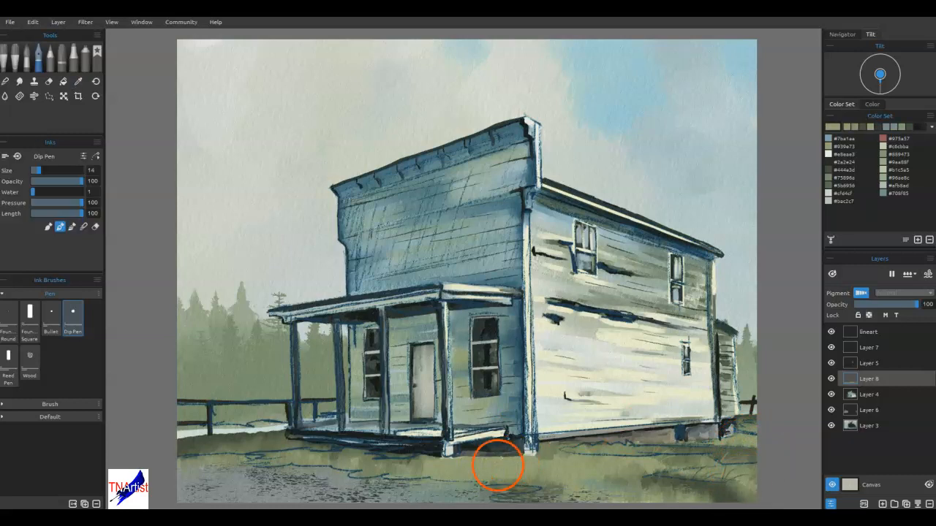
click(49, 60)
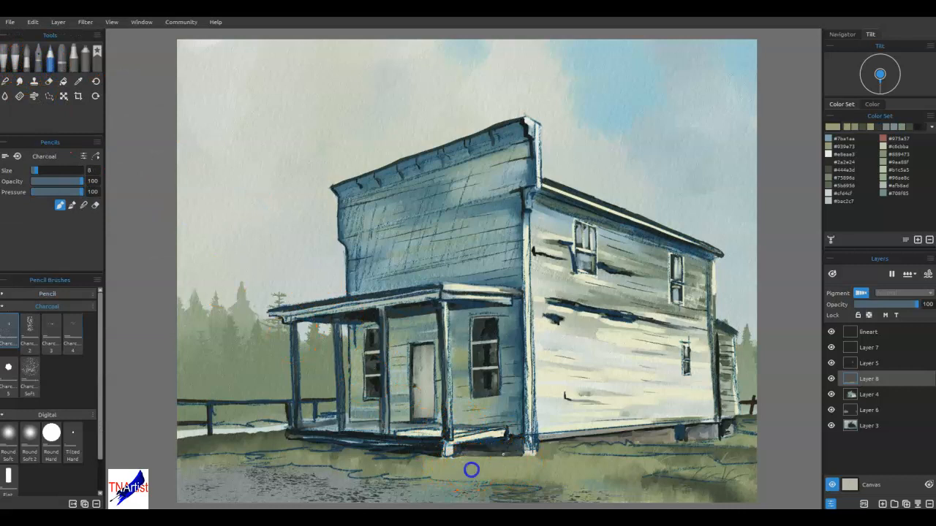
click(8, 50)
click(11, 375)
drag(468, 447, 501, 460)
key(bracketleft)
key(bracketleft)
key(bracketleft)
key(bracketleft)
key(bracketleft)
key(bracketleft)
key(bracketleft)
key(bracketleft)
key(bracketleft)
key(bracketleft)
key(bracketleft)
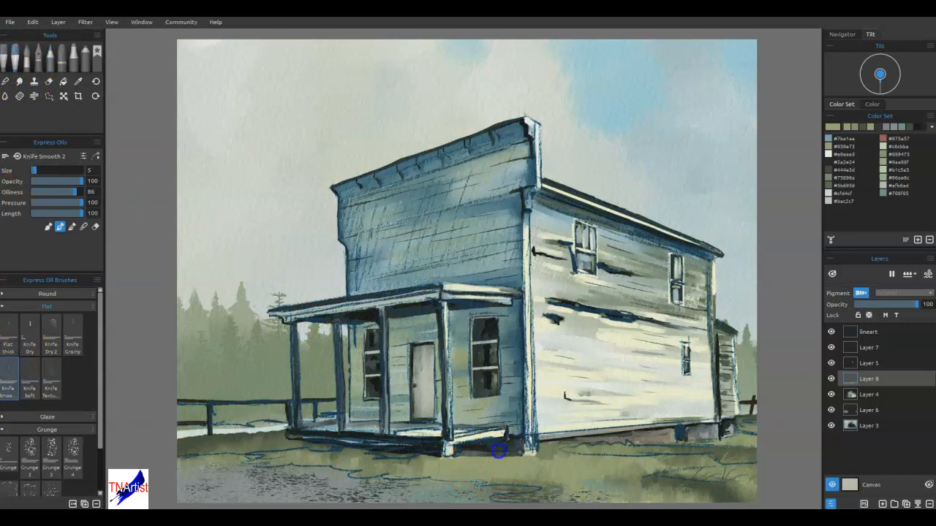
Step: Move Layer 8 directly below the lineart layer and paint fine grass strokes along the front edge of the porch
double_click(873, 378)
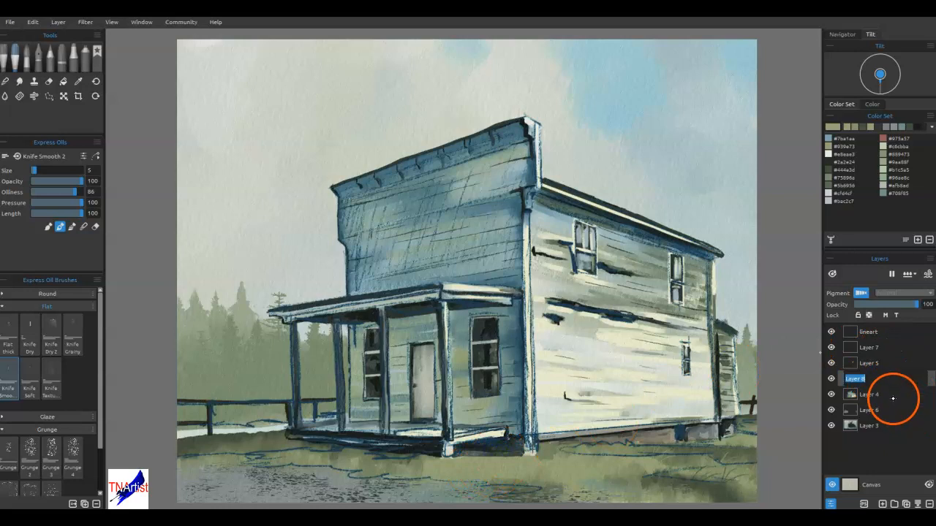
click(892, 398)
drag(902, 387, 888, 343)
drag(476, 450, 469, 468)
drag(418, 440, 411, 457)
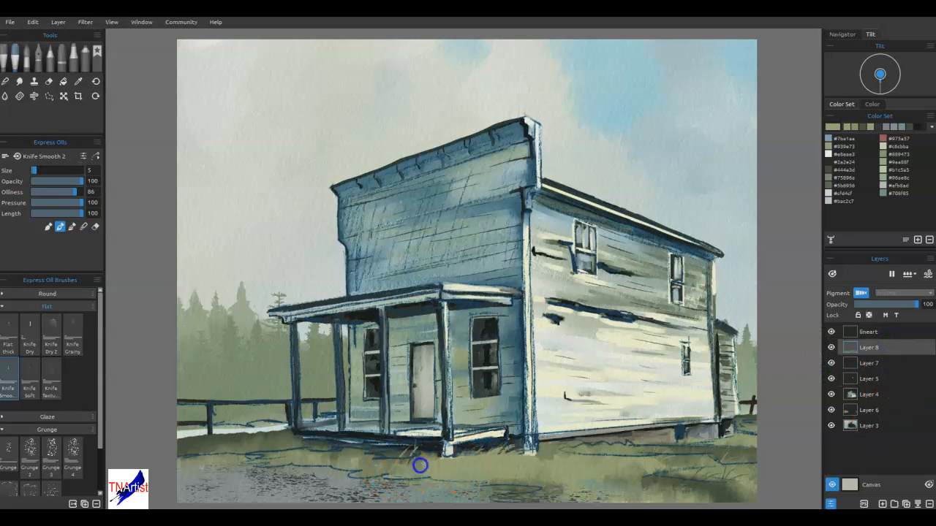
mouse_move(316, 427)
mouse_down()
mouse_move(301, 450)
mouse_move(314, 455)
mouse_up()
Step: Draw grass blades around the porch's far end and toward the fence with the Dip Pen, using colours sampled from the ground
click(38, 58)
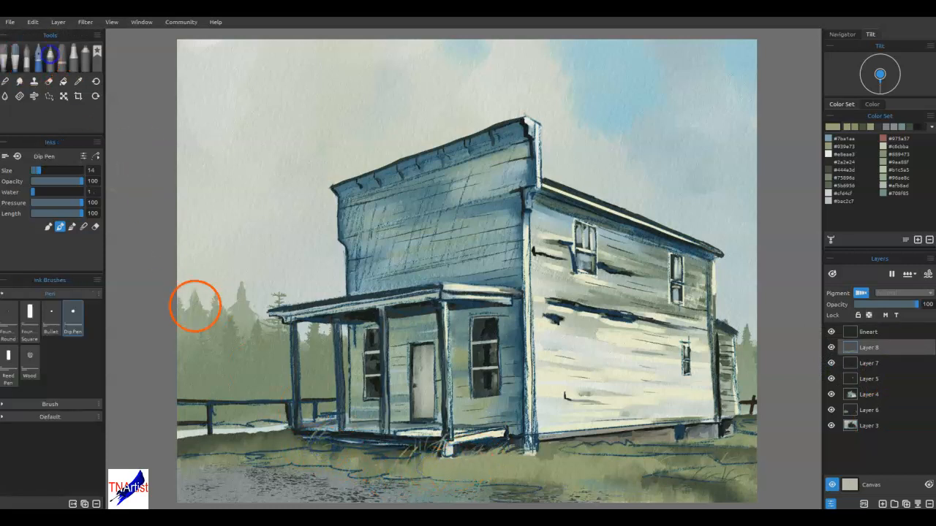
alt+click(276, 444)
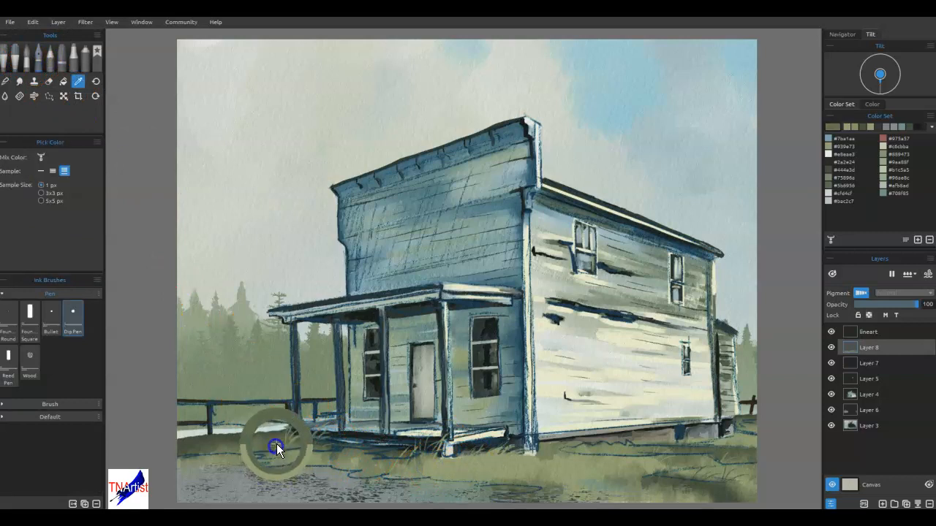
drag(295, 447, 305, 434)
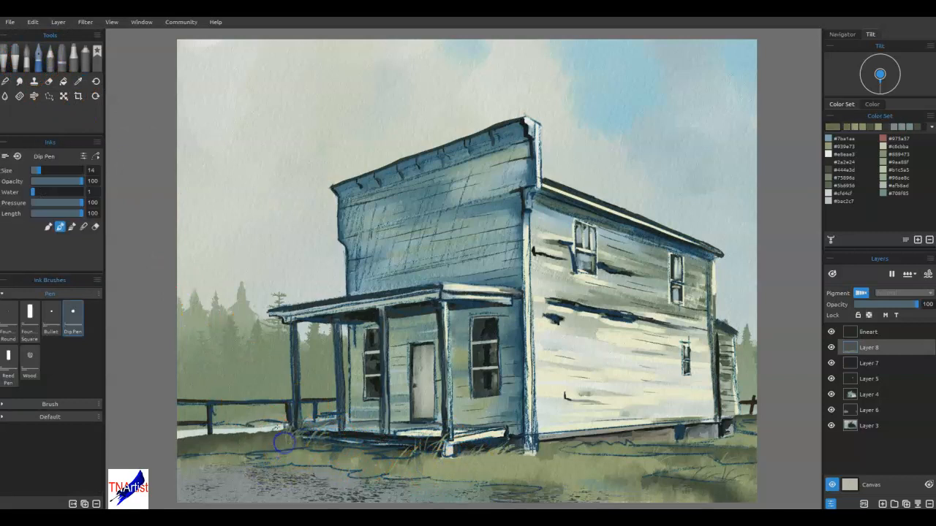
alt+click(201, 446)
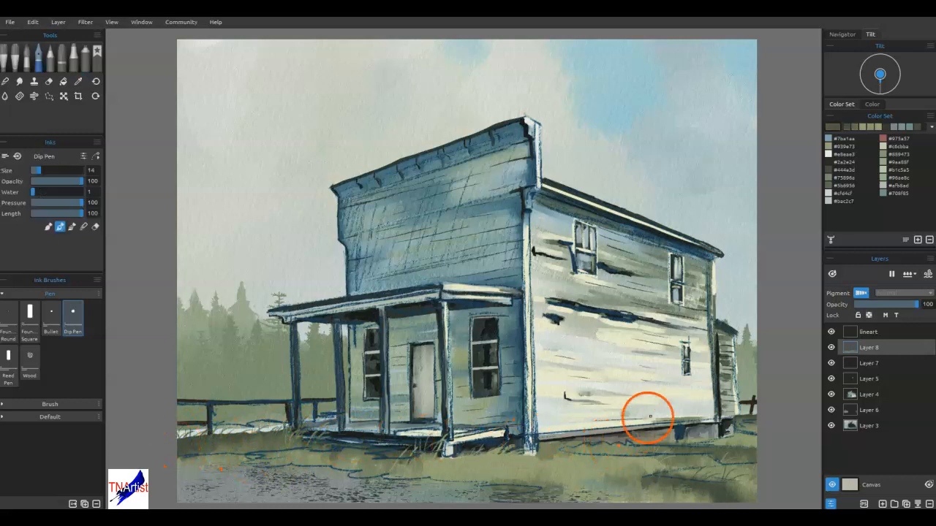
Step: Hide the lineart layer and draw grass tufts beside the small rear annex and side wall with sampled ground colours
alt+click(720, 453)
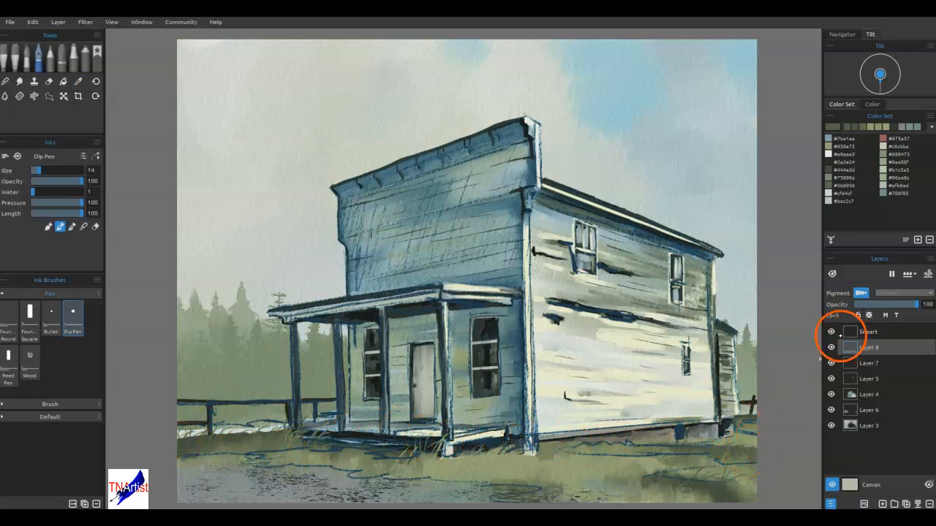
click(830, 331)
alt+click(699, 443)
mouse_move(680, 452)
mouse_down()
mouse_move(701, 440)
mouse_move(734, 449)
mouse_move(746, 423)
mouse_up()
alt+click(740, 432)
alt+click(746, 433)
Step: Draw grass blades in the foreground, around the building's front corner and along the side wall, using sampled ground colours
alt+click(533, 457)
alt+click(519, 482)
mouse_move(520, 485)
mouse_down()
mouse_move(544, 466)
mouse_move(498, 487)
mouse_move(512, 468)
mouse_up()
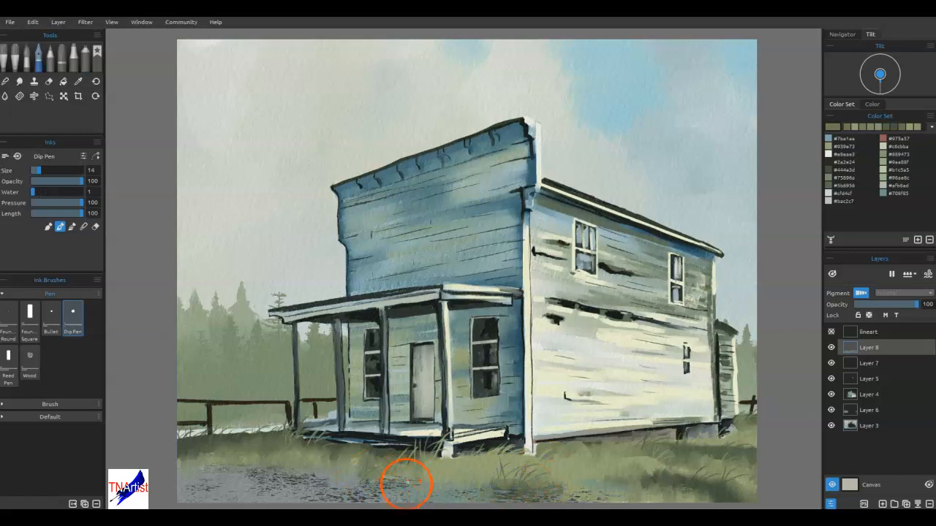
drag(407, 483, 443, 373)
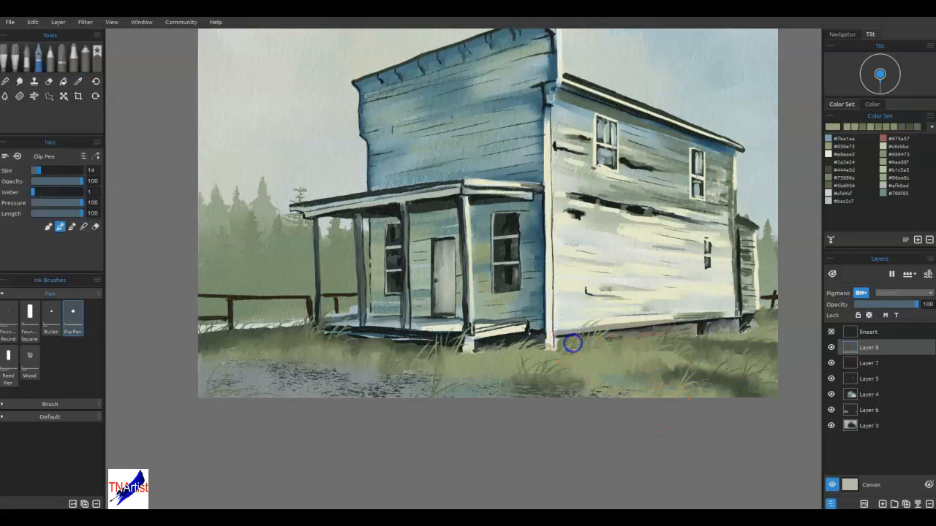
drag(568, 326, 575, 320)
drag(548, 352, 562, 329)
drag(623, 349, 635, 326)
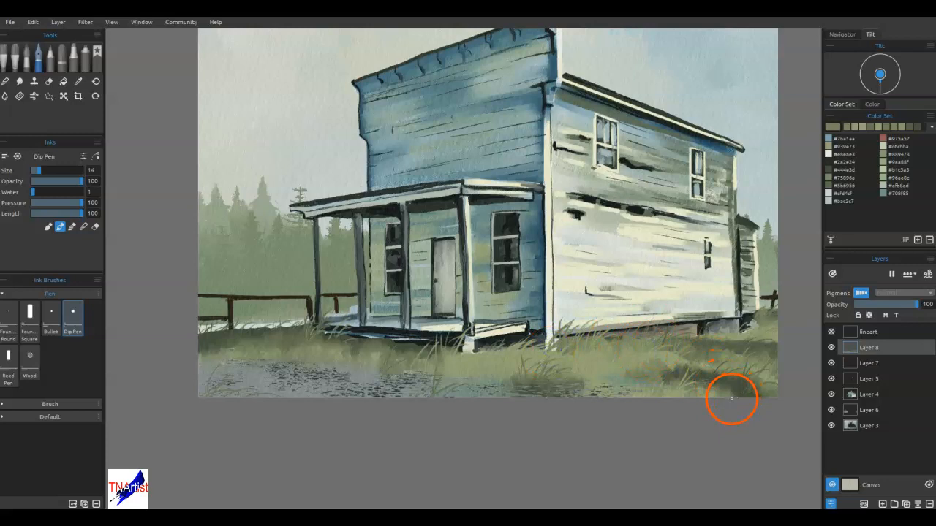
Step: Add grass strokes between the fence and the porch using darker greens sampled from the nearby ground
mouse_move(327, 334)
mouse_down()
mouse_move(284, 318)
mouse_move(204, 326)
mouse_up()
alt+click(286, 341)
alt+click(223, 341)
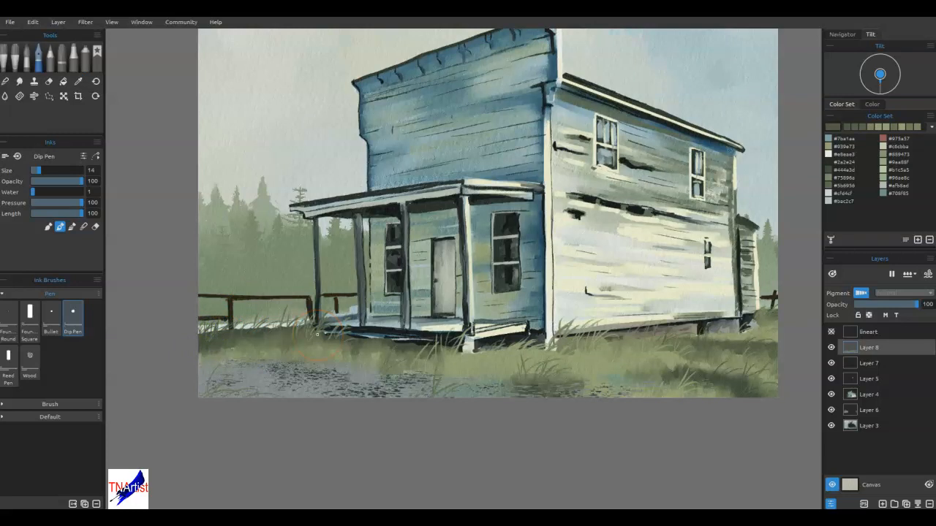
drag(318, 334, 293, 422)
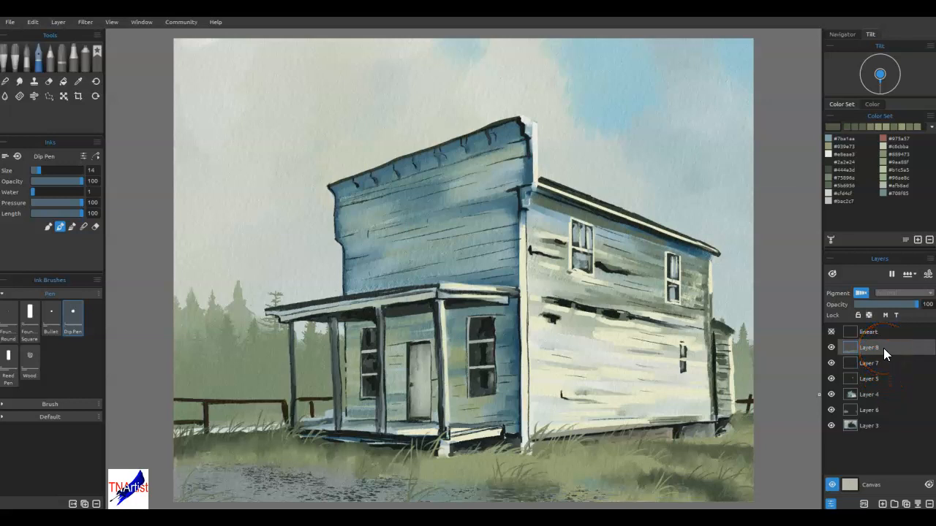
Step: Add a new layer above Layer 8, turn off its pigment mixing and set its blending mode to Multiply
click(881, 504)
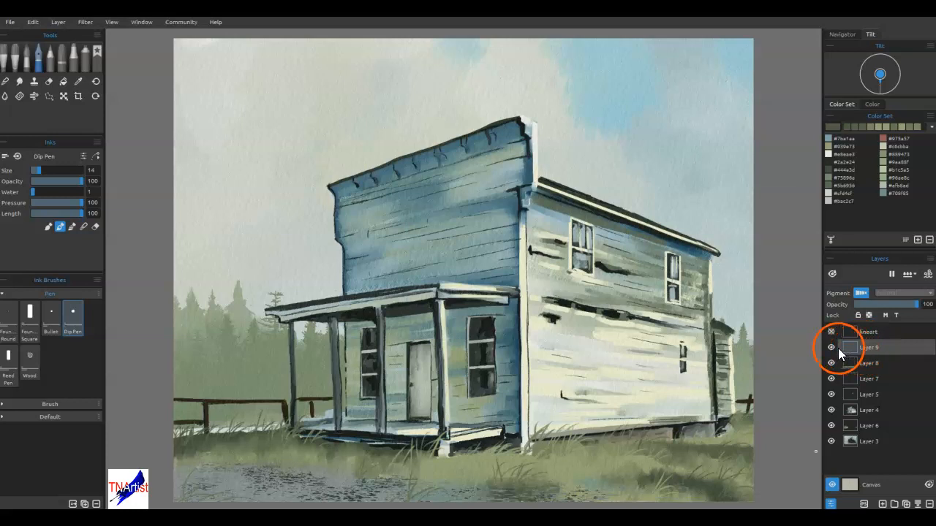
click(860, 297)
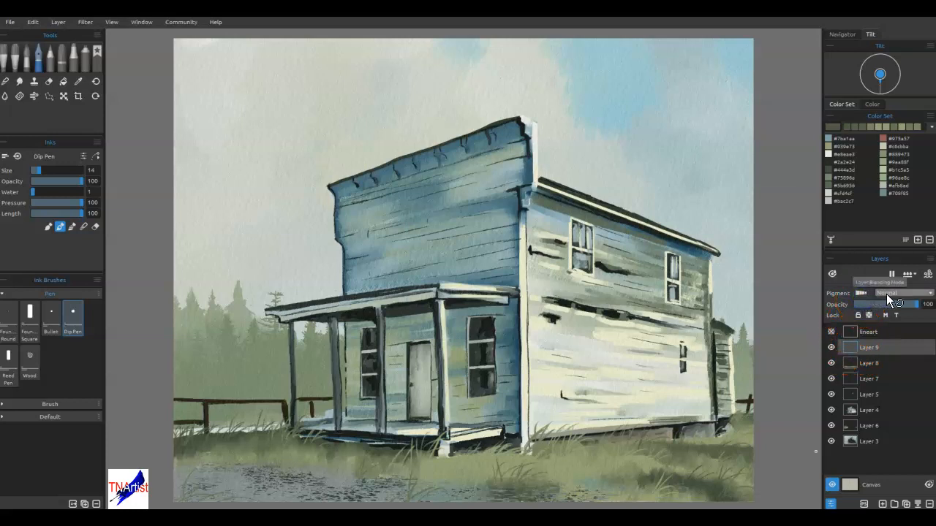
click(887, 294)
click(892, 314)
click(835, 345)
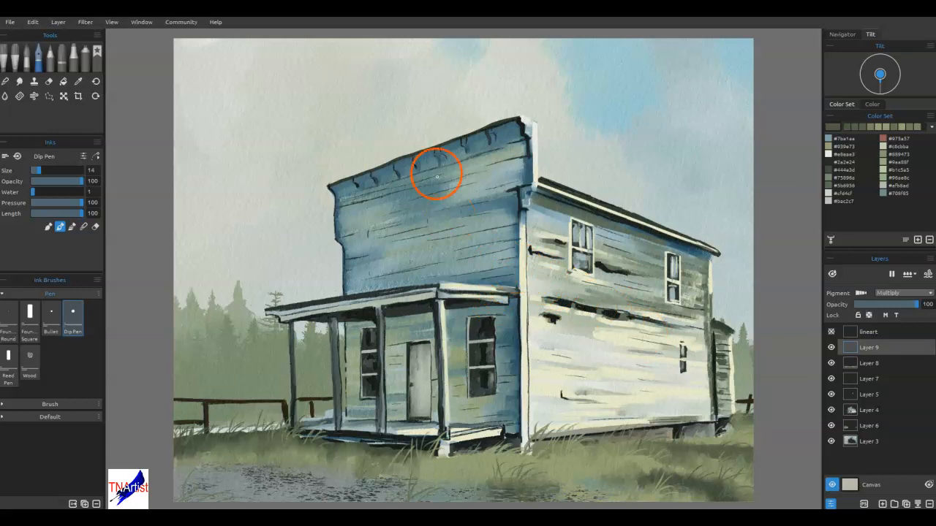
Step: Load the building's shape from Layer 4 as a selection and choose the Wash Flat watercolour brush
click(46, 97)
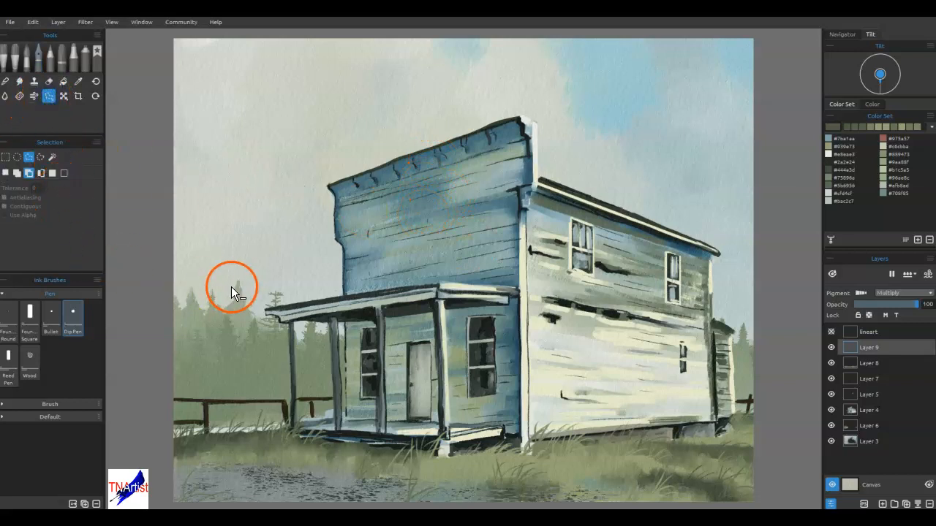
ctrl+click(850, 410)
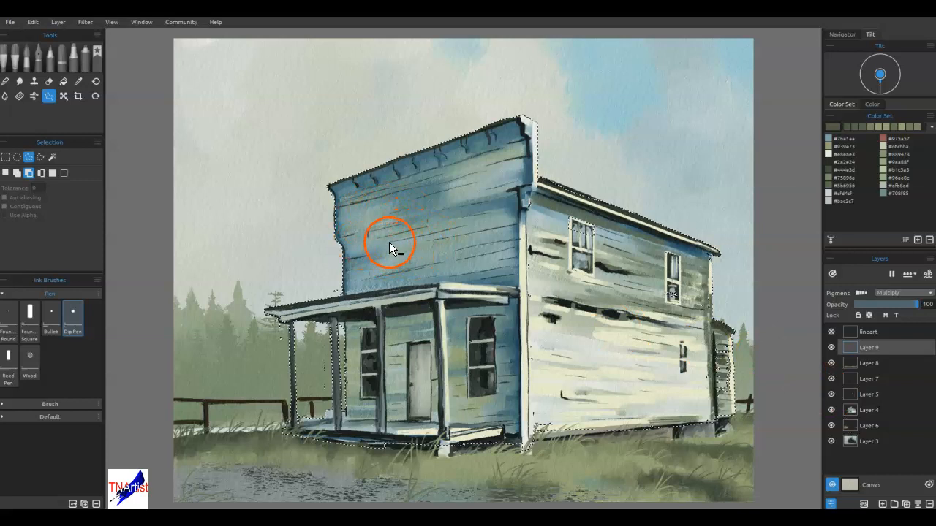
click(30, 57)
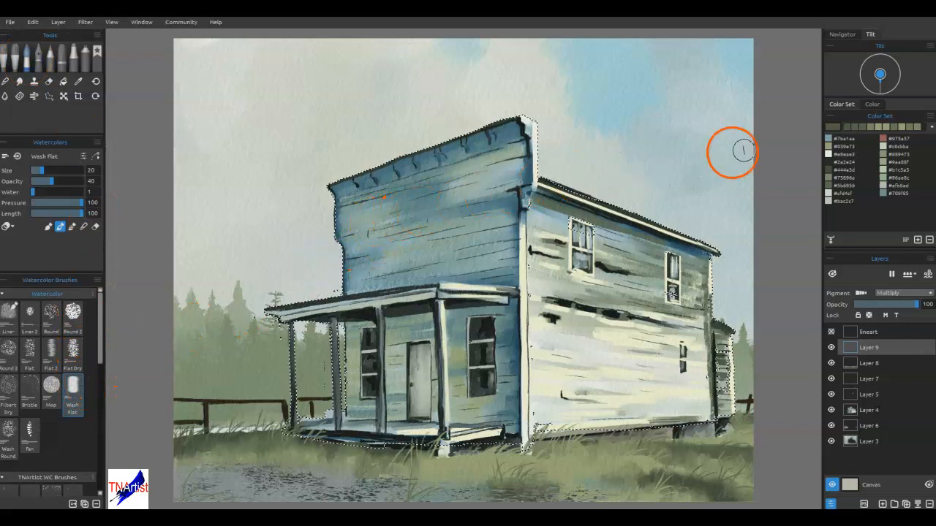
Step: Sample the side wall's light colour and adjust it to a pale blue-grey, #d2e0e1
alt+click(632, 387)
double_click(832, 127)
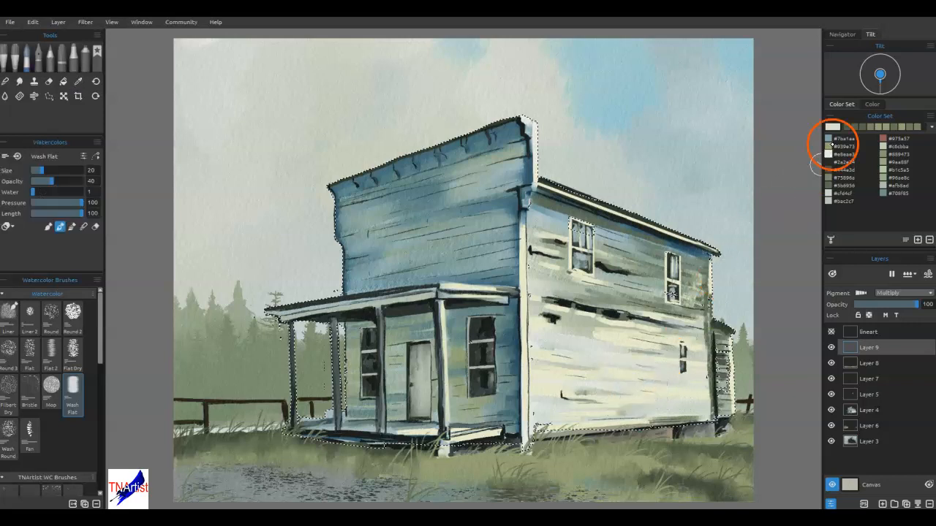
click(512, 259)
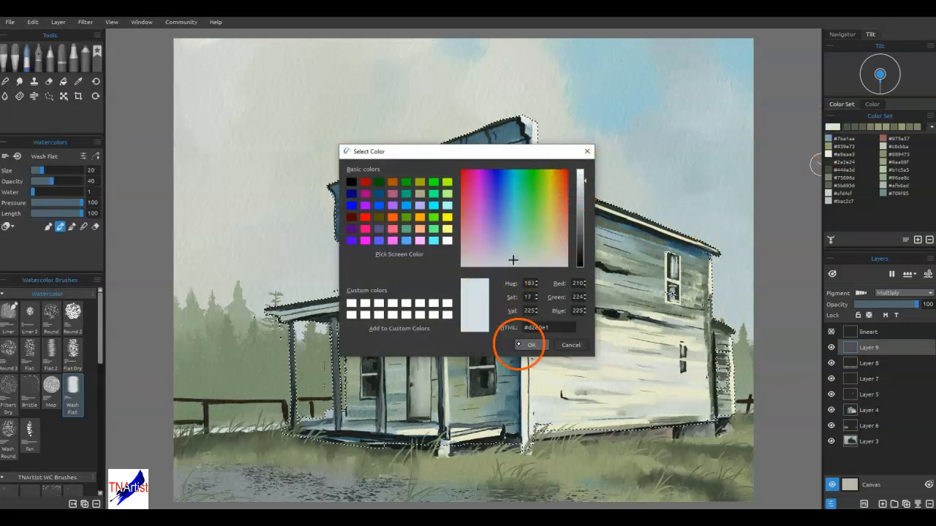
click(531, 345)
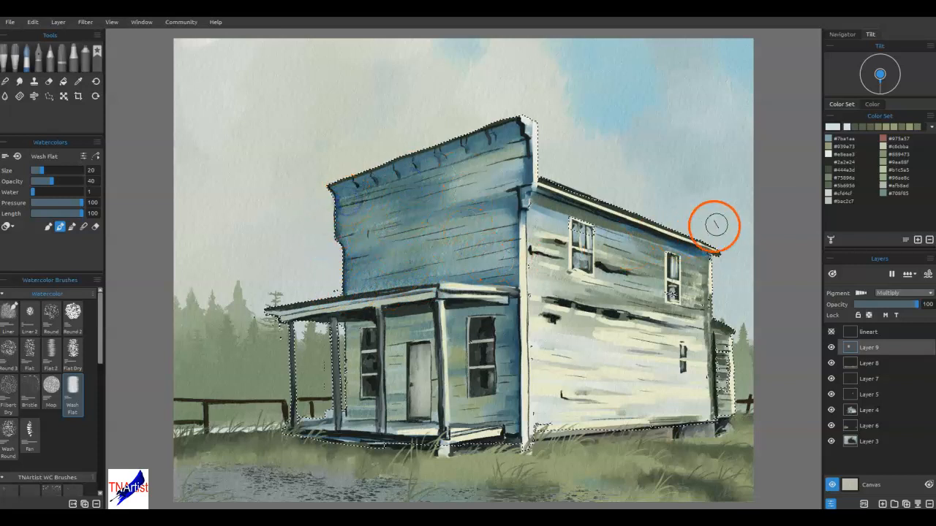
Step: Load the #7ba1aa swatch and shift it to a darker, muted violet-blue as the shading colour
click(829, 138)
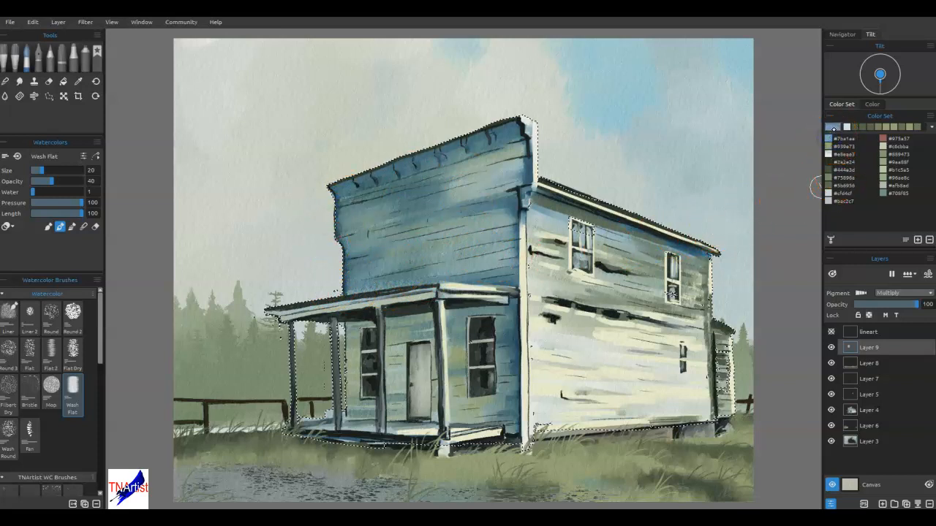
click(833, 128)
click(496, 238)
click(498, 234)
click(528, 311)
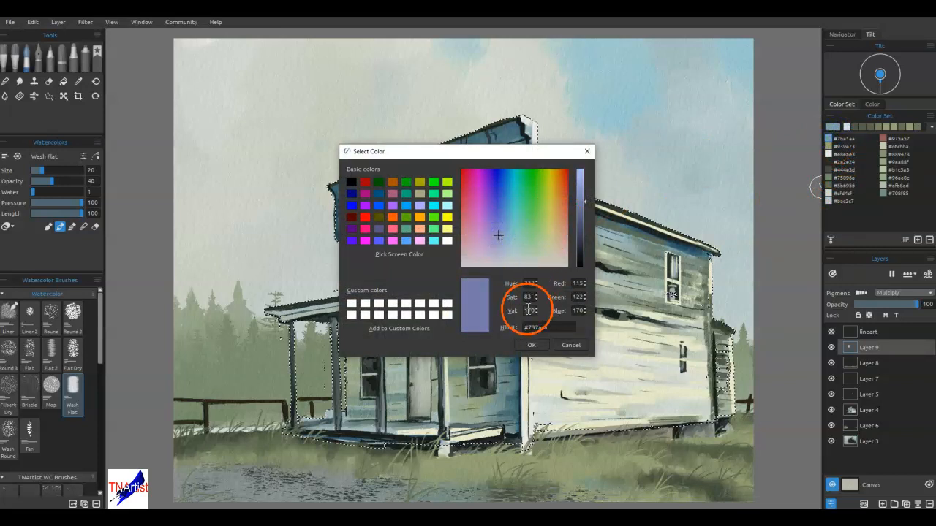
click(495, 240)
click(497, 247)
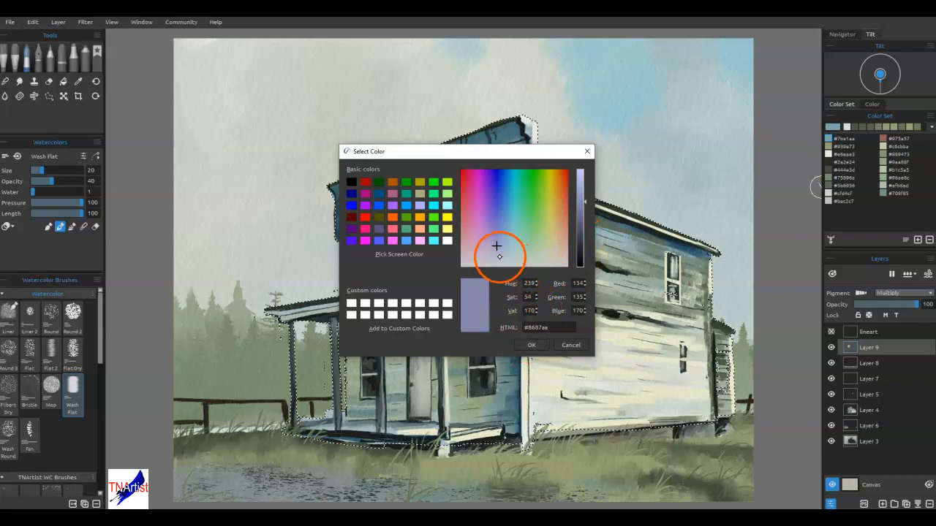
click(581, 218)
click(538, 343)
Step: Brush violet-blue shading across the lower and upper boards of the store's facade
drag(336, 273, 435, 281)
mouse_move(325, 215)
mouse_down()
mouse_move(416, 194)
mouse_move(401, 186)
mouse_up()
drag(327, 195, 435, 164)
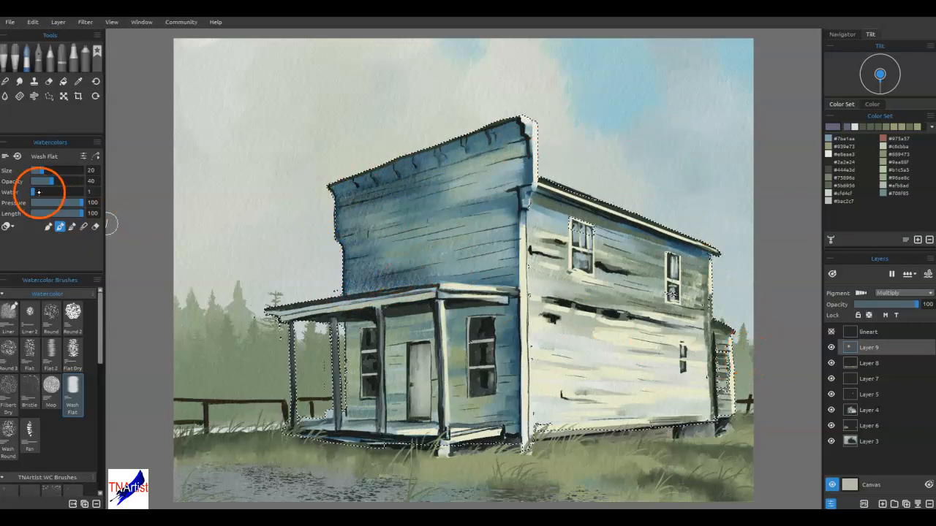
Step: Wet the shaded part of the facade with the size 35 Splats 3 water brush, showing wet areas only while applying it
click(5, 96)
key(w)
drag(296, 229, 422, 184)
drag(329, 244, 461, 205)
drag(325, 197, 687, 130)
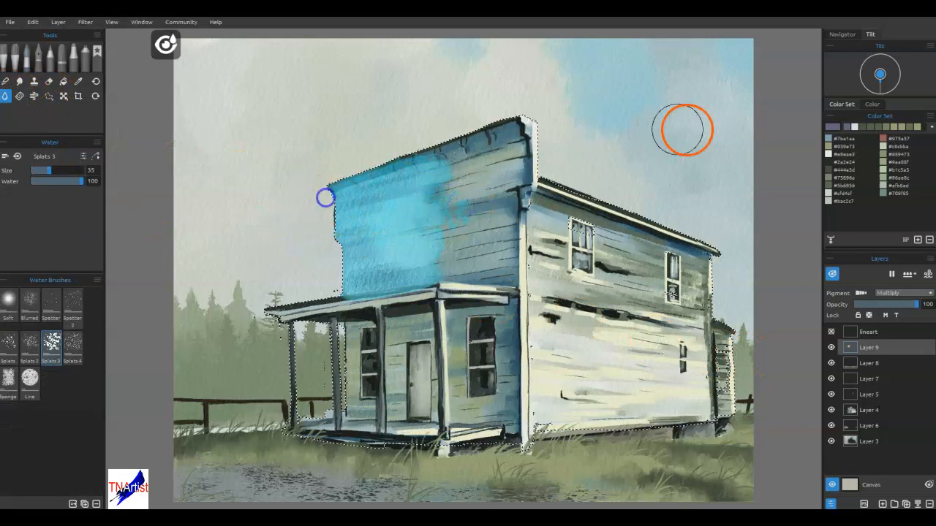
click(832, 274)
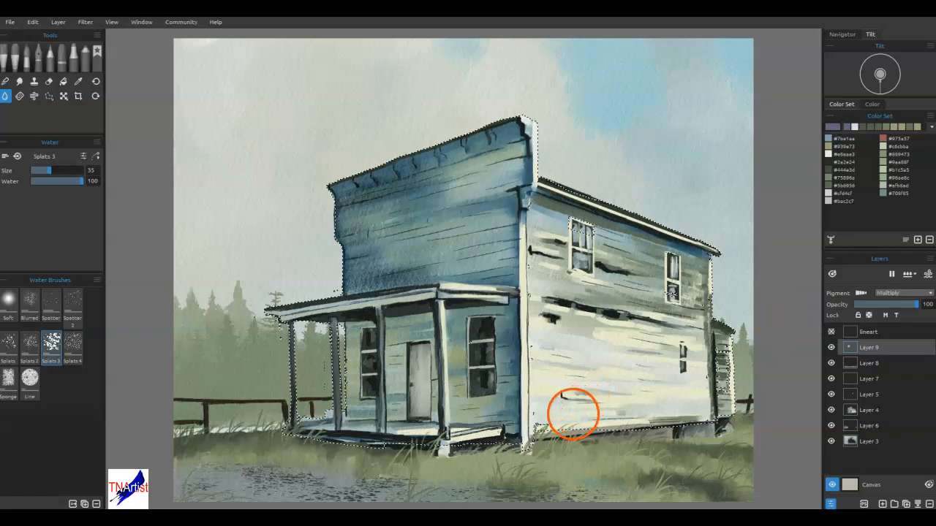
Step: Shade the wall beneath the porch roof with the Wash Flat watercolour brush at size 20
click(34, 57)
click(21, 54)
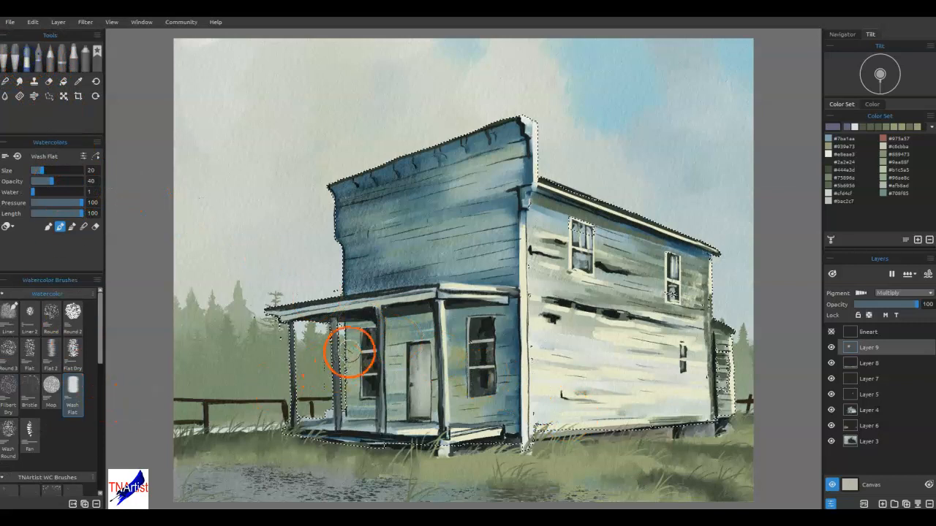
mouse_move(356, 390)
mouse_down()
mouse_move(351, 336)
mouse_move(358, 417)
mouse_move(355, 341)
mouse_move(501, 307)
mouse_move(503, 370)
mouse_move(518, 334)
mouse_move(504, 329)
mouse_move(472, 397)
mouse_move(374, 430)
mouse_move(490, 417)
mouse_move(270, 428)
mouse_move(351, 420)
mouse_move(409, 428)
mouse_move(393, 347)
mouse_move(401, 333)
mouse_move(455, 376)
mouse_move(528, 334)
mouse_move(482, 380)
mouse_move(474, 349)
mouse_move(469, 395)
mouse_up()
Step: Blend the violet-blue shading on the porch wall and the facade with the Wash Flat brush in blending mode
key(b)
drag(468, 395, 395, 354)
mouse_move(395, 401)
mouse_down()
mouse_move(394, 360)
mouse_move(403, 382)
mouse_move(424, 330)
mouse_move(403, 321)
mouse_move(356, 393)
mouse_move(353, 335)
mouse_move(358, 359)
mouse_move(374, 323)
mouse_move(372, 278)
mouse_up()
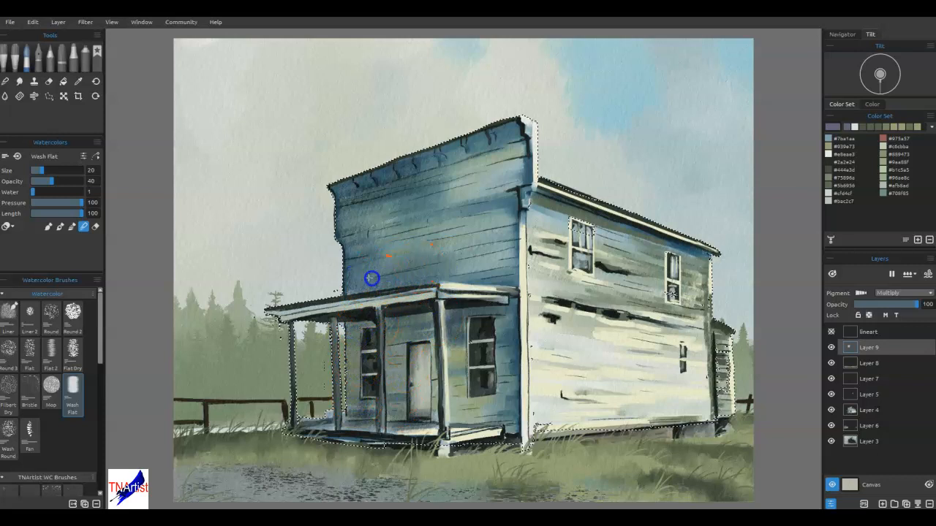
mouse_move(361, 244)
mouse_down()
mouse_move(349, 217)
mouse_move(386, 210)
mouse_move(355, 212)
mouse_up()
mouse_move(647, 322)
mouse_down()
mouse_move(653, 334)
mouse_move(642, 361)
mouse_up()
drag(419, 359, 428, 377)
Step: Erase excess shading along the porch roof and parts of the facade with the Wash Flat eraser reduced to size 14
key(e)
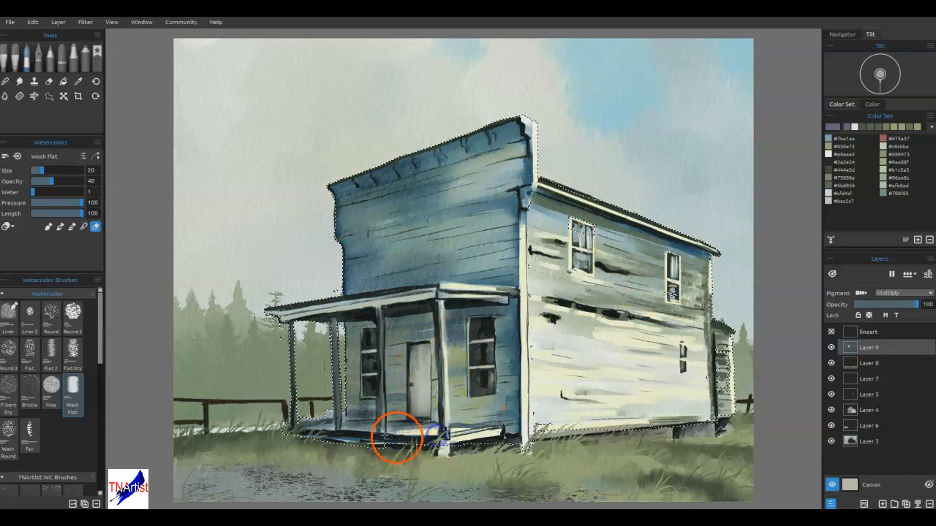
mouse_move(438, 296)
mouse_down()
mouse_move(471, 302)
mouse_move(441, 293)
mouse_up()
key([)
key([)
drag(384, 304, 366, 303)
drag(470, 261, 413, 259)
drag(480, 241, 495, 168)
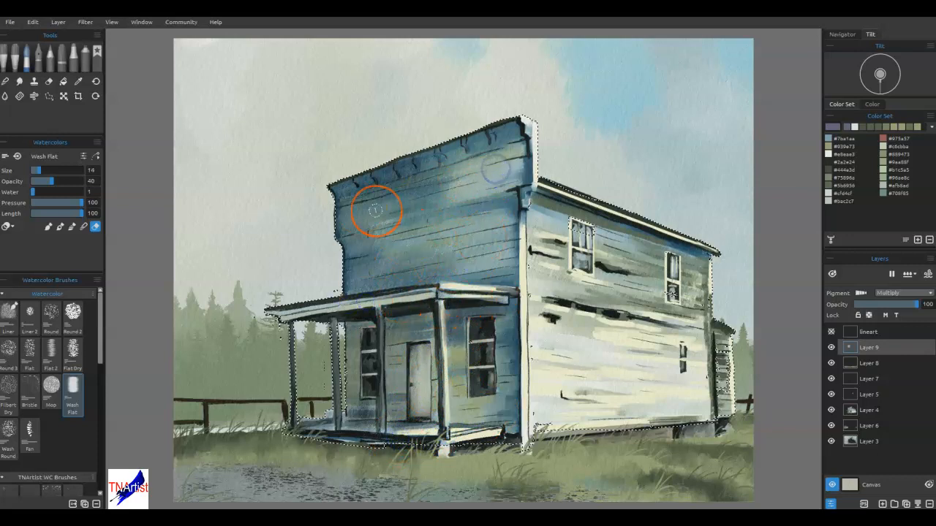
Step: Return the Wash Flat brush to painting mode and add darker shadow to the porch wall under the roof
click(837, 327)
key(e)
mouse_move(511, 334)
mouse_down()
mouse_move(504, 343)
mouse_move(504, 319)
mouse_move(514, 351)
mouse_move(513, 326)
mouse_move(483, 307)
mouse_move(454, 312)
mouse_up()
mouse_move(502, 367)
mouse_down()
mouse_move(475, 375)
mouse_move(449, 306)
mouse_move(431, 327)
mouse_move(414, 318)
mouse_move(394, 346)
mouse_move(357, 326)
mouse_up()
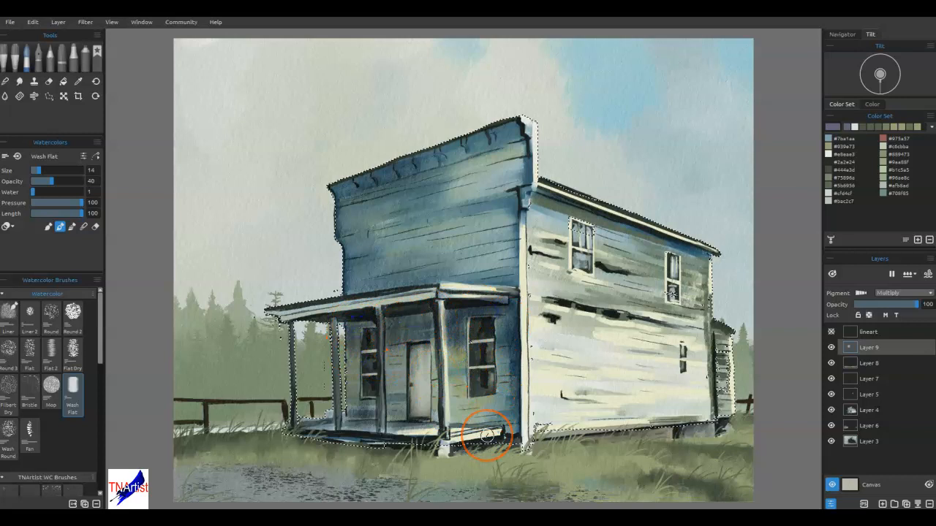
Step: Blend the shadows around the porch window and door with the Knife Smooth 2 oil brush in blending mode, enlarged to size 16
click(16, 55)
click(44, 302)
click(33, 386)
mouse_move(433, 318)
mouse_down()
mouse_move(415, 353)
mouse_move(446, 371)
mouse_up()
key(s)
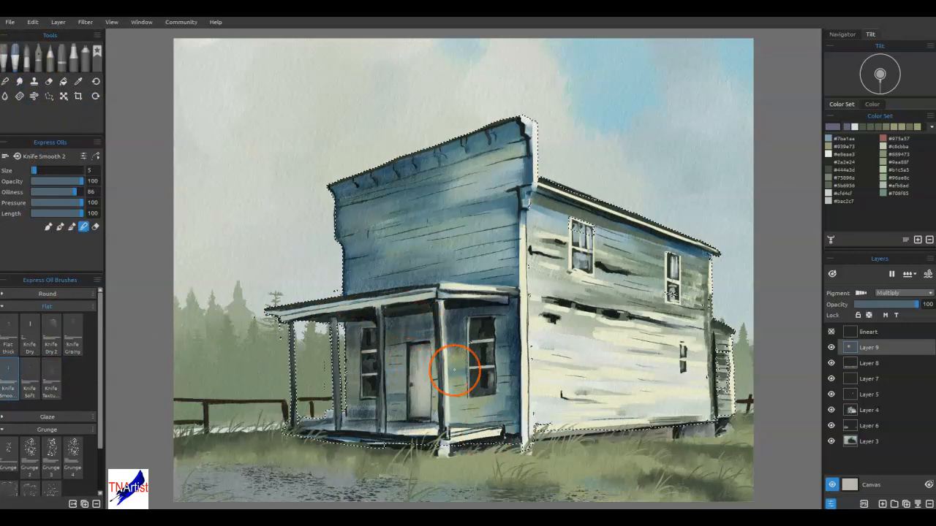
key(])
key(])
key(])
mouse_move(498, 325)
mouse_down()
mouse_move(456, 333)
mouse_move(461, 357)
mouse_move(463, 322)
mouse_move(451, 343)
mouse_up()
mouse_move(487, 304)
mouse_down()
mouse_move(507, 342)
mouse_move(517, 322)
mouse_move(500, 317)
mouse_move(503, 373)
mouse_move(513, 354)
mouse_move(512, 410)
mouse_up()
drag(410, 307, 393, 363)
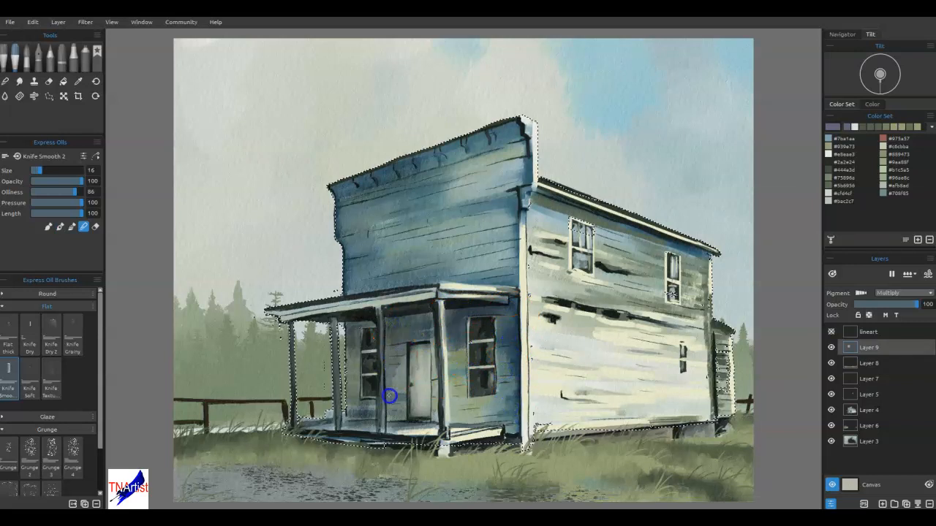
Step: Smooth the blue shading across the porch wall and upper facade with the Knife Smooth 2 brush in blending mode
drag(357, 334, 354, 386)
mouse_move(356, 270)
mouse_down()
mouse_move(361, 283)
mouse_move(350, 244)
mouse_up()
mouse_move(420, 191)
mouse_down()
mouse_move(378, 195)
mouse_move(466, 166)
mouse_move(365, 195)
mouse_move(483, 173)
mouse_up()
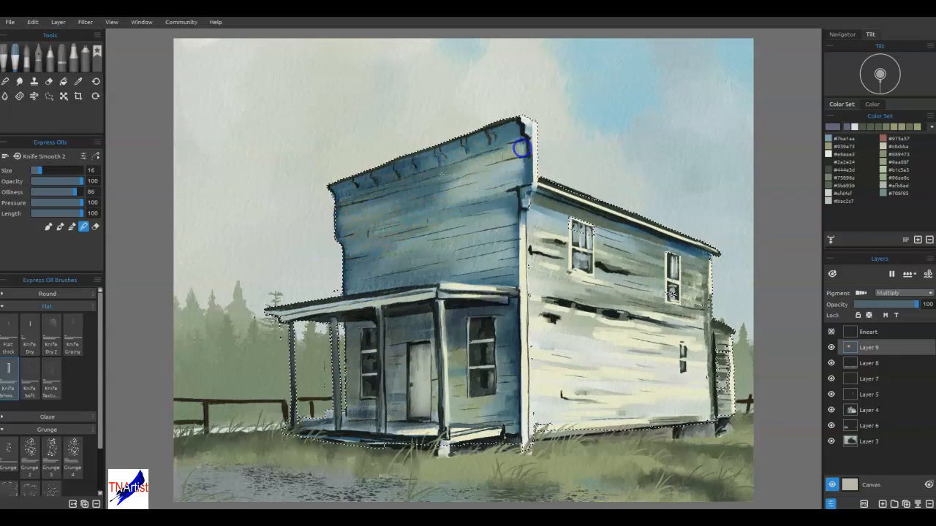
mouse_move(417, 247)
mouse_down()
mouse_move(434, 277)
mouse_move(500, 279)
mouse_move(494, 267)
mouse_move(453, 268)
mouse_up()
drag(540, 253, 554, 249)
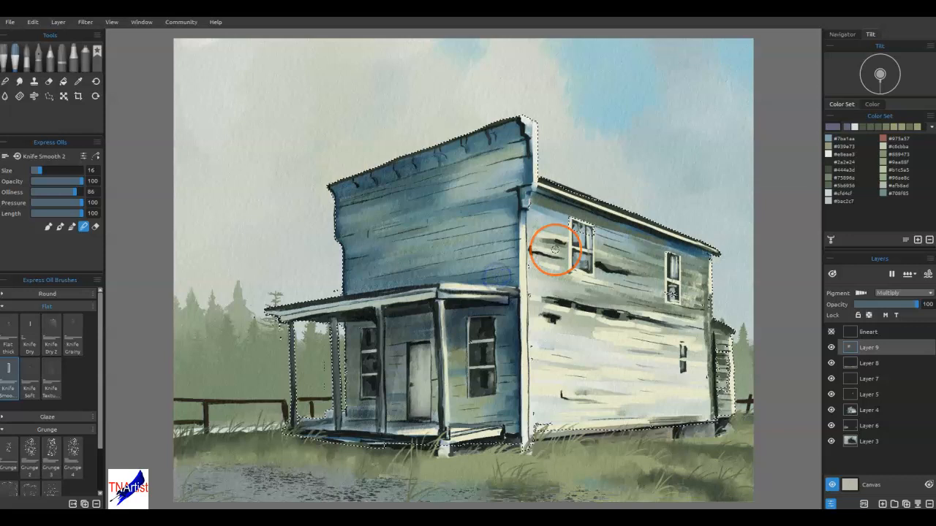
drag(420, 191, 499, 187)
drag(347, 211, 489, 177)
drag(422, 277, 427, 279)
Step: Blend the lower side wall and the porch floor edge, and clear the selection outline around the building
drag(681, 392, 613, 387)
mouse_move(340, 417)
mouse_down()
mouse_move(367, 407)
mouse_move(358, 407)
mouse_move(371, 414)
mouse_move(354, 413)
mouse_move(353, 360)
mouse_move(349, 422)
mouse_move(365, 430)
mouse_move(425, 426)
mouse_move(326, 422)
mouse_up()
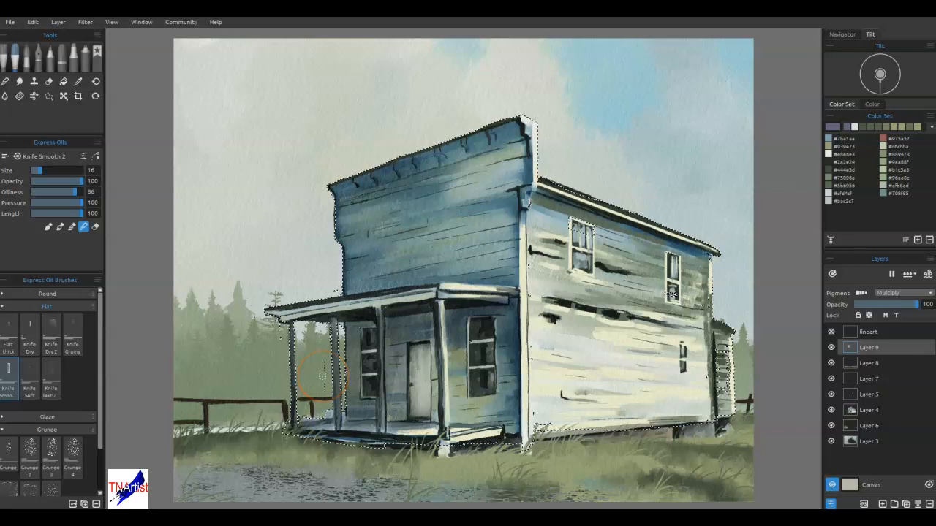
drag(620, 443, 615, 451)
key(ctrl+h)
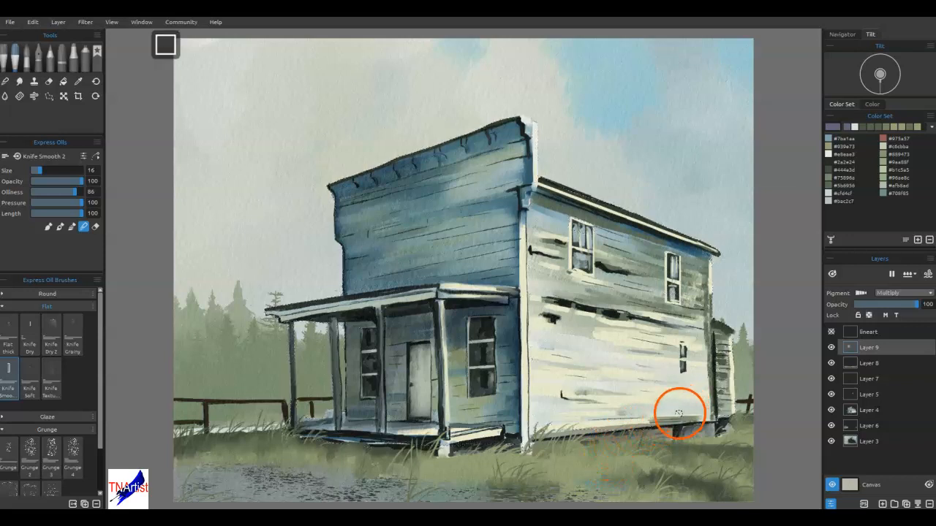
Step: Paint darker shadow under the porch roof and down the porch posts with the Knife Smooth 2 brush
mouse_move(553, 222)
mouse_down()
mouse_move(574, 208)
mouse_move(507, 150)
mouse_move(593, 227)
mouse_move(610, 219)
mouse_move(534, 195)
mouse_move(673, 236)
mouse_move(575, 212)
mouse_move(490, 323)
mouse_move(452, 287)
mouse_move(391, 311)
mouse_move(412, 307)
mouse_up()
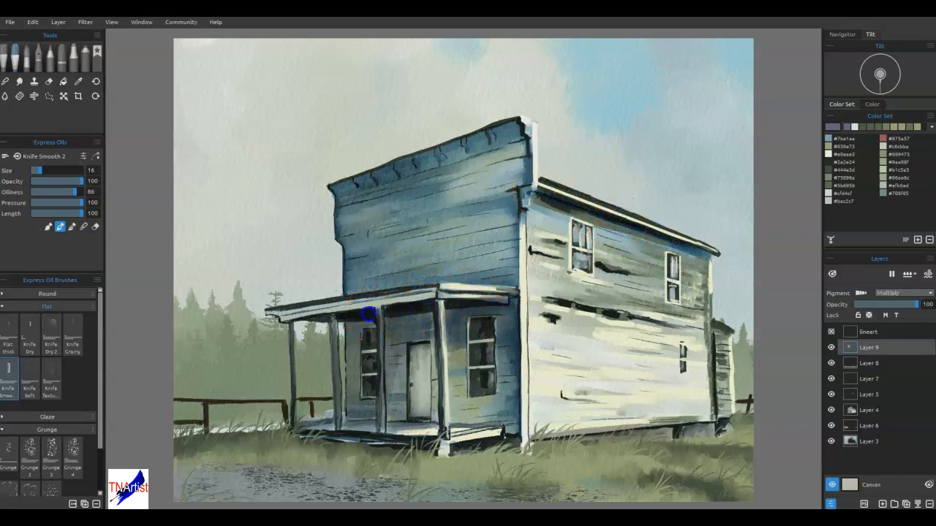
drag(330, 319, 337, 419)
drag(291, 318, 294, 427)
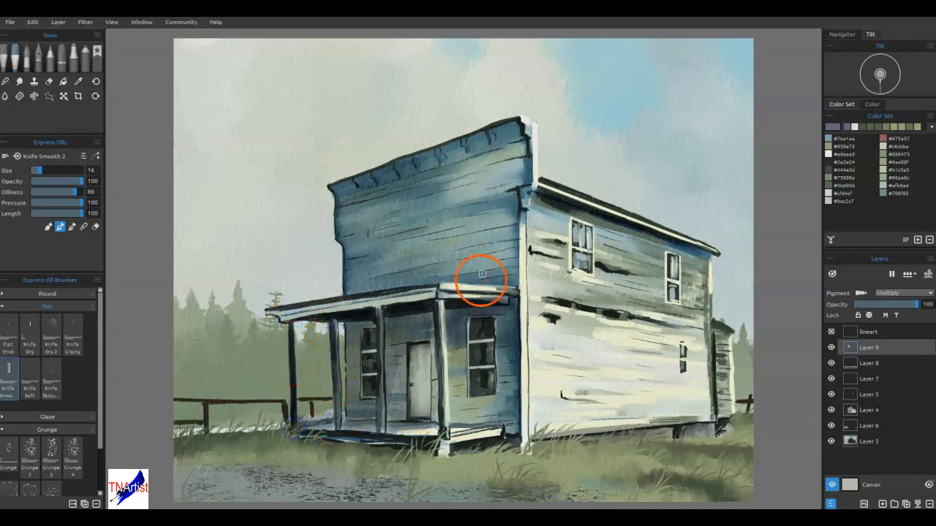
mouse_move(436, 307)
mouse_down()
mouse_move(445, 435)
mouse_move(427, 372)
mouse_move(451, 424)
mouse_move(457, 375)
mouse_move(447, 391)
mouse_move(445, 307)
mouse_move(454, 329)
mouse_up()
Step: Erase excess shadow along the front corner post of the porch
key(e)
mouse_move(454, 379)
mouse_down()
mouse_move(445, 318)
mouse_move(452, 361)
mouse_up()
mouse_move(455, 415)
mouse_down()
mouse_move(447, 428)
mouse_move(447, 371)
mouse_up()
key(e)
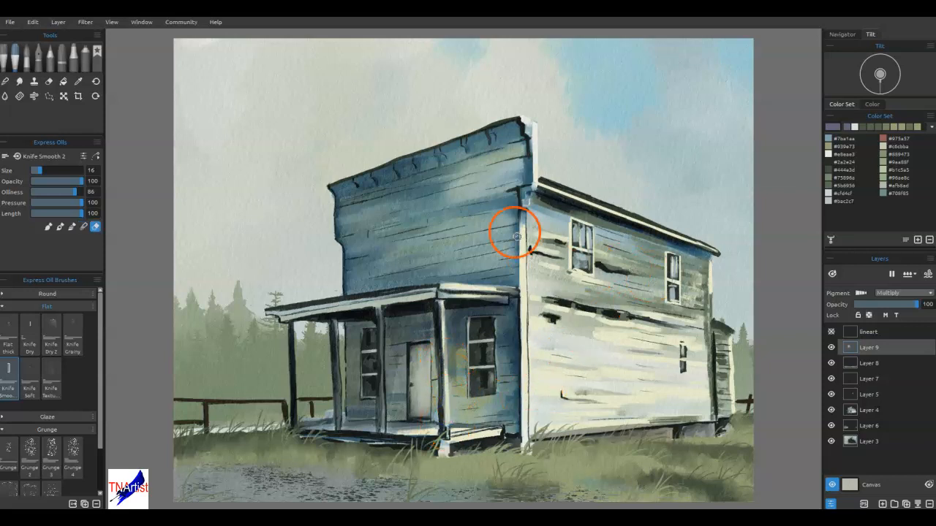
Step: Paint a dark blue shadow band between the brackets under the facade's cornice and blend it
key(n)
mouse_move(342, 198)
mouse_down()
mouse_move(364, 192)
mouse_move(341, 195)
mouse_move(364, 178)
mouse_move(387, 180)
mouse_move(379, 172)
mouse_move(402, 174)
mouse_move(446, 151)
mouse_up()
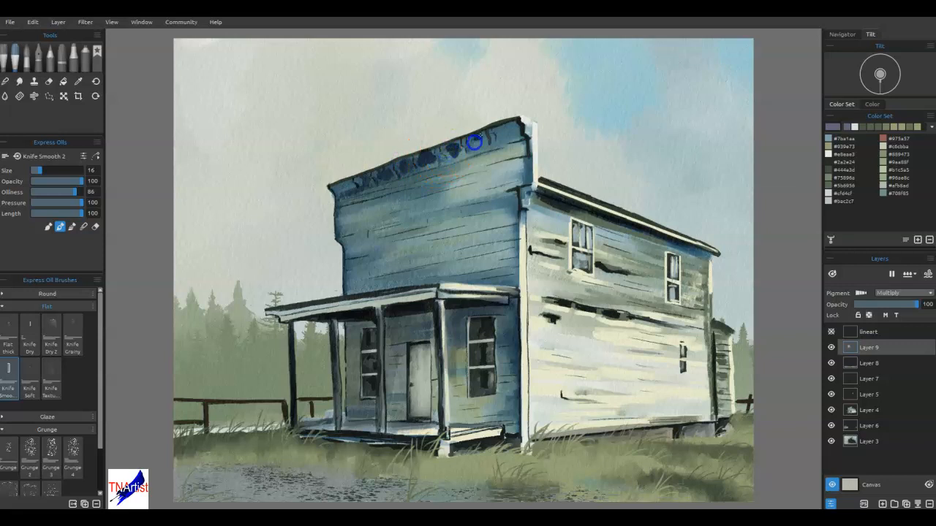
mouse_move(482, 170)
mouse_down()
mouse_move(435, 200)
mouse_move(420, 168)
mouse_move(429, 152)
mouse_move(418, 157)
mouse_move(435, 171)
mouse_move(459, 153)
mouse_up()
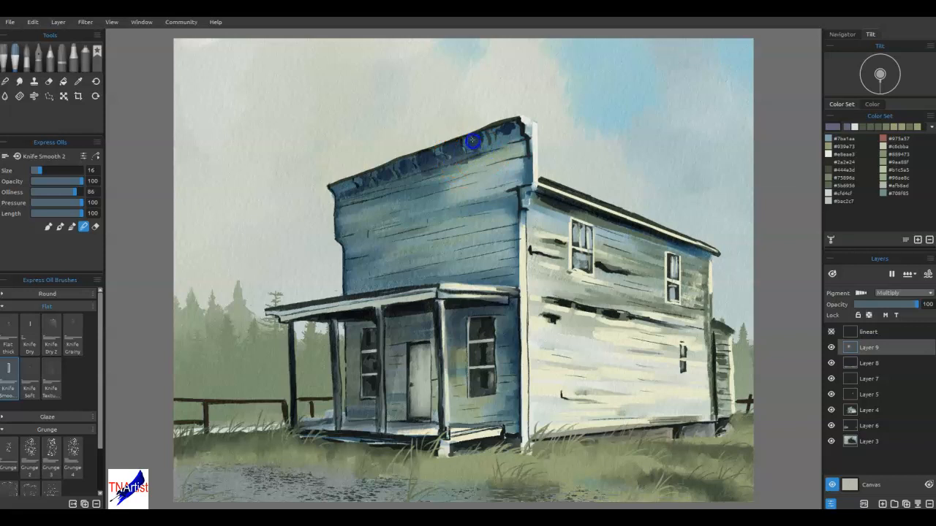
drag(514, 139, 353, 190)
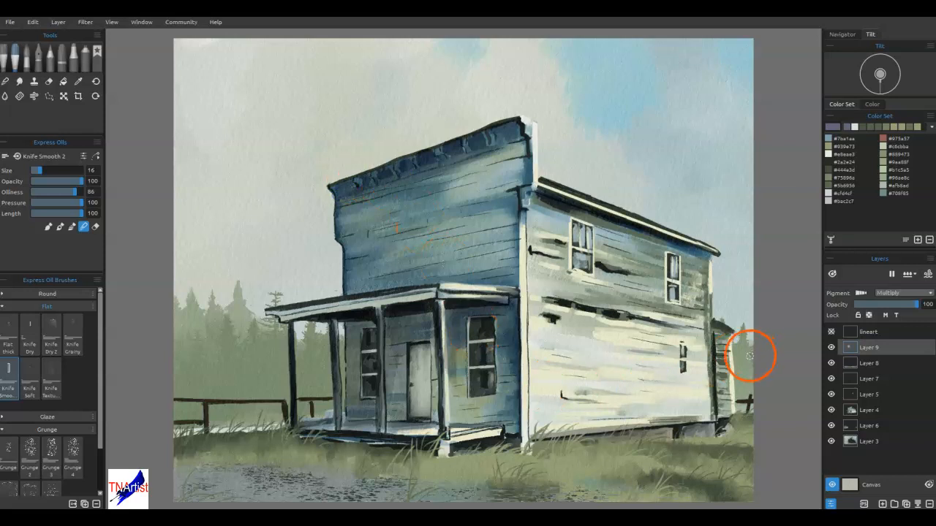
drag(451, 163, 453, 152)
Step: Add shadow strokes along the outer edge and boards of the facade and blend them into the wall
drag(369, 230, 336, 209)
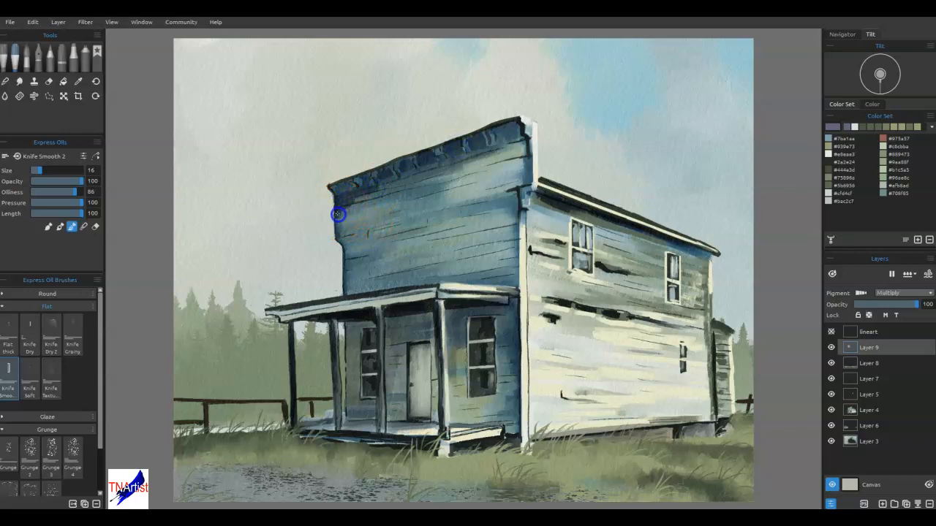
mouse_move(353, 231)
mouse_down()
mouse_move(375, 228)
mouse_move(339, 243)
mouse_move(393, 244)
mouse_move(345, 293)
mouse_move(353, 259)
mouse_move(345, 243)
mouse_move(358, 236)
mouse_move(494, 277)
mouse_up()
key(n)
drag(352, 284, 373, 281)
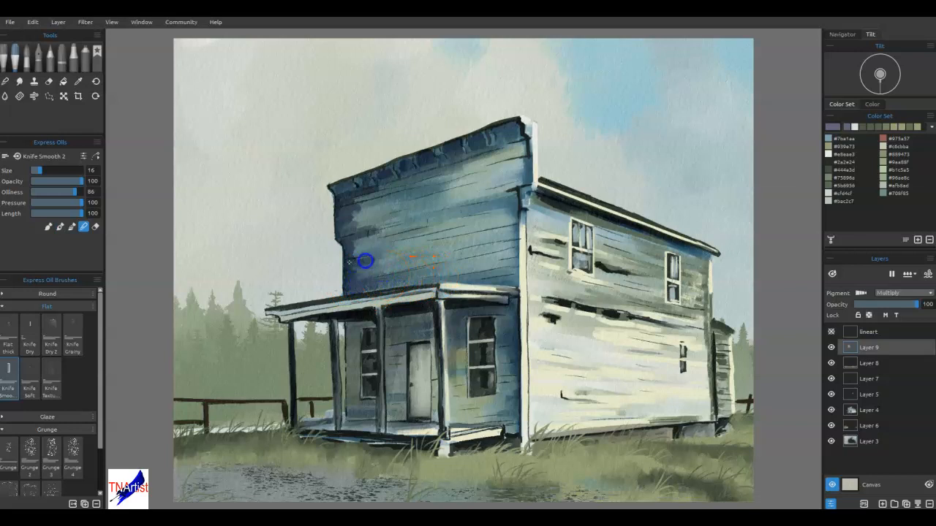
drag(361, 205, 351, 204)
drag(347, 201, 418, 177)
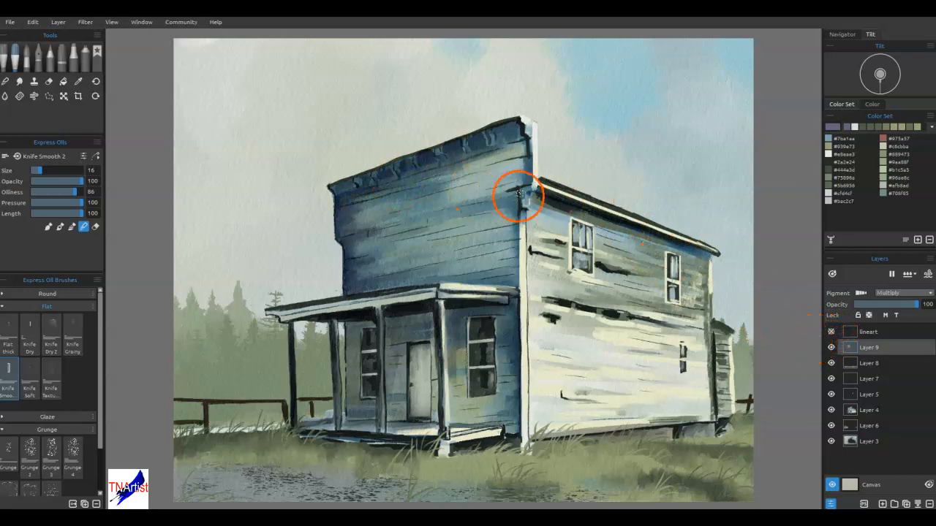
Step: Paint a dark streak from the corner bracket across the upper facade boards and blend it along the planks
key(n)
drag(521, 190, 483, 199)
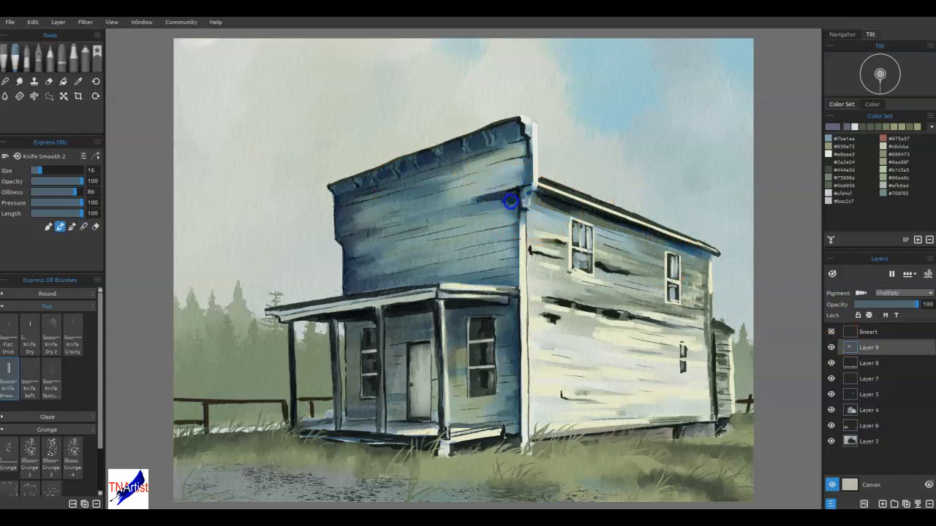
mouse_move(515, 208)
mouse_down()
mouse_move(433, 208)
mouse_move(495, 193)
mouse_move(399, 218)
mouse_move(526, 186)
mouse_move(394, 215)
mouse_move(500, 199)
mouse_move(391, 229)
mouse_move(494, 193)
mouse_move(440, 202)
mouse_move(520, 188)
mouse_move(508, 181)
mouse_move(524, 174)
mouse_move(523, 164)
mouse_move(501, 183)
mouse_up()
key(n)
key(n)
drag(417, 203, 480, 188)
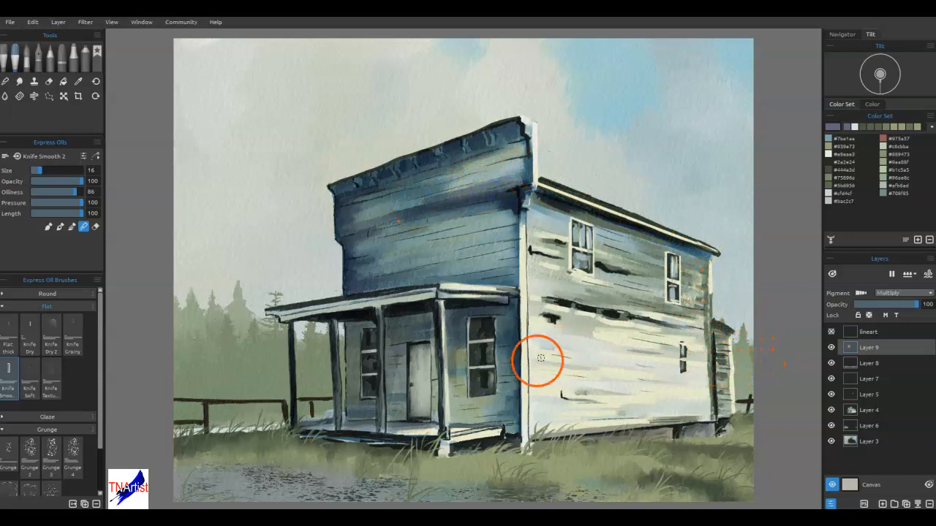
Step: Darken the glass panes of the porch windows and the side wall windows
key(b)
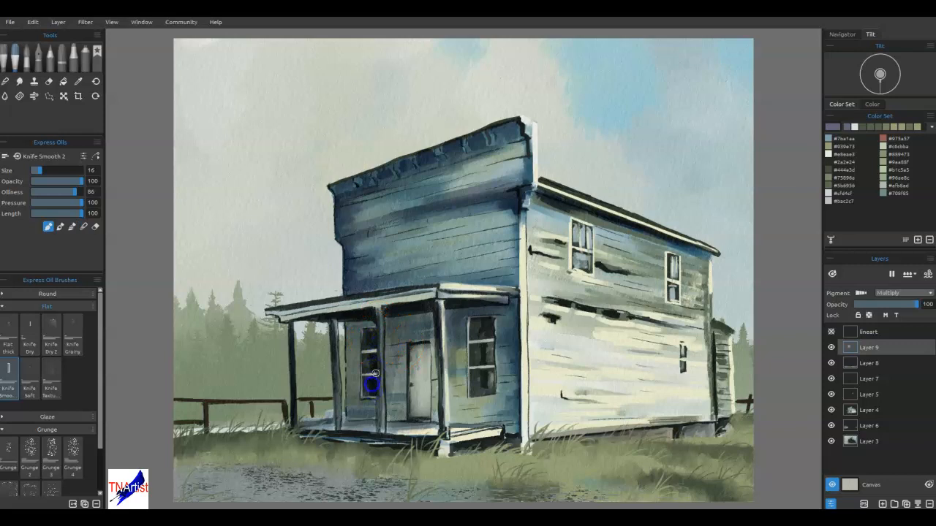
drag(485, 322, 488, 335)
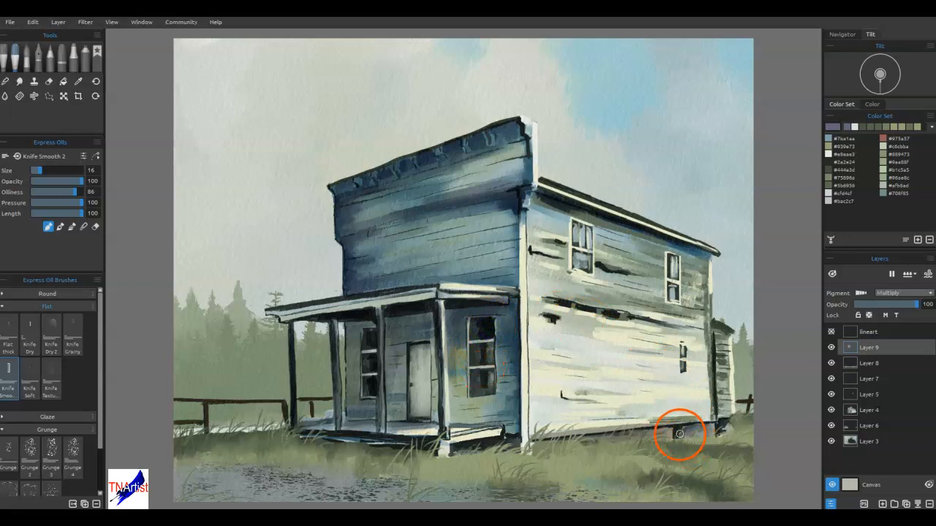
drag(684, 352, 679, 344)
drag(671, 255, 672, 282)
mouse_move(577, 267)
mouse_down()
mouse_move(580, 247)
mouse_move(581, 271)
mouse_up()
Step: Paint shadow beneath the side wall's foundation and blend it into the grass along the base
mouse_move(584, 439)
mouse_down()
mouse_move(698, 428)
mouse_move(710, 422)
mouse_move(700, 398)
mouse_move(631, 439)
mouse_move(664, 437)
mouse_move(595, 437)
mouse_move(662, 443)
mouse_up()
key(s)
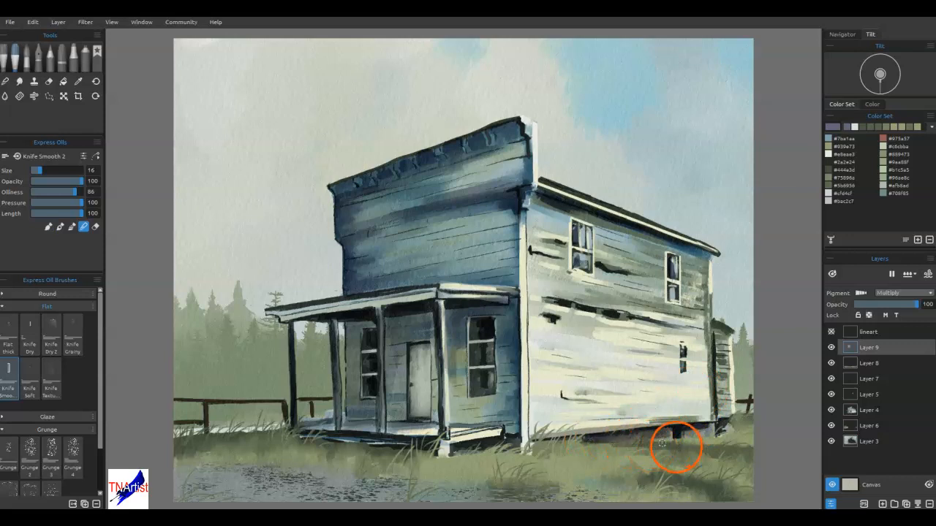
mouse_move(568, 440)
mouse_down()
mouse_move(717, 449)
mouse_move(741, 441)
mouse_move(724, 424)
mouse_move(750, 422)
mouse_move(738, 434)
mouse_move(756, 428)
mouse_up()
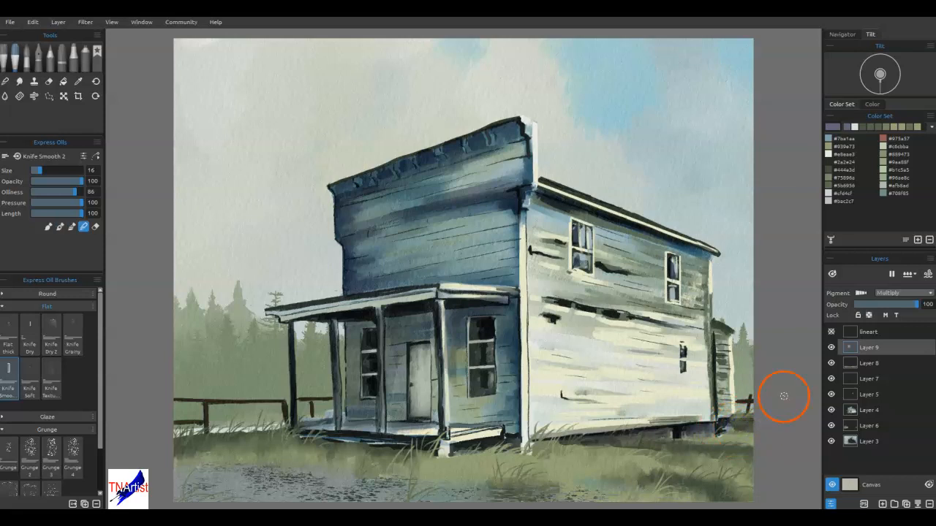
mouse_move(589, 437)
mouse_down()
mouse_move(548, 443)
mouse_move(638, 448)
mouse_up()
mouse_move(565, 443)
mouse_down()
mouse_move(555, 432)
mouse_move(538, 453)
mouse_up()
mouse_move(602, 441)
mouse_down()
mouse_move(699, 449)
mouse_move(626, 457)
mouse_up()
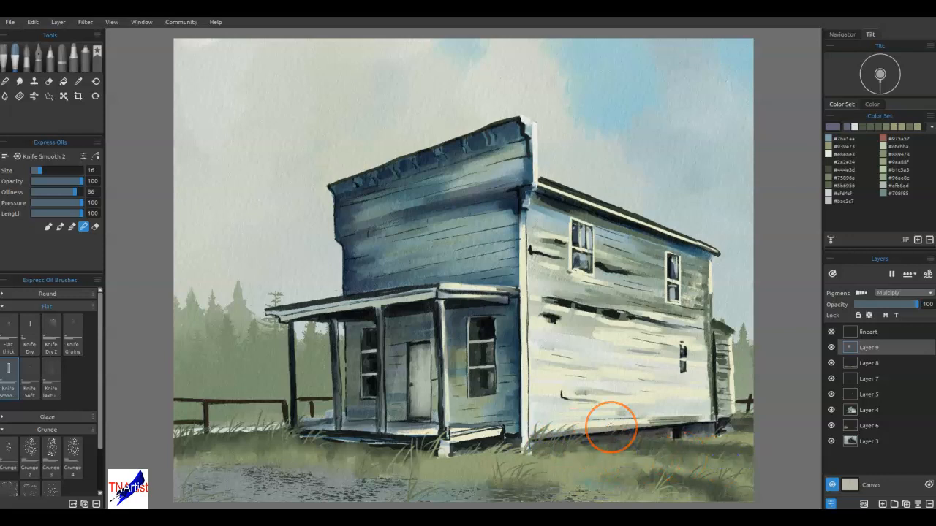
Step: Paint dark ground shadow in the grass in front of the porch and blend it outward
mouse_move(475, 438)
mouse_down()
mouse_move(285, 453)
mouse_move(319, 444)
mouse_up()
key(b)
drag(244, 440, 217, 444)
key(n)
mouse_move(288, 447)
mouse_down()
mouse_move(266, 434)
mouse_move(222, 437)
mouse_move(334, 448)
mouse_move(366, 440)
mouse_up()
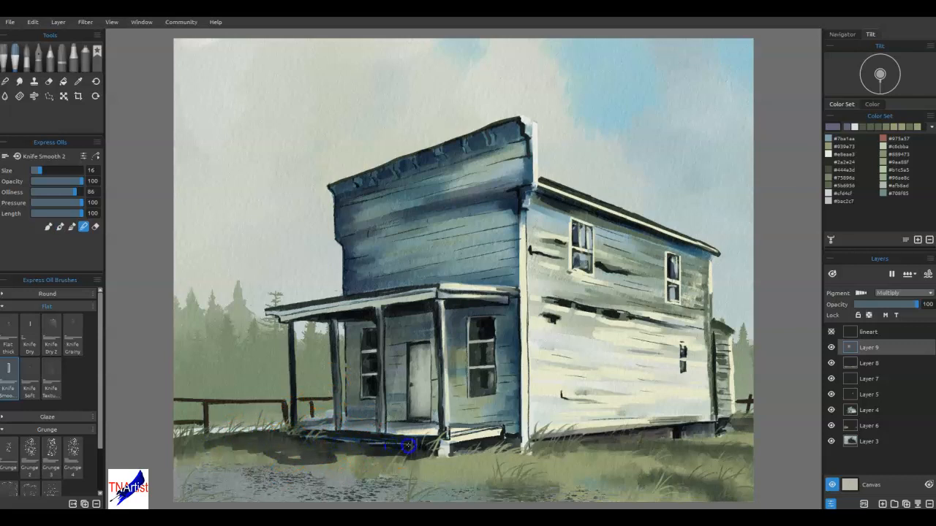
mouse_move(432, 465)
mouse_down()
mouse_move(414, 455)
mouse_move(234, 456)
mouse_move(226, 443)
mouse_move(271, 437)
mouse_move(363, 465)
mouse_up()
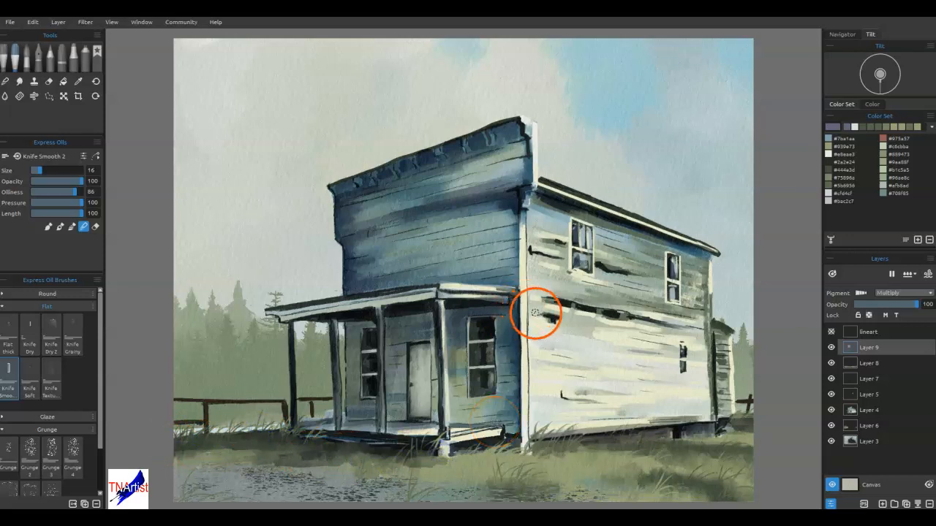
Step: Darken the facade's corner edge, the front post's base and the side wall cracks with the brush reduced to size 9
key(m)
key([)
mouse_move(516, 299)
mouse_down()
mouse_move(517, 324)
mouse_move(514, 304)
mouse_move(517, 441)
mouse_up()
drag(444, 432, 444, 452)
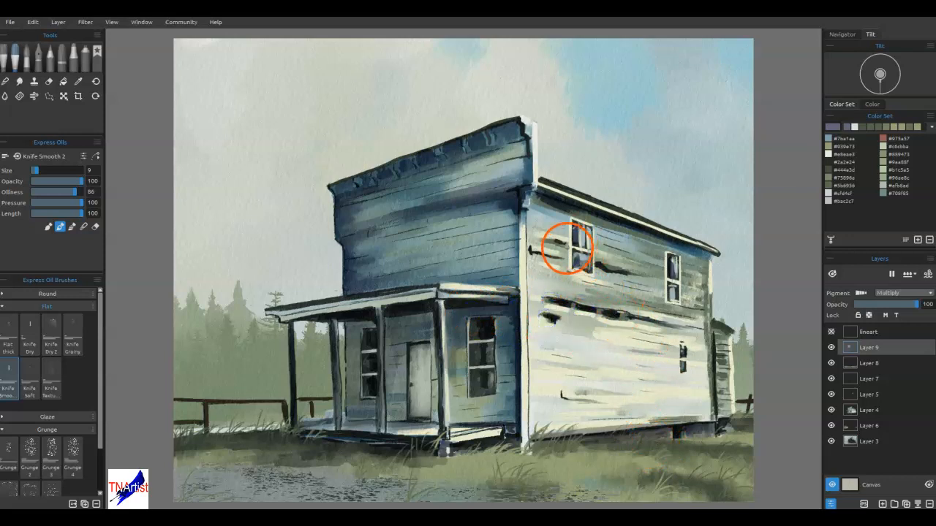
drag(601, 270, 650, 278)
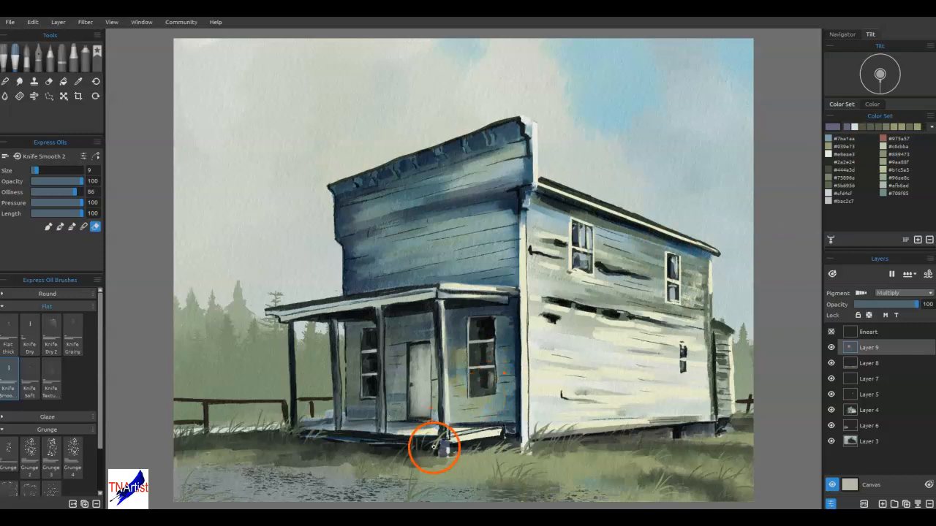
Step: Erase stray shadow around the front post's base and along the porch edge with the eraser reduced to size 7
key(bracketleft)
key(bracketleft)
key(e)
mouse_move(434, 444)
mouse_down()
mouse_move(445, 438)
mouse_move(415, 462)
mouse_up()
mouse_move(479, 428)
mouse_down()
mouse_move(566, 453)
mouse_move(541, 459)
mouse_move(567, 446)
mouse_move(578, 462)
mouse_move(655, 475)
mouse_up()
mouse_move(703, 442)
mouse_down()
mouse_move(700, 473)
mouse_move(723, 490)
mouse_up()
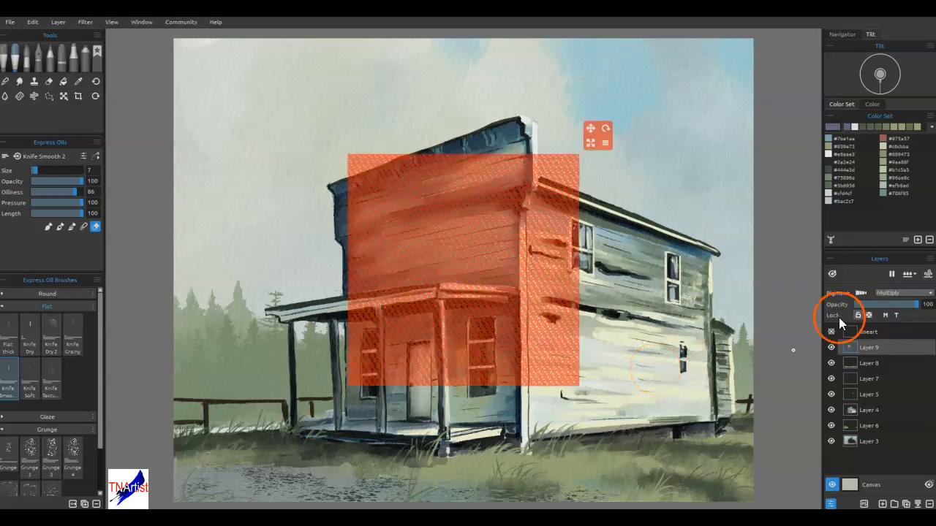
click(608, 124)
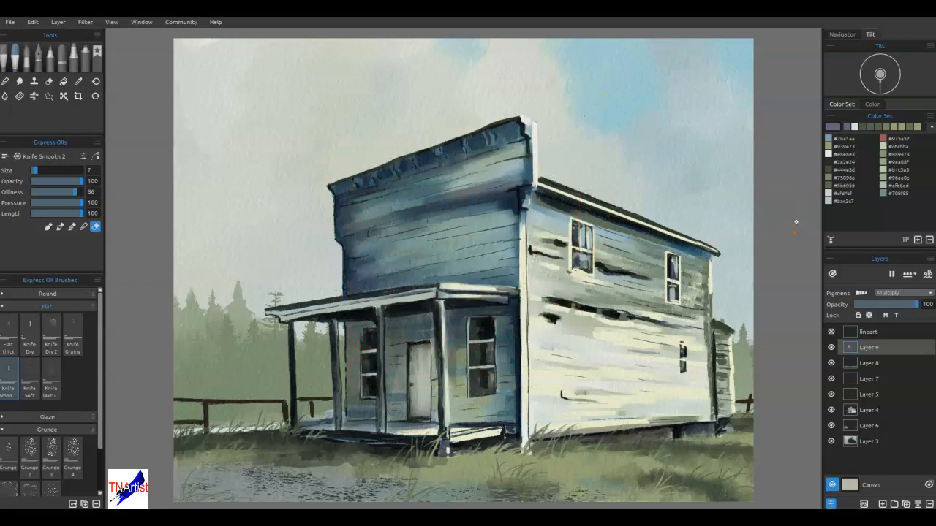
key(ctrl+z)
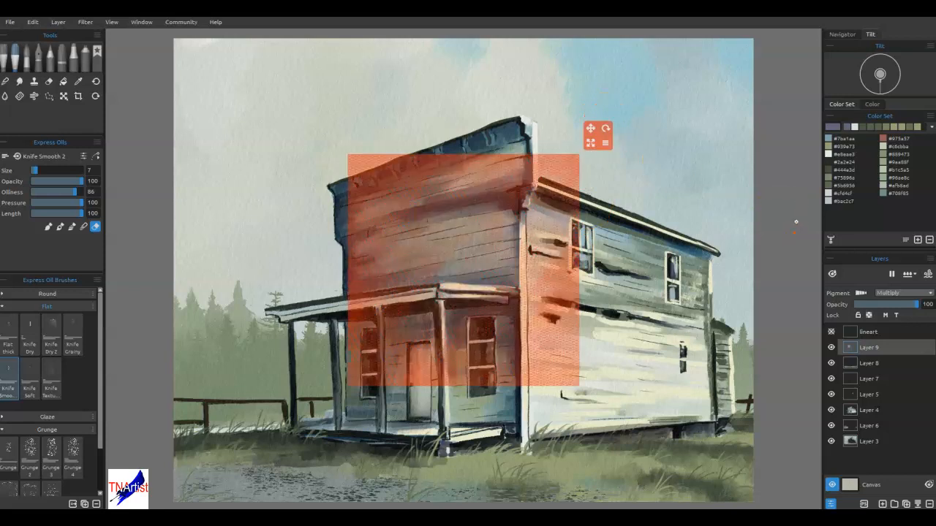
drag(606, 131, 745, 391)
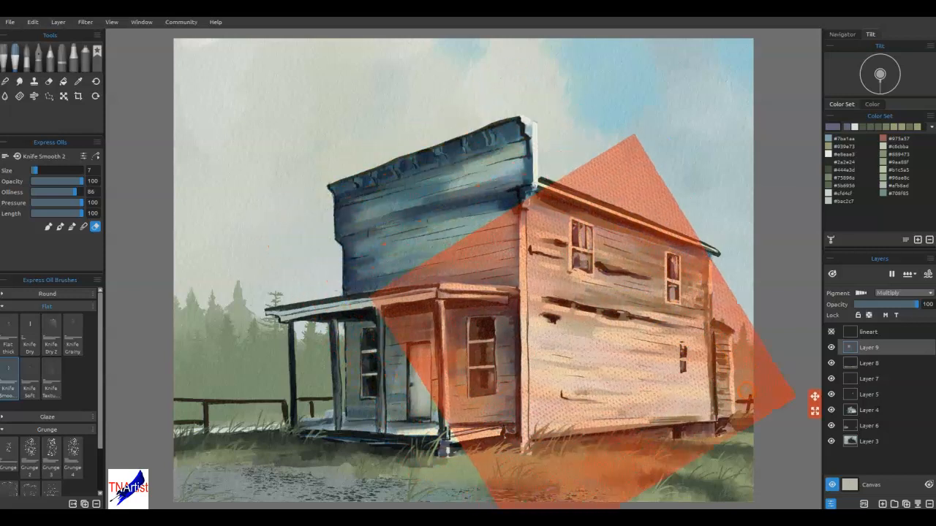
key(Escape)
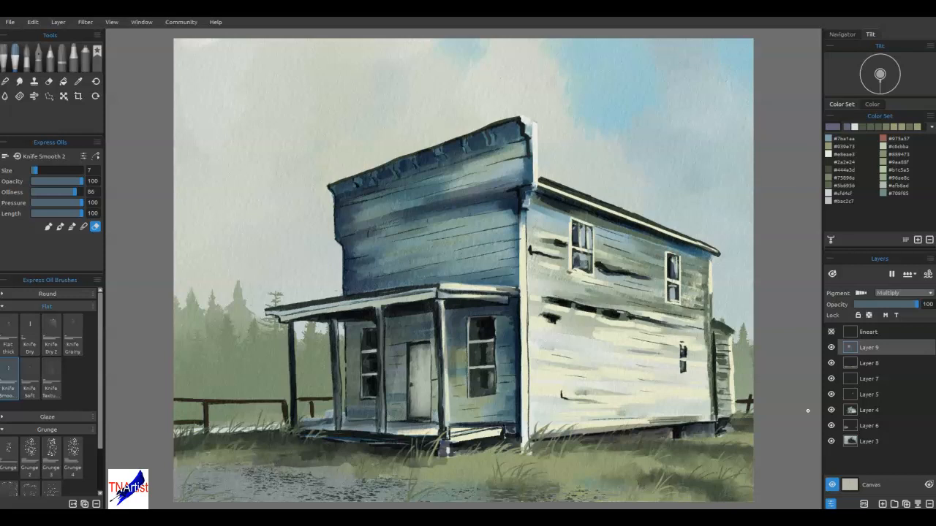
Step: Place the texture stencil over the building's side wall, rotated diagonally and enlarged to cover the whole wall
key(ctrl+t)
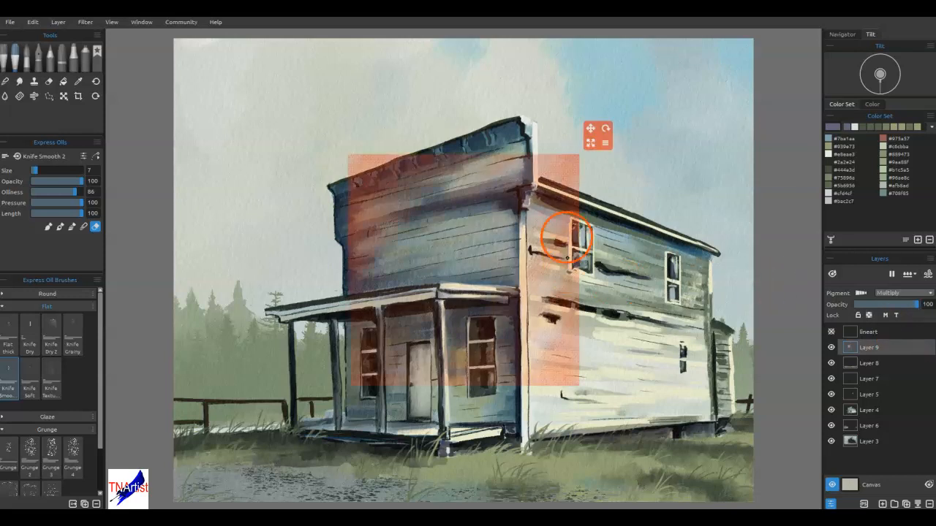
drag(609, 130, 694, 373)
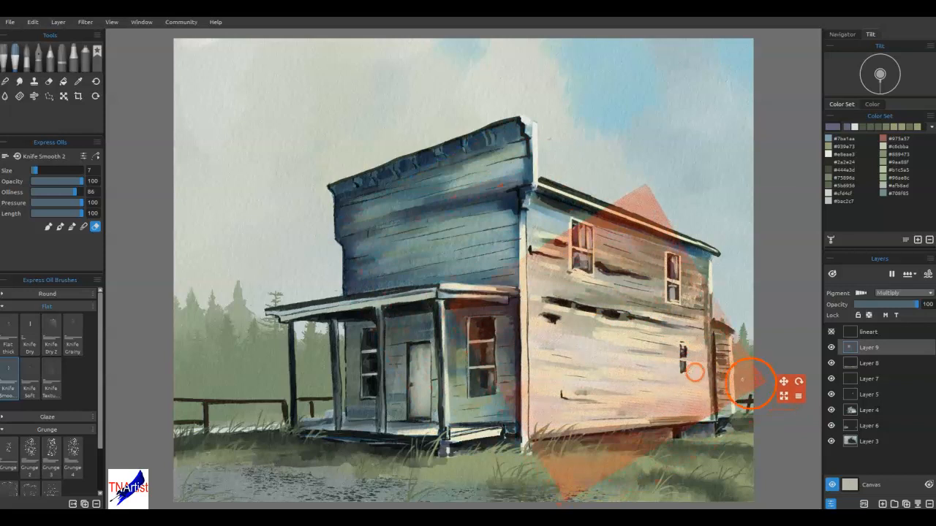
drag(788, 394, 819, 394)
key(Return)
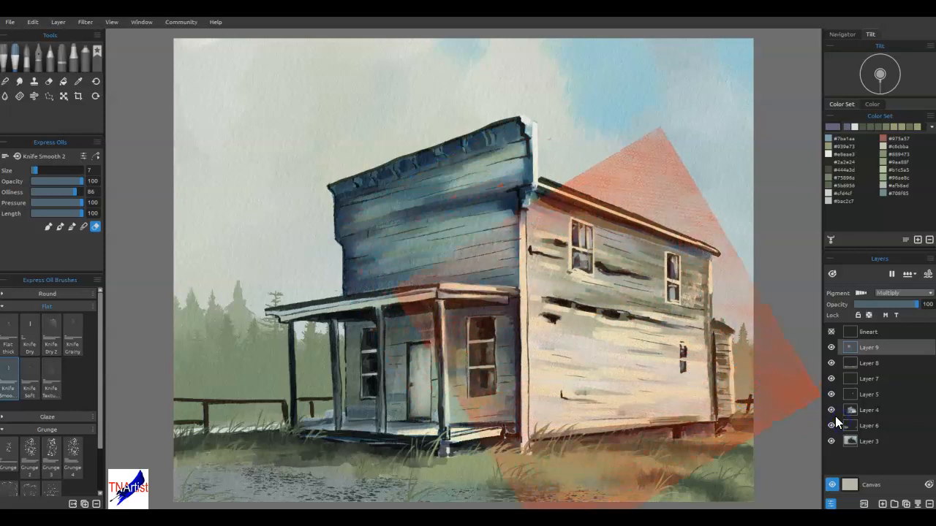
Step: Paint muted violet-grey shading through the stencil onto the side wall boards and blend it with the brush enlarged to size 20
key(])
key(])
key(b)
mouse_move(606, 415)
mouse_down()
mouse_move(571, 409)
mouse_move(673, 417)
mouse_move(693, 392)
mouse_move(565, 354)
mouse_move(569, 337)
mouse_move(649, 404)
mouse_move(603, 396)
mouse_move(551, 407)
mouse_move(570, 422)
mouse_move(616, 426)
mouse_move(590, 406)
mouse_move(626, 403)
mouse_move(609, 375)
mouse_move(580, 378)
mouse_move(659, 403)
mouse_move(647, 389)
mouse_move(684, 389)
mouse_move(648, 403)
mouse_move(659, 414)
mouse_move(558, 420)
mouse_move(655, 384)
mouse_move(565, 344)
mouse_move(651, 347)
mouse_move(552, 348)
mouse_move(560, 353)
mouse_move(533, 358)
mouse_move(525, 328)
mouse_move(535, 361)
mouse_move(536, 350)
mouse_move(566, 356)
mouse_move(538, 424)
mouse_up()
key(n)
drag(536, 375, 551, 383)
mouse_move(538, 347)
mouse_down()
mouse_move(609, 398)
mouse_move(592, 426)
mouse_move(677, 416)
mouse_move(686, 405)
mouse_move(696, 413)
mouse_move(631, 403)
mouse_move(663, 396)
mouse_move(638, 273)
mouse_move(697, 368)
mouse_move(695, 411)
mouse_up()
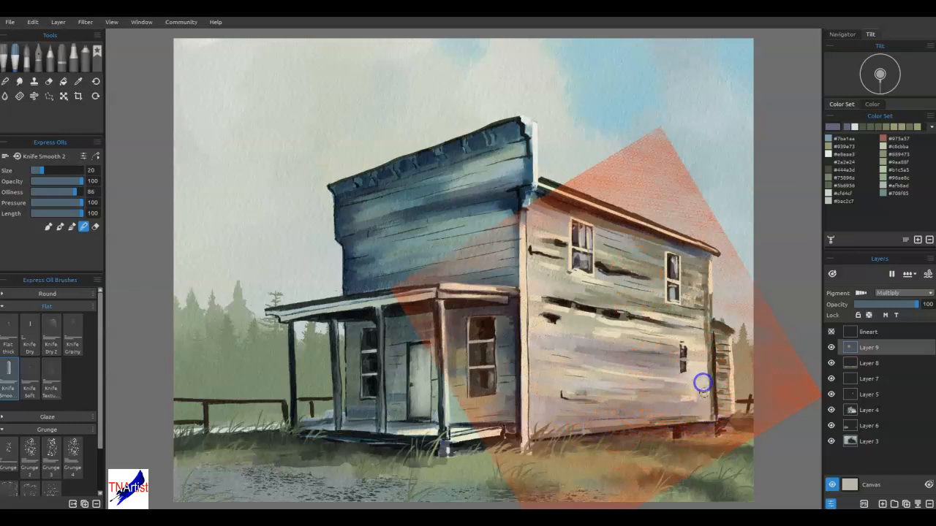
mouse_move(666, 355)
mouse_down()
mouse_move(588, 356)
mouse_move(625, 338)
mouse_move(616, 336)
mouse_move(660, 336)
mouse_move(636, 326)
mouse_move(664, 324)
mouse_up()
mouse_move(671, 365)
mouse_down()
mouse_move(633, 375)
mouse_move(677, 372)
mouse_up()
click(677, 363)
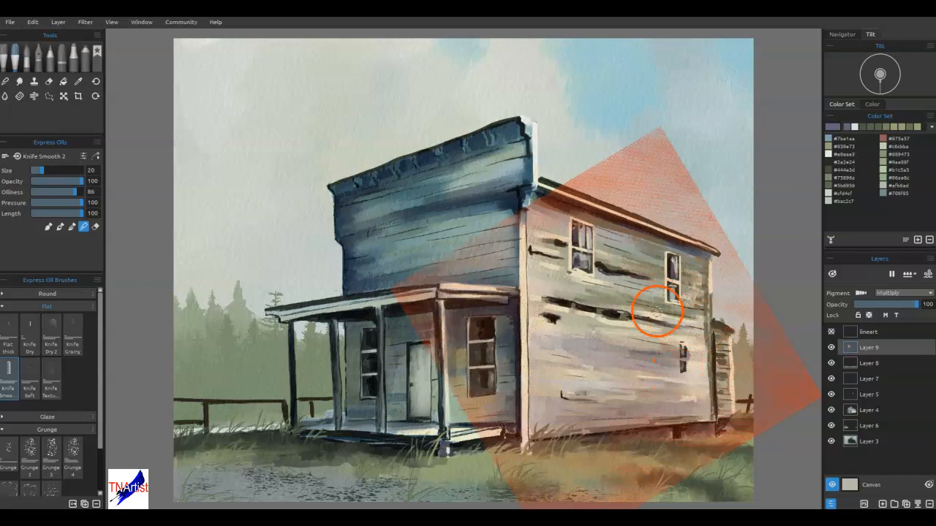
Step: Move the texture stencil over the front facade and paint muted violet-grey shading through it onto the facade's lower boards
drag(633, 334, 459, 282)
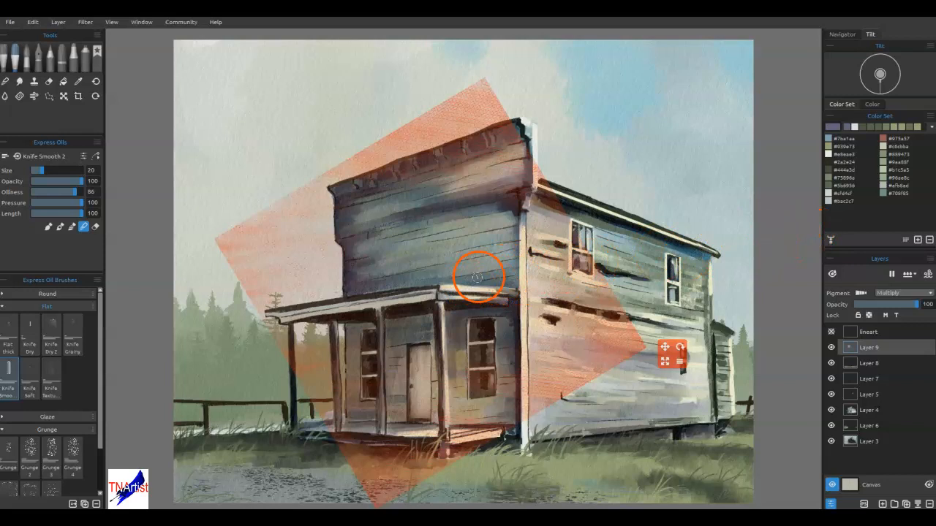
key(b)
mouse_move(356, 277)
mouse_down()
mouse_move(475, 266)
mouse_move(497, 254)
mouse_up()
drag(378, 246, 503, 226)
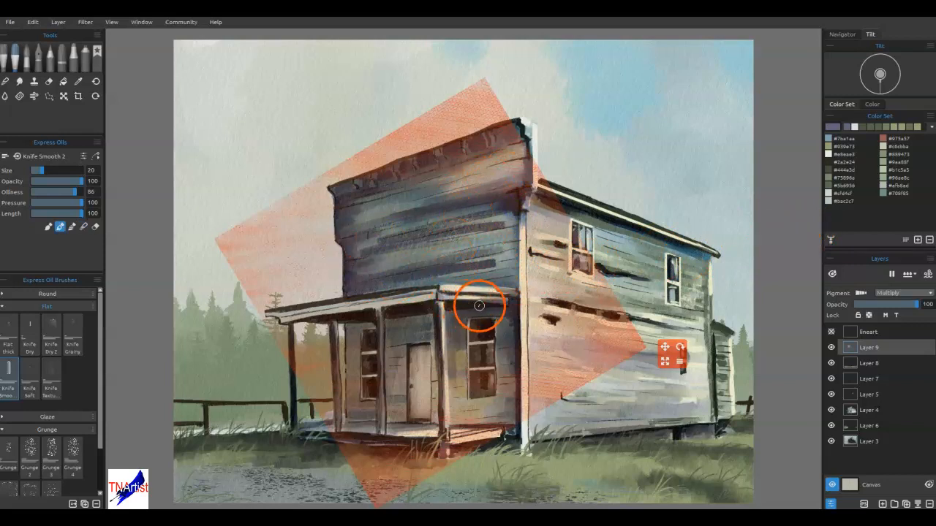
Step: Blend the stencilled shading horizontally along the facade boards above the porch roof
key(n)
mouse_move(412, 270)
mouse_down()
mouse_move(474, 273)
mouse_move(407, 282)
mouse_up()
drag(500, 280, 402, 276)
drag(500, 257, 382, 262)
drag(500, 237, 395, 250)
drag(482, 221, 384, 232)
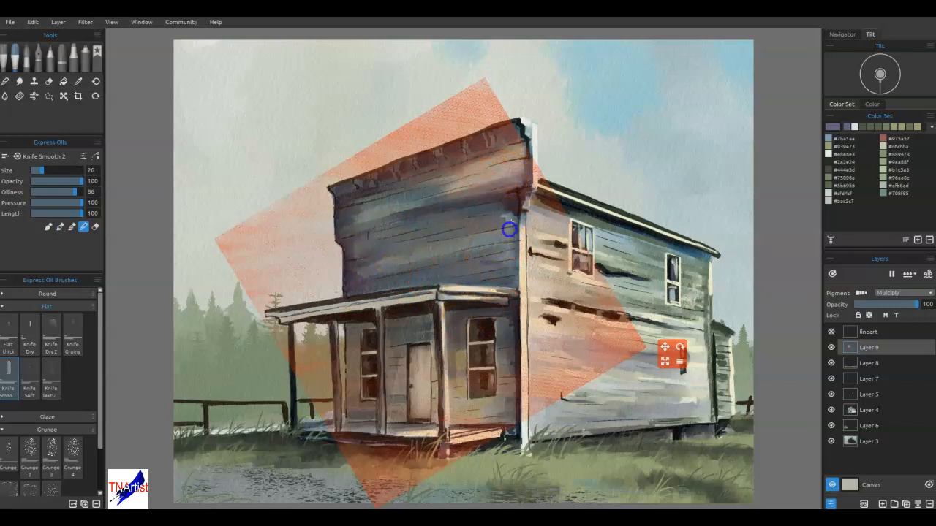
mouse_move(479, 223)
mouse_down()
mouse_move(435, 252)
mouse_move(449, 252)
mouse_up()
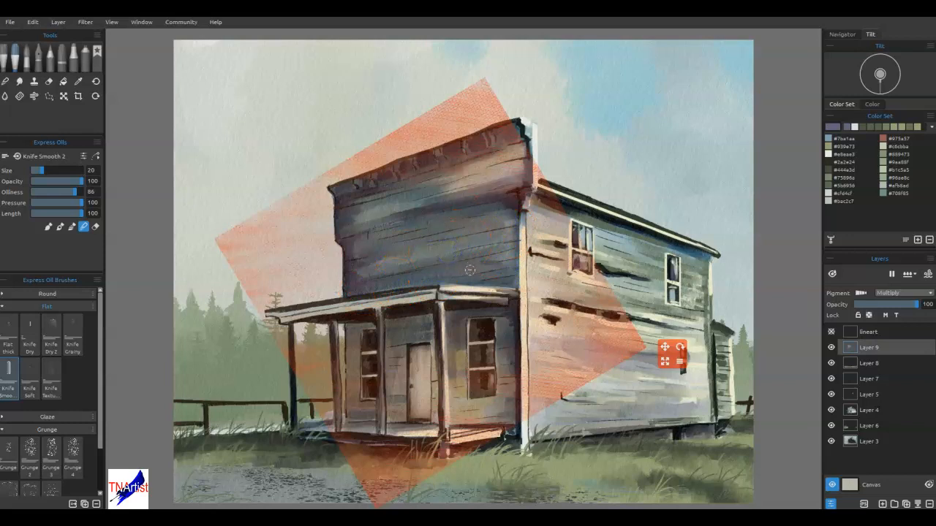
Step: Shade and blend the porch wall around the window and door through the stencil, then hide the stencil and soften the upper facade
drag(552, 366, 551, 378)
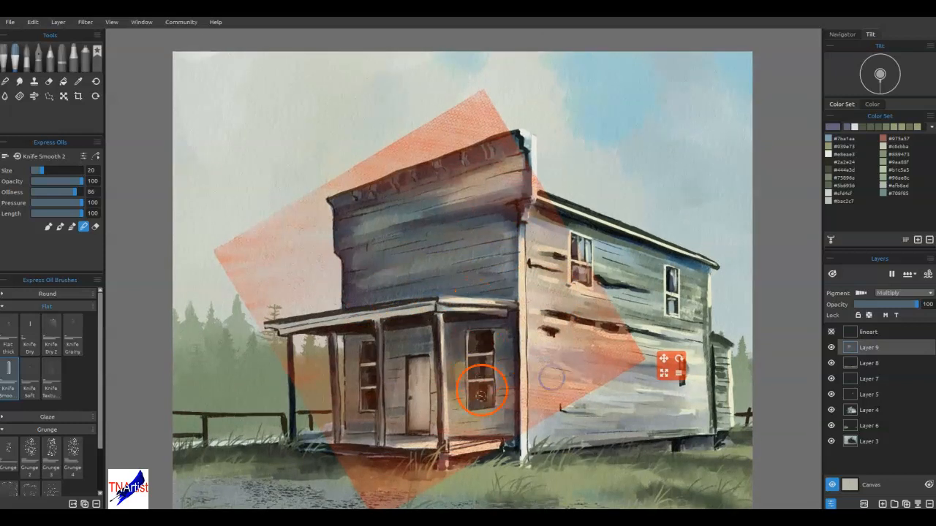
key(b)
mouse_move(465, 381)
mouse_down()
mouse_move(447, 428)
mouse_move(470, 397)
mouse_move(465, 417)
mouse_move(475, 428)
mouse_move(503, 426)
mouse_up()
key(n)
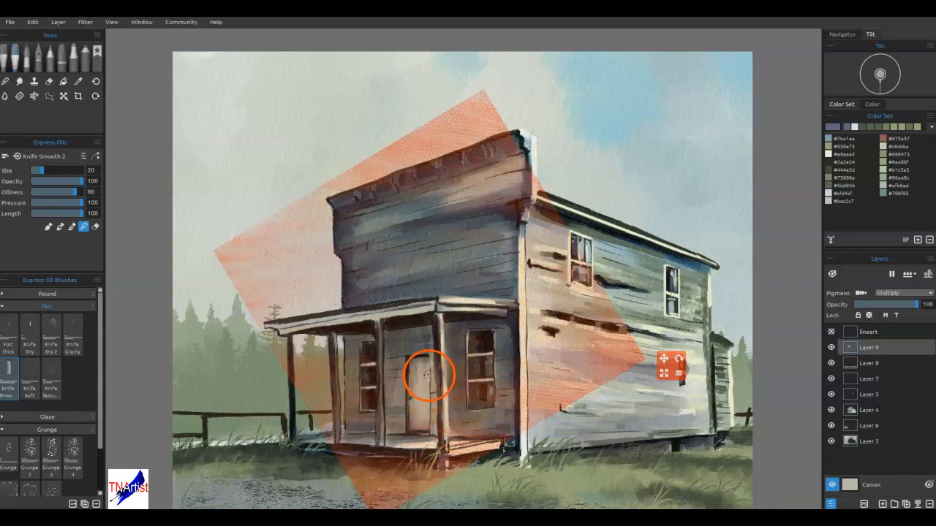
key(b)
key(n)
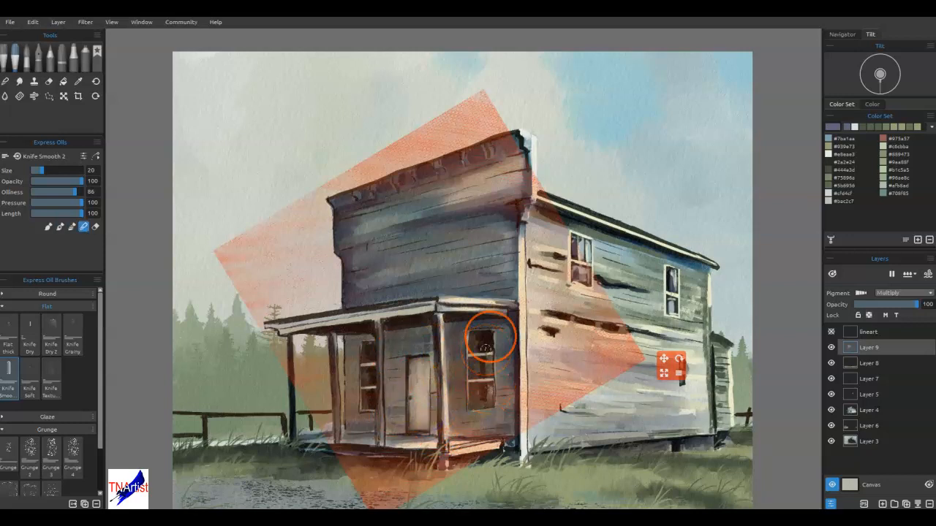
click(488, 342)
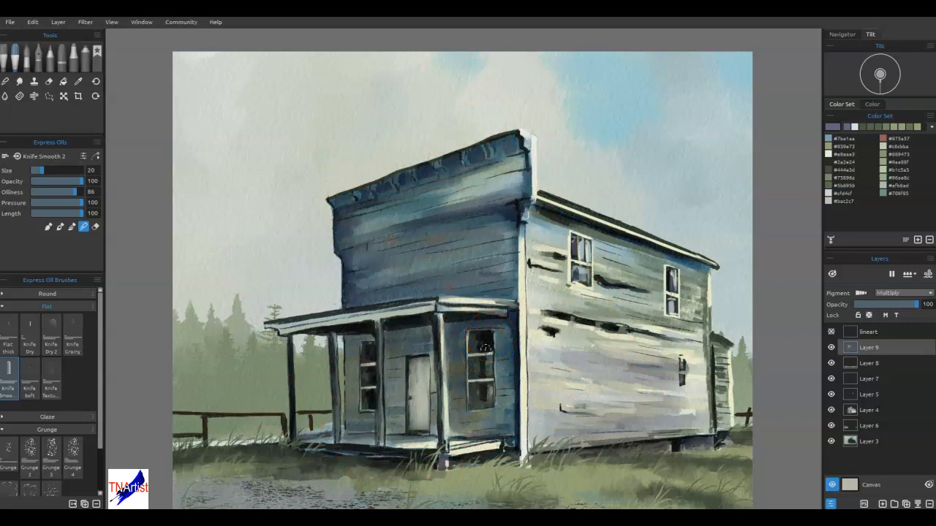
mouse_move(503, 151)
mouse_down()
mouse_move(491, 191)
mouse_move(519, 179)
mouse_move(481, 189)
mouse_move(516, 186)
mouse_move(463, 191)
mouse_move(513, 174)
mouse_move(492, 175)
mouse_move(436, 198)
mouse_move(516, 176)
mouse_up()
drag(323, 240, 323, 241)
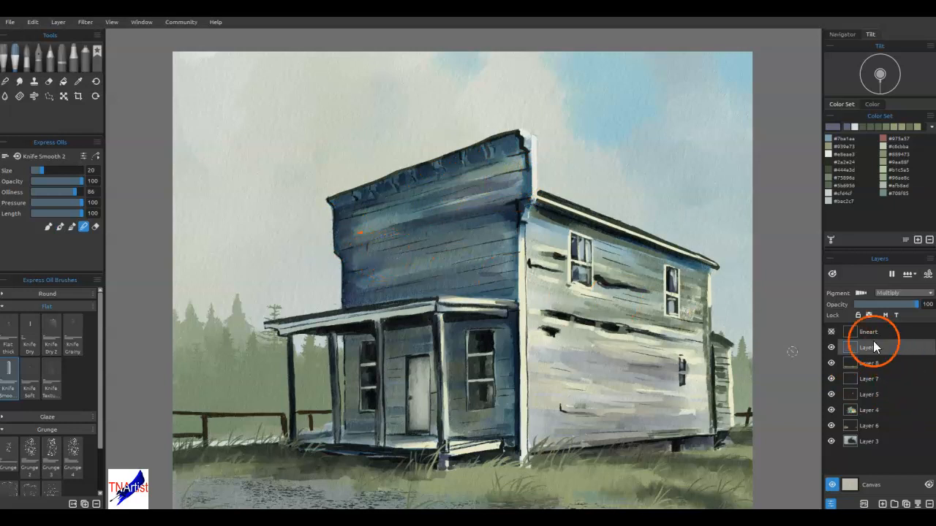
Step: Add a new layer above Layer 9, set its blend mode to Overlay and choose a pale off-white paint colour
click(882, 504)
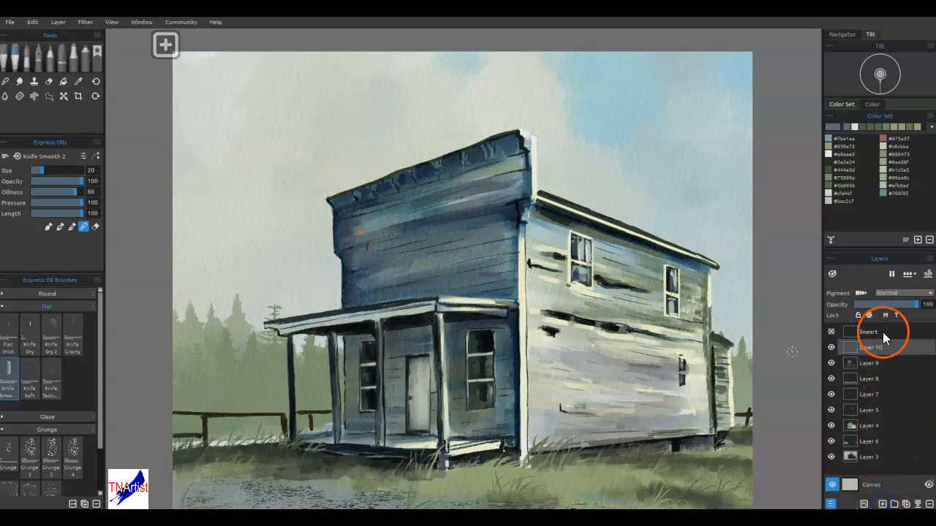
drag(883, 294, 892, 389)
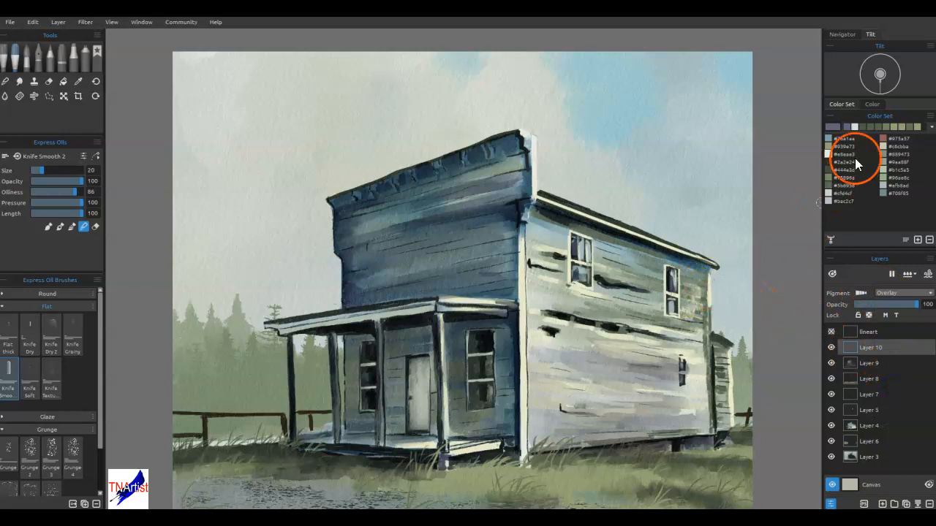
click(768, 149)
double_click(842, 131)
drag(568, 234, 549, 259)
click(531, 345)
Step: Paint off-white highlights across the side wall boards using the Grunge 4 brush
drag(538, 337, 534, 335)
mouse_move(618, 344)
mouse_down()
mouse_move(653, 360)
mouse_move(614, 321)
mouse_move(670, 328)
mouse_move(653, 313)
mouse_up()
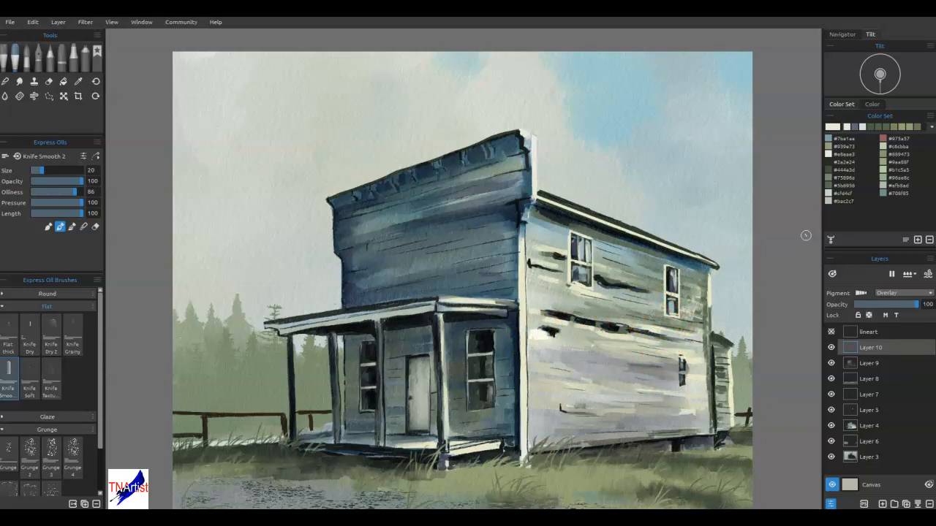
mouse_move(569, 224)
mouse_down()
mouse_move(540, 200)
mouse_move(582, 214)
mouse_move(628, 211)
mouse_move(634, 231)
mouse_move(629, 241)
mouse_move(543, 246)
mouse_up()
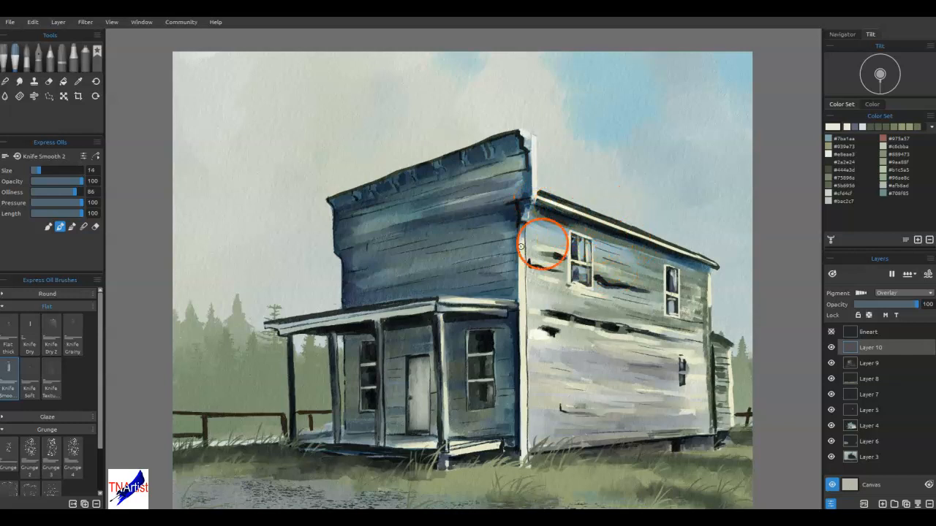
click(70, 448)
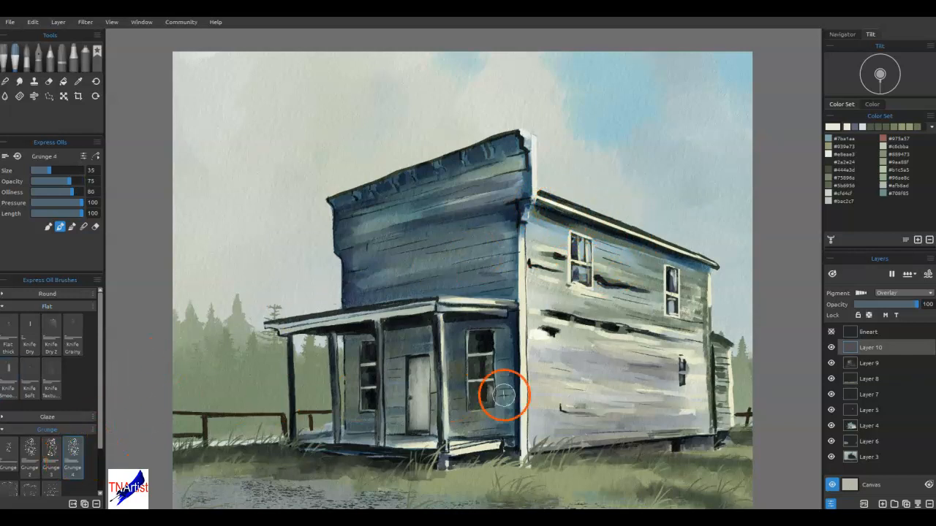
mouse_move(617, 398)
mouse_down()
mouse_move(647, 400)
mouse_move(633, 380)
mouse_up()
mouse_move(559, 317)
mouse_down()
mouse_move(546, 318)
mouse_move(548, 309)
mouse_move(685, 334)
mouse_move(656, 324)
mouse_move(672, 321)
mouse_move(595, 299)
mouse_move(625, 307)
mouse_up()
mouse_move(600, 373)
mouse_down()
mouse_move(643, 380)
mouse_move(578, 370)
mouse_up()
drag(604, 408, 623, 413)
drag(678, 410, 693, 410)
Step: Highlight the side roof edge, the building's front corner trim and the lower rear boards with the brush reduced to size 16
drag(549, 204, 540, 199)
mouse_move(616, 229)
mouse_down()
mouse_move(674, 244)
mouse_move(696, 261)
mouse_up()
mouse_move(537, 192)
mouse_down()
mouse_move(522, 245)
mouse_move(524, 322)
mouse_up()
mouse_move(525, 242)
mouse_down()
mouse_move(524, 432)
mouse_move(539, 324)
mouse_up()
mouse_move(696, 419)
mouse_down()
mouse_move(650, 432)
mouse_move(699, 425)
mouse_move(628, 418)
mouse_move(684, 417)
mouse_up()
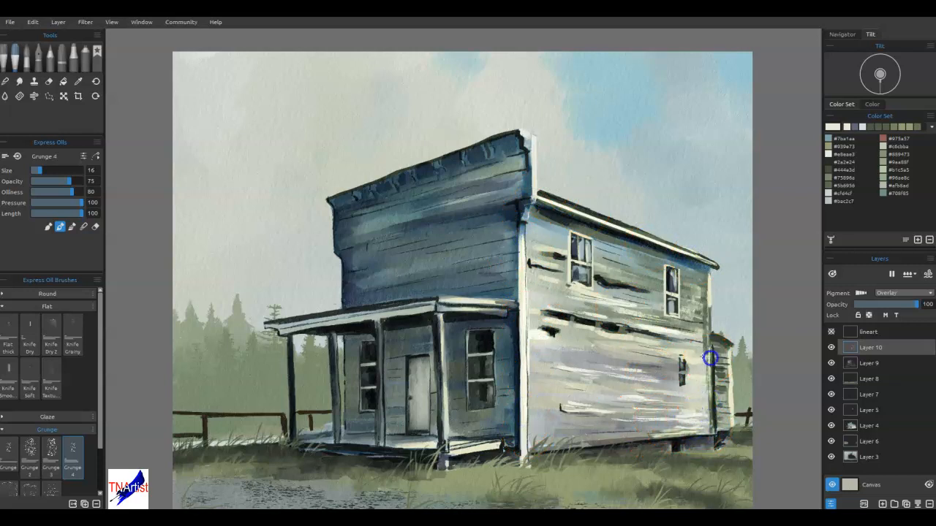
Step: Brighten the rear end of the side wall and its lower boards with more off-white strokes
mouse_move(693, 374)
mouse_down()
mouse_move(655, 351)
mouse_move(654, 327)
mouse_move(697, 322)
mouse_move(532, 375)
mouse_move(517, 405)
mouse_move(512, 303)
mouse_move(537, 395)
mouse_move(600, 299)
mouse_move(713, 287)
mouse_move(714, 328)
mouse_move(688, 332)
mouse_move(703, 315)
mouse_up()
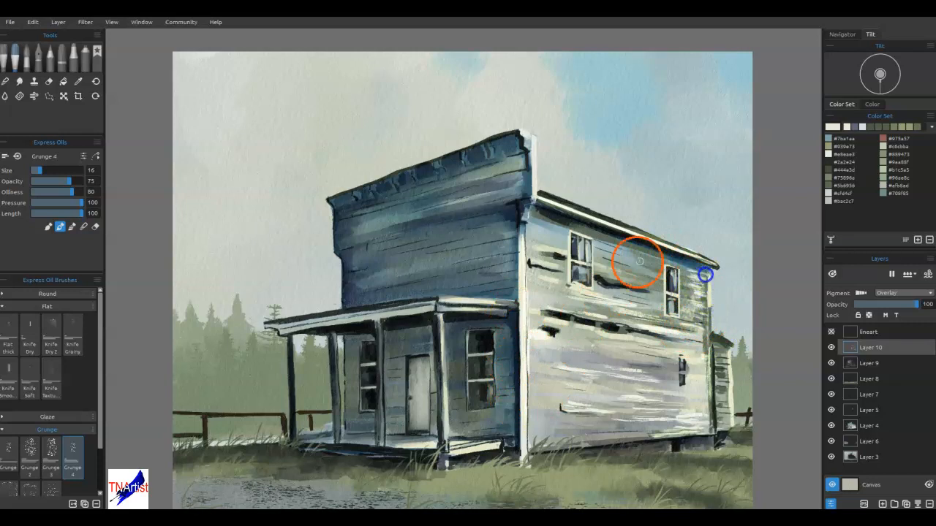
mouse_move(689, 419)
mouse_down()
mouse_move(627, 336)
mouse_move(549, 353)
mouse_move(583, 362)
mouse_move(530, 378)
mouse_move(556, 384)
mouse_move(536, 400)
mouse_up()
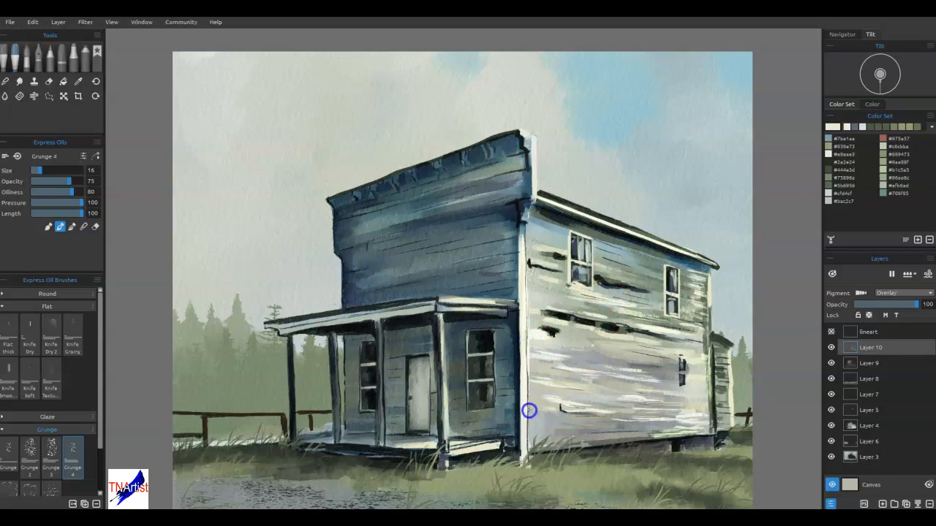
drag(615, 404, 540, 431)
mouse_move(629, 421)
mouse_down()
mouse_move(760, 386)
mouse_move(519, 430)
mouse_move(521, 418)
mouse_move(524, 459)
mouse_move(522, 432)
mouse_move(632, 294)
mouse_move(631, 329)
mouse_move(617, 341)
mouse_move(536, 370)
mouse_up()
Step: Sample dark blue from the front wall and deepen the porch wall beside the corner and the facade boards above the porch roof
alt+click(509, 413)
drag(522, 419, 523, 460)
drag(524, 399, 513, 430)
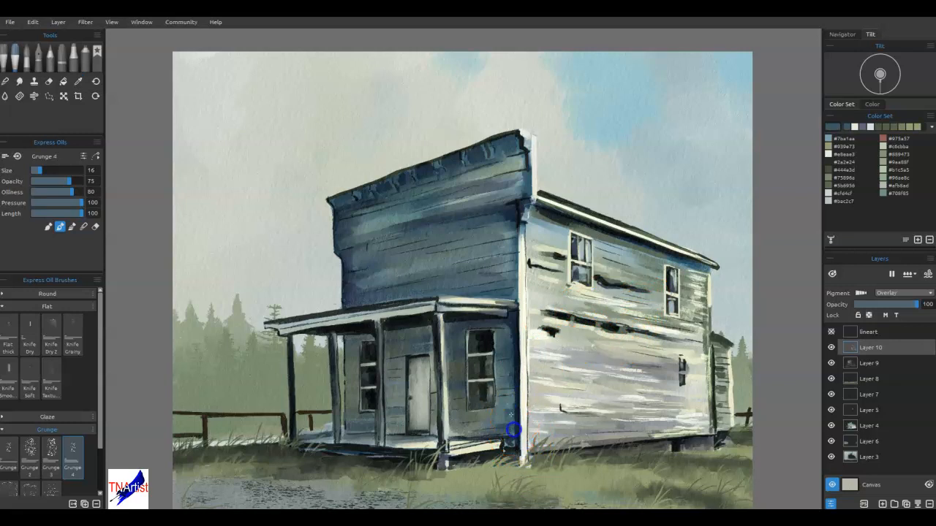
alt+click(488, 413)
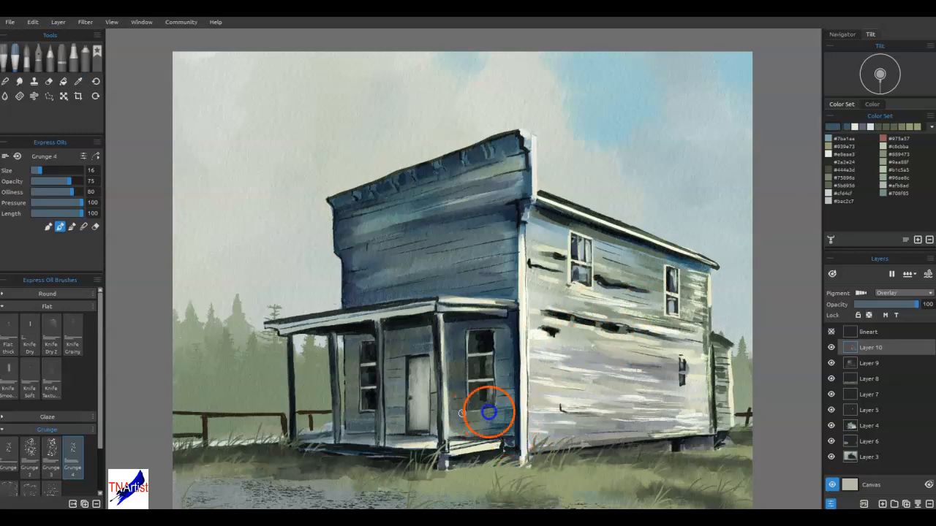
mouse_move(447, 400)
mouse_down()
mouse_move(441, 450)
mouse_move(444, 361)
mouse_move(446, 417)
mouse_up()
mouse_move(510, 279)
mouse_down()
mouse_move(469, 291)
mouse_move(436, 271)
mouse_move(396, 266)
mouse_up()
drag(495, 239, 399, 266)
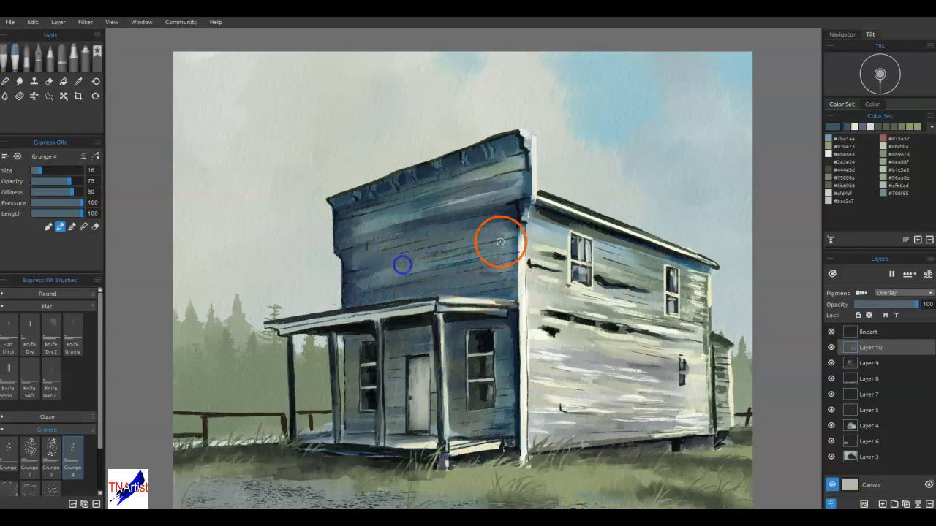
mouse_move(483, 237)
mouse_down()
mouse_move(361, 268)
mouse_move(433, 225)
mouse_up()
Step: Add blue-grey accents to the upper side wall boards around the windows and touch up the wall's rear end
mouse_move(629, 283)
mouse_down()
mouse_move(630, 301)
mouse_move(554, 231)
mouse_up()
click(599, 246)
click(687, 292)
click(816, 344)
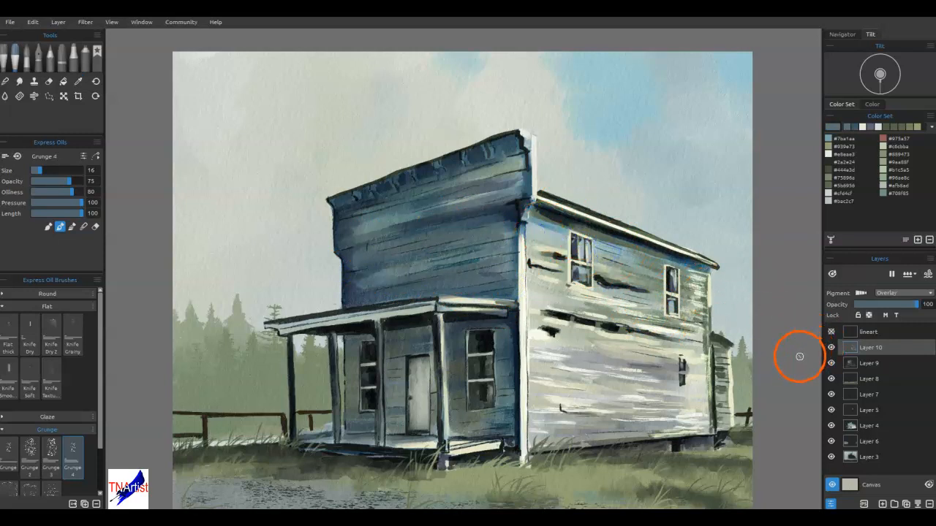
mouse_move(727, 383)
mouse_down()
mouse_move(689, 417)
mouse_move(702, 413)
mouse_up()
Step: Paint near-white highlights on the porch posts, the porch roof edge and the adjoining corner trim
mouse_move(516, 392)
mouse_down()
mouse_move(521, 444)
mouse_move(492, 432)
mouse_move(476, 448)
mouse_move(486, 446)
mouse_move(446, 460)
mouse_up()
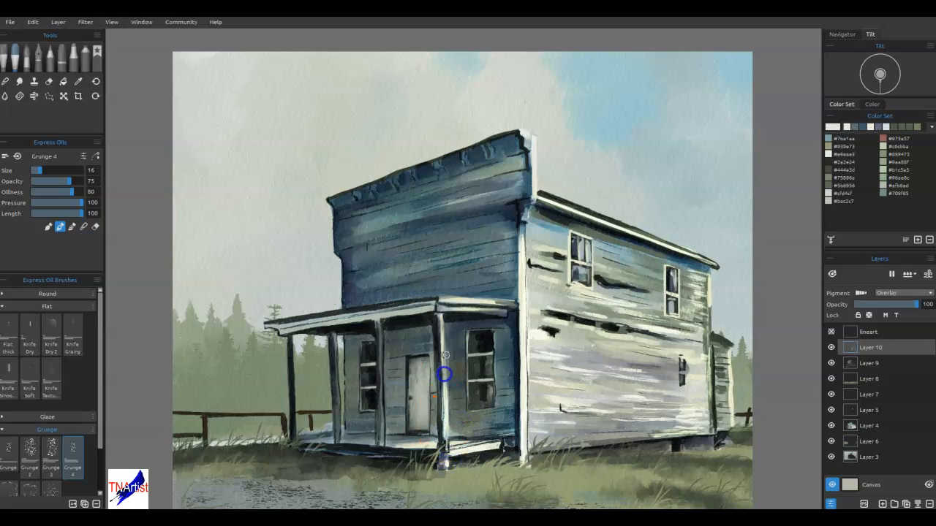
mouse_move(443, 355)
mouse_down()
mouse_move(412, 390)
mouse_move(363, 385)
mouse_move(358, 329)
mouse_move(379, 381)
mouse_move(378, 336)
mouse_move(376, 439)
mouse_up()
drag(340, 354, 337, 377)
drag(291, 343, 292, 426)
drag(341, 326, 288, 322)
drag(290, 322, 404, 313)
drag(474, 305, 448, 301)
mouse_move(448, 302)
mouse_down()
mouse_move(508, 304)
mouse_move(436, 301)
mouse_up()
mouse_move(504, 304)
mouse_down()
mouse_move(527, 256)
mouse_move(518, 287)
mouse_move(525, 330)
mouse_up()
click(570, 415)
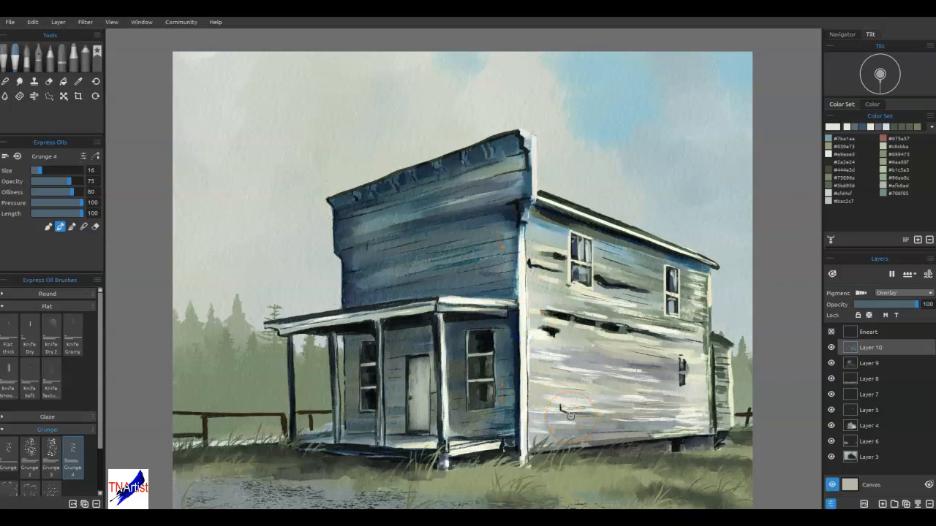
Step: Erase stray highlight paint along the facade's corner edge and on the grass below the side wall
key(e)
mouse_move(511, 261)
mouse_down()
mouse_move(516, 294)
mouse_move(515, 257)
mouse_up()
click(526, 193)
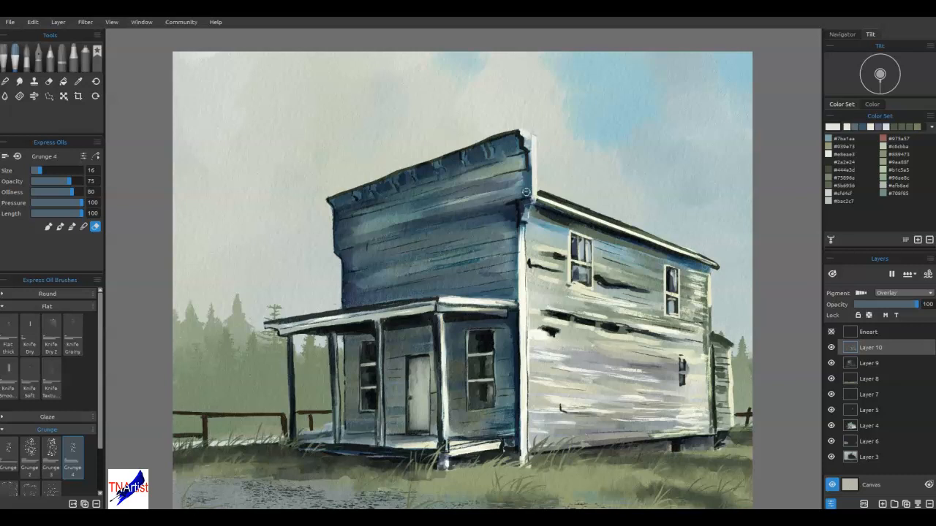
drag(647, 463, 621, 478)
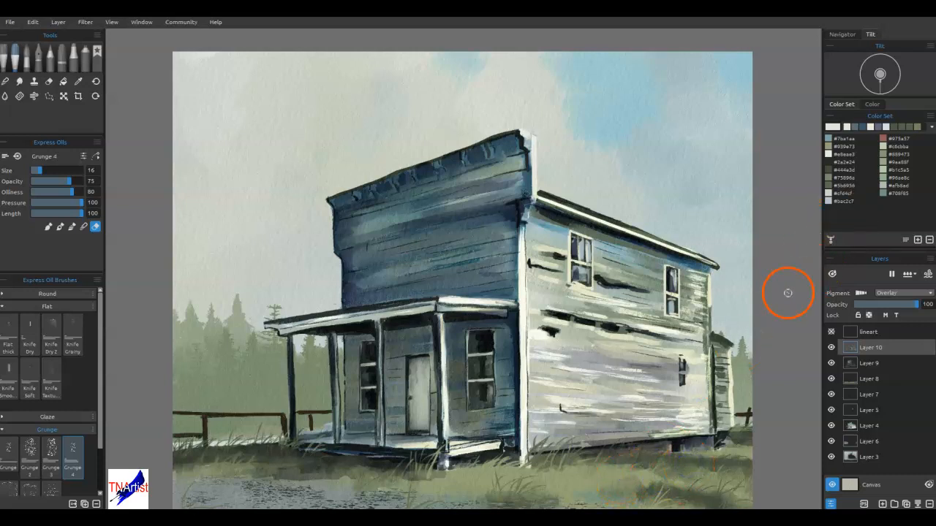
key(e)
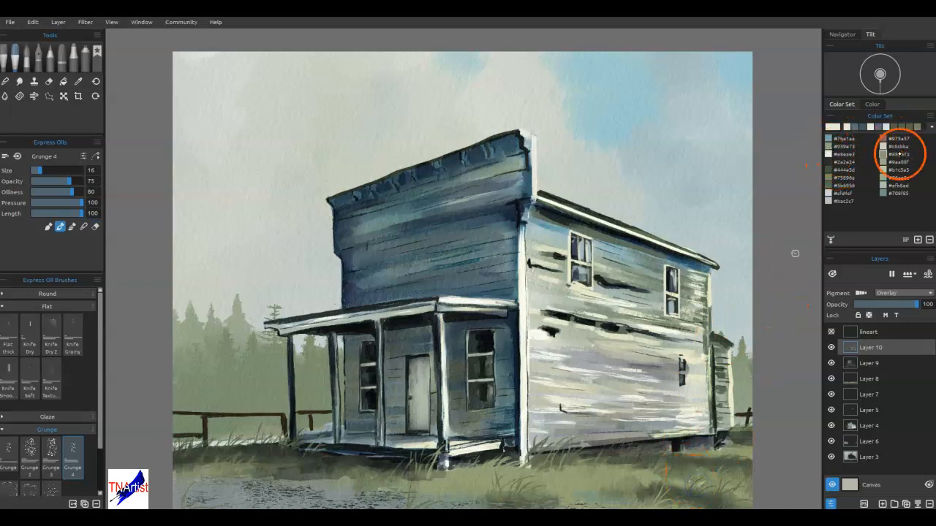
click(885, 169)
drag(621, 474, 635, 468)
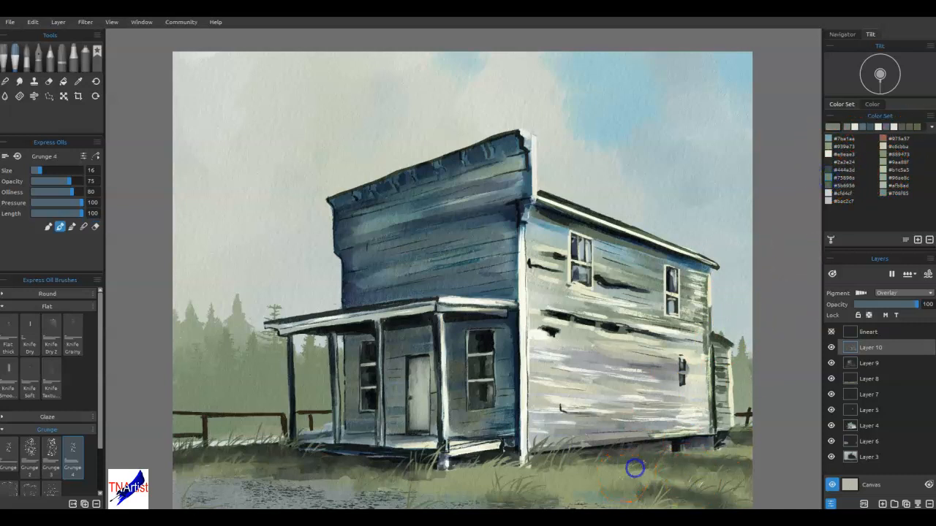
key(ctrl+z)
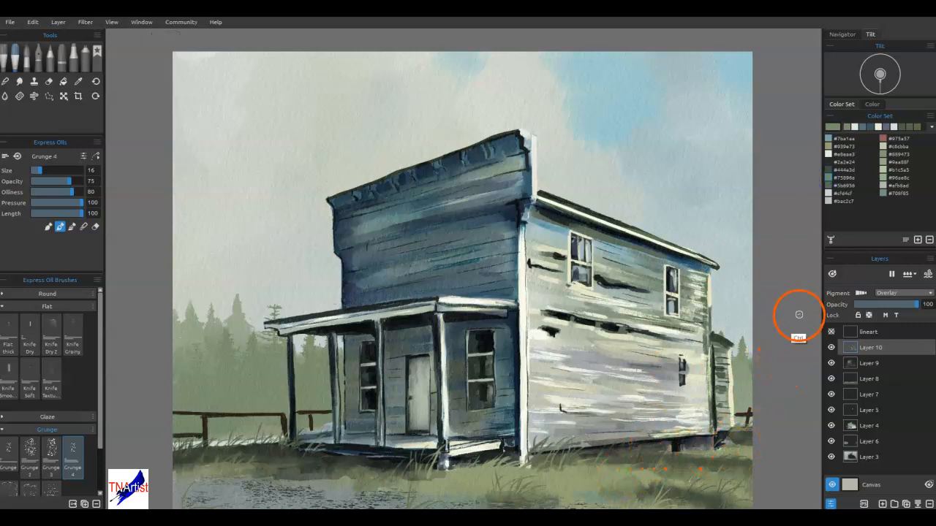
Step: Choose the grey-green colour #8d9e86, then paint and blend soft highlights over the grass in front of the building
double_click(832, 127)
click(539, 261)
click(579, 206)
click(538, 252)
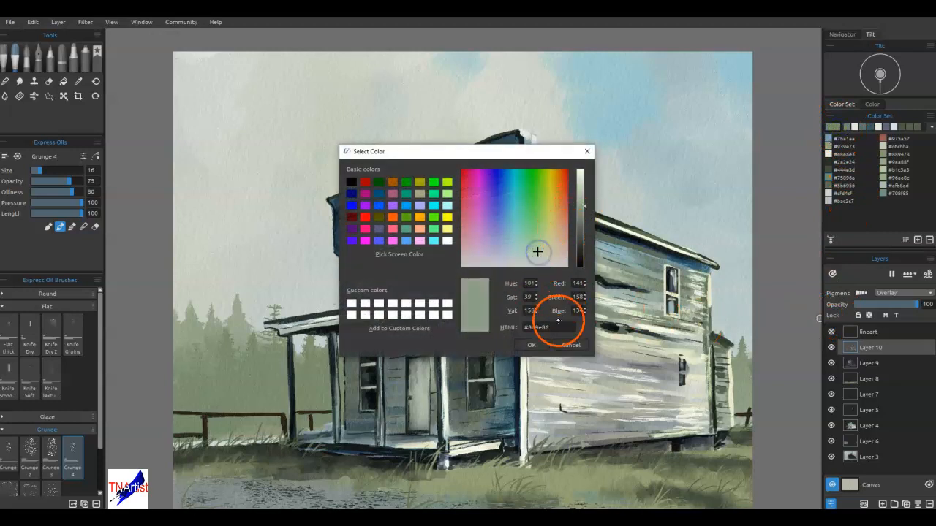
click(533, 345)
drag(472, 484, 503, 486)
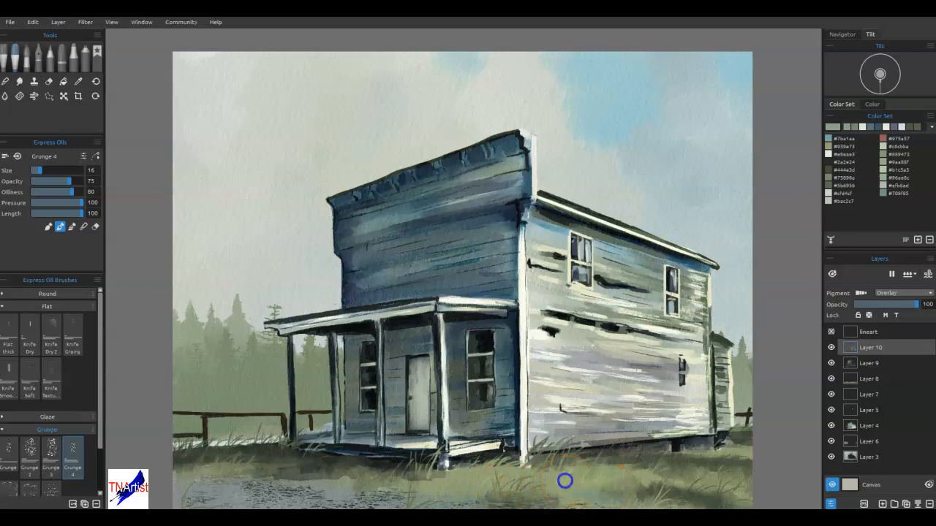
mouse_move(554, 468)
mouse_down()
mouse_move(576, 447)
mouse_move(551, 479)
mouse_up()
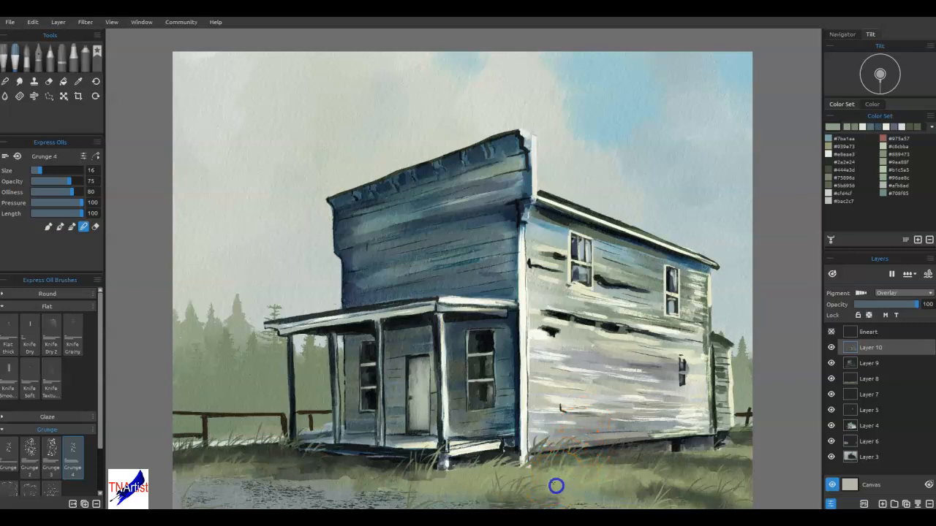
mouse_move(599, 474)
mouse_down()
mouse_move(530, 482)
mouse_move(586, 469)
mouse_up()
mouse_move(512, 468)
mouse_down()
mouse_move(479, 486)
mouse_move(593, 449)
mouse_move(601, 417)
mouse_move(586, 446)
mouse_move(607, 445)
mouse_move(627, 424)
mouse_move(609, 428)
mouse_up()
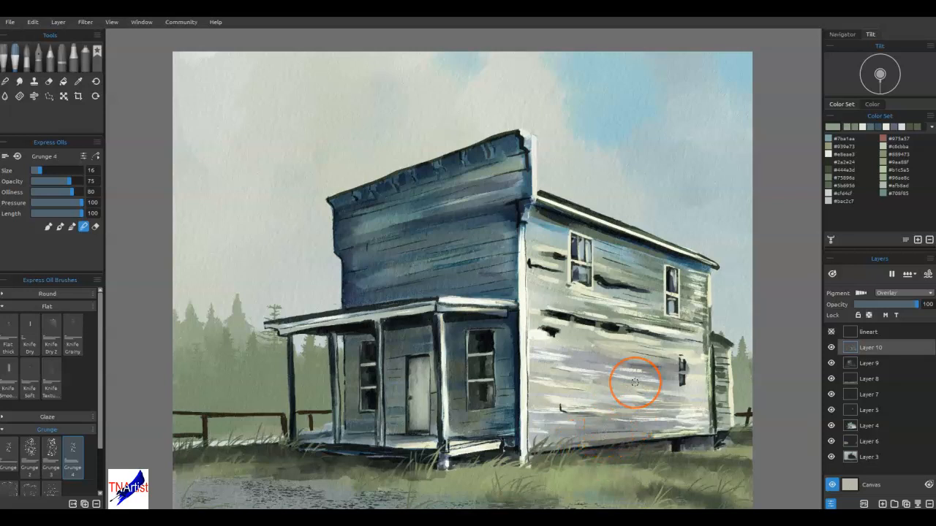
Step: Soften the trim at the facade's upper corner and add light touches along the cornice with the Grunge 4 brush
mouse_move(520, 136)
mouse_down()
mouse_move(507, 174)
mouse_move(527, 143)
mouse_up()
key(s)
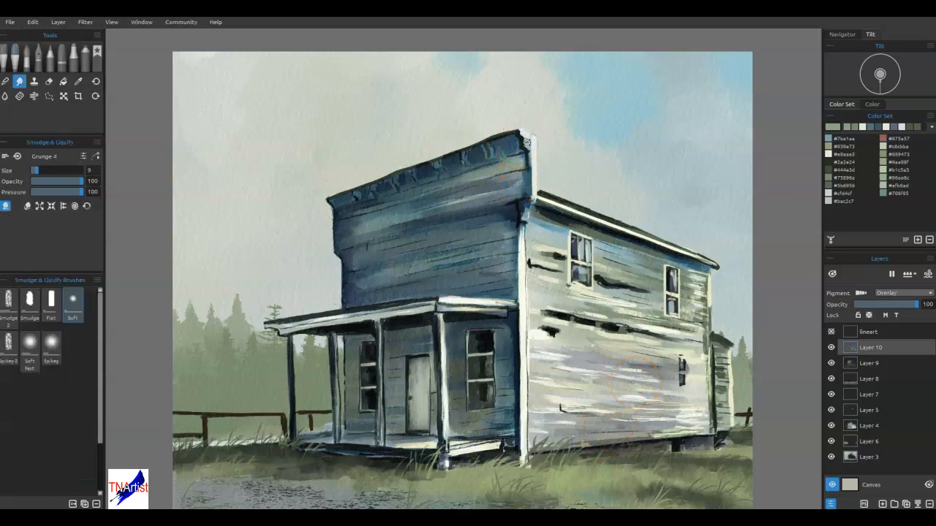
key(b)
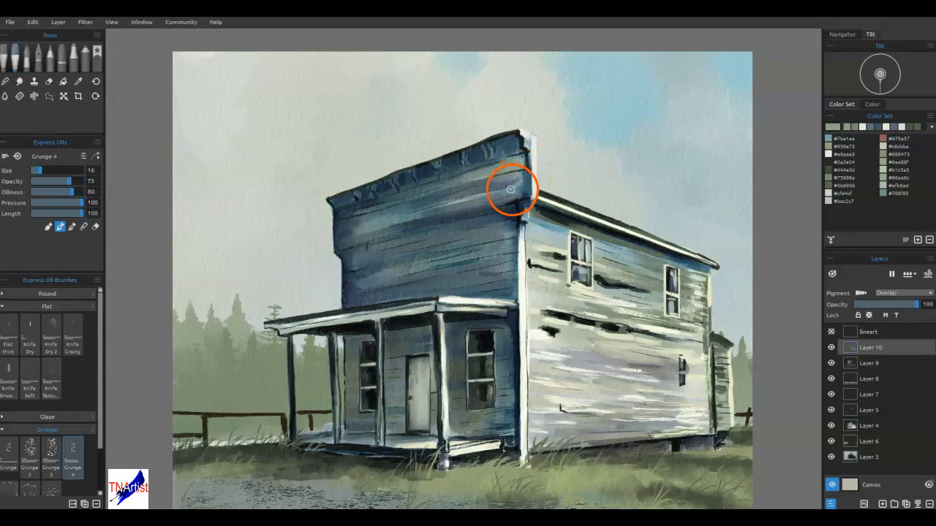
drag(486, 145, 481, 150)
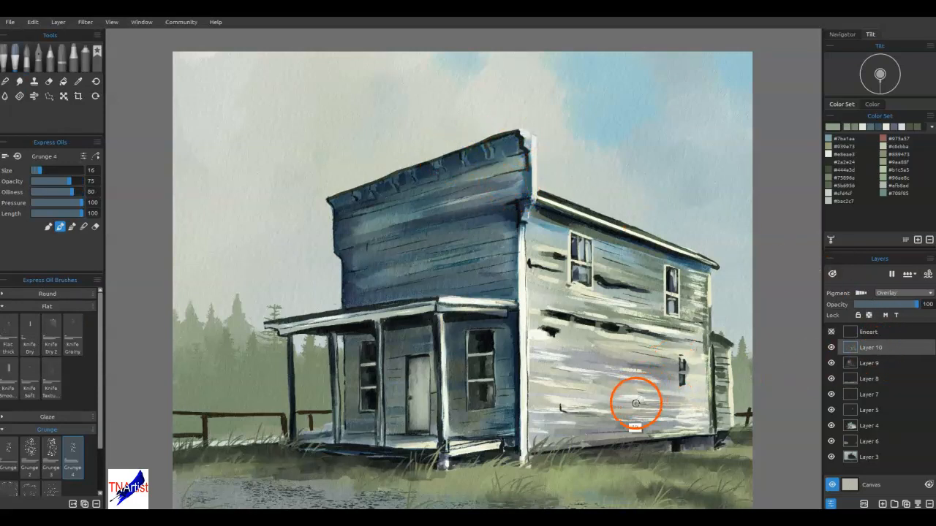
Step: Sample a pale tone from the side wall, then paint and blend light streaks across the facade's upper boards
key(alt)
alt+click(635, 380)
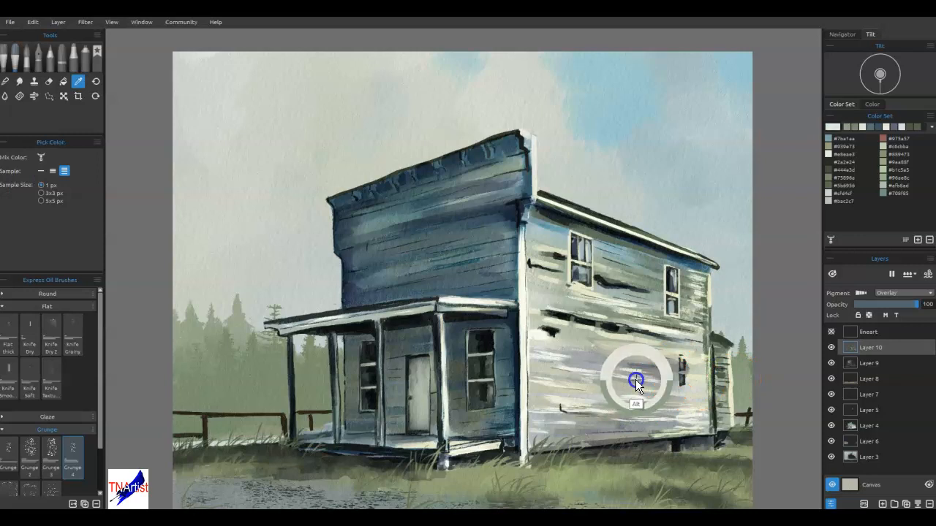
drag(496, 138, 479, 155)
drag(408, 191, 518, 162)
mouse_move(410, 192)
mouse_down()
mouse_move(467, 182)
mouse_move(383, 207)
mouse_move(505, 186)
mouse_up()
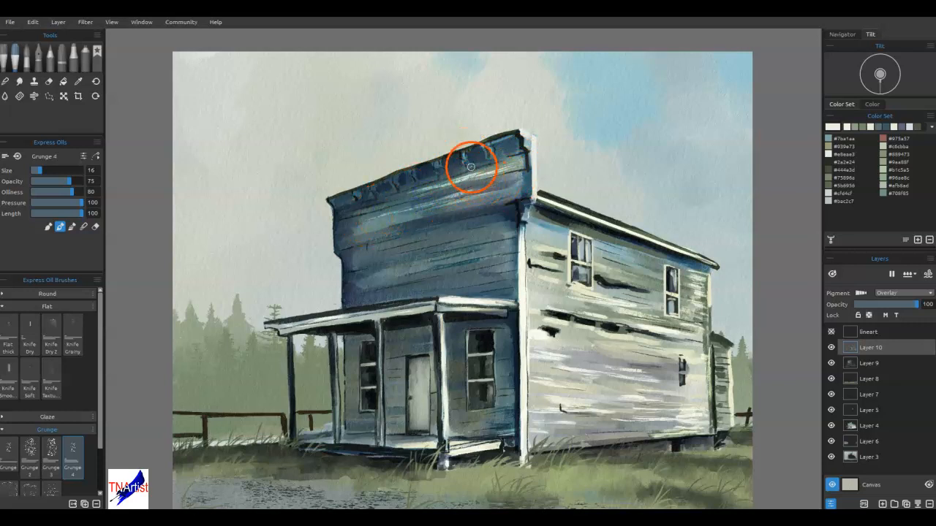
mouse_move(386, 212)
mouse_down()
mouse_move(491, 177)
mouse_move(436, 188)
mouse_up()
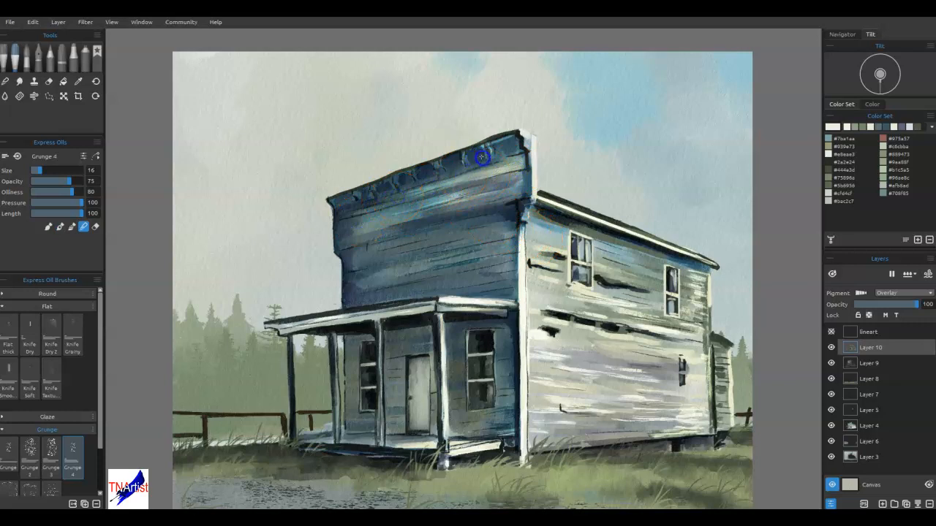
drag(474, 196, 351, 226)
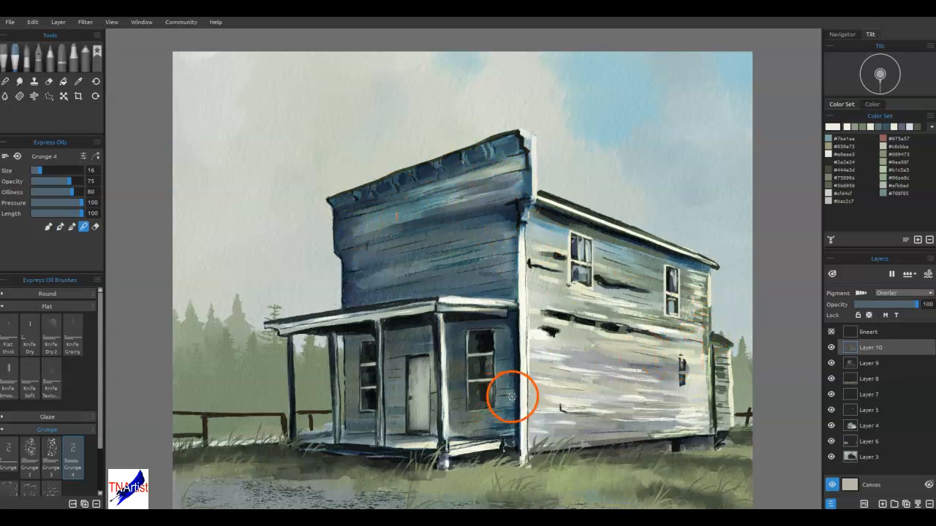
Step: Paint and blend light touches along the porch roof's front edge and the facade's lower boards
key(b)
drag(295, 323, 351, 316)
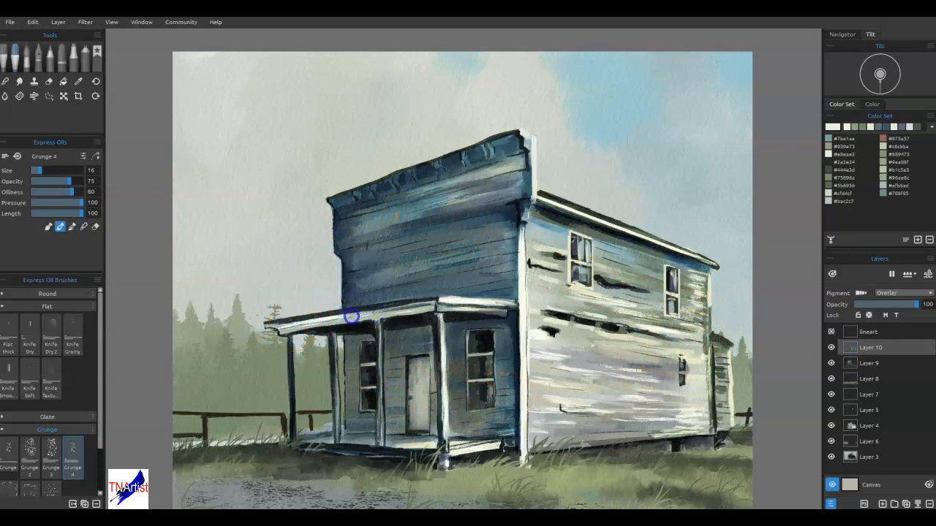
key(m)
mouse_move(424, 299)
mouse_down()
mouse_move(322, 322)
mouse_move(284, 317)
mouse_move(423, 304)
mouse_up()
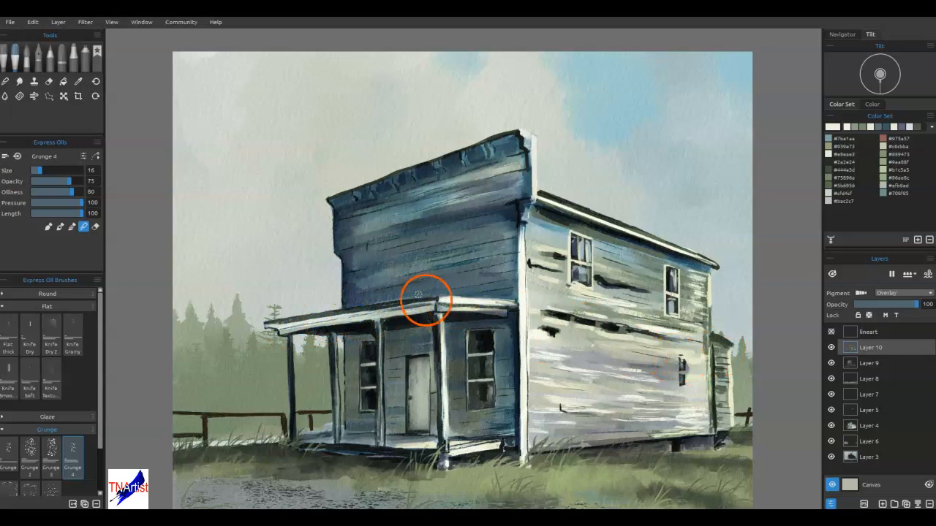
key(m)
mouse_move(404, 284)
mouse_down()
mouse_move(448, 276)
mouse_move(473, 283)
mouse_move(390, 268)
mouse_move(487, 246)
mouse_move(475, 268)
mouse_move(394, 288)
mouse_move(507, 273)
mouse_move(486, 274)
mouse_move(482, 263)
mouse_move(383, 275)
mouse_move(505, 244)
mouse_move(485, 258)
mouse_move(387, 266)
mouse_move(460, 247)
mouse_up()
key(m)
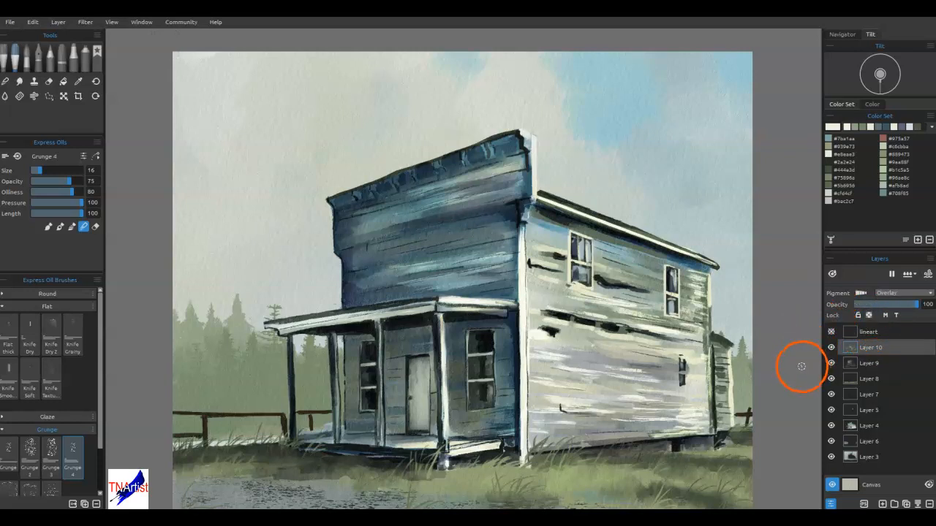
click(203, 166)
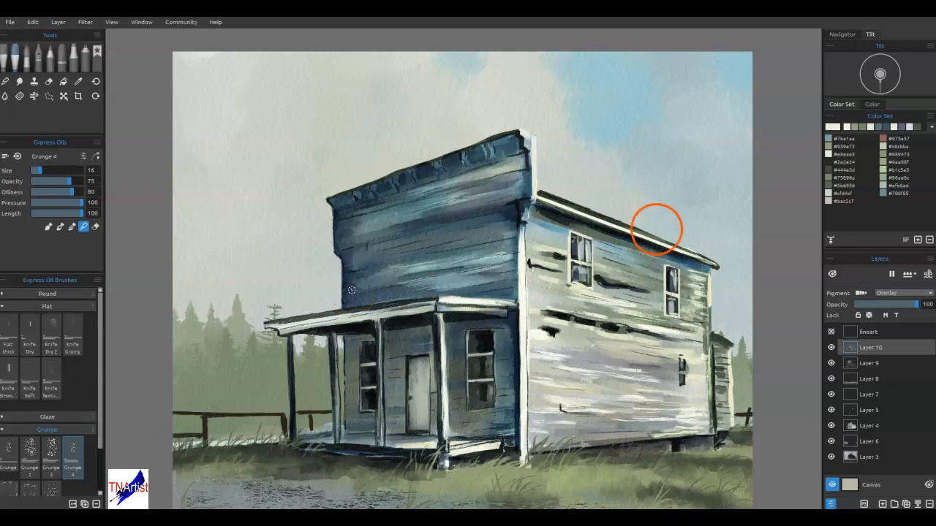
Step: Sample the sky's blue and paint blue cloud gaps on Layer 3 beside the facade with the Knife Smooth 2 brush
alt+click(606, 118)
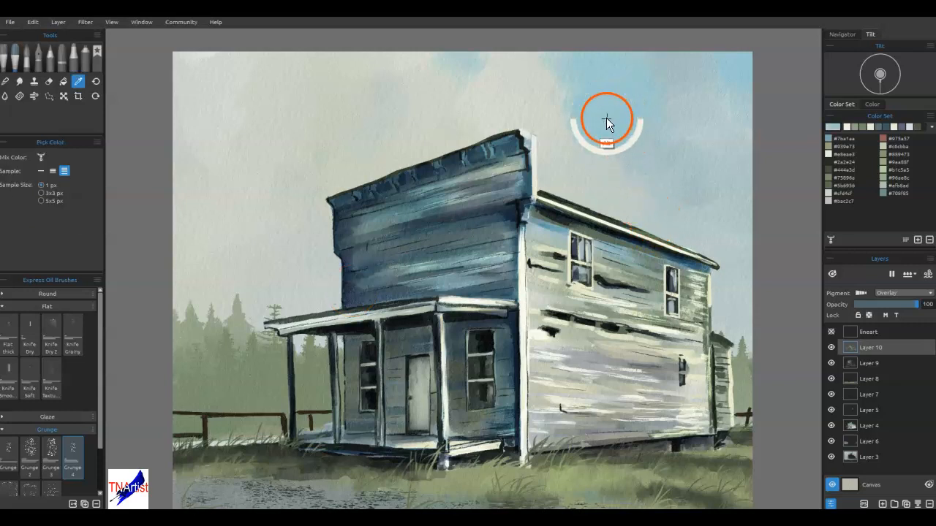
click(868, 457)
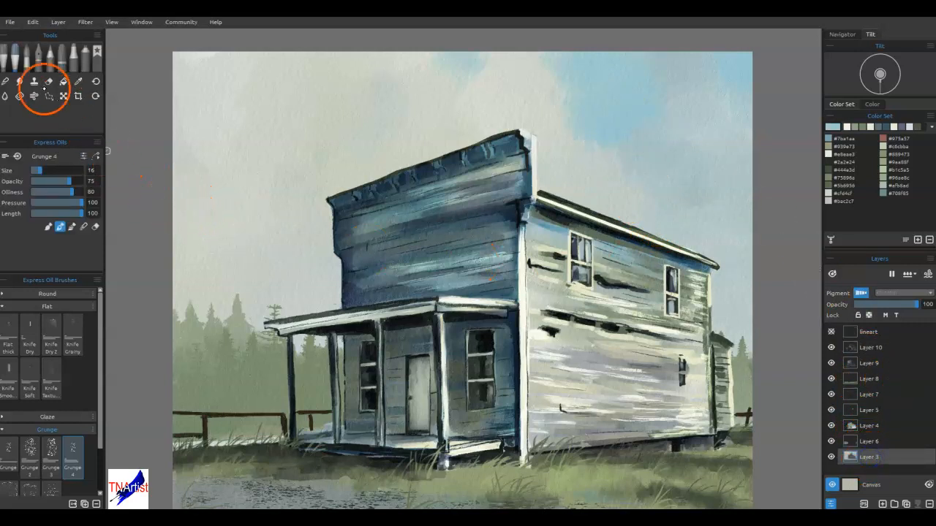
click(9, 375)
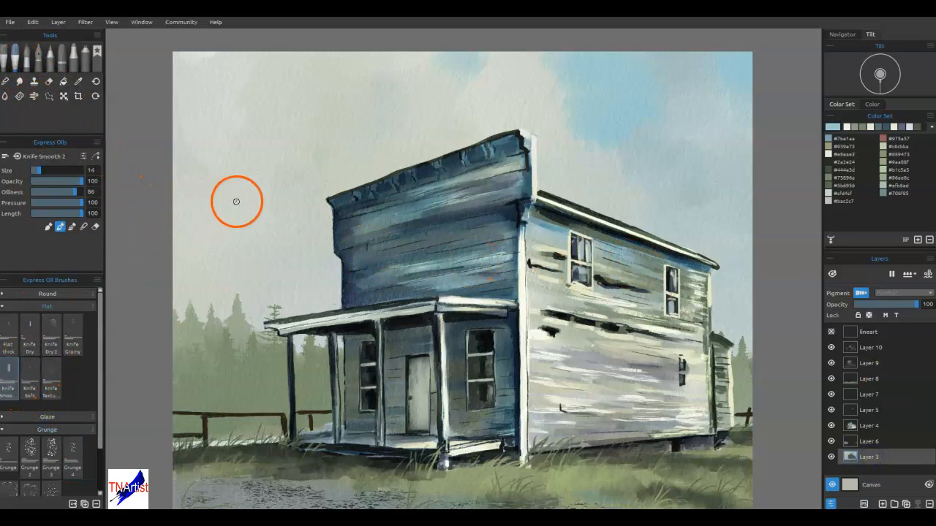
drag(218, 211, 242, 207)
mouse_move(219, 272)
mouse_down()
mouse_move(280, 278)
mouse_move(217, 282)
mouse_move(267, 257)
mouse_move(156, 258)
mouse_up()
drag(215, 236, 262, 227)
Step: Enlarge the brush to size 25 and blend the blue patches into the clouds above the trees beside the facade
key(b)
key(bracketright)
key(bracketright)
key(bracketright)
drag(295, 256, 309, 257)
drag(251, 251, 149, 260)
mouse_move(259, 231)
mouse_down()
mouse_move(242, 209)
mouse_move(133, 204)
mouse_up()
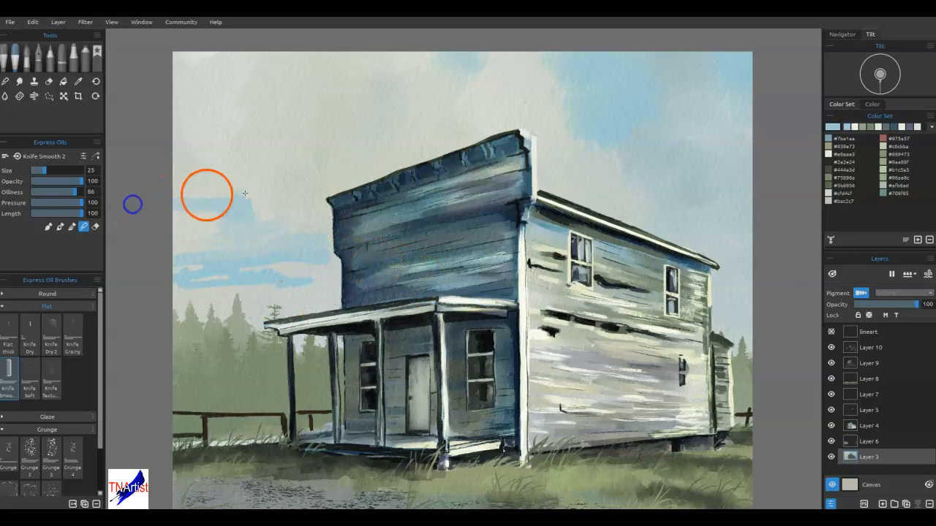
drag(234, 286, 205, 284)
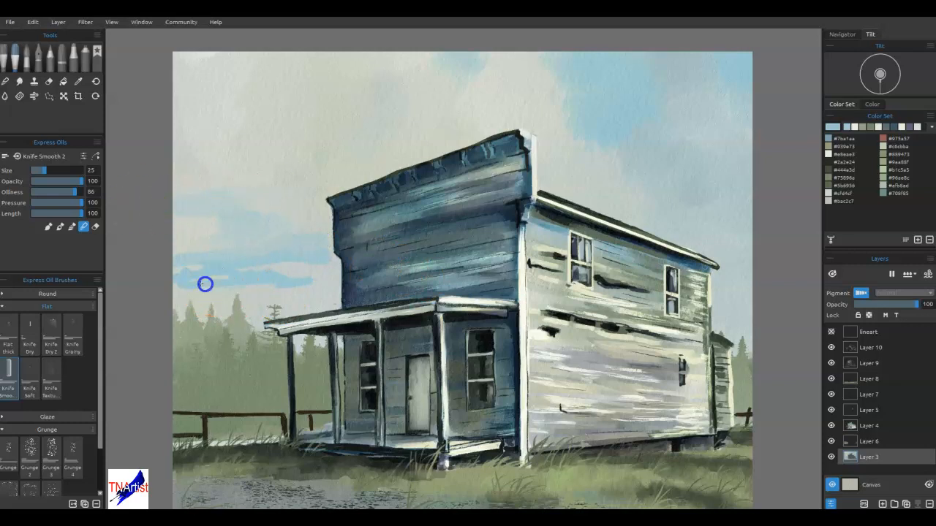
mouse_move(267, 267)
mouse_down()
mouse_move(323, 268)
mouse_move(241, 274)
mouse_move(233, 285)
mouse_move(206, 263)
mouse_up()
drag(266, 280, 371, 280)
drag(310, 286, 373, 286)
mouse_move(221, 298)
mouse_down()
mouse_move(150, 298)
mouse_move(370, 284)
mouse_move(305, 278)
mouse_move(393, 271)
mouse_up()
drag(374, 231, 434, 236)
drag(320, 263, 188, 264)
drag(528, 252, 528, 251)
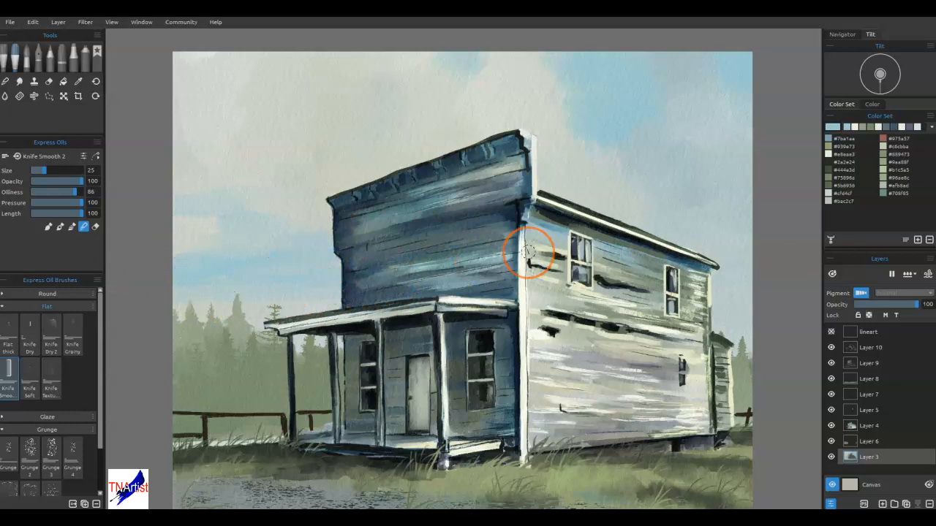
Step: Paint and blend blue into the low sky behind the building's rear corner
mouse_move(720, 243)
mouse_down()
mouse_move(709, 271)
mouse_move(777, 269)
mouse_move(754, 280)
mouse_move(748, 317)
mouse_move(682, 320)
mouse_up()
key(b)
key(b)
mouse_move(778, 291)
mouse_down()
mouse_move(726, 305)
mouse_move(679, 308)
mouse_up()
mouse_move(760, 320)
mouse_down()
mouse_move(793, 306)
mouse_move(755, 278)
mouse_up()
drag(761, 315, 804, 312)
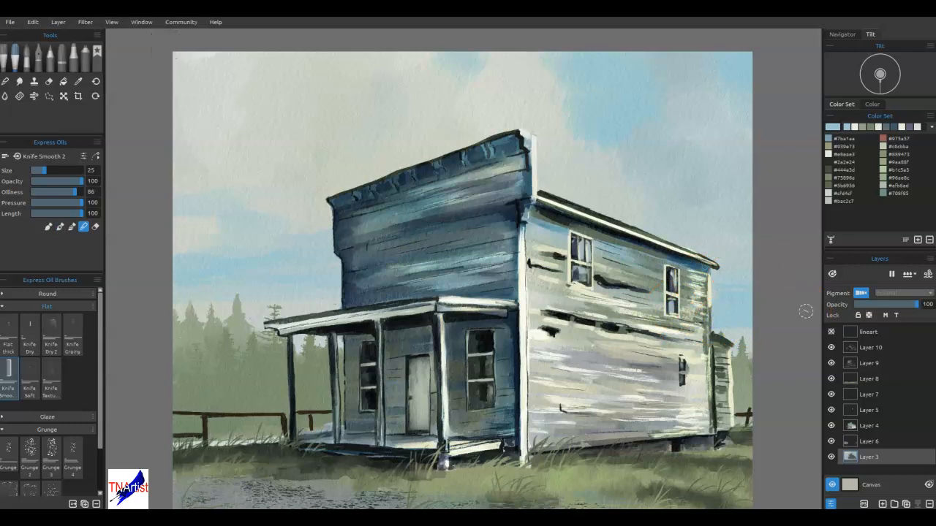
Step: Brighten the light blue paint colour and paint it into the low sky on both sides of the building
double_click(827, 127)
drag(581, 209, 582, 179)
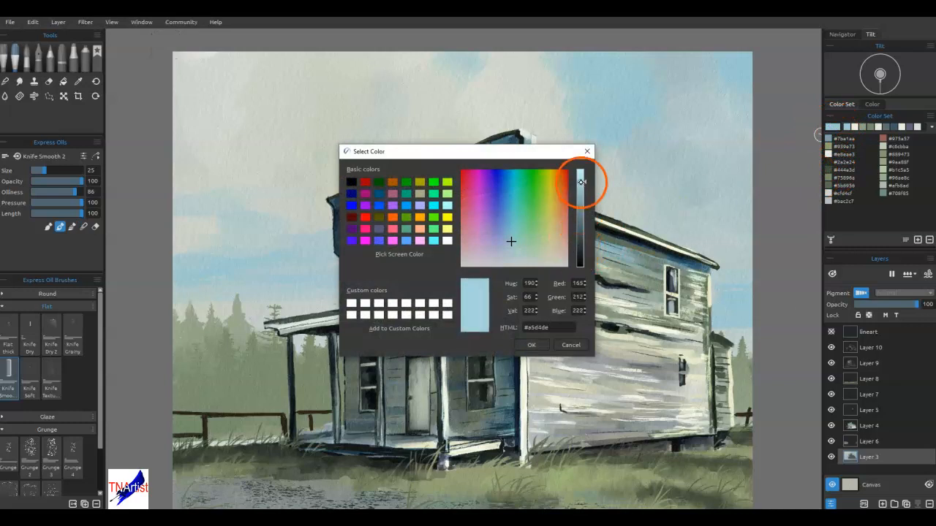
click(531, 344)
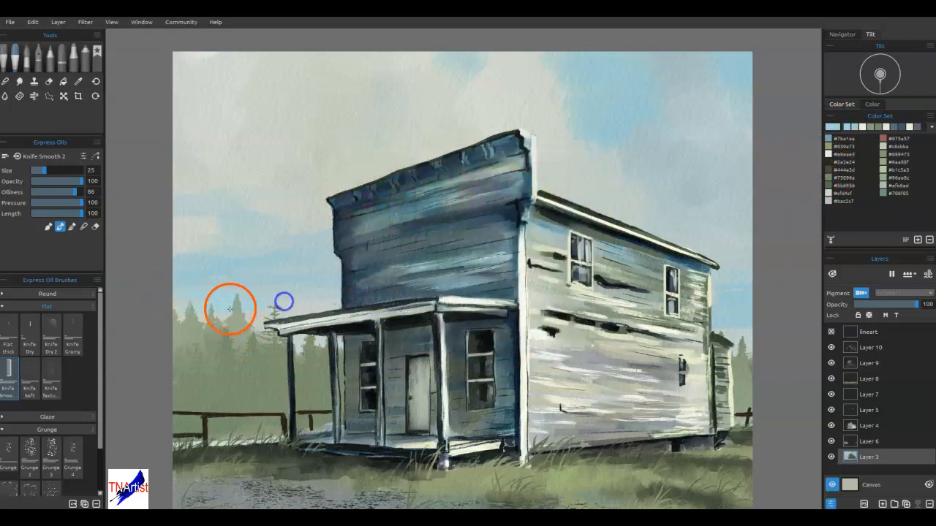
mouse_move(297, 276)
mouse_down()
mouse_move(166, 273)
mouse_move(303, 266)
mouse_up()
drag(140, 262, 286, 263)
mouse_move(696, 258)
mouse_down()
mouse_move(716, 314)
mouse_move(743, 310)
mouse_up()
mouse_move(721, 322)
mouse_down()
mouse_move(795, 336)
mouse_move(737, 346)
mouse_move(766, 349)
mouse_up()
drag(706, 339, 741, 332)
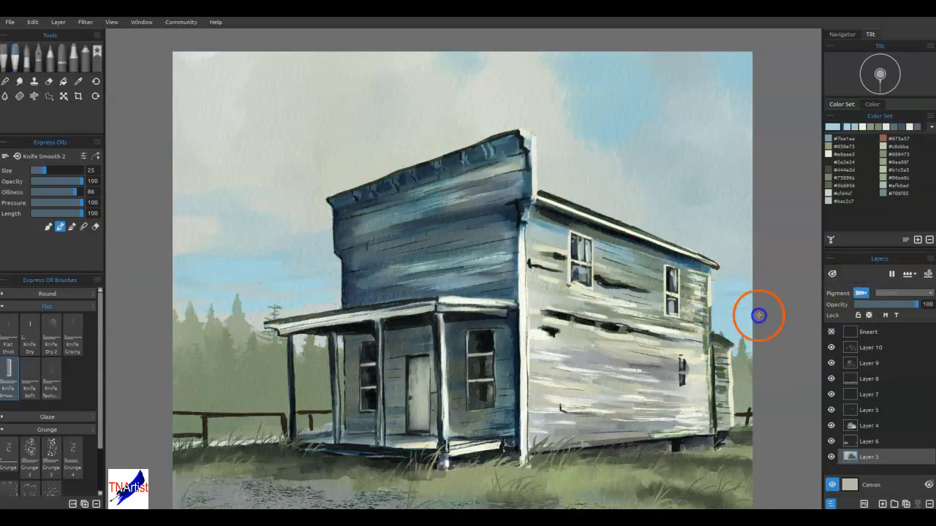
click(745, 299)
click(714, 344)
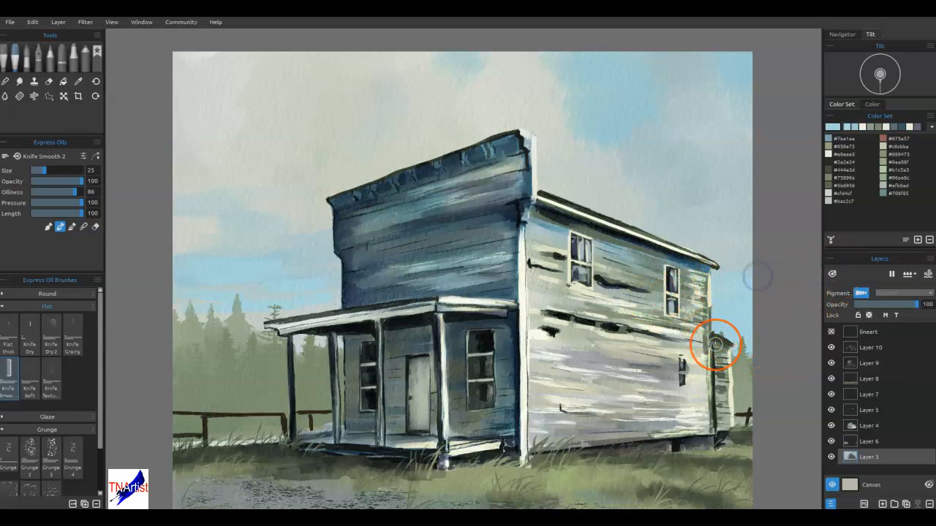
Step: Blend the lighter blue paint smoothly into the low sky above the tree line
key(s)
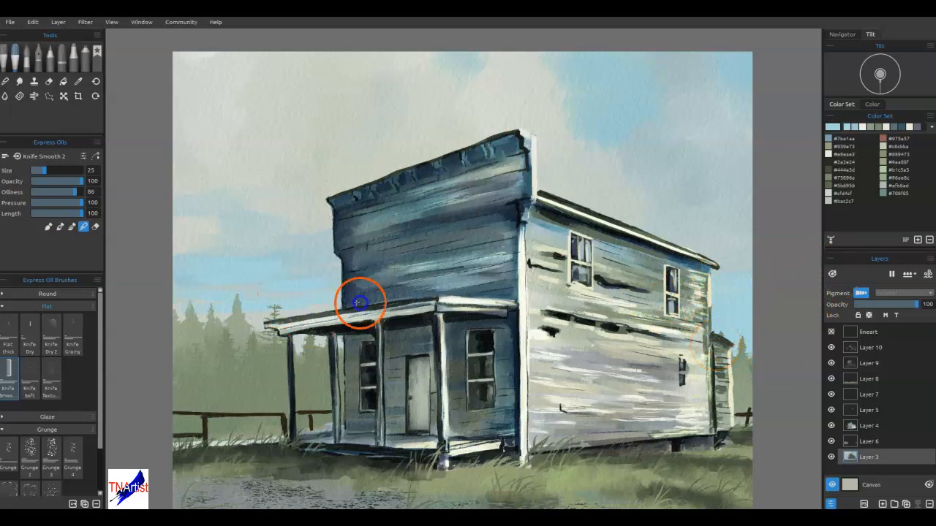
click(209, 282)
click(193, 249)
drag(322, 269, 266, 301)
drag(345, 308, 325, 311)
click(487, 341)
click(619, 357)
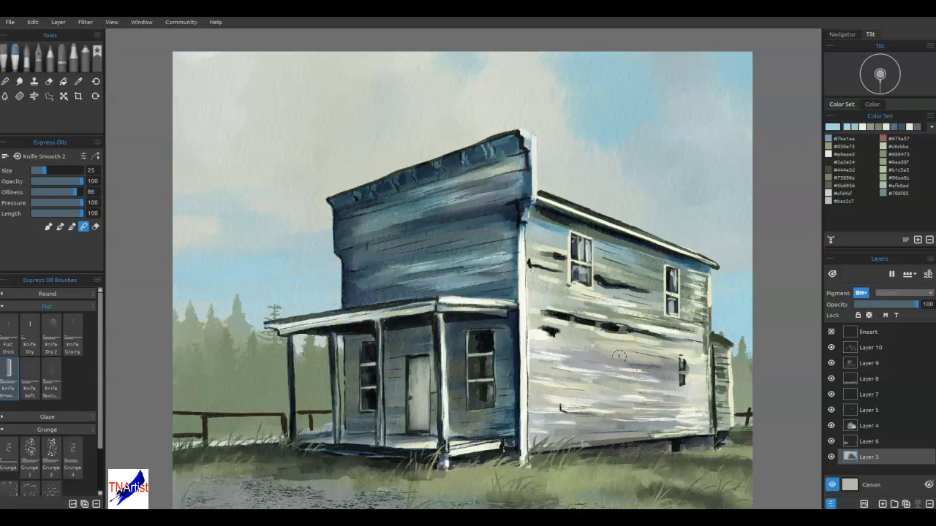
Step: Select Layer 6's painted area, then paint and blend dark bushes in #2a2e24 on that layer behind the porch-side fence
ctrl+click(852, 443)
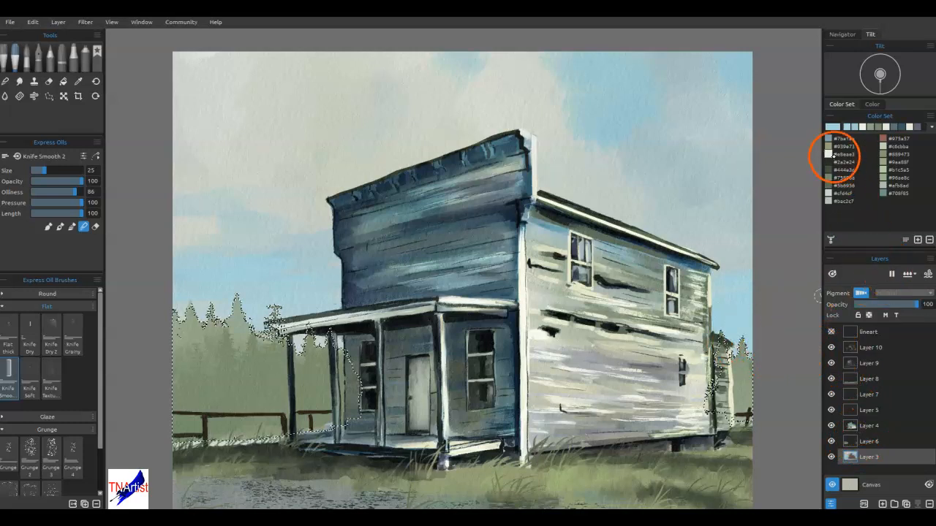
click(828, 163)
mouse_move(258, 420)
mouse_down()
mouse_move(246, 434)
mouse_move(271, 420)
mouse_up()
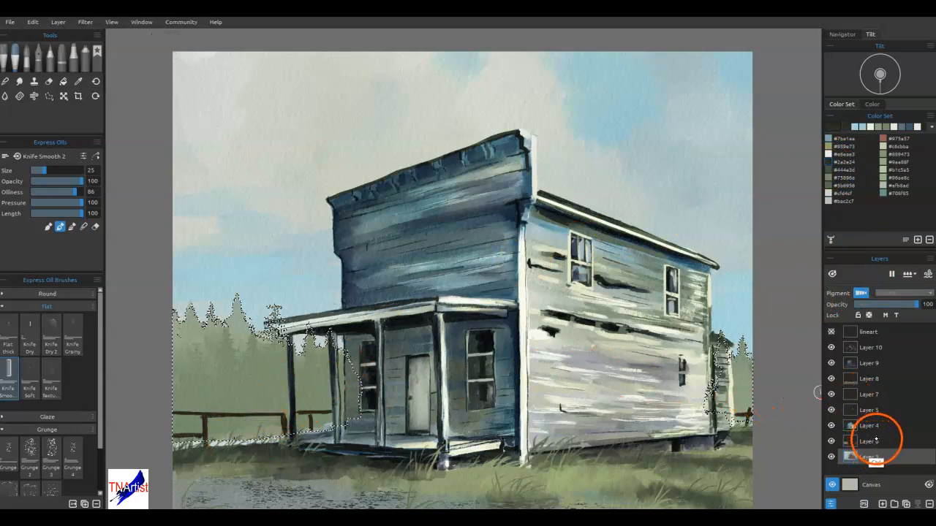
ctrl+click(722, 439)
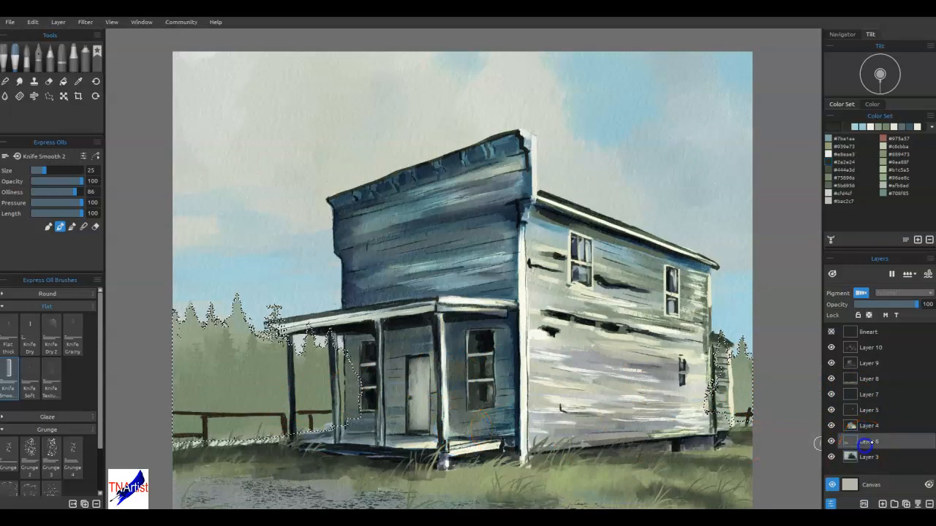
mouse_move(240, 414)
mouse_down()
mouse_move(268, 414)
mouse_move(176, 413)
mouse_move(188, 404)
mouse_move(257, 413)
mouse_up()
mouse_move(313, 417)
mouse_down()
mouse_move(308, 441)
mouse_move(251, 426)
mouse_move(291, 411)
mouse_move(236, 417)
mouse_move(247, 418)
mouse_move(206, 400)
mouse_move(181, 402)
mouse_move(209, 433)
mouse_move(194, 435)
mouse_move(227, 438)
mouse_up()
key(n)
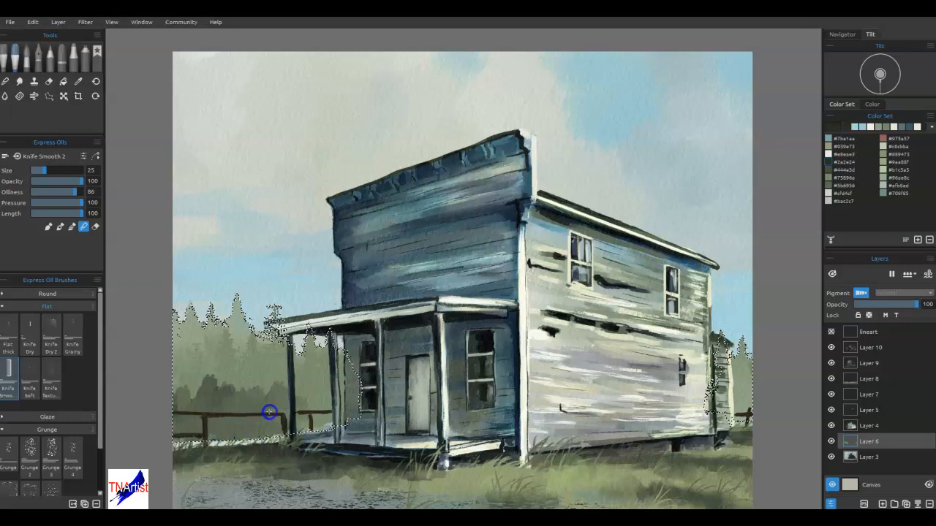
mouse_move(295, 421)
mouse_down()
mouse_move(342, 412)
mouse_move(313, 398)
mouse_move(339, 404)
mouse_move(294, 421)
mouse_move(306, 395)
mouse_move(247, 410)
mouse_move(208, 394)
mouse_move(214, 386)
mouse_move(212, 410)
mouse_up()
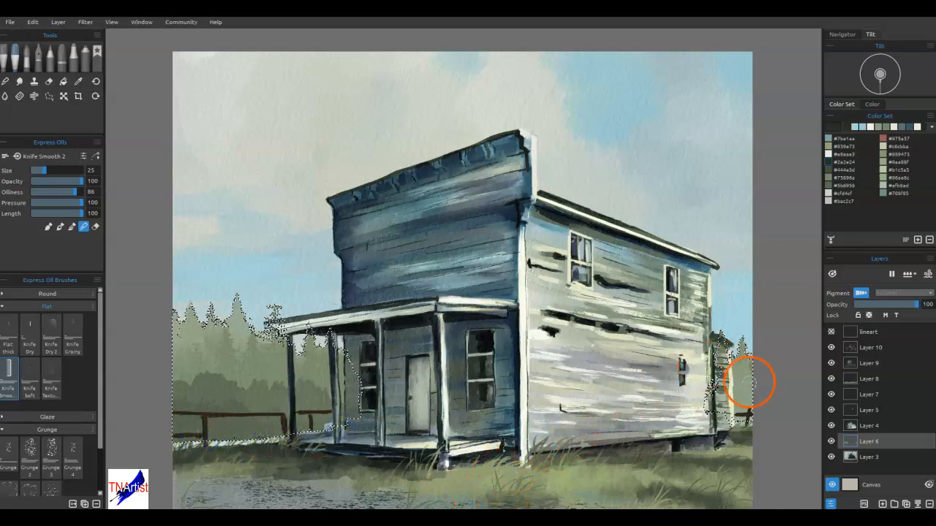
Step: Paint and blend dark bushes behind the rear of the building on Layer 6
key(b)
drag(741, 401, 754, 415)
key(b)
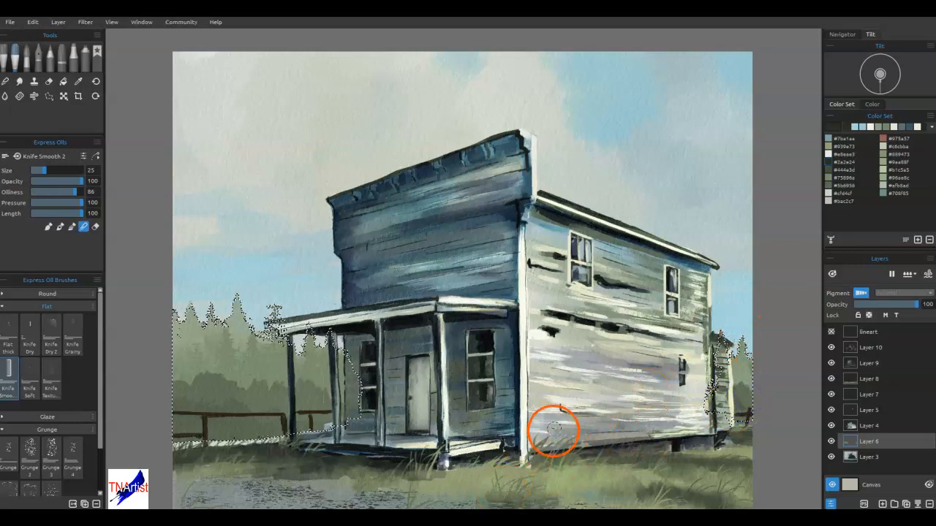
Step: Clear the selection, darken the pale gap below the fence on Layer 3, and blend the ground there on Layer 6
click(866, 456)
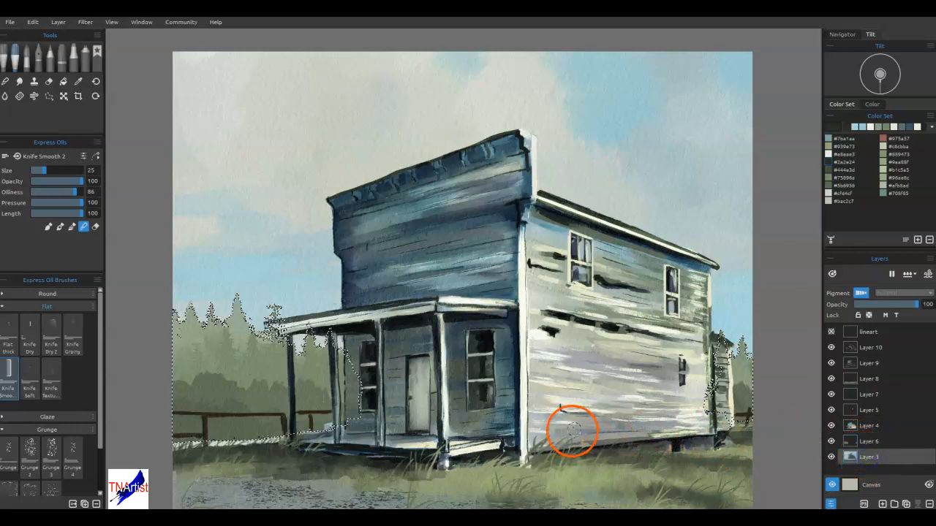
key(ctrl+d)
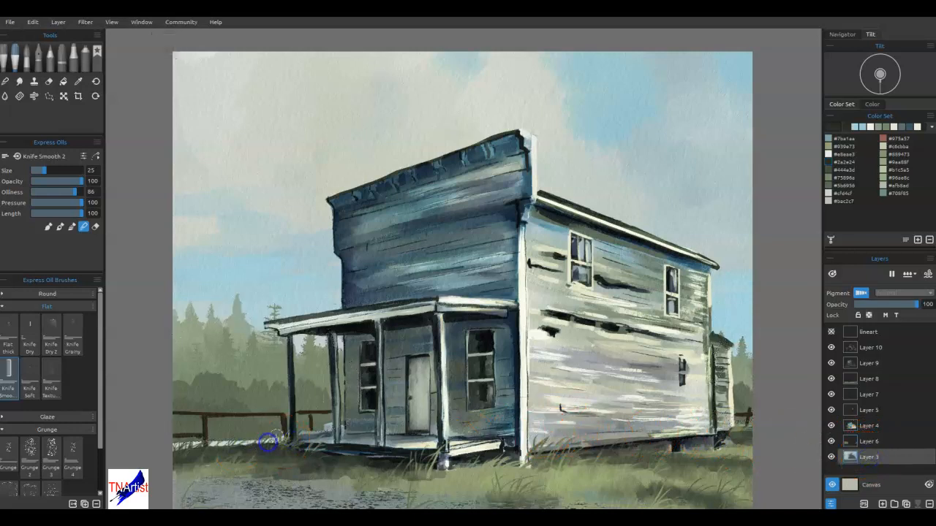
key(b)
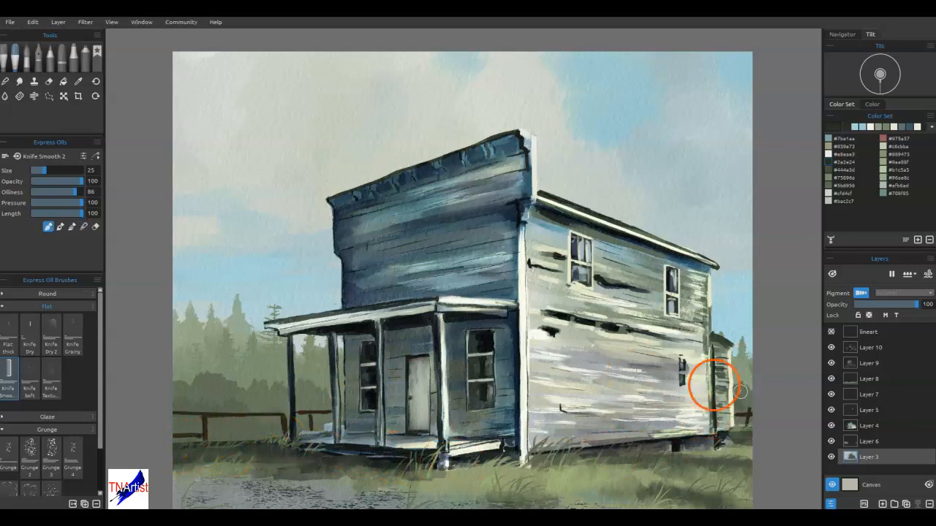
click(877, 442)
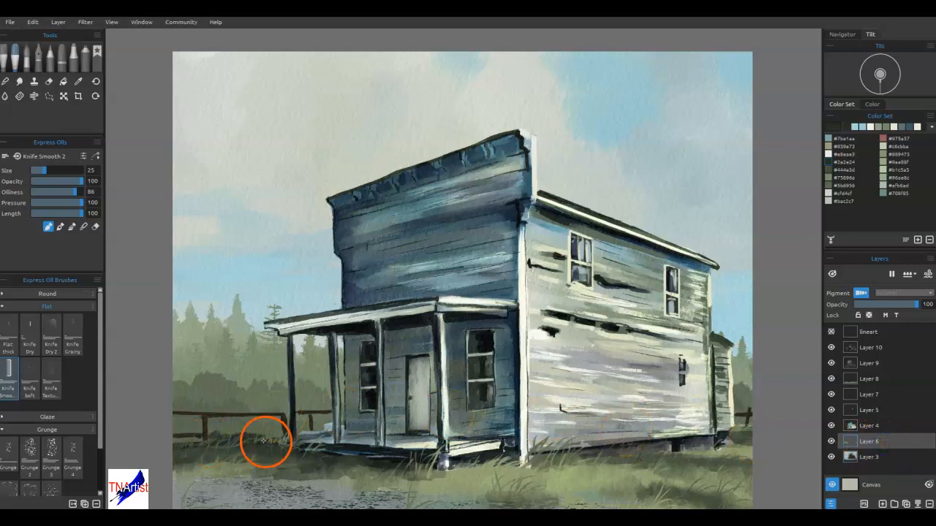
key(b)
drag(239, 435, 263, 435)
mouse_move(196, 443)
mouse_down()
mouse_move(217, 428)
mouse_move(271, 438)
mouse_move(302, 428)
mouse_move(350, 432)
mouse_up()
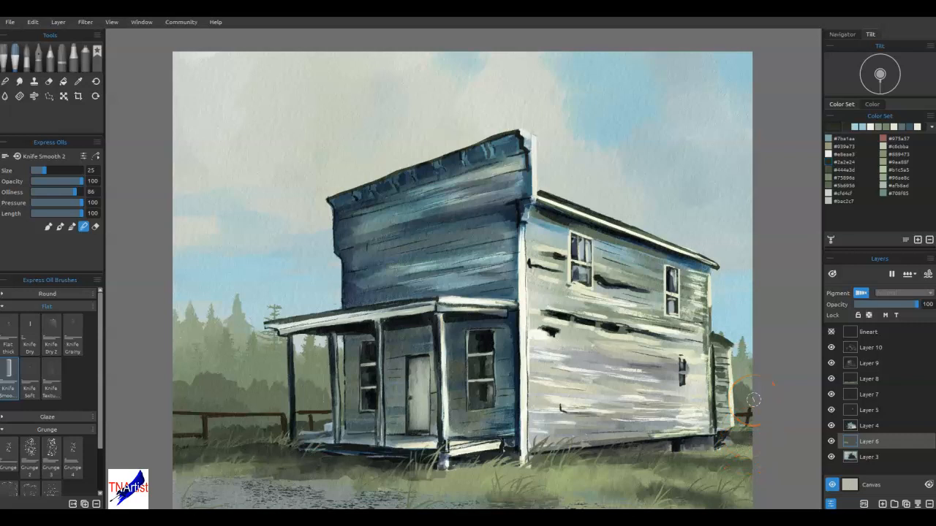
Step: Paint and blend pale #c6cbba highlights on Layer 10 over the foreground ground in front of the porch
click(906, 349)
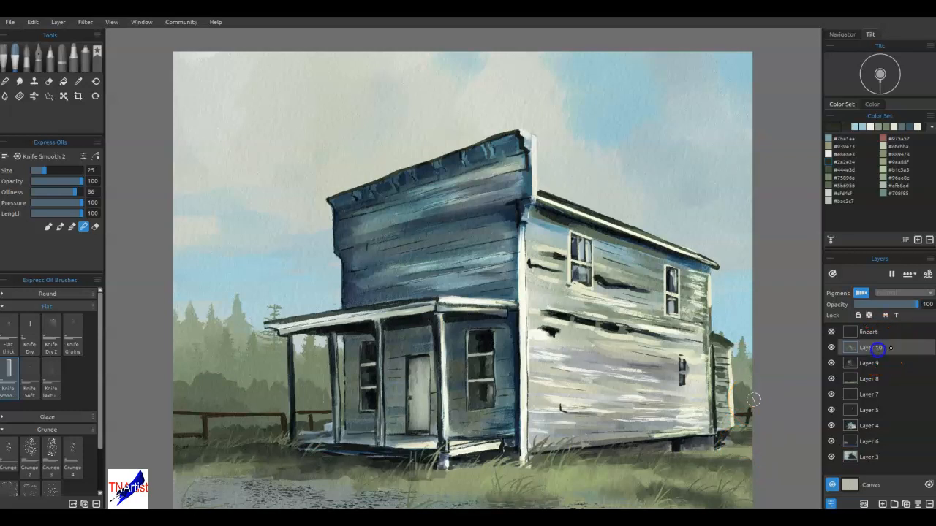
click(882, 147)
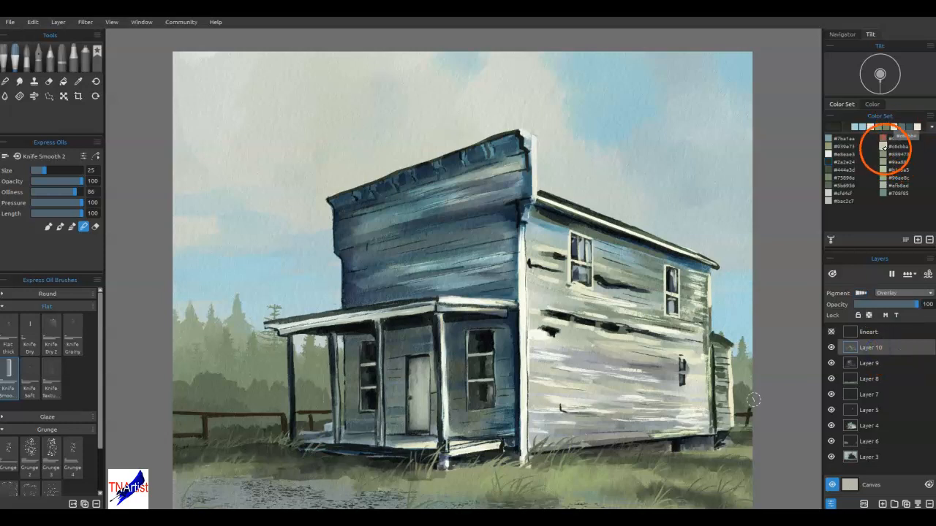
drag(403, 451, 424, 336)
mouse_move(336, 395)
mouse_down()
mouse_move(377, 385)
mouse_move(355, 393)
mouse_move(442, 396)
mouse_up()
drag(332, 399, 318, 398)
key(n)
drag(388, 402, 504, 402)
mouse_move(274, 400)
mouse_down()
mouse_move(378, 379)
mouse_move(283, 400)
mouse_move(405, 396)
mouse_move(384, 382)
mouse_move(400, 389)
mouse_move(388, 365)
mouse_move(320, 377)
mouse_move(354, 372)
mouse_move(408, 397)
mouse_up()
mouse_move(474, 383)
mouse_down()
mouse_move(498, 401)
mouse_move(477, 384)
mouse_move(538, 401)
mouse_move(593, 395)
mouse_up()
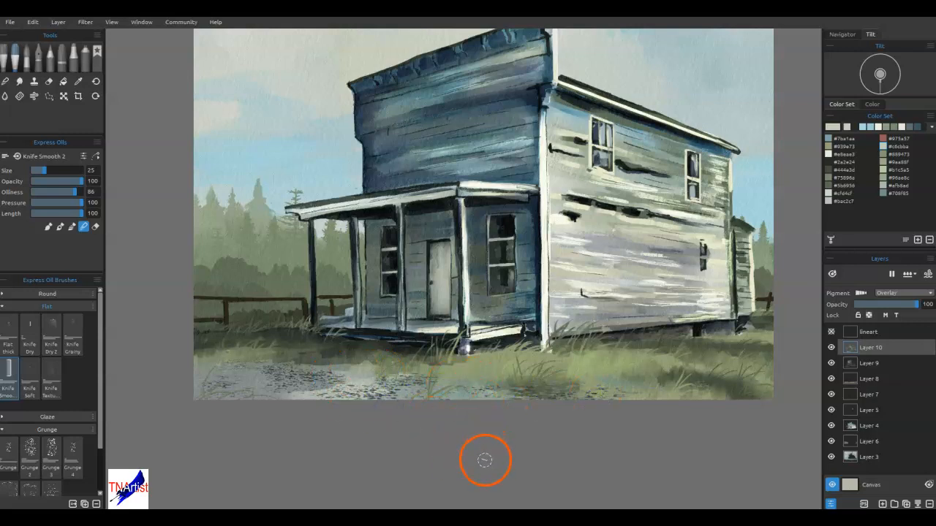
Step: Blend the pale highlights on Layer 10 across the foreground grass in front of the side wall
mouse_move(510, 437)
mouse_down()
mouse_move(712, 357)
mouse_move(604, 369)
mouse_move(648, 373)
mouse_move(649, 384)
mouse_move(634, 394)
mouse_move(612, 376)
mouse_up()
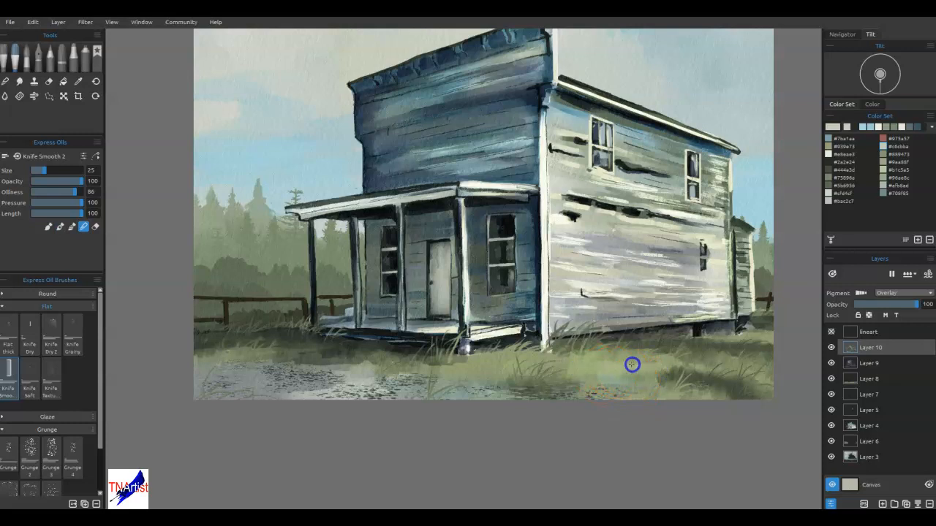
drag(720, 383, 804, 347)
mouse_move(424, 215)
mouse_down()
mouse_move(408, 325)
mouse_move(410, 314)
mouse_up()
click(859, 330)
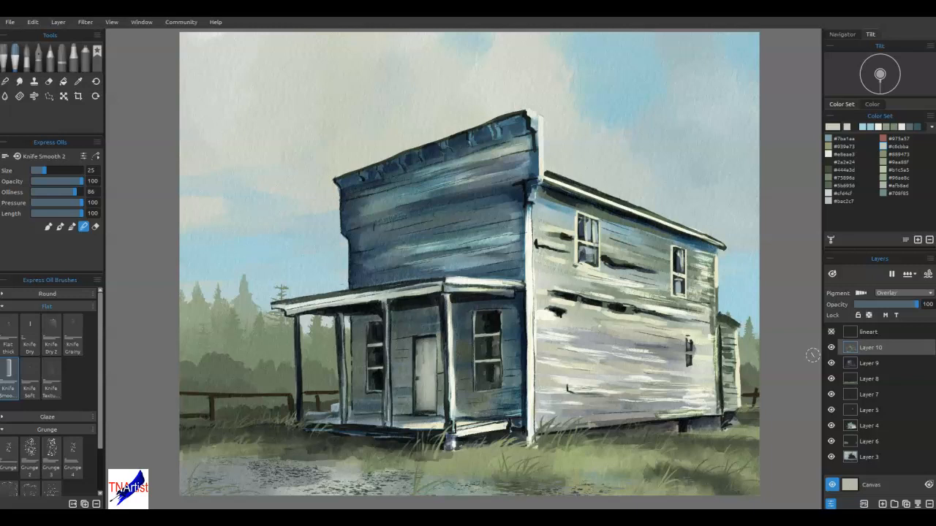
Step: Show the flying-birds stencil and position it over the sky beside the false front
key(ctrl+t)
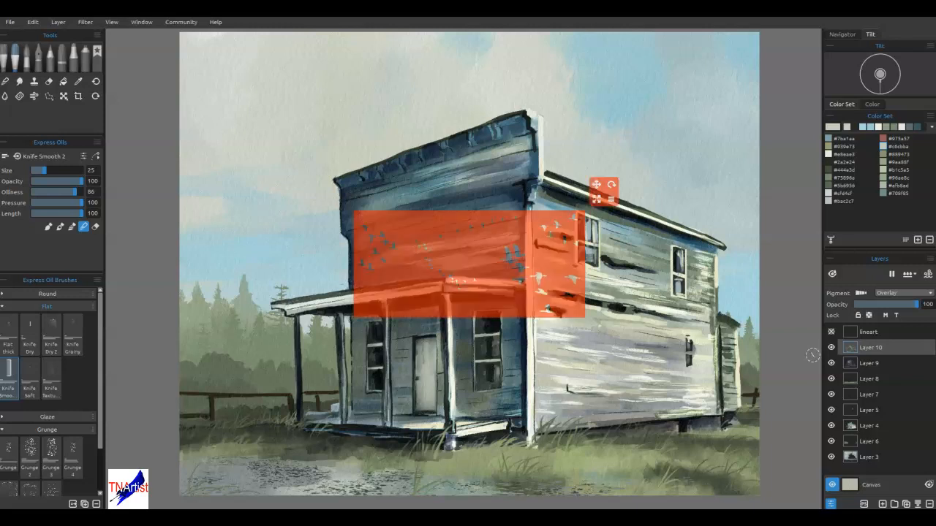
click(614, 199)
click(634, 220)
drag(533, 245, 313, 141)
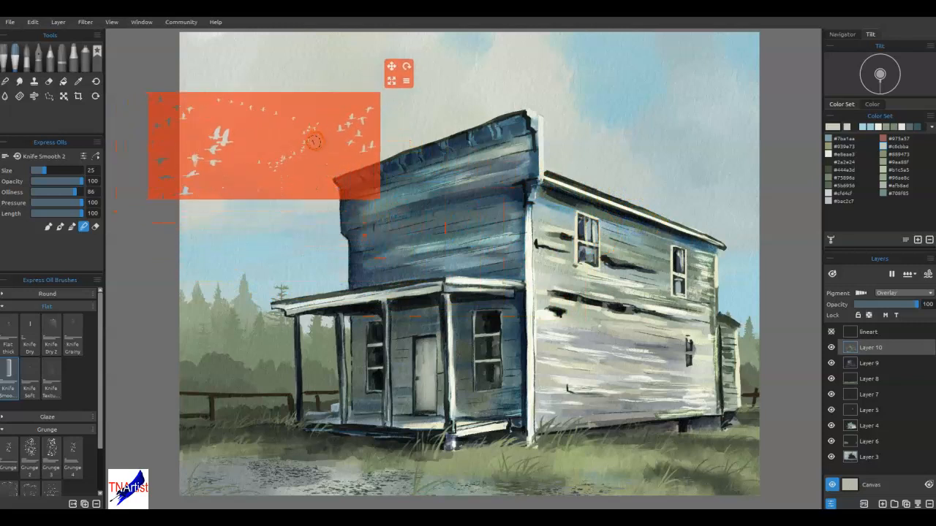
scroll(302, 149, up, 4)
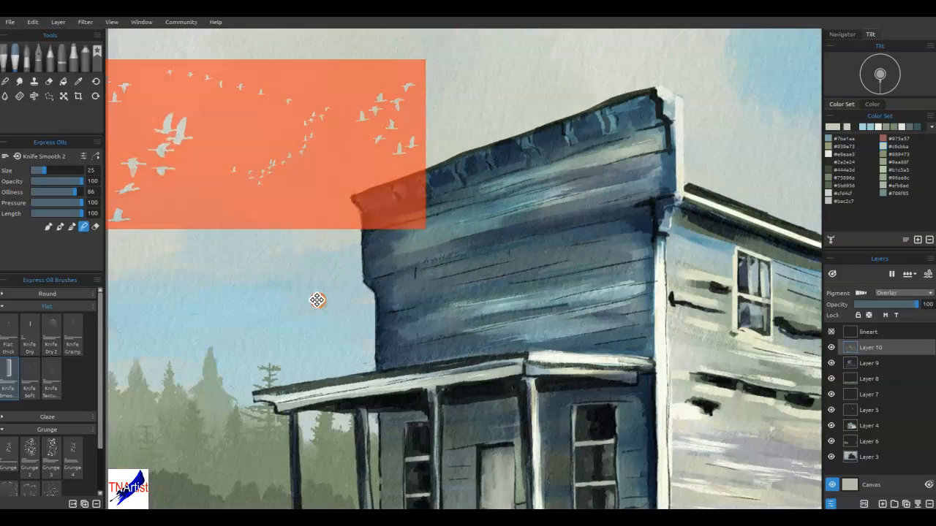
drag(319, 301, 475, 406)
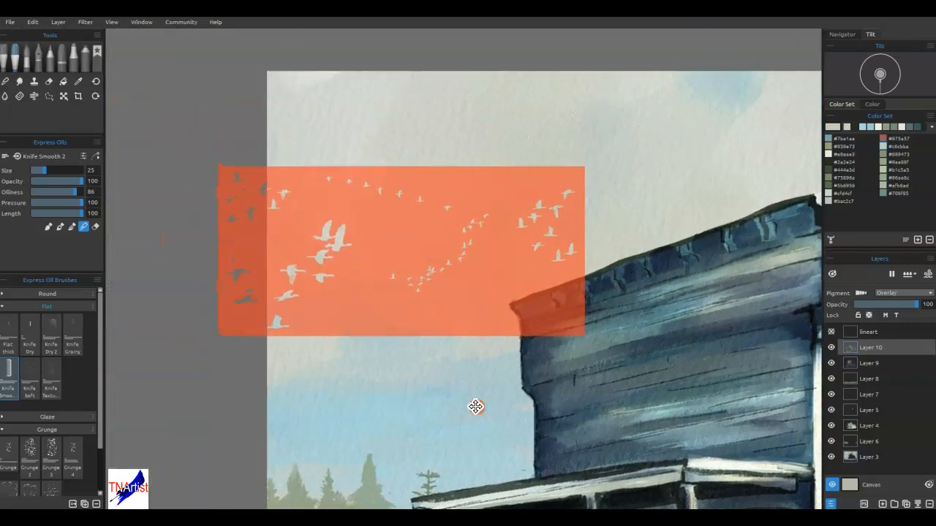
Step: Paint the V-shaped bird flock through the stencil in #2a2e24 on a new layer, and hide the stencil
click(881, 504)
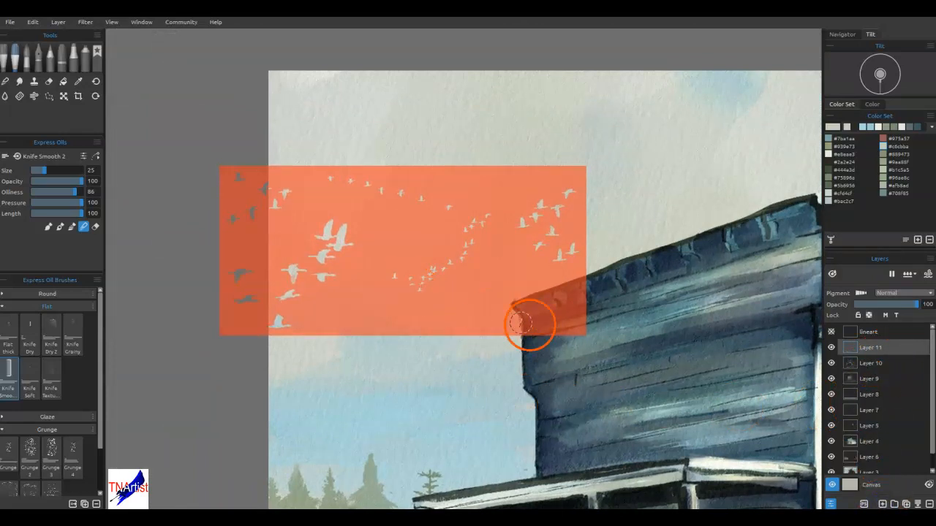
click(833, 162)
drag(428, 273, 437, 268)
mouse_move(441, 271)
mouse_down()
mouse_move(455, 236)
mouse_move(433, 205)
mouse_move(338, 188)
mouse_up()
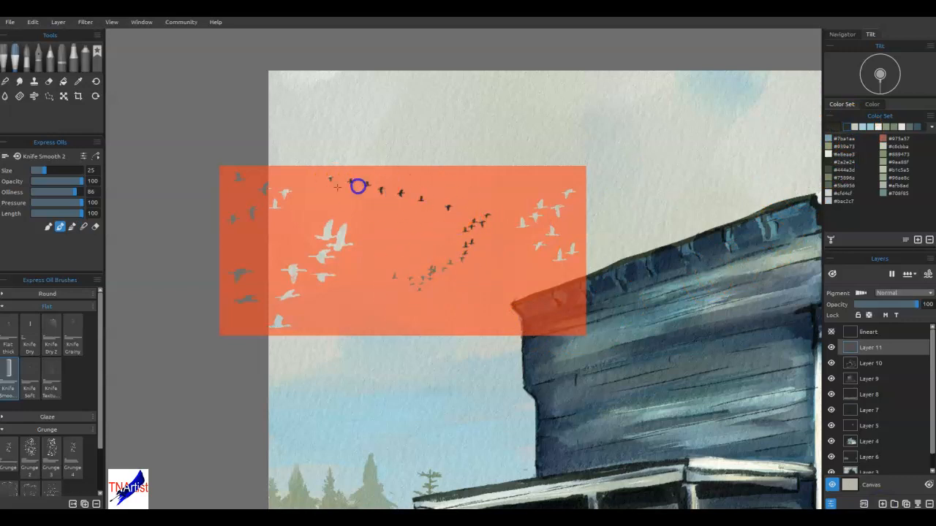
mouse_move(427, 271)
mouse_down()
mouse_move(445, 266)
mouse_move(426, 280)
mouse_move(480, 242)
mouse_move(428, 209)
mouse_move(324, 186)
mouse_up()
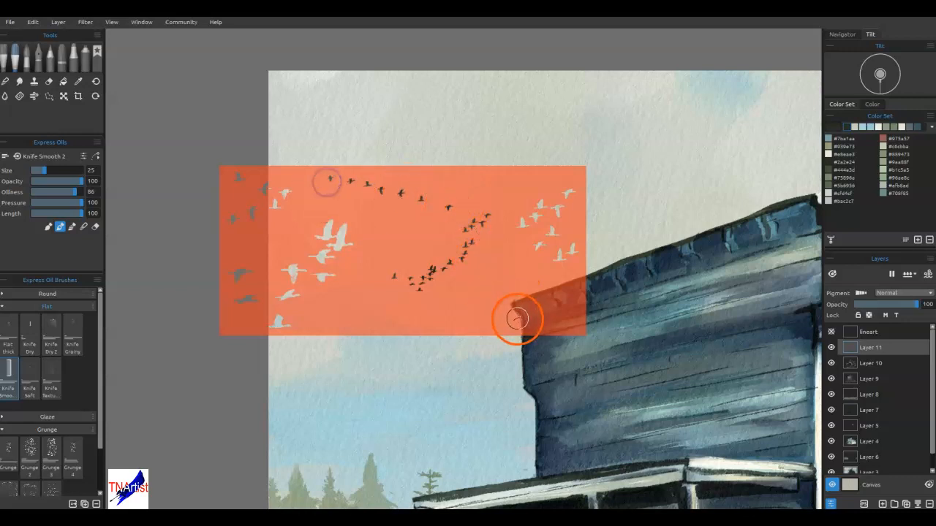
mouse_move(520, 328)
mouse_down()
mouse_move(528, 336)
mouse_move(559, 296)
mouse_up()
key(t)
key(ctrl+0)
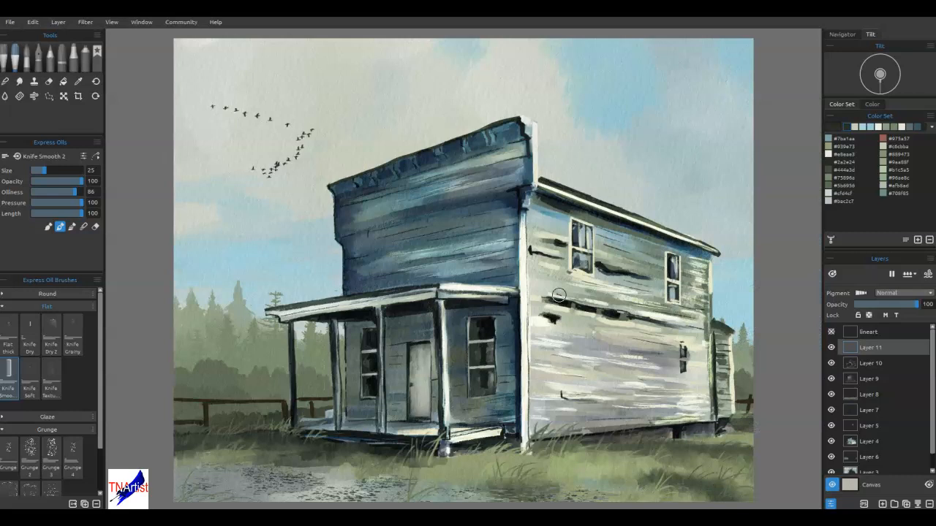
Step: Check what Layers 8 and 5 contain by toggling their visibility, and merge Layers 7, 5 and 4
drag(735, 377, 752, 448)
mouse_move(694, 382)
mouse_down()
mouse_move(636, 388)
mouse_move(804, 389)
mouse_up()
click(866, 368)
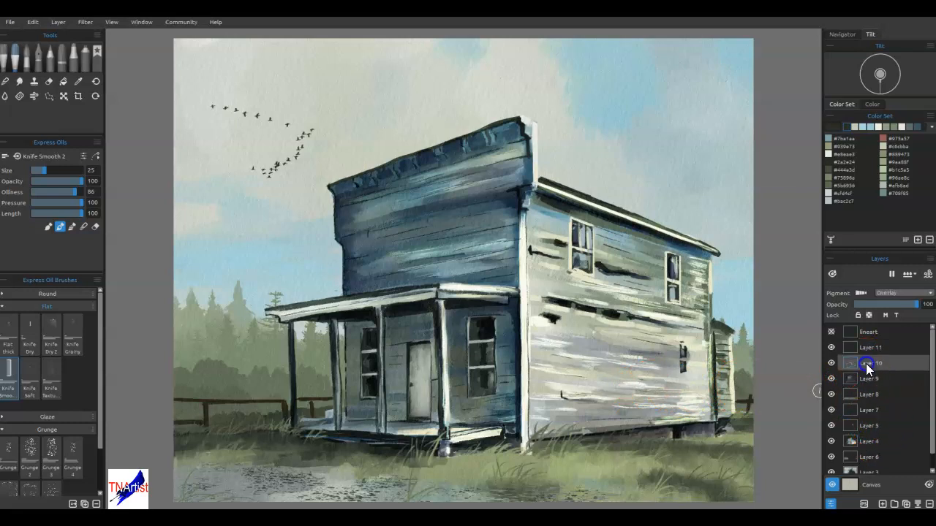
click(866, 398)
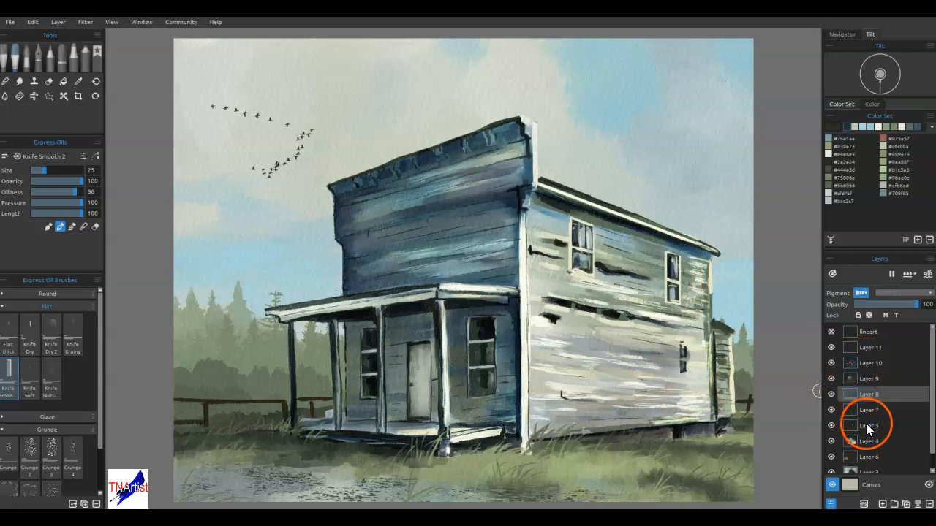
click(867, 412)
click(831, 394)
click(831, 394)
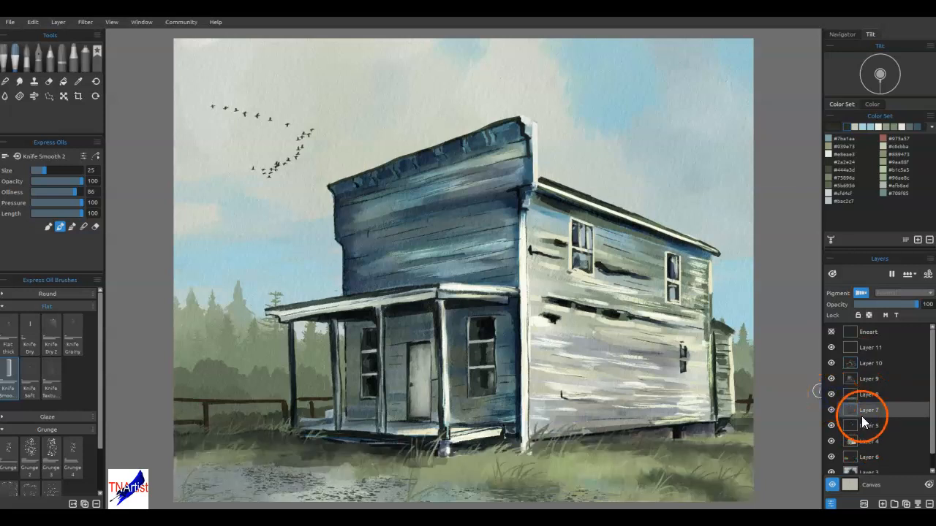
click(831, 424)
click(831, 425)
shift+click(864, 441)
click(917, 504)
Step: Select the painted area of the merged building layer and darken the fences on both sides of the store on Layer 9
click(857, 413)
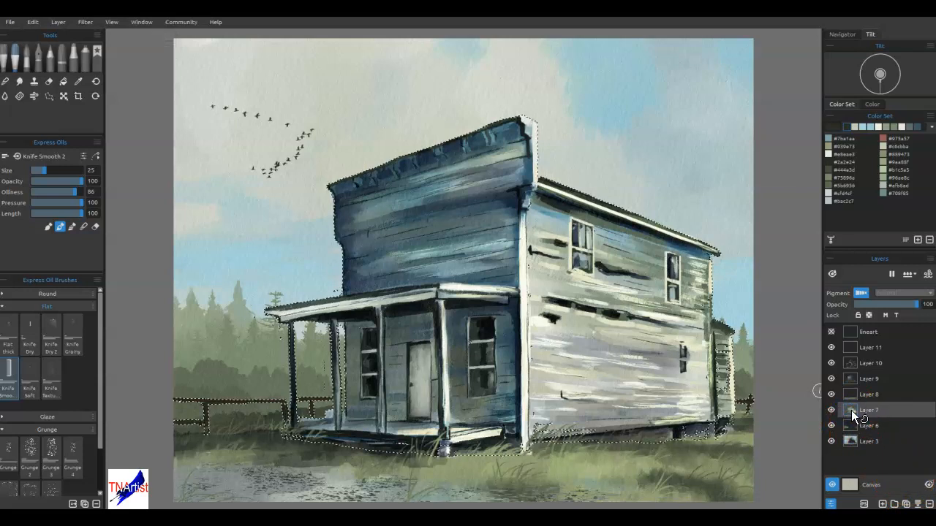
drag(570, 386, 560, 393)
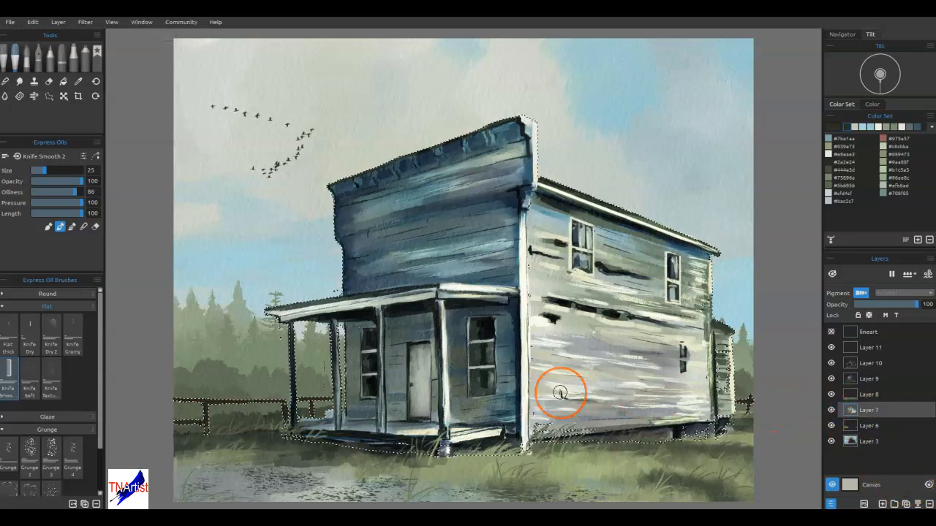
click(870, 378)
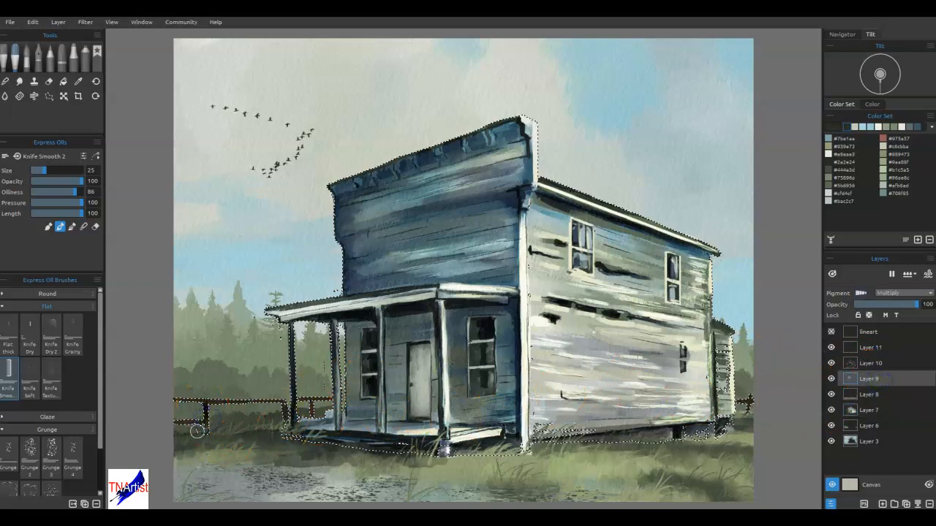
mouse_move(172, 426)
mouse_down()
mouse_move(288, 407)
mouse_move(288, 320)
mouse_move(307, 370)
mouse_move(333, 325)
mouse_up()
drag(747, 410, 740, 392)
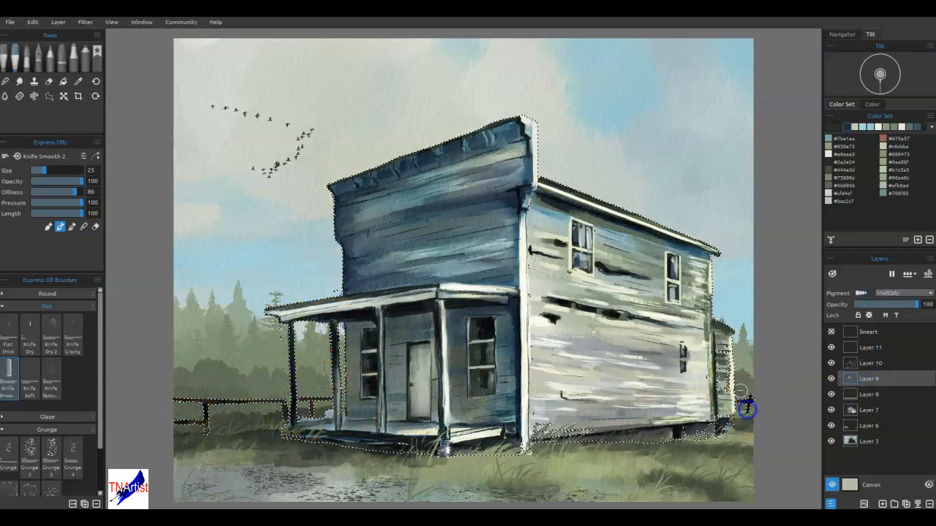
Step: Paint and blend shadow over the porch wall and its windows on Layer 9
mouse_move(738, 457)
mouse_down()
mouse_move(652, 407)
mouse_move(557, 389)
mouse_move(496, 463)
mouse_move(303, 442)
mouse_move(367, 446)
mouse_move(347, 415)
mouse_move(347, 318)
mouse_move(353, 414)
mouse_move(366, 414)
mouse_move(356, 411)
mouse_move(355, 321)
mouse_move(338, 419)
mouse_move(352, 403)
mouse_move(361, 294)
mouse_move(359, 338)
mouse_move(377, 326)
mouse_move(408, 325)
mouse_up()
key(n)
drag(357, 370, 356, 387)
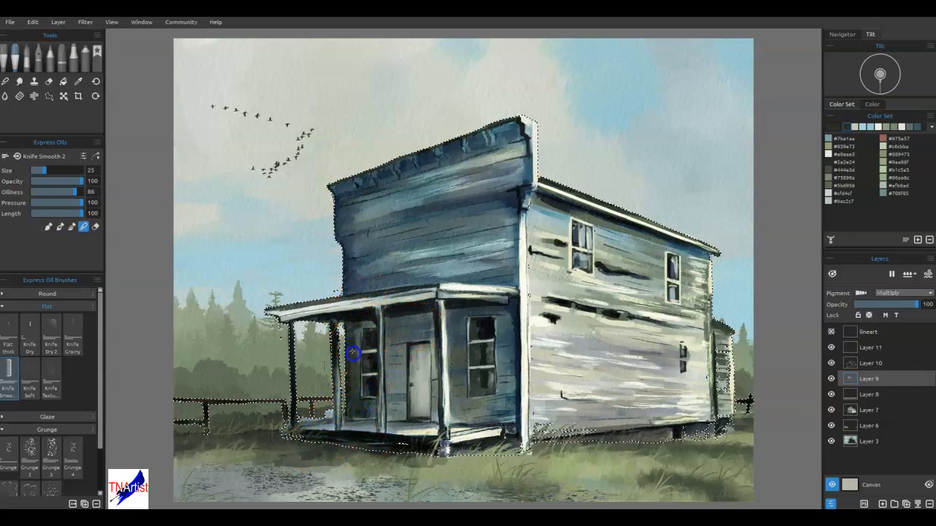
mouse_move(354, 331)
mouse_down()
mouse_move(365, 271)
mouse_move(508, 344)
mouse_move(492, 365)
mouse_move(509, 376)
mouse_up()
Step: Paint and blend dark shading on Layer 9 along the far end of the porch roof
key(b)
mouse_move(264, 329)
mouse_down()
mouse_move(271, 317)
mouse_move(257, 317)
mouse_move(359, 303)
mouse_move(364, 310)
mouse_up()
key(n)
mouse_move(301, 299)
mouse_down()
mouse_move(335, 307)
mouse_move(277, 322)
mouse_move(362, 303)
mouse_up()
key(b)
mouse_move(282, 319)
mouse_down()
mouse_move(272, 318)
mouse_move(316, 307)
mouse_move(257, 320)
mouse_move(382, 293)
mouse_move(379, 269)
mouse_move(368, 266)
mouse_up()
key(n)
Step: Sample dark blue from the facade, then deepen and blend the porch roof's shaded edge toward its front corner
alt+click(362, 267)
mouse_move(277, 315)
mouse_down()
mouse_move(401, 295)
mouse_move(384, 298)
mouse_up()
key(n)
mouse_move(372, 304)
mouse_down()
mouse_move(359, 307)
mouse_move(399, 296)
mouse_up()
mouse_move(288, 314)
mouse_down()
mouse_move(263, 311)
mouse_move(273, 319)
mouse_up()
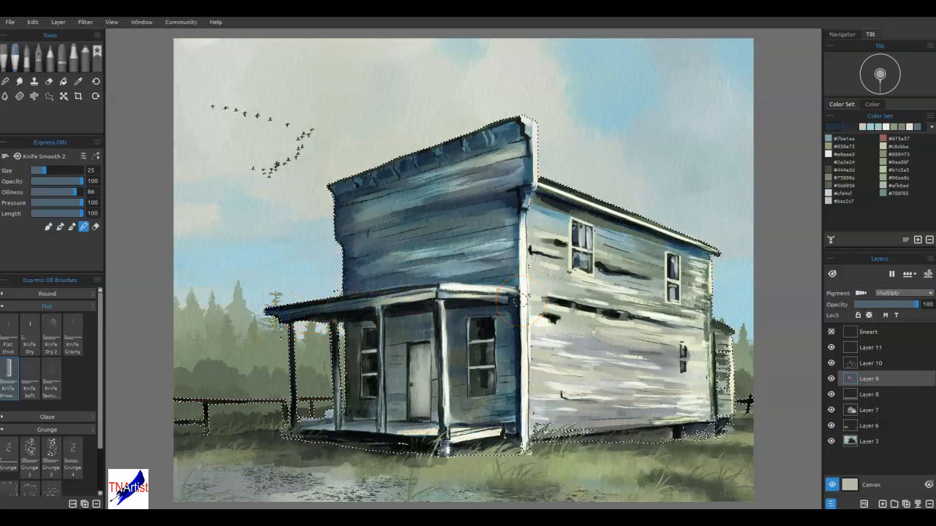
drag(350, 305, 428, 295)
drag(414, 296, 437, 290)
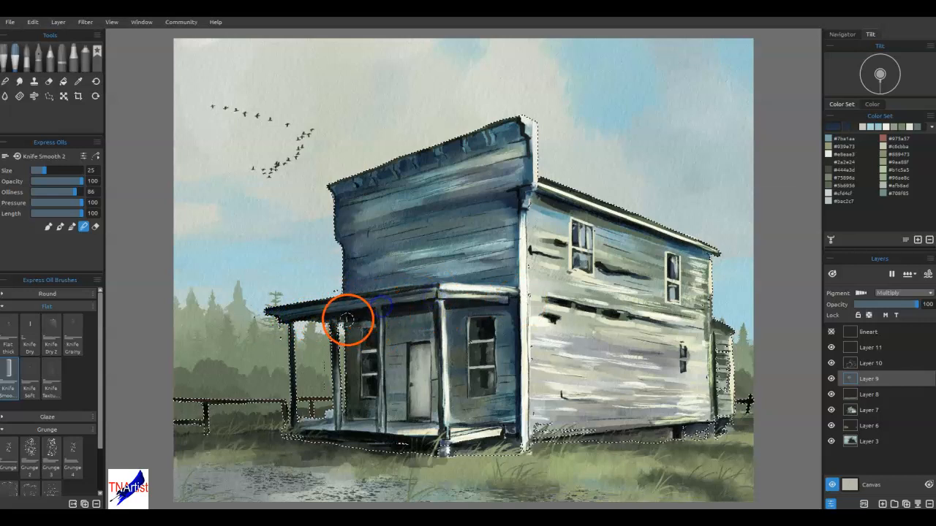
drag(667, 428, 658, 430)
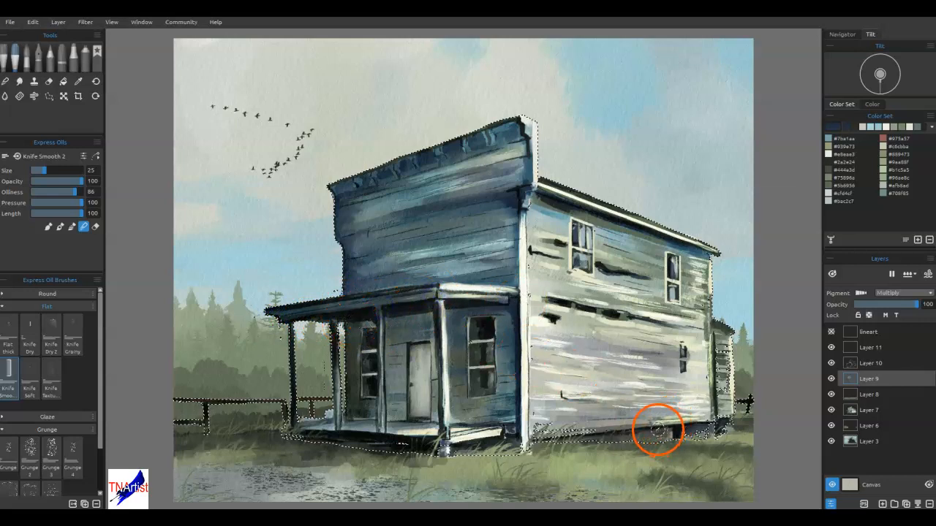
Step: Darken the false front's outer edge and upper cornice on Layer 9 and blend the shading into the siding
key(b)
mouse_move(343, 289)
mouse_down()
mouse_move(359, 290)
mouse_move(344, 291)
mouse_move(334, 251)
mouse_move(359, 226)
mouse_move(324, 206)
mouse_move(387, 188)
mouse_up()
mouse_move(314, 222)
mouse_down()
mouse_move(361, 196)
mouse_move(315, 207)
mouse_move(364, 173)
mouse_move(459, 139)
mouse_up()
mouse_move(314, 203)
mouse_down()
mouse_move(473, 150)
mouse_move(424, 214)
mouse_move(374, 255)
mouse_move(407, 240)
mouse_move(447, 247)
mouse_up()
key(n)
mouse_move(339, 250)
mouse_down()
mouse_move(388, 244)
mouse_move(336, 282)
mouse_move(339, 291)
mouse_move(326, 242)
mouse_move(418, 200)
mouse_move(332, 206)
mouse_up()
drag(454, 174, 474, 156)
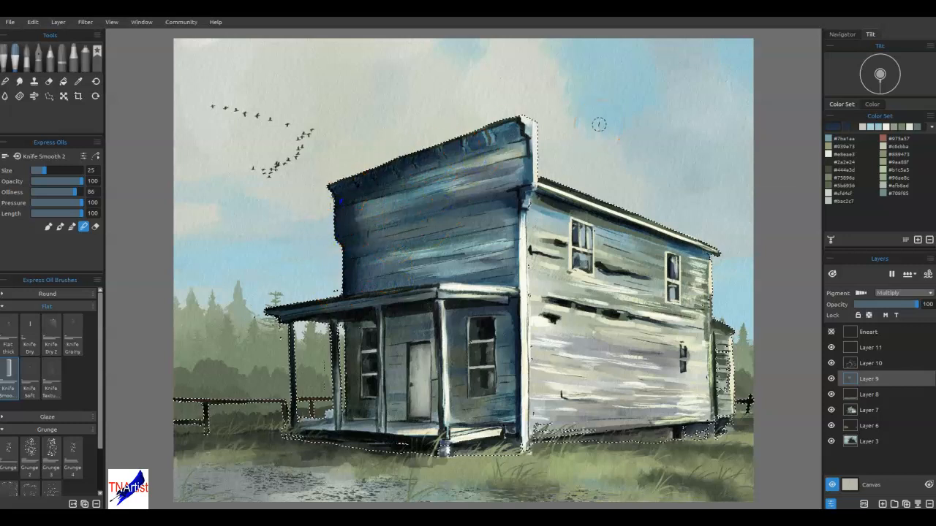
Step: Shade the porch wall beneath the roof and blend the shadows there and along the facade's outer edge
key(b)
drag(350, 333, 499, 307)
mouse_move(603, 295)
mouse_down()
mouse_move(595, 265)
mouse_move(595, 282)
mouse_up()
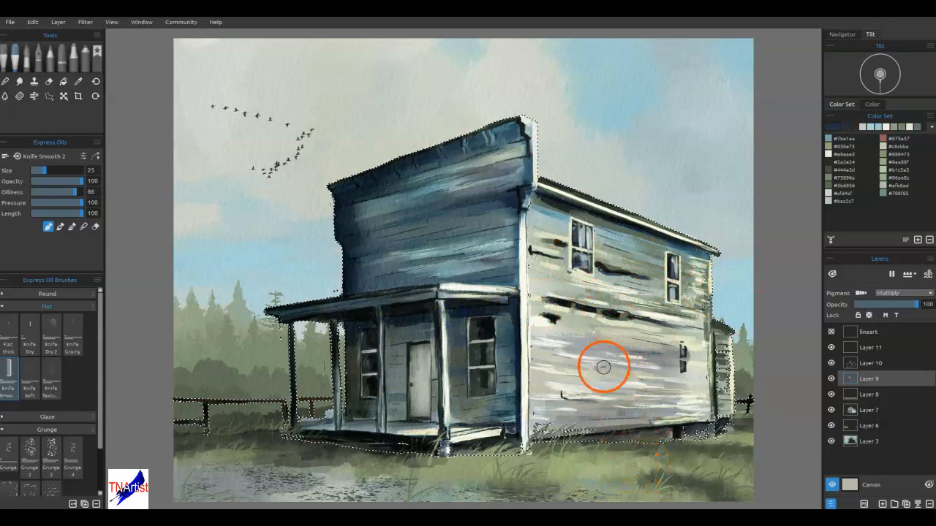
key(n)
drag(424, 192, 427, 175)
drag(355, 209, 351, 277)
drag(352, 343, 357, 331)
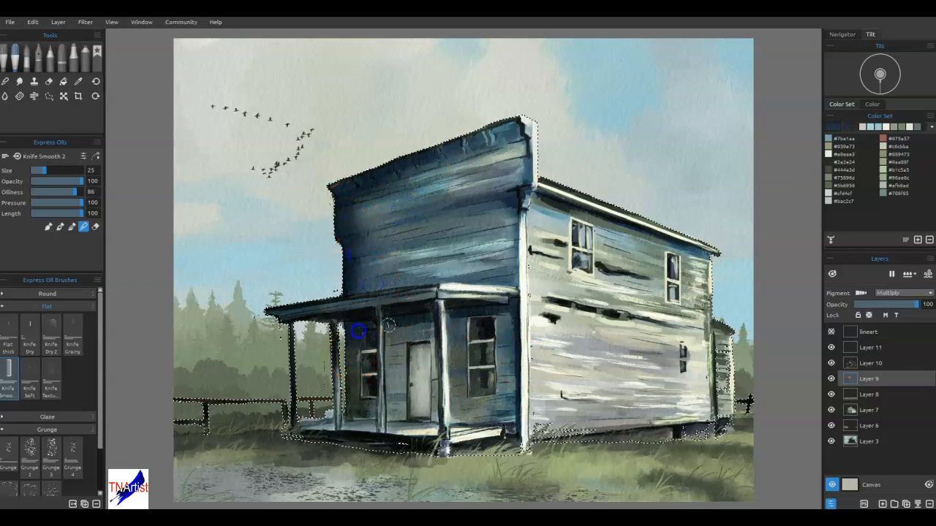
mouse_move(460, 324)
mouse_down()
mouse_move(505, 317)
mouse_move(560, 393)
mouse_move(568, 443)
mouse_move(558, 428)
mouse_up()
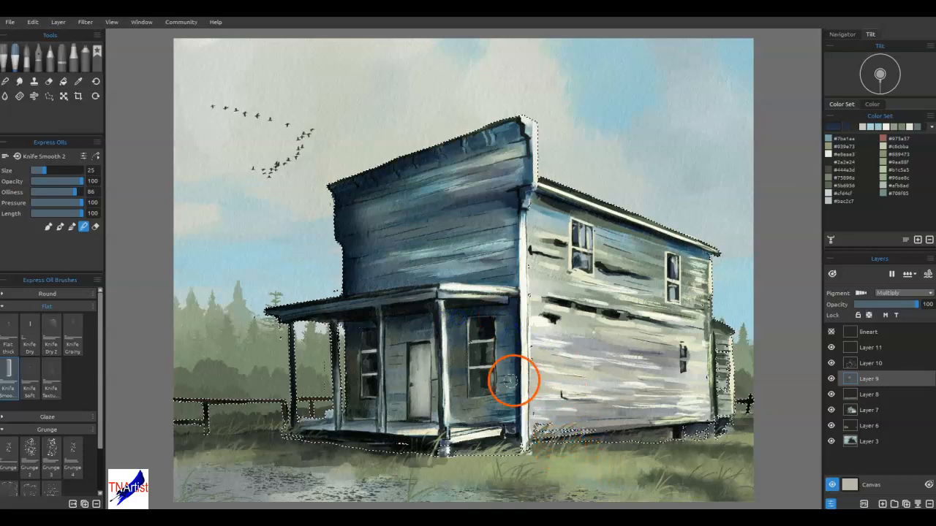
Step: Darken the two porch windows and the pale object on the far end of the porch floor
key(b)
drag(475, 374, 476, 395)
drag(478, 332, 475, 334)
drag(370, 376, 368, 357)
key(b)
mouse_move(359, 416)
mouse_down()
mouse_move(292, 422)
mouse_move(330, 434)
mouse_move(327, 410)
mouse_move(326, 465)
mouse_move(330, 412)
mouse_move(291, 416)
mouse_move(347, 423)
mouse_up()
Step: Darken and blend the small rear annex behind the building on Layer 9
key(b)
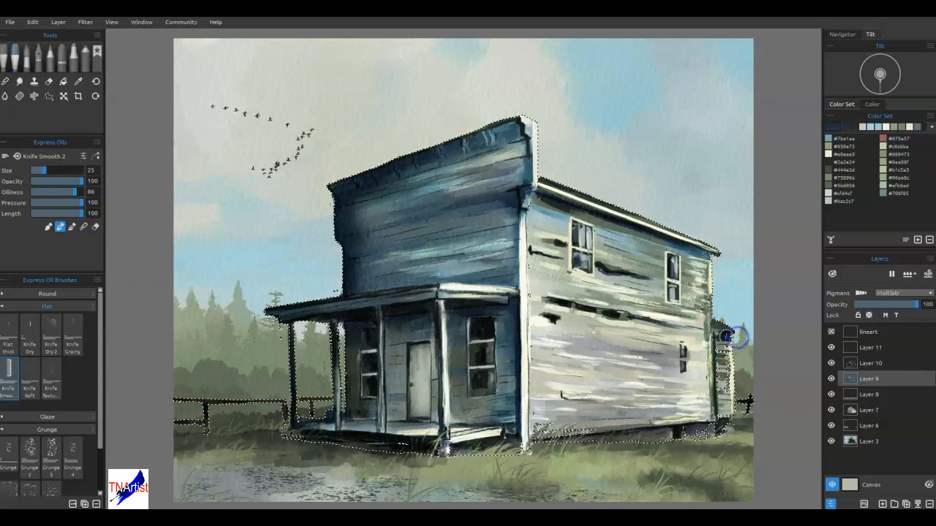
key(b)
mouse_move(726, 335)
mouse_down()
mouse_move(720, 365)
mouse_move(722, 345)
mouse_move(727, 352)
mouse_up()
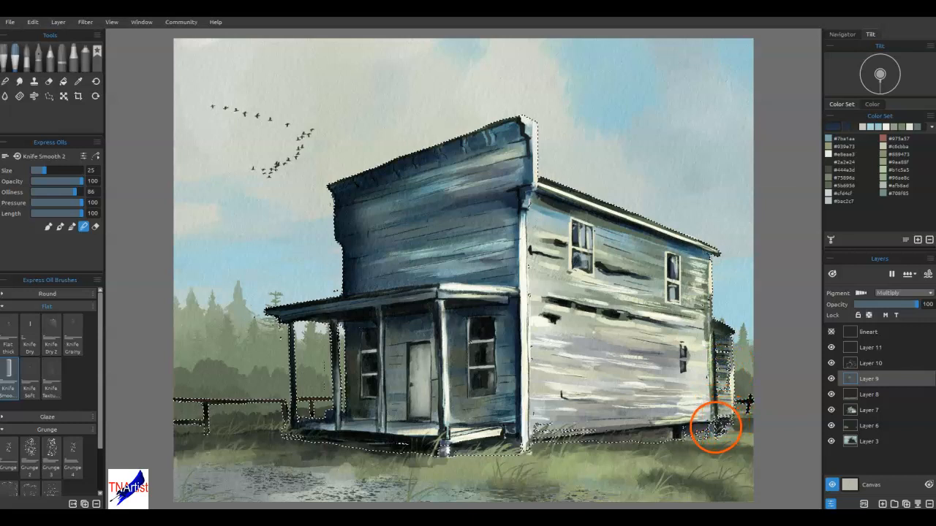
Step: Paint shadow under the side wall's eave and deepen the false front's cornice, and clear the selection
key(b)
mouse_move(538, 193)
mouse_down()
mouse_move(660, 235)
mouse_move(678, 261)
mouse_move(710, 255)
mouse_move(702, 263)
mouse_up()
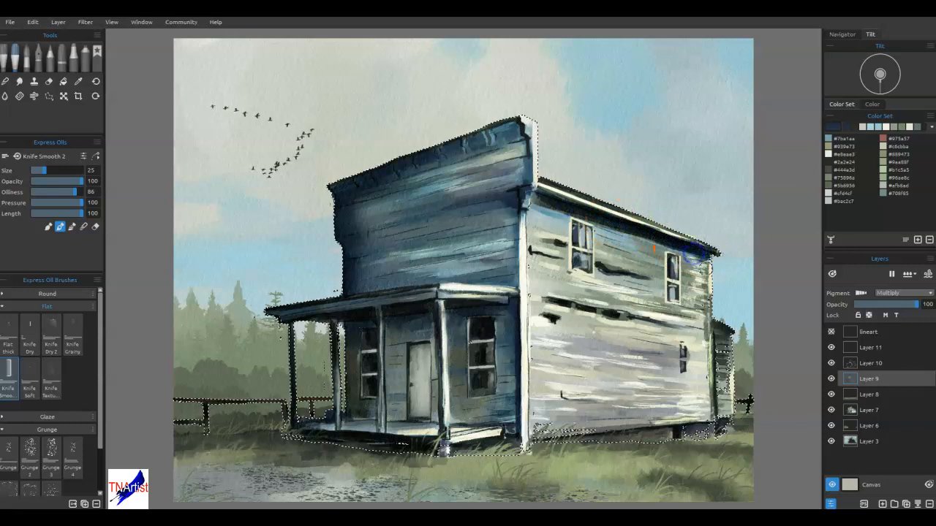
mouse_move(549, 204)
mouse_down()
mouse_move(560, 199)
mouse_move(544, 184)
mouse_move(533, 191)
mouse_up()
mouse_move(510, 129)
mouse_down()
mouse_move(477, 138)
mouse_move(473, 152)
mouse_move(447, 156)
mouse_up()
click(499, 287)
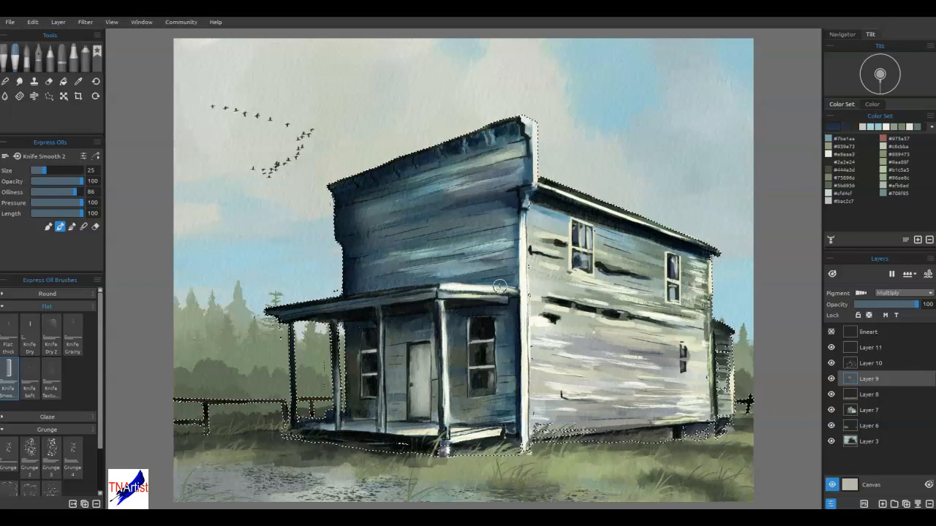
key(ctrl+d)
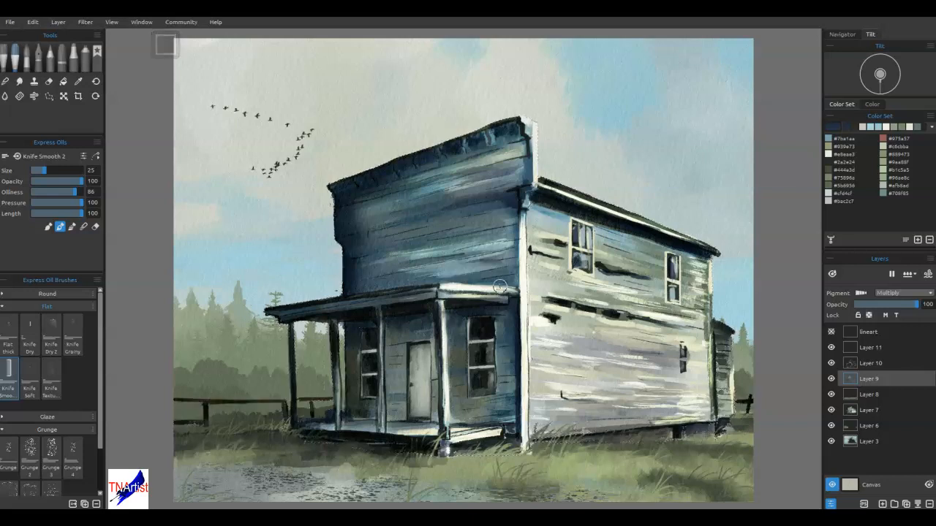
Step: On Layer 11 with Pigment mixing enabled, draw Dip Pen grass blades in sampled ground greens beside the side wall and rear annex
click(861, 339)
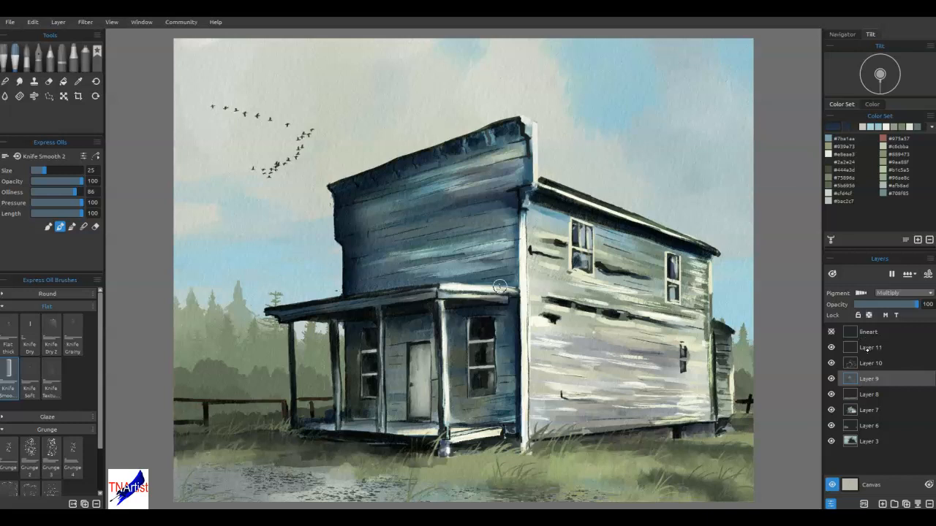
click(867, 349)
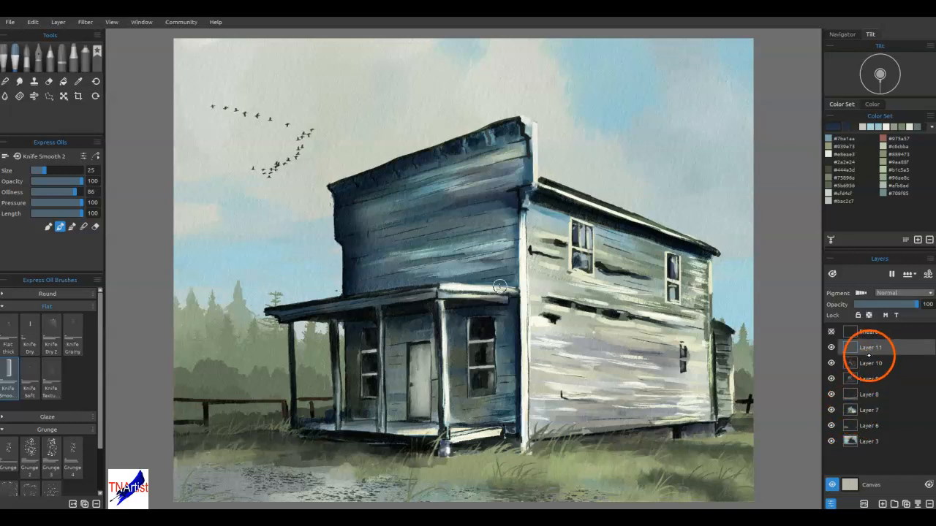
click(861, 292)
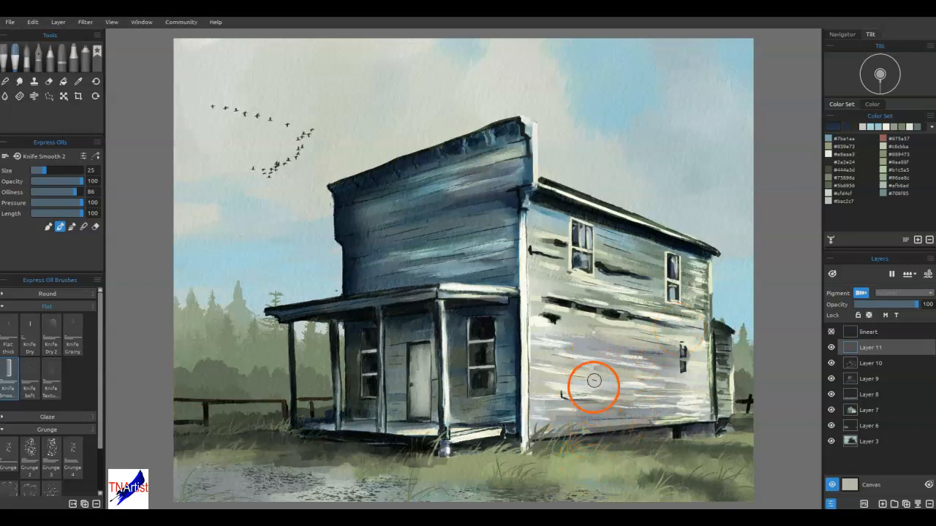
click(38, 56)
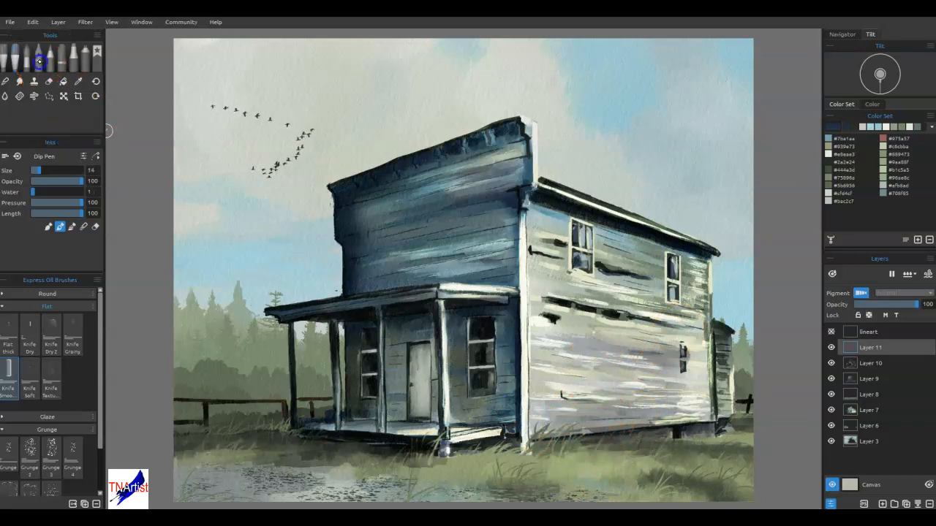
alt+click(596, 459)
mouse_move(635, 454)
mouse_down()
mouse_move(630, 410)
mouse_move(627, 434)
mouse_move(649, 462)
mouse_move(633, 445)
mouse_up()
mouse_move(714, 466)
mouse_down()
mouse_move(745, 453)
mouse_move(733, 470)
mouse_move(732, 449)
mouse_move(762, 454)
mouse_move(721, 475)
mouse_move(749, 489)
mouse_up()
drag(718, 459, 713, 449)
alt+click(610, 495)
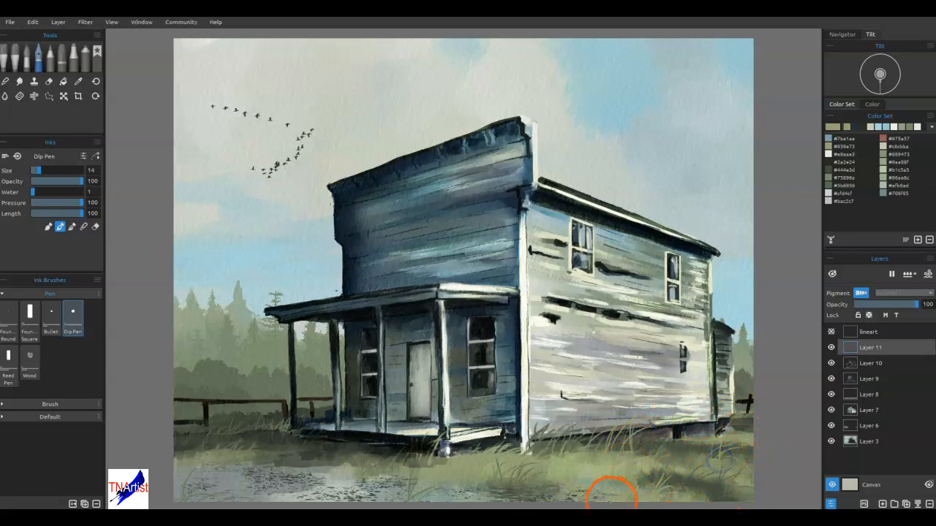
alt+click(676, 481)
mouse_move(680, 438)
mouse_down()
mouse_move(652, 445)
mouse_move(682, 435)
mouse_move(654, 448)
mouse_move(742, 458)
mouse_up()
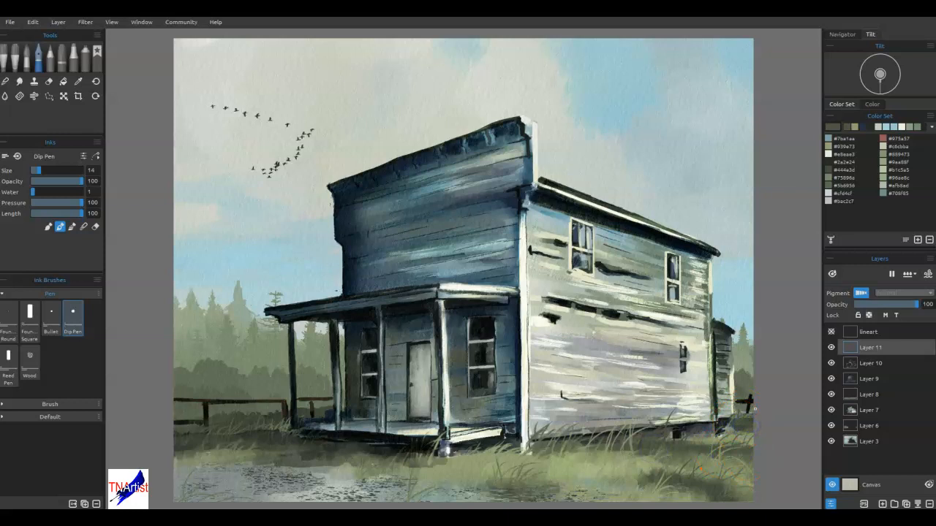
Step: Draw grass blades in front of the porch edge and around the building's front corner post
mouse_move(267, 439)
mouse_down()
mouse_move(293, 423)
mouse_move(291, 434)
mouse_move(262, 441)
mouse_move(265, 427)
mouse_move(296, 442)
mouse_move(257, 437)
mouse_move(325, 455)
mouse_up()
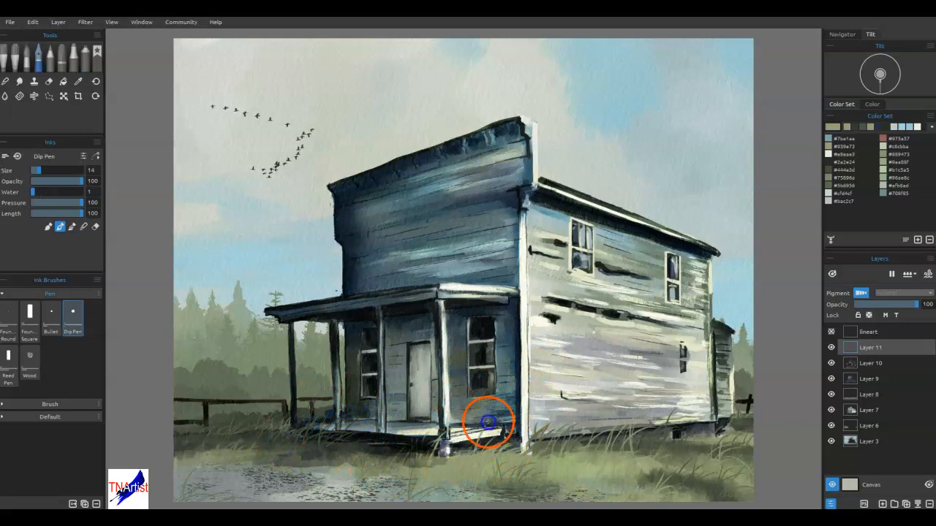
drag(470, 466, 477, 416)
drag(466, 470, 490, 394)
drag(476, 452, 528, 388)
drag(501, 443, 542, 432)
mouse_move(420, 462)
mouse_down()
mouse_move(412, 432)
mouse_move(353, 433)
mouse_up()
Step: Sample ground greens and add grass tufts along the porch base toward its far end
alt+click(423, 446)
alt+click(347, 461)
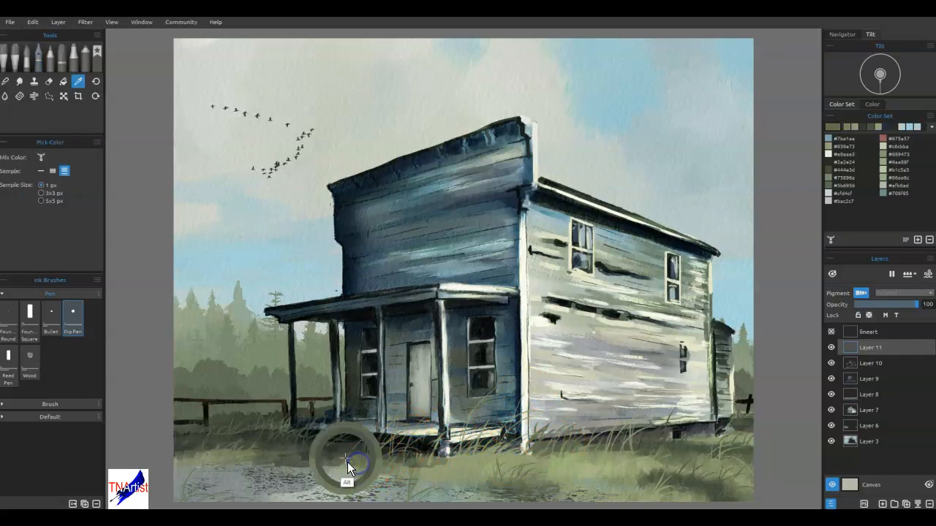
alt+click(355, 460)
drag(356, 467, 358, 409)
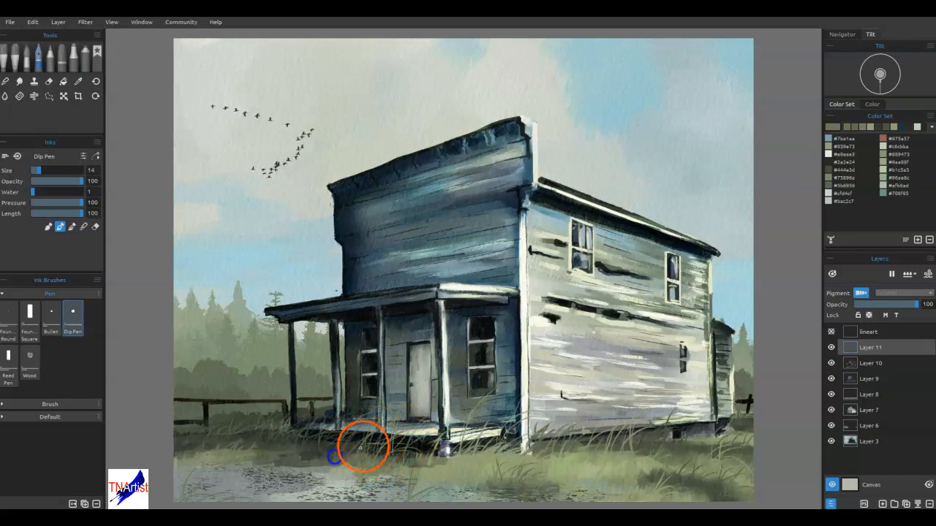
alt+click(337, 466)
drag(373, 458, 383, 427)
drag(311, 454, 312, 406)
drag(280, 453, 284, 432)
Step: Draw tall dark grass blades across the middle foreground and over the puddle area at the far left
drag(450, 450, 497, 406)
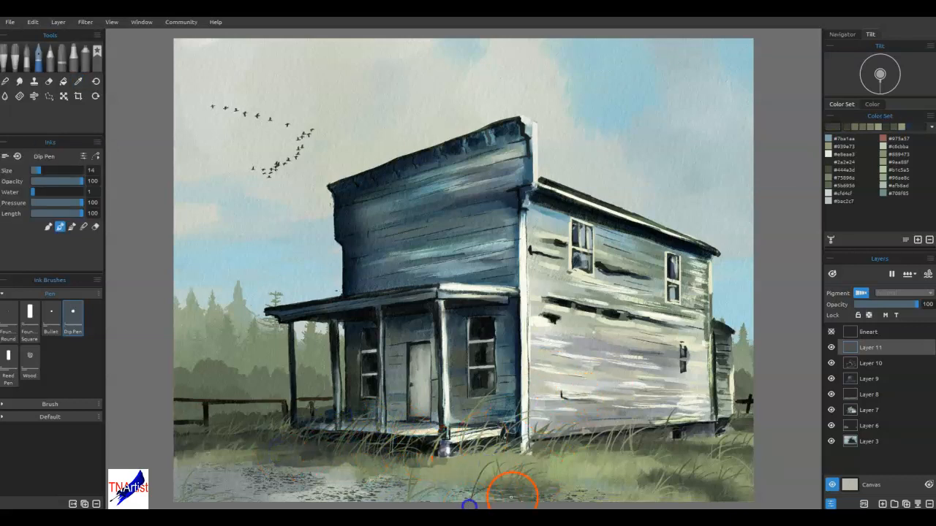
drag(500, 444, 516, 302)
drag(477, 382, 516, 344)
drag(449, 389, 482, 313)
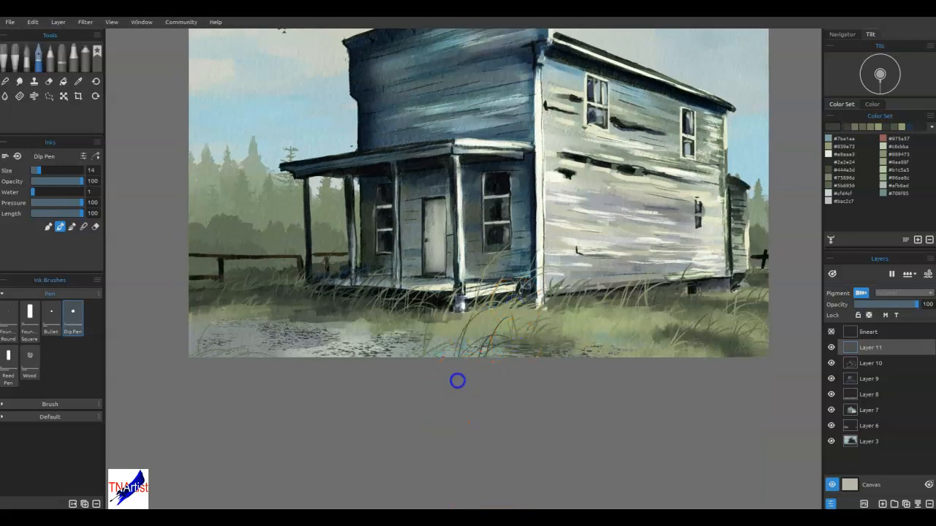
drag(272, 385, 296, 336)
mouse_move(290, 380)
mouse_down()
mouse_move(313, 335)
mouse_move(254, 357)
mouse_up()
drag(224, 329, 188, 378)
drag(226, 296, 215, 299)
mouse_move(253, 330)
mouse_down()
mouse_move(198, 376)
mouse_move(255, 302)
mouse_move(270, 378)
mouse_up()
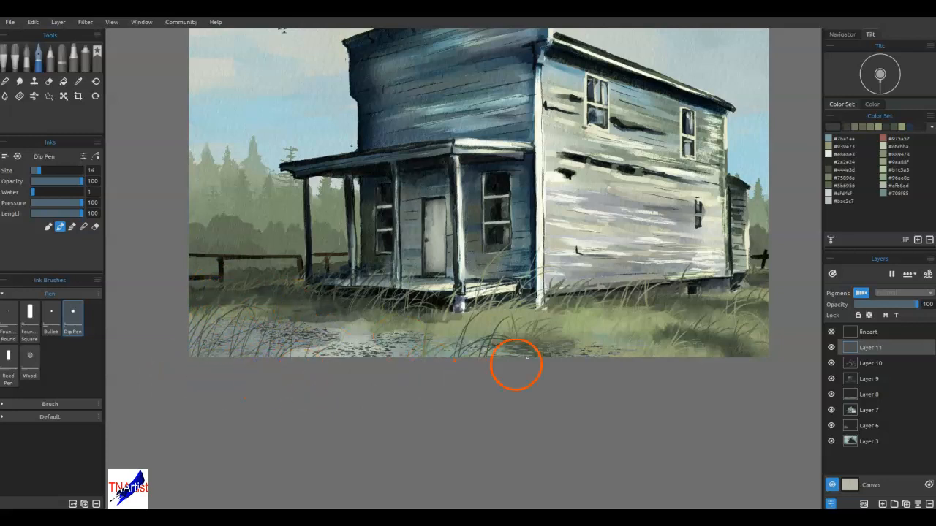
Step: Draw tall dark grass blades across the right side of the foreground
drag(618, 316, 592, 372)
drag(646, 288, 633, 390)
drag(664, 306, 628, 372)
mouse_move(728, 300)
mouse_down()
mouse_move(719, 388)
mouse_move(713, 382)
mouse_up()
drag(757, 313, 688, 391)
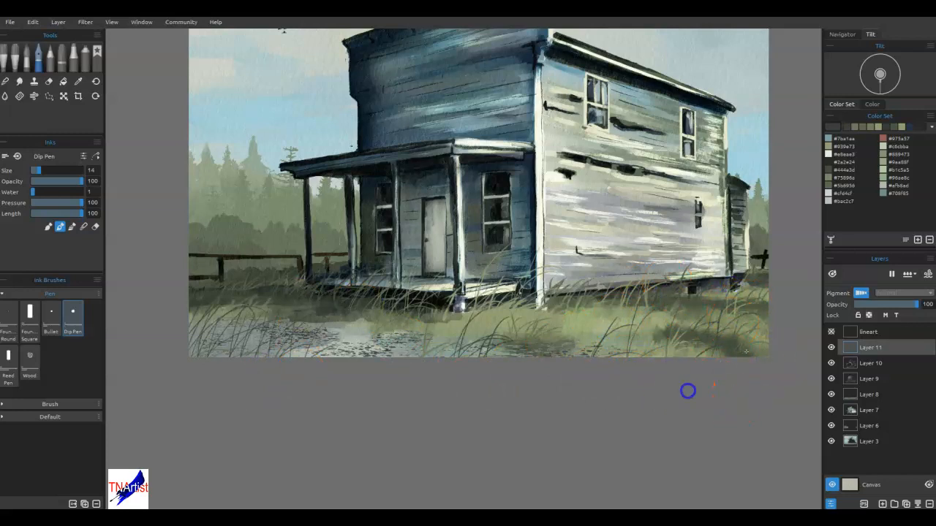
drag(669, 335, 664, 375)
drag(608, 295, 595, 413)
Step: Choose the reddish colour #975e57, add a new layer, and enlarge the dotted stencil to cover the whole painting
click(883, 138)
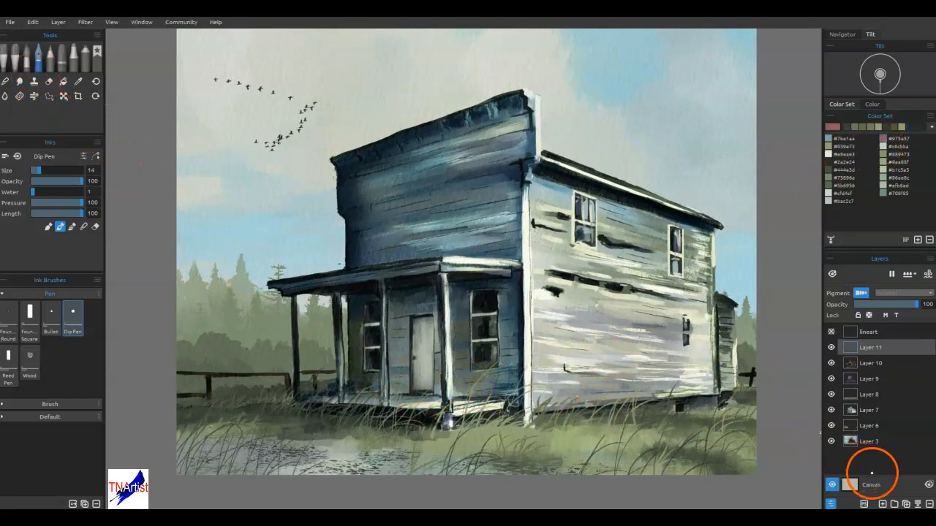
click(882, 504)
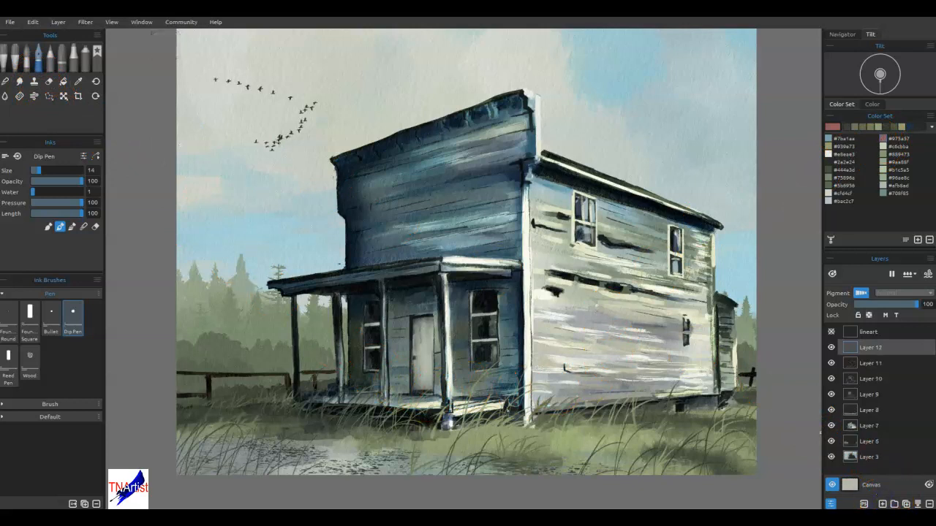
key(ctrl+r)
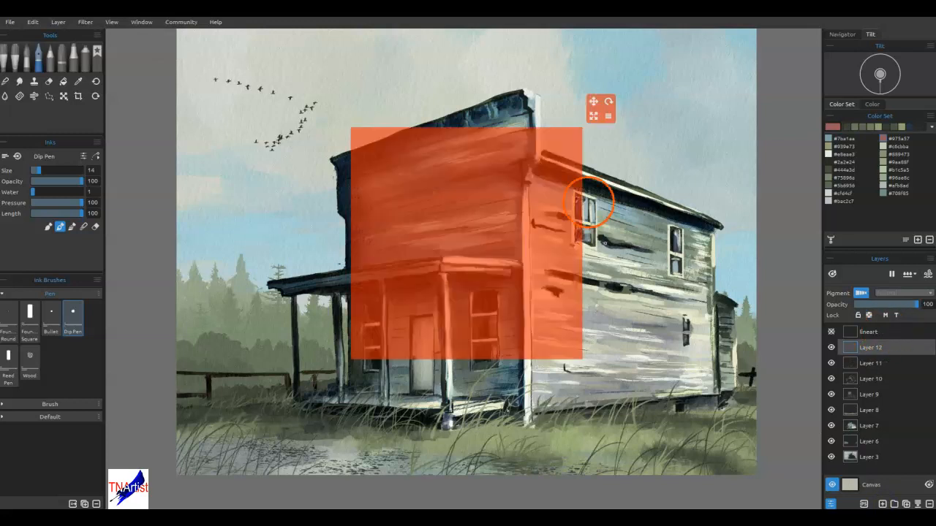
drag(599, 117, 889, 102)
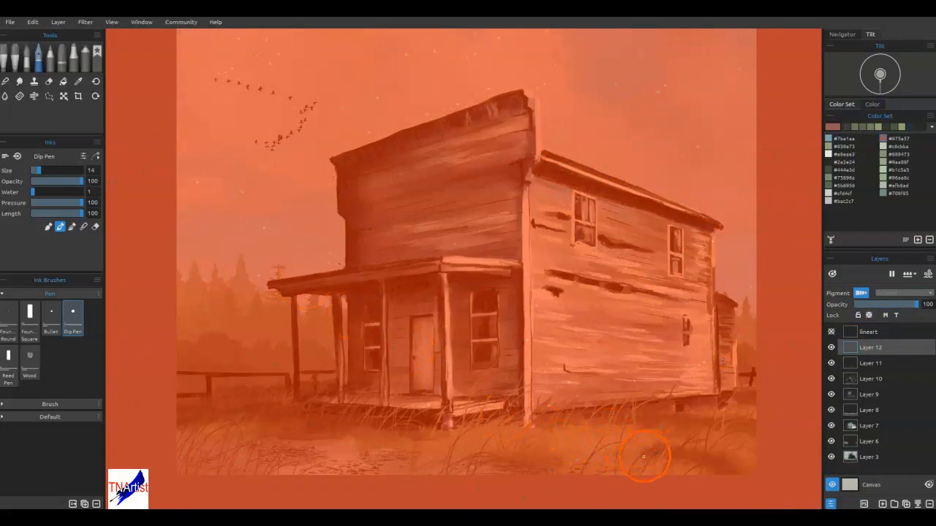
Step: Dab reddish flower dots through the stencil over the foreground grass with the Dip Pen at size 45
key(])
click(587, 463)
drag(575, 462, 707, 473)
mouse_move(720, 435)
mouse_down()
mouse_move(690, 445)
mouse_move(693, 424)
mouse_up()
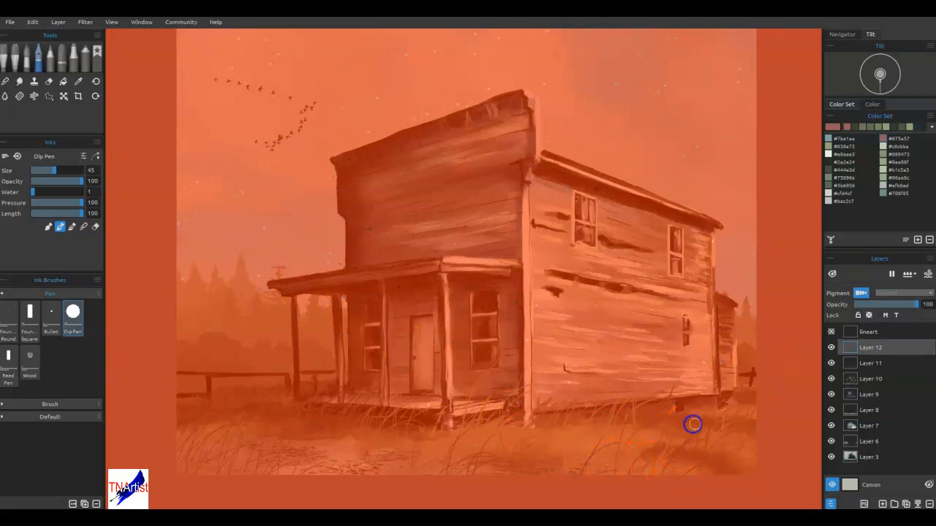
mouse_move(273, 478)
mouse_down()
mouse_move(302, 426)
mouse_move(288, 418)
mouse_move(311, 420)
mouse_up()
mouse_move(247, 409)
mouse_down()
mouse_move(180, 426)
mouse_move(262, 412)
mouse_move(269, 429)
mouse_move(212, 473)
mouse_up()
mouse_move(472, 456)
mouse_down()
mouse_move(601, 458)
mouse_move(593, 433)
mouse_move(604, 467)
mouse_move(636, 480)
mouse_move(721, 473)
mouse_up()
mouse_move(719, 342)
mouse_down()
mouse_move(720, 364)
mouse_move(750, 399)
mouse_up()
Step: Dab off-white flower dots through the stencil over the foreground grass, undoing and redoing the left portion
click(832, 154)
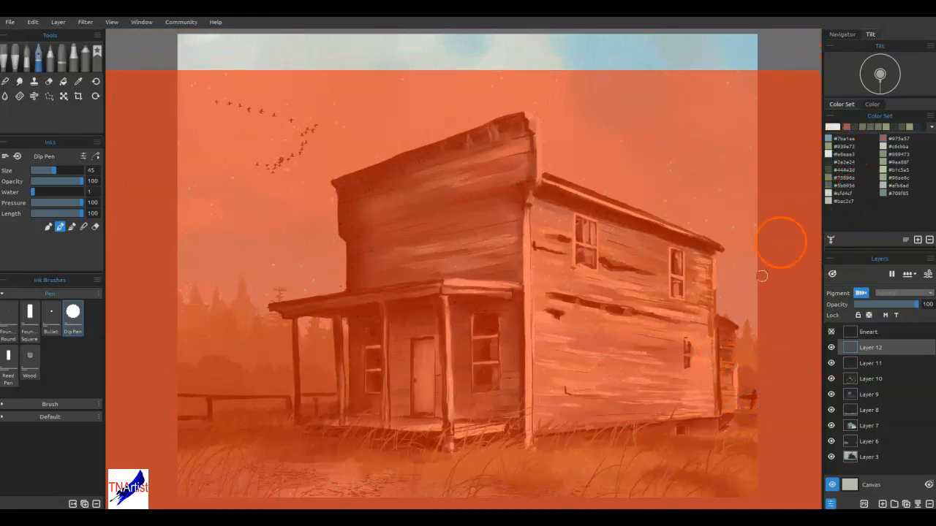
click(638, 484)
mouse_move(679, 503)
mouse_down()
mouse_move(678, 472)
mouse_move(728, 481)
mouse_move(572, 452)
mouse_move(369, 488)
mouse_move(296, 458)
mouse_up()
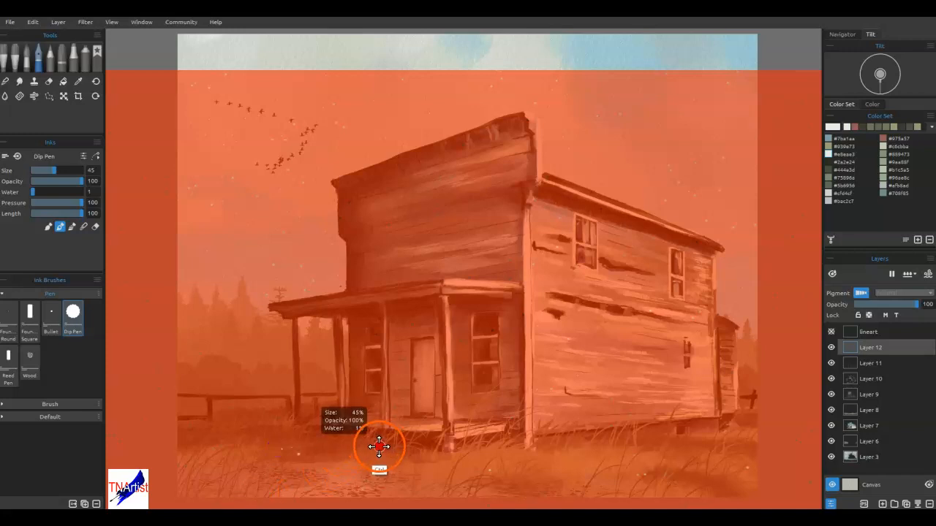
key(ctrl+z)
drag(300, 453, 355, 471)
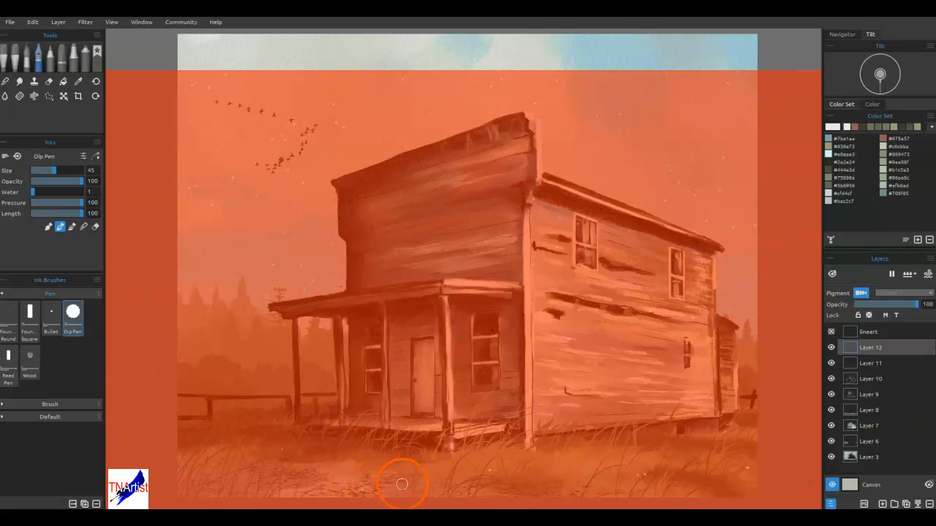
mouse_move(633, 488)
mouse_down()
mouse_move(668, 491)
mouse_move(642, 457)
mouse_up()
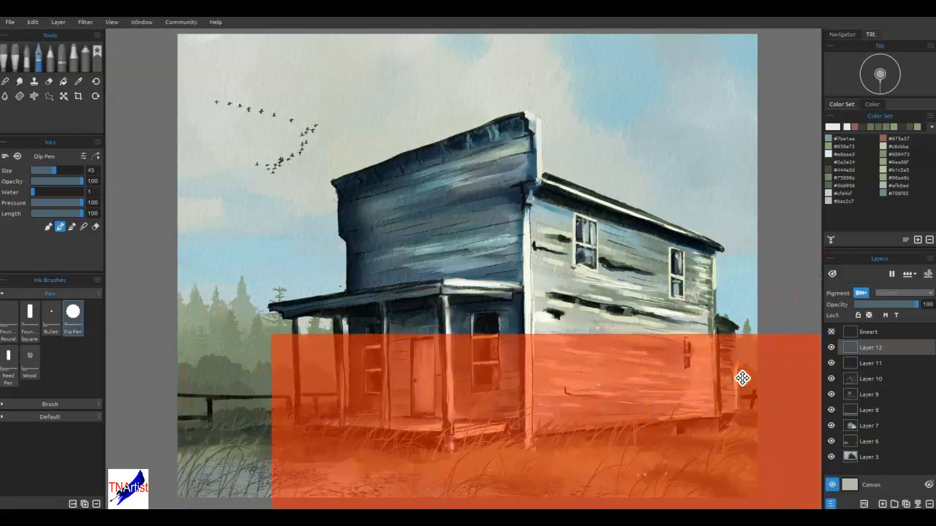
Step: Mix a teal colour #48aaaa, dab flower dots through the stencil over the foreground grass, and hide the stencil
click(839, 139)
double_click(829, 125)
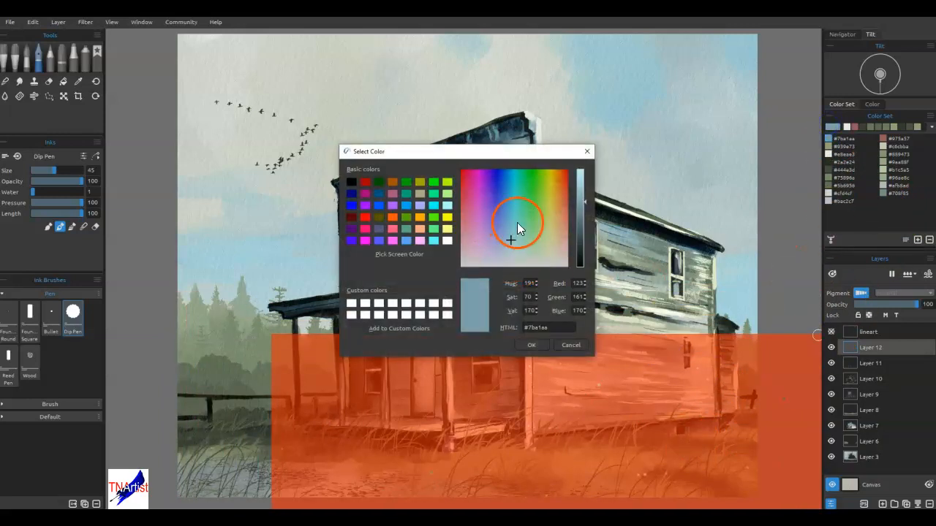
click(514, 210)
click(579, 199)
click(528, 343)
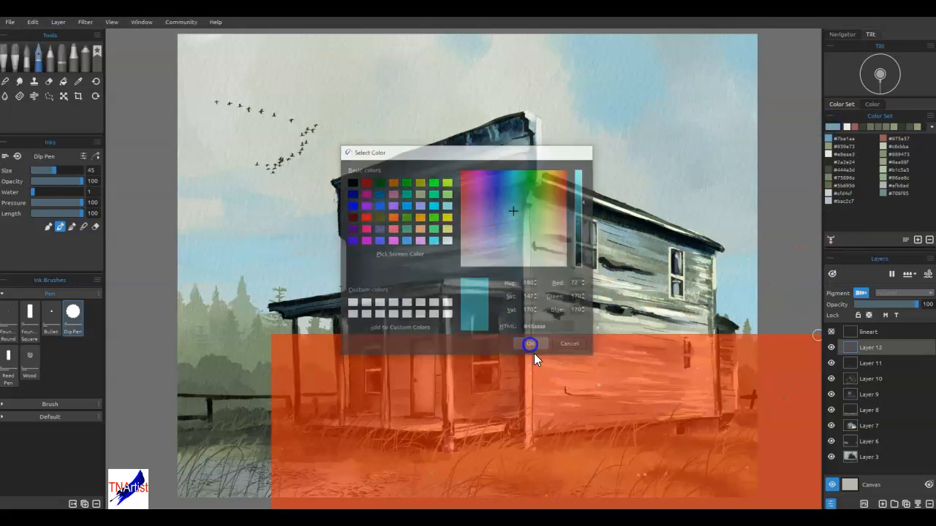
click(623, 468)
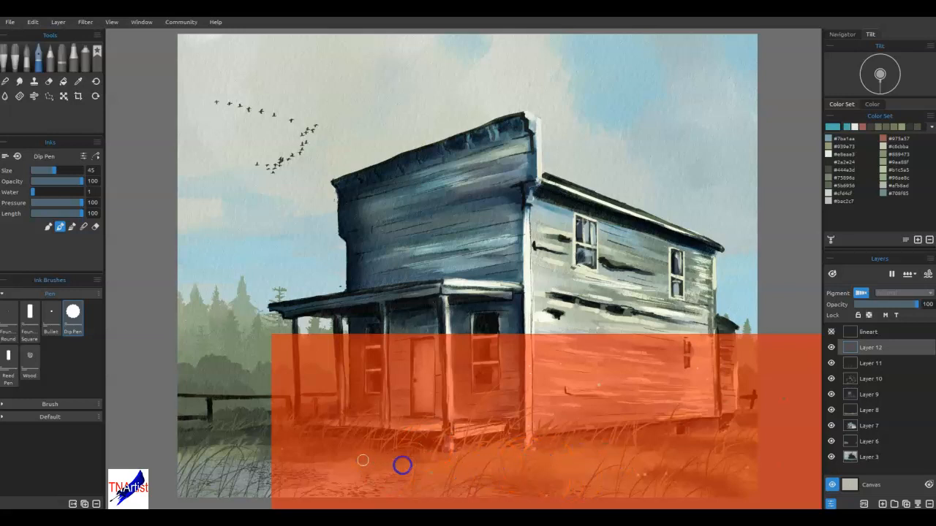
mouse_move(689, 492)
mouse_down()
mouse_move(699, 461)
mouse_move(679, 464)
mouse_move(695, 415)
mouse_move(708, 455)
mouse_up()
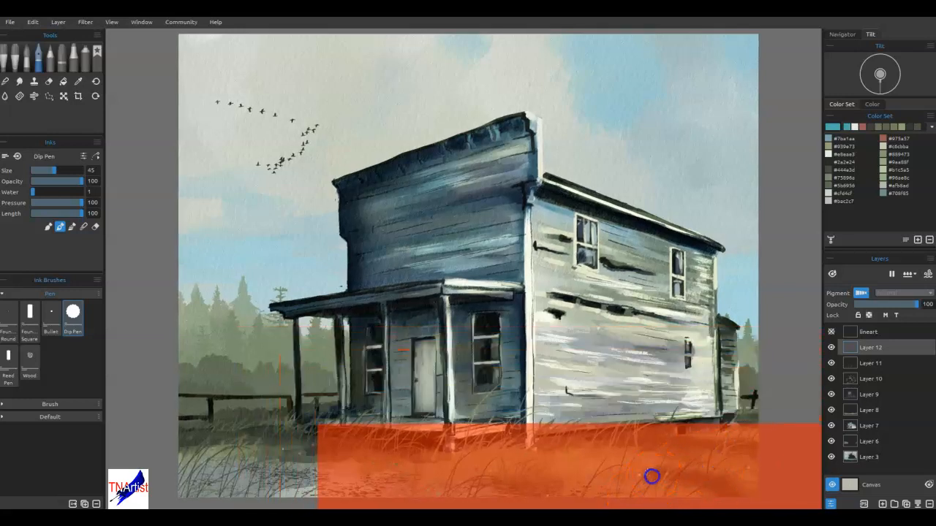
click(701, 454)
key(ctrl+h)
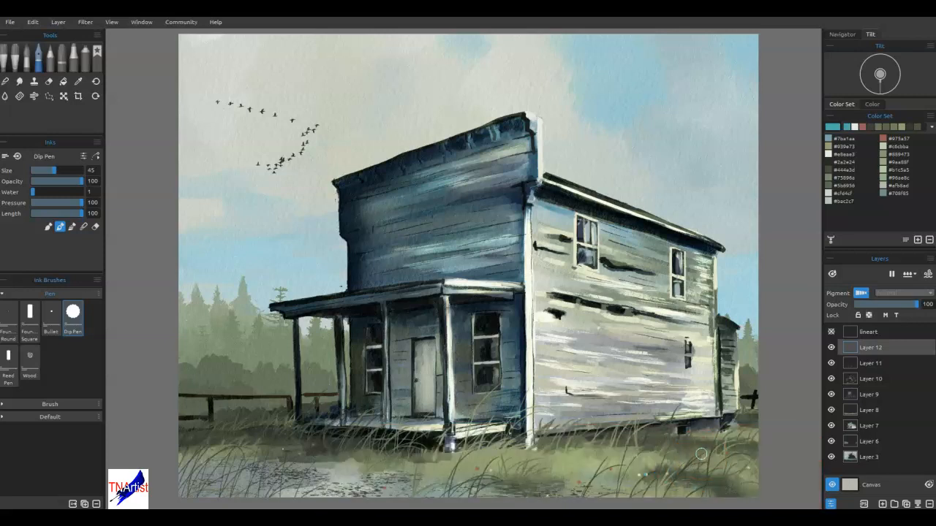
click(682, 363)
click(570, 119)
click(760, 452)
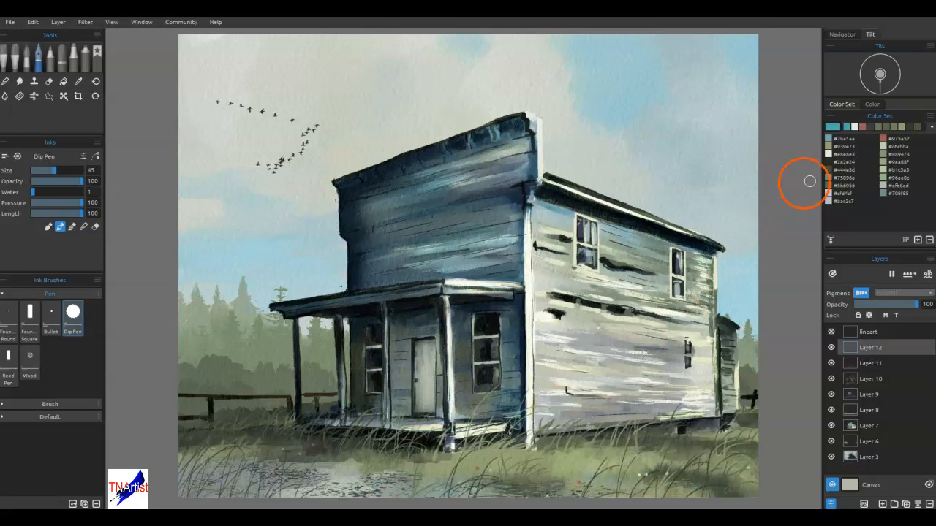
Step: Darken the edges of the porch posts and building corner with a dark colour from the colour history, undoing the last stroke
click(931, 127)
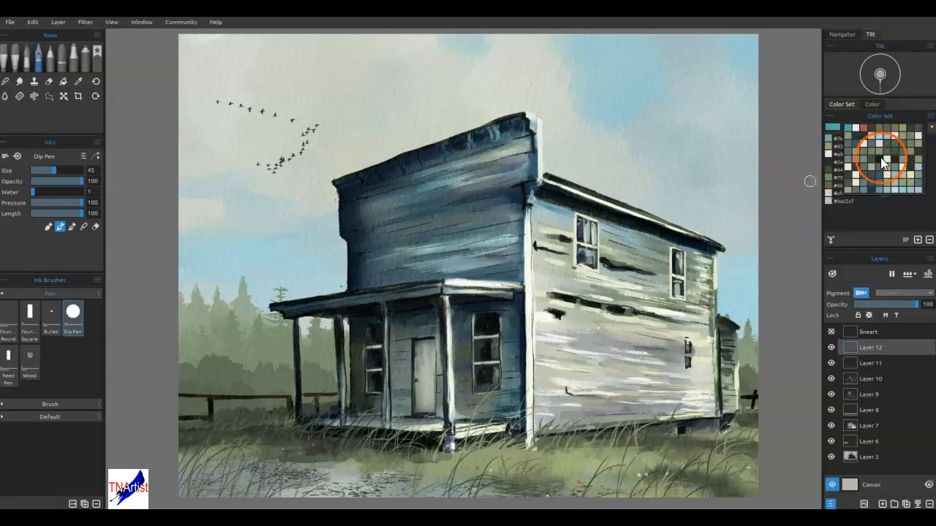
click(879, 158)
mouse_move(441, 299)
mouse_down()
mouse_move(434, 366)
mouse_move(439, 359)
mouse_move(444, 415)
mouse_up()
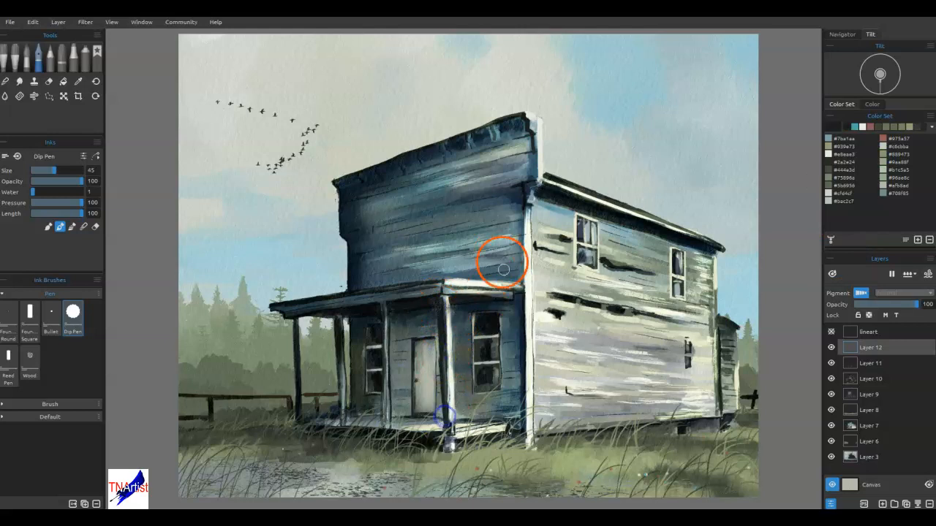
mouse_move(340, 320)
mouse_down()
mouse_move(338, 417)
mouse_move(295, 356)
mouse_move(293, 314)
mouse_up()
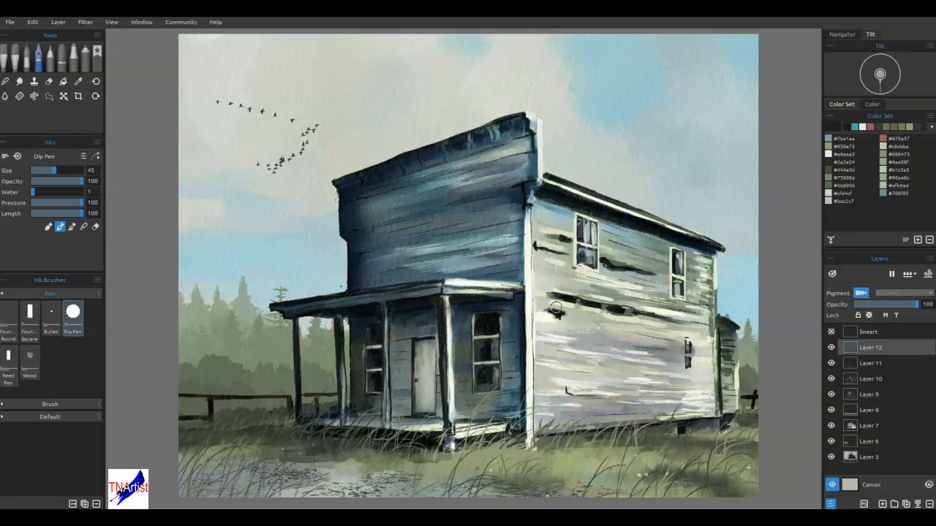
click(560, 397)
click(529, 407)
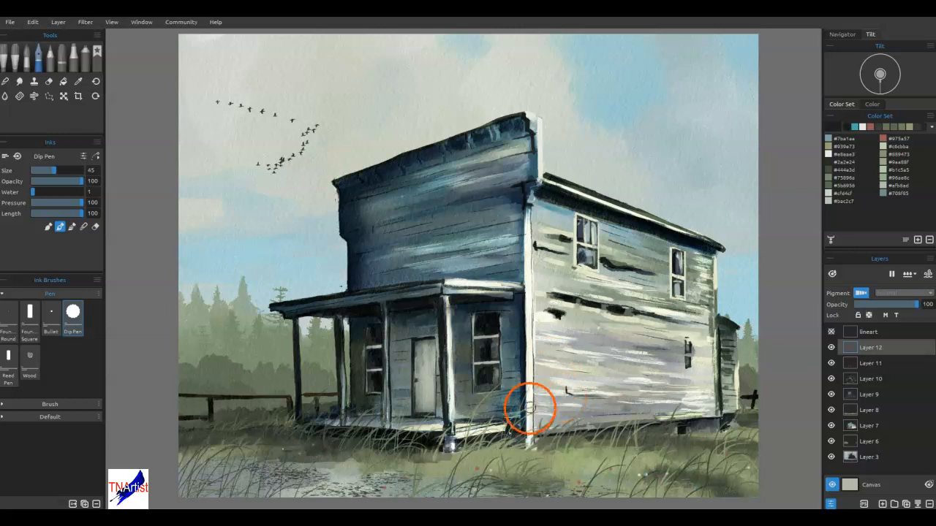
mouse_move(509, 297)
mouse_down()
mouse_move(519, 293)
mouse_move(482, 304)
mouse_move(515, 298)
mouse_up()
key(ctrl+z)
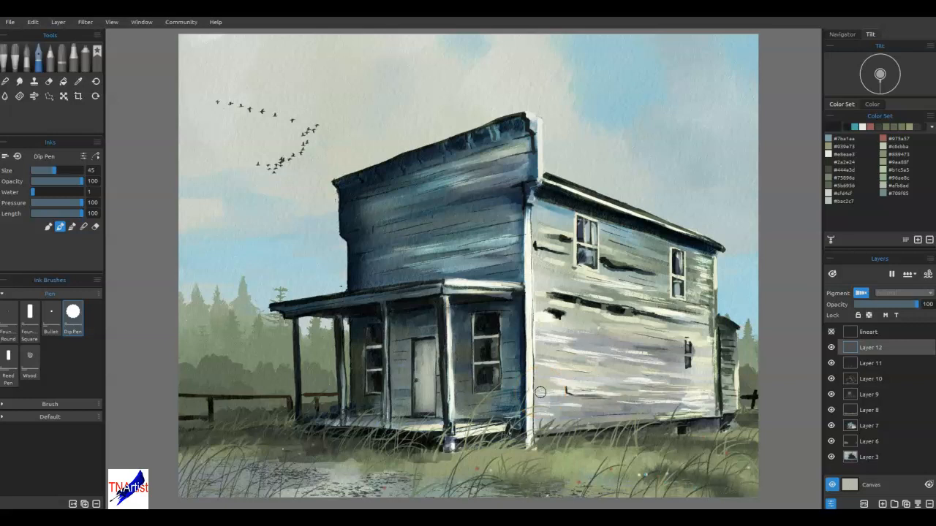
Step: Paint off-white cloud edges in the sky above the false front and roof, and blend them with Knife Smooth 2
click(829, 154)
mouse_move(530, 45)
mouse_down()
mouse_move(587, 130)
mouse_move(486, 53)
mouse_up()
click(15, 58)
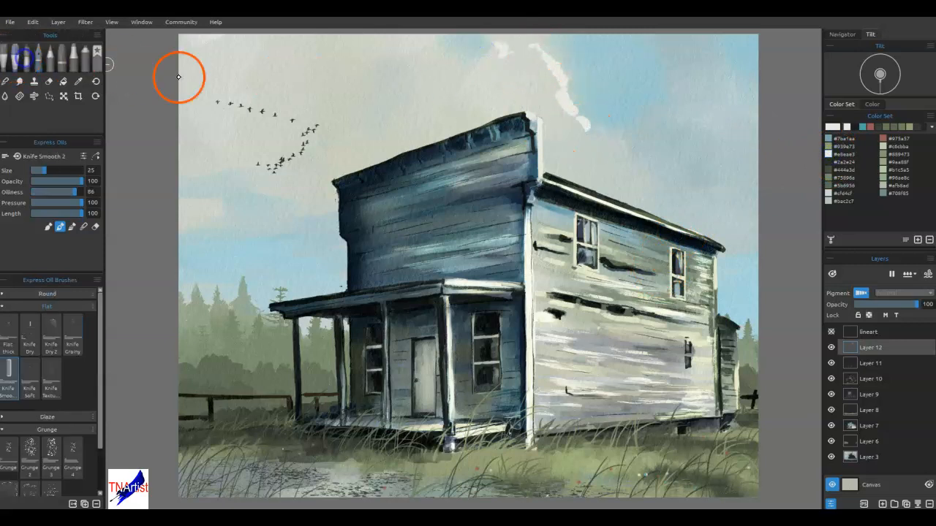
key(n)
mouse_move(583, 120)
mouse_down()
mouse_move(531, 44)
mouse_move(556, 62)
mouse_move(517, 65)
mouse_move(510, 50)
mouse_move(499, 93)
mouse_move(585, 152)
mouse_move(596, 171)
mouse_move(626, 171)
mouse_move(588, 121)
mouse_move(617, 150)
mouse_move(604, 137)
mouse_move(615, 161)
mouse_move(584, 145)
mouse_move(662, 179)
mouse_up()
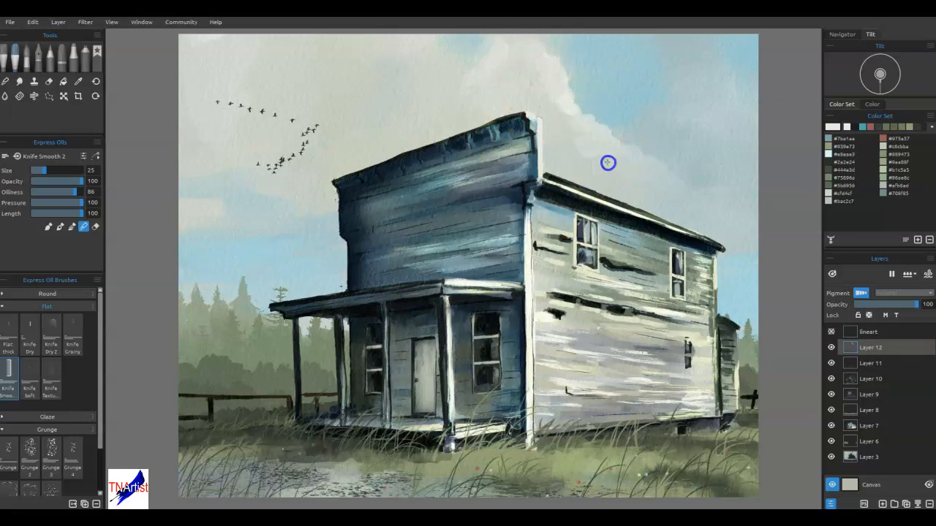
mouse_move(402, 131)
mouse_down()
mouse_move(392, 148)
mouse_move(741, 288)
mouse_move(601, 209)
mouse_move(585, 182)
mouse_up()
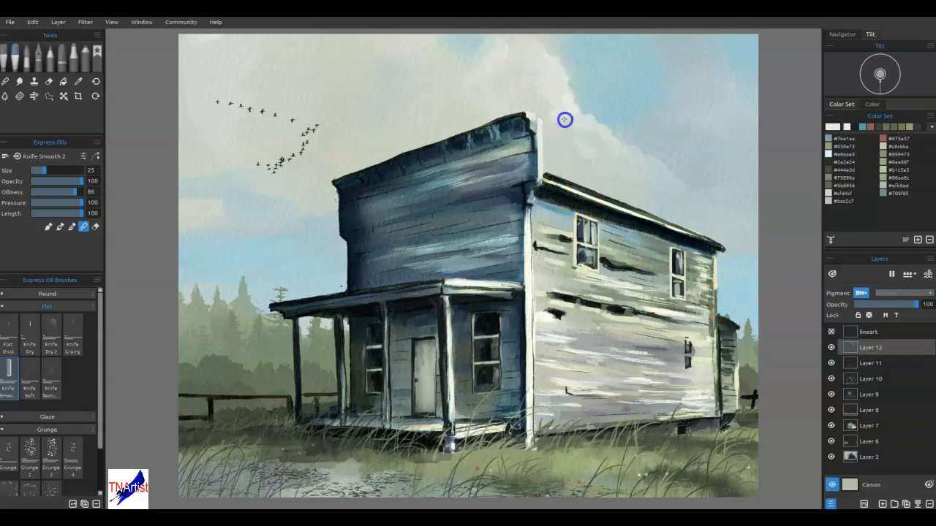
Step: Paint and blend off-white cloud highlights in the upper left sky above the birds, and save the painting
mouse_move(801, 266)
mouse_down()
mouse_move(692, 304)
mouse_move(642, 300)
mouse_move(597, 316)
mouse_up()
key(b)
mouse_move(314, 47)
mouse_down()
mouse_move(338, 67)
mouse_move(349, 142)
mouse_move(343, 92)
mouse_move(288, 46)
mouse_move(349, 75)
mouse_move(263, 81)
mouse_move(245, 63)
mouse_move(321, 88)
mouse_move(226, 59)
mouse_up()
key(b)
drag(297, 65, 214, 49)
click(221, 84)
mouse_move(731, 272)
mouse_down()
mouse_move(695, 298)
mouse_move(672, 334)
mouse_move(710, 318)
mouse_up()
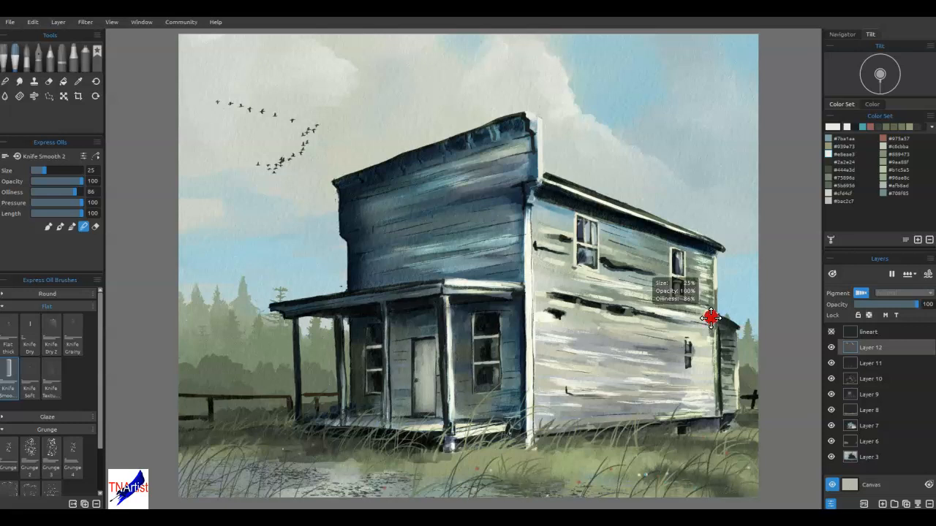
key(ctrl+s)
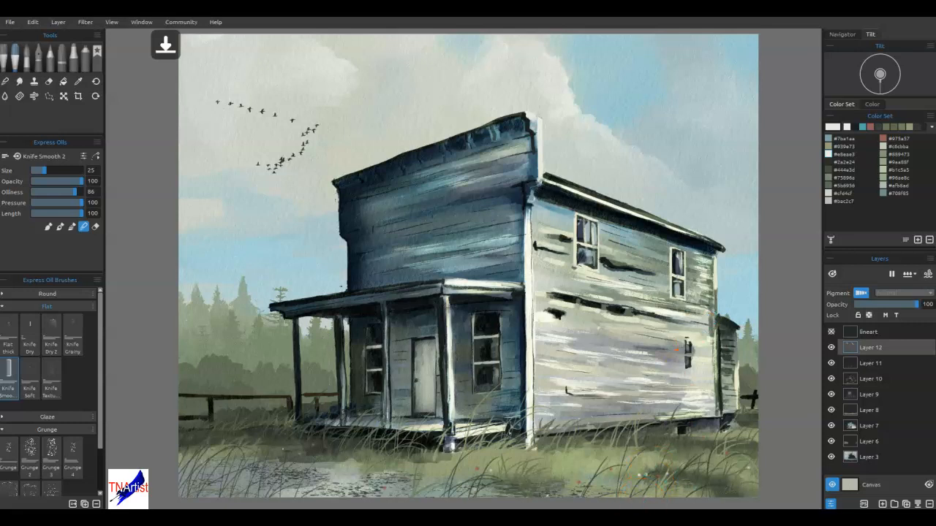